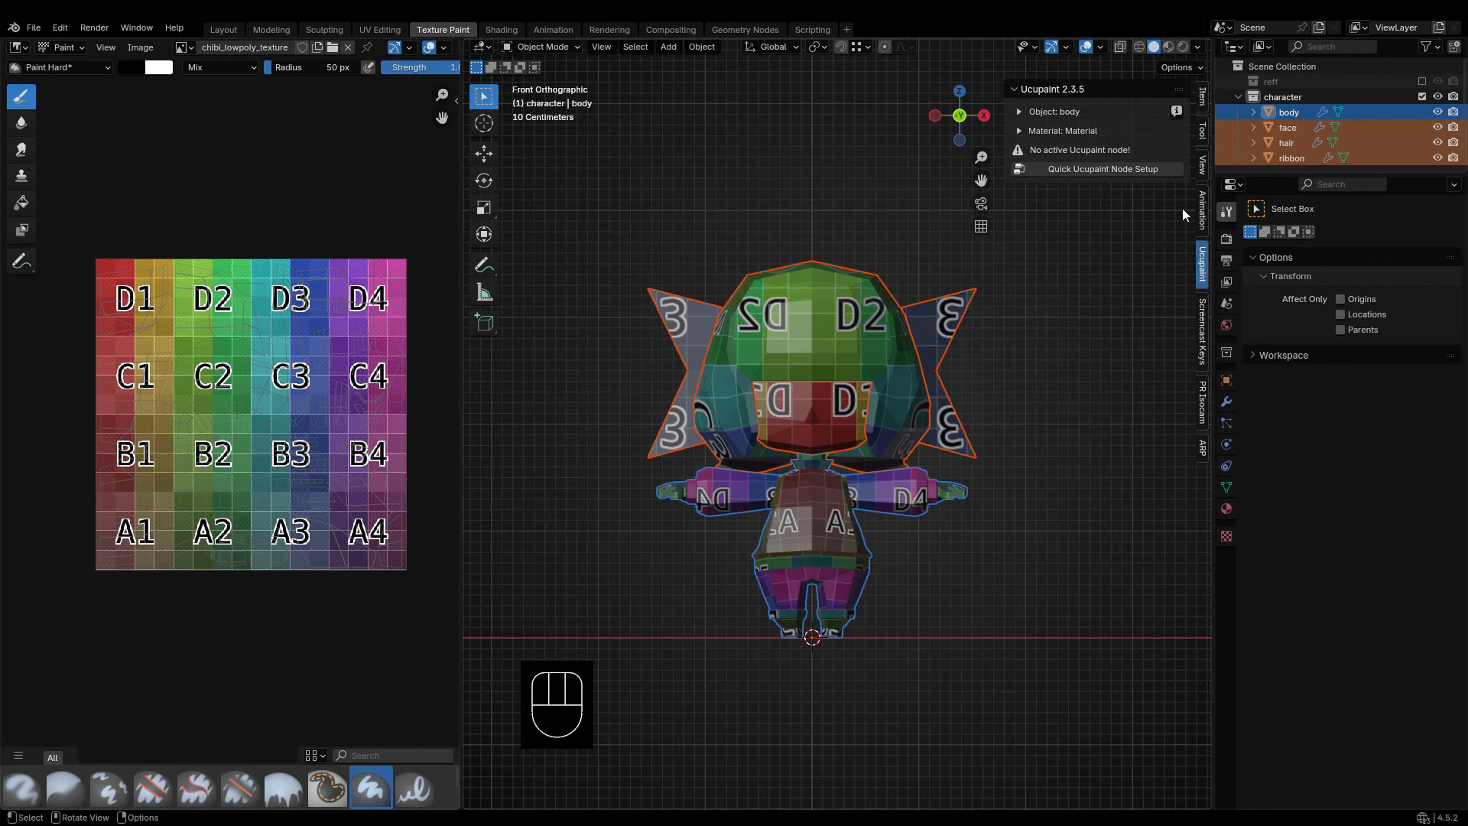
Step: Create a Quick Ucupaint Node Setup of type Emission for the selected character parts
click(1141, 169)
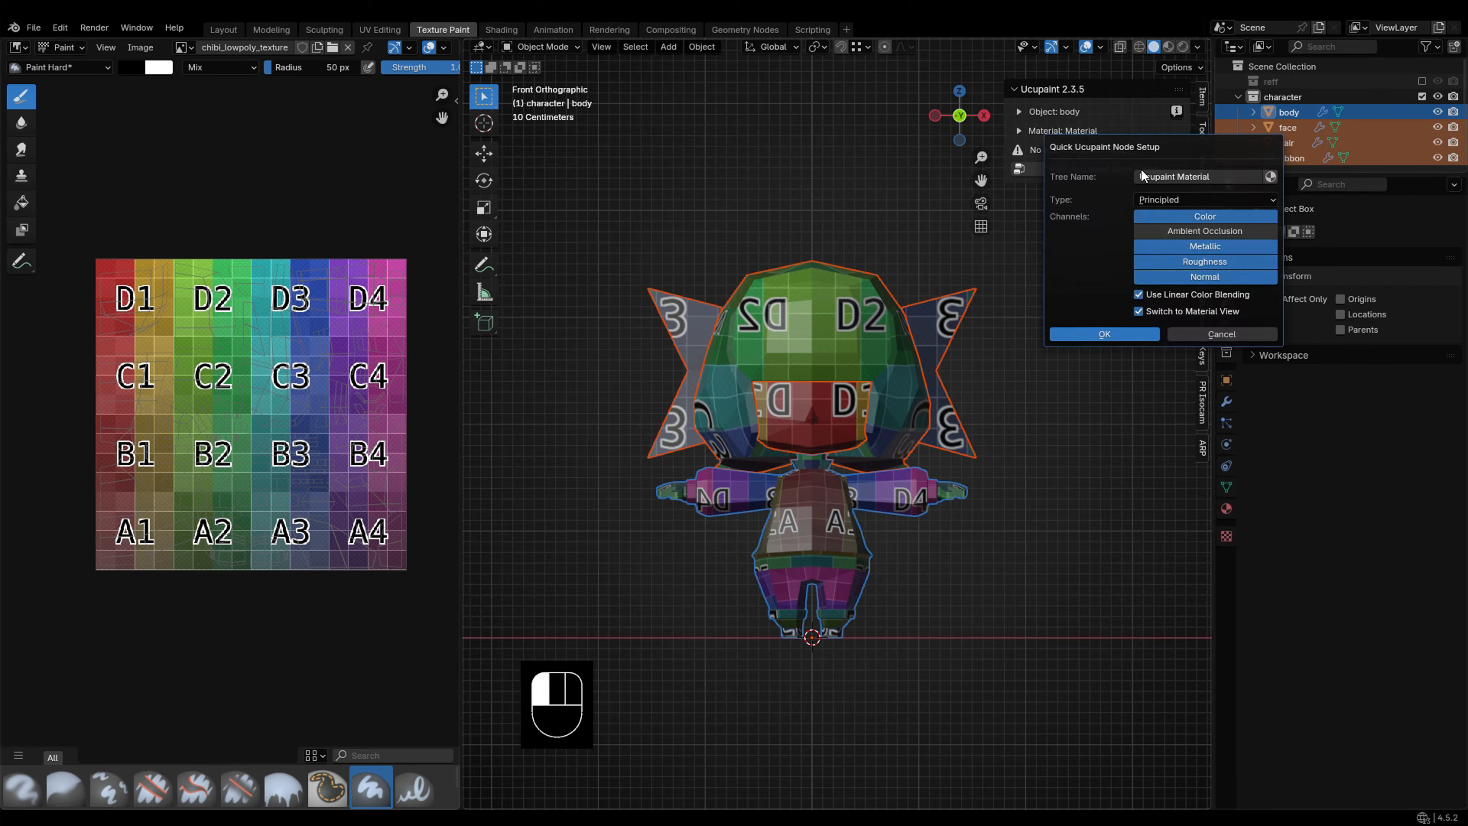
click(1167, 204)
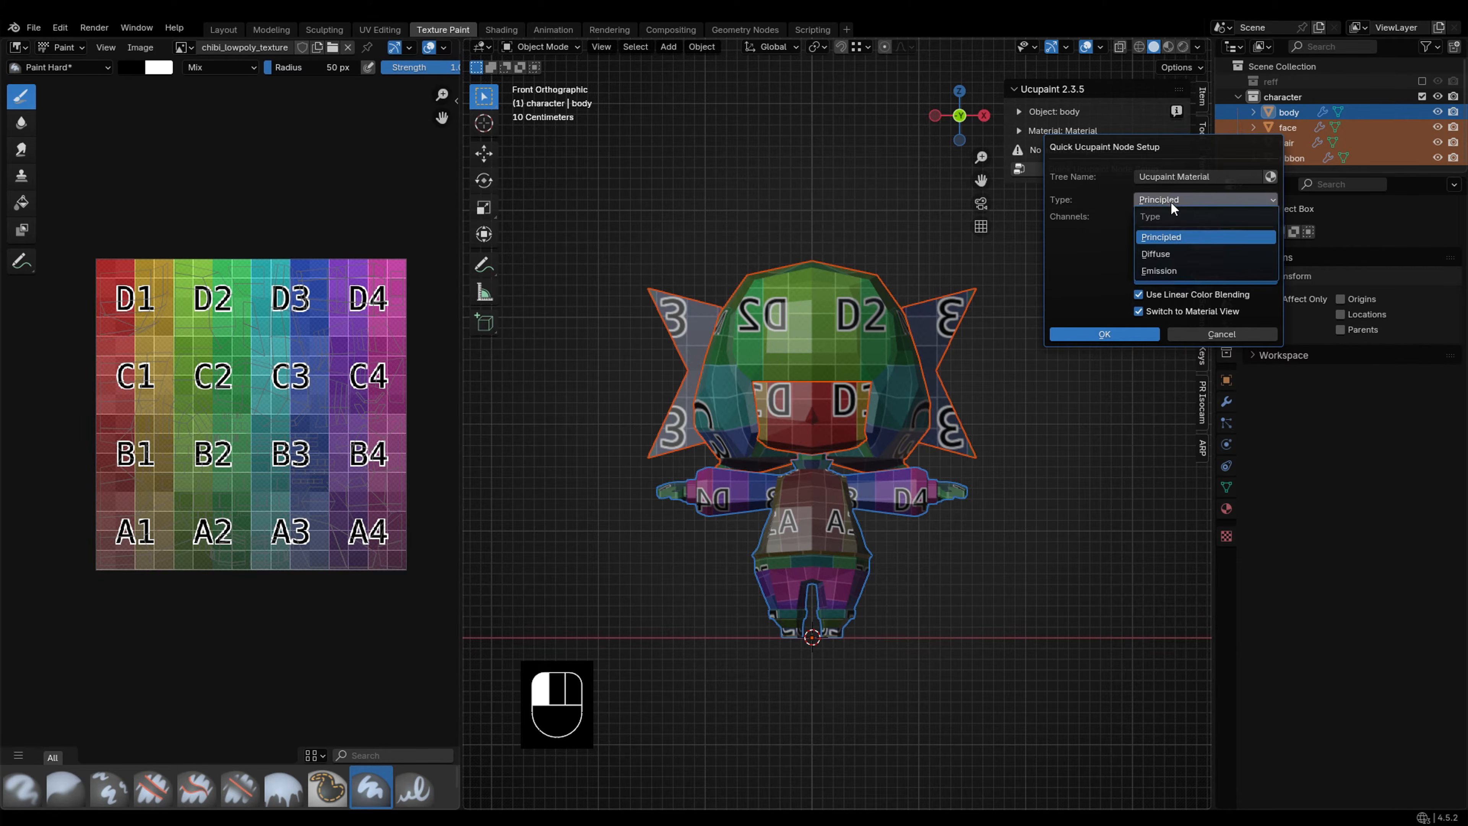
click(1176, 269)
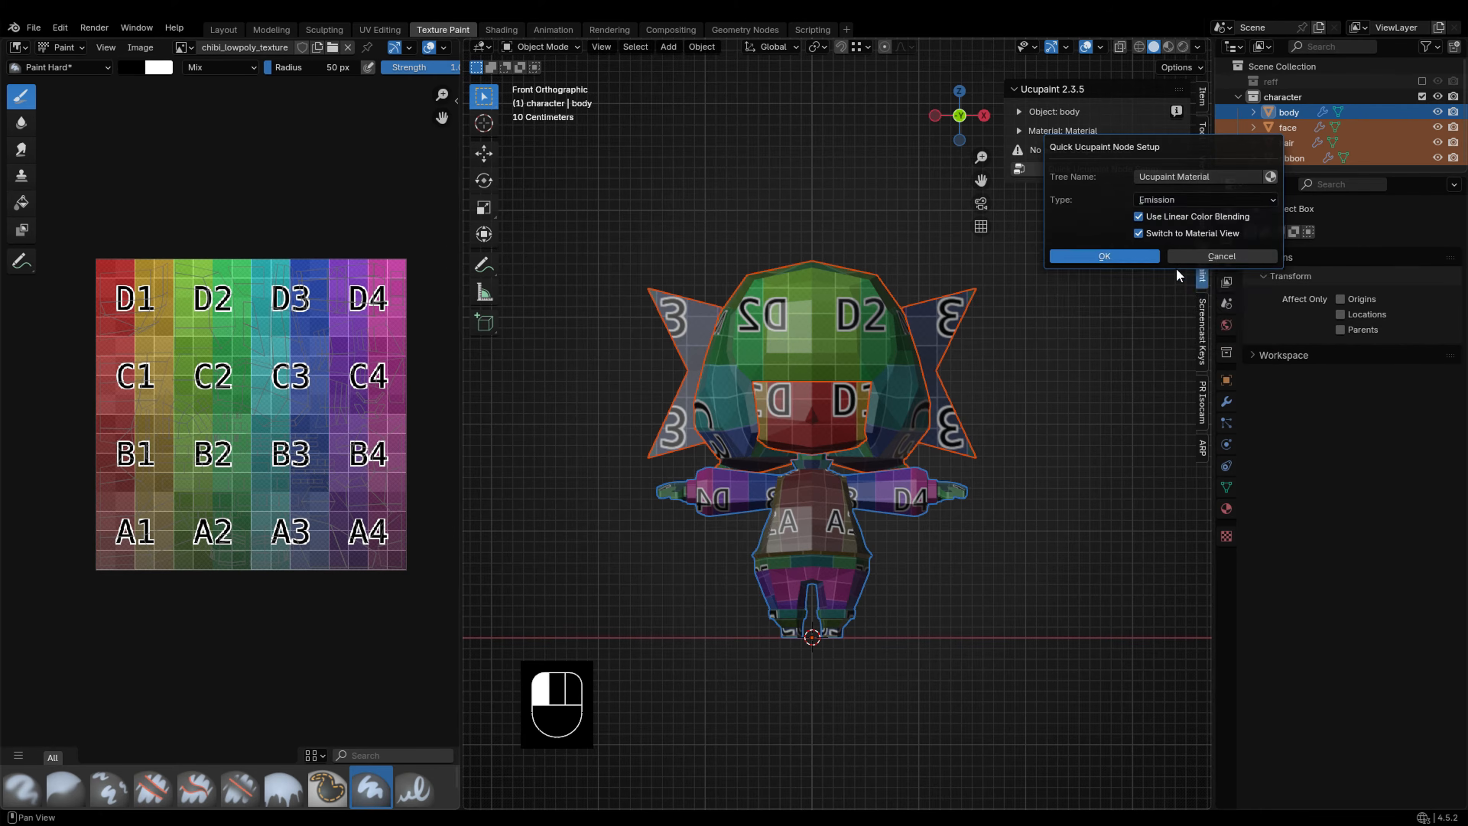
key(Return)
Step: Put the hair into Texture Paint mode and add a new 1024-resolution image layer named "base color"
click(883, 418)
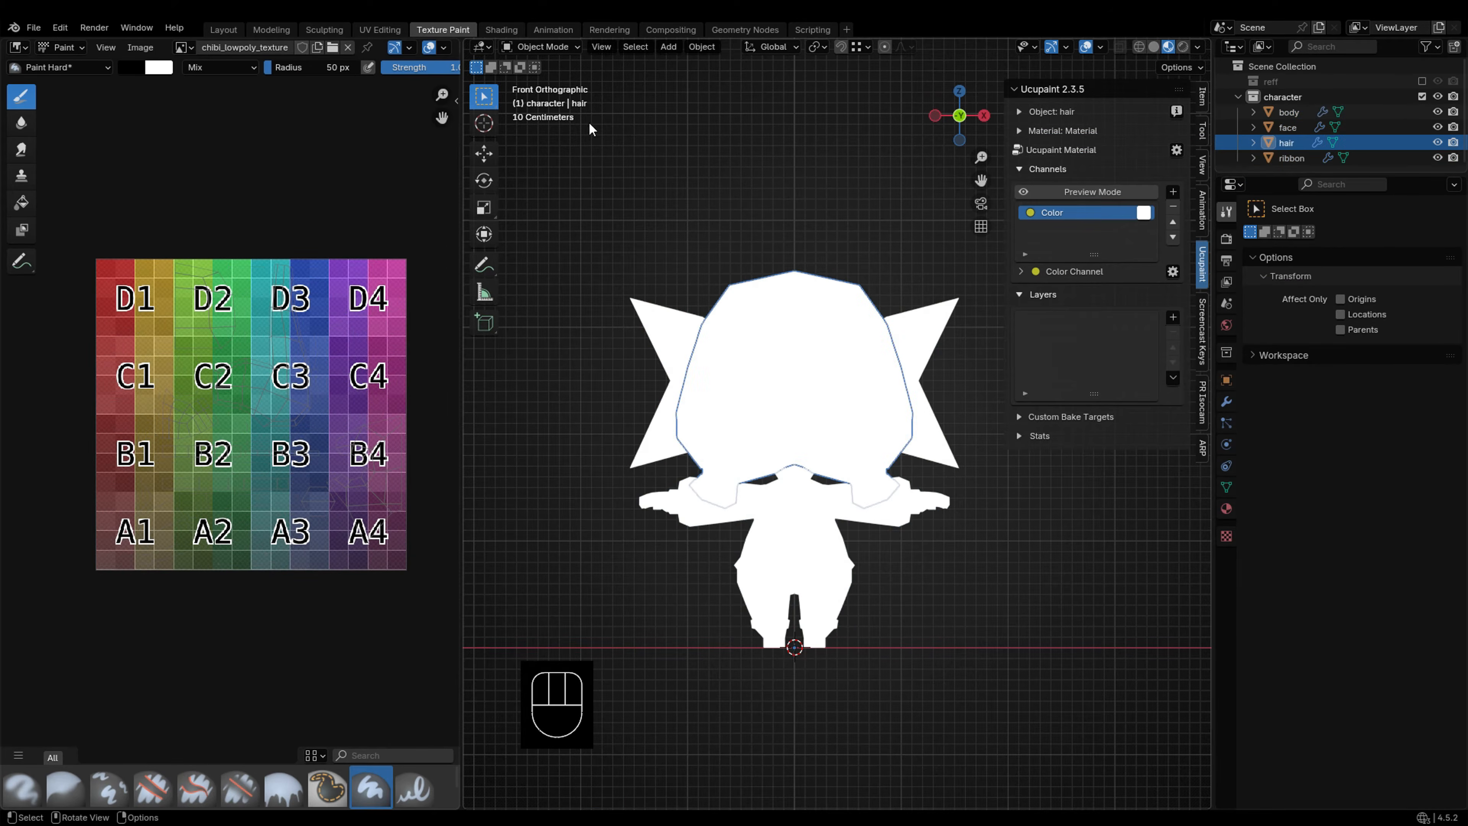
click(548, 148)
click(1173, 317)
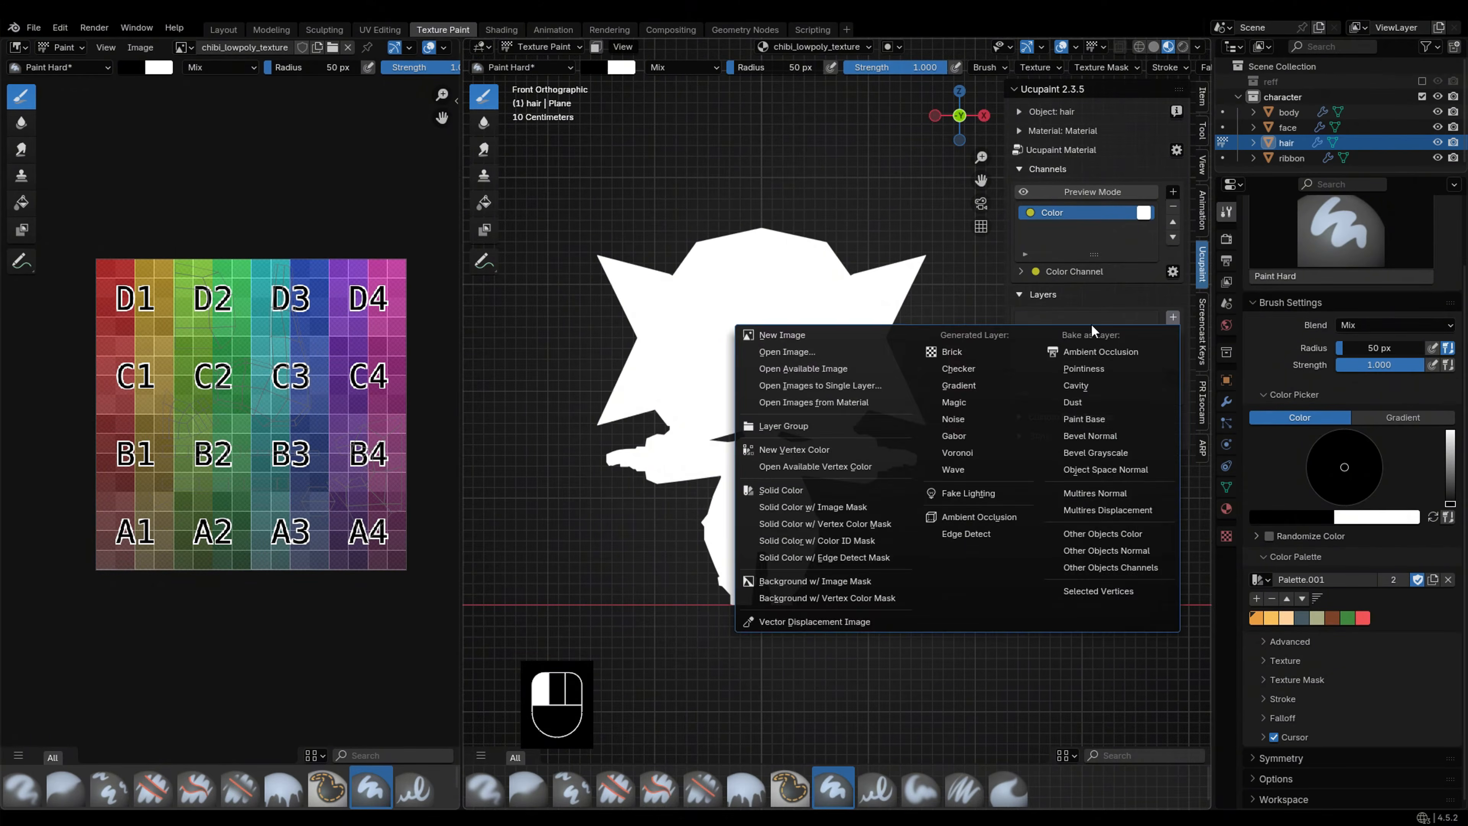
click(882, 338)
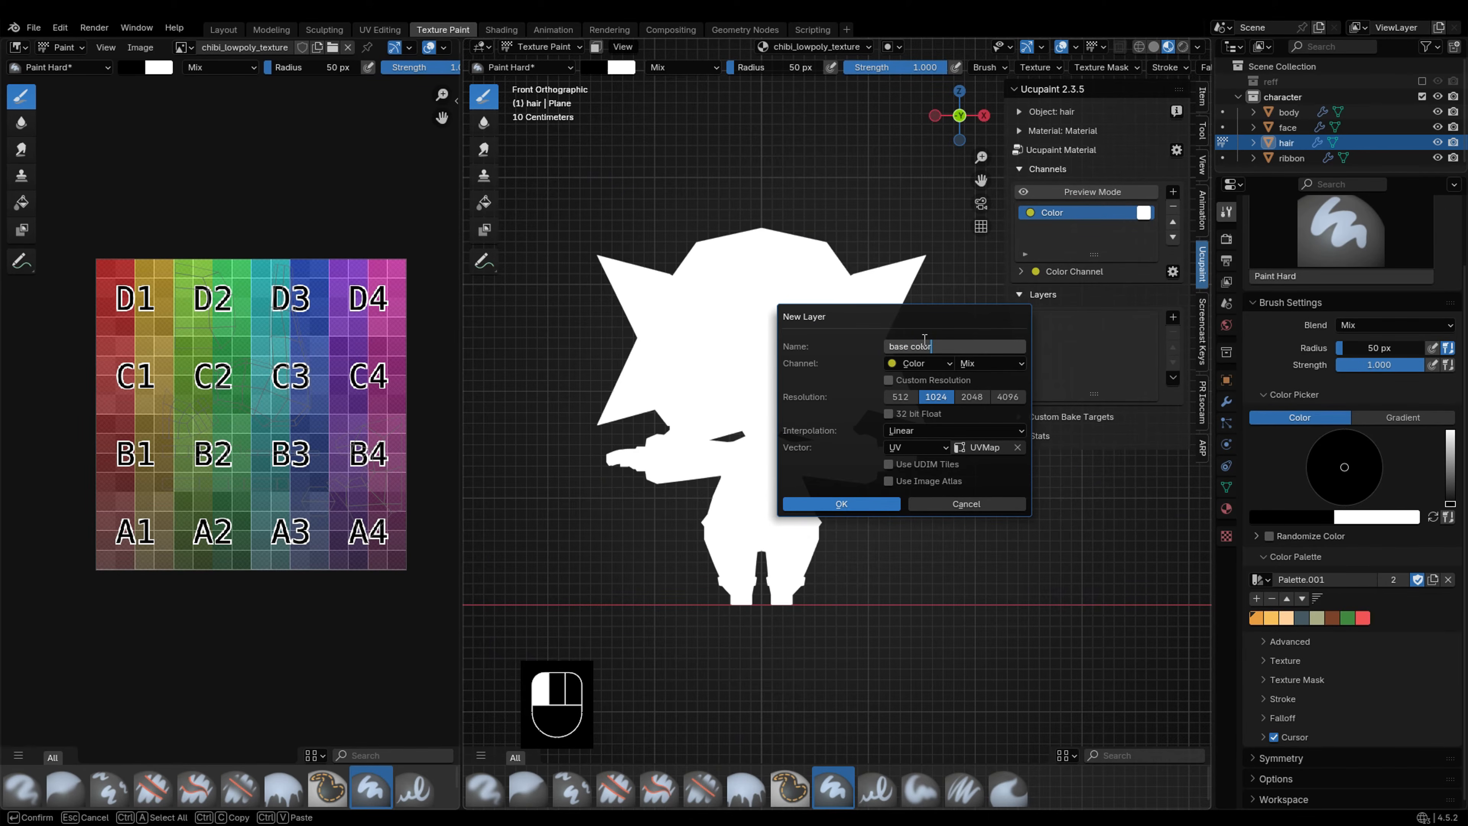
click(841, 504)
Step: Show the mesh wireframe over the painted model and lower its overlay opacity
key(q)
click(832, 405)
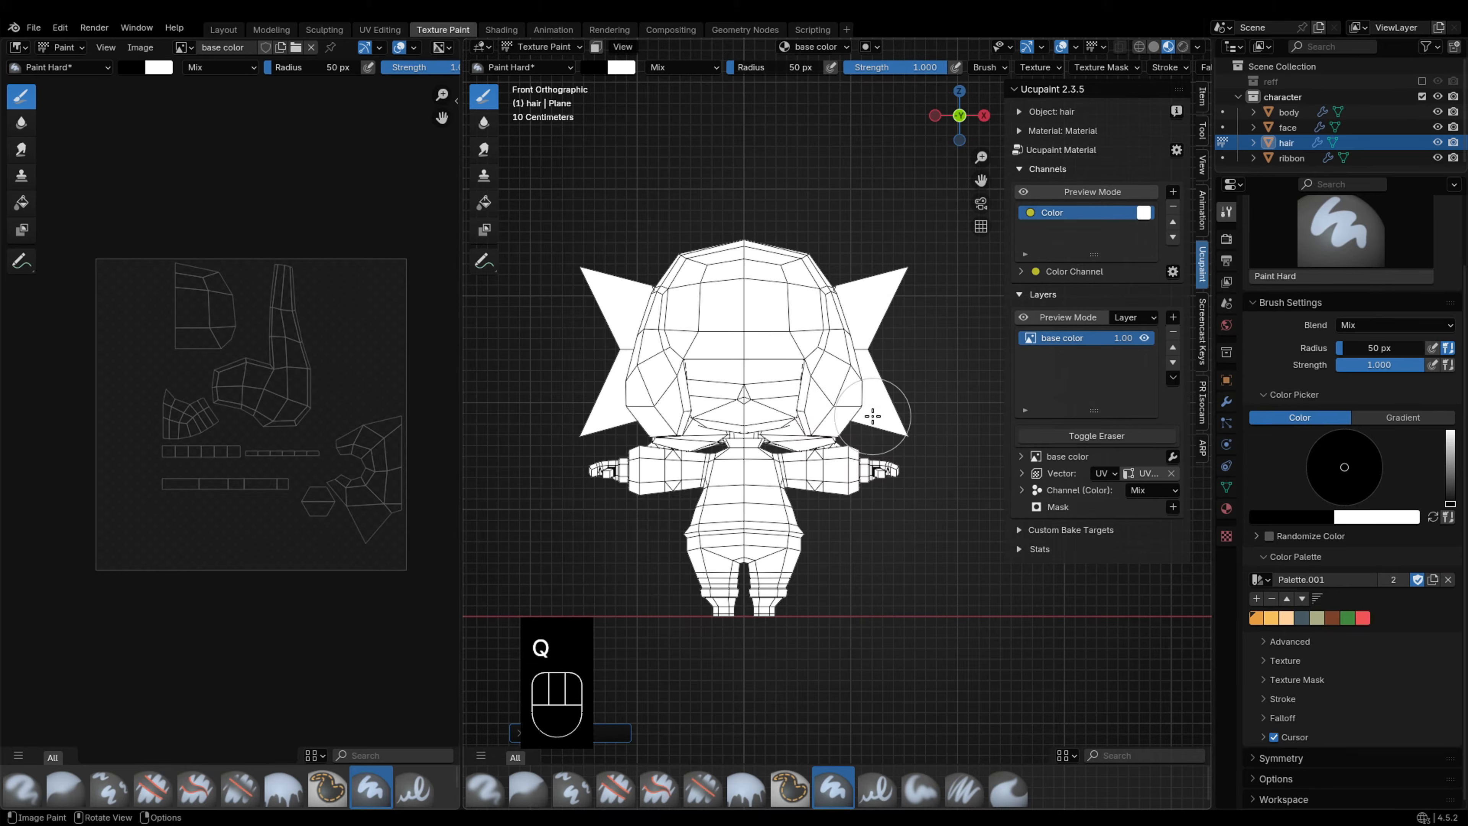
click(1075, 48)
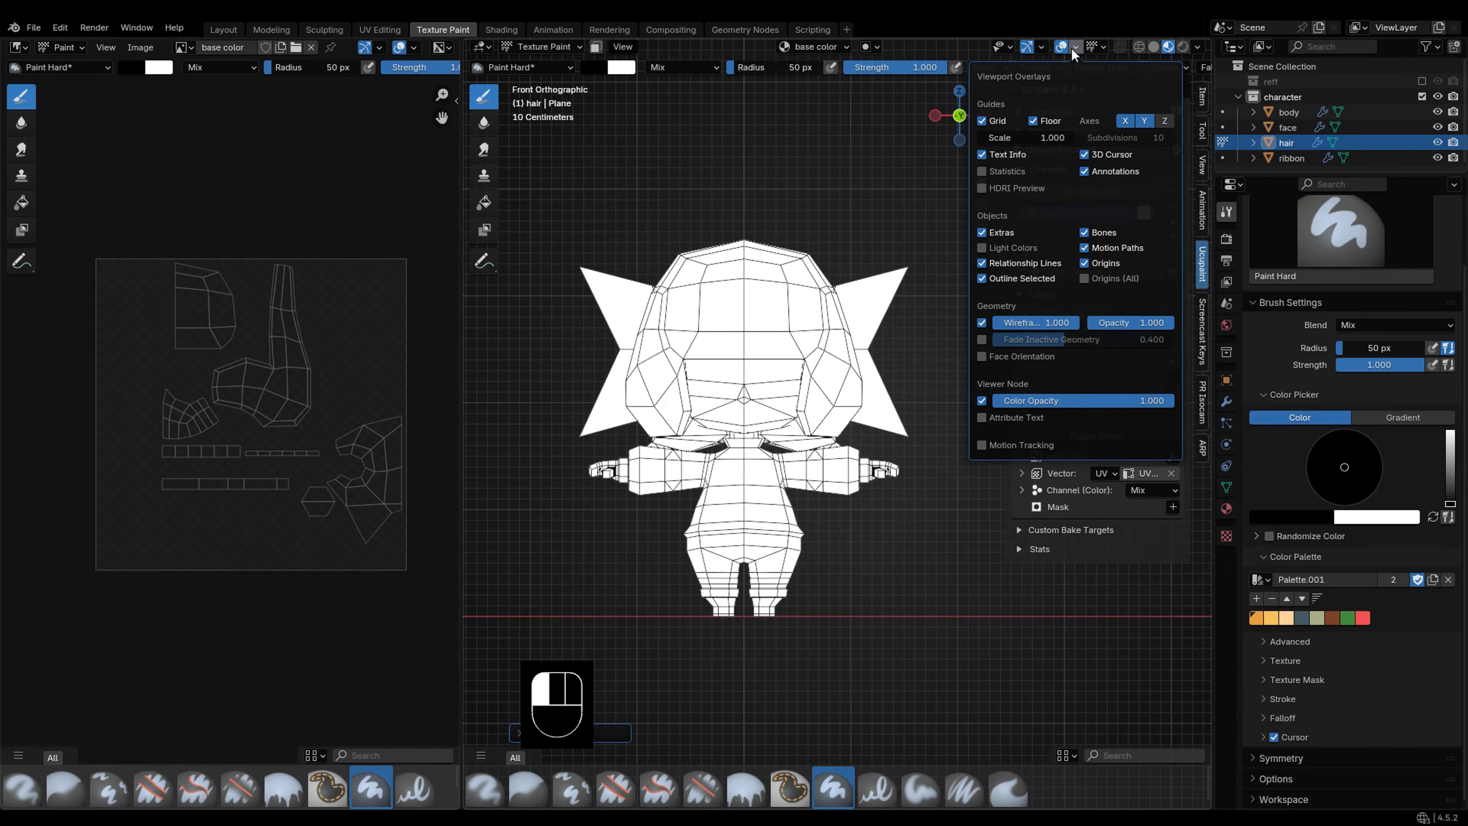
double_click(983, 323)
drag(1144, 327, 1121, 323)
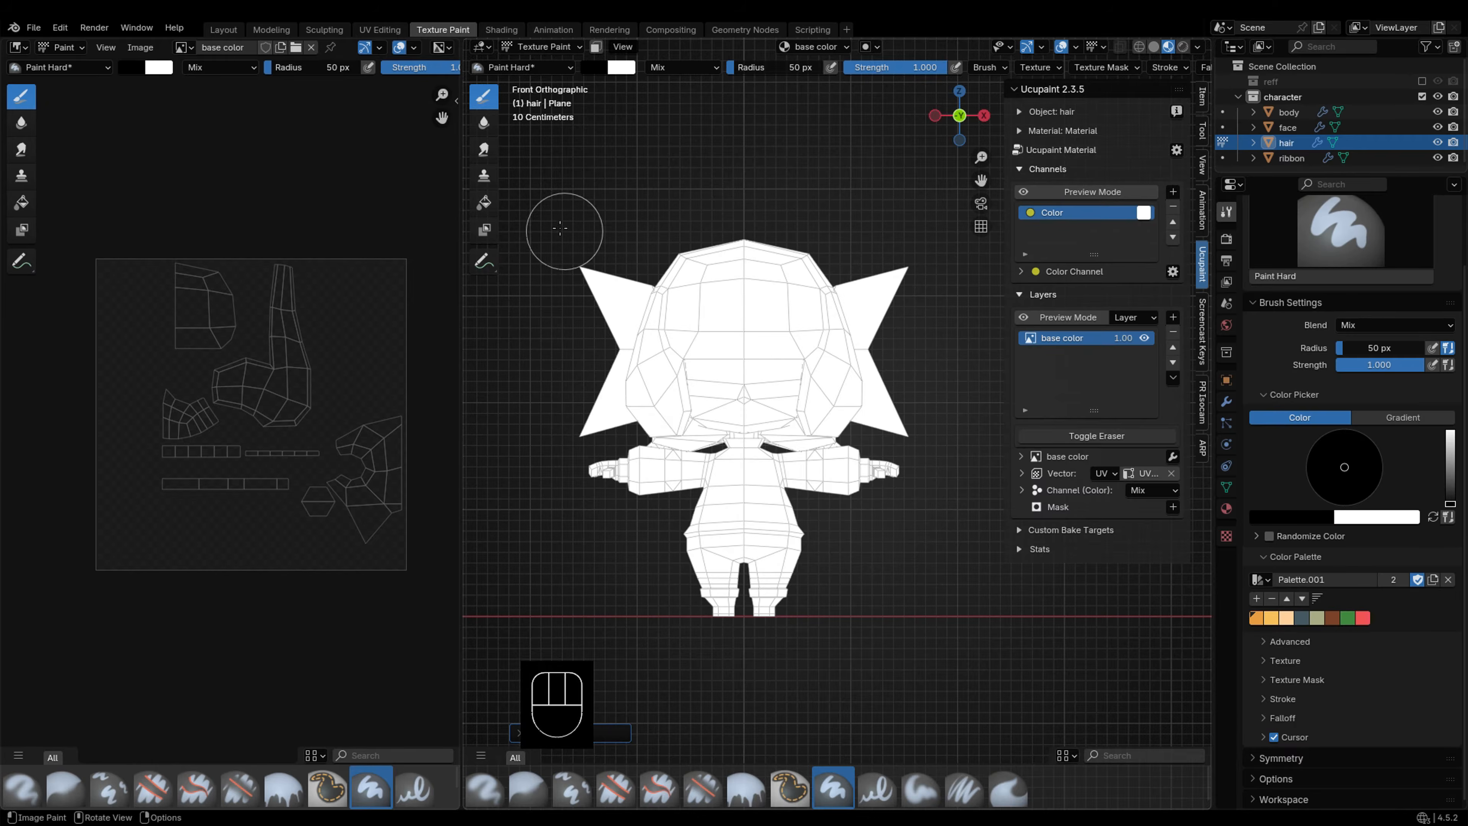
Step: Fill the whole hair with the yellow palette colour using the Fill tool
click(486, 203)
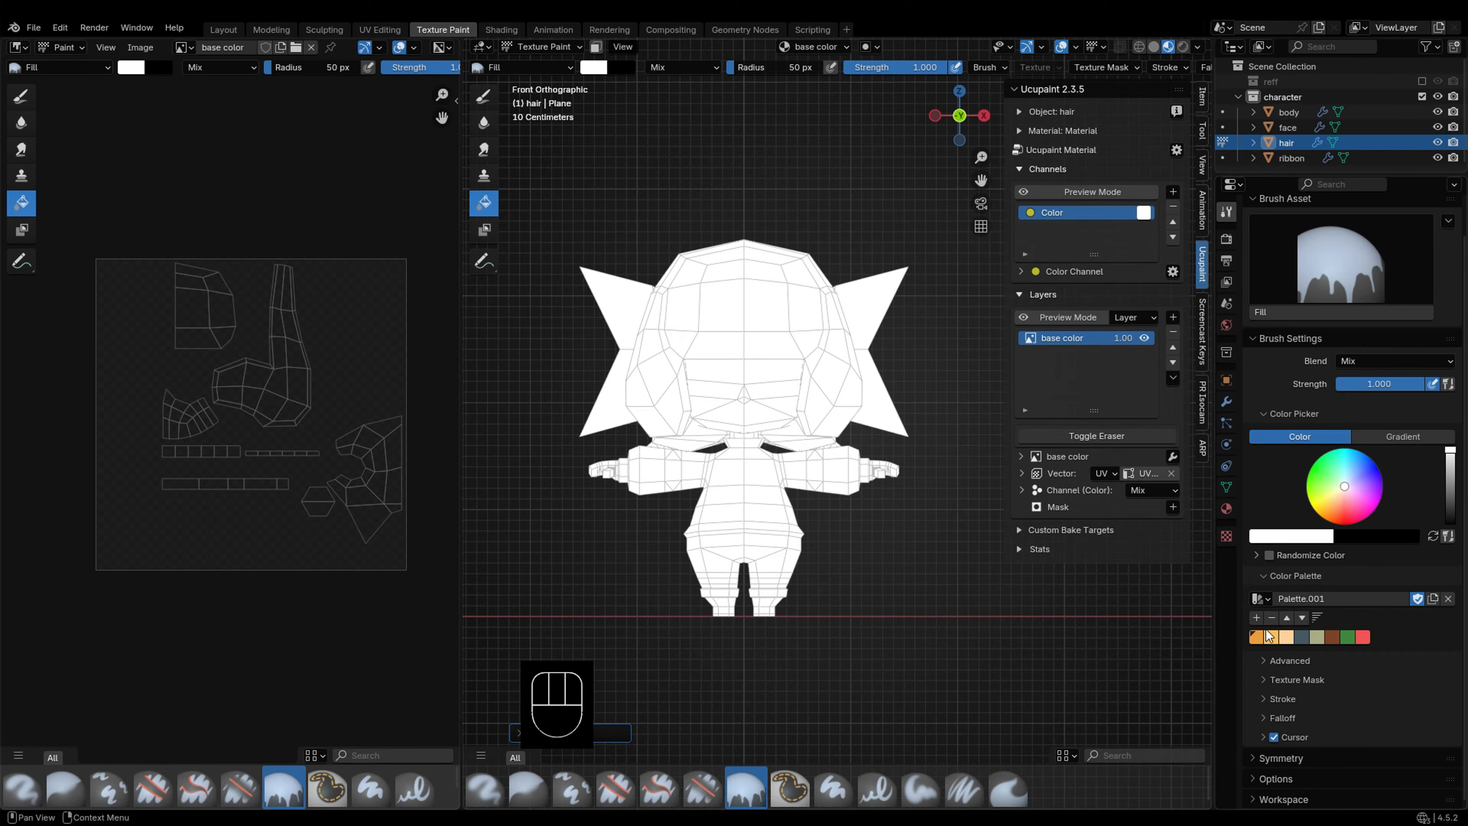
click(1257, 636)
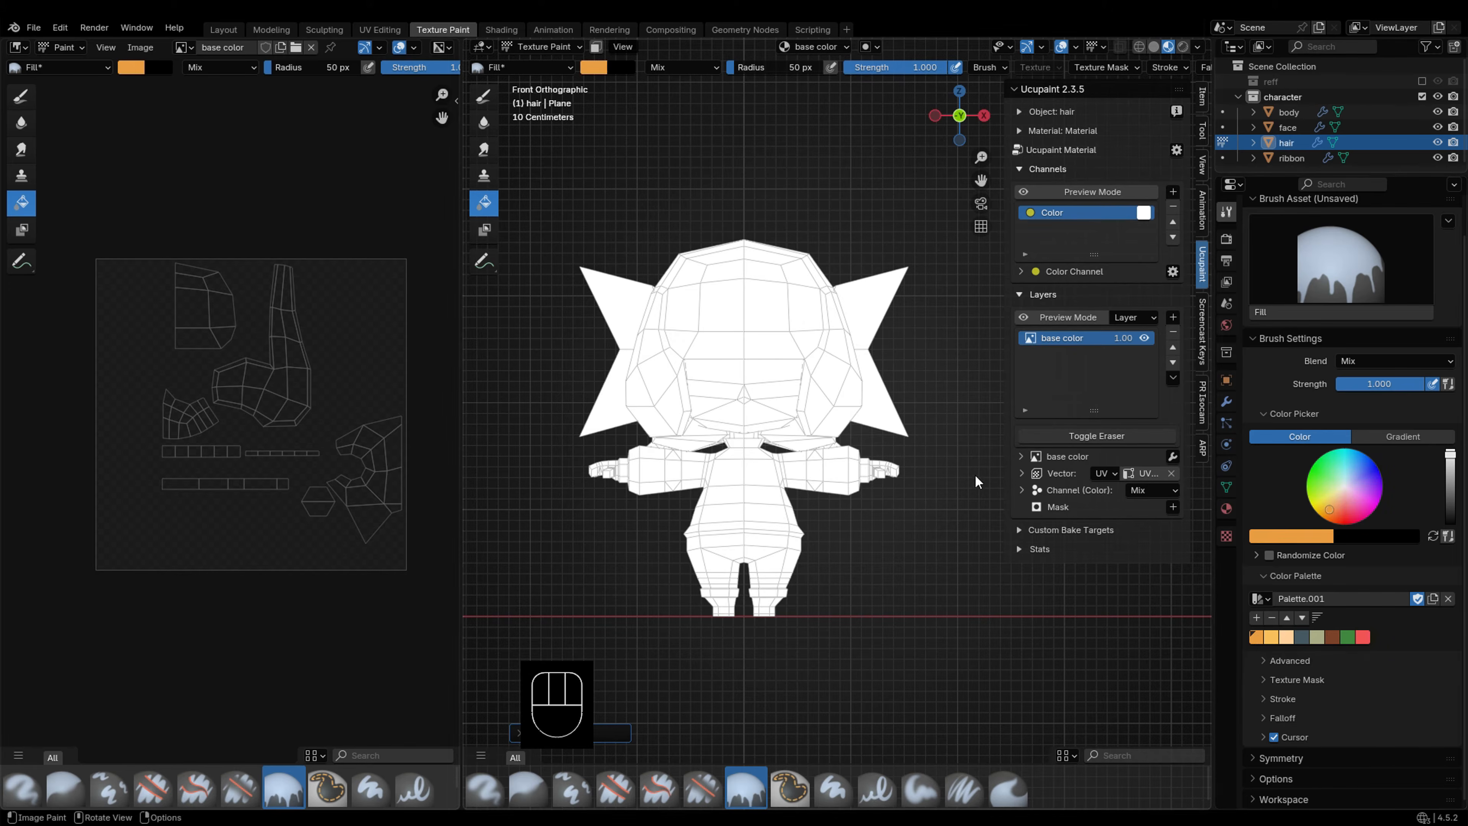
click(1271, 637)
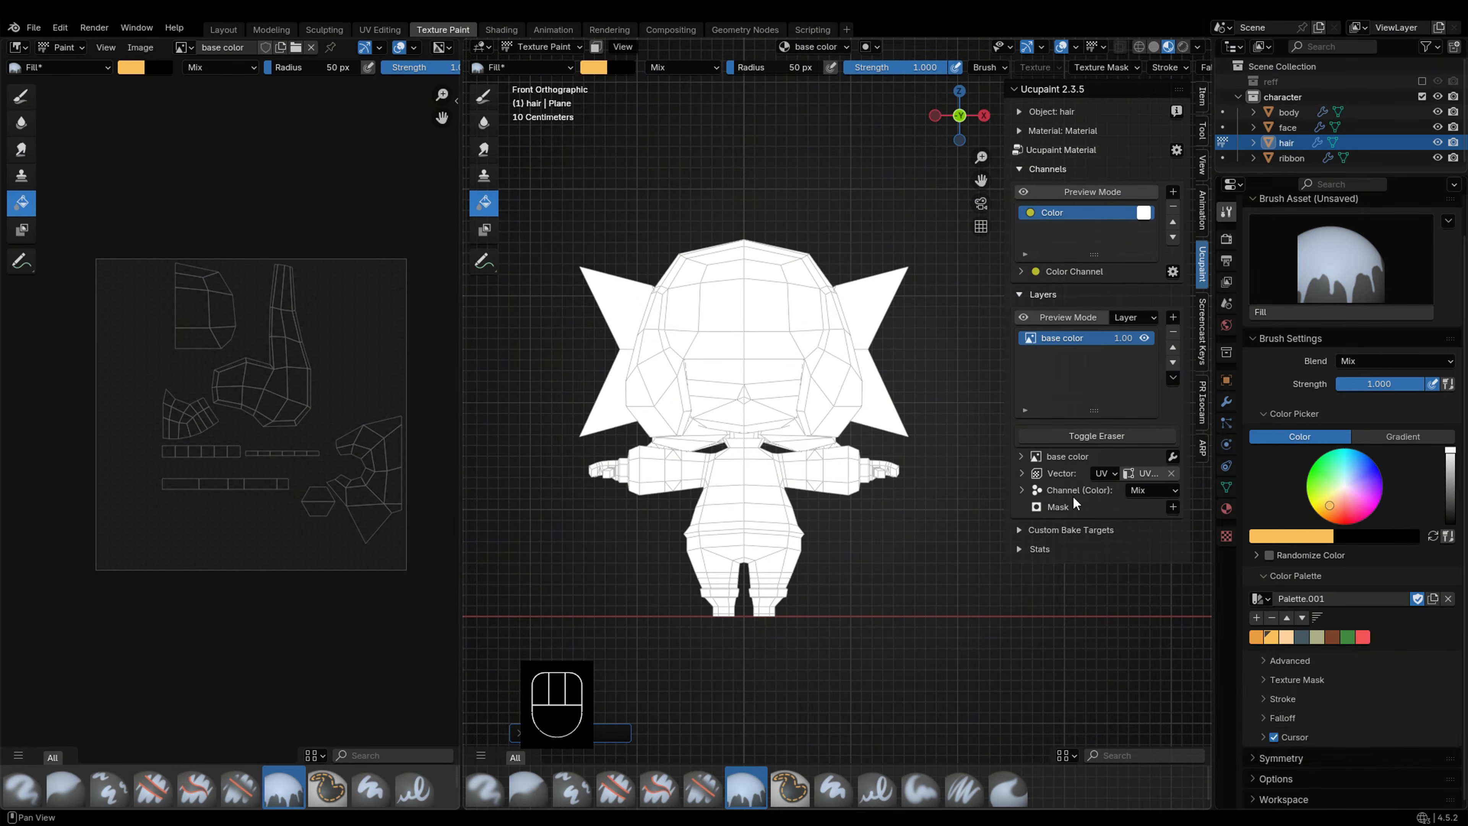
click(944, 379)
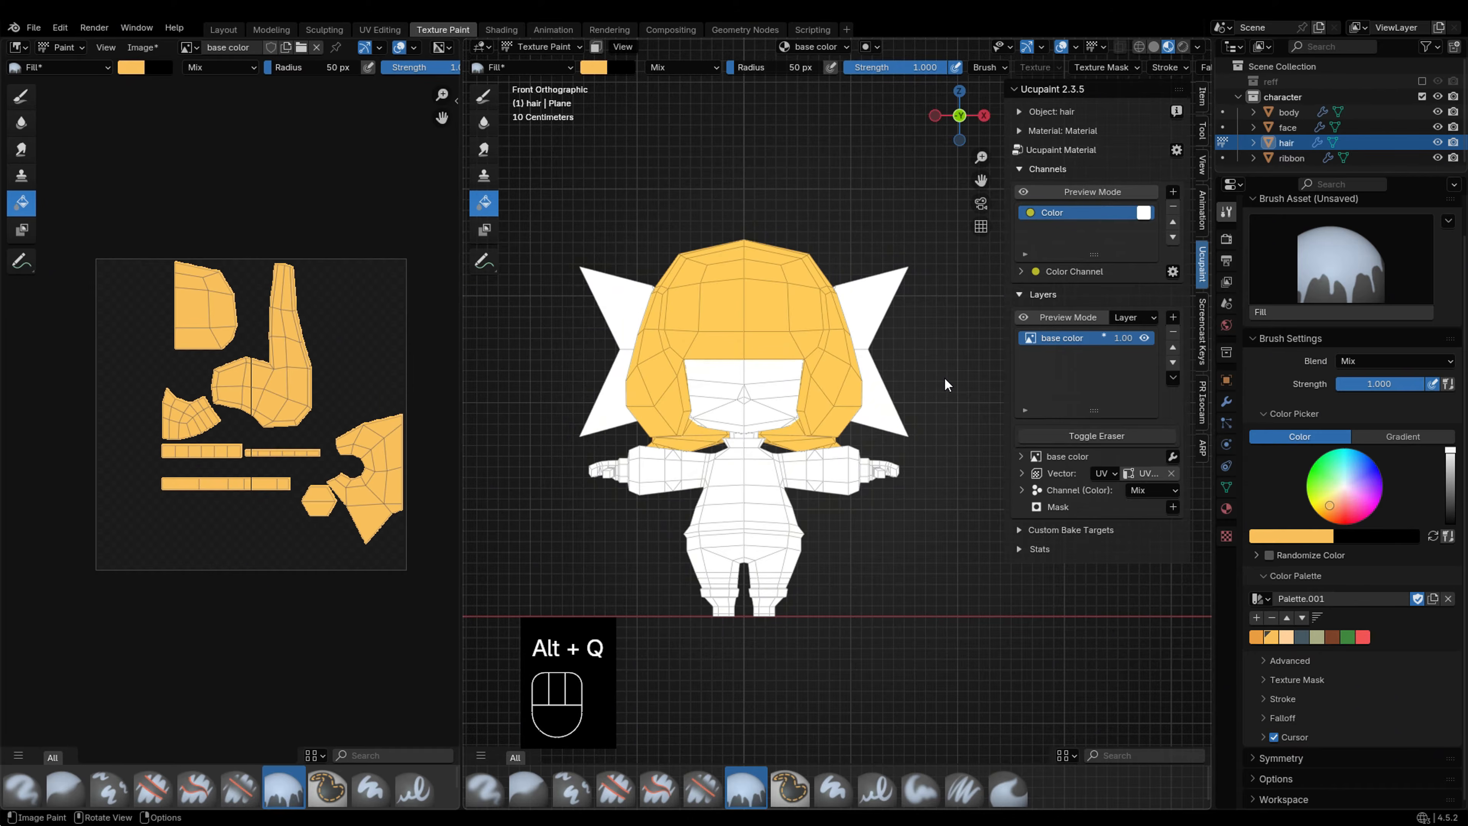
Step: Fill the face with the light peach palette colour and the body with the orange one
key(alt+q)
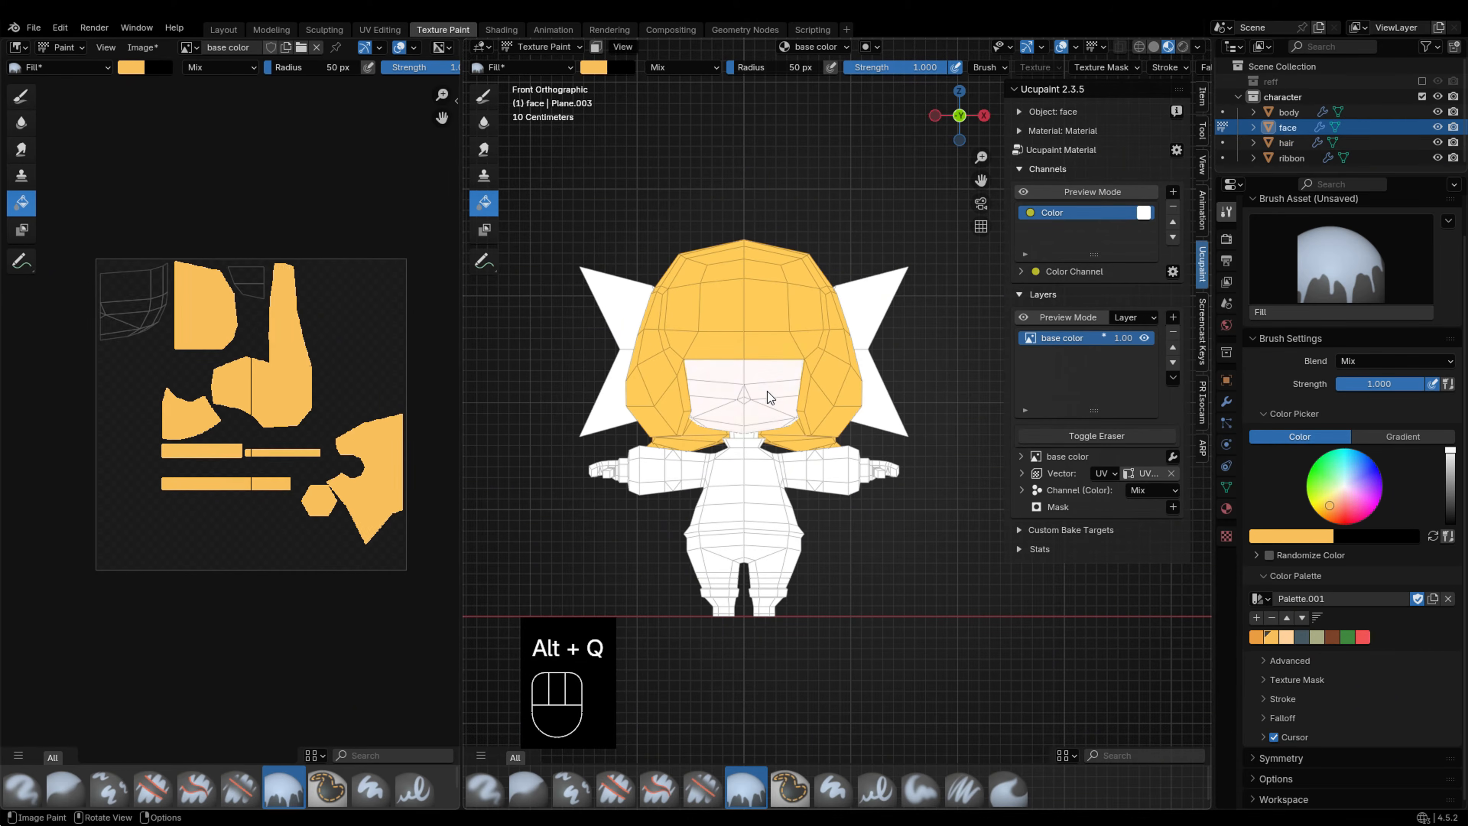
key(alt+q)
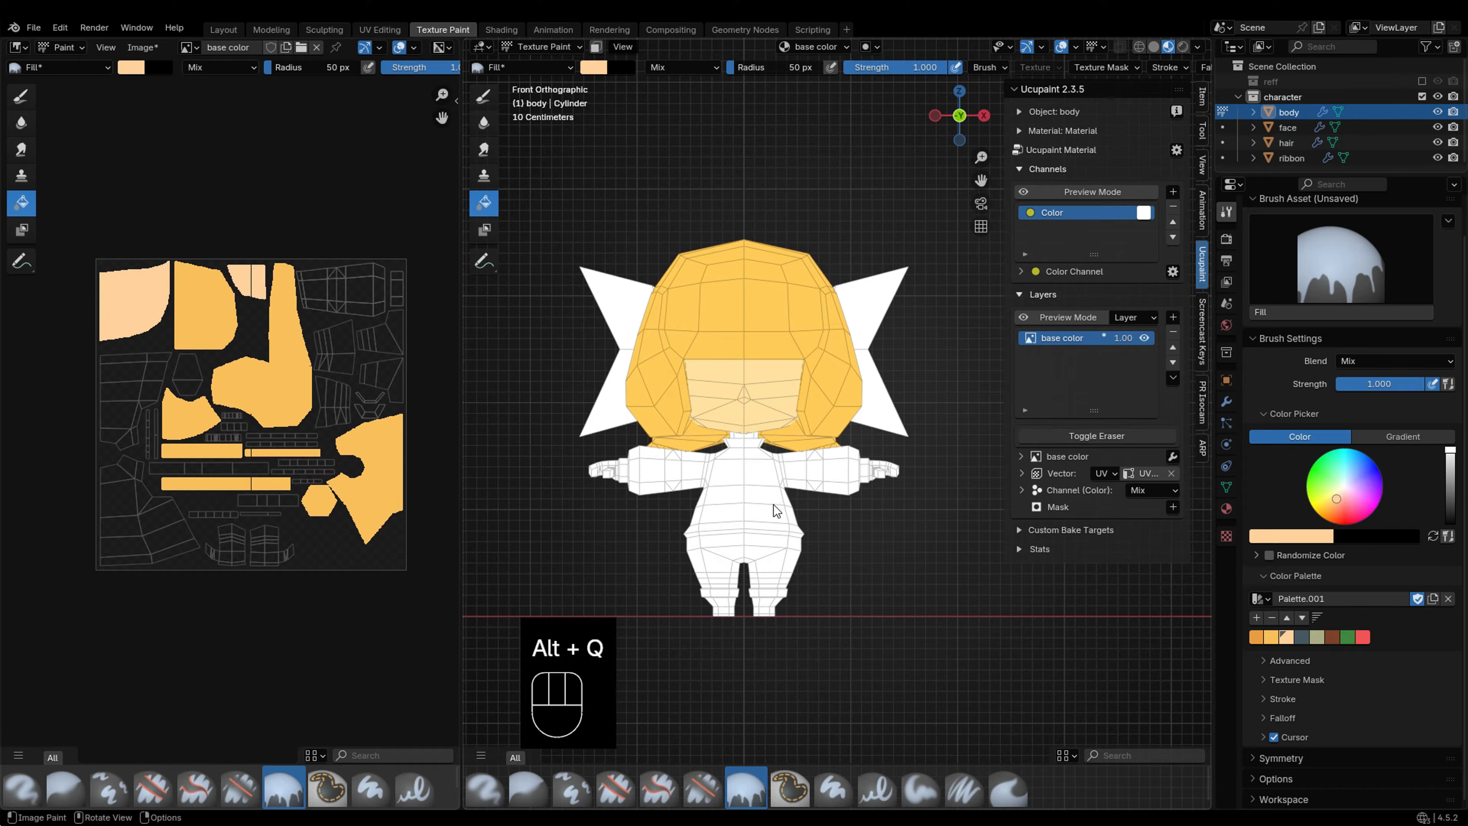
click(834, 560)
Step: Fill the ribbon with the dark slate-blue palette colour
key(alt+q)
click(1302, 638)
click(962, 586)
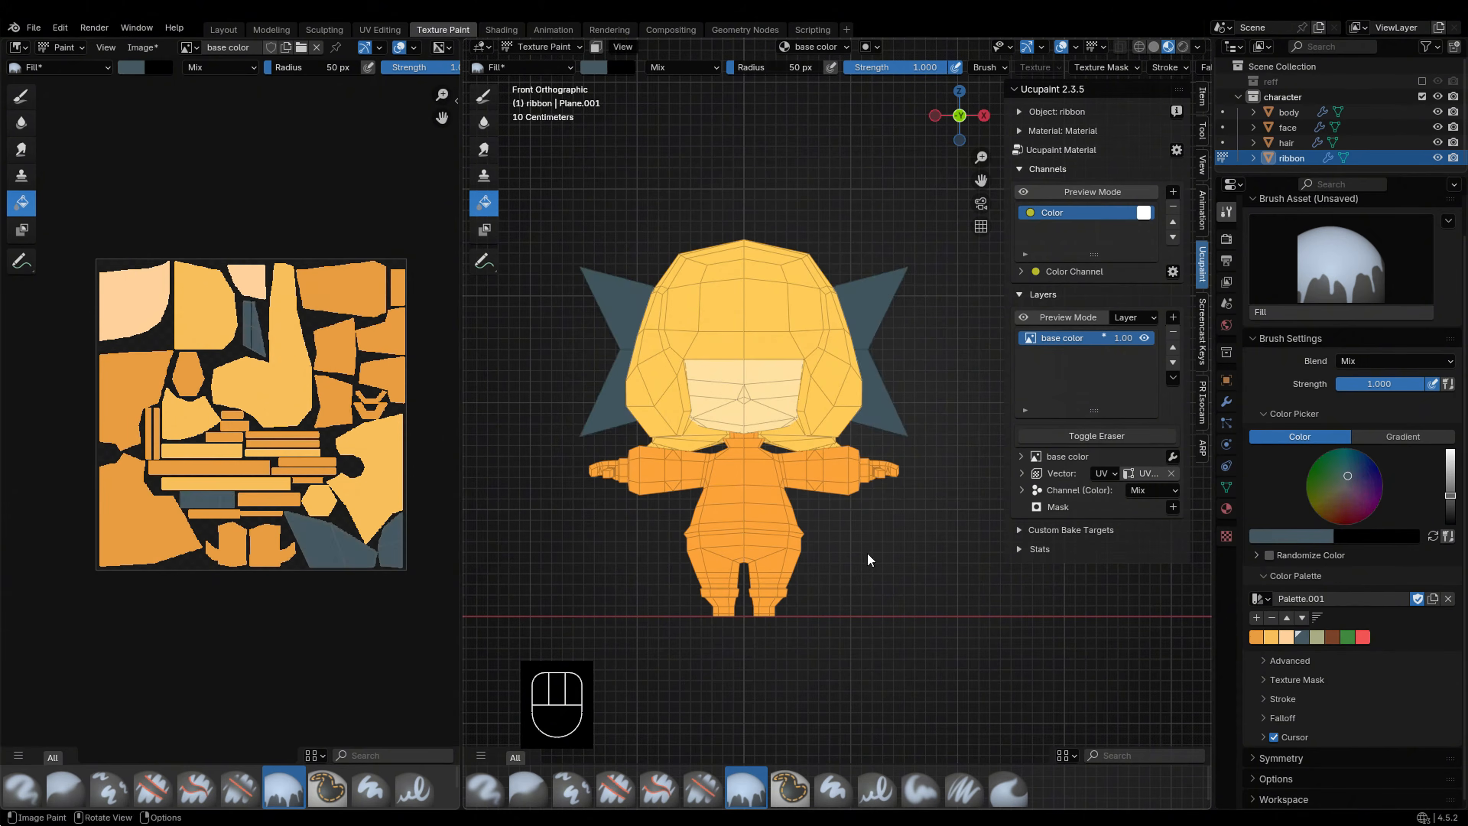
Step: Isolate the body in local view, start editing its faces, and widen the 3D viewport over the image editor
key(alt+q)
key(slash)
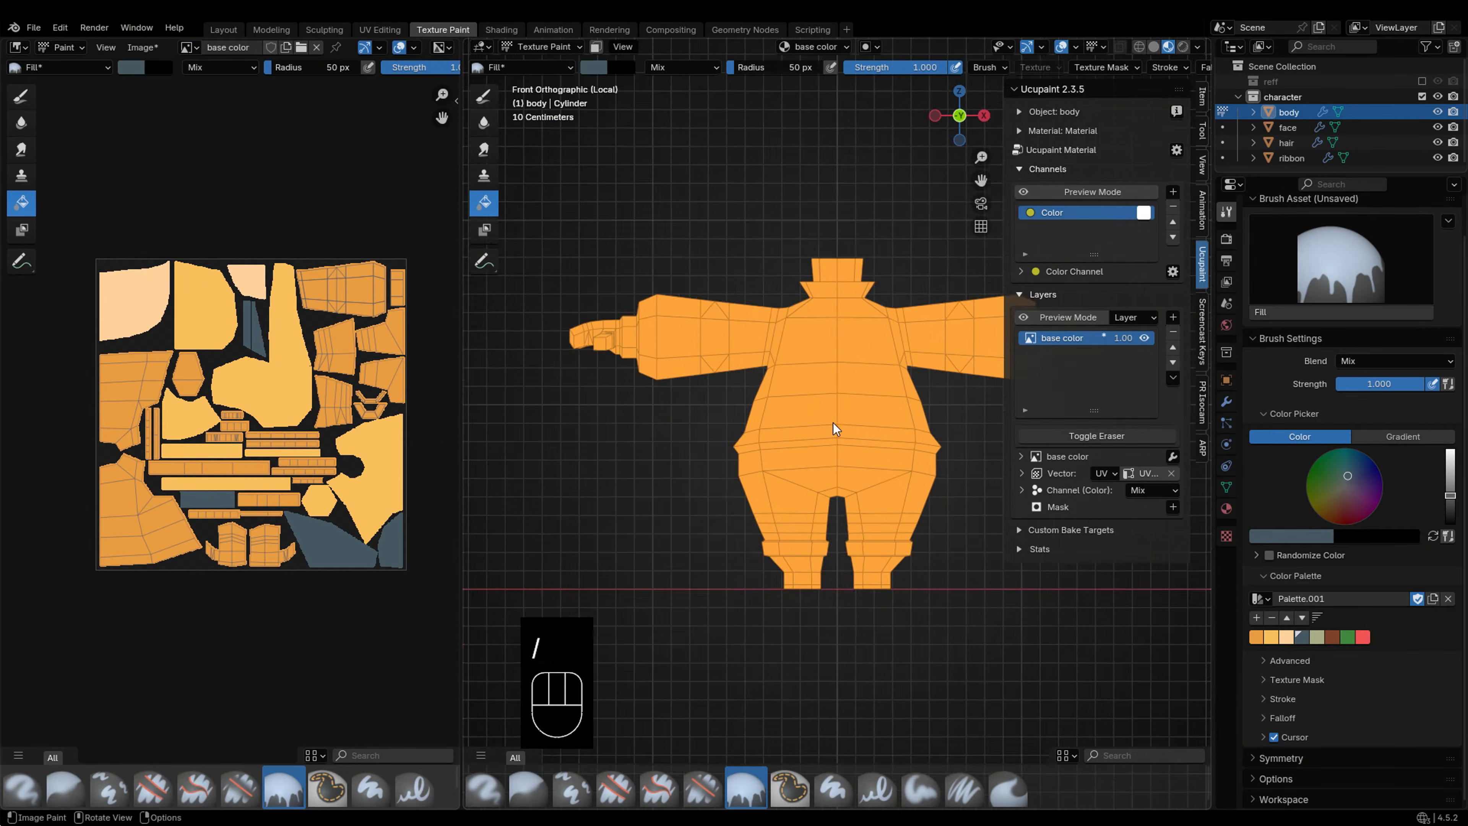
key(Tab)
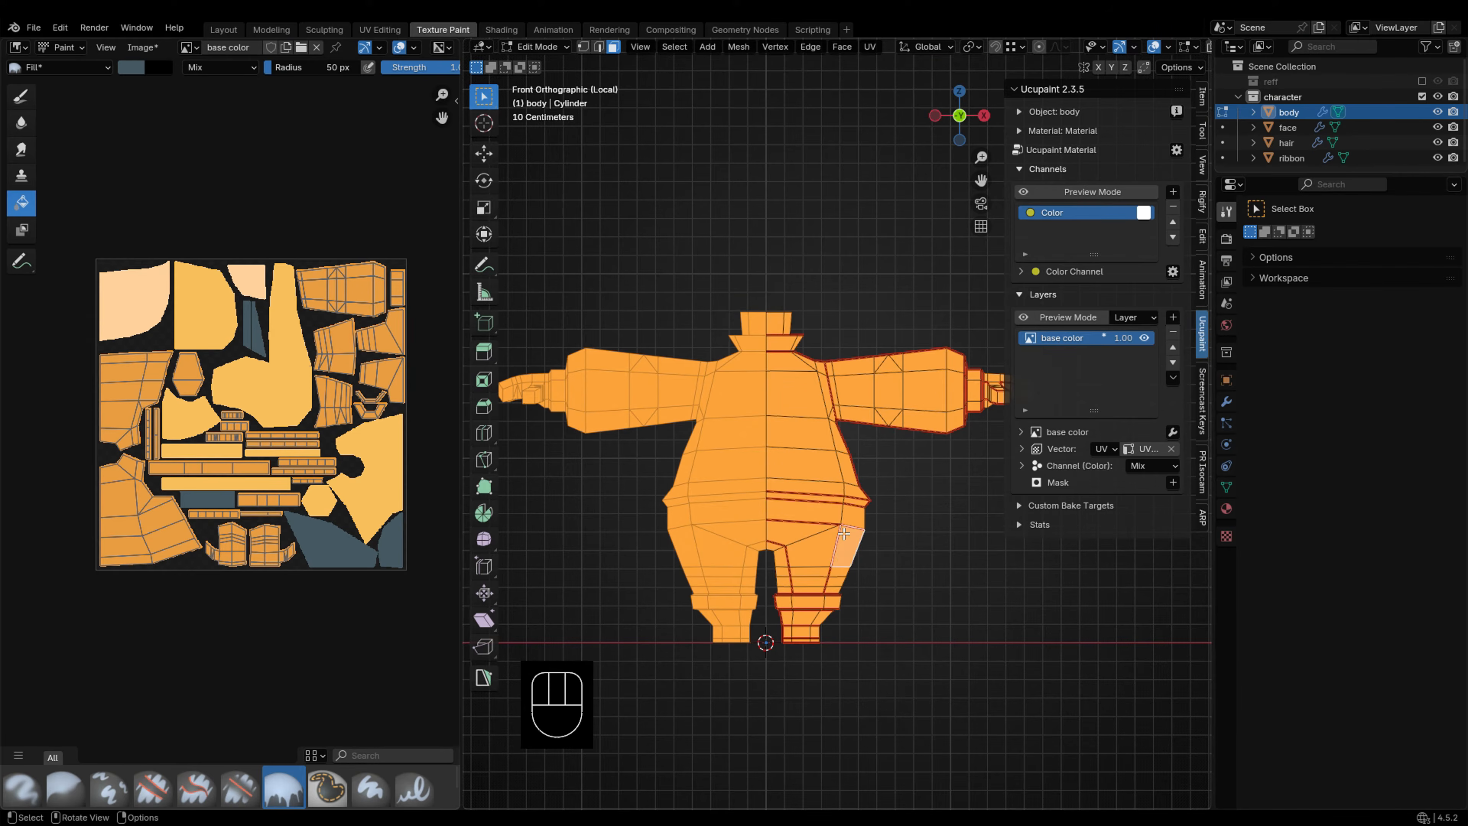
drag(463, 347, 26, 347)
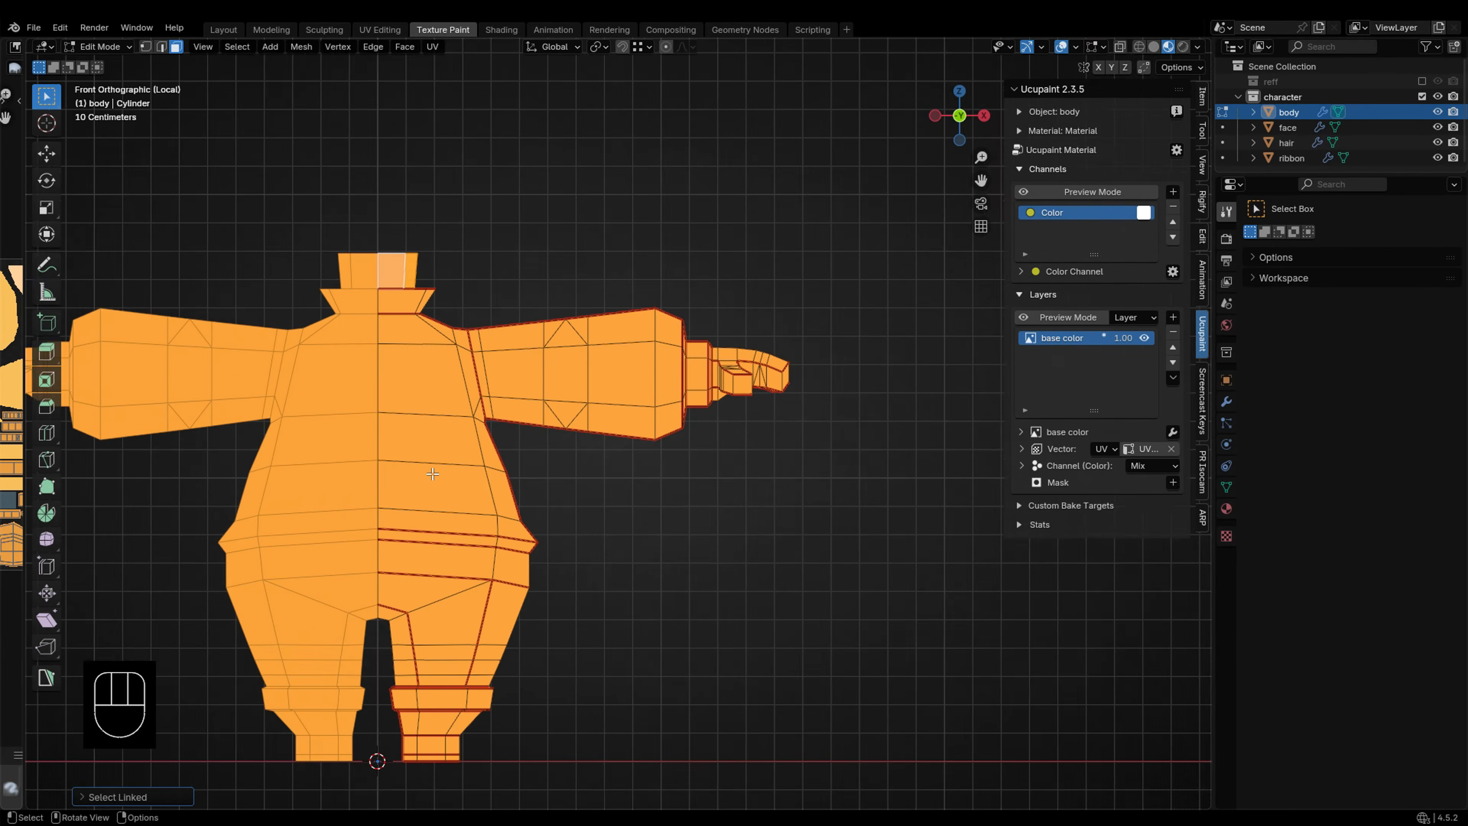
Step: Select the linked neck, hand and ankle faces, restrict painting to them, and fill them with light peach
key(l)
key(l)
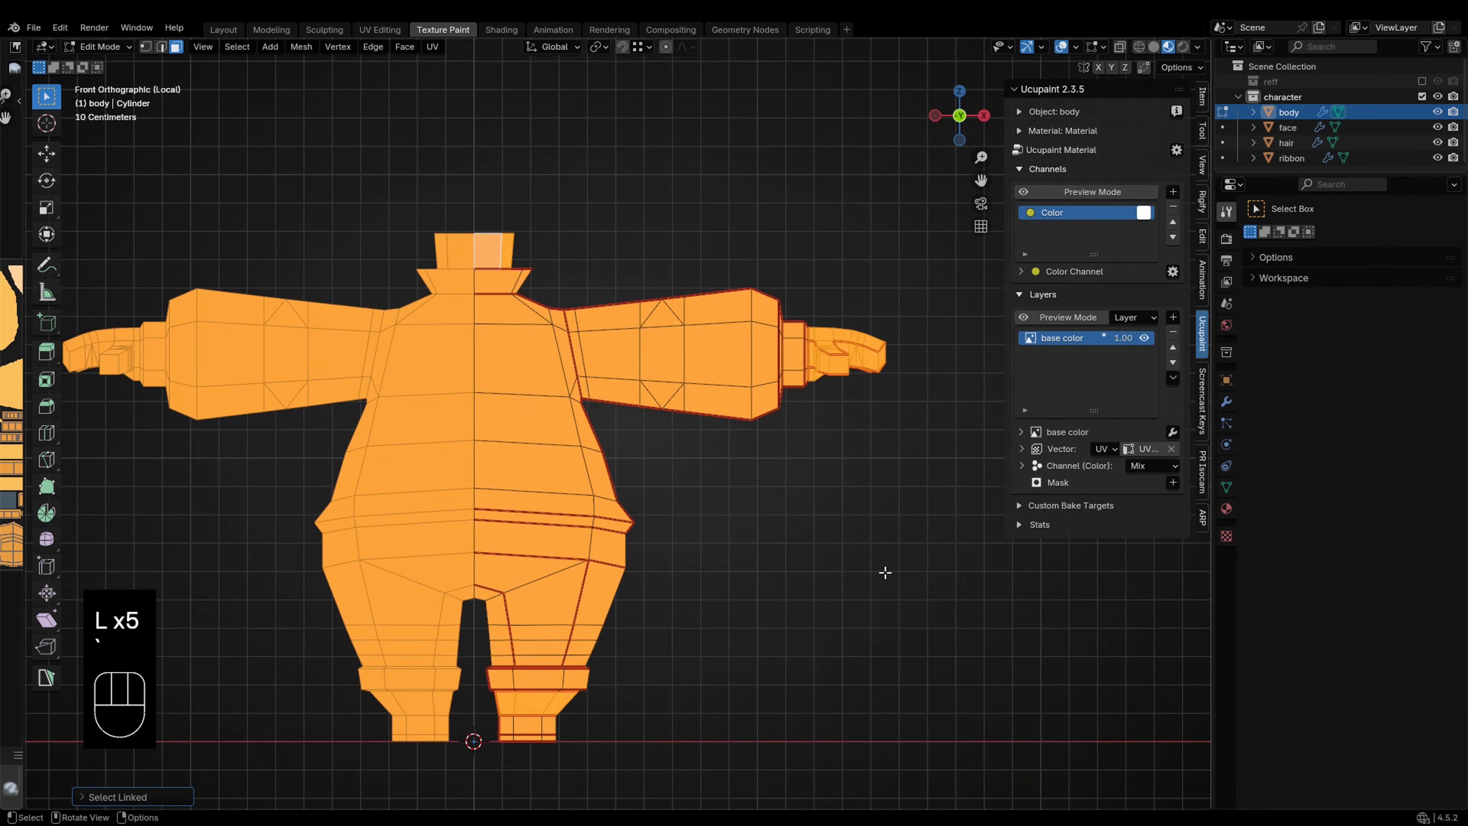
shift+middle_drag(776, 534, 816, 515)
key(Tab)
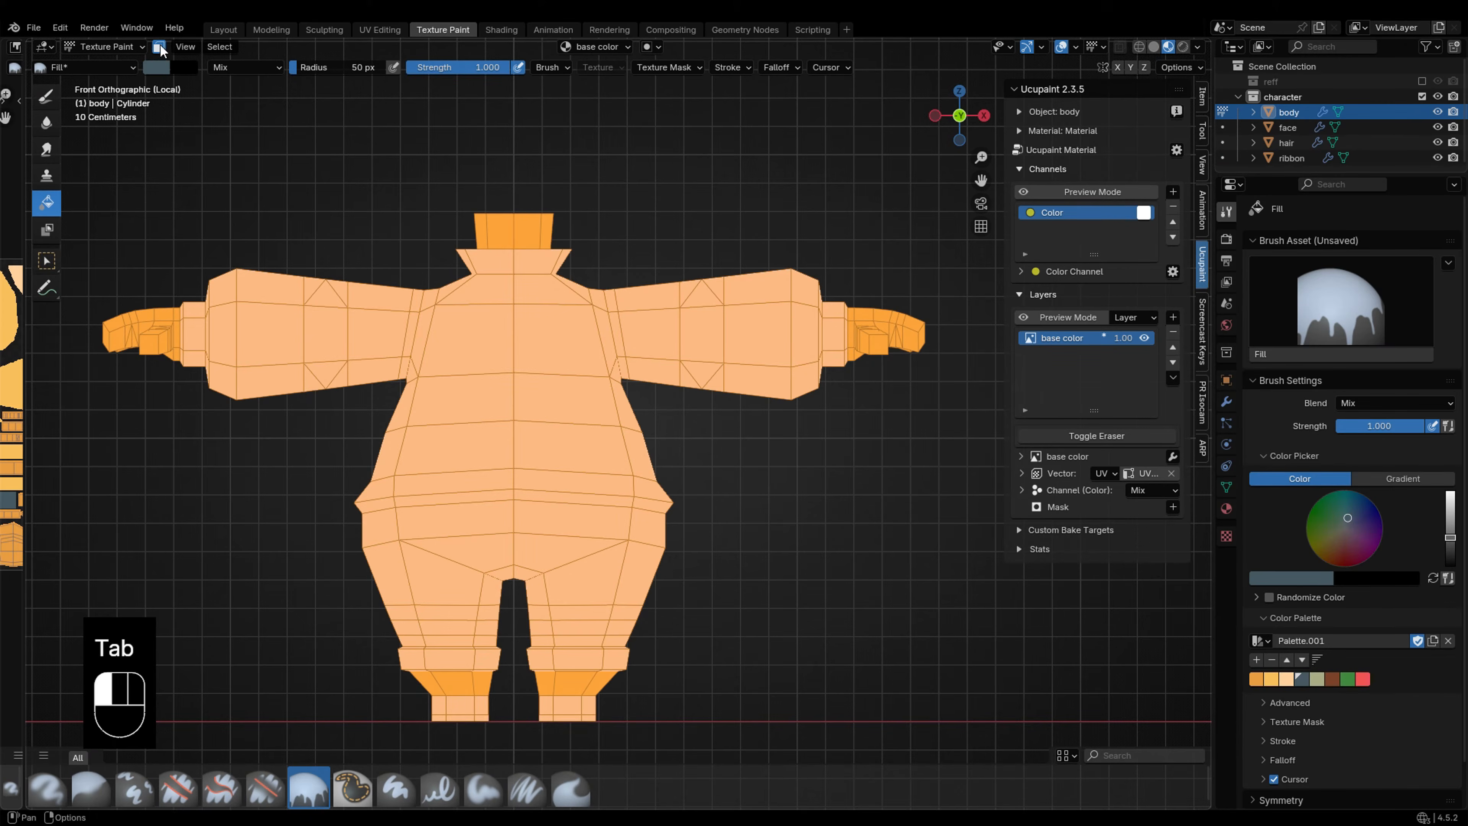
click(1287, 678)
click(819, 518)
Step: Select the linked trouser and waist pieces of the body in Edit Mode
key(Tab)
key(l)
key(l)
key(l)
middle_drag(786, 519, 549, 494)
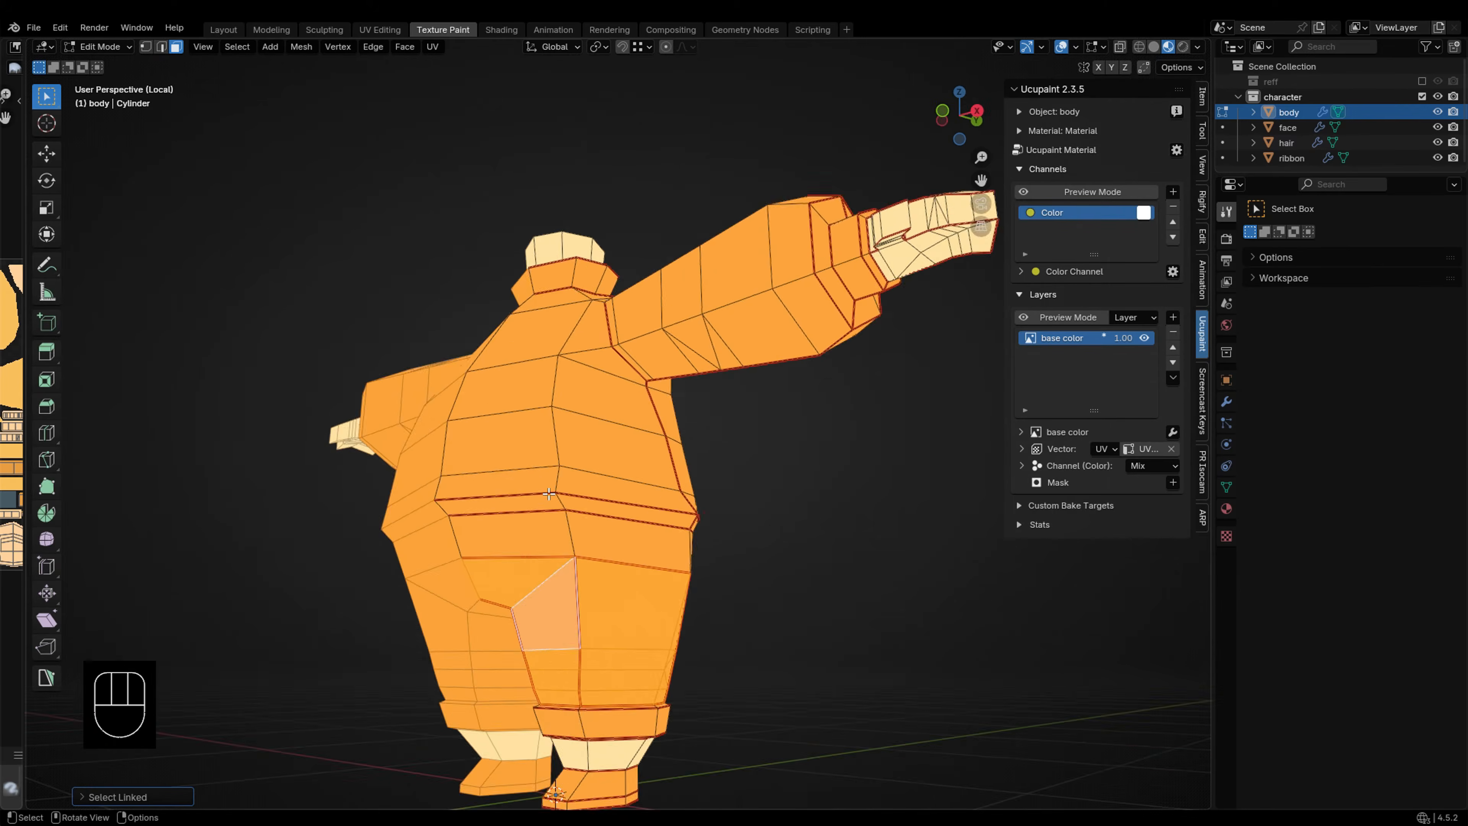
key(l)
key(l)
middle_drag(661, 496, 603, 499)
key(ctrl+z)
Step: Add the lower torso faces at front and back to the selection and fill it with dark slate blue
shift+double_click(669, 498)
middle_drag(732, 498, 728, 541)
shift+click(590, 407)
middle_drag(590, 408, 698, 423)
shift+click(730, 348)
middle_drag(730, 370, 671, 515)
key(grave)
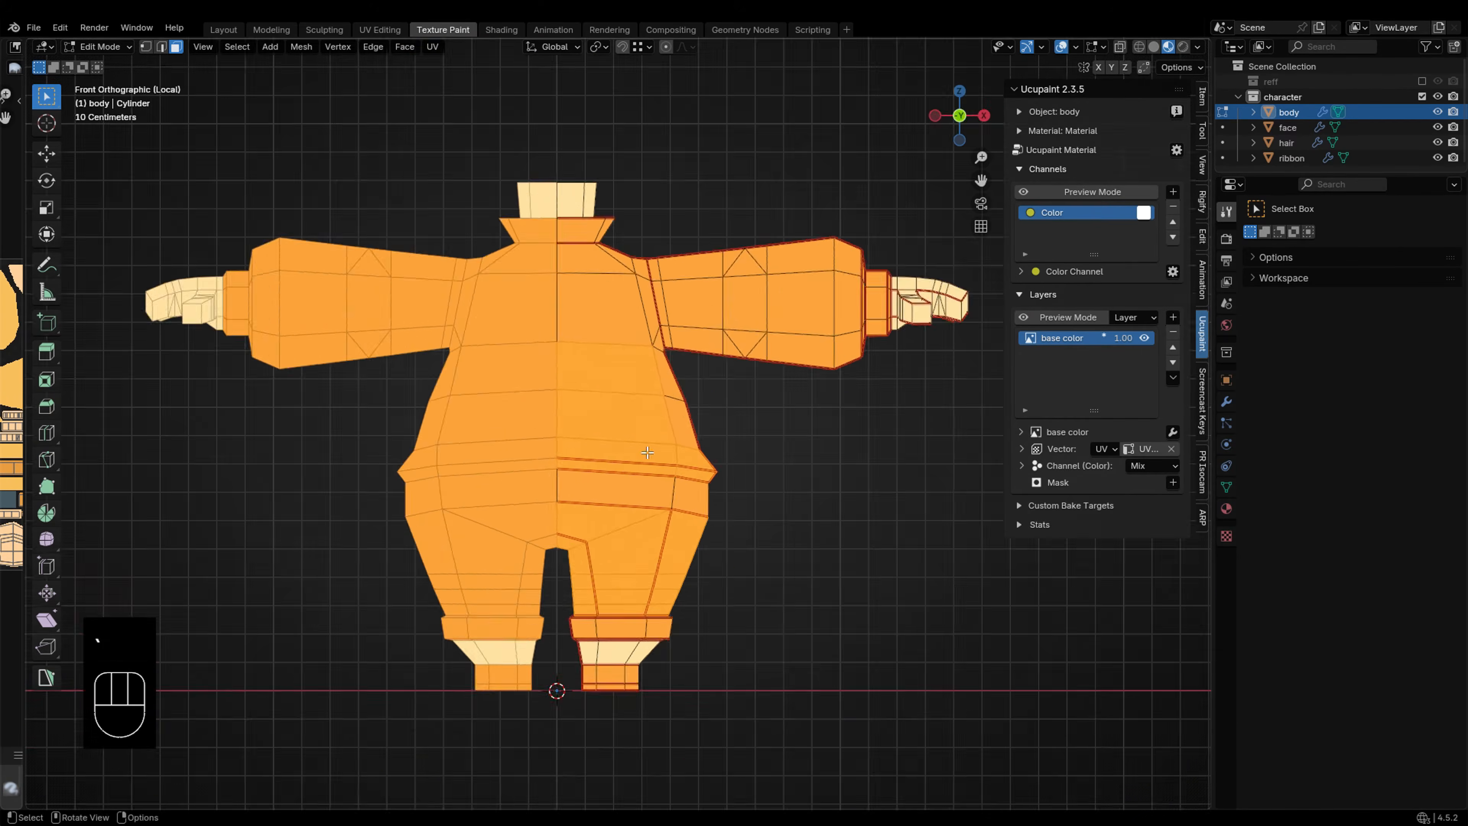
key(Tab)
click(647, 452)
Step: Select the trouser cuff faces and fill them with the olive-green palette colour
key(Tab)
key(ctrl+shift+KP_Add)
key(ctrl+z)
key(ctrl+shift+z)
mouse_move(647, 452)
middle_down()
mouse_move(690, 604)
mouse_move(689, 587)
mouse_move(807, 511)
mouse_move(833, 544)
middle_up()
key(ctrl+KP_Subtract)
key(ctrl+KP_Add)
key(Tab)
shift+middle_drag(833, 544, 882, 620)
click(1317, 678)
click(866, 572)
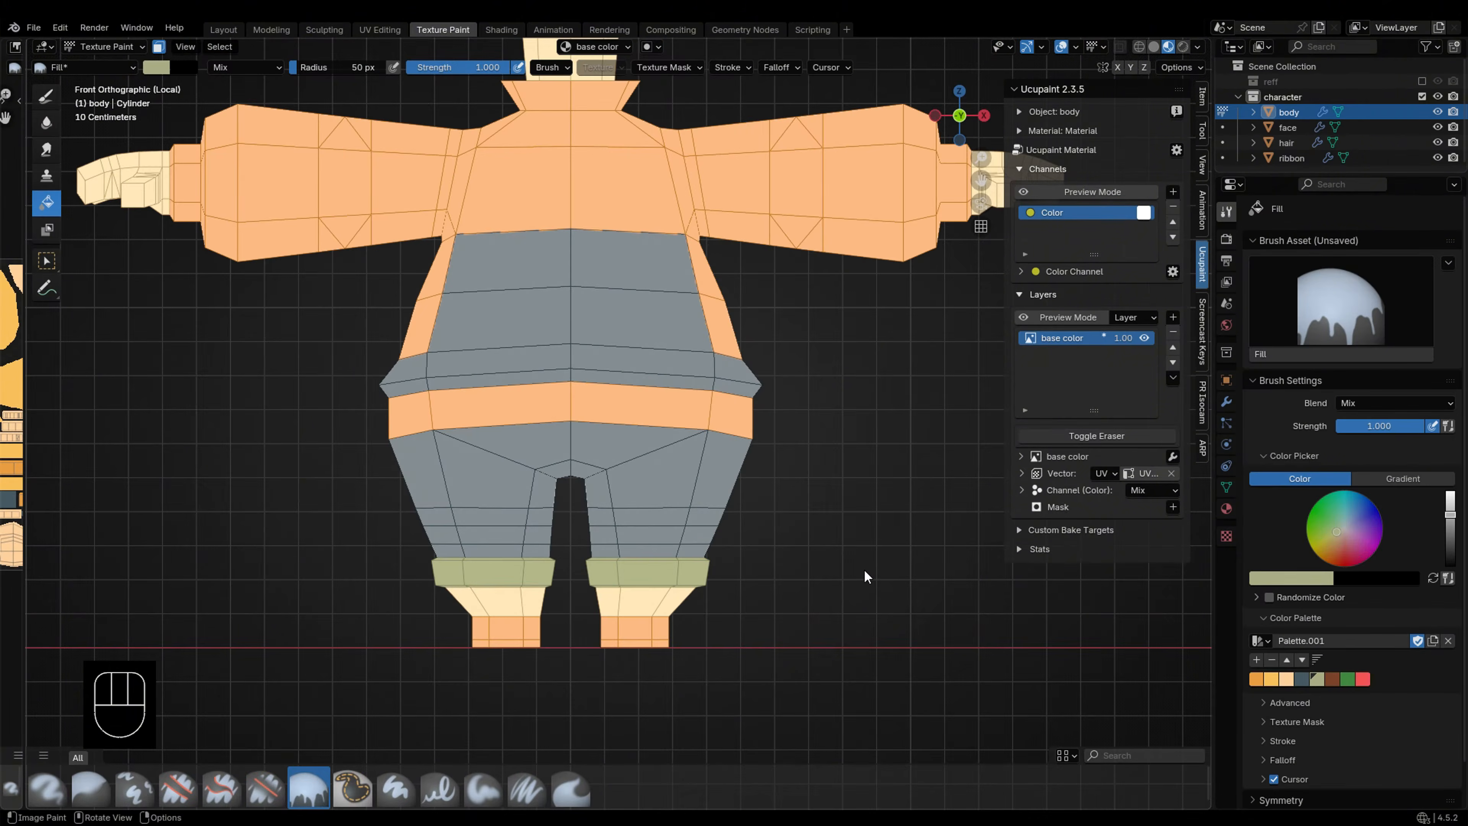
Step: Select the belt band and the shoes and fill them with the brown palette colour
key(Tab)
middle_drag(865, 570, 769, 446)
key(l)
middle_drag(548, 623, 491, 469)
key(Tab)
click(1332, 679)
click(865, 584)
Step: Select the linked front and back torso pieces so painting is limited to them
mouse_move(865, 584)
middle_down()
mouse_move(740, 553)
mouse_move(639, 426)
middle_up()
key(Tab)
key(l)
key(l)
key(Tab)
click(643, 481)
Step: Switch to the Paint Hard brush with slate blue and orange as its two colours and a 29 px radius
click(46, 95)
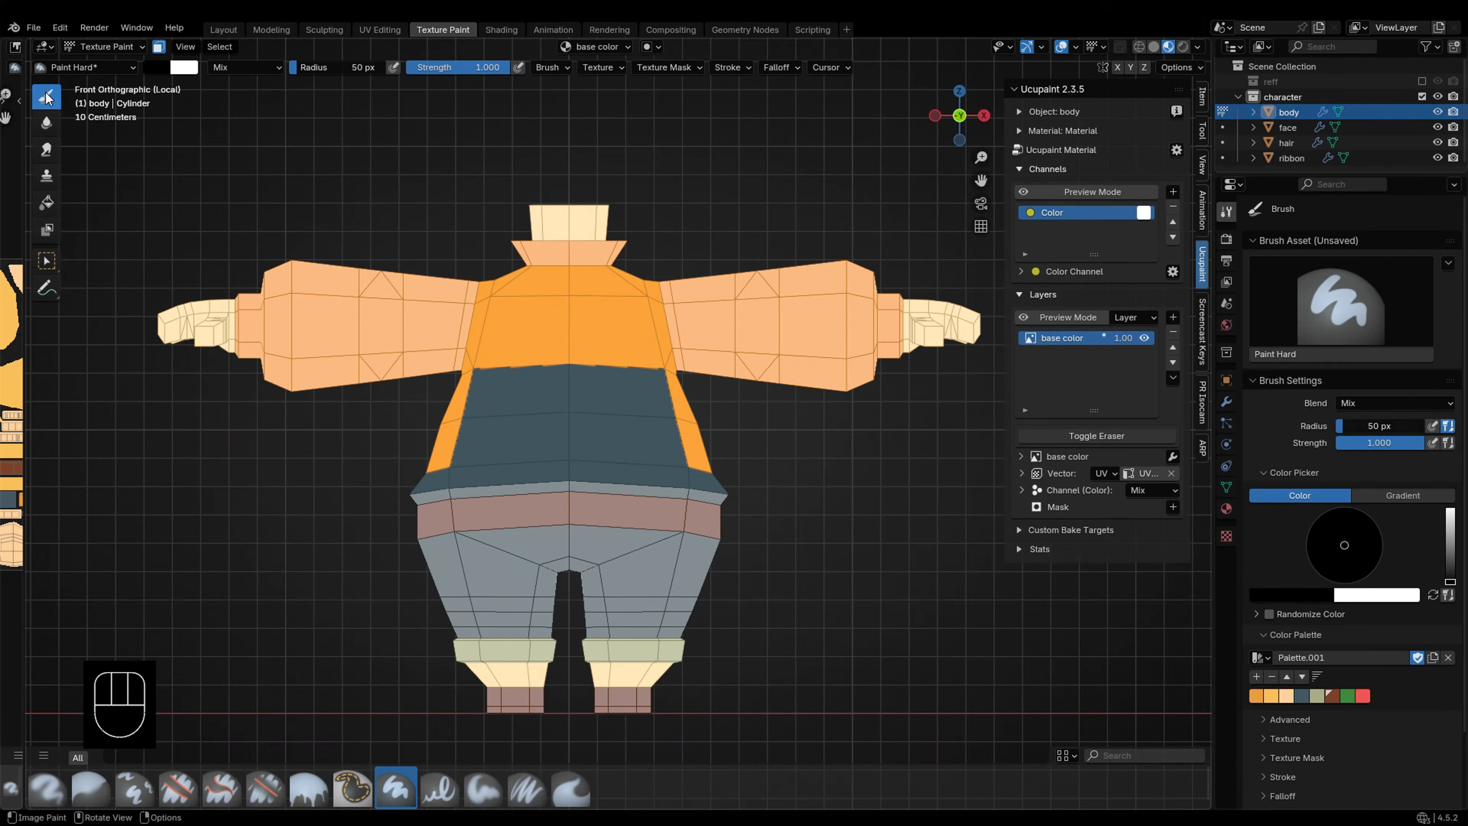
click(1302, 696)
key(x)
click(1256, 696)
scroll(693, 370, up, 5)
shift+middle_drag(616, 501, 620, 570)
key(f)
click(619, 492)
key(x)
key(ctrl+z)
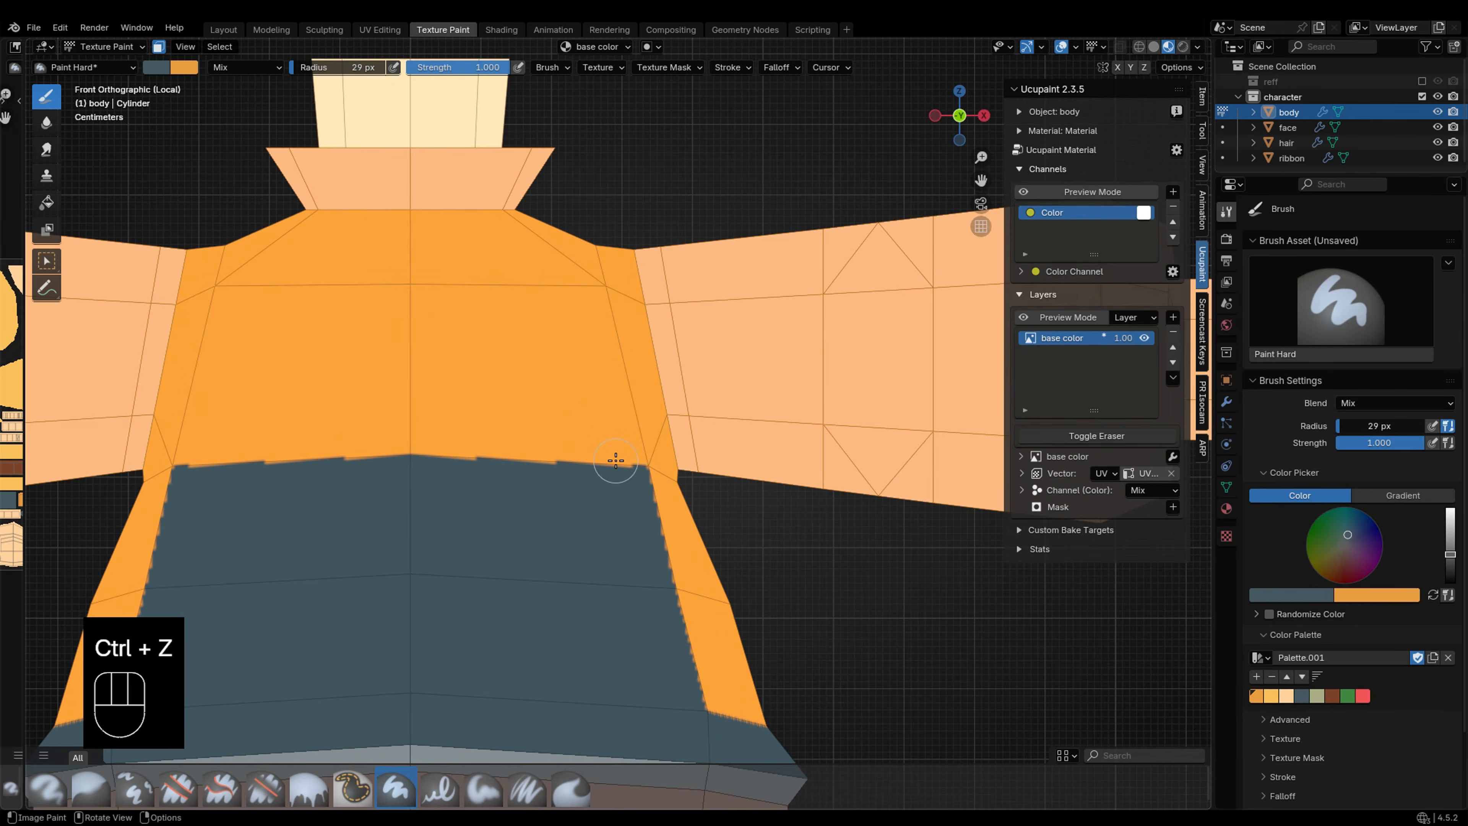
shift+middle_drag(625, 453, 733, 481)
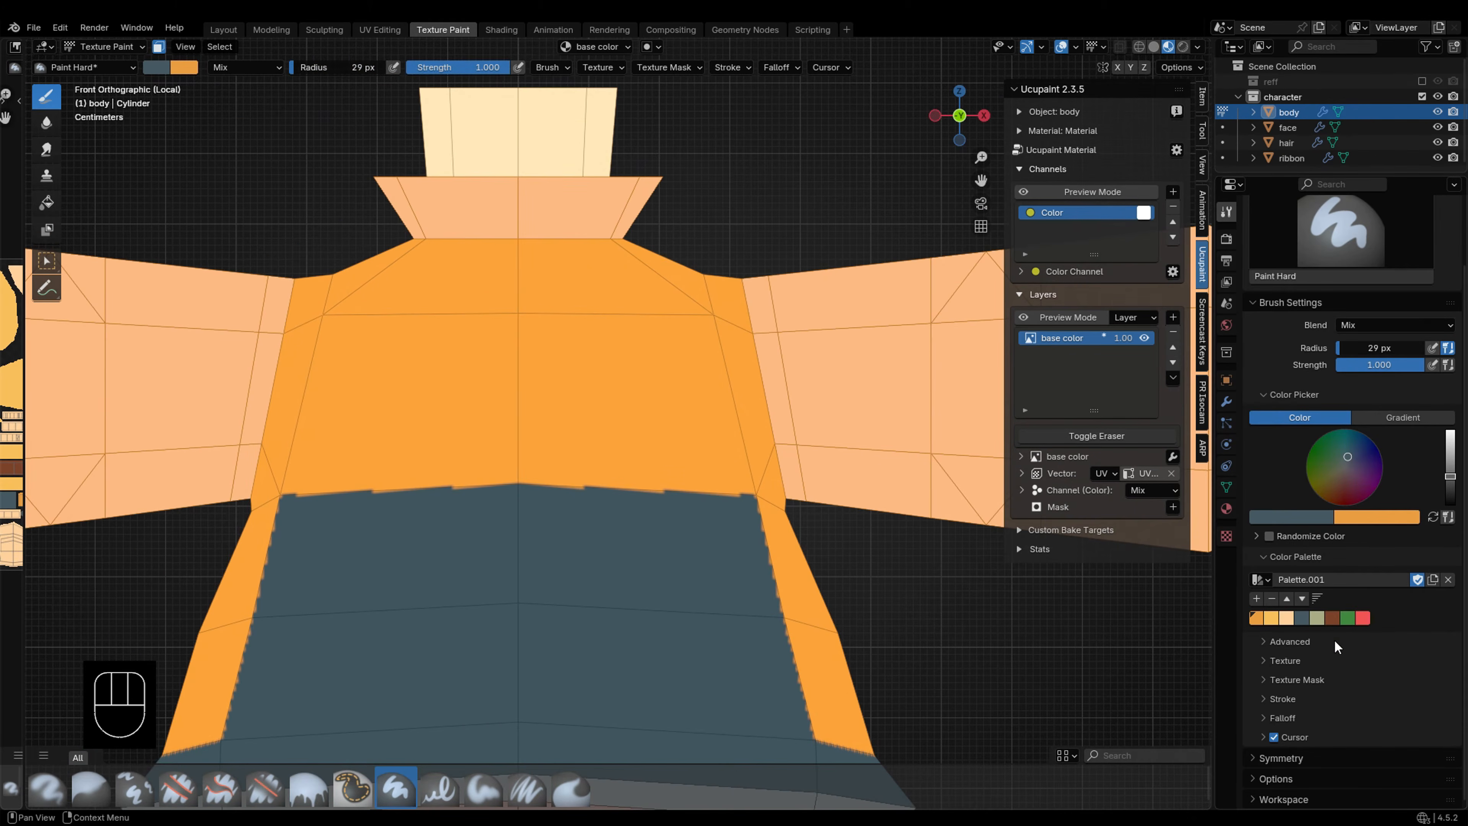
Step: Set the brush's stroke method to Line and paint a straight slate line along the bib's top edge
scroll(1334, 639, down, 8)
click(1388, 529)
click(1370, 633)
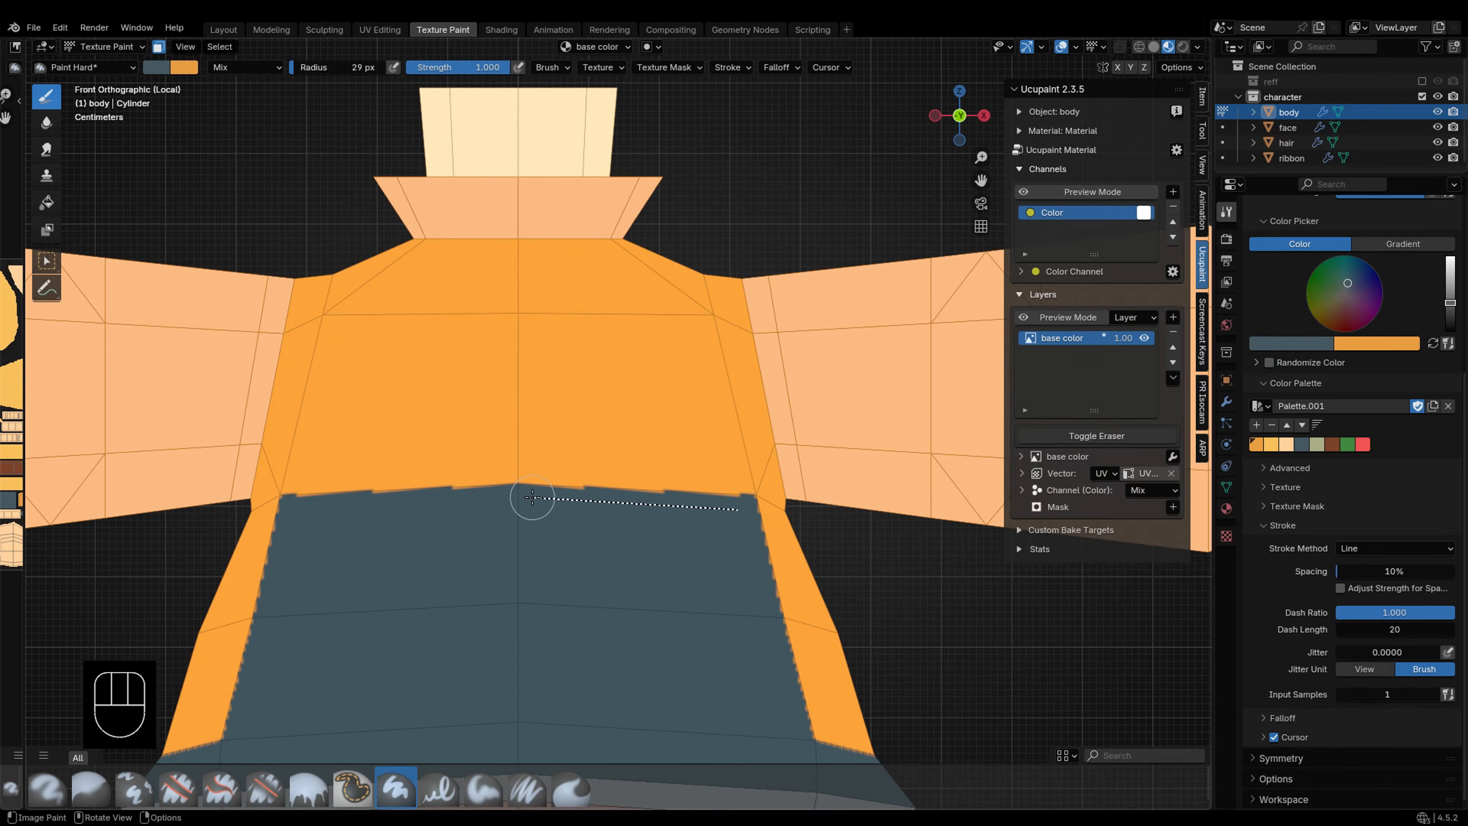
mouse_move(646, 640)
shift+middle_down()
mouse_move(646, 544)
mouse_move(514, 552)
shift+middle_up()
shift+middle_drag(515, 553, 521, 472)
Step: Paint slate diagonals down the torso's side from chest and back to the waist, and cover the orange outside them
scroll(521, 472, up, 1)
drag(471, 292, 504, 446)
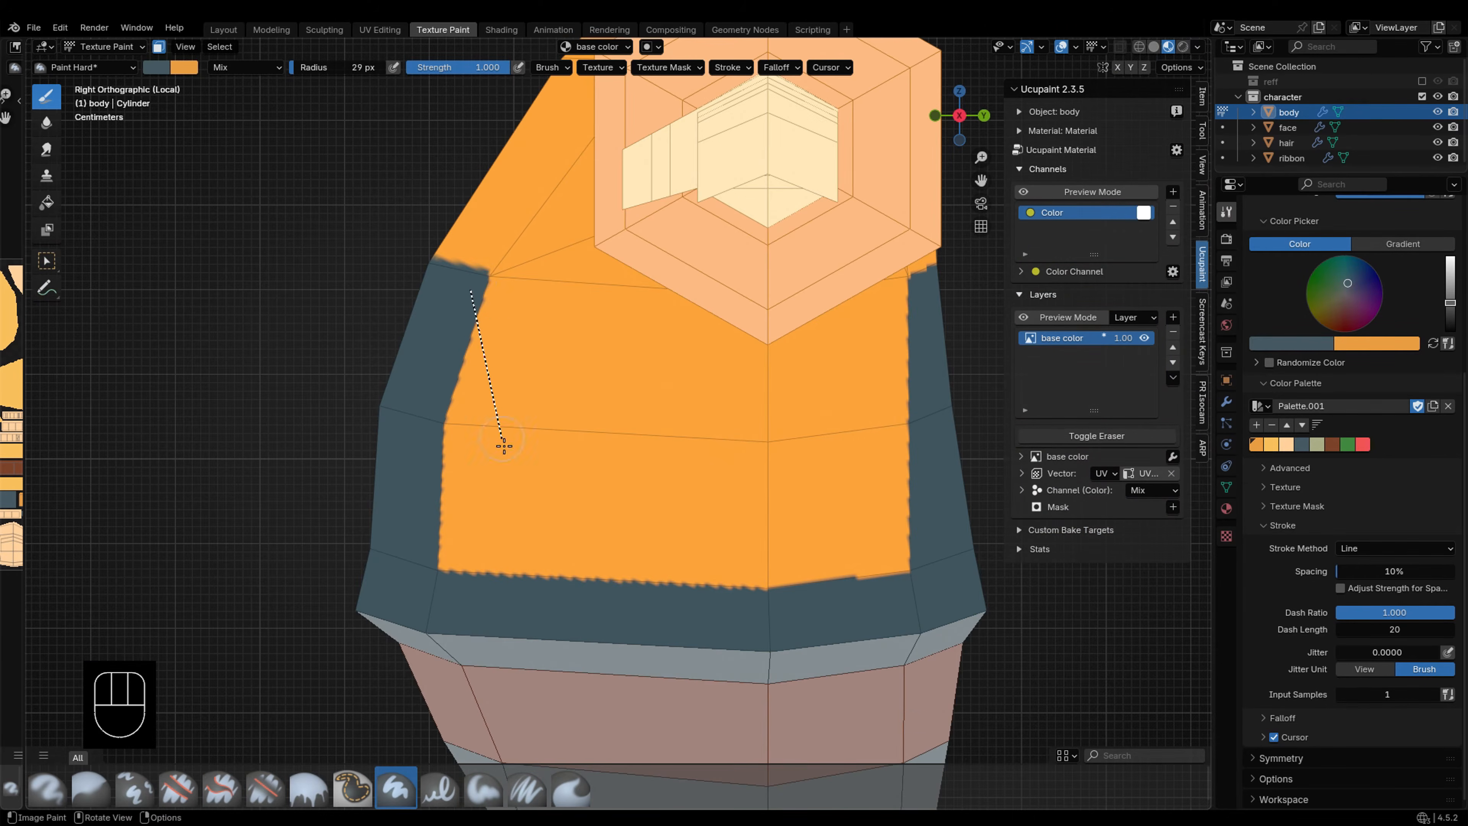
drag(618, 594, 619, 594)
shift+middle_drag(721, 550, 580, 551)
drag(783, 296, 783, 296)
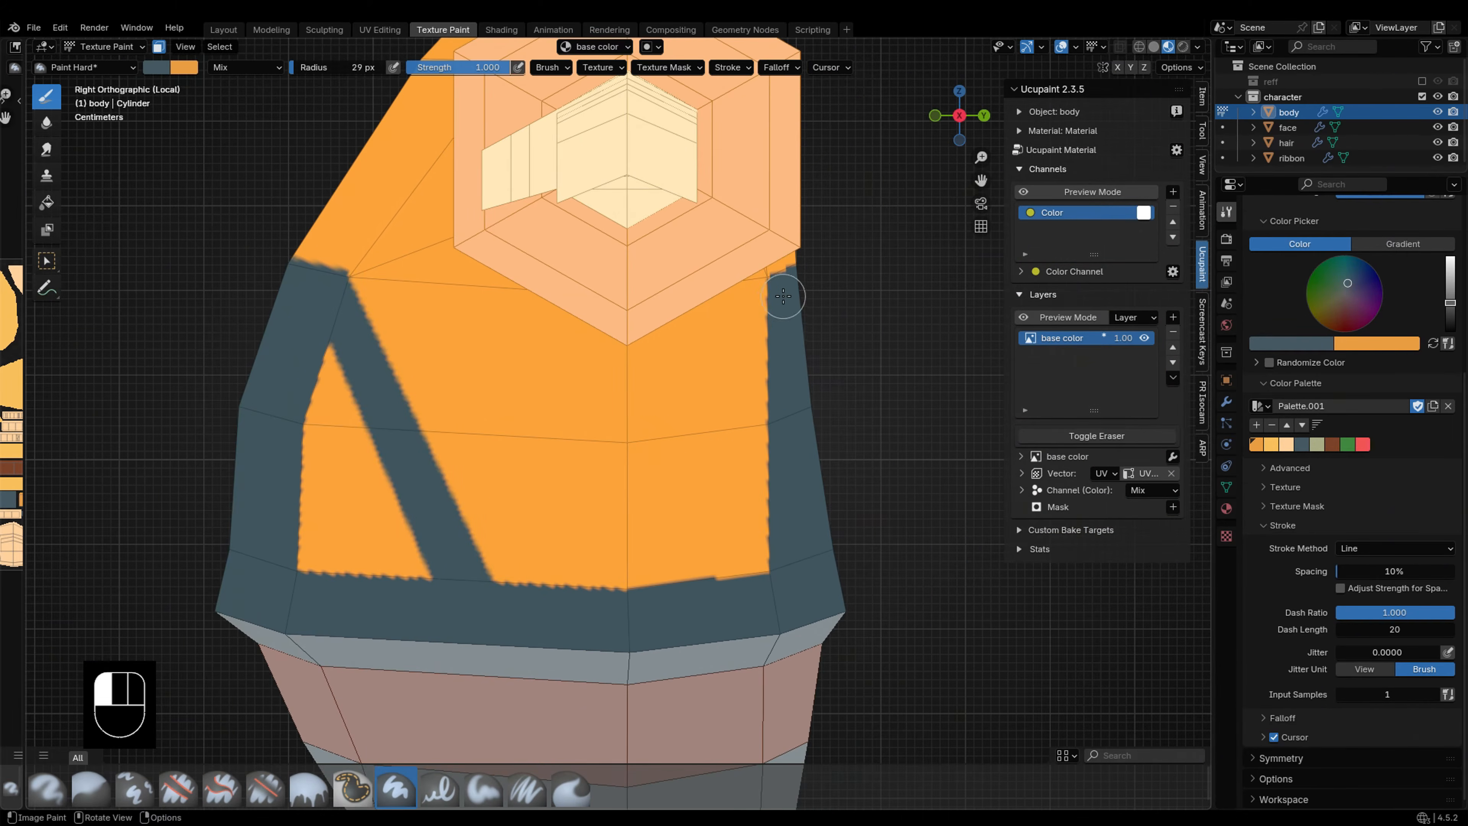
drag(651, 594, 651, 594)
drag(379, 547, 334, 376)
drag(335, 376, 324, 415)
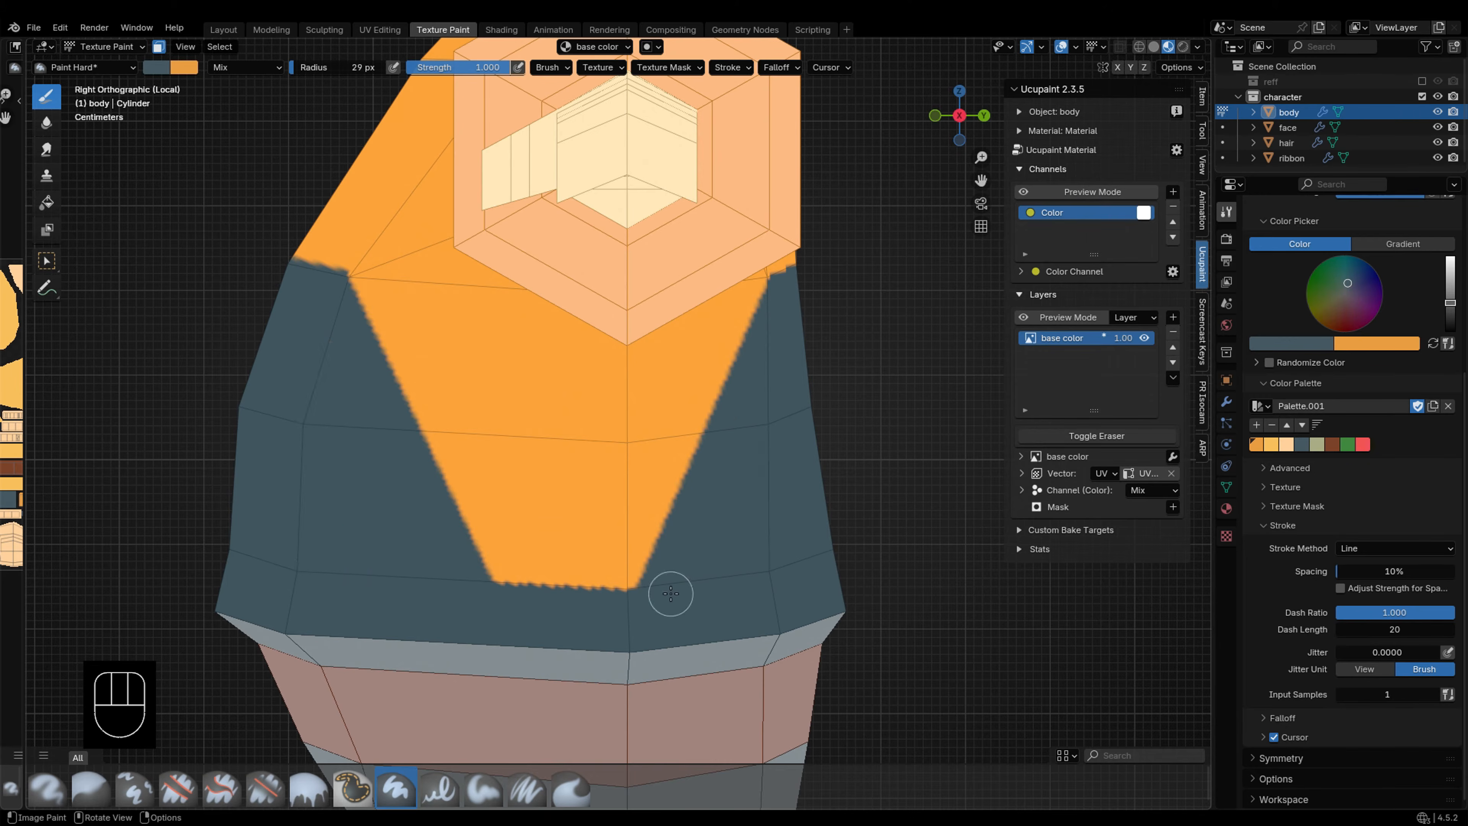
drag(671, 593, 483, 596)
Step: Paint slate shoulder straps with straight lines from the bib's top edge up to the shoulders, front and back
alt+middle_drag(483, 597, 579, 590)
scroll(549, 492, down, 2)
shift+middle_drag(514, 359, 491, 554)
scroll(491, 554, up, 1)
drag(665, 549, 606, 298)
mouse_move(593, 551)
mouse_down()
mouse_move(599, 242)
mouse_move(631, 293)
mouse_up()
key(ctrl+KP_1)
key(ctrl+z)
drag(584, 541, 632, 295)
drag(661, 541, 647, 289)
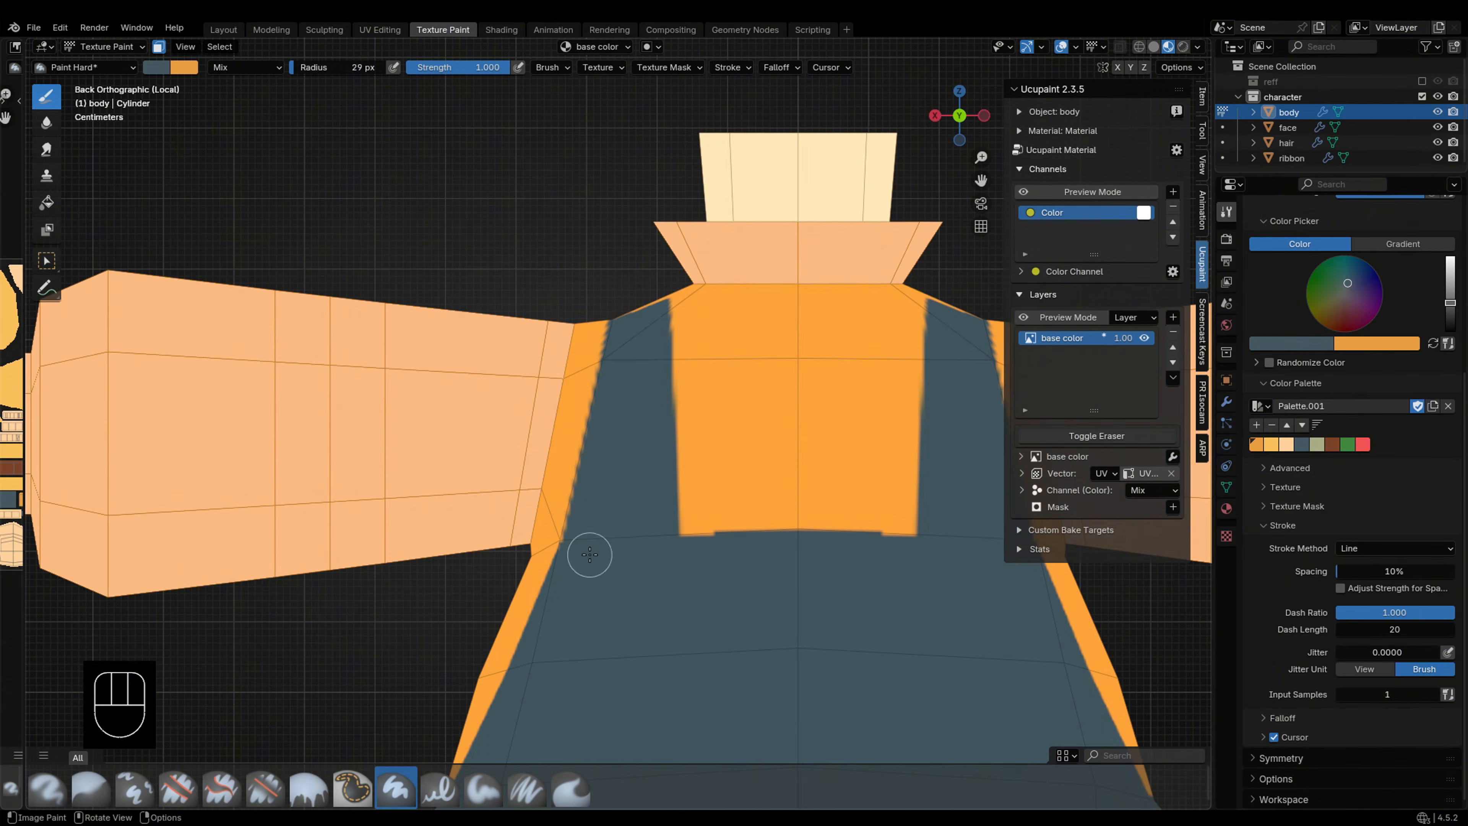
Step: Hide all body faces except the selected torso and return to Texture Paint mode
mouse_move(779, 553)
middle_down()
mouse_move(616, 426)
mouse_move(544, 498)
middle_up()
key(Tab)
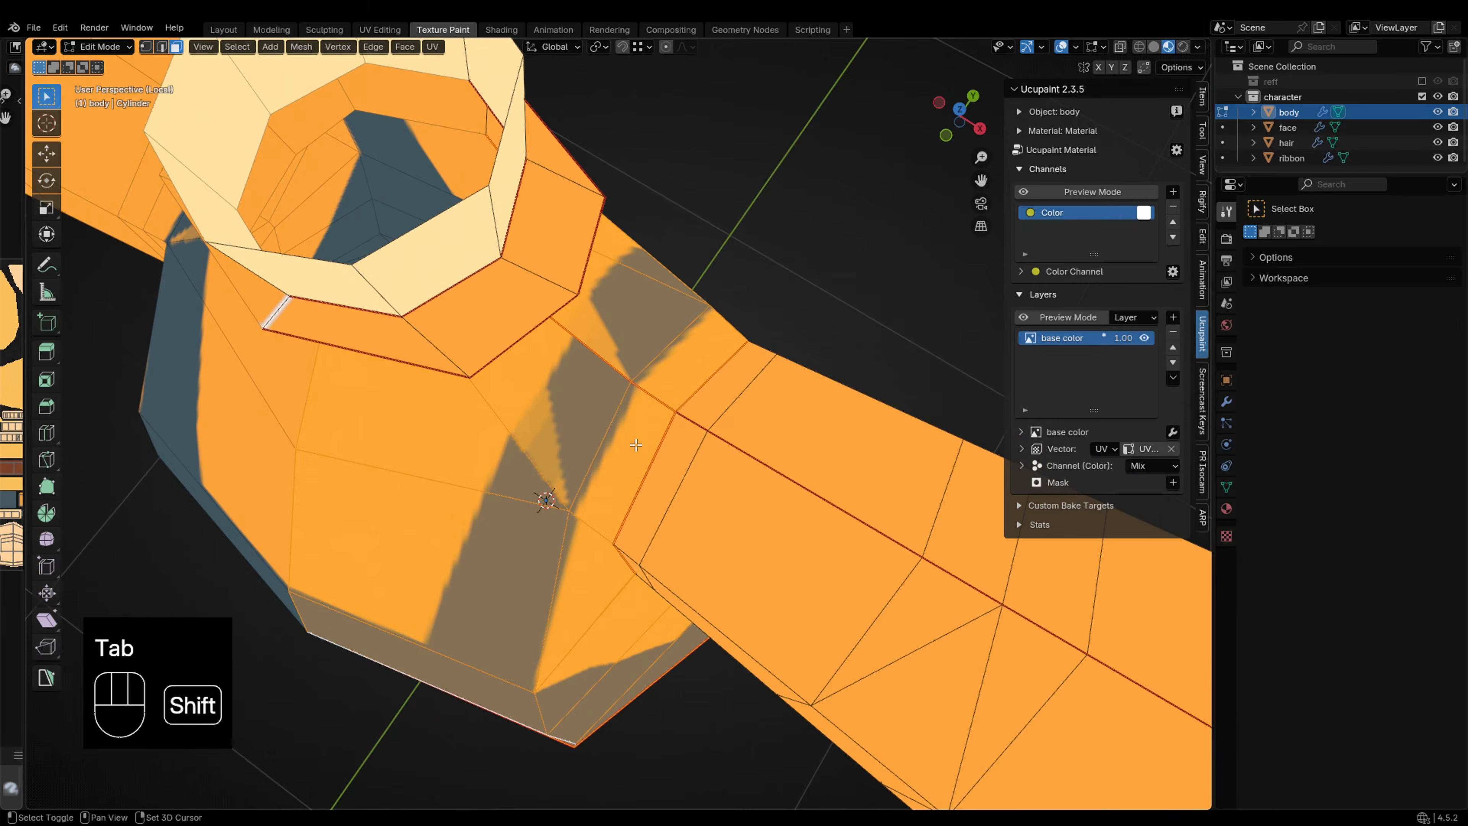
key(shift+h)
key(Tab)
Step: From the top view, paint straight lines over the shoulders to join and tidy the front and back straps
key(grave)
shift+middle_drag(731, 327, 779, 248)
drag(636, 286, 652, 500)
scroll(674, 476, up, 2)
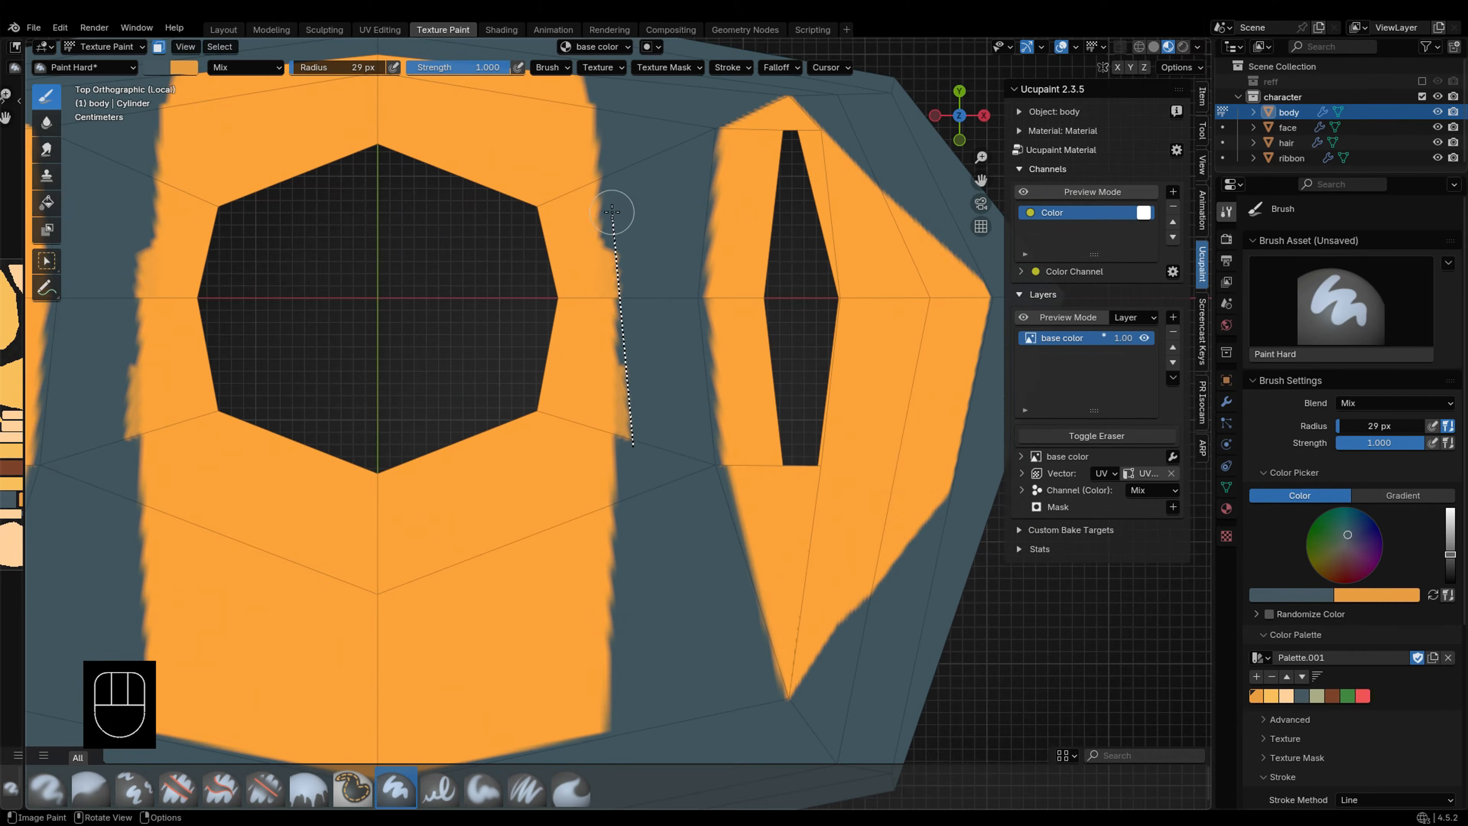
mouse_move(606, 216)
middle_down()
mouse_move(593, 417)
mouse_move(656, 426)
mouse_move(635, 343)
mouse_move(789, 354)
mouse_move(722, 348)
middle_up()
key(x)
scroll(694, 347, up, 2)
key(x)
drag(672, 344, 676, 499)
scroll(675, 499, down, 4)
Step: From the front view, straighten the bib's upper edge between the straps with a slate line
mouse_move(675, 499)
middle_down()
mouse_move(619, 457)
mouse_move(590, 607)
mouse_move(647, 452)
middle_up()
key(x)
key(x)
drag(663, 497, 502, 488)
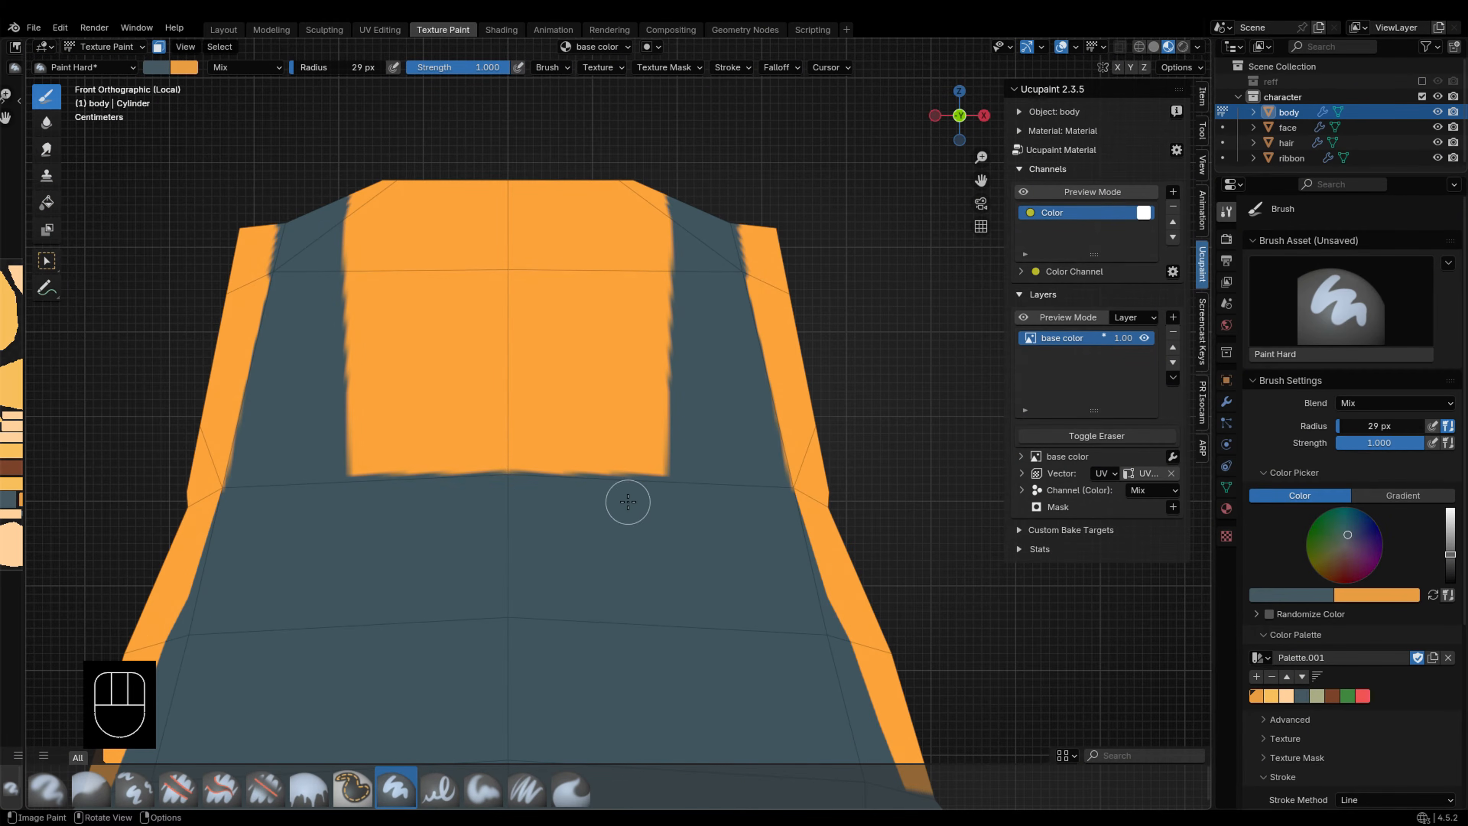
Step: Touch up the painted edges of the bib and straps with a resized brush, swapping between slate and orange
scroll(627, 501, down, 1)
key(f)
click(663, 503)
mouse_move(526, 500)
alt+middle_down()
mouse_move(567, 584)
mouse_move(636, 501)
mouse_move(744, 430)
mouse_move(501, 509)
mouse_move(723, 590)
mouse_move(682, 514)
alt+middle_up()
scroll(649, 463, up, 3)
key(x)
scroll(649, 463, down, 3)
key(x)
Step: Reveal all hidden body faces and return to Texture Paint mode with the Fill brush and face masking turned off
key(Tab)
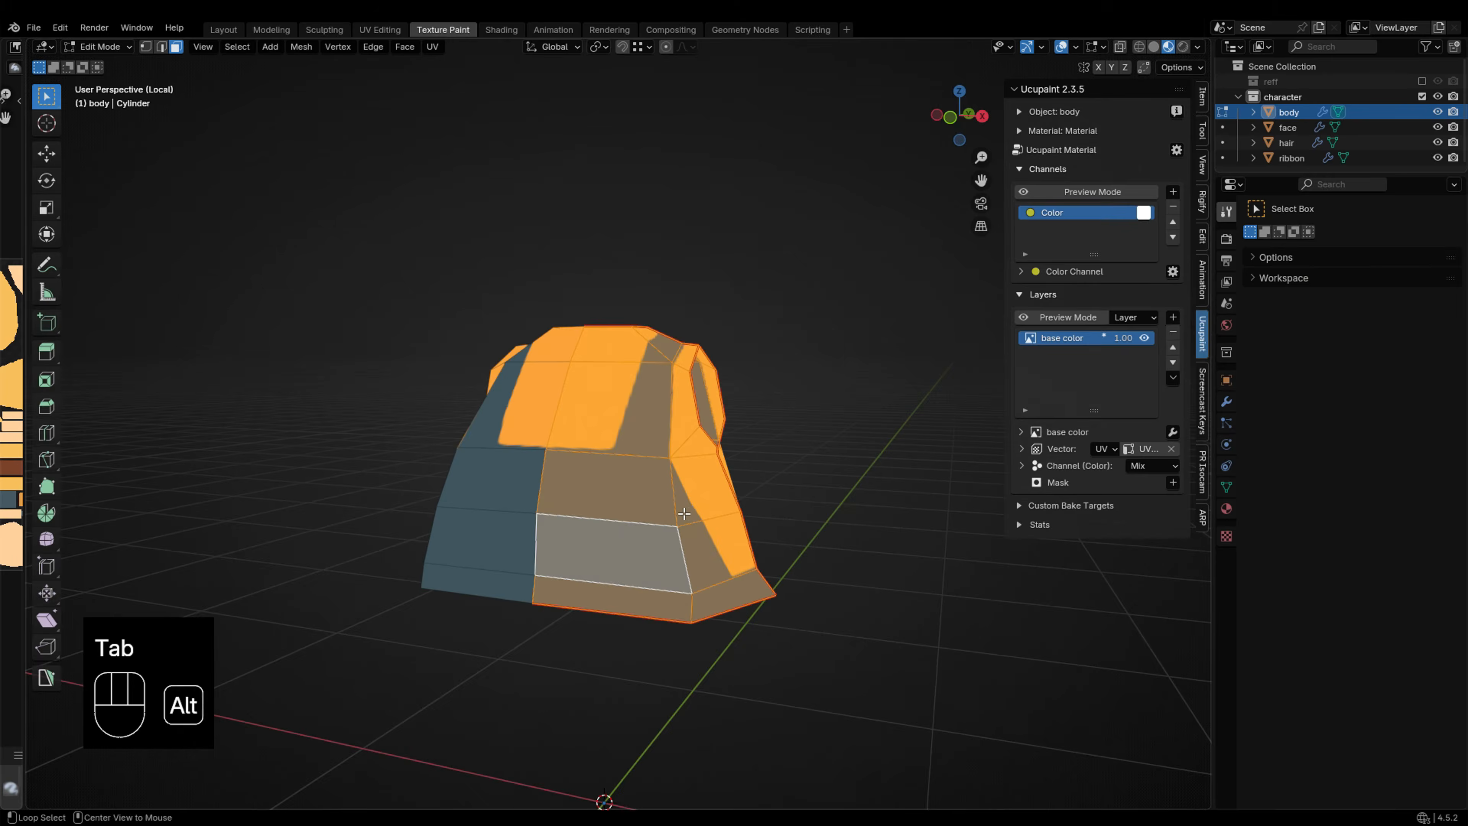
key(alt+h)
scroll(666, 498, up, 4)
alt+click(665, 498)
key(Tab)
click(46, 202)
middle_drag(440, 499, 666, 499)
scroll(667, 501, down, 6)
middle_drag(491, 532, 636, 578)
key(1)
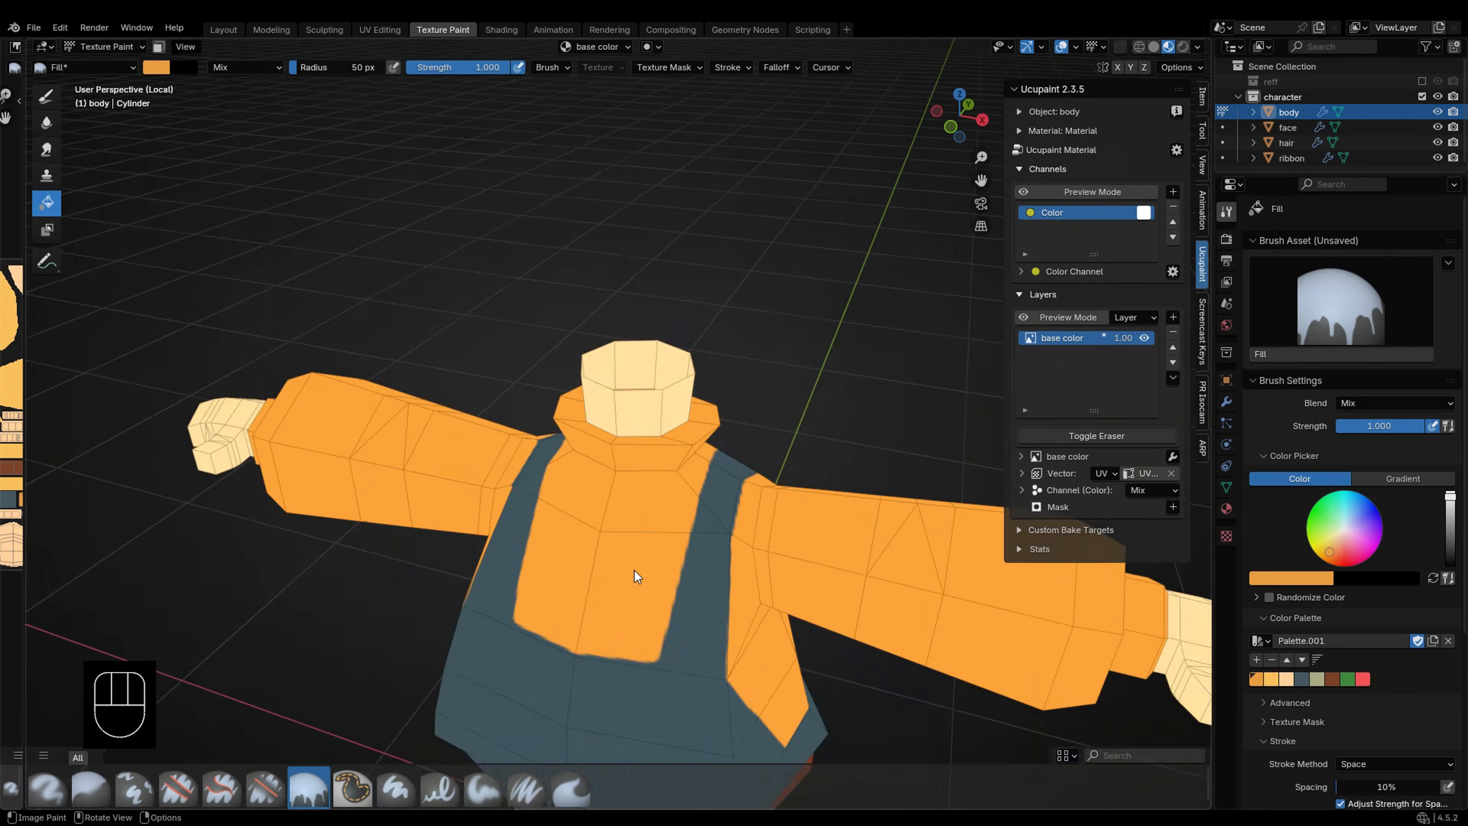
Step: Leave local view, make the hair the painted object, and fill only its linked piece at the lower back end with green
key(grave)
key(grave)
key(slash)
key(alt+q)
alt+middle_drag(652, 256, 809, 318)
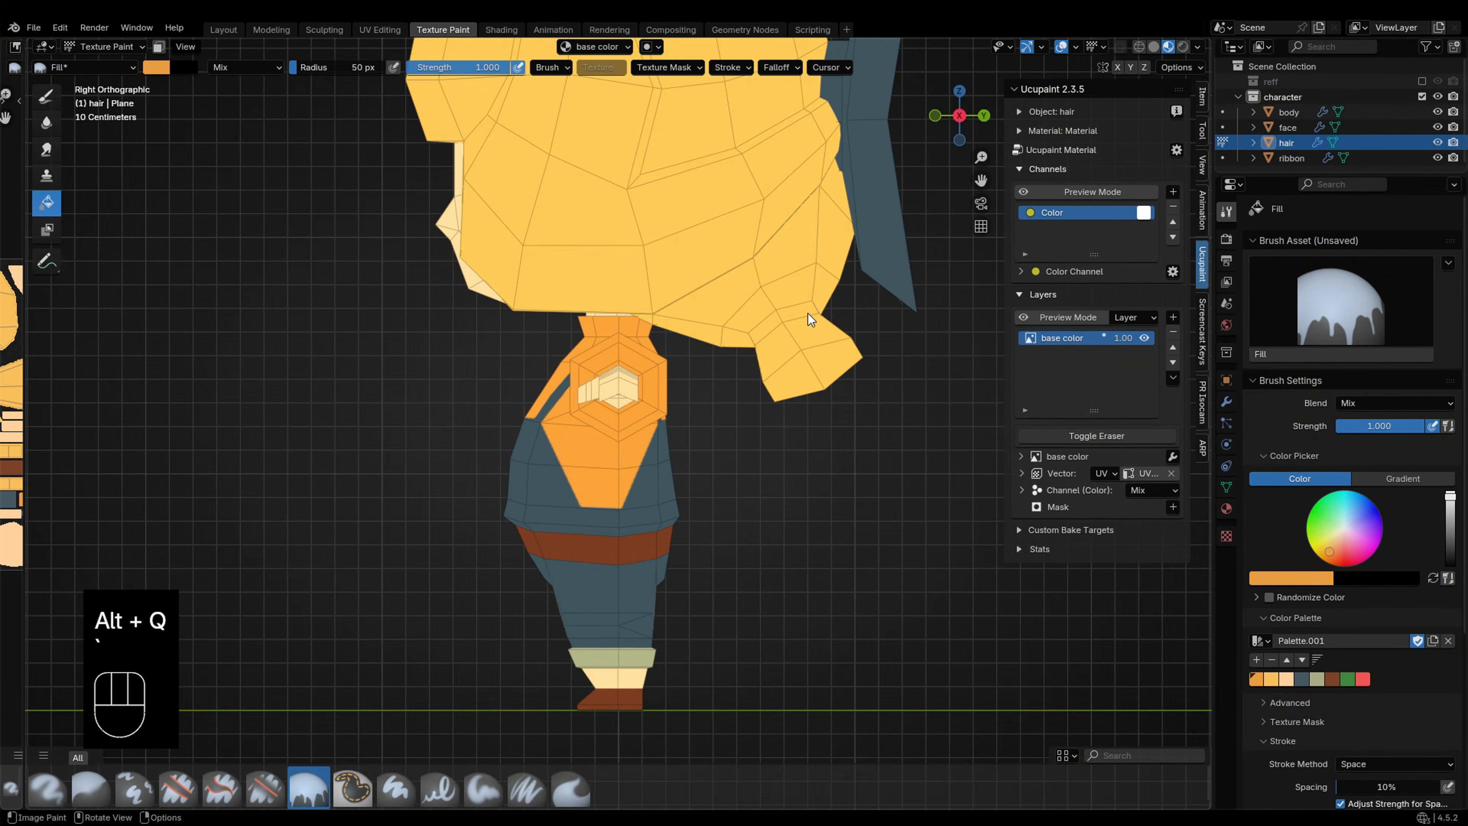
scroll(745, 249, up, 3)
key(Tab)
key(l)
key(Tab)
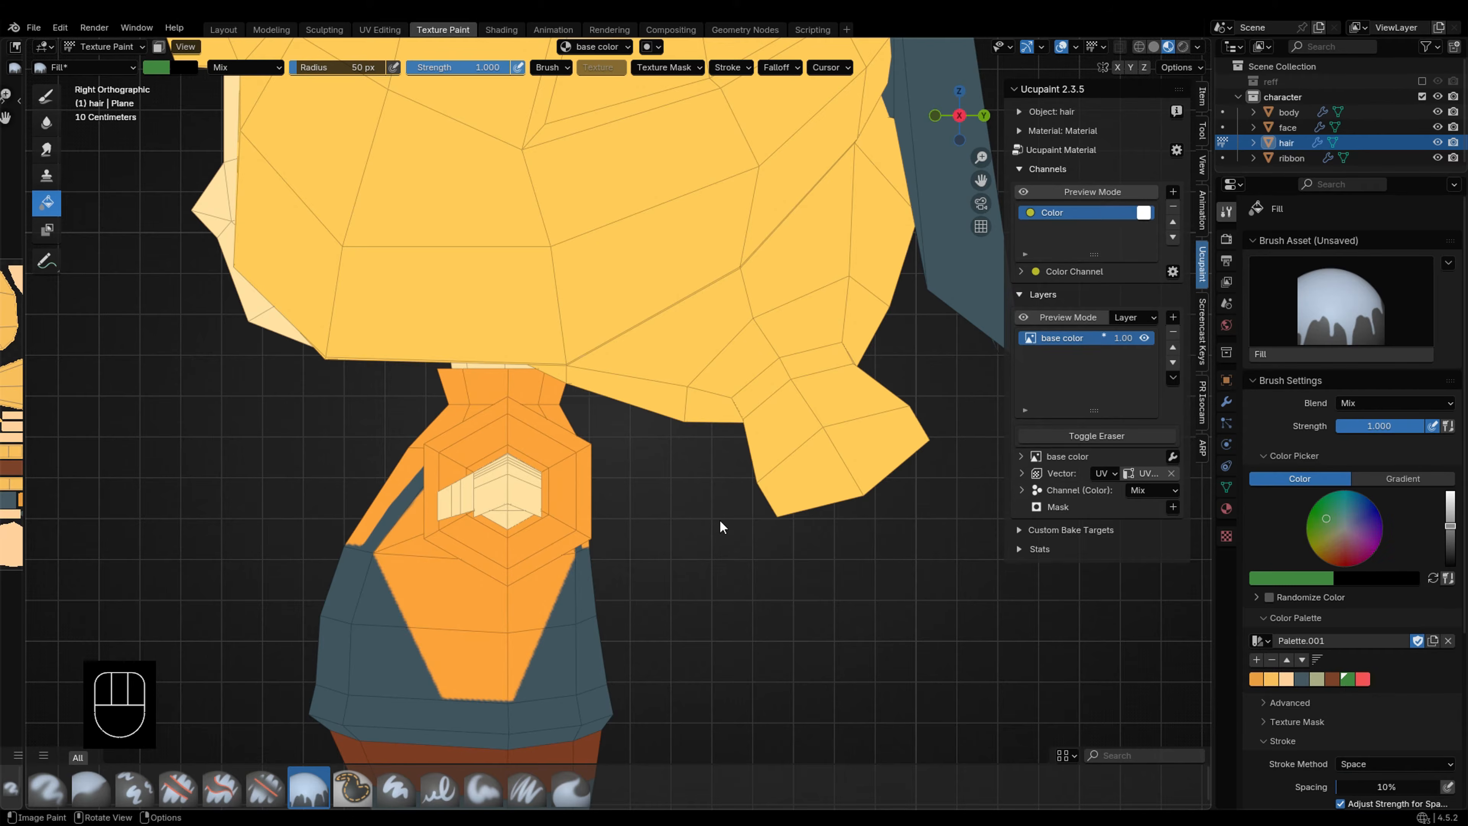
key(m)
click(754, 565)
click(159, 46)
Step: Back on the body, paint a yellow rectangular buckle at the belt's front centre with straight lines and a 22 px brush
click(47, 96)
scroll(480, 509, down, 6)
middle_drag(480, 520, 672, 566)
key(grave)
scroll(619, 521, up, 5)
shift+middle_drag(515, 665, 632, 499)
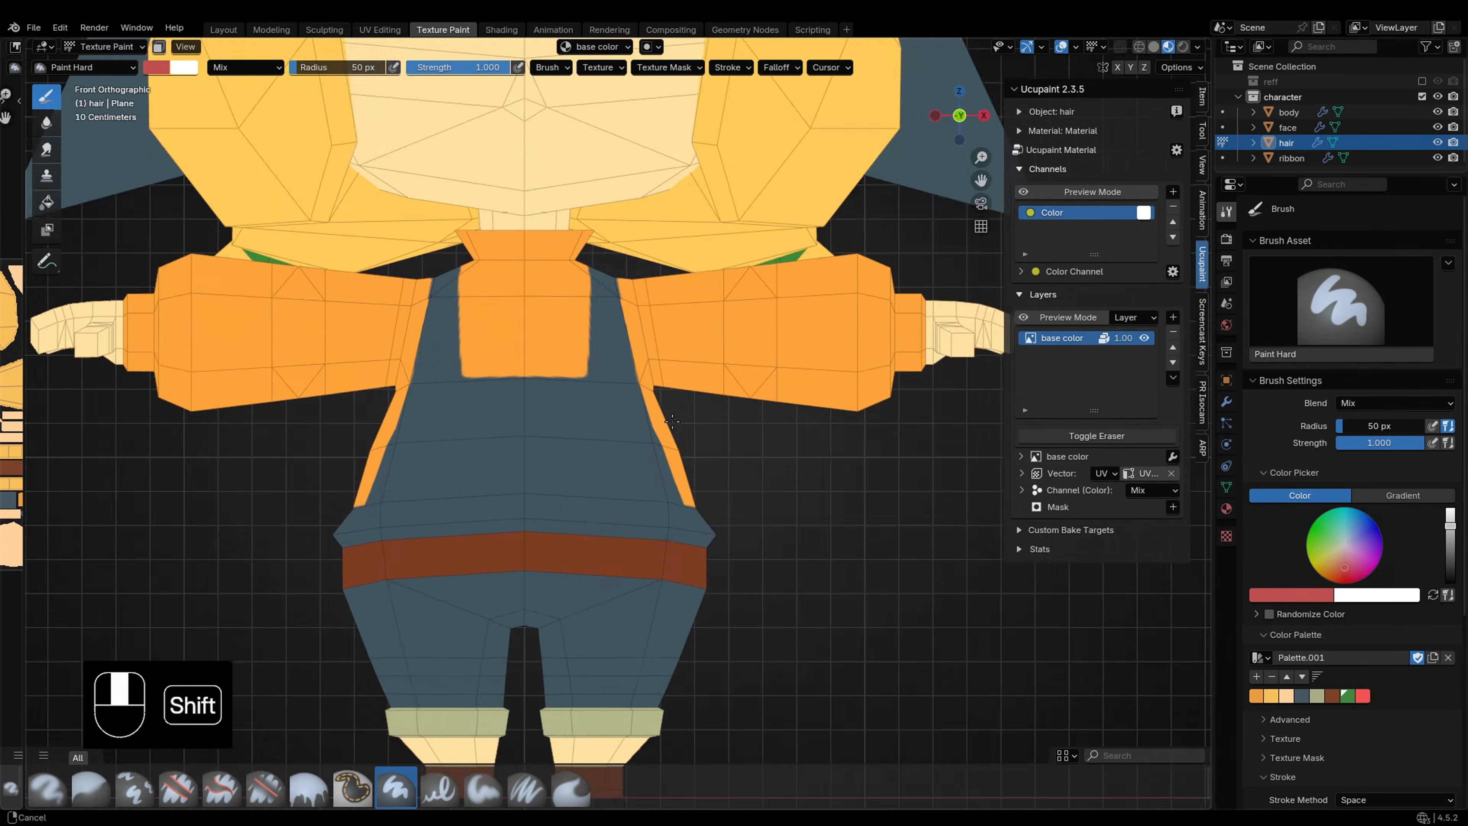
key(alt+q)
scroll(633, 499, up, 5)
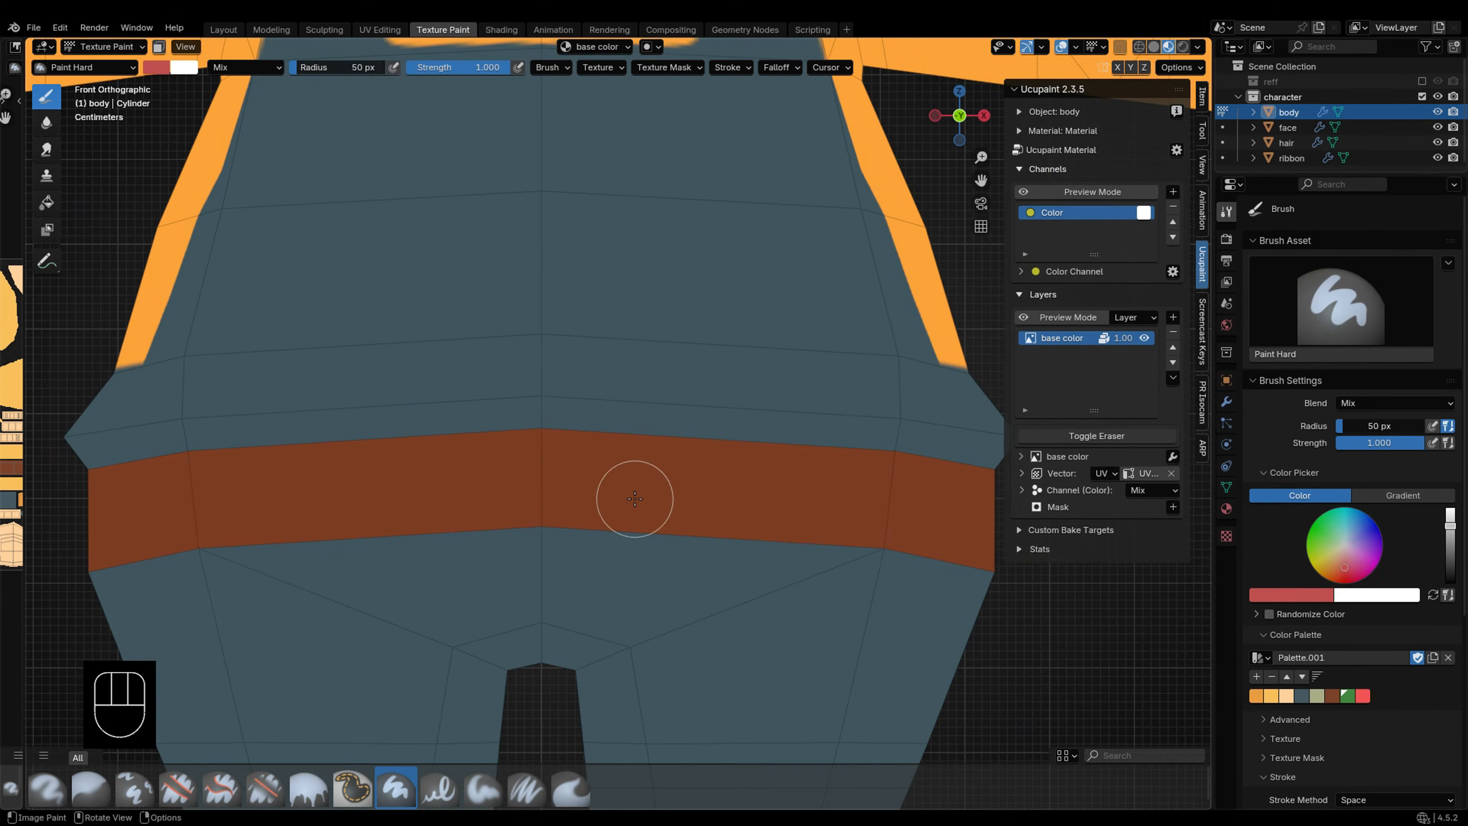
key(f)
click(611, 499)
click(1270, 697)
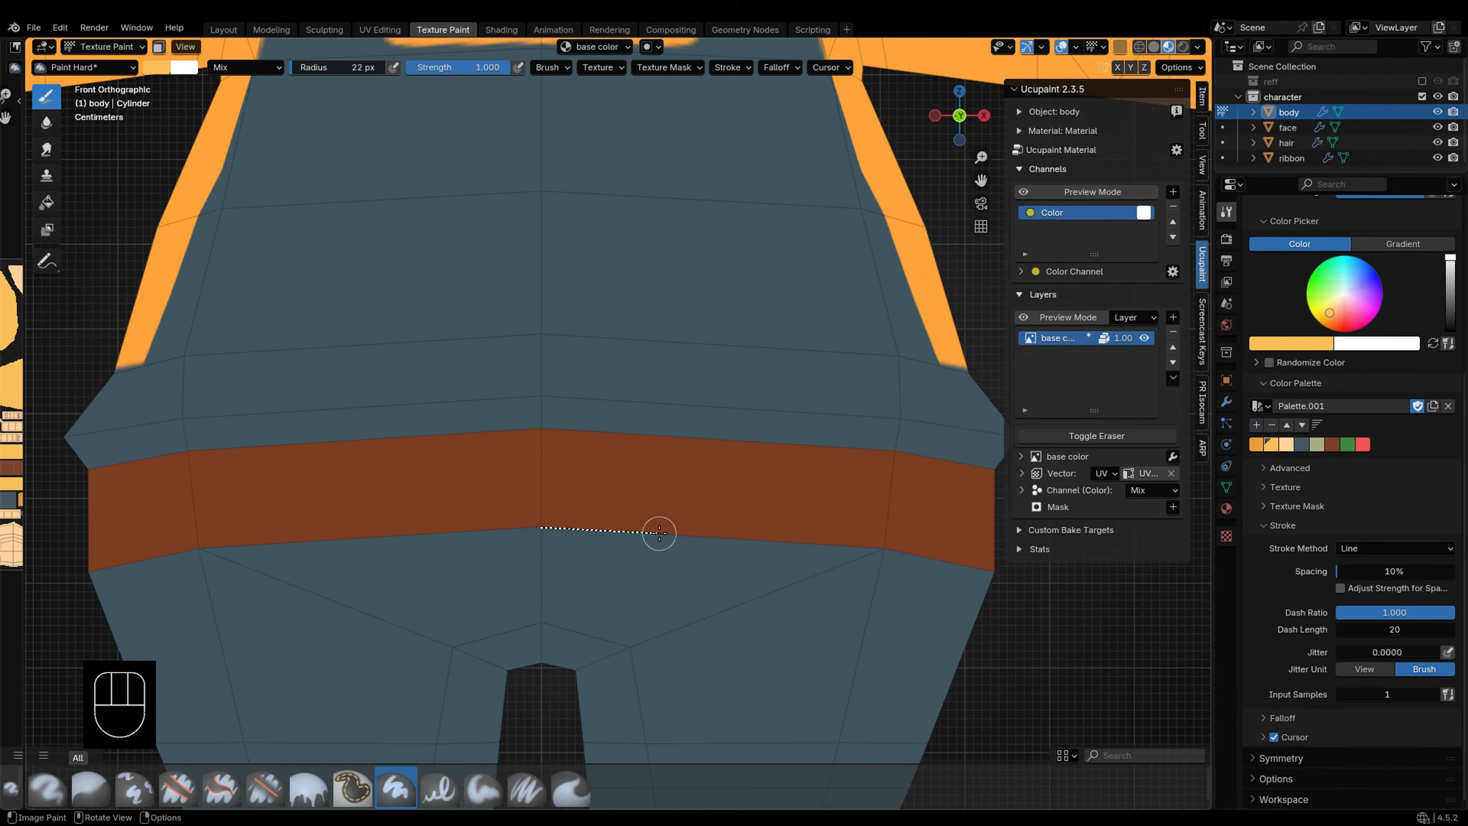
scroll(676, 518, up, 2)
key(ctrl+z)
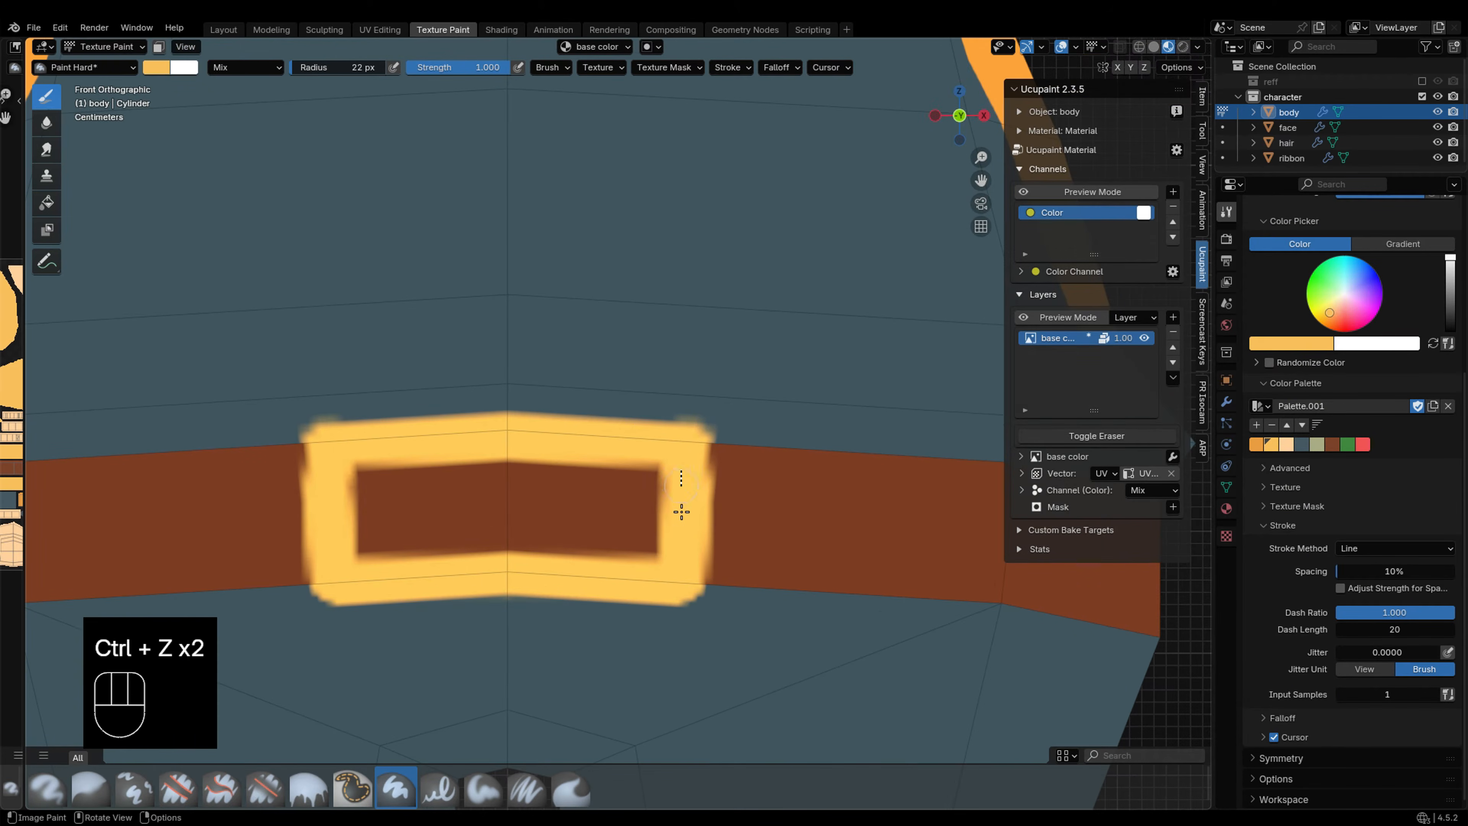
Step: Paint a slate belt loop across the front of the brown belt beside the buckle, using a 30 px line brush
scroll(747, 484, down, 3)
key(x)
click(1301, 445)
scroll(849, 505, up, 2)
shift+middle_drag(873, 498, 607, 490)
key(f)
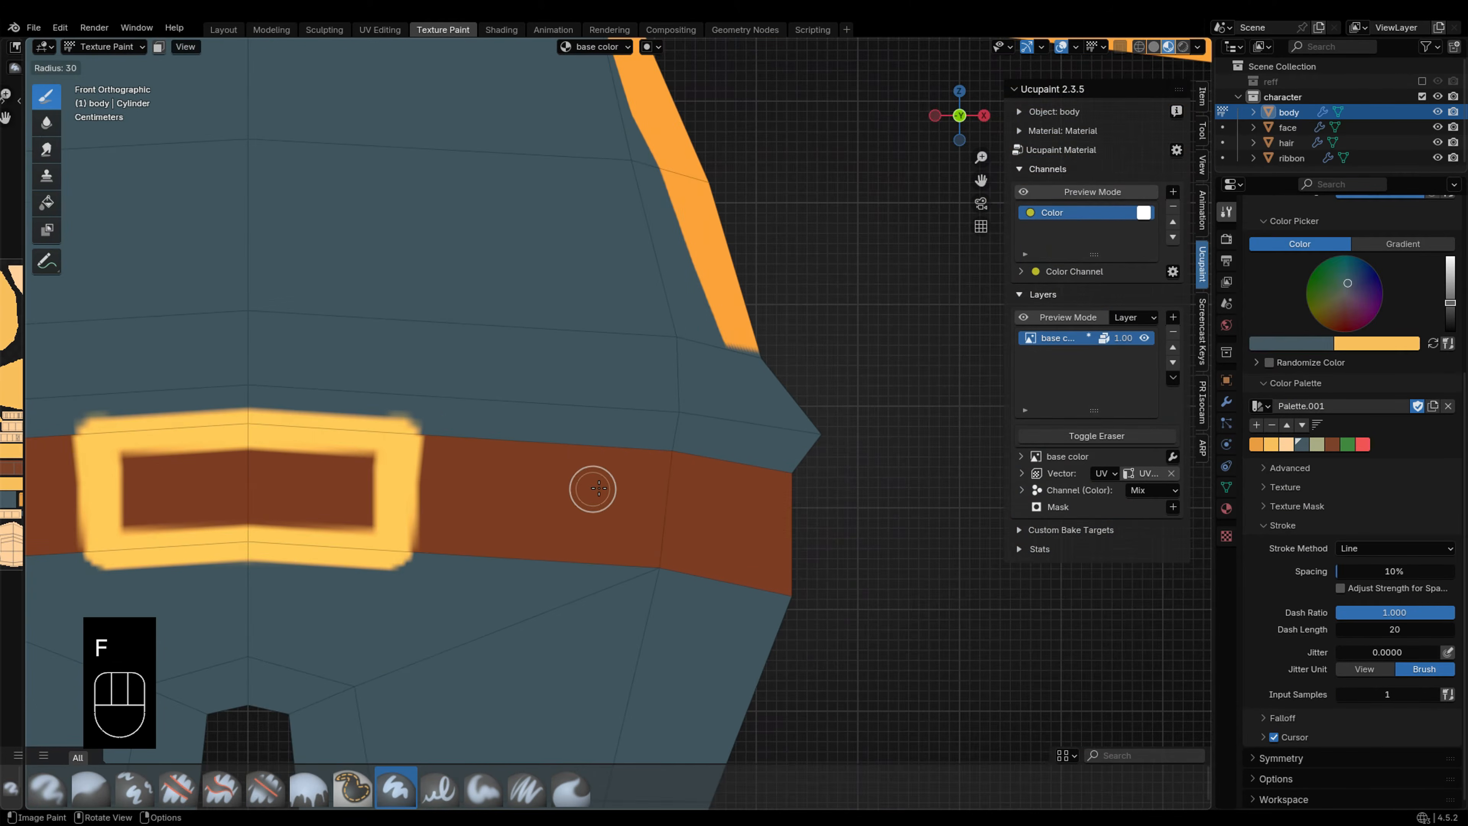
click(616, 490)
drag(619, 444, 608, 568)
Step: From the side view, paint another vertical slate belt loop across the brown belt at the hip
alt+middle_drag(620, 544, 405, 521)
shift+middle_drag(384, 491, 662, 410)
key(grave)
key(grave)
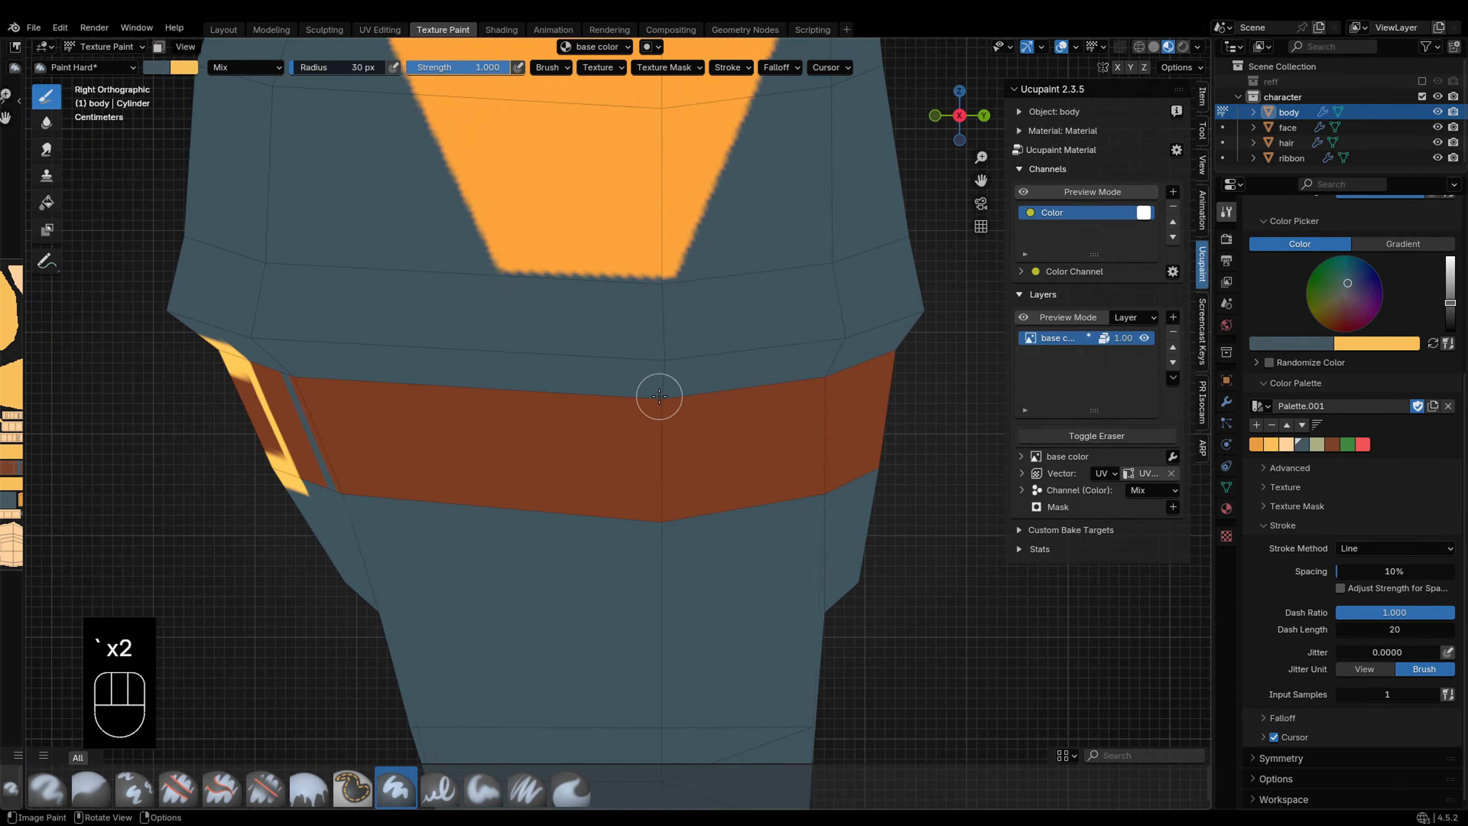
key(grave)
shift+middle_drag(790, 446, 645, 483)
mouse_move(622, 391)
mouse_down()
mouse_move(625, 527)
mouse_move(631, 515)
mouse_up()
scroll(634, 514, down, 4)
Step: Review the painted belt, buckle and loops from several sides, ending with the whole character from the front
middle_drag(635, 516, 908, 535)
scroll(641, 466, up, 7)
scroll(626, 482, down, 11)
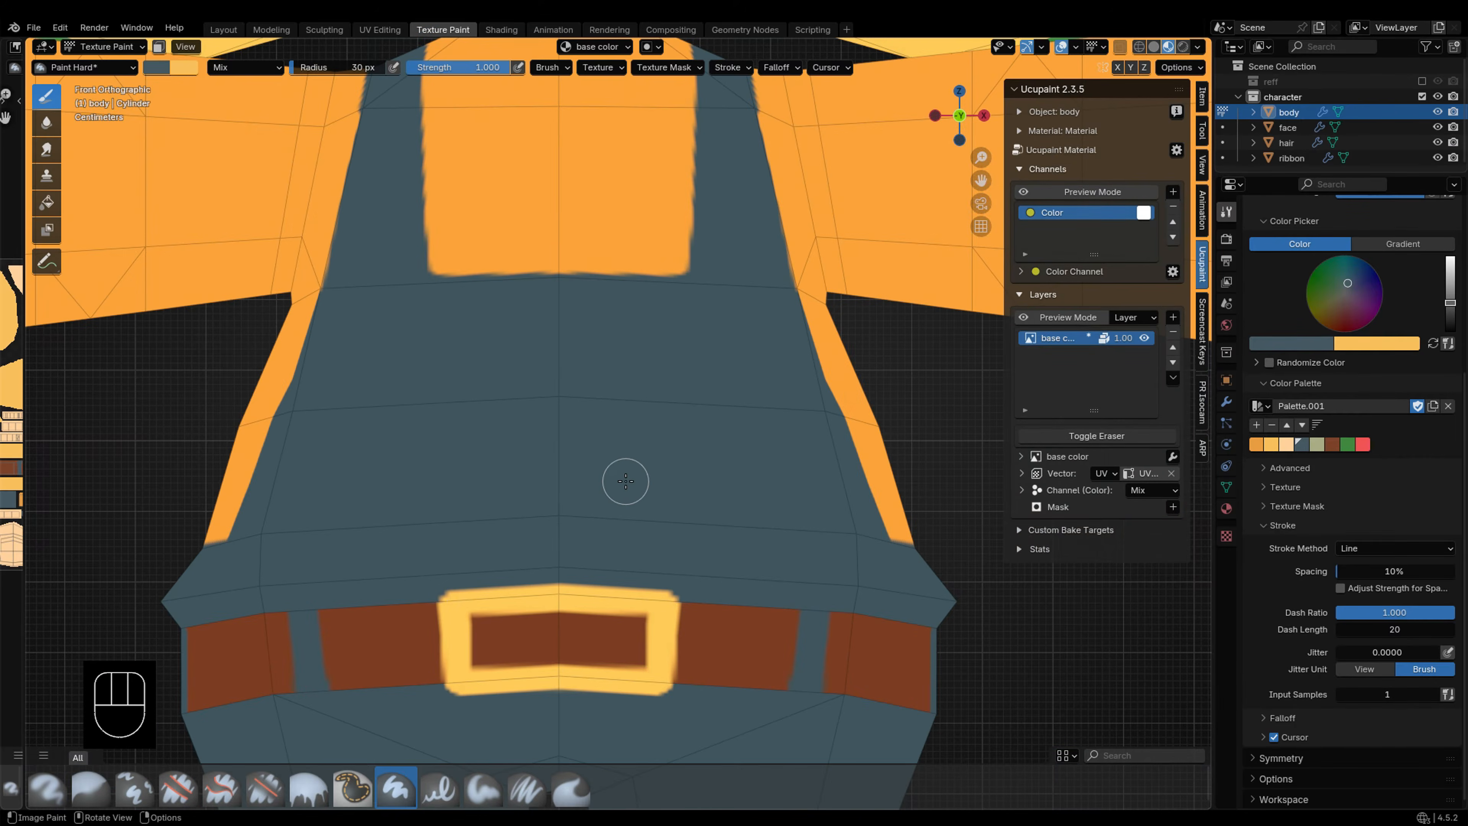
shift+middle_drag(767, 471, 751, 555)
scroll(750, 554, down, 2)
key(grave)
key(grave)
key(grave)
key(grave)
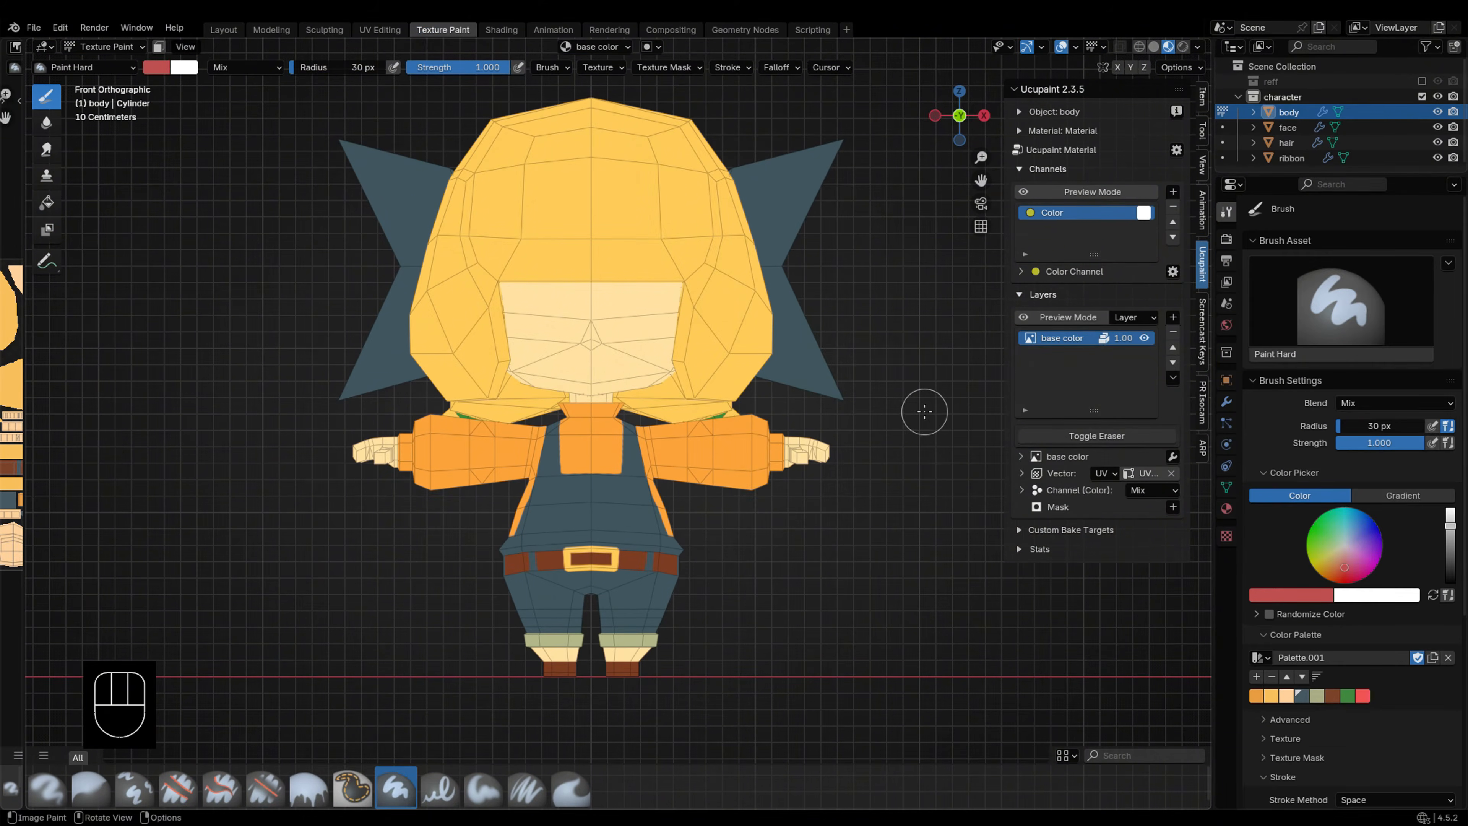
Step: Add a new 1024-resolution image layer named ornament above the base color layer
click(1173, 317)
click(876, 336)
click(949, 341)
text(ornament)
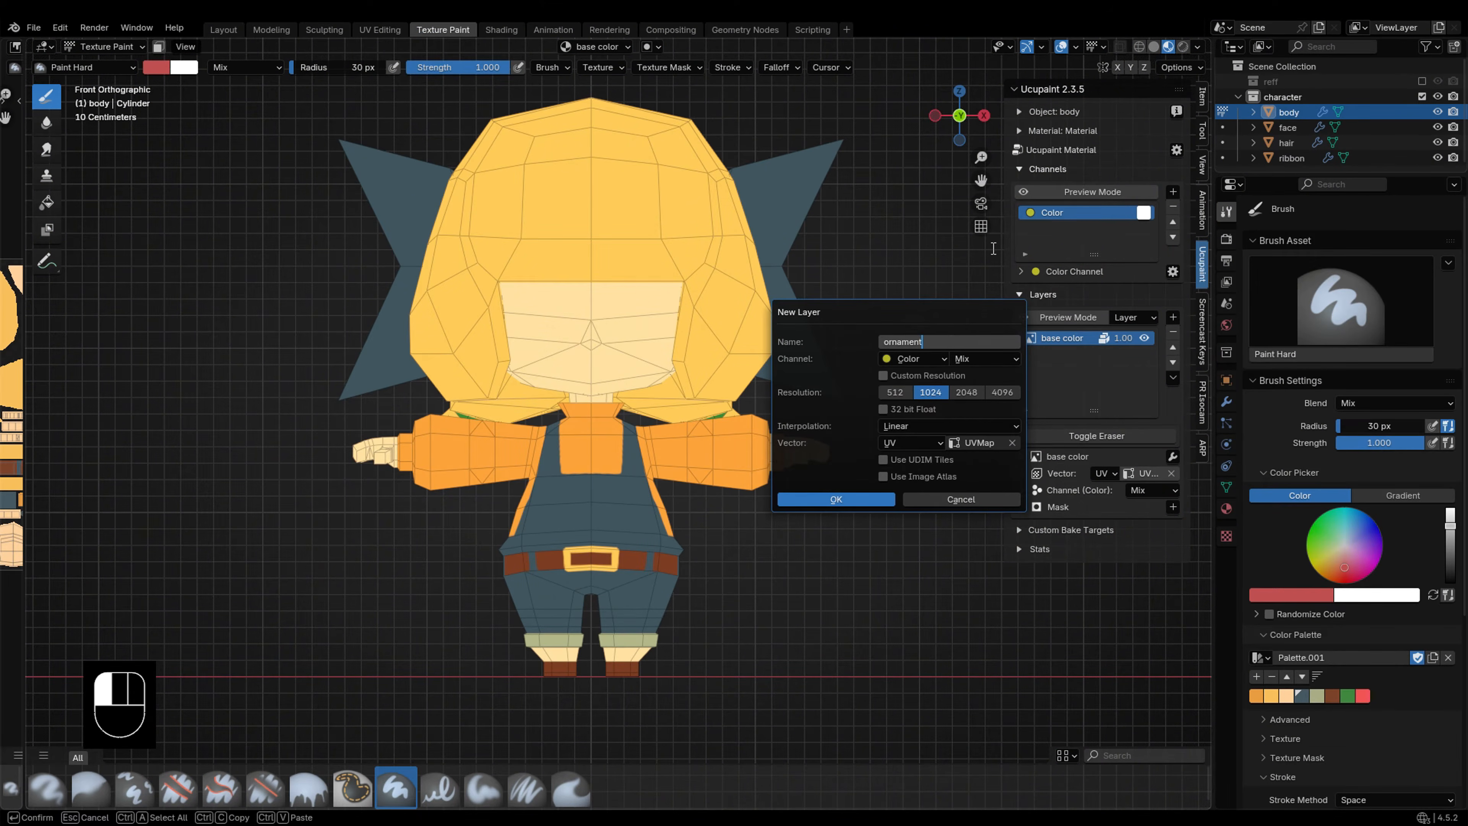
key(Return)
click(855, 501)
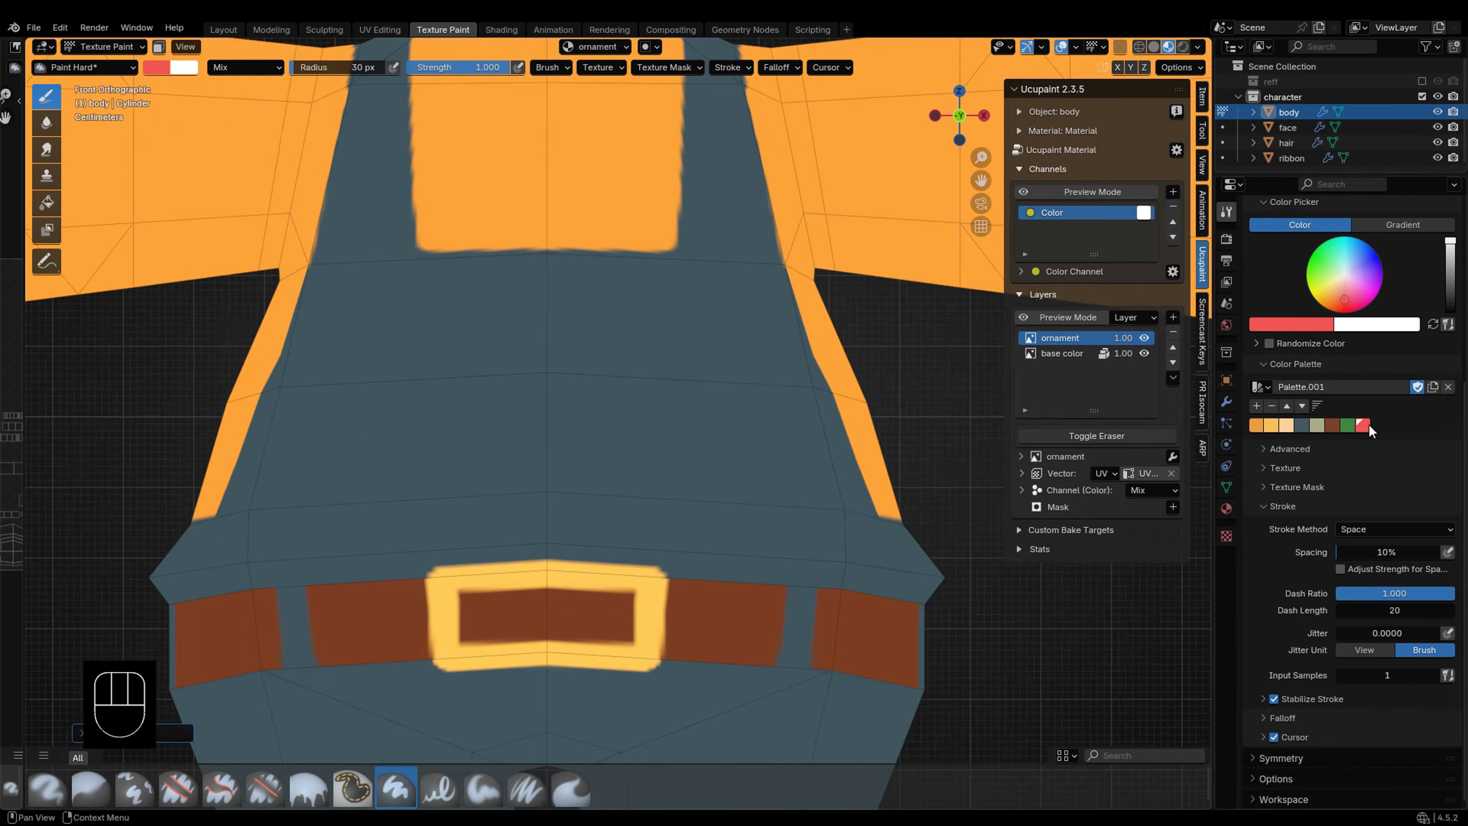
Step: Paint a red trapezoid patch across the overalls' front between the bib's upper edge and the buckle, straightening its sides
mouse_move(286, 366)
mouse_down()
mouse_move(744, 416)
mouse_move(724, 452)
mouse_move(567, 400)
mouse_up()
key(f)
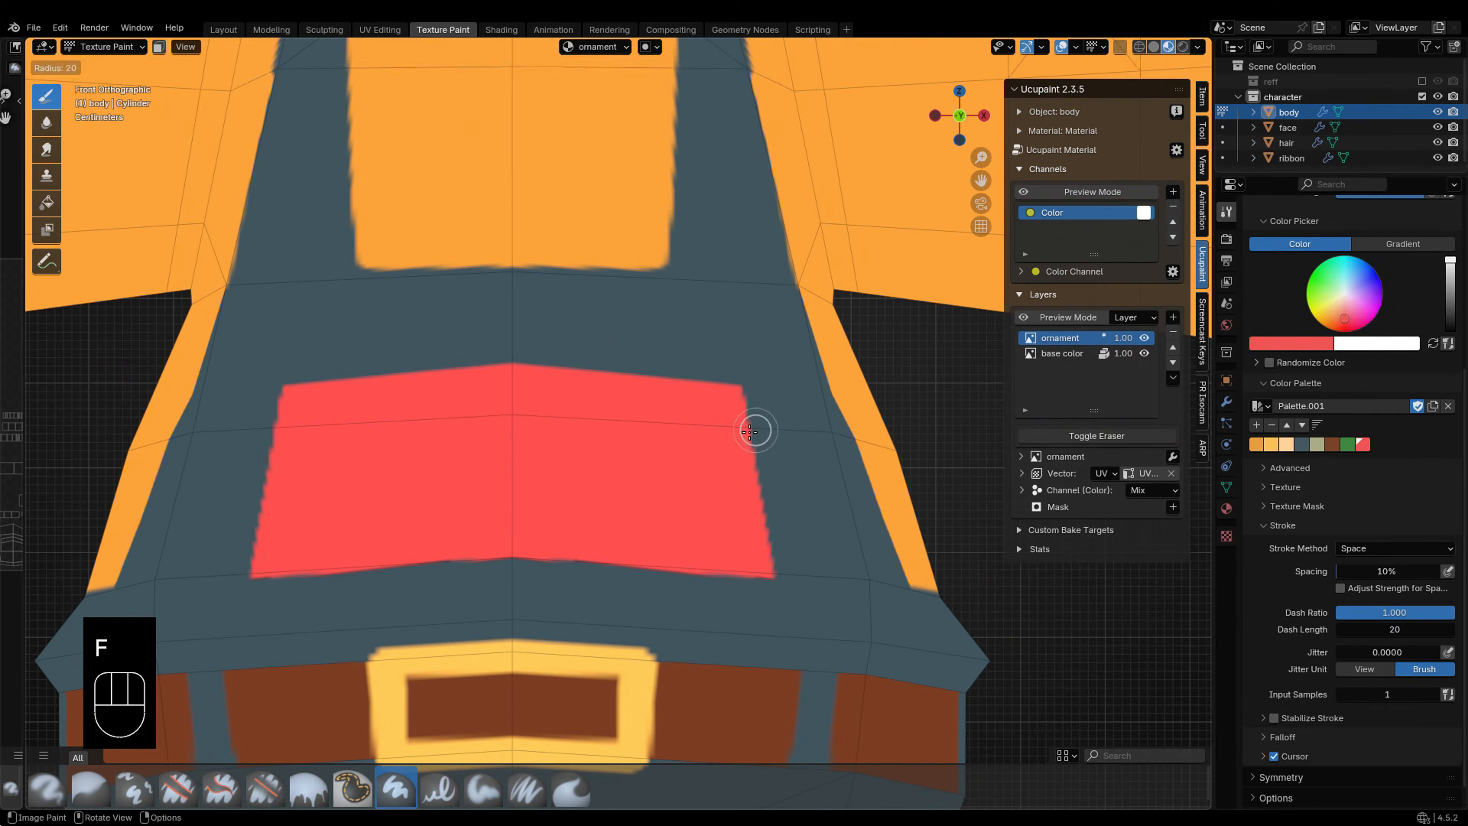
drag(732, 396, 796, 568)
key(e)
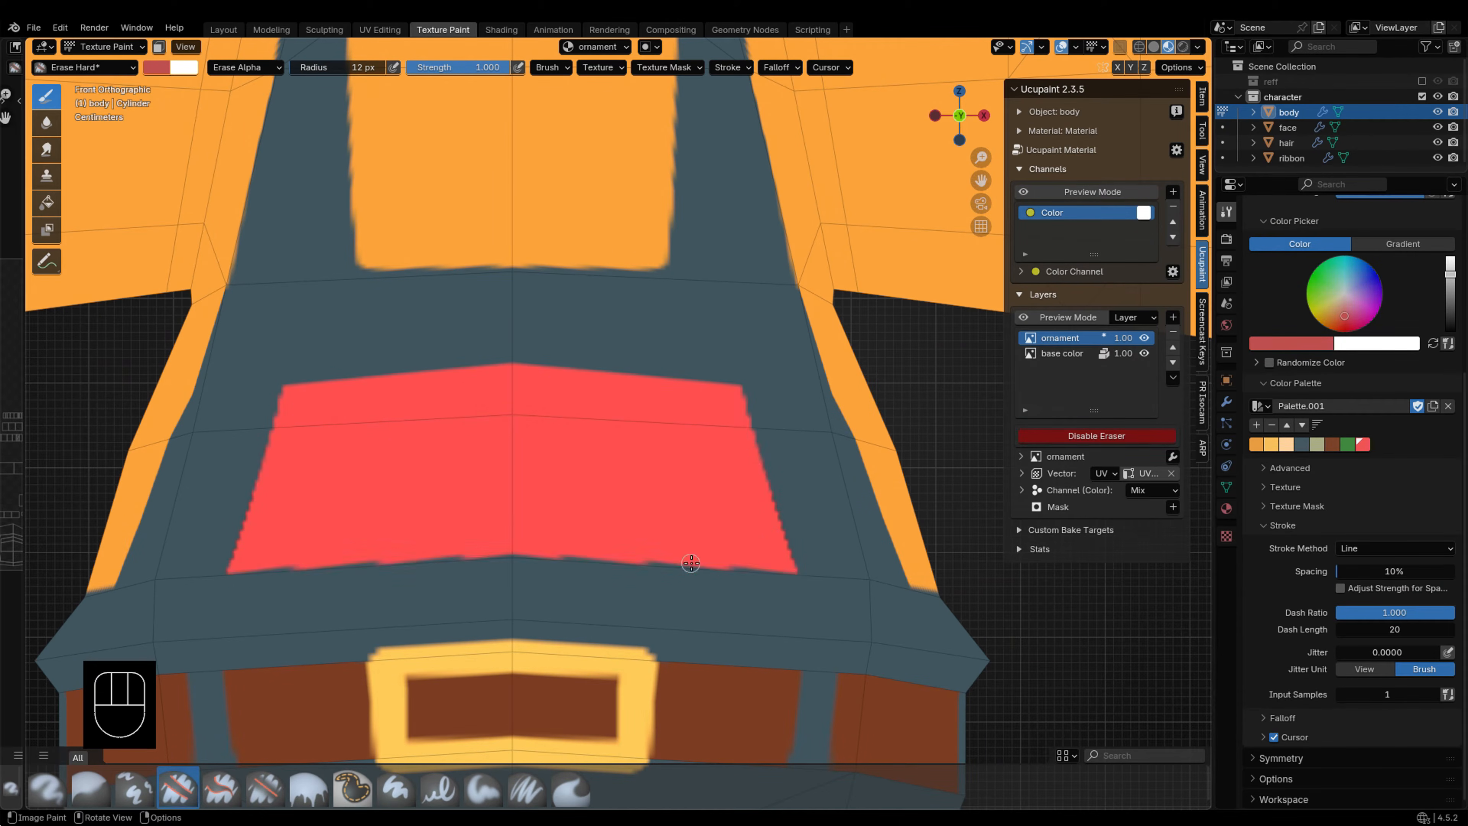
key(e)
Step: Draw a white zigzag with 12 px straight lines along the upper part of the red patch, undoing misplaced strokes
key(x)
scroll(617, 424, up, 1)
drag(762, 382, 716, 453)
mouse_move(716, 453)
mouse_down()
mouse_move(655, 377)
mouse_move(608, 445)
mouse_up()
mouse_move(608, 446)
mouse_down()
mouse_move(556, 379)
mouse_move(492, 446)
mouse_up()
key(ctrl+z)
key(ctrl+z)
key(ctrl+z)
key(ctrl+z)
key(ctrl+z)
Step: Draw a matching white zigzag along the red patch's lower part and close both rows with straight outer lines
drag(823, 602, 779, 529)
key(ctrl+z)
key(ctrl+z)
drag(672, 512, 618, 576)
drag(494, 577, 821, 602)
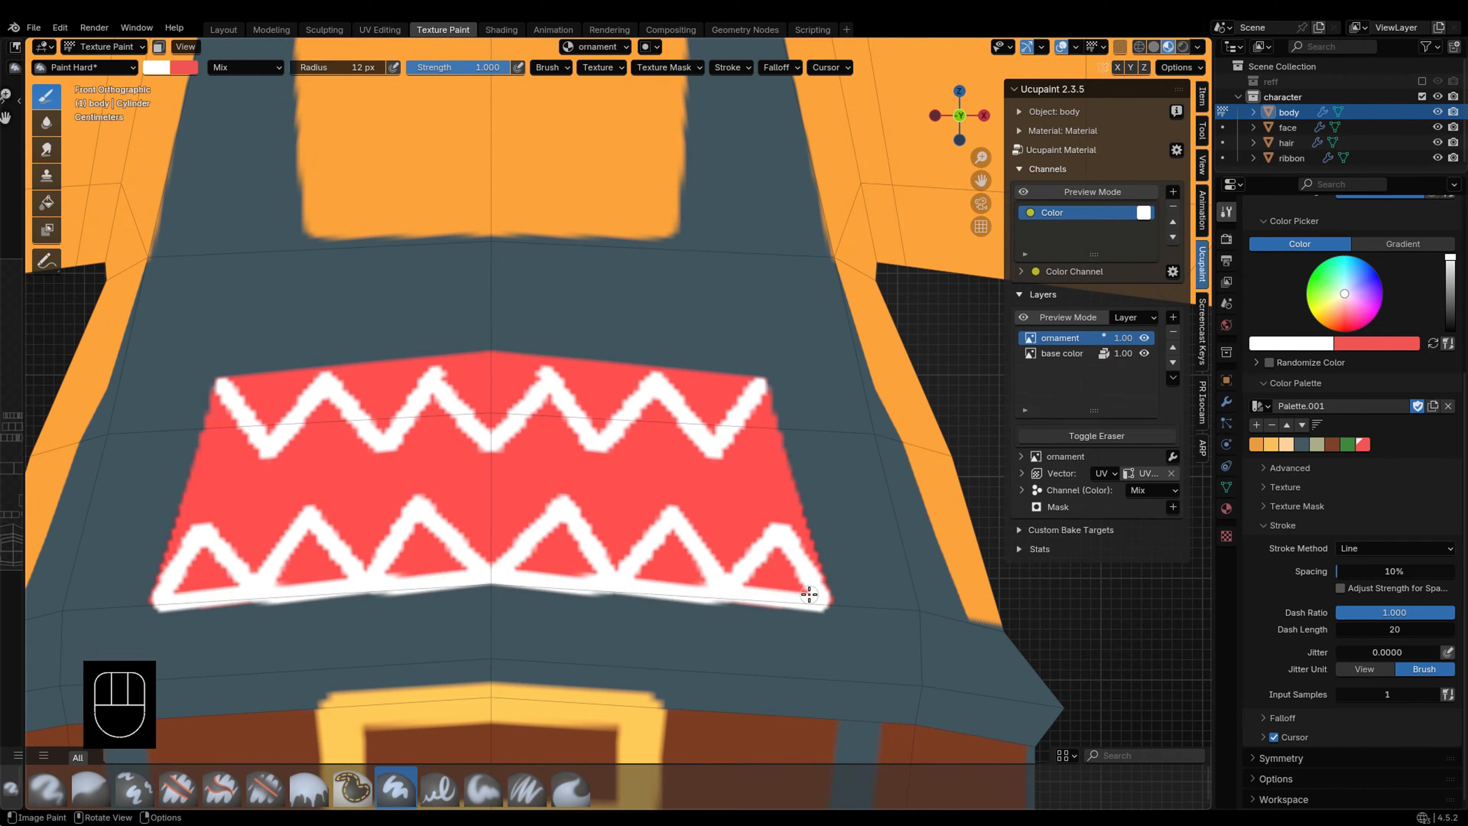
drag(761, 386, 492, 361)
Step: Set the stroke method to Space and fill the triangles of both zigzag rows with white to form solid teeth
click(1371, 552)
click(1356, 599)
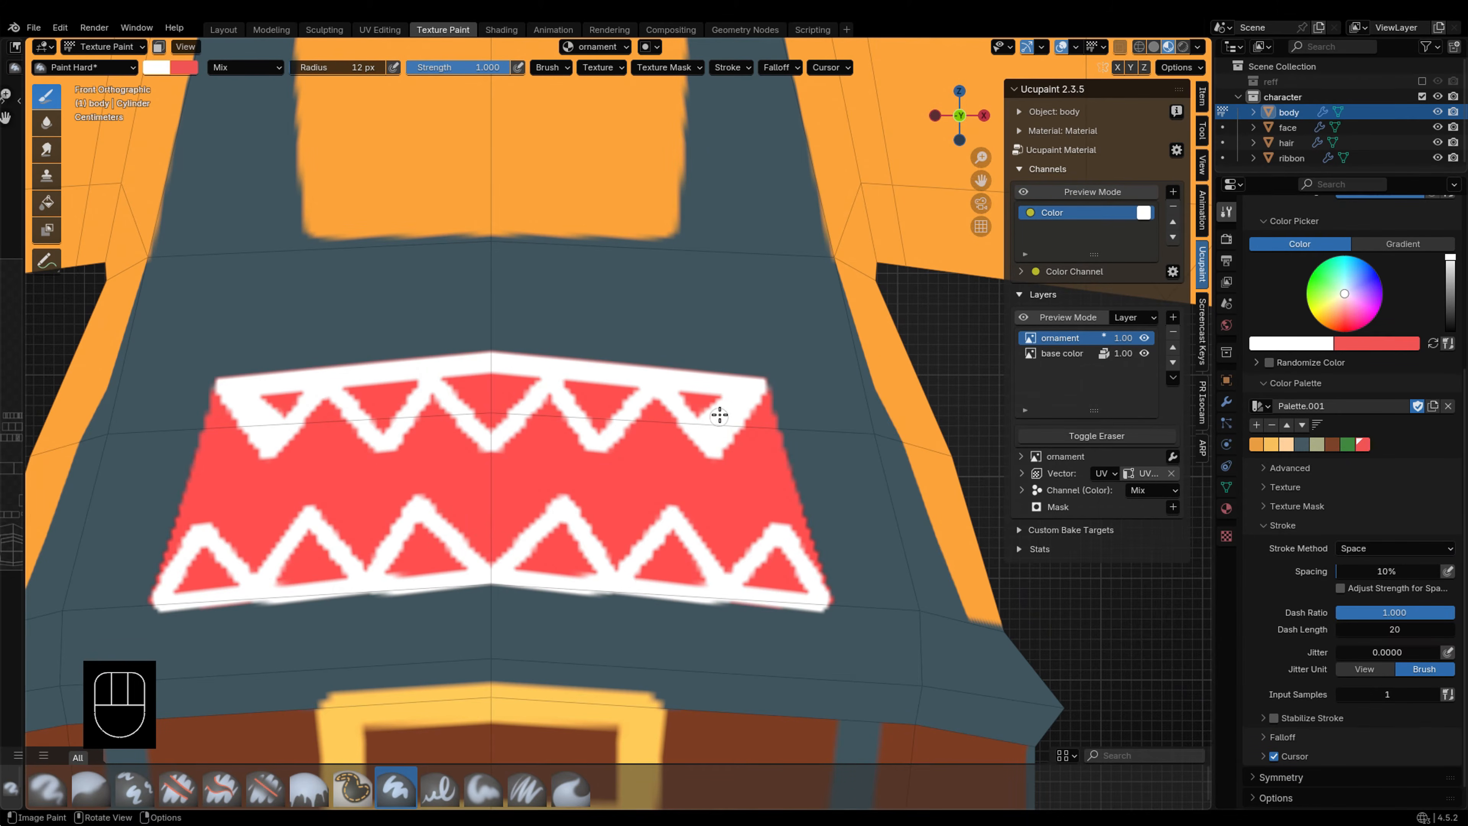
key(ctrl+z)
key(ctrl+z)
key(ctrl+z)
key(ctrl+z)
key(ctrl+z)
key(ctrl+z)
key(ctrl+z)
key(ctrl+z)
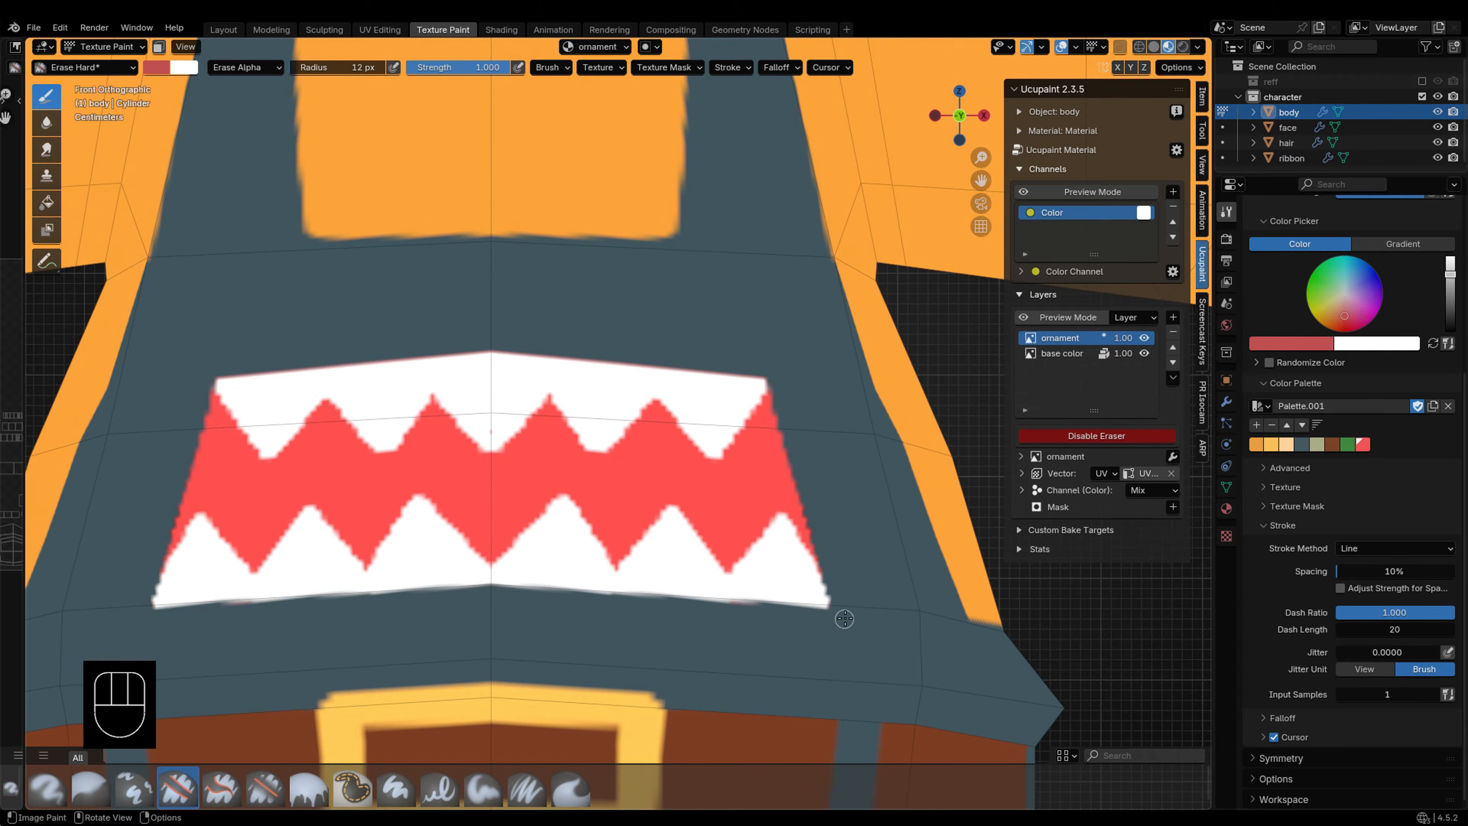
Step: Clean up the mouth's outer edges and redraw its slanted side with a soft 7 px red line
scroll(525, 383, up, 1)
key(ctrl+z)
key(ctrl+z)
key(ctrl+z)
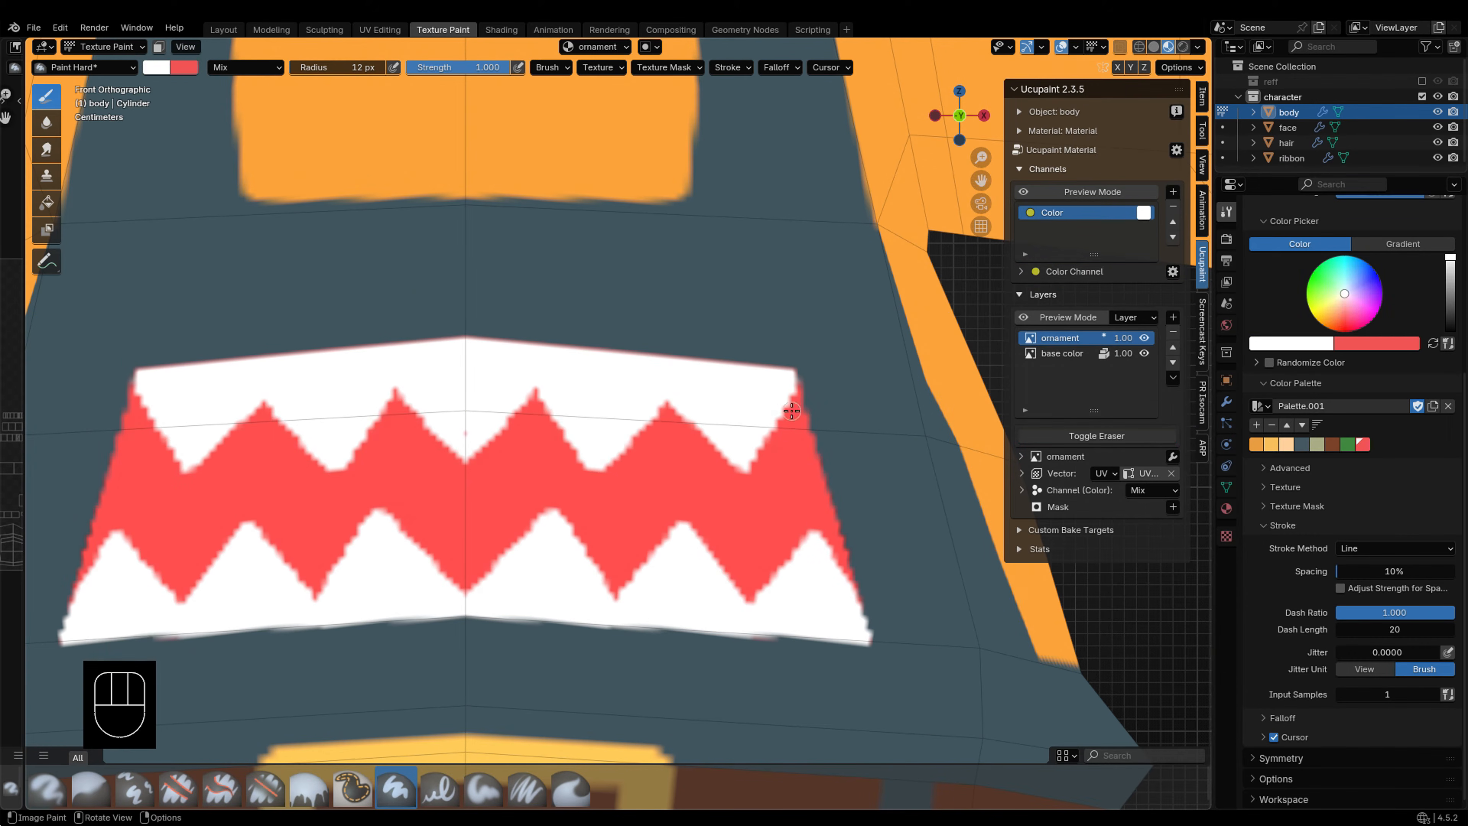
key(x)
key(ctrl+z)
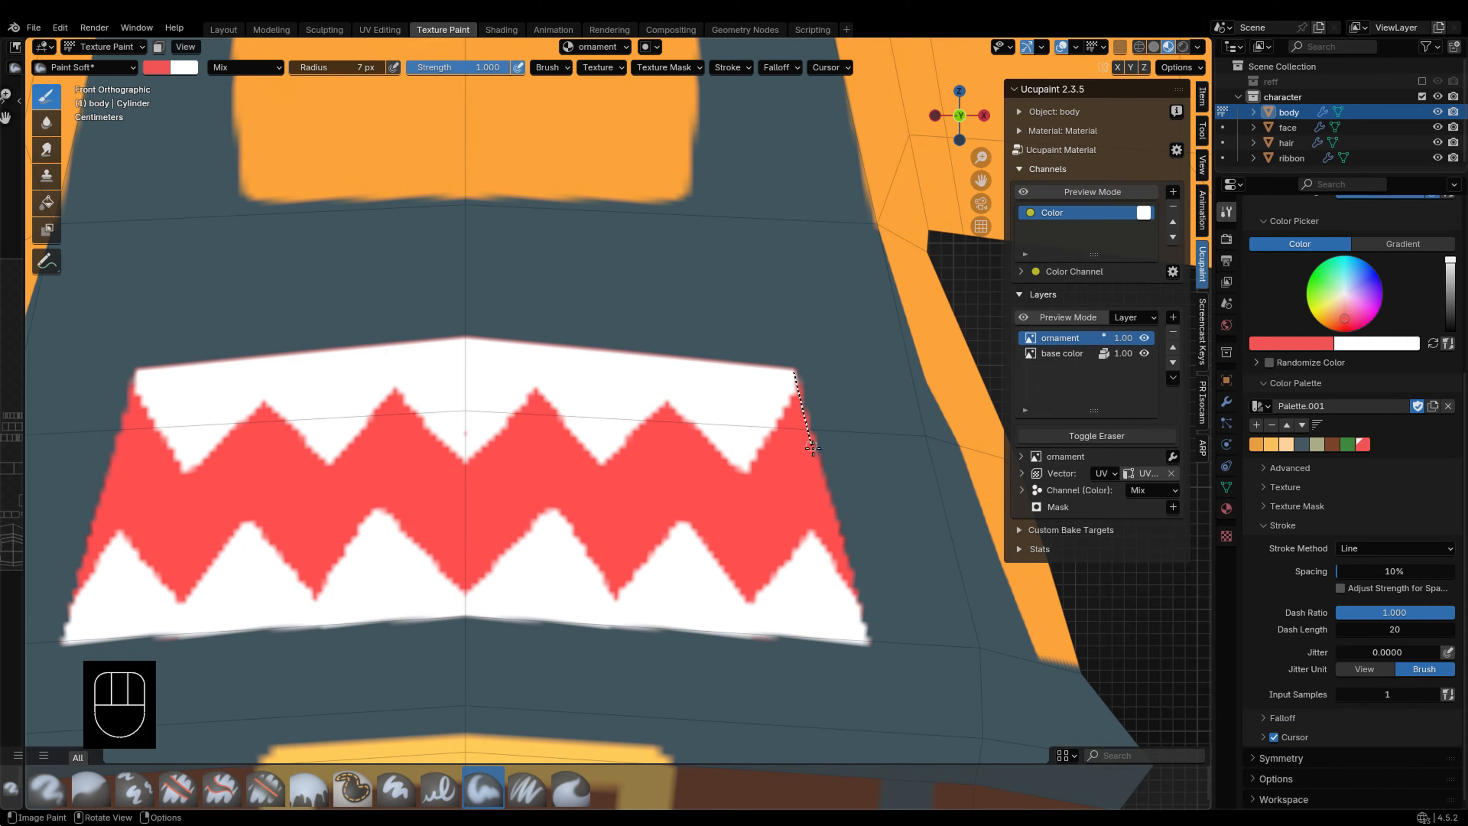
drag(813, 449, 868, 638)
Step: Sharpen the slanted edges of the teeth with straight red and white lines, undoing misplaced strokes
key(x)
key(c)
key(ctrl+z)
key(c)
scroll(224, 396, up, 1)
key(x)
key(x)
drag(602, 378, 509, 477)
key(ctrl+z)
shift+middle_drag(620, 530, 705, 456)
key(ctrl+z)
drag(694, 475, 624, 554)
key(ctrl+z)
scroll(661, 594, down, 4)
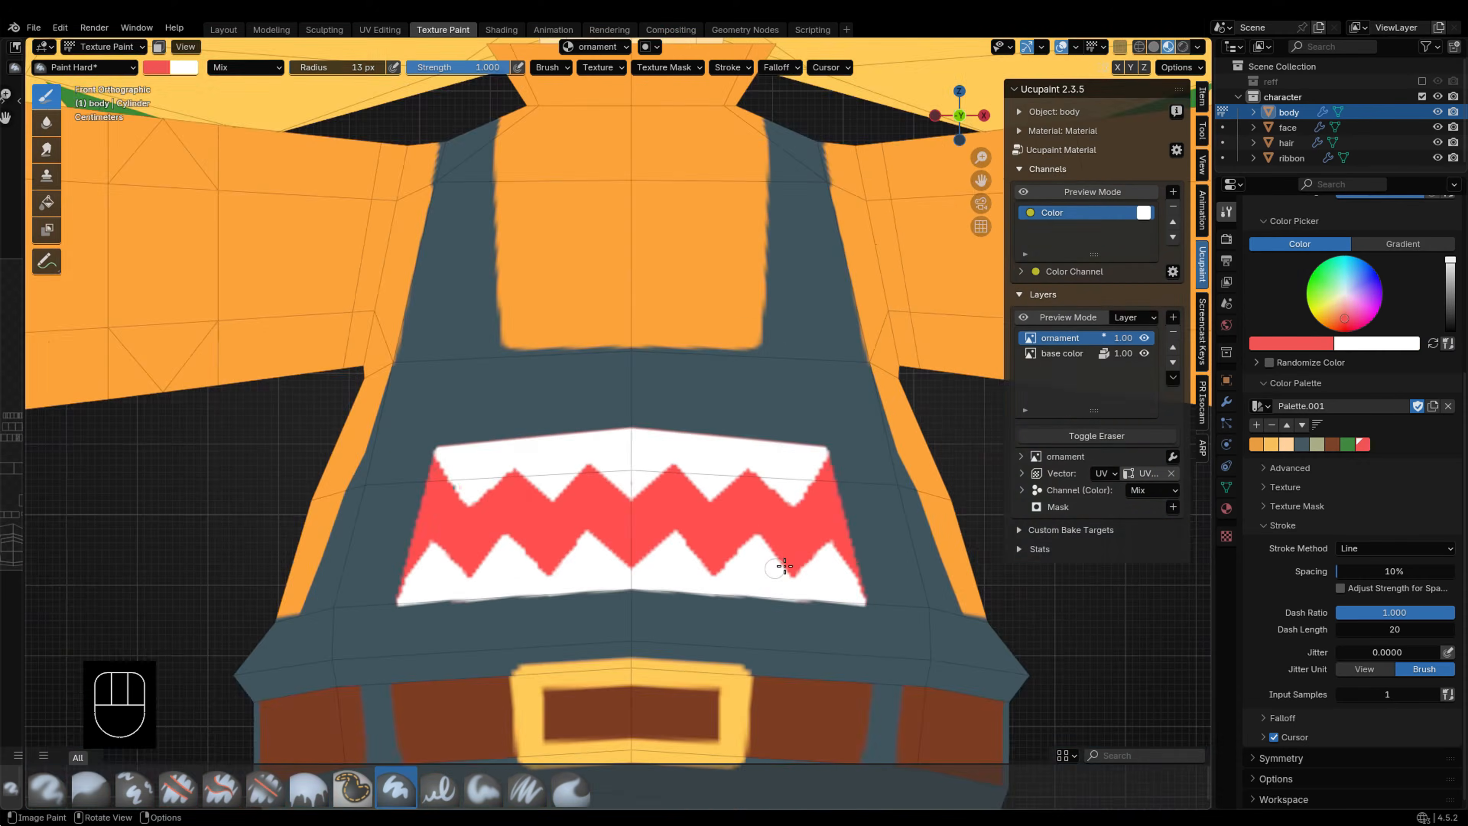
Step: Redraw the slanted edge of the outermost upper tooth with a 16 px white line
scroll(772, 556, up, 5)
key(x)
scroll(671, 521, down, 7)
key(c)
scroll(708, 469, up, 6)
key(c)
drag(727, 496, 798, 428)
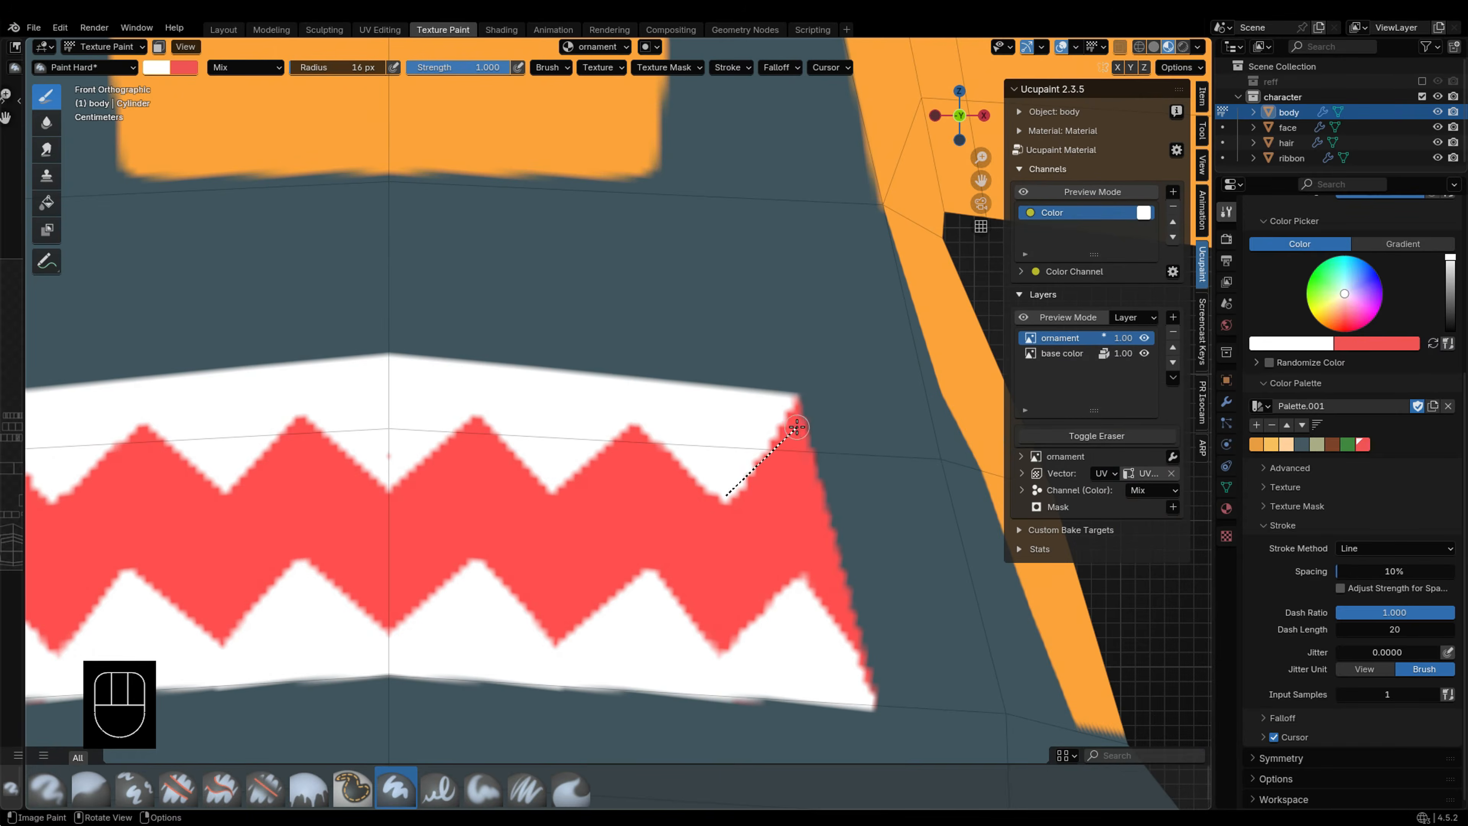
Step: Curve the mouth's upper edge down toward its corners and tidy its slanted side with straight strokes
key(c)
scroll(738, 392, down, 1)
drag(624, 370, 781, 422)
key(x)
drag(780, 422, 841, 683)
scroll(810, 578, down, 4)
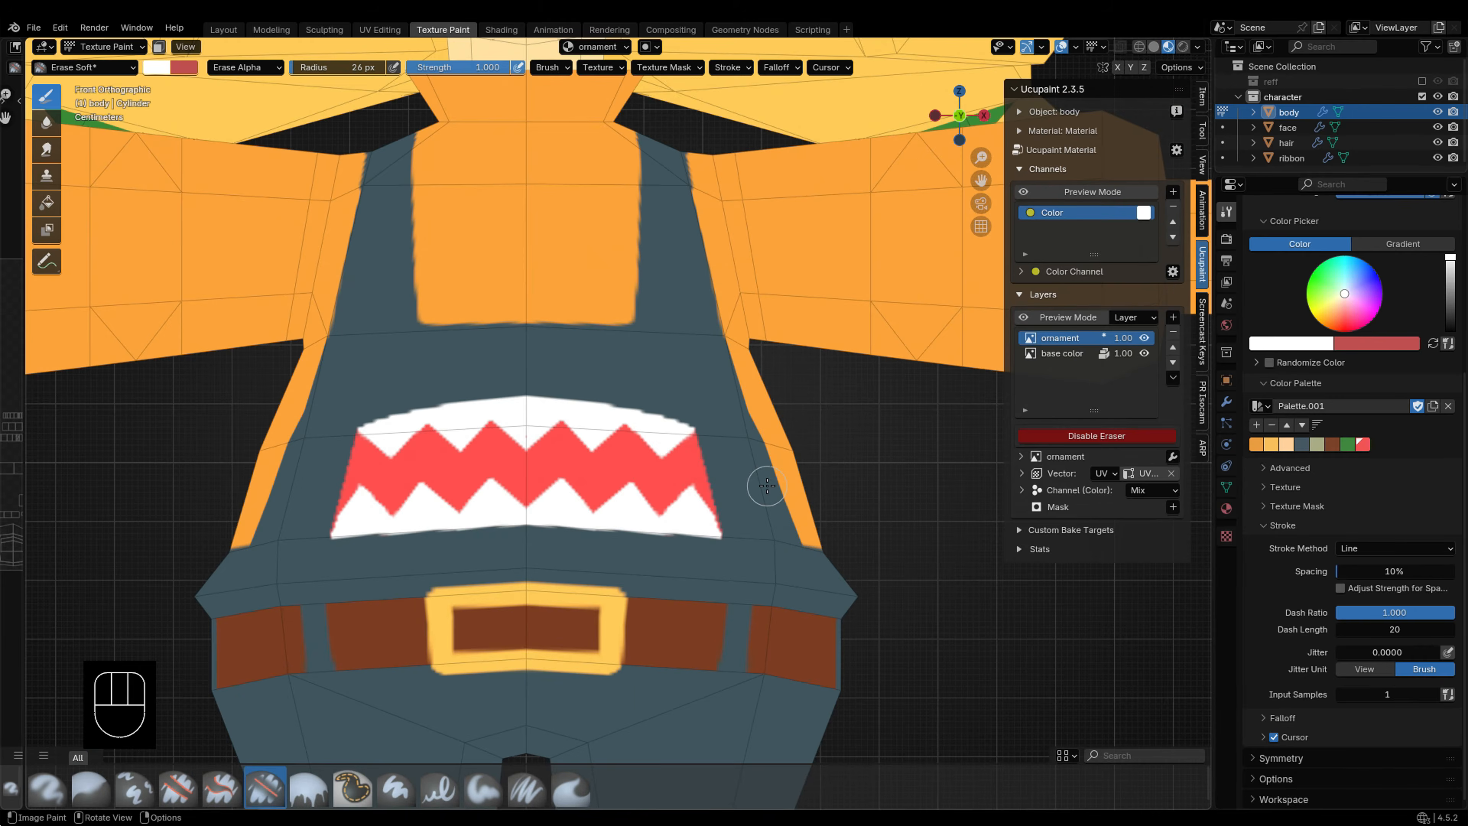
mouse_move(764, 485)
middle_down()
mouse_move(732, 446)
mouse_move(792, 451)
middle_up()
key(f)
mouse_move(243, 382)
mouse_down()
mouse_move(589, 374)
mouse_move(662, 526)
mouse_up()
key(ctrl+z)
Step: Trim the mouth's upper edge near its outer corner with a 13 px hard eraser, undoing misplaced strokes
scroll(772, 666, up, 3)
key(c)
key(x)
key(ctrl+z)
key(ctrl+z)
key(ctrl+z)
key(ctrl+z)
key(ctrl+z)
key(ctrl+z)
key(ctrl+z)
key(ctrl+z)
key(ctrl+z)
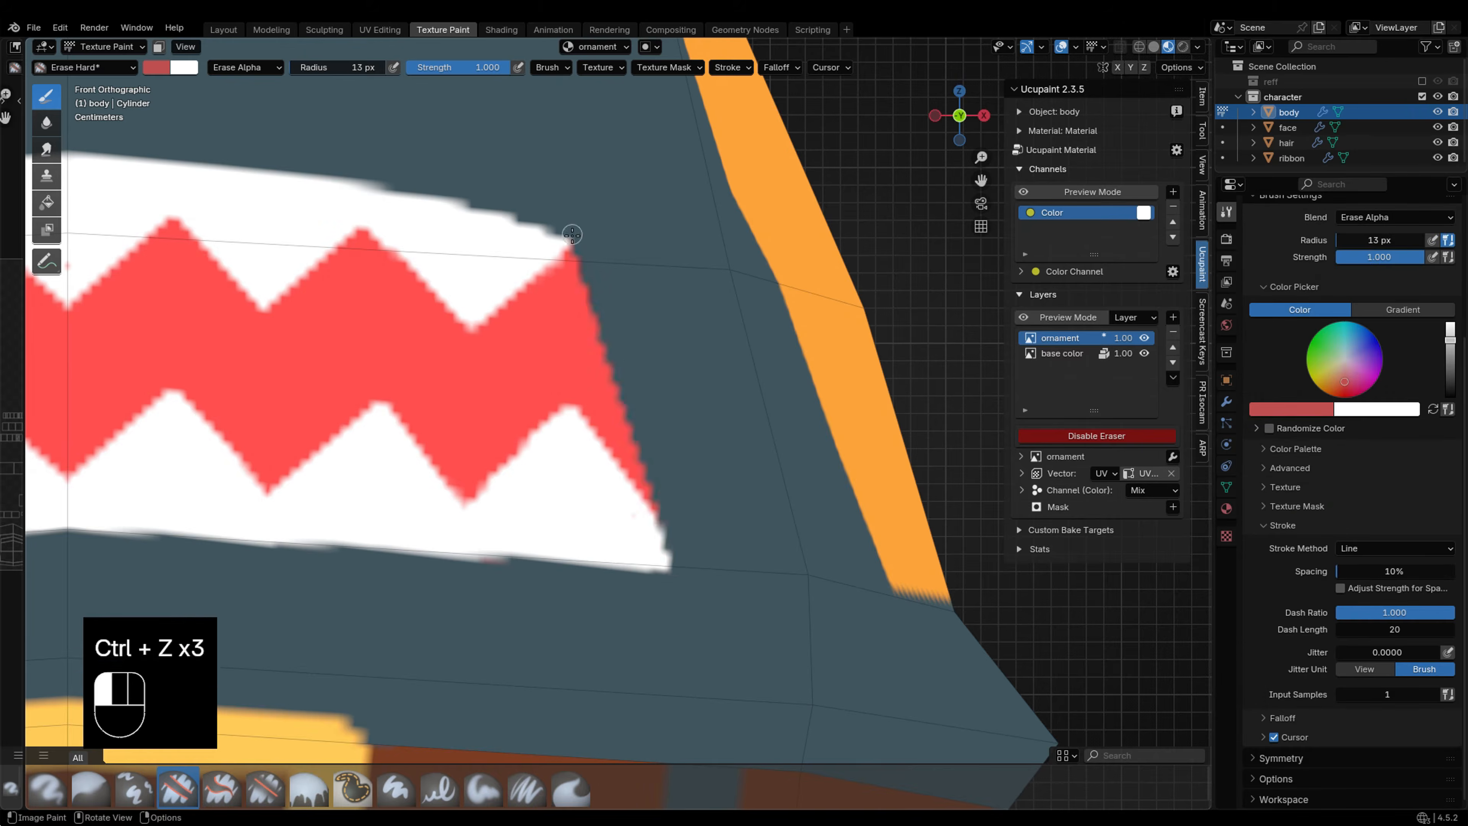
Step: Touch up the teeth and slanted sides of the mouth with 13 px straight lines, undoing misplaced strokes
scroll(722, 551, down, 1)
key(x)
key(ctrl+z)
scroll(626, 428, up, 1)
scroll(577, 407, down, 1)
drag(481, 485, 408, 411)
key(ctrl+z)
scroll(624, 428, down, 5)
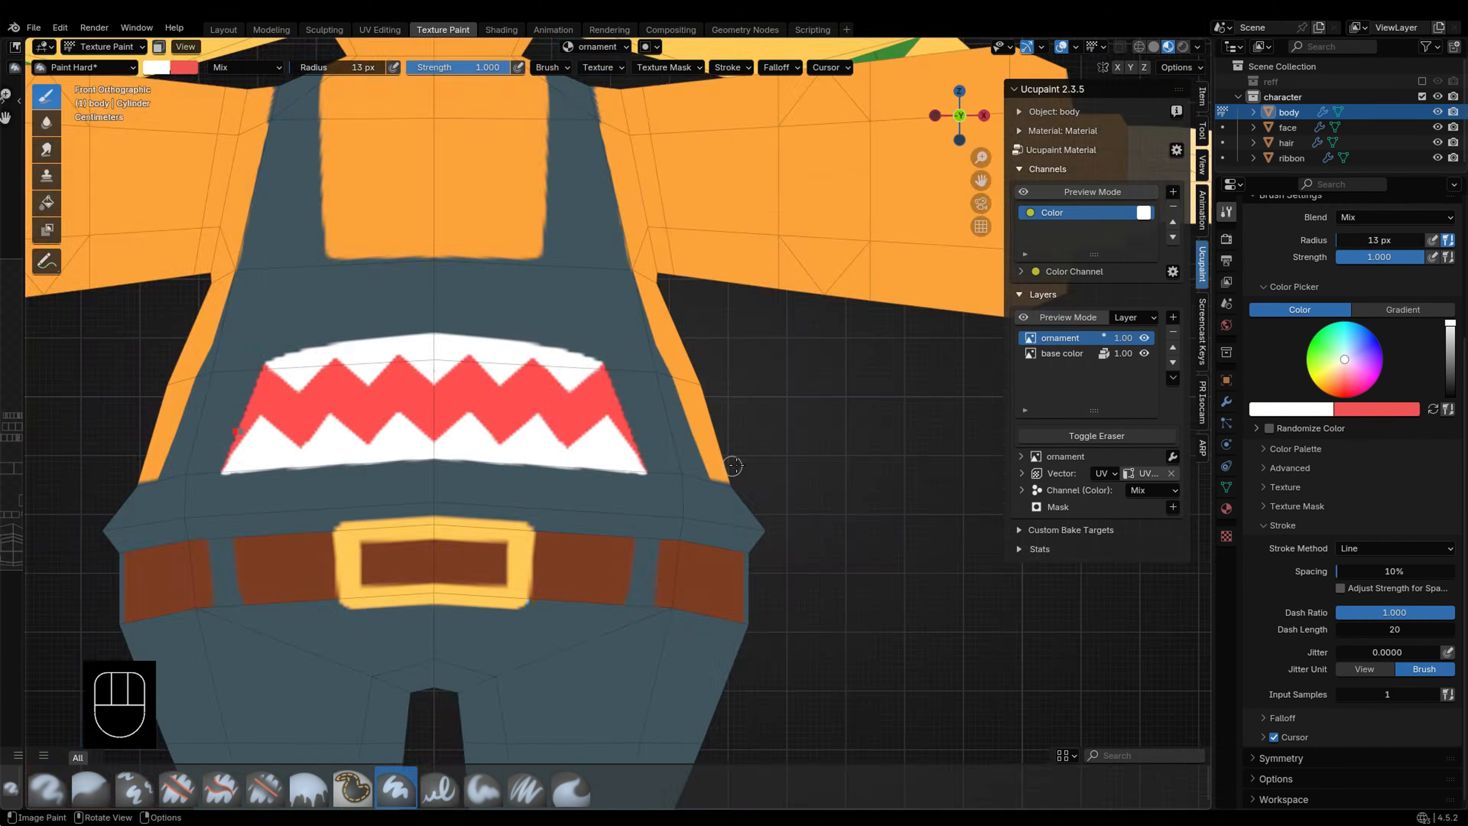
Step: Clean up the mouth's outer edges with a 13 px soft eraser line
scroll(511, 401, up, 5)
key(ctrl+z)
click(264, 788)
scroll(699, 374, down, 3)
shift+middle_drag(700, 373, 790, 496)
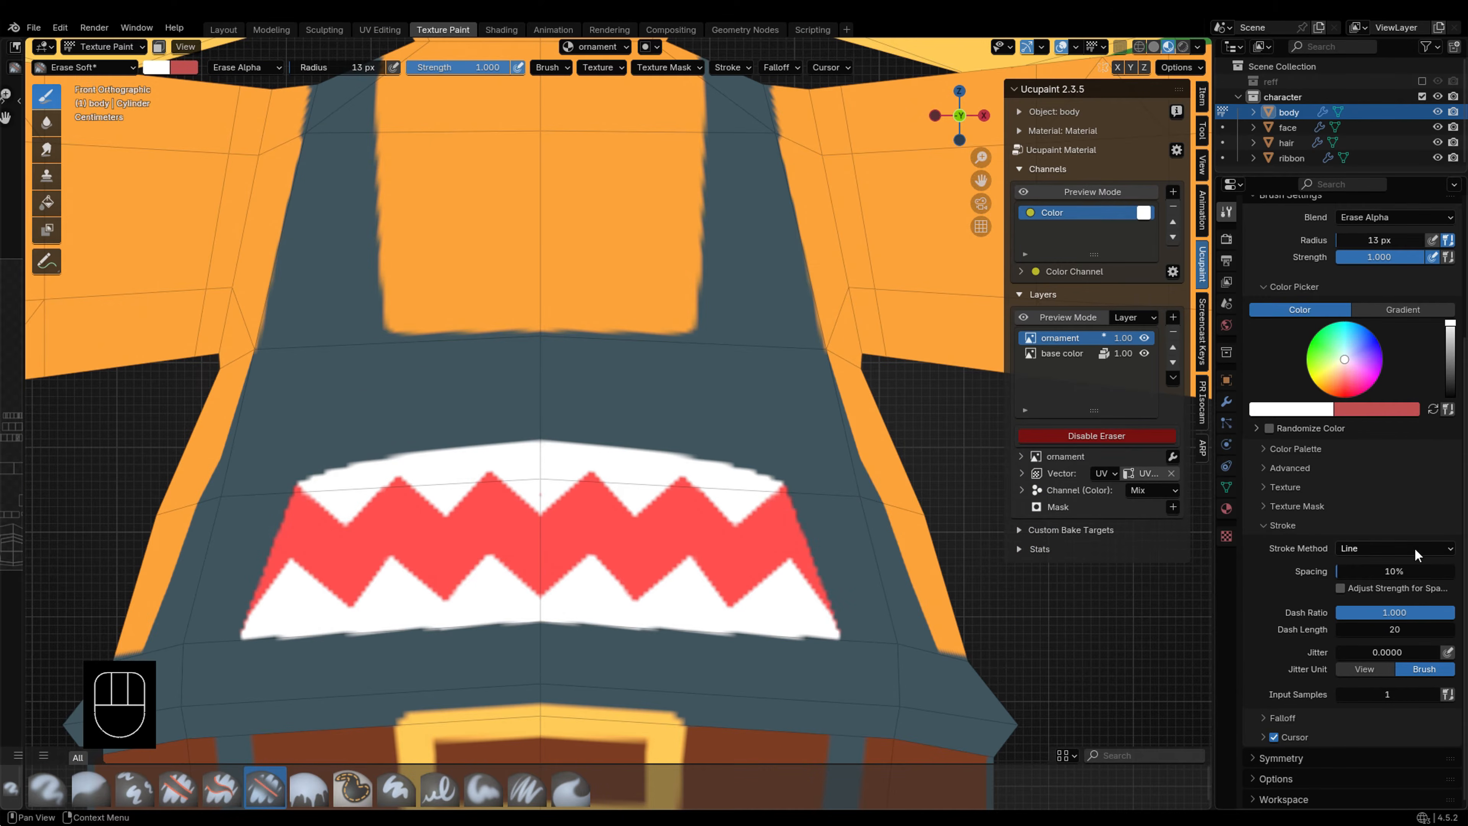
Step: Stamp two mirrored white eyes above the mouth with a 73 px Paint Hard brush using the Drag Dot stroke method
click(1155, 437)
click(1347, 549)
click(1364, 583)
key(f)
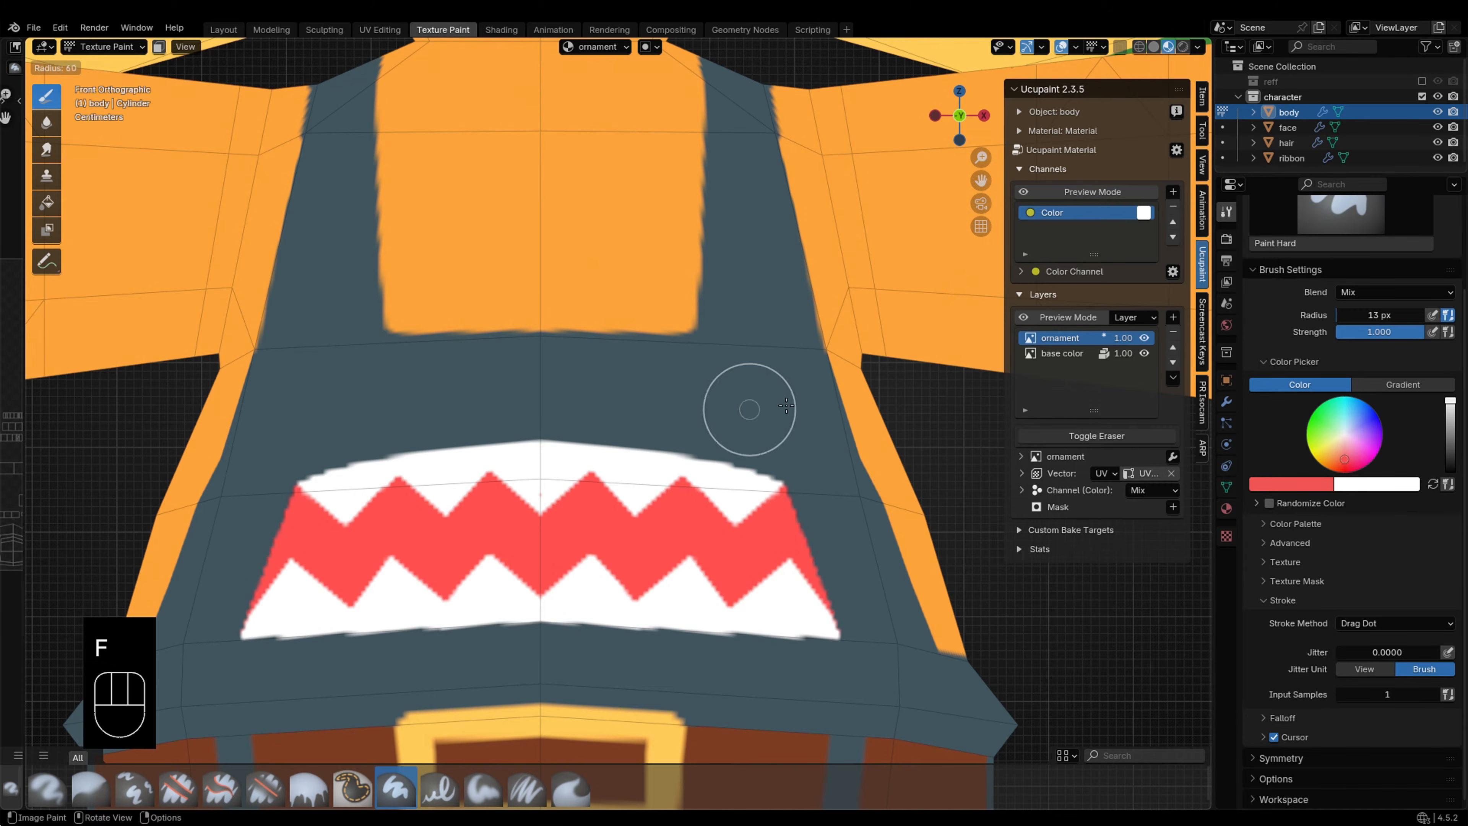
click(794, 405)
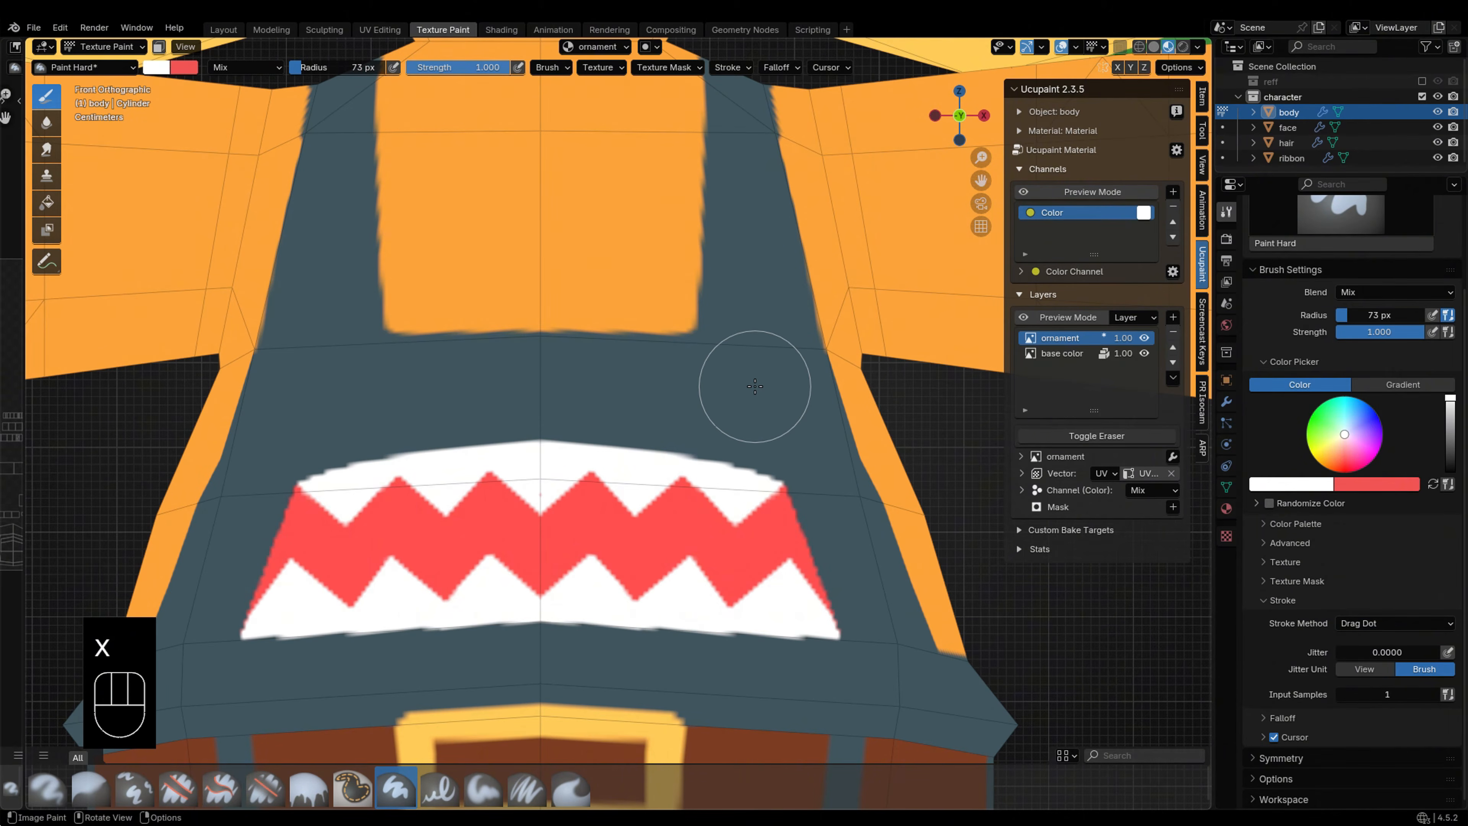
drag(755, 386, 756, 385)
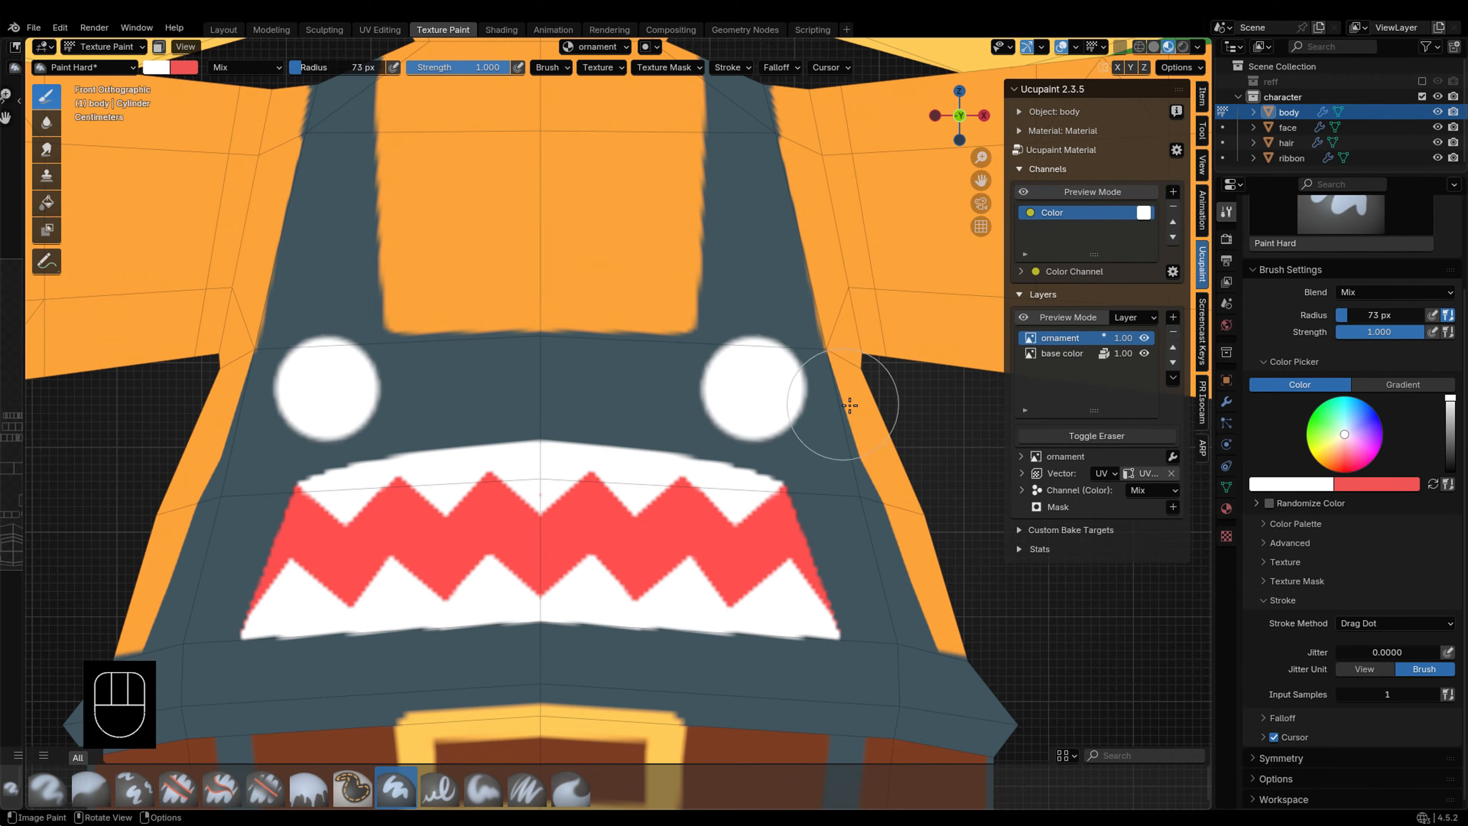
scroll(924, 447, down, 8)
scroll(809, 435, up, 5)
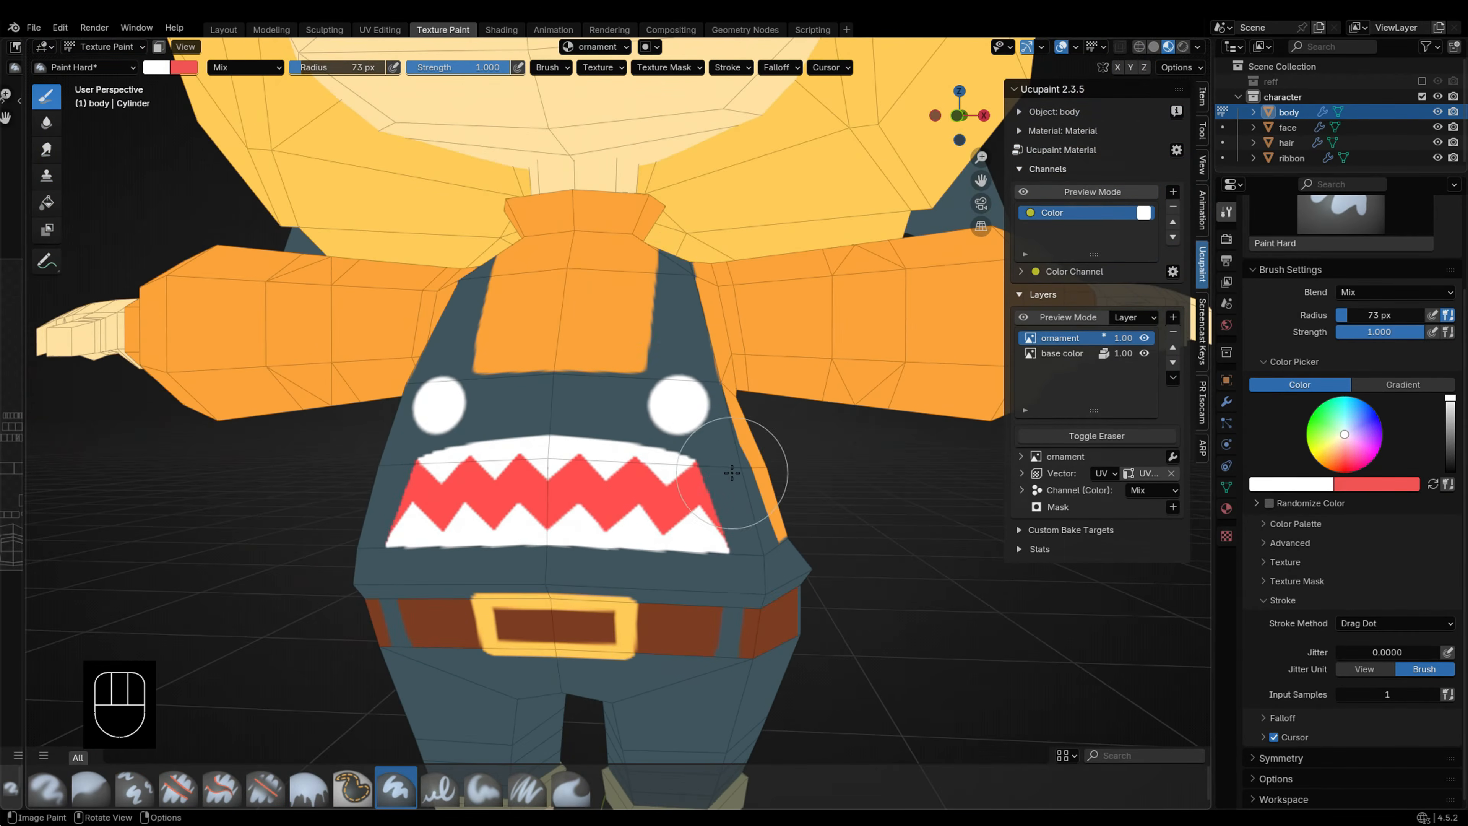
Step: Paint a rounded red mouth shape on the ribbon's centre at the back and trim its edges with a 12 px hard eraser
key(grave)
scroll(771, 427, up, 3)
key(grave)
key(grave)
scroll(639, 533, down, 3)
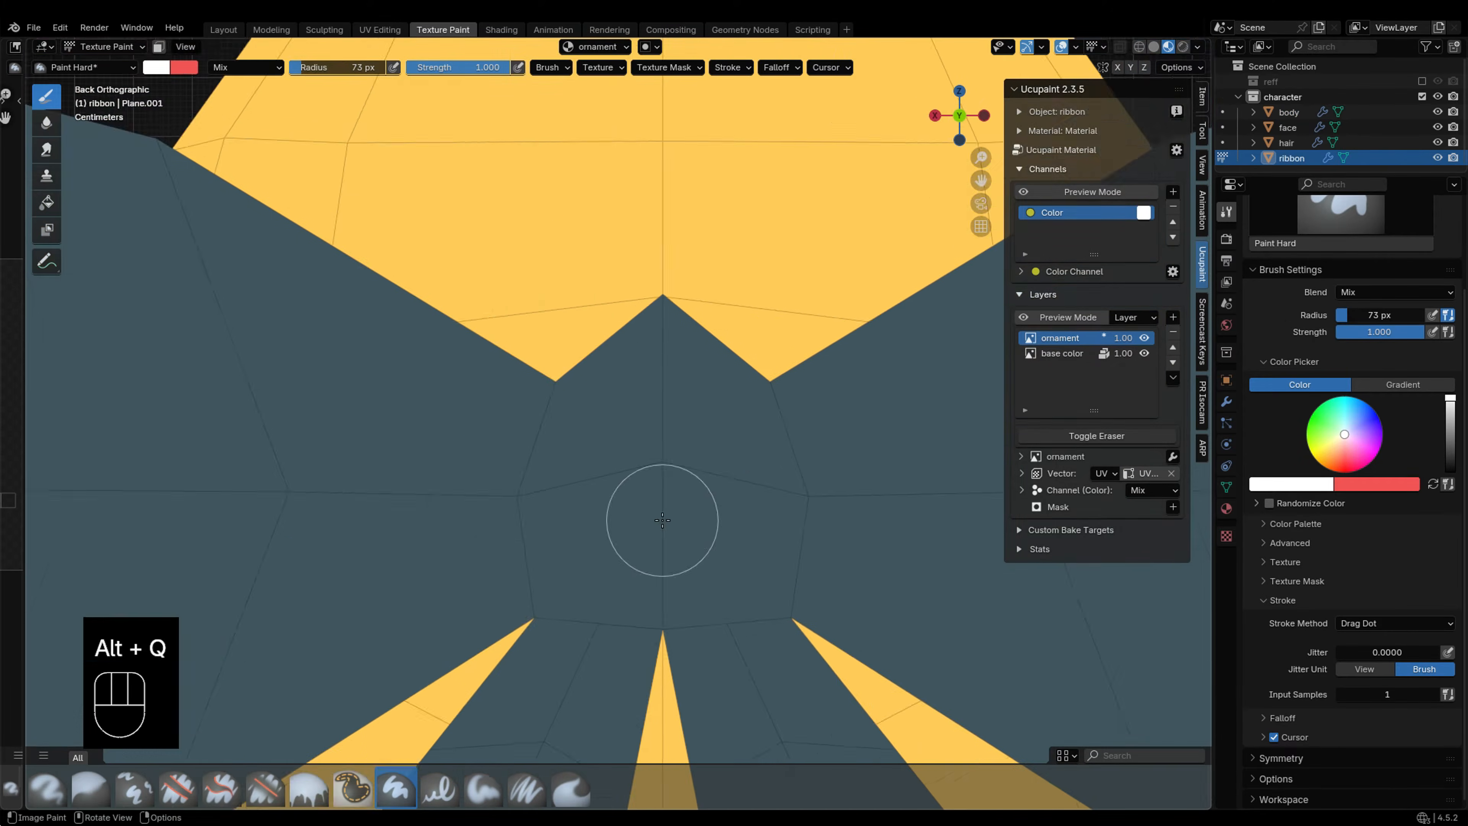
key(ctrl+z)
mouse_move(685, 406)
mouse_down()
mouse_move(558, 410)
mouse_move(693, 531)
mouse_up()
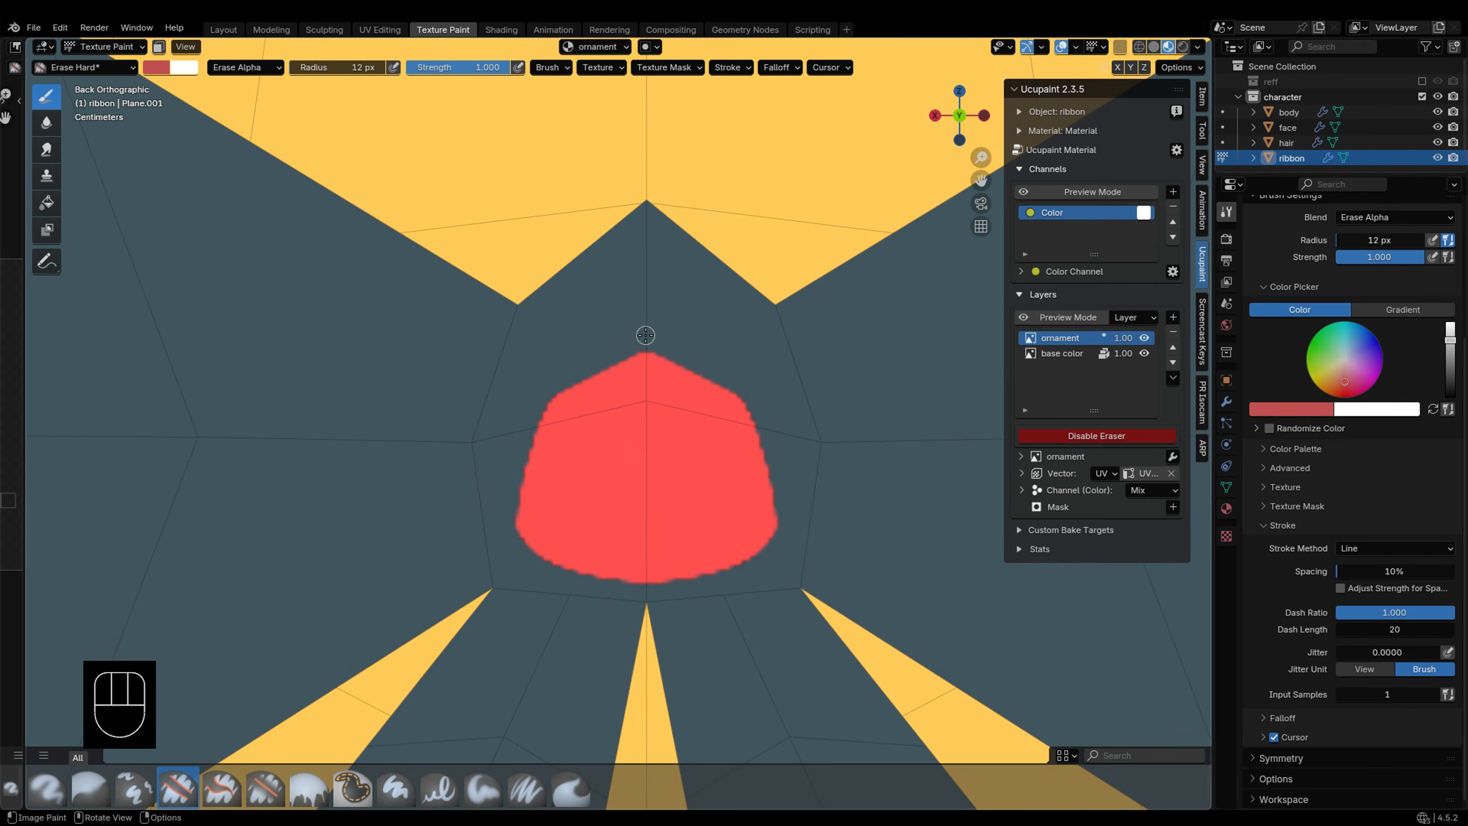
mouse_move(646, 332)
mouse_down()
mouse_move(574, 436)
mouse_move(958, 402)
mouse_up()
drag(801, 542, 765, 512)
key(ctrl+z)
Step: Draw a white zigzag of upper teeth across the ribbon's red mouth with 12 px straight lines
drag(656, 439, 692, 404)
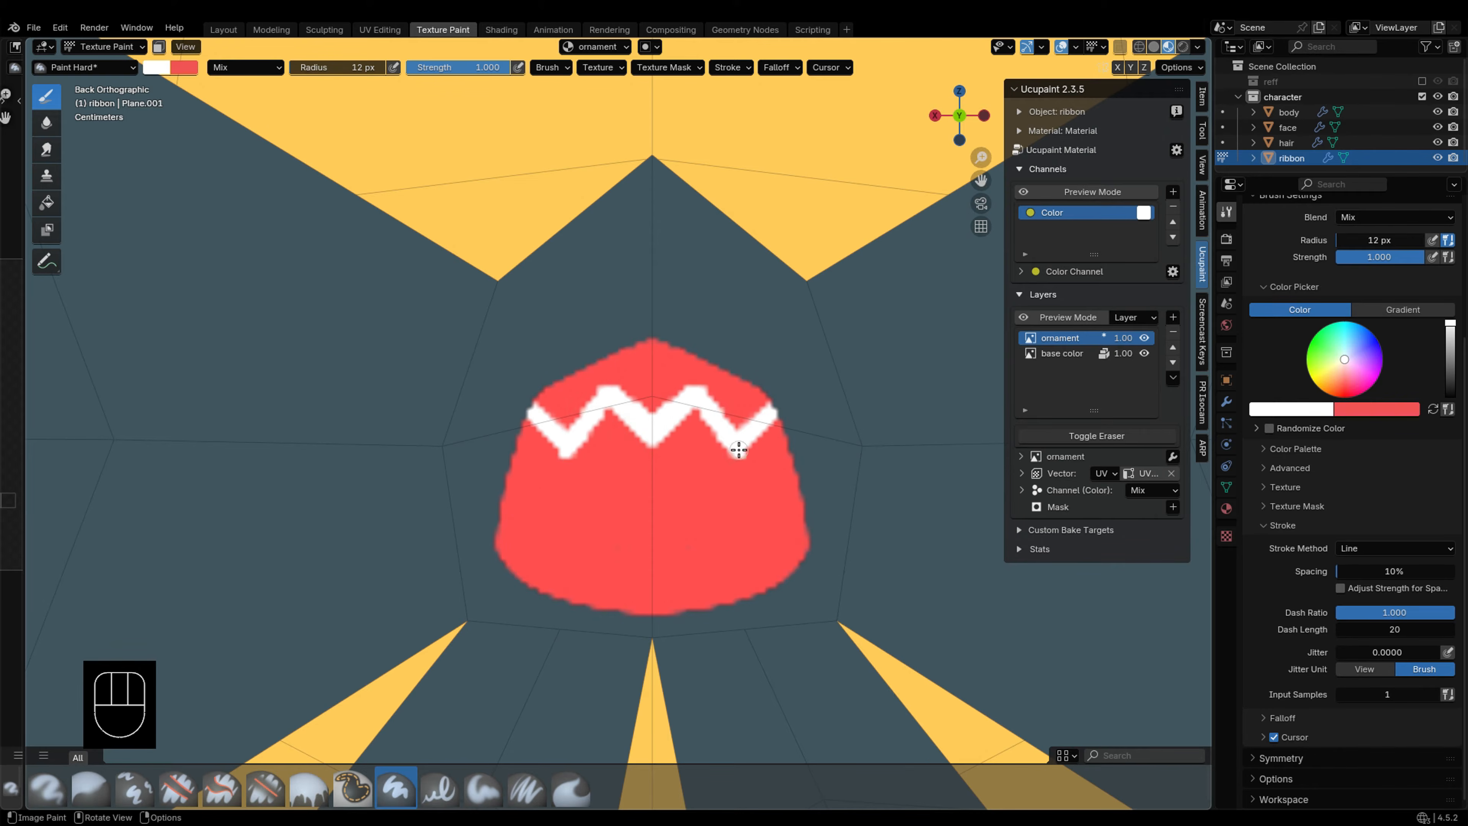
key(ctrl+z)
drag(737, 448, 772, 424)
drag(665, 439, 693, 414)
key(ctrl+z)
Step: Draw the ribbon mouth's lower white teeth and fill both tooth rows using the Space stroke method
drag(654, 564, 694, 524)
mouse_move(694, 524)
mouse_down()
mouse_move(730, 567)
mouse_move(770, 512)
mouse_up()
click(1370, 548)
mouse_move(770, 512)
mouse_down()
mouse_move(802, 539)
mouse_move(667, 576)
mouse_up()
click(1365, 599)
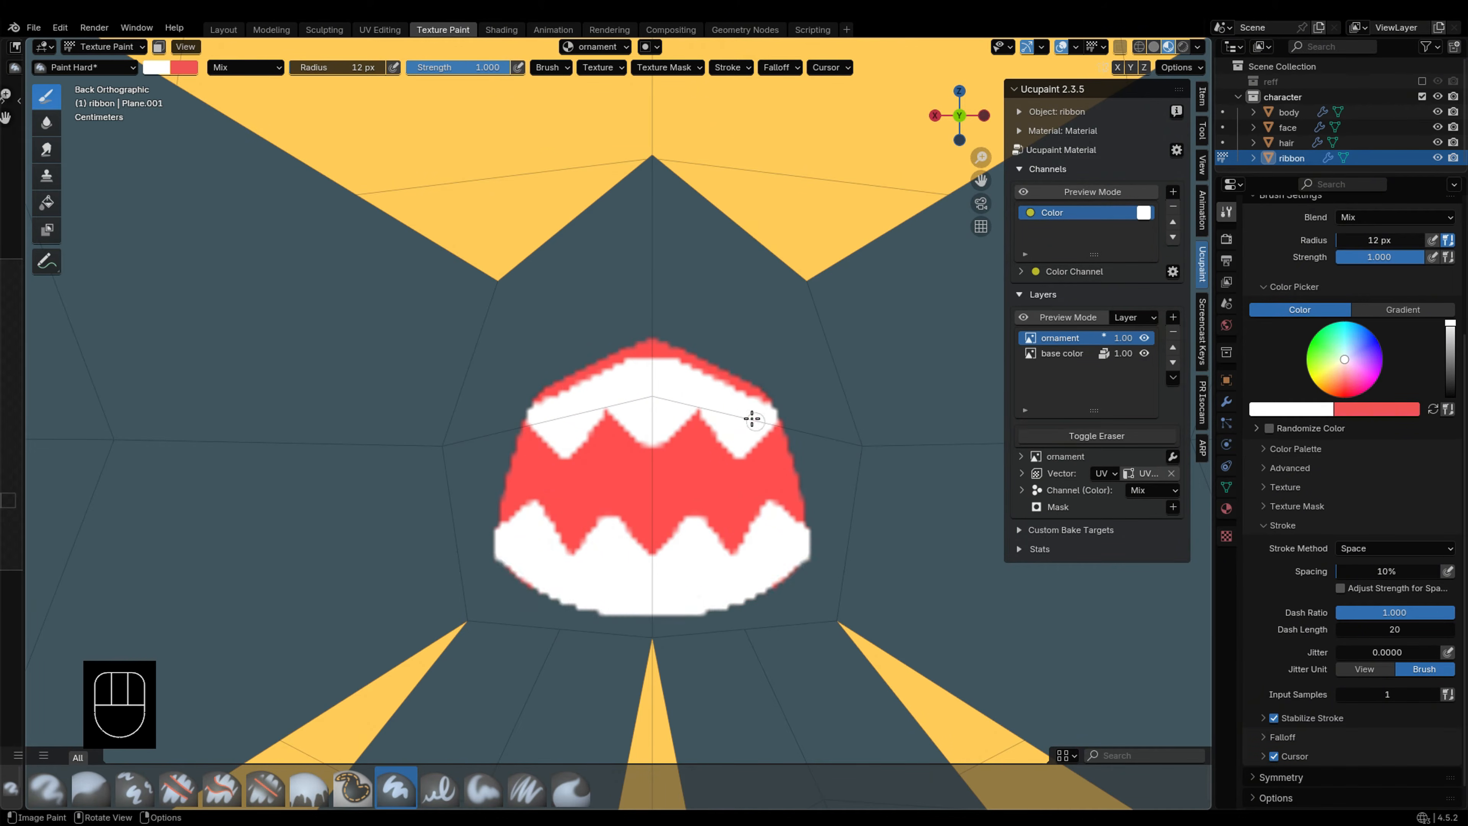
Step: Smooth the outer outline of the ribbon's mouth with a 12 px hard eraser
key(e)
drag(770, 385, 795, 421)
drag(795, 613, 665, 624)
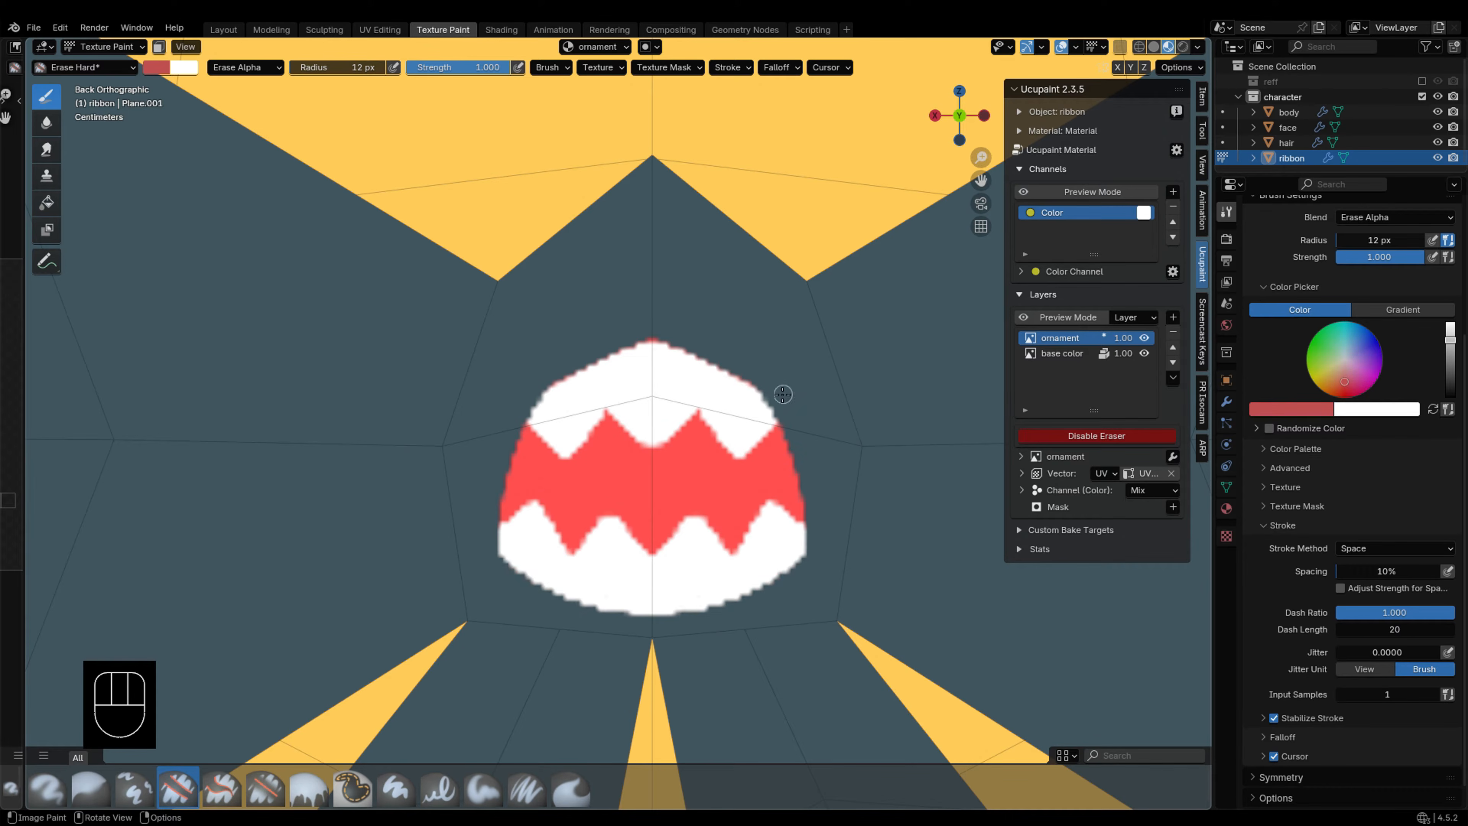
drag(780, 397, 652, 336)
Step: Sharpen the ribbon mouth's teeth with 12 px straight lines, undoing misplaced strokes, and set the stroke method back to Space
key(x)
key(e)
click(1365, 548)
click(1358, 647)
mouse_move(702, 401)
mouse_down()
mouse_move(732, 444)
mouse_move(723, 428)
mouse_up()
scroll(717, 416, up, 2)
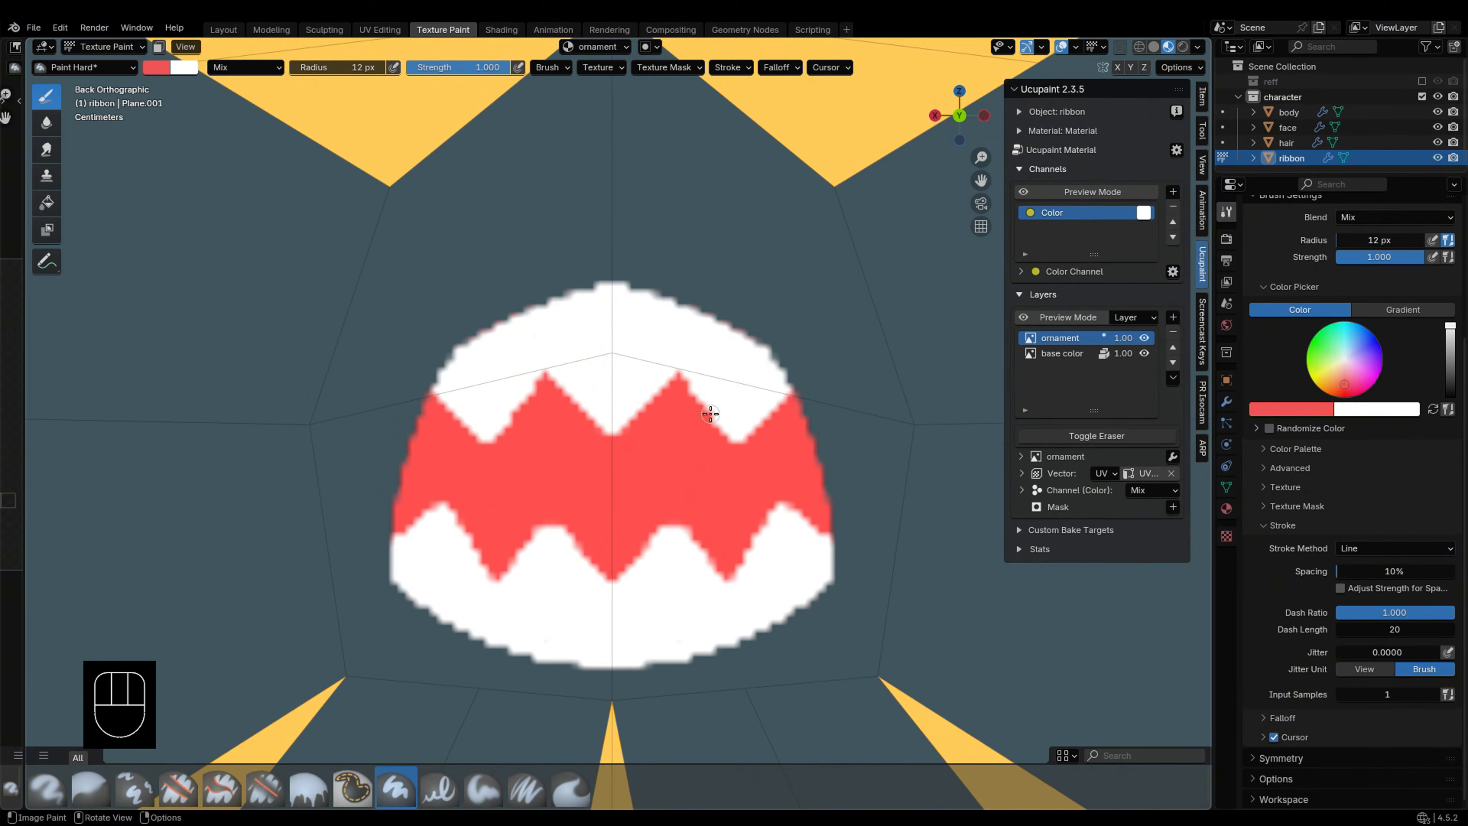
key(ctrl+z)
key(ctrl+z)
key(x)
shift+middle_drag(857, 551, 737, 523)
click(1365, 548)
click(1359, 594)
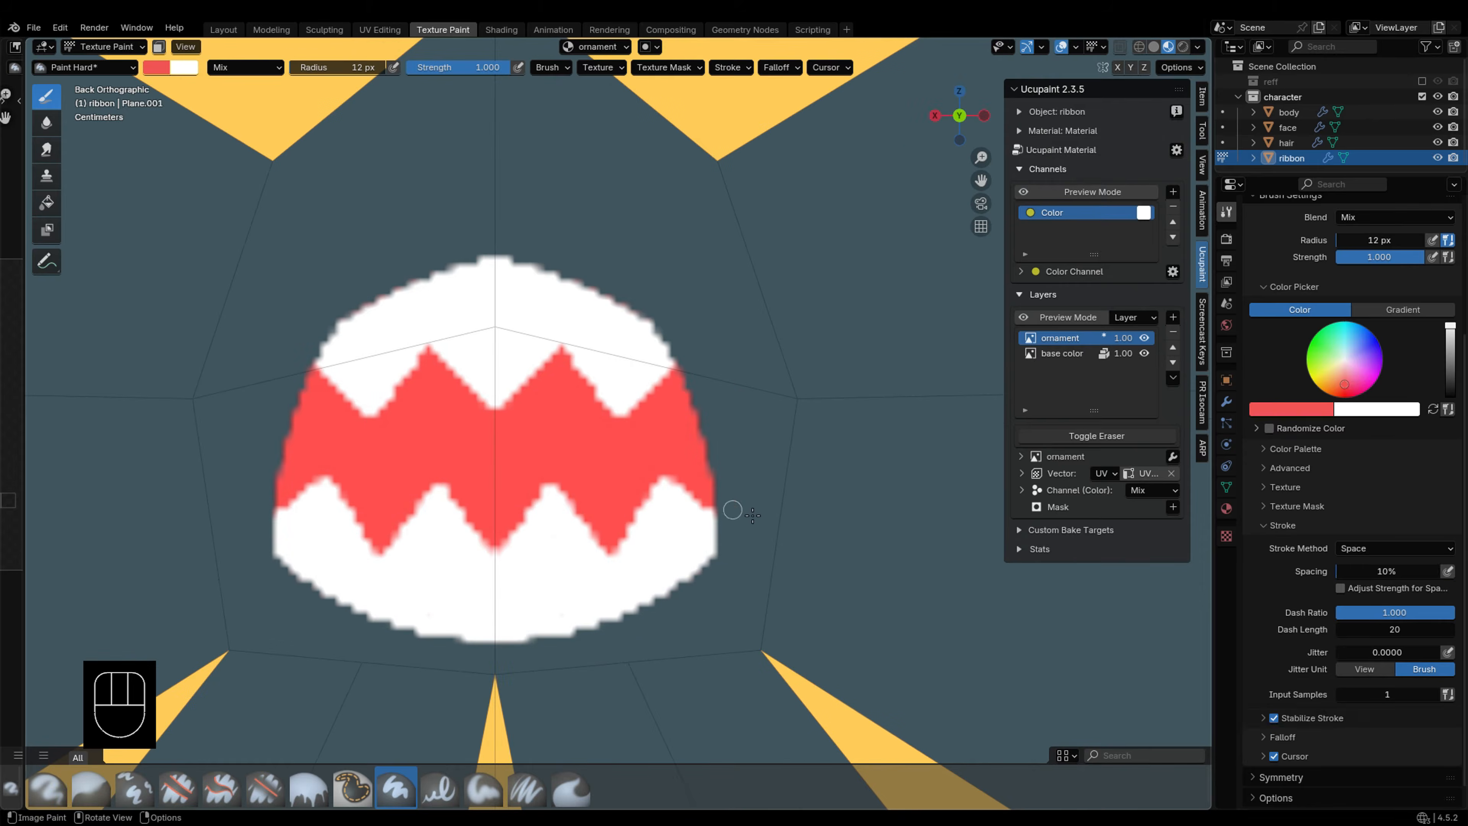
Step: Stamp two mirrored white 39 px eyes above the ribbon's mouth using the Drag Dot stroke method
scroll(734, 511, down, 3)
shift+middle_drag(695, 414, 757, 492)
scroll(757, 492, up, 2)
click(1141, 439)
scroll(665, 412, down, 3)
click(1140, 439)
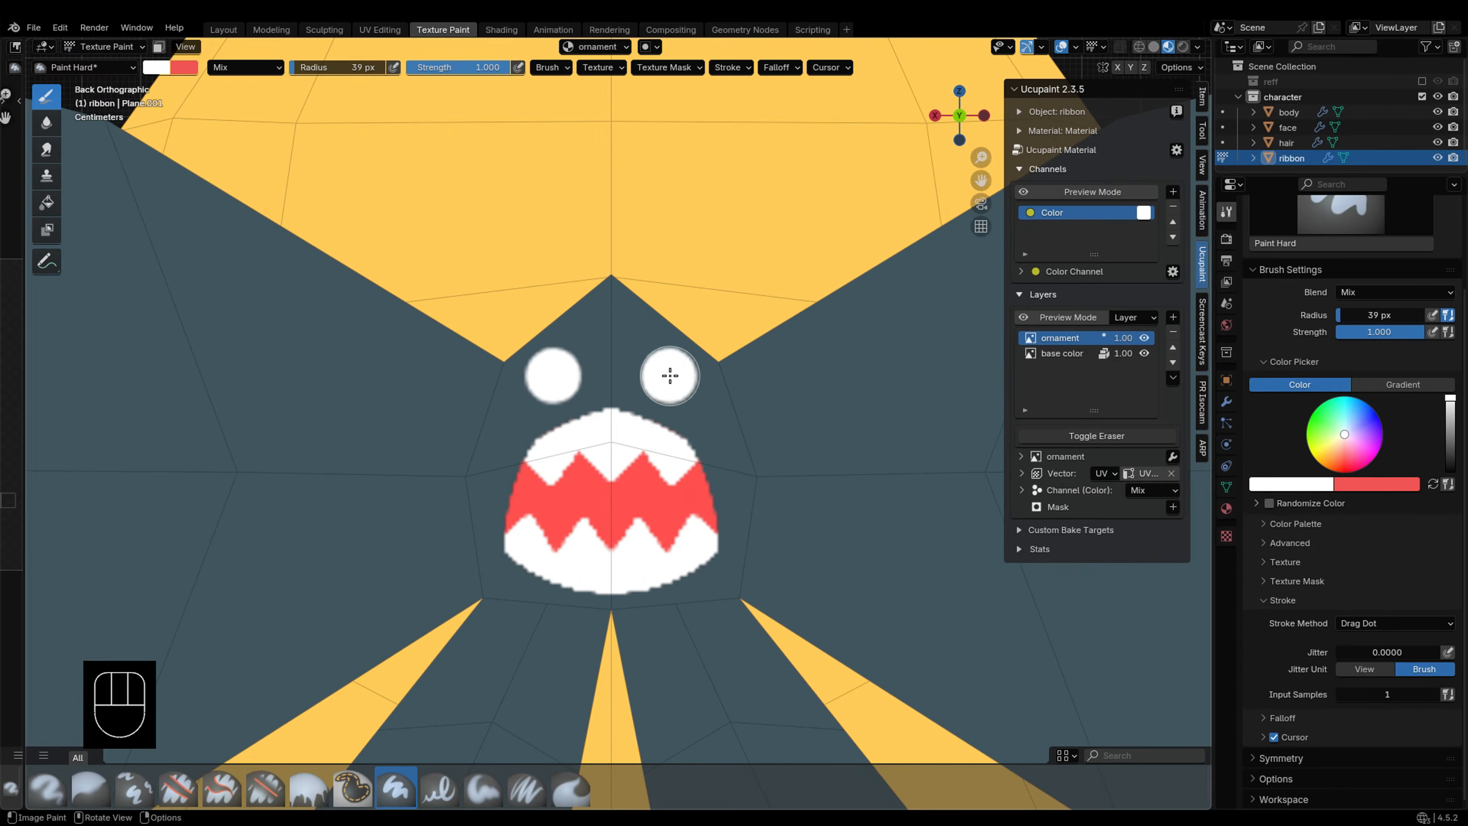
Step: Reshape the outline of the ribbon's mouth with an 18 px hard eraser, undoing misplaced strokes
key(f)
scroll(785, 464, up, 2)
shift+middle_drag(786, 463, 810, 347)
click(1097, 435)
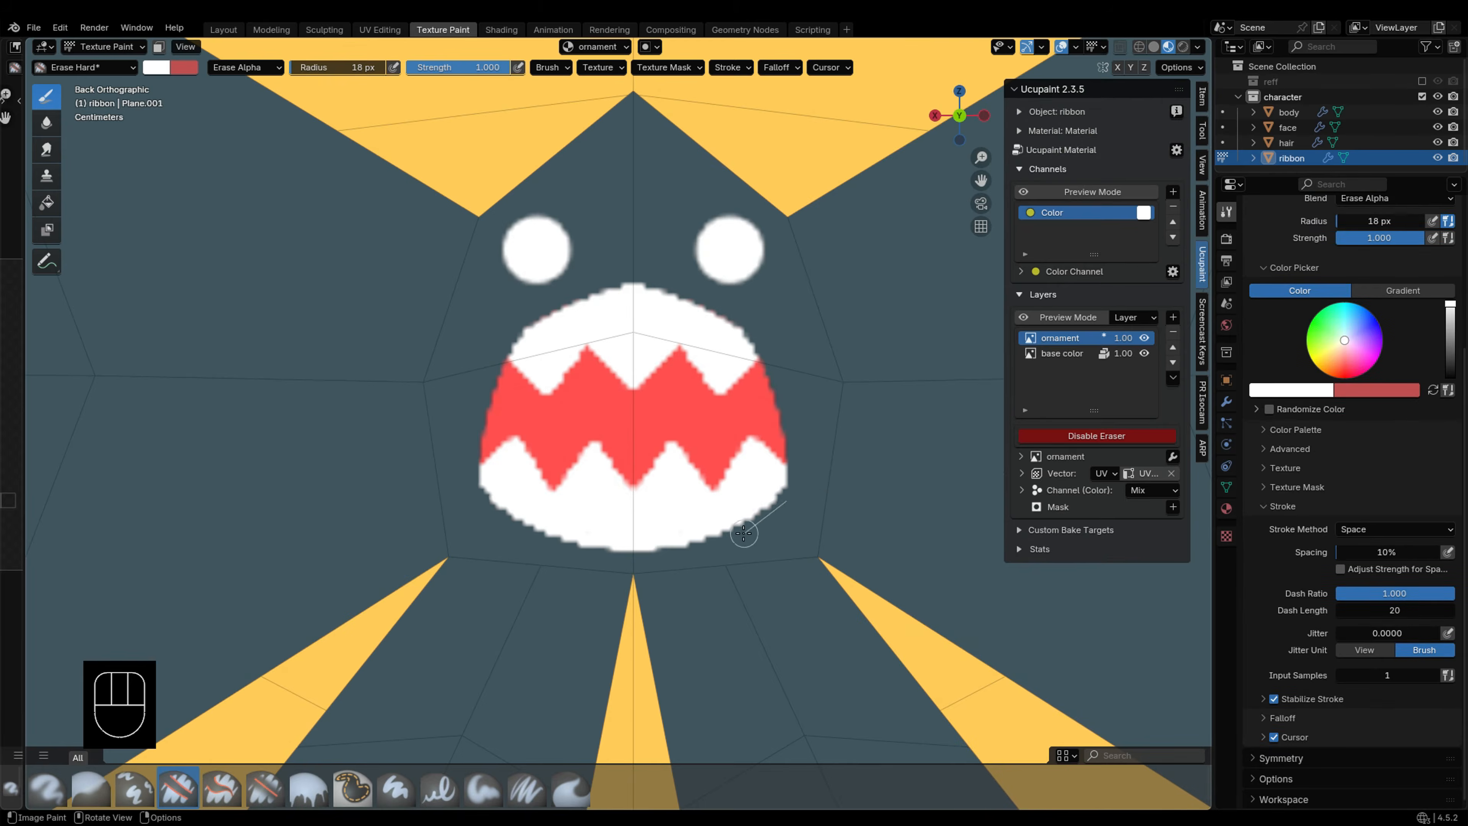
scroll(708, 440, down, 4)
scroll(760, 396, up, 5)
drag(606, 289, 509, 347)
key(ctrl+z)
key(ctrl+z)
key(ctrl+z)
drag(620, 292, 567, 314)
key(e)
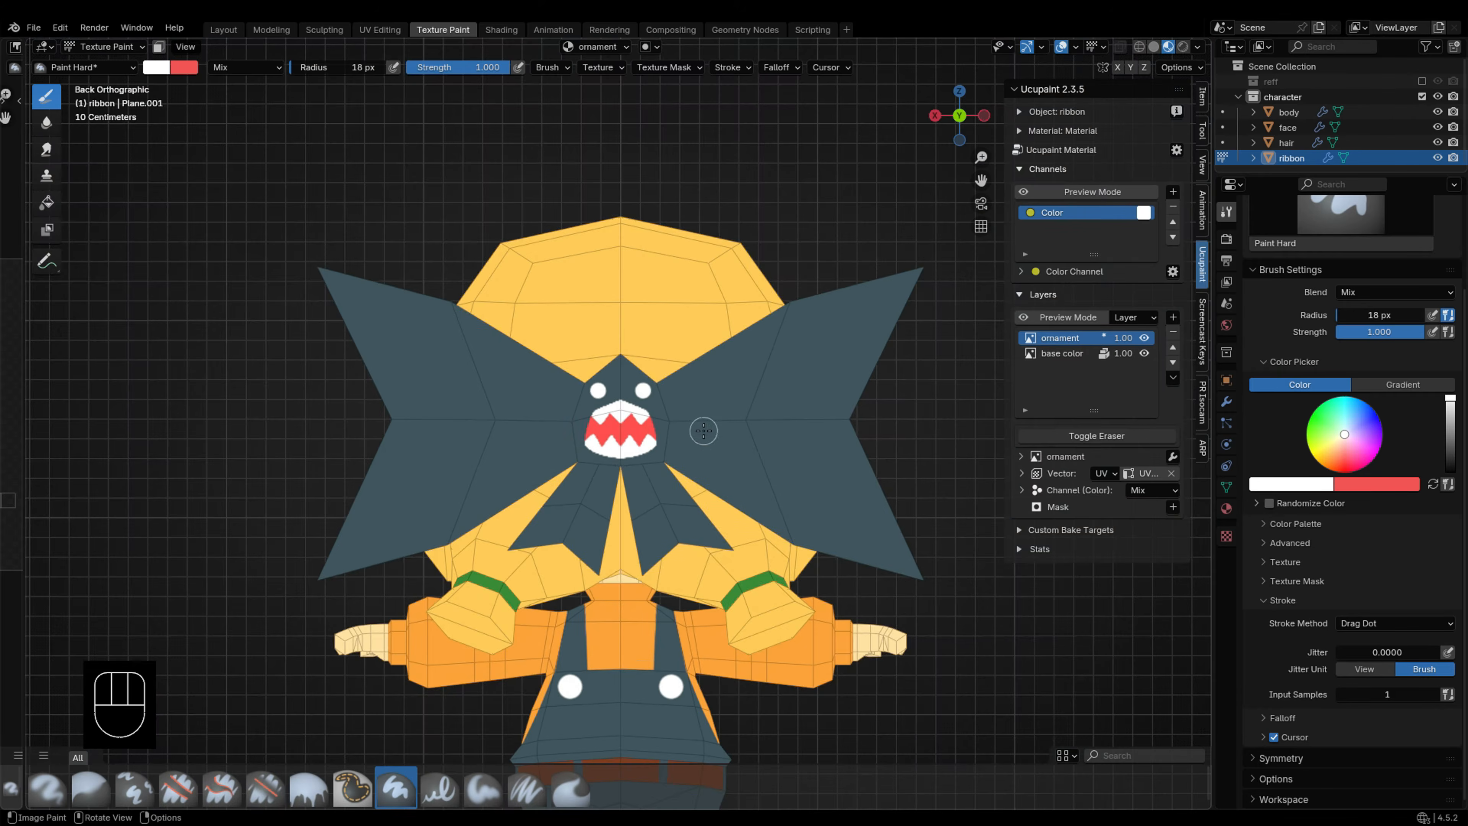
Step: Paint a first green stripe across the side of the hair with a 29 px straight line on its ornament layer
scroll(720, 404, up, 1)
key(ctrl+KP_1)
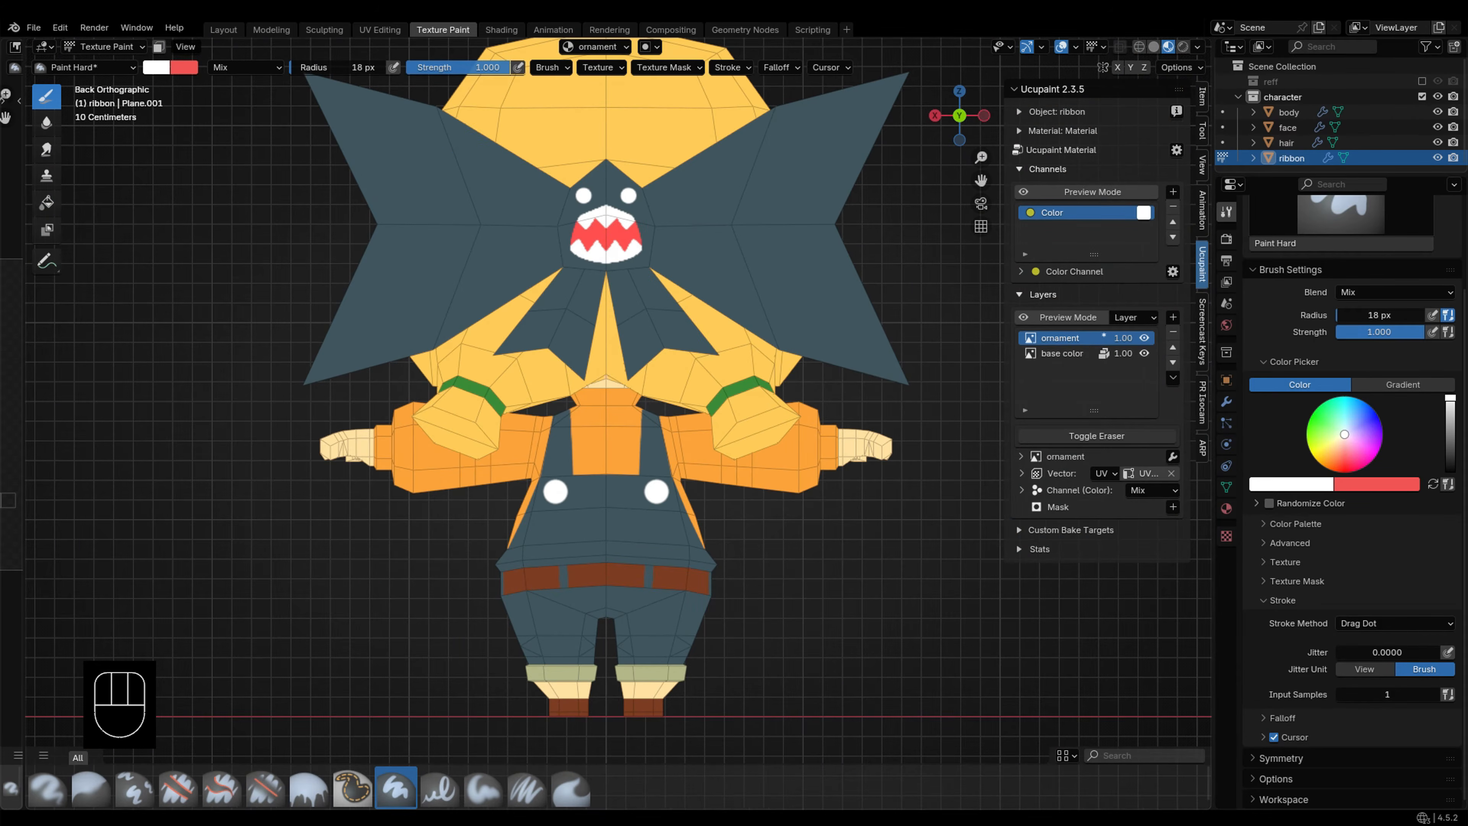
key(KP_3)
scroll(652, 499, up, 5)
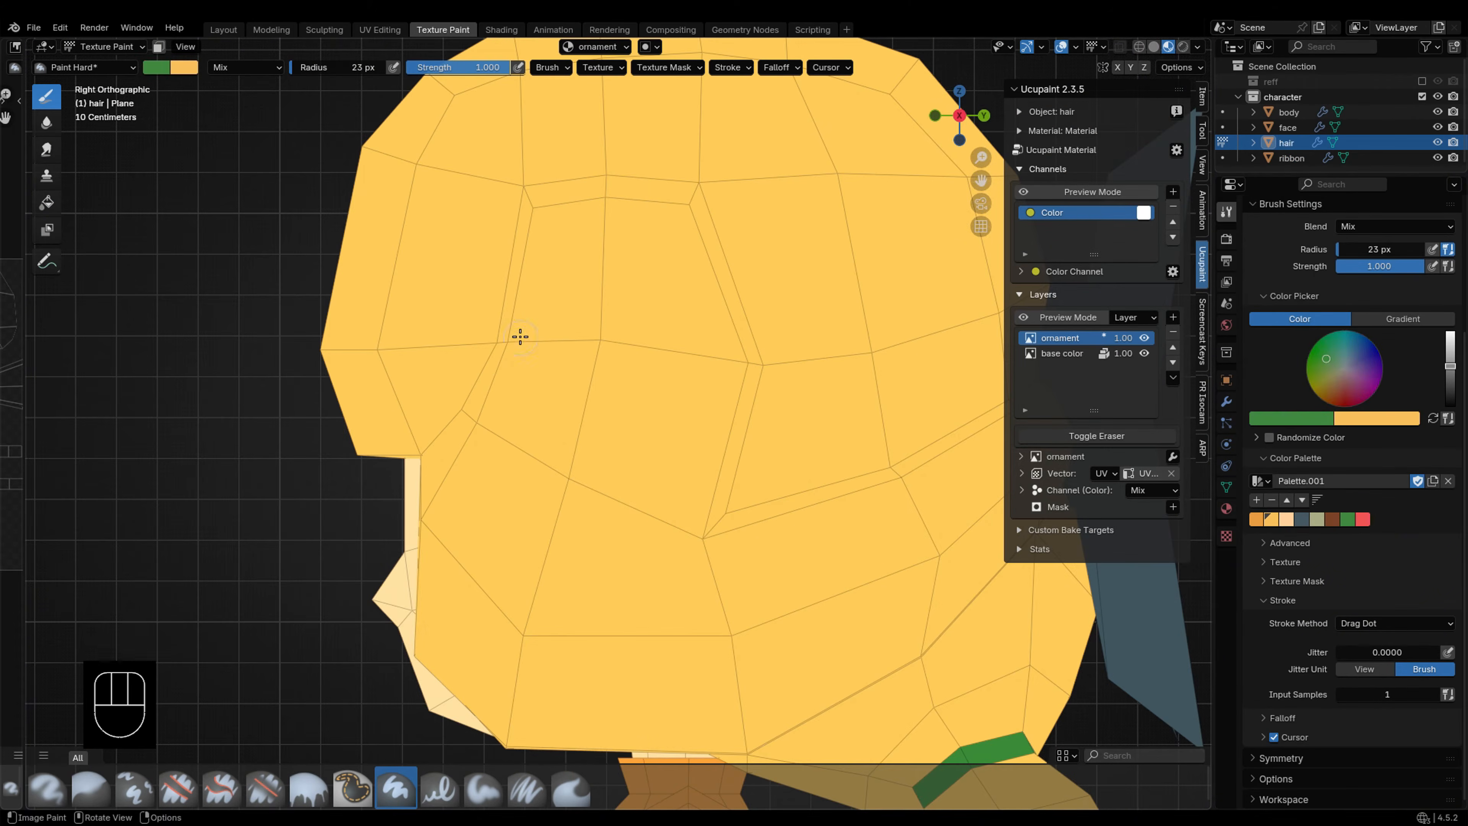
drag(459, 410, 728, 485)
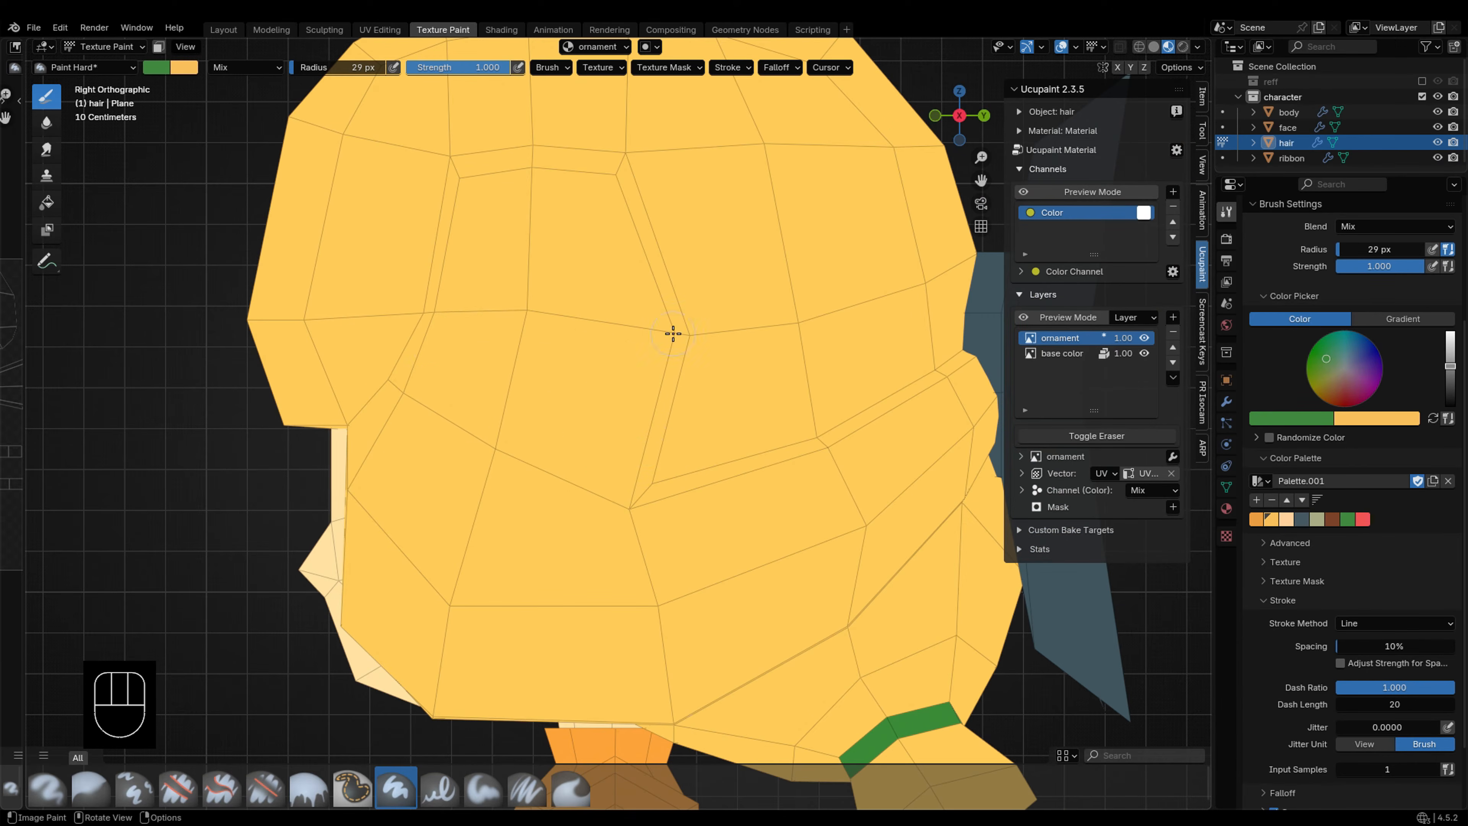
drag(672, 332, 688, 328)
Step: Add a green diagonal stripe crossing the first one and another slanted stripe below, redrawing misplaced lines
drag(440, 278, 625, 472)
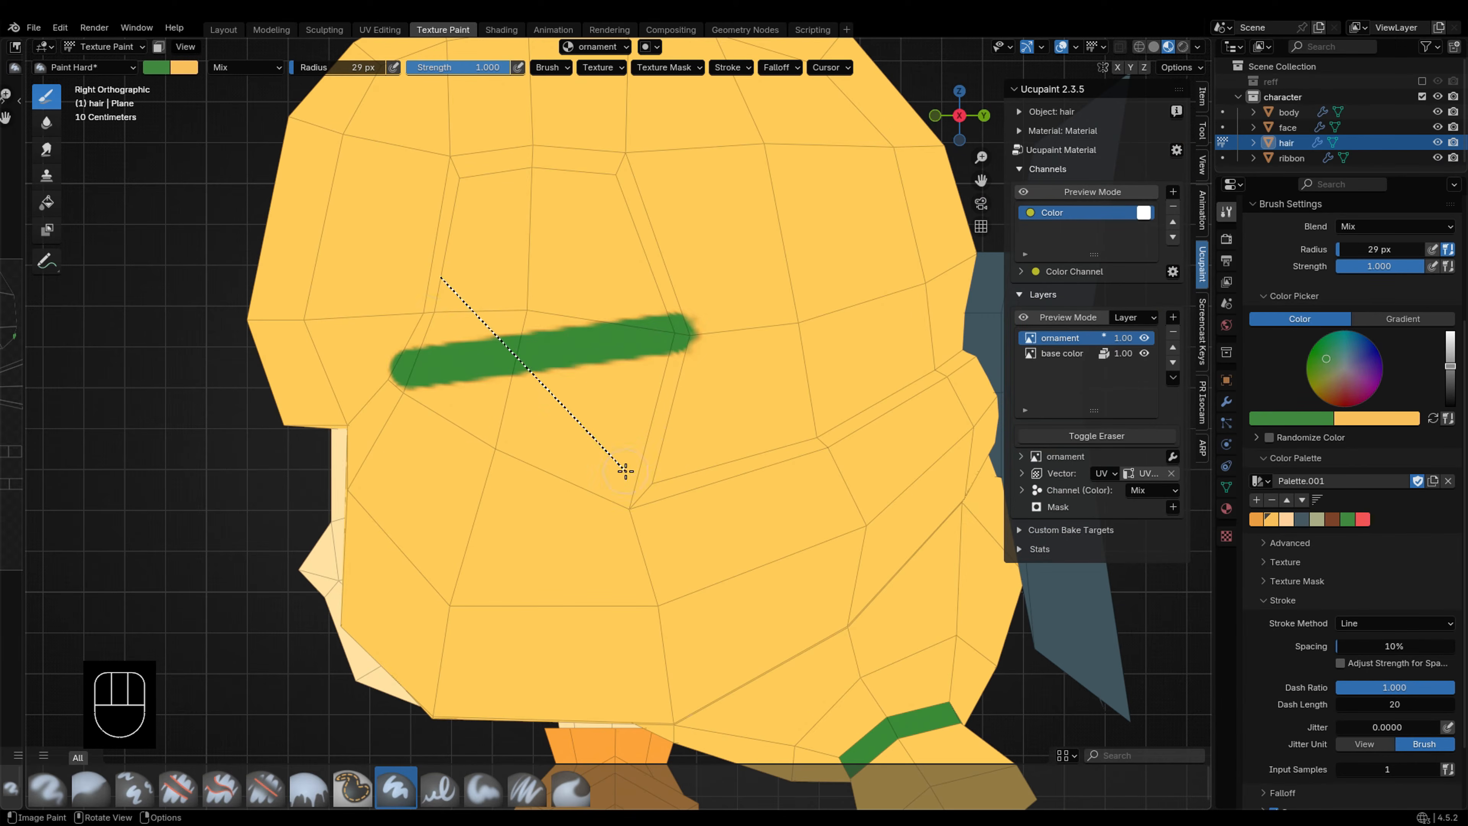
drag(407, 426, 629, 491)
key(ctrl+z)
key(ctrl+z)
drag(653, 429, 447, 274)
drag(381, 420, 634, 477)
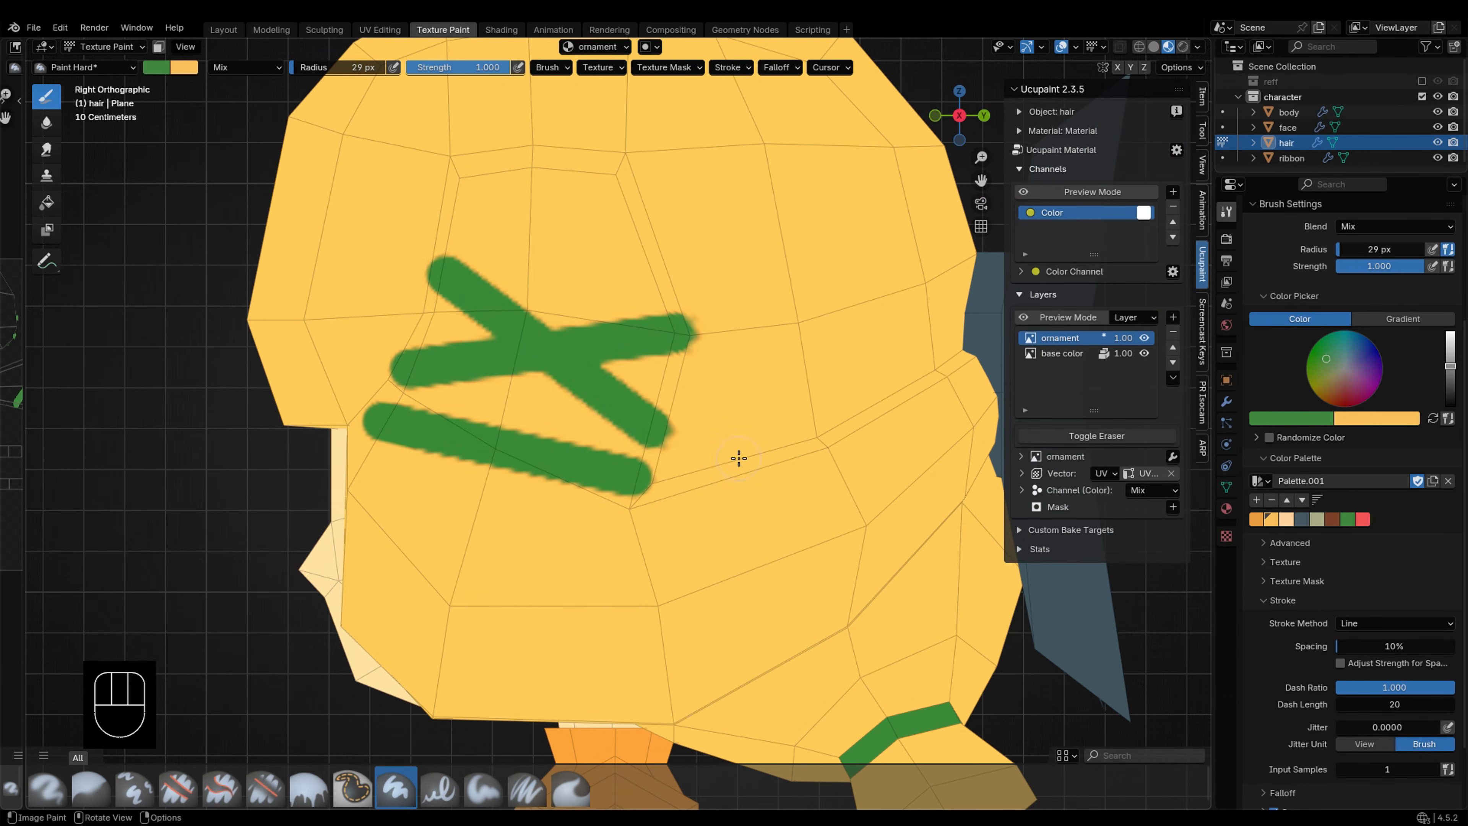
Step: Trim the ends of the hair's green stripes along the strand edge with the hard eraser, reducing its radius to 19 px
key(ctrl+z)
key(f)
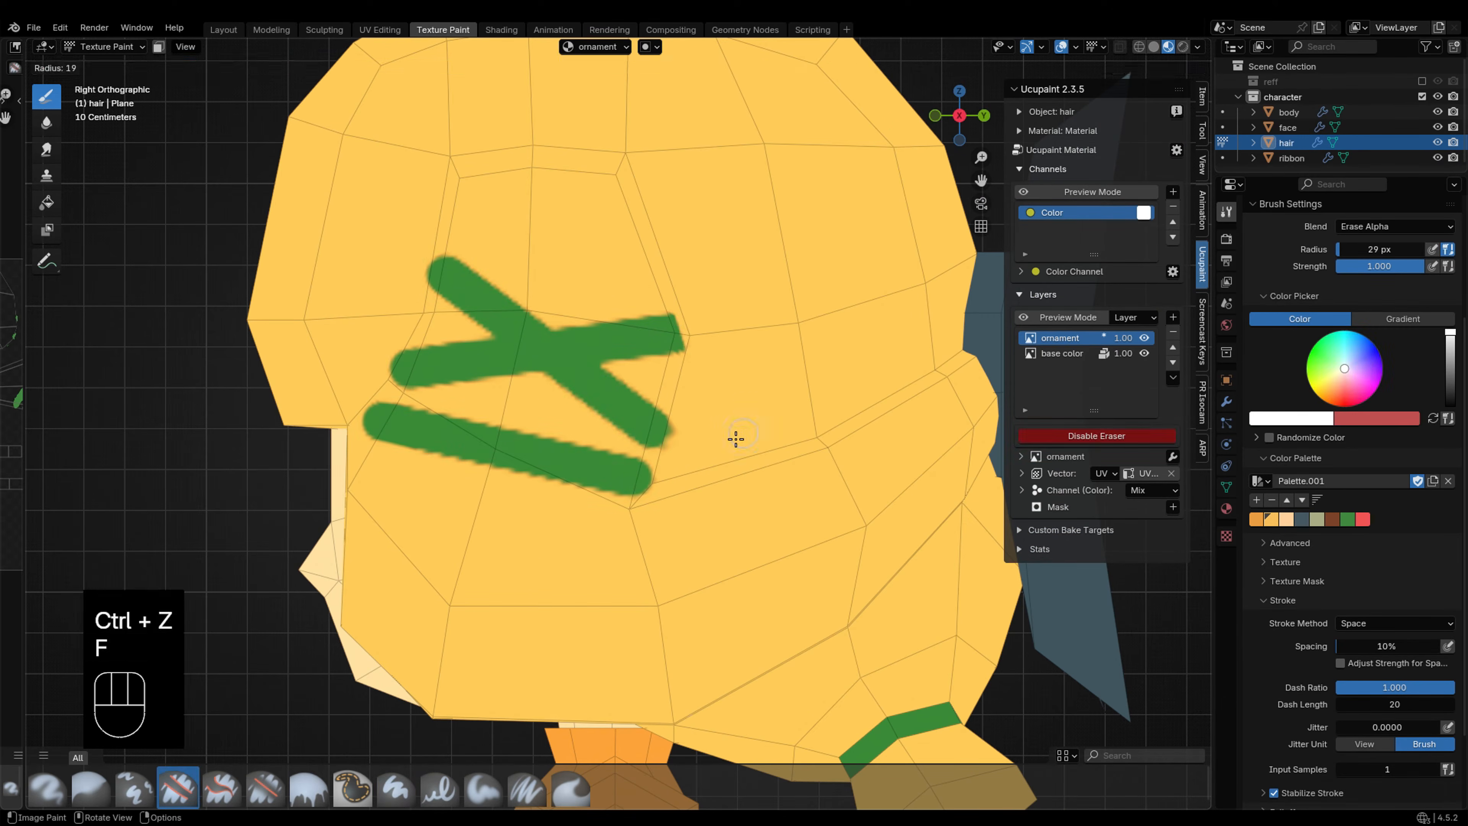
click(736, 438)
key(ctrl+z)
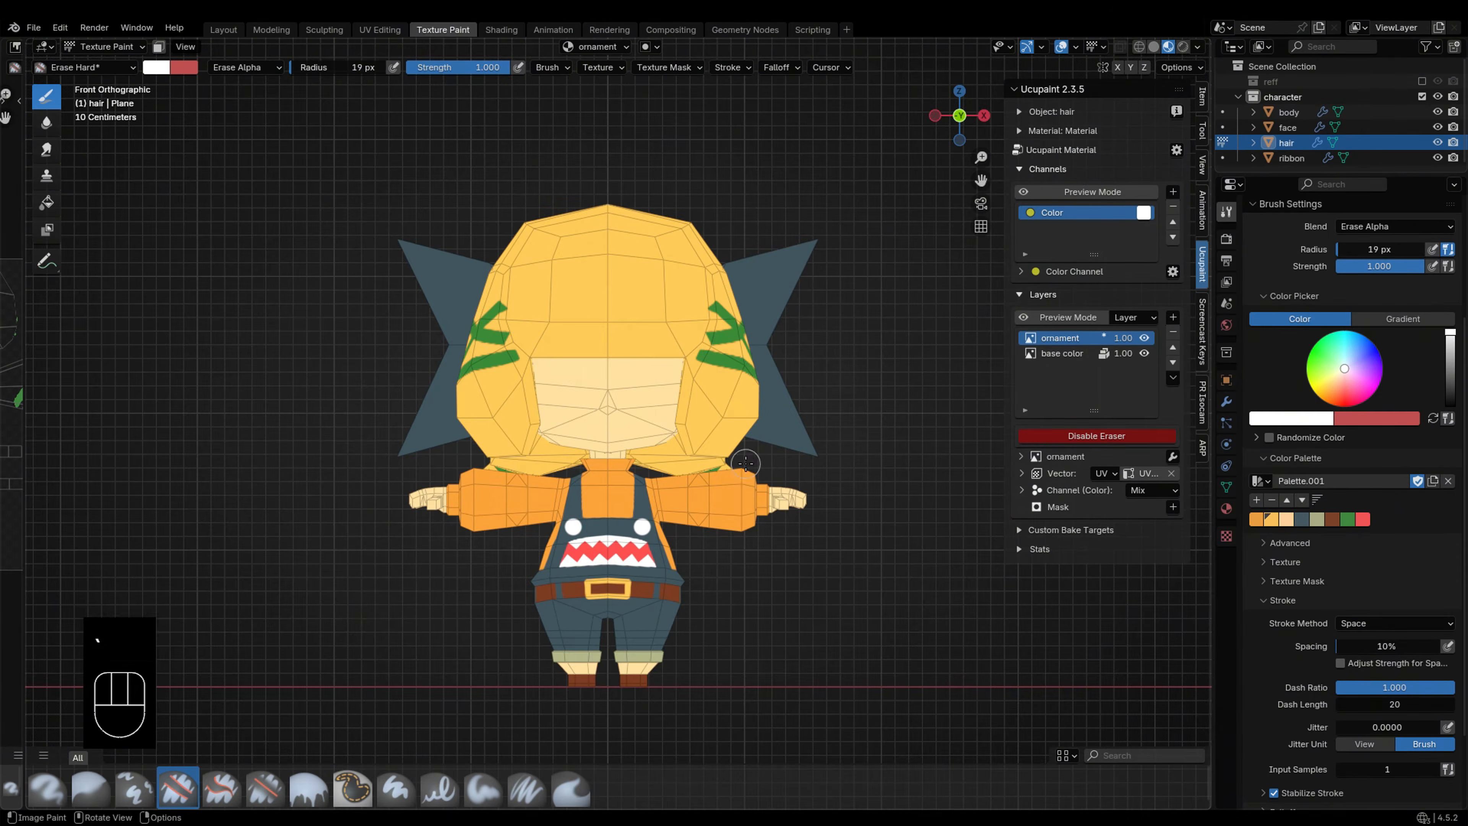
Step: Replace the two eyes above the body's mouth with smaller white 33 px dots using the Drag Dot stroke method
scroll(607, 579, up, 5)
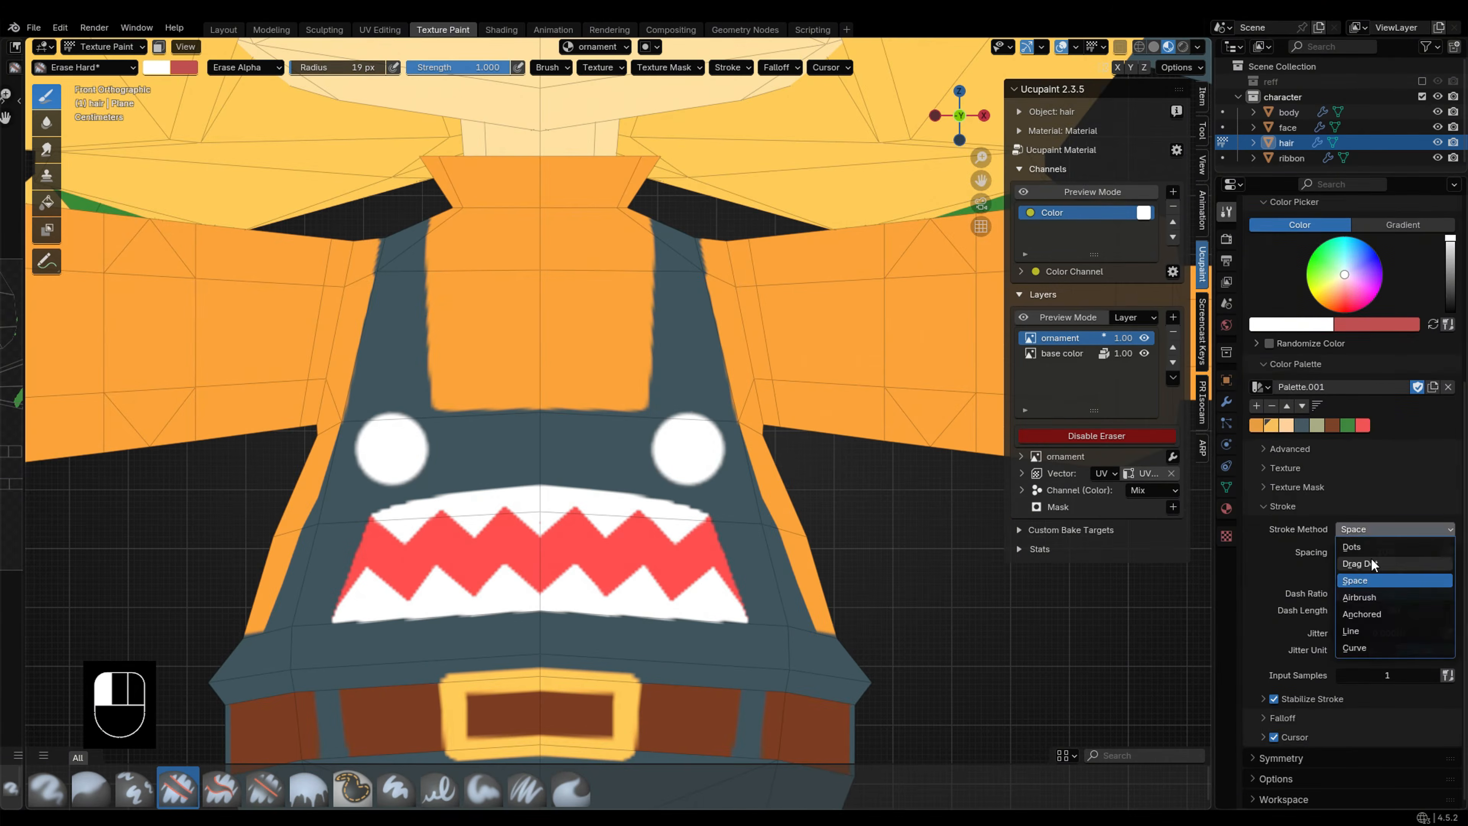
scroll(1288, 680, down, 2)
key(alt+q)
mouse_move(705, 433)
mouse_down()
mouse_move(646, 460)
mouse_move(693, 456)
mouse_up()
key(grave)
key(f)
key(f)
key(BackSpace)
click(156, 67)
scroll(544, 459, down, 6)
key(grave)
key(grave)
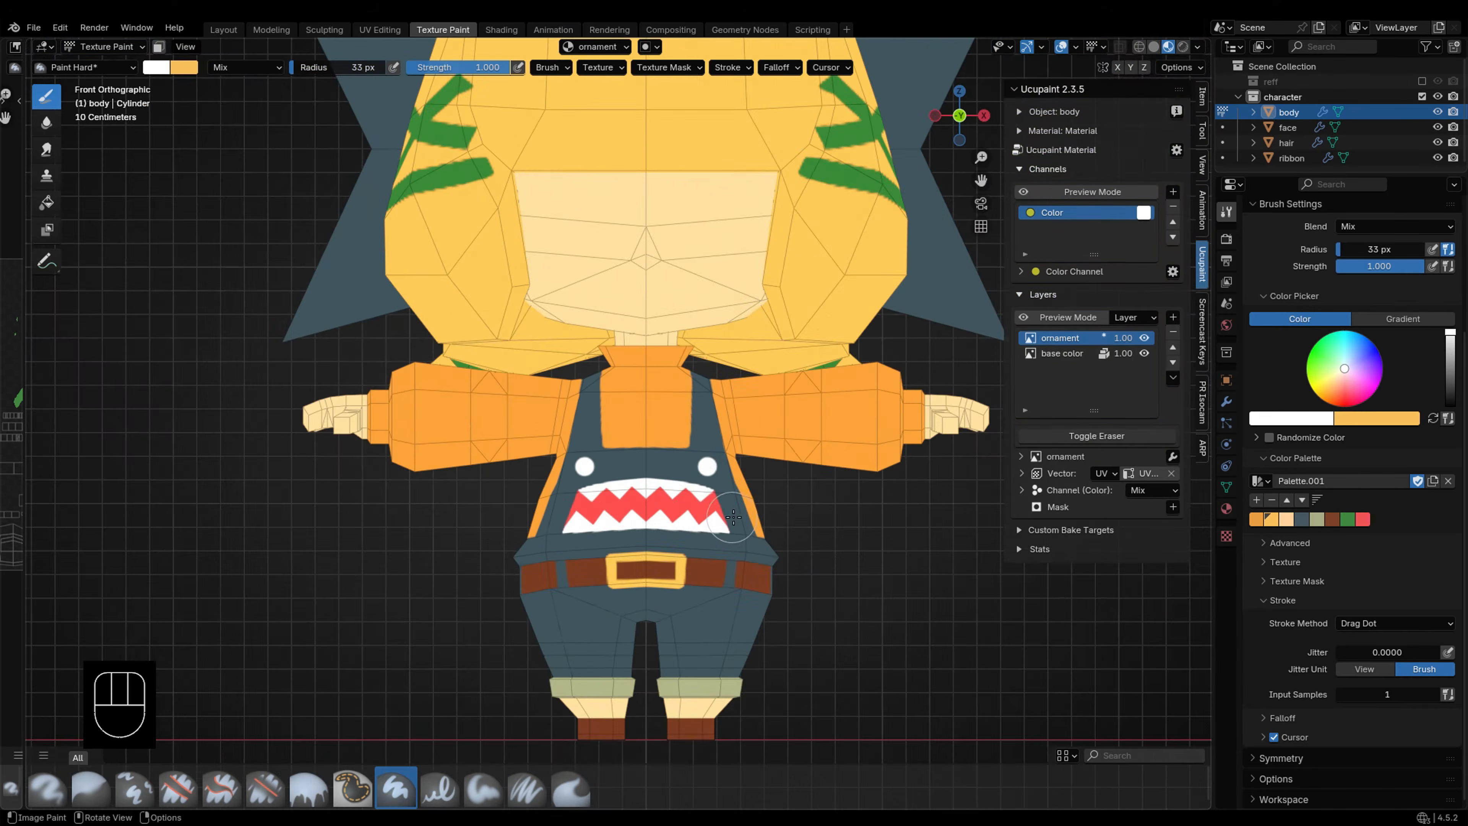
Step: Add a new 512 px image layer named "shadow" above the body's ornament layer
key(KP_1)
click(1173, 317)
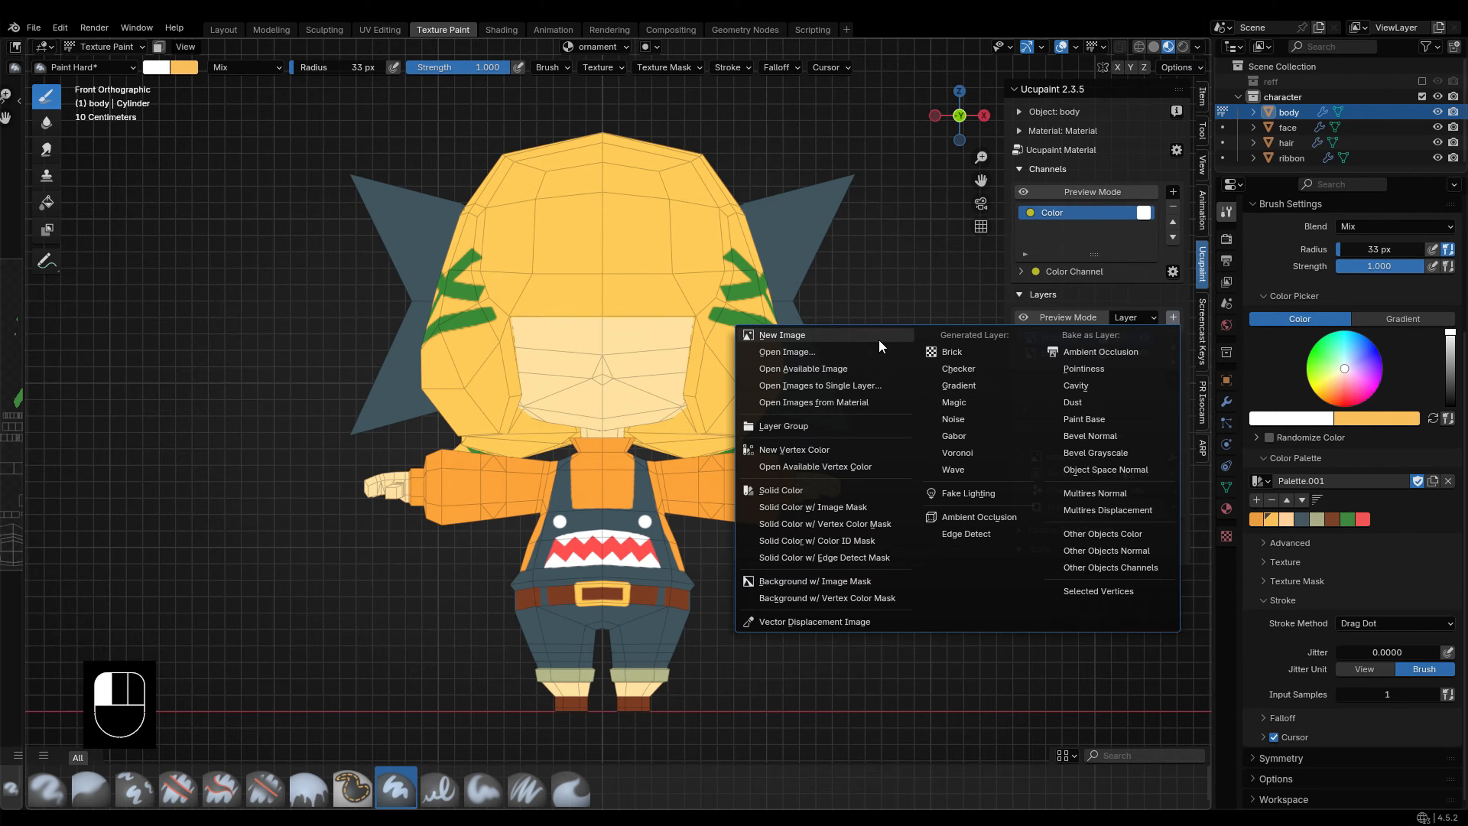
click(879, 338)
text(sa)
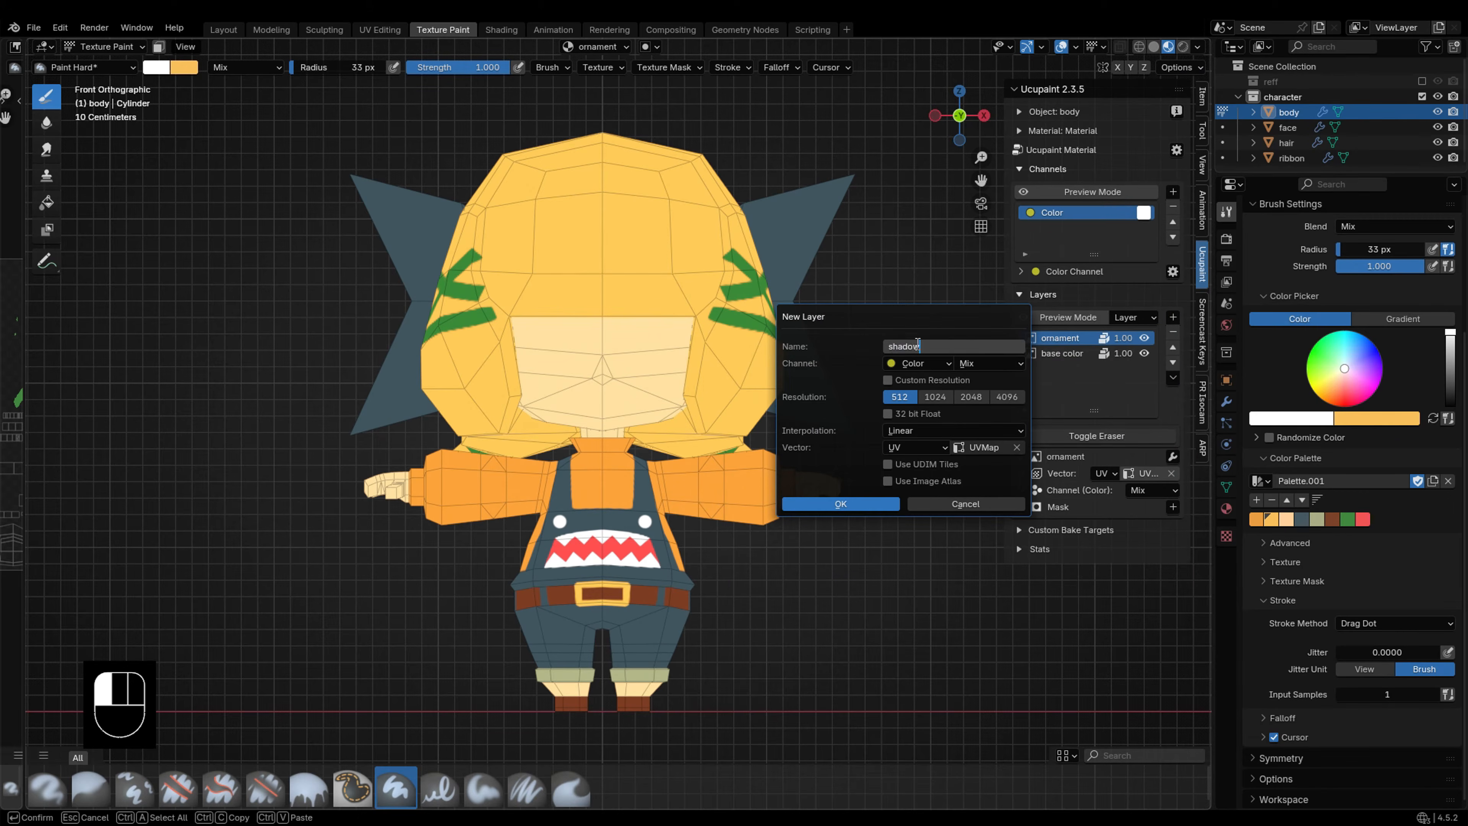
click(849, 504)
Step: Outline the belt buckle's inner opening with black straight lines using a 14 px Paint Soft brush
key(x)
click(156, 67)
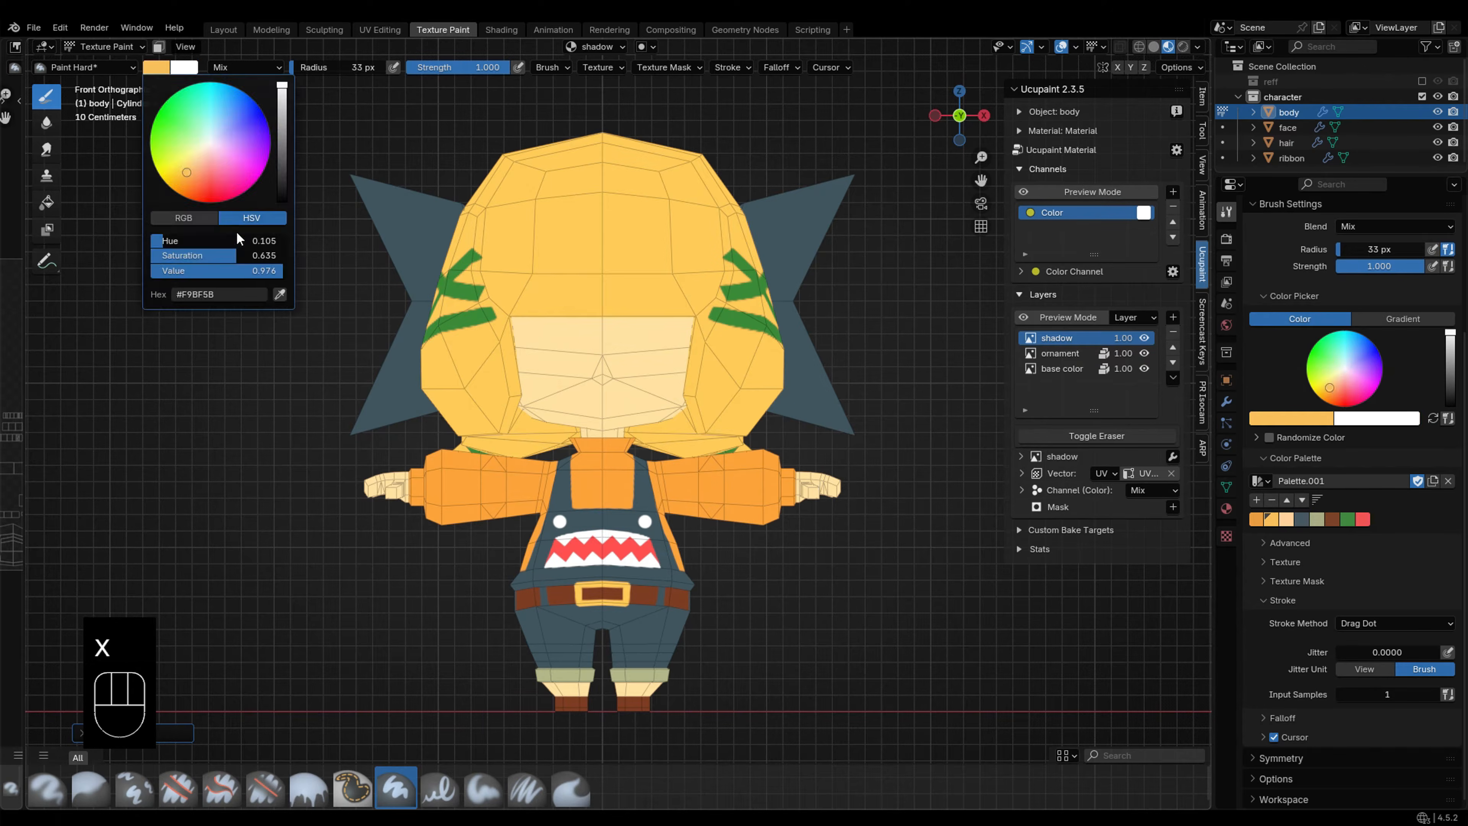
drag(237, 271, 139, 271)
key(alt+q)
shift+middle_drag(719, 647, 734, 498)
scroll(734, 498, up, 7)
mouse_move(751, 549)
shift+middle_down()
mouse_move(794, 446)
mouse_move(767, 499)
shift+middle_up()
key(f)
click(753, 505)
click(484, 788)
click(160, 67)
drag(243, 271, 139, 271)
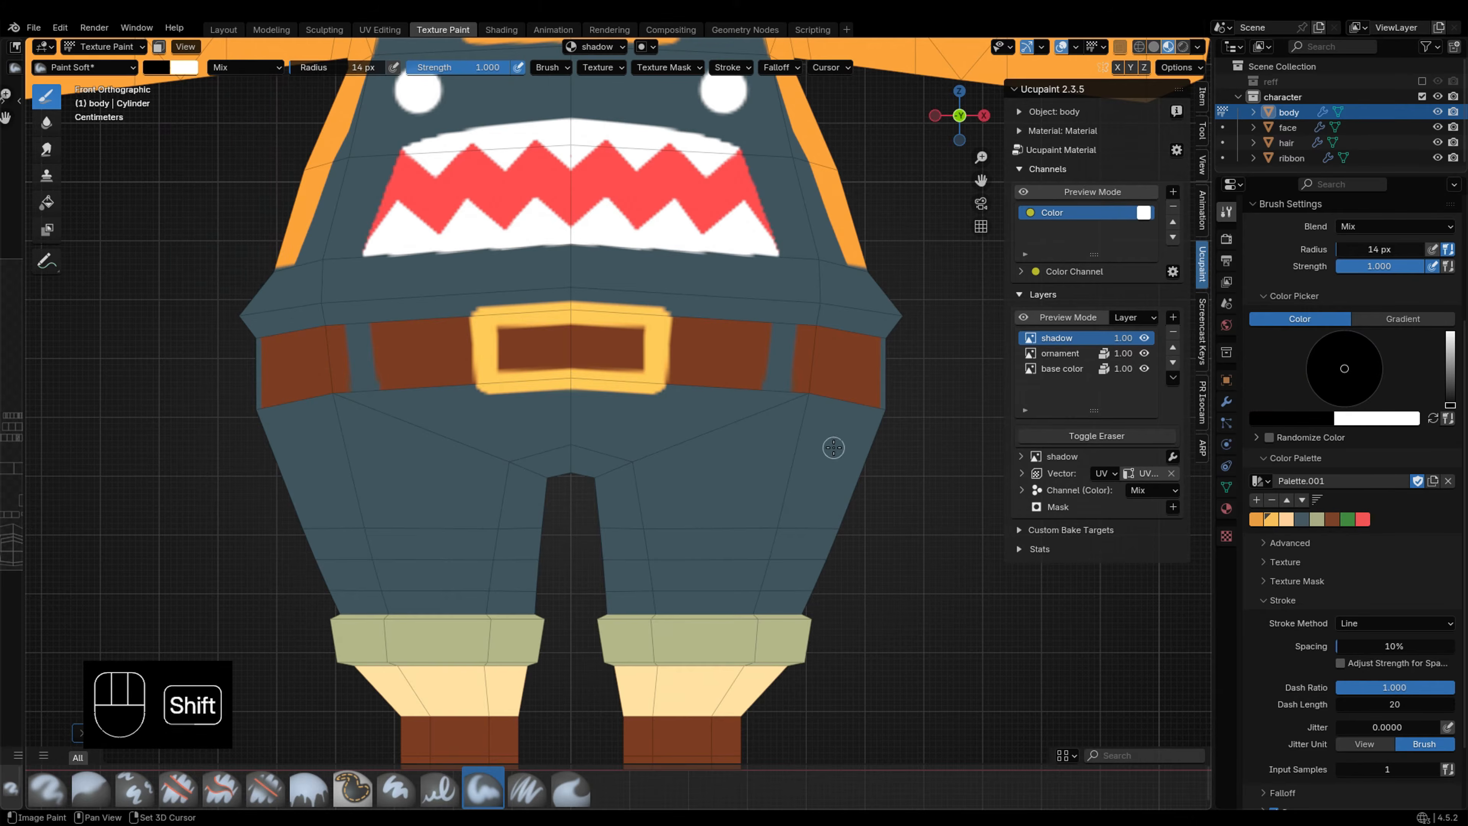
shift+middle_drag(788, 418, 768, 446)
scroll(768, 446, up, 1)
scroll(746, 431, up, 2)
shift+middle_drag(399, 488, 462, 479)
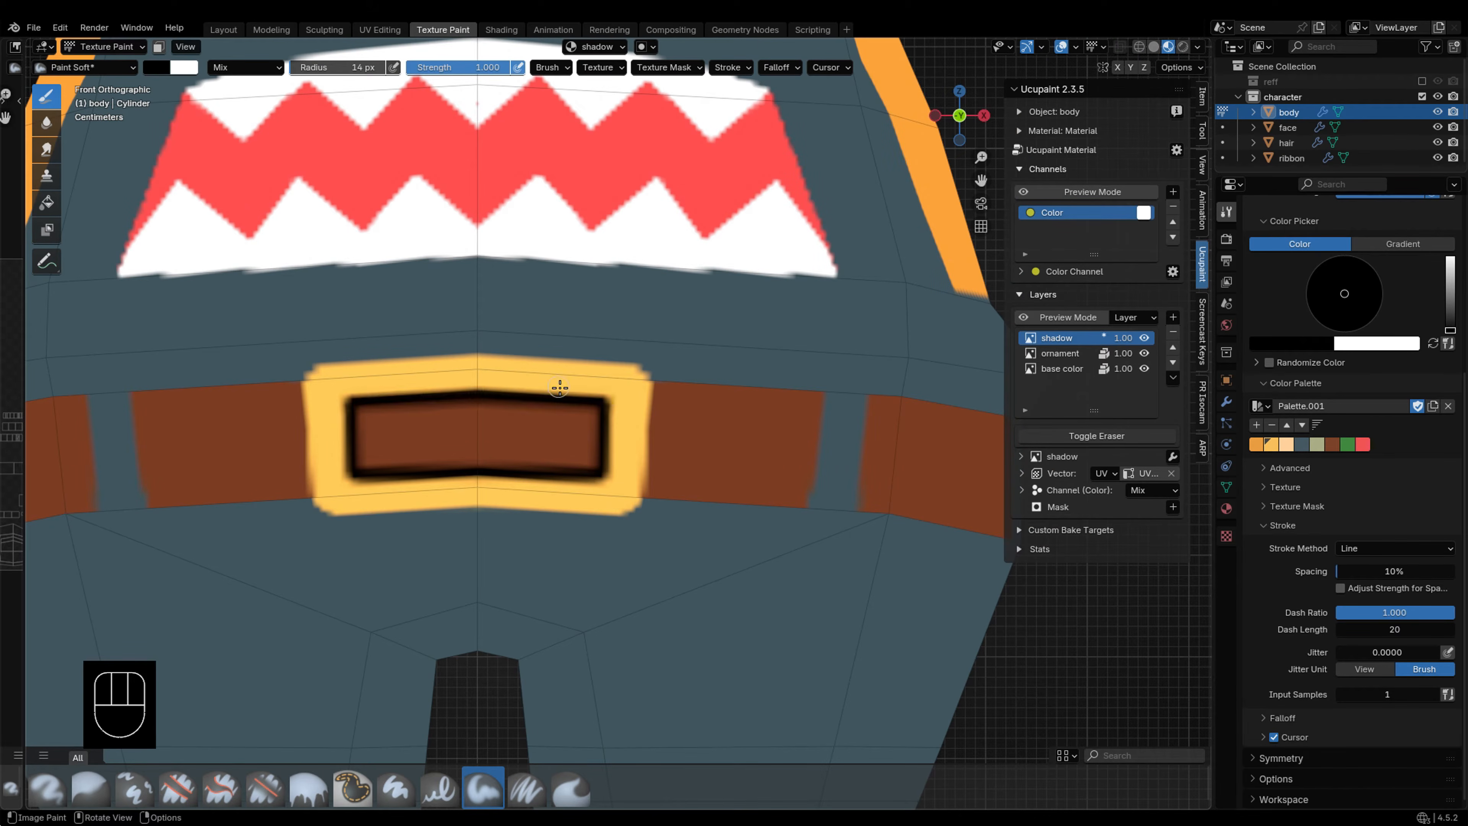
Step: Set the shadow layer to Soft Light at 0.60 opacity and shade around the buckle's outer edge
click(1166, 492)
click(1162, 407)
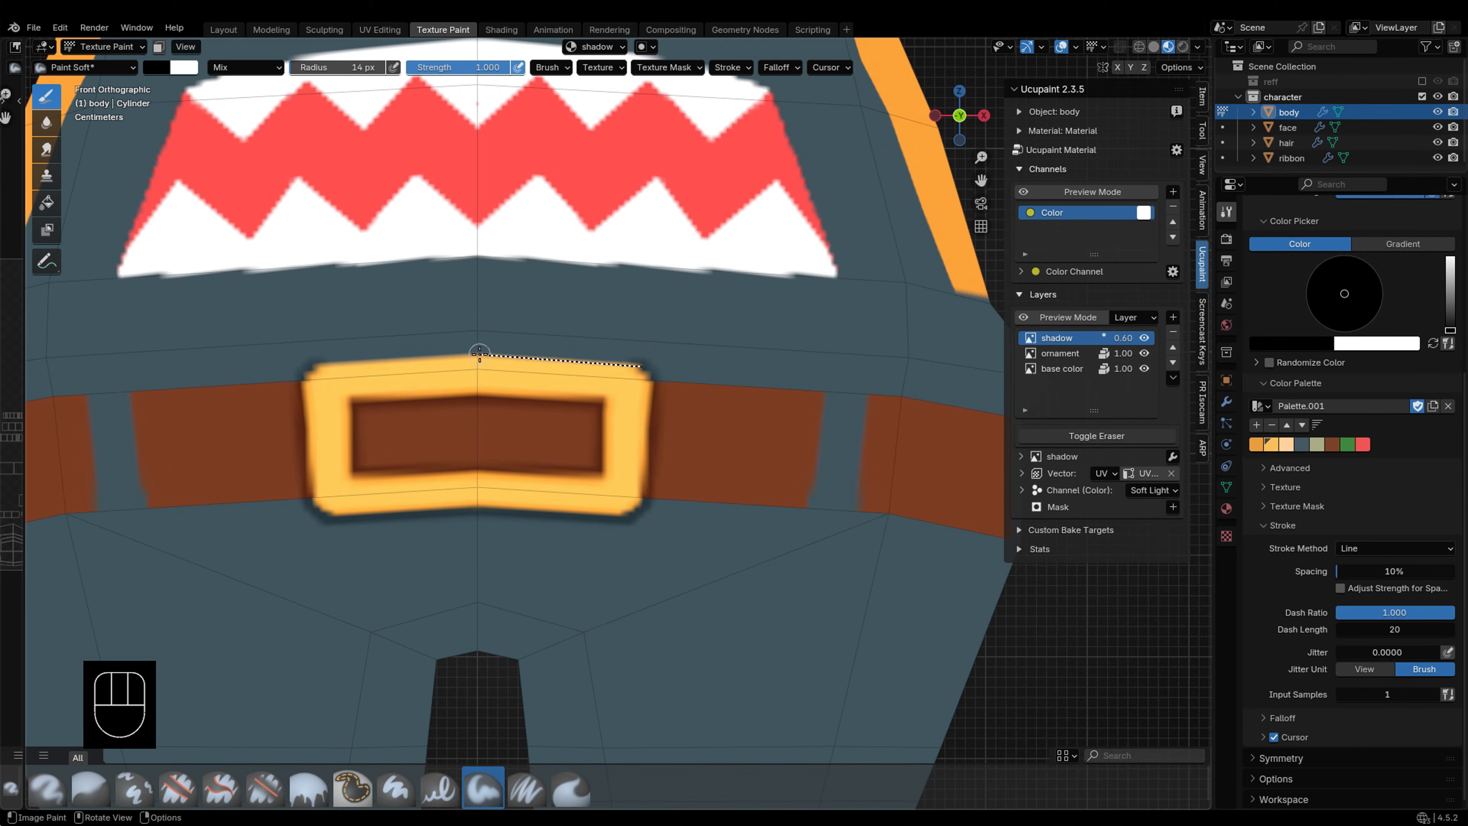
drag(480, 353, 480, 353)
Step: Shade along the belt's upper and lower edges beside the buckle with 14 px soft black lines
shift+middle_drag(680, 446, 518, 488)
mouse_move(700, 527)
middle_down()
mouse_move(492, 499)
mouse_move(806, 472)
mouse_move(672, 383)
mouse_move(833, 504)
middle_up()
drag(509, 364, 836, 383)
middle_drag(836, 383, 491, 440)
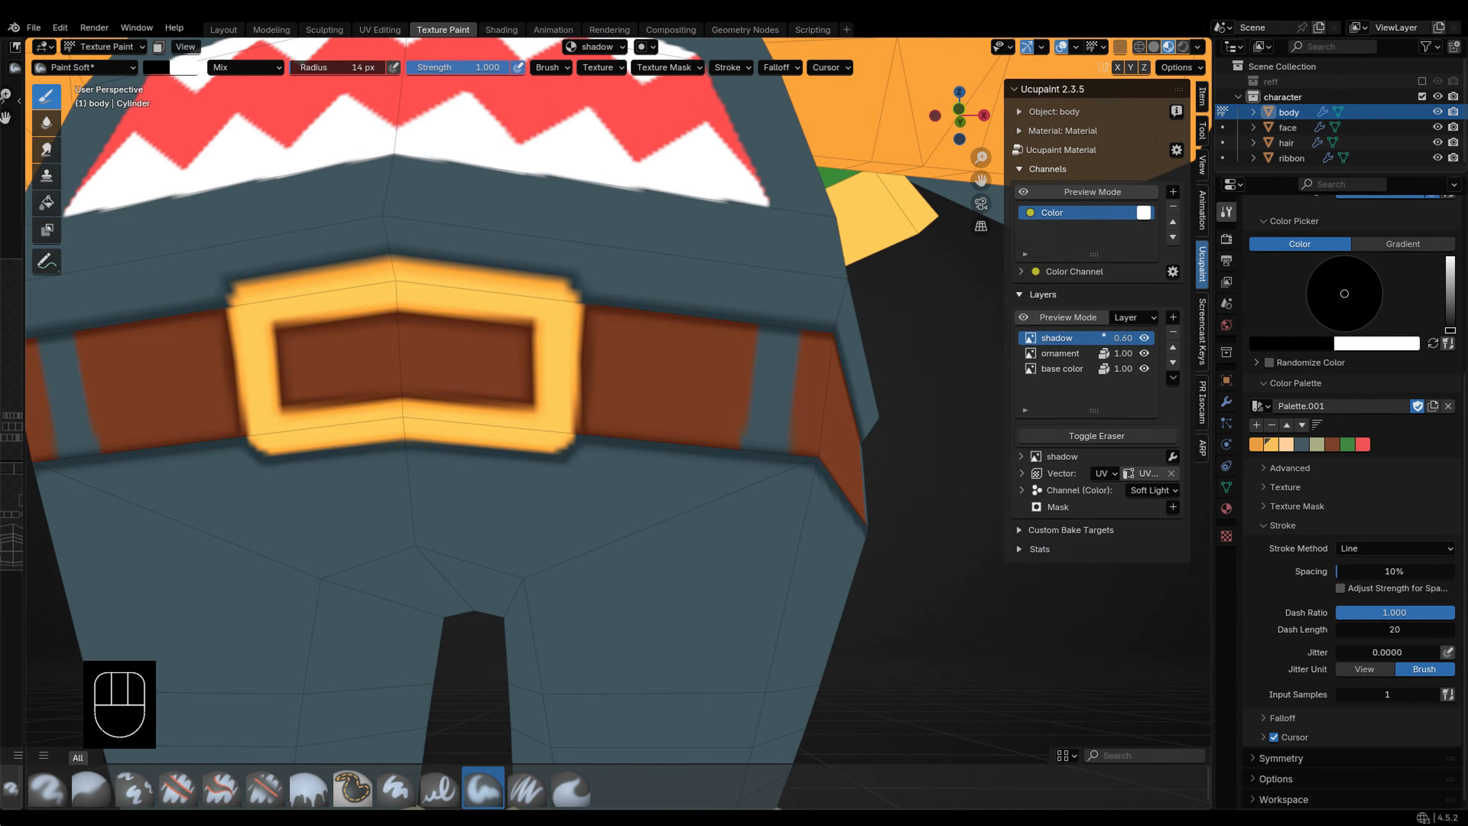
Step: Deepen the shadow beneath the buckle and the belt's lower edge with soft black lines using a 19 px brush
mouse_move(821, 492)
middle_down()
mouse_move(694, 544)
mouse_move(772, 515)
mouse_move(757, 550)
middle_up()
drag(721, 361, 706, 489)
key(f)
drag(260, 488, 547, 479)
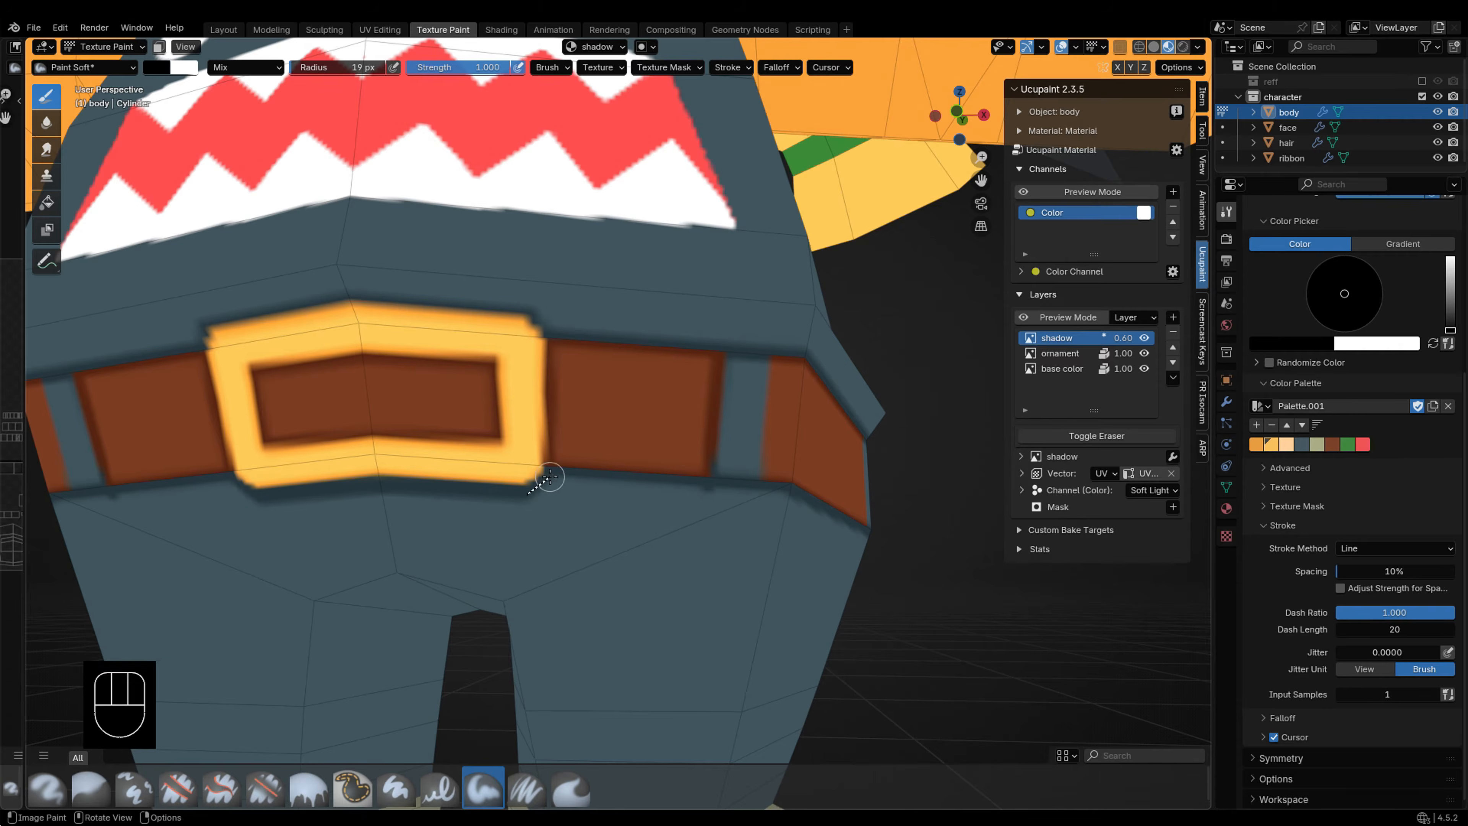
mouse_move(601, 463)
middle_down()
mouse_move(488, 423)
mouse_move(405, 440)
middle_up()
key(ctrl+z)
drag(538, 532, 681, 507)
key(ctrl+z)
Step: Shade the side edges of the belt panels around the front belt loop and reduce the brush radius to 8 px
mouse_move(674, 507)
middle_down()
mouse_move(541, 318)
mouse_move(439, 348)
mouse_move(520, 359)
middle_up()
scroll(553, 340, up, 1)
drag(677, 313, 672, 428)
middle_drag(809, 457, 521, 474)
key(f)
mouse_move(764, 478)
middle_down()
mouse_move(605, 412)
mouse_move(524, 295)
mouse_move(787, 460)
mouse_move(879, 460)
mouse_move(671, 501)
mouse_move(728, 492)
middle_up()
click(583, 423)
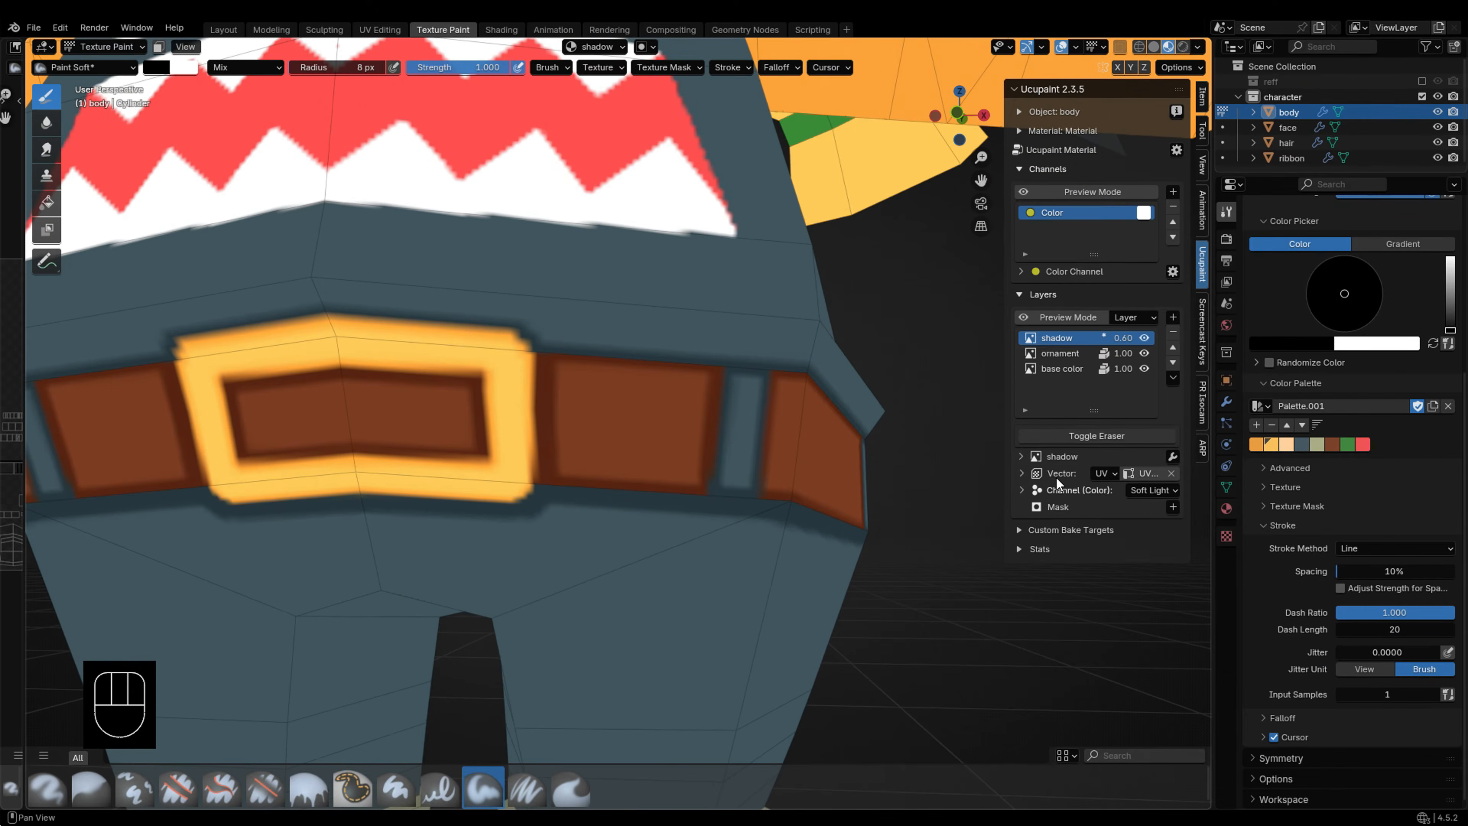
Step: Erase the shadow over the front belt loop's lower end and outline that end in black with a 12 px soft brush
key(e)
scroll(723, 474, up, 2)
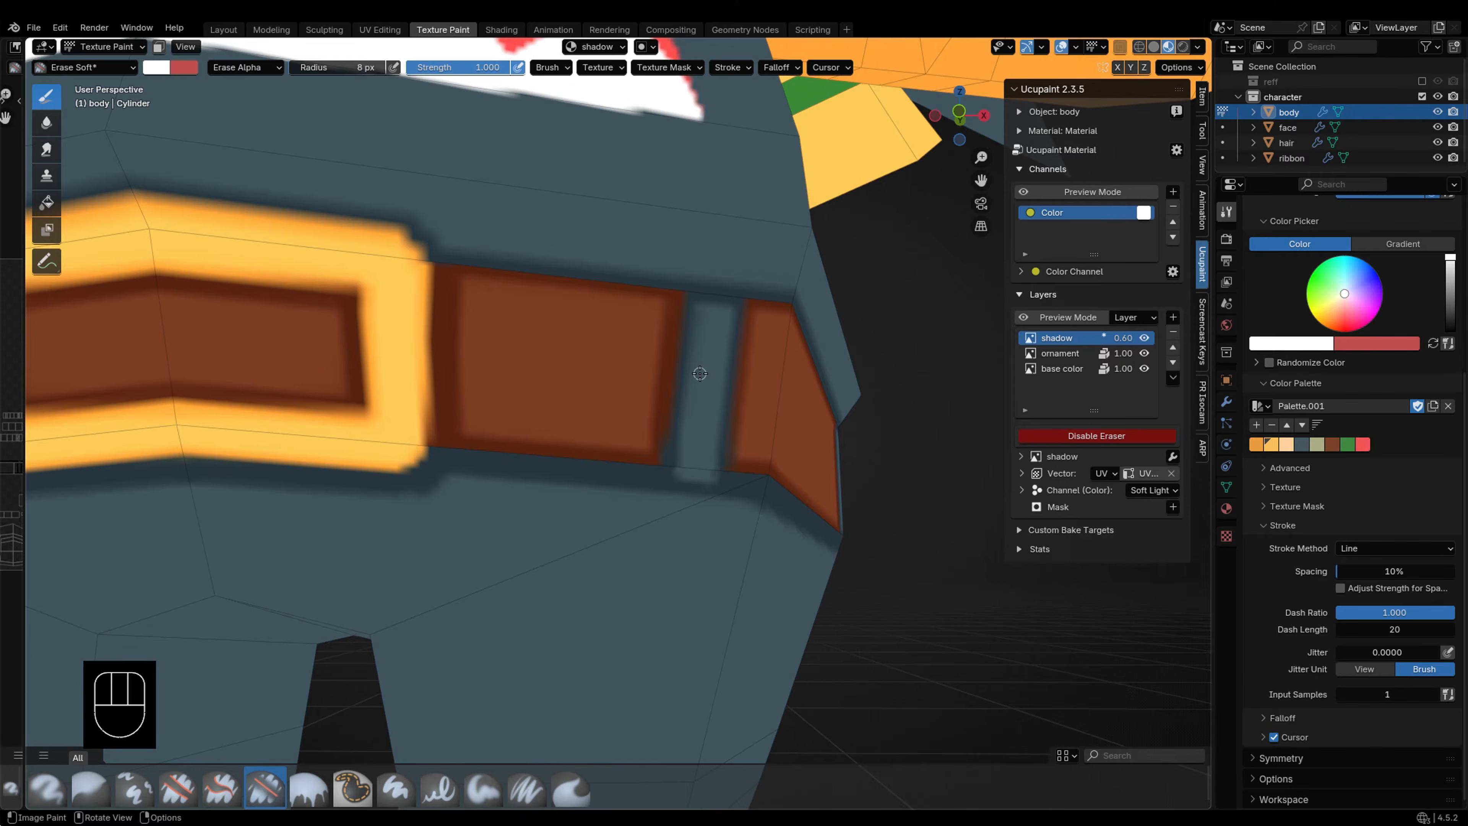
key(x)
mouse_move(699, 373)
middle_down()
mouse_move(697, 451)
mouse_move(722, 454)
middle_up()
click(1038, 436)
middle_drag(823, 435, 837, 489)
click(1057, 438)
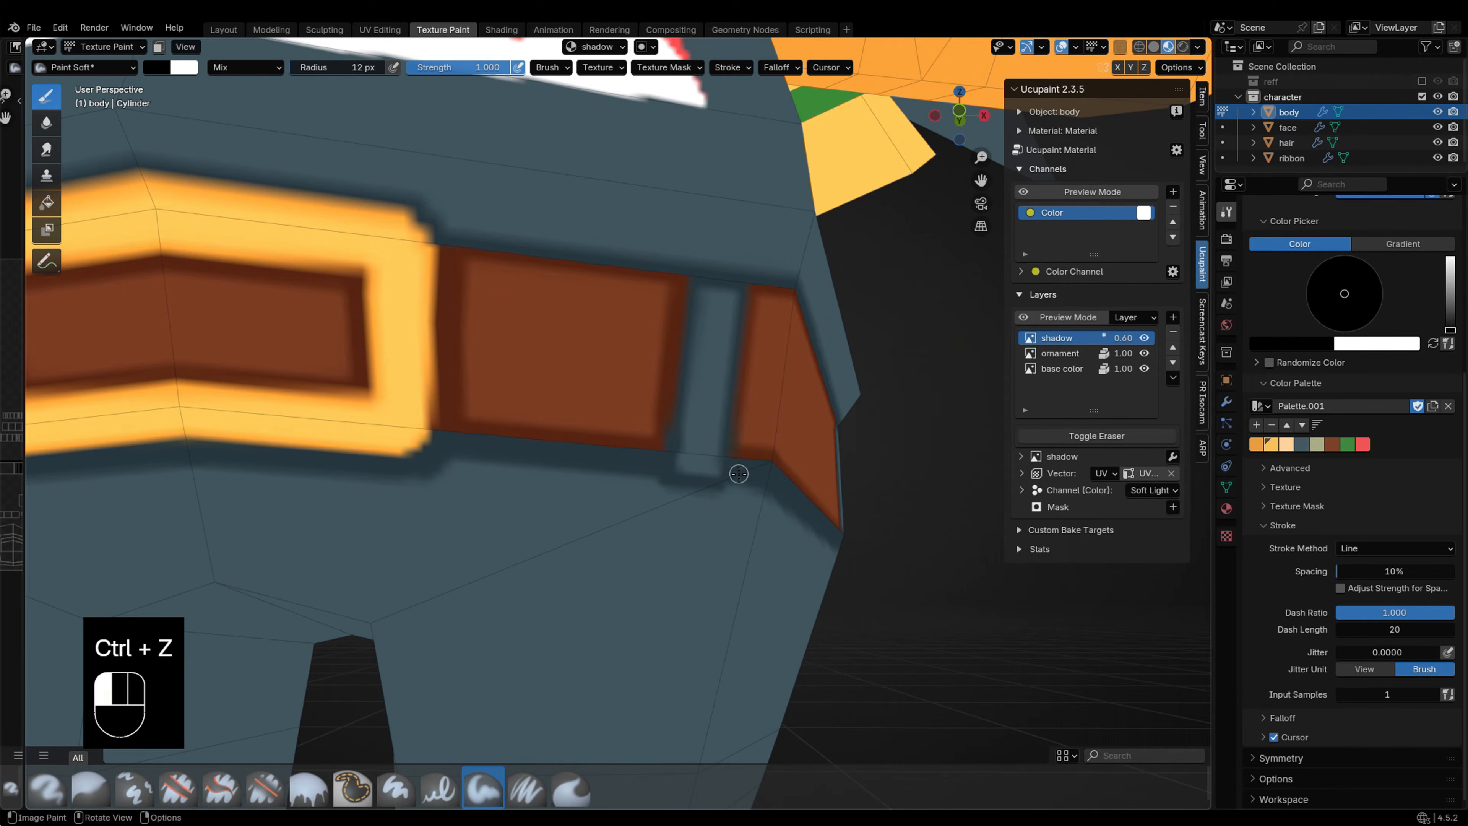
mouse_move(780, 458)
middle_down()
mouse_move(729, 465)
mouse_move(772, 513)
middle_up()
scroll(713, 501, down, 6)
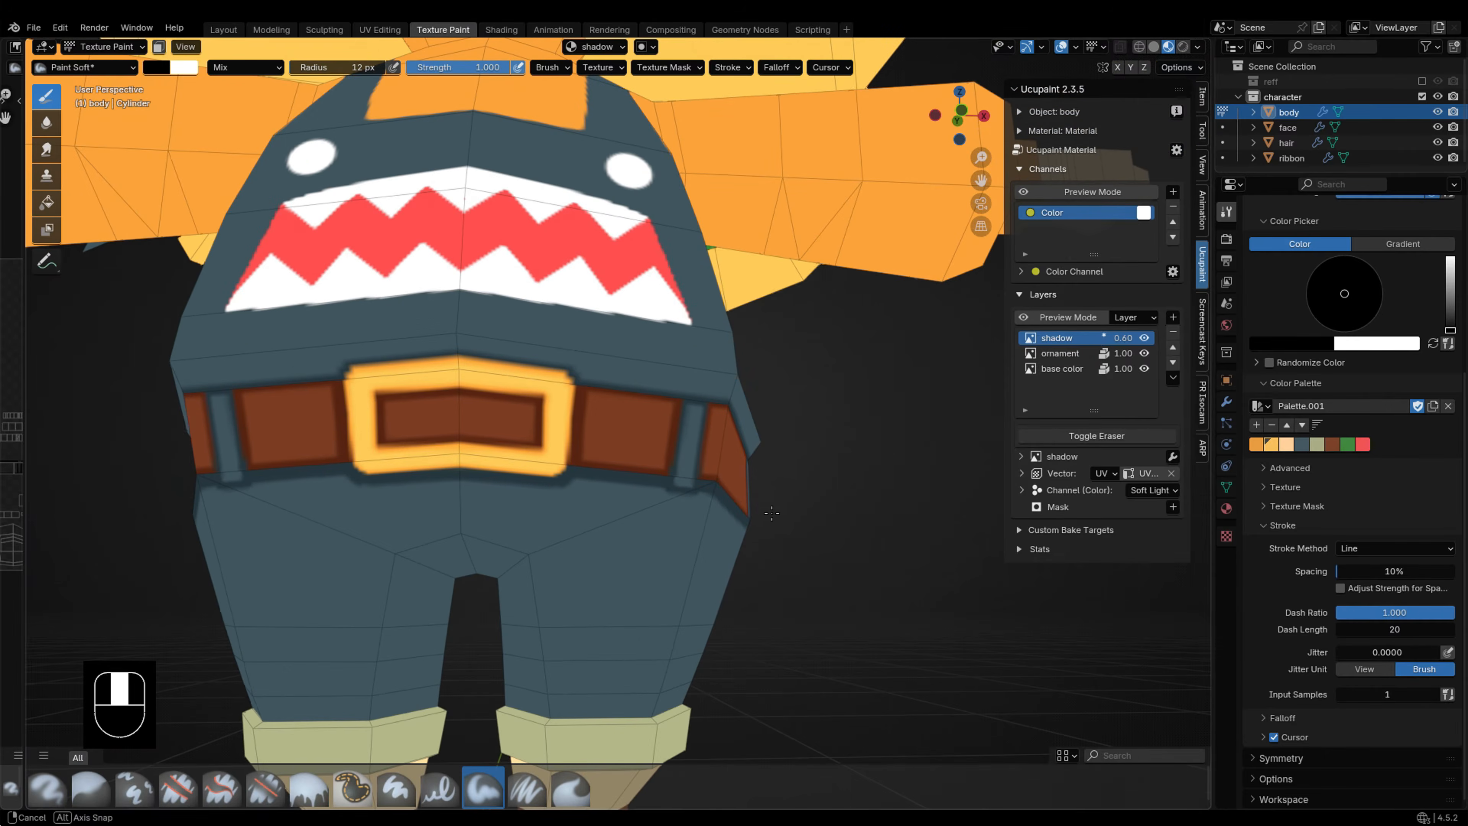
Step: Clean the shadow off the front belt loop with the 12 px Erase Soft brush and darken the adjoining belt panel's corners
scroll(708, 516, up, 5)
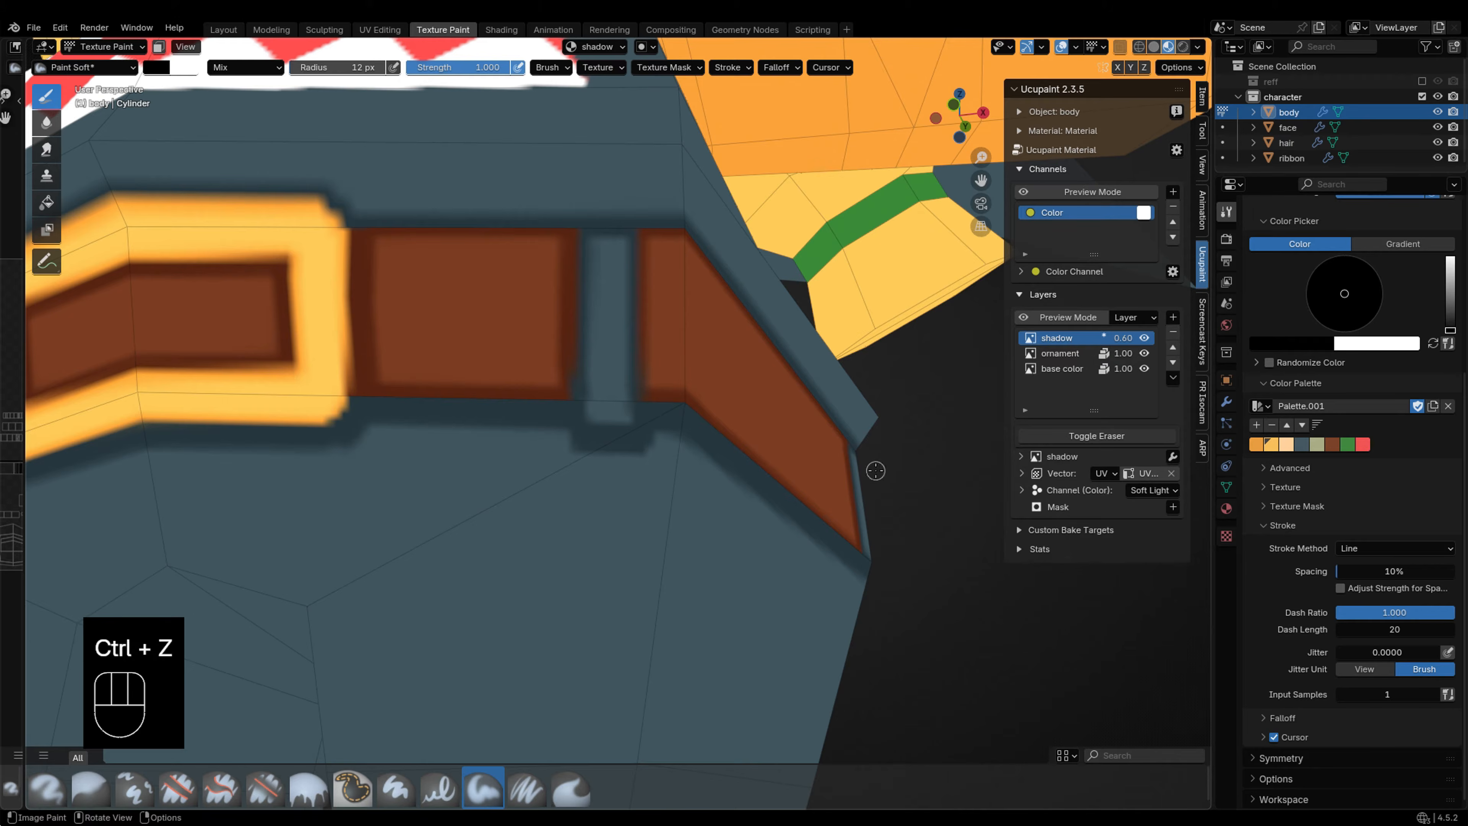
key(e)
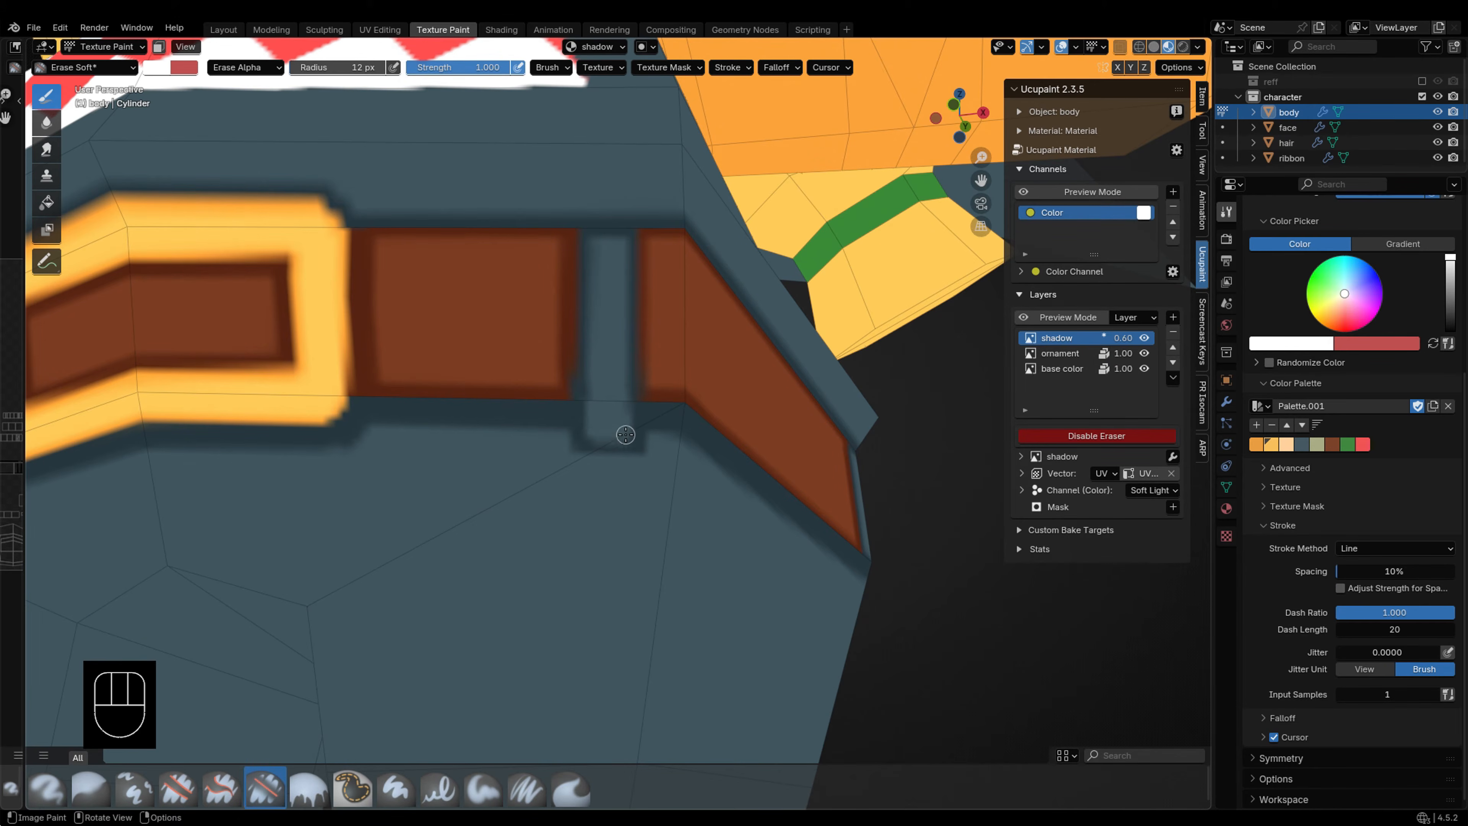
shift+middle_drag(580, 211, 580, 365)
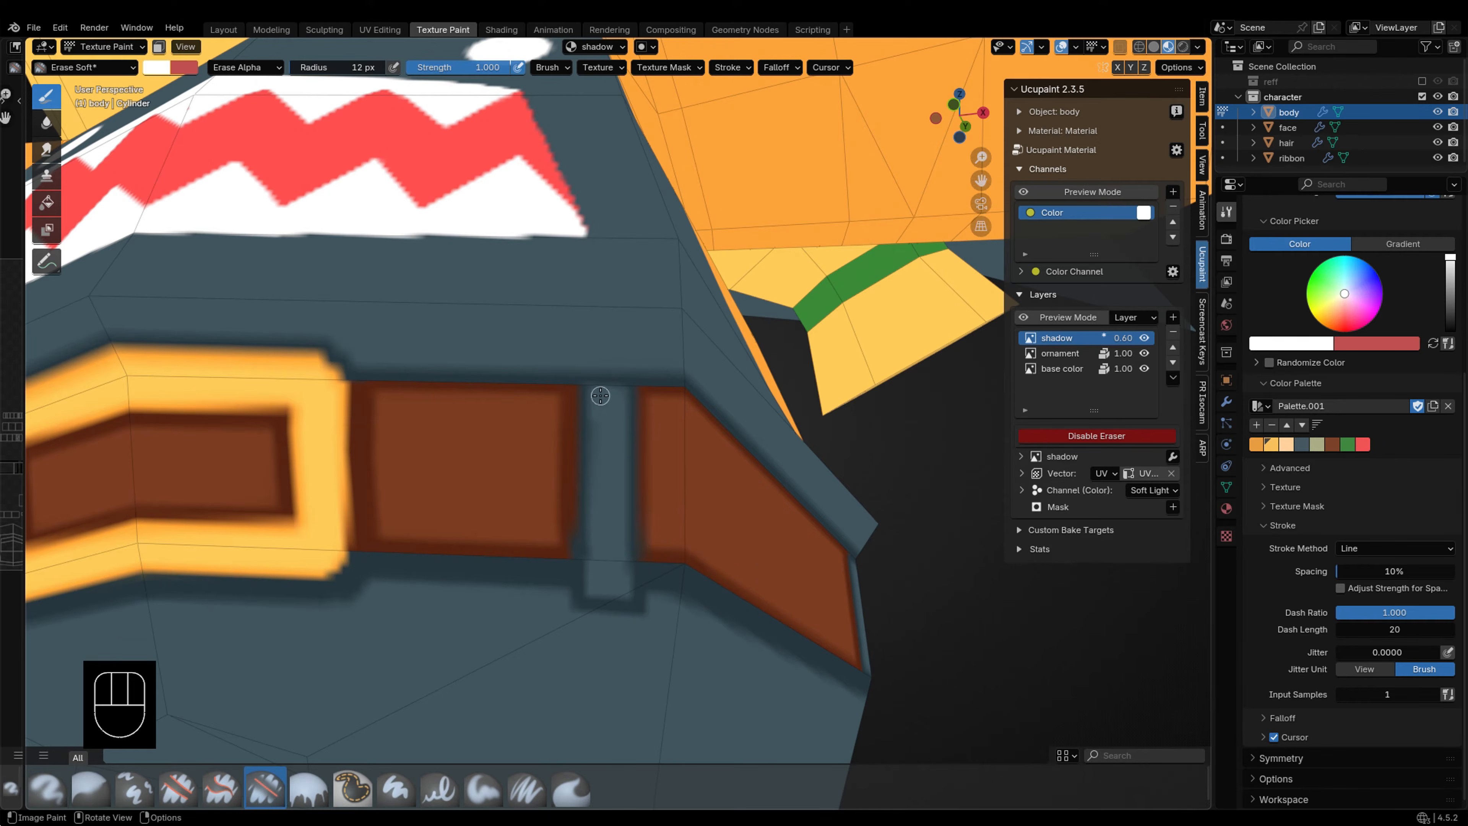
key(ctrl+z)
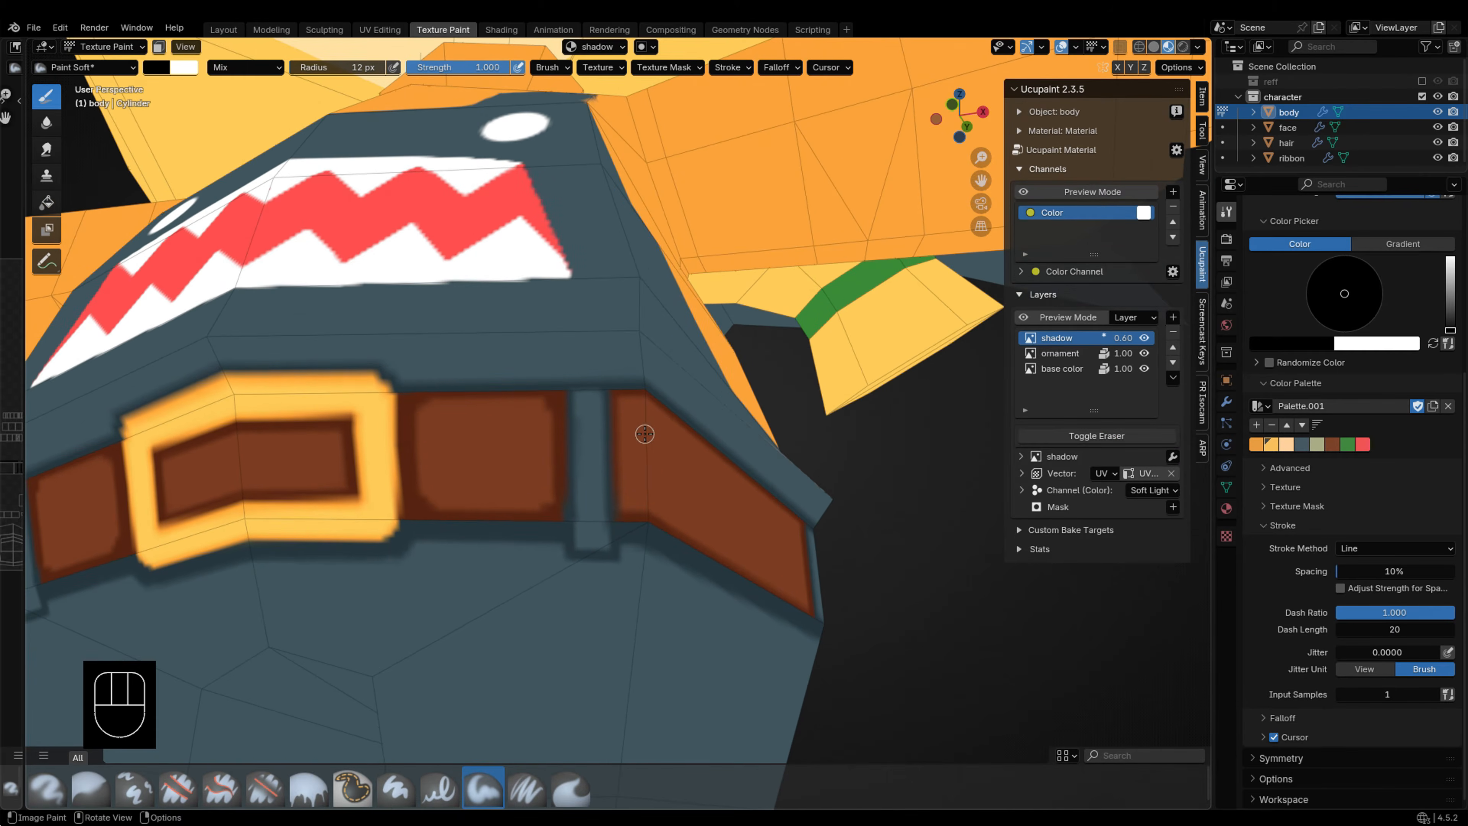
Step: Erase the belt shadow crossing the front belt loop's upper end with the 12 px Erase Soft brush
key(e)
scroll(585, 354, up, 1)
key(ctrl+z)
key(ctrl+shift+z)
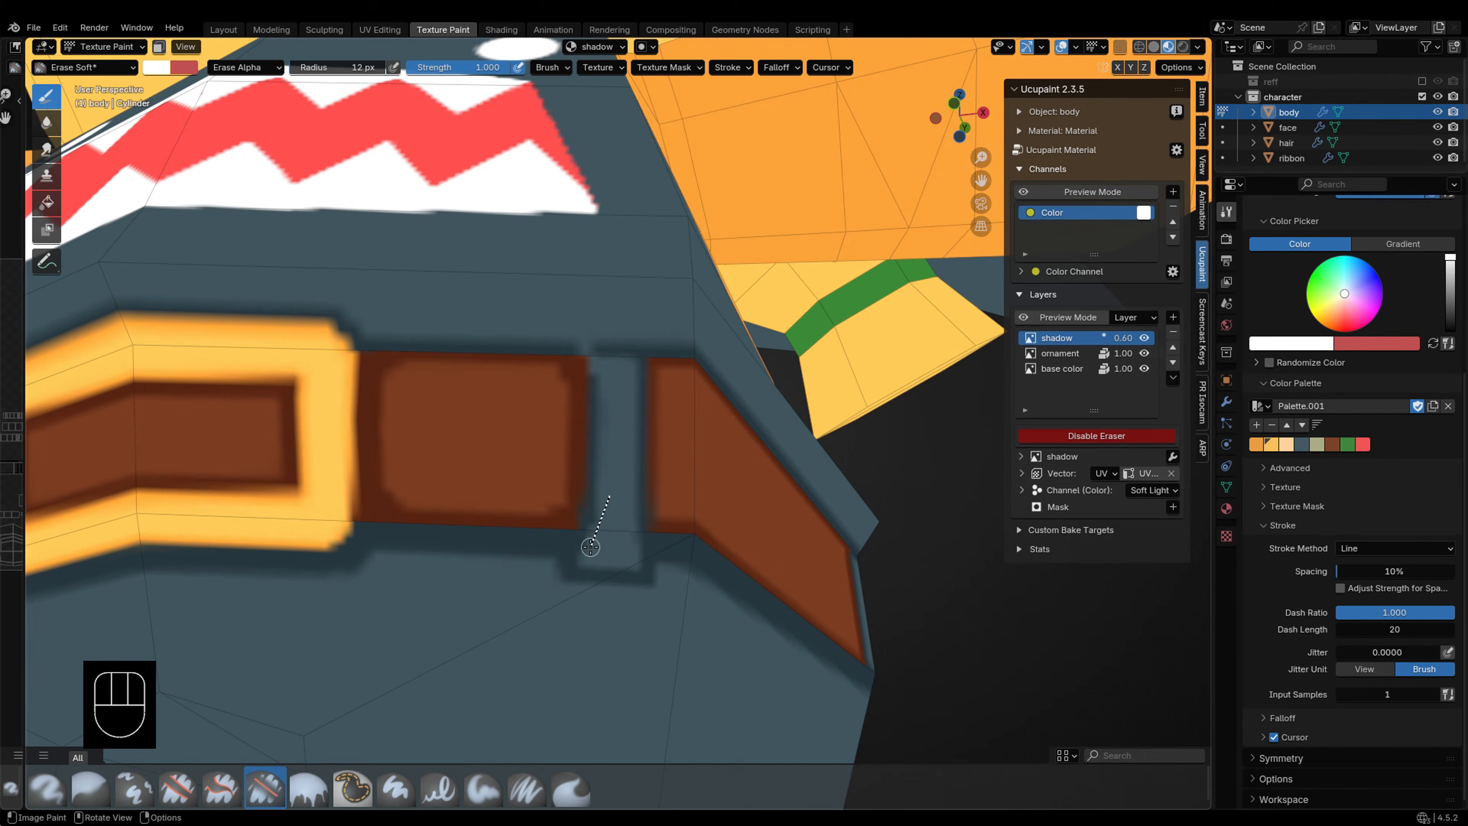
key(ctrl+z)
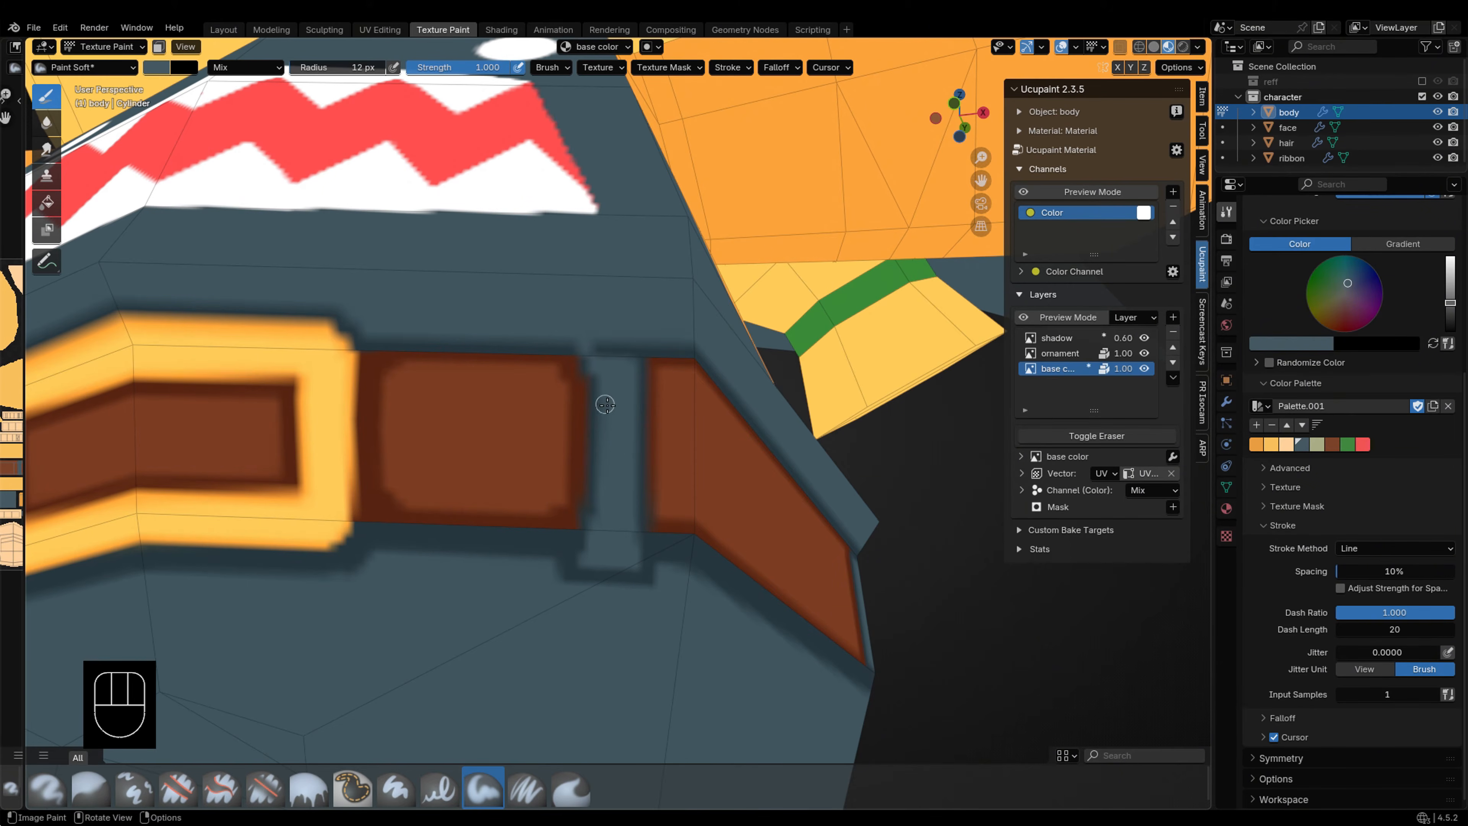
Step: Make the shadow layer active again and restore black as the paint color
click(1058, 338)
key(x)
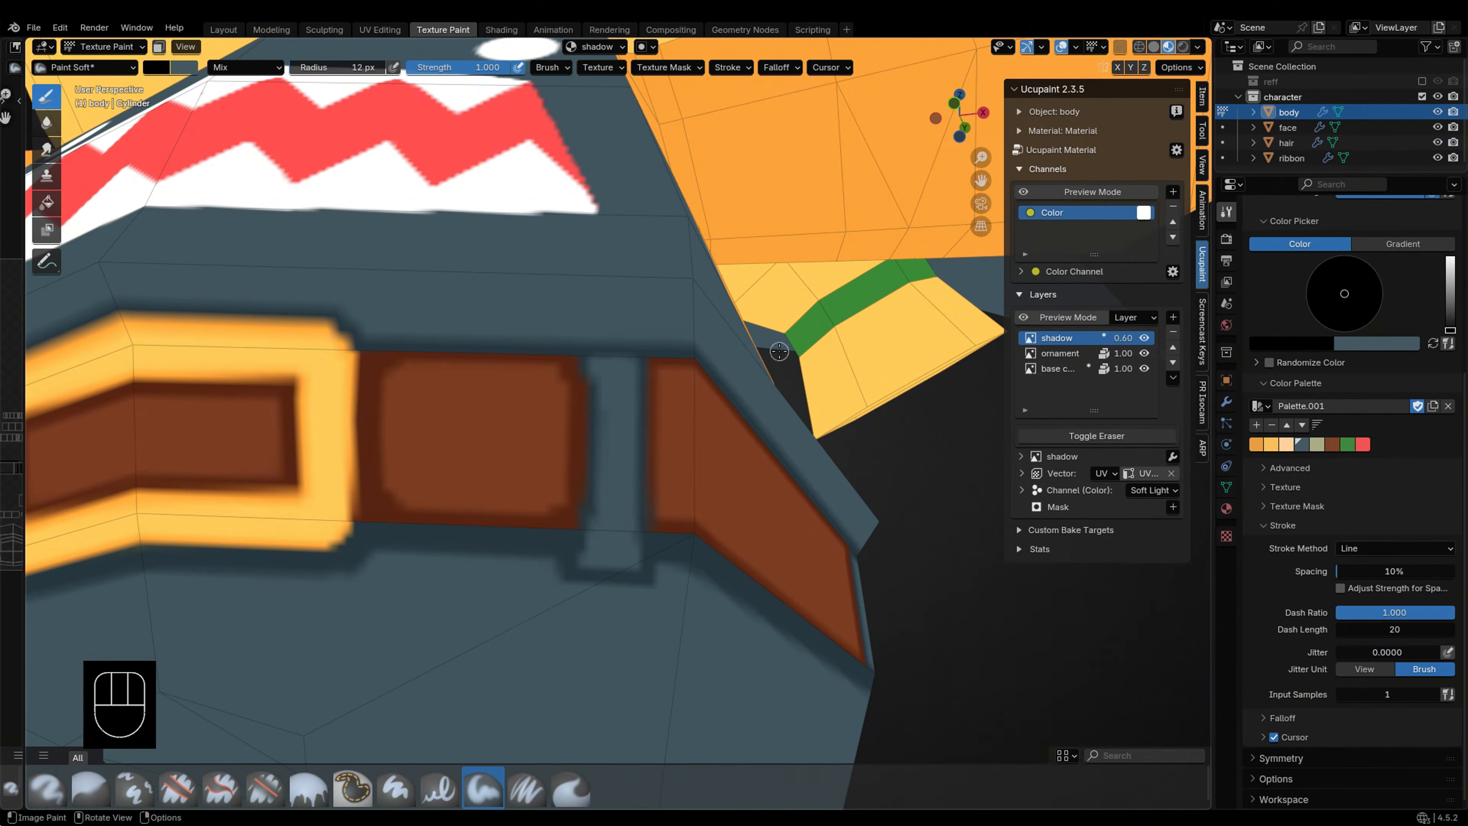
key(x)
key(x)
Step: Round off the shaded corners of the belt panel beyond the front loop with 14 px soft black lines
scroll(485, 541, down, 5)
scroll(595, 587, up, 5)
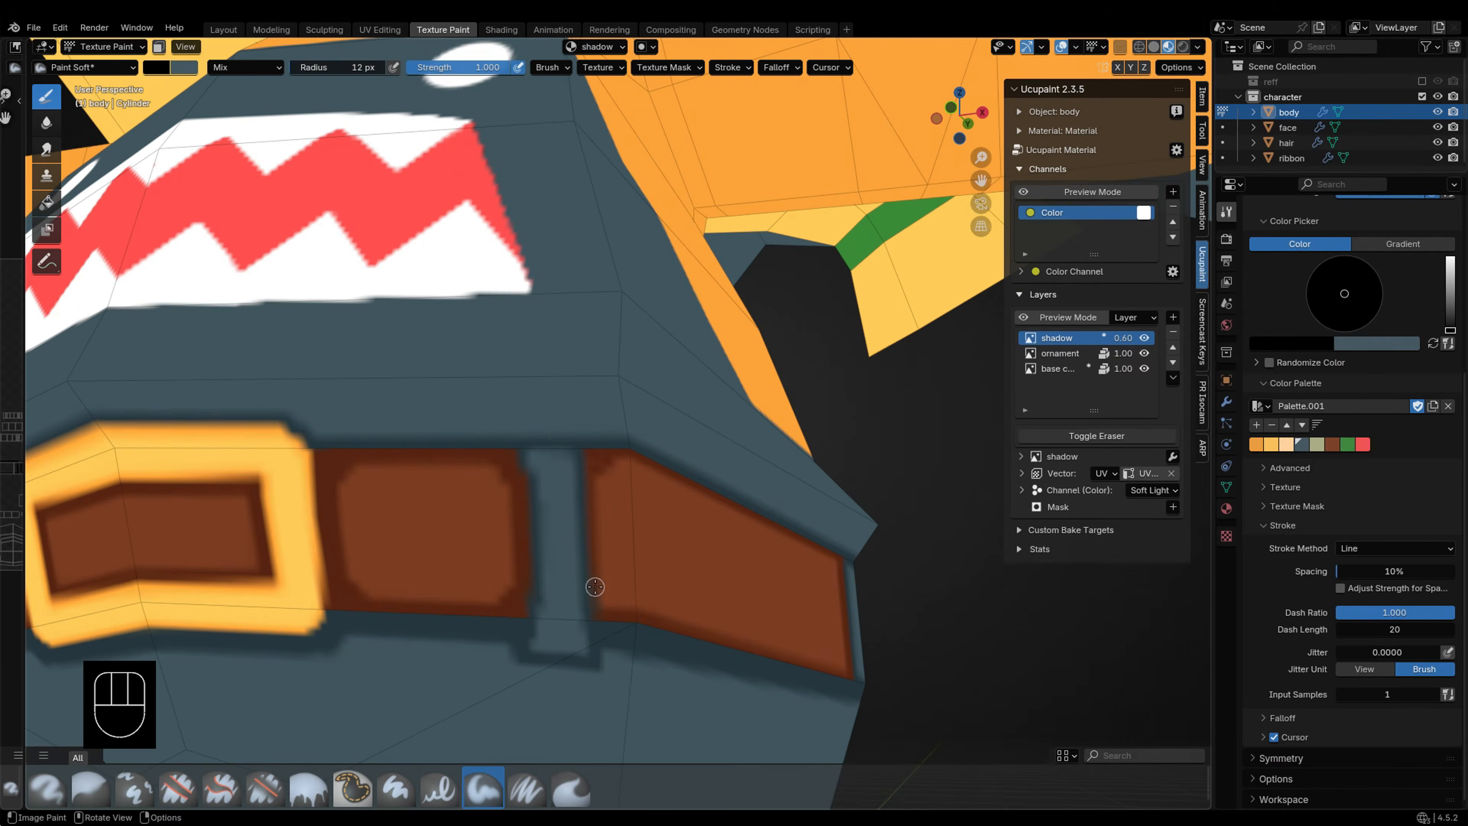
scroll(595, 587, down, 5)
key(f)
scroll(734, 505, up, 3)
scroll(485, 410, up, 2)
key(ctrl+z)
drag(632, 529, 660, 564)
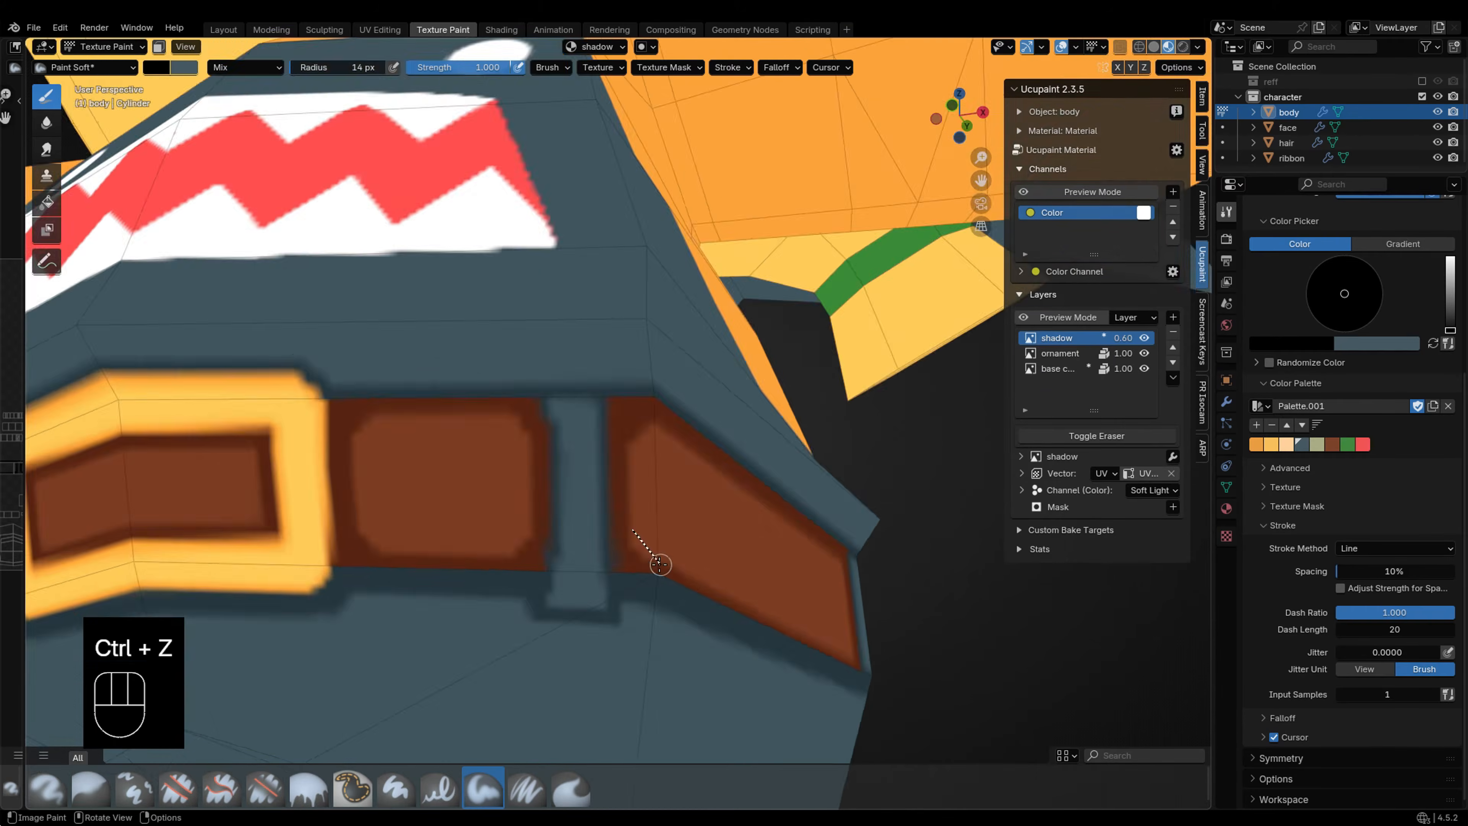
middle_drag(660, 564, 704, 590)
drag(706, 591, 342, 574)
Step: Shade the edges of the belt panels around the character's side and back with 14 px soft black lines
middle_drag(694, 493, 652, 616)
middle_drag(610, 524, 715, 532)
drag(450, 638, 749, 615)
middle_drag(715, 533, 751, 550)
drag(640, 510, 793, 523)
mouse_move(905, 596)
middle_down()
mouse_move(862, 606)
mouse_move(810, 590)
middle_up()
drag(872, 585, 476, 578)
drag(473, 577, 463, 488)
mouse_move(463, 489)
middle_down()
mouse_move(653, 479)
mouse_move(623, 394)
middle_up()
Step: Erase the shadow over the side belt loop with the 14 px Erase Soft brush and outline its lower end
key(e)
middle_drag(667, 593, 623, 528)
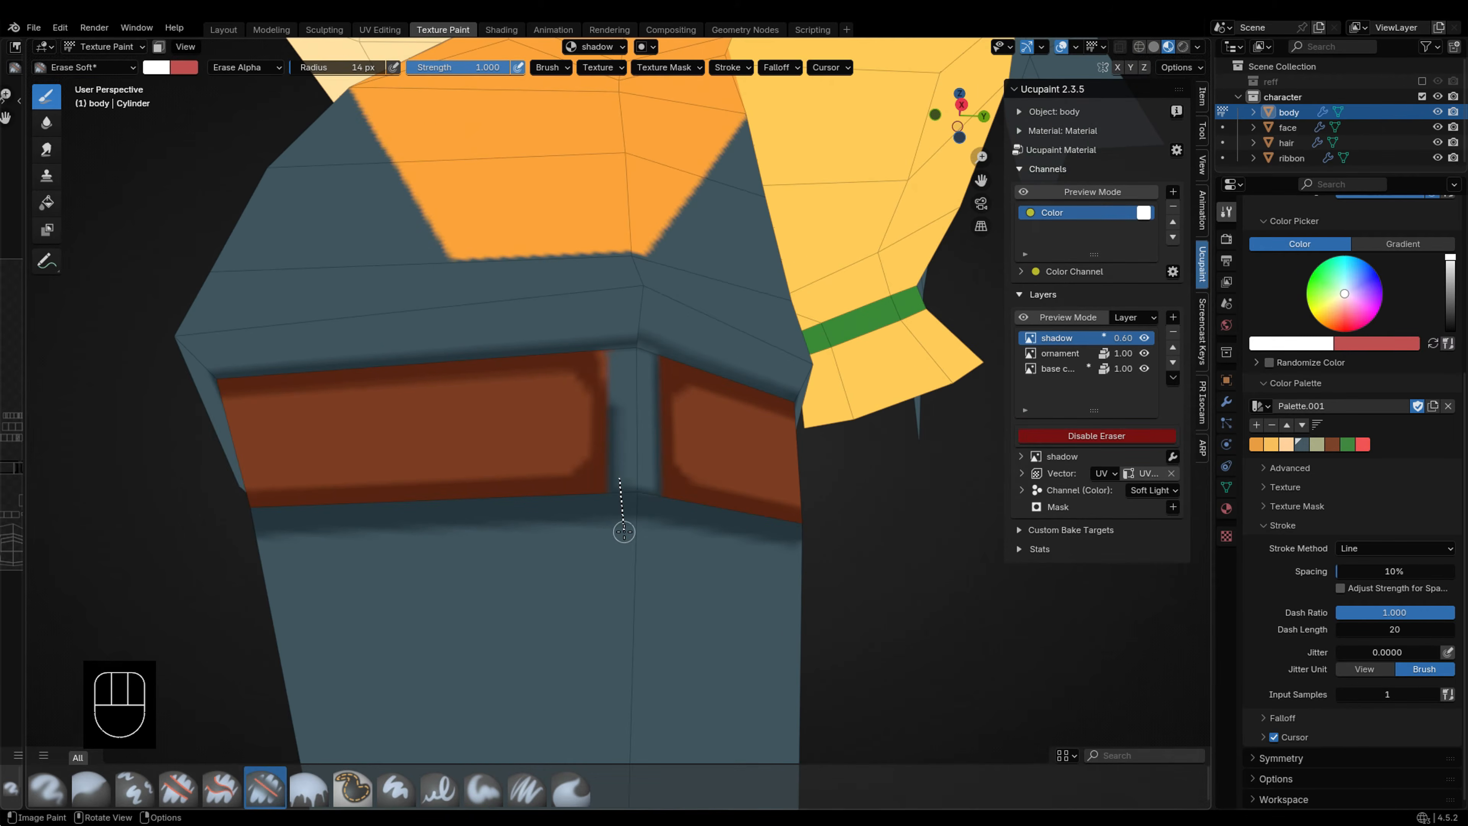
key(e)
drag(605, 546, 605, 504)
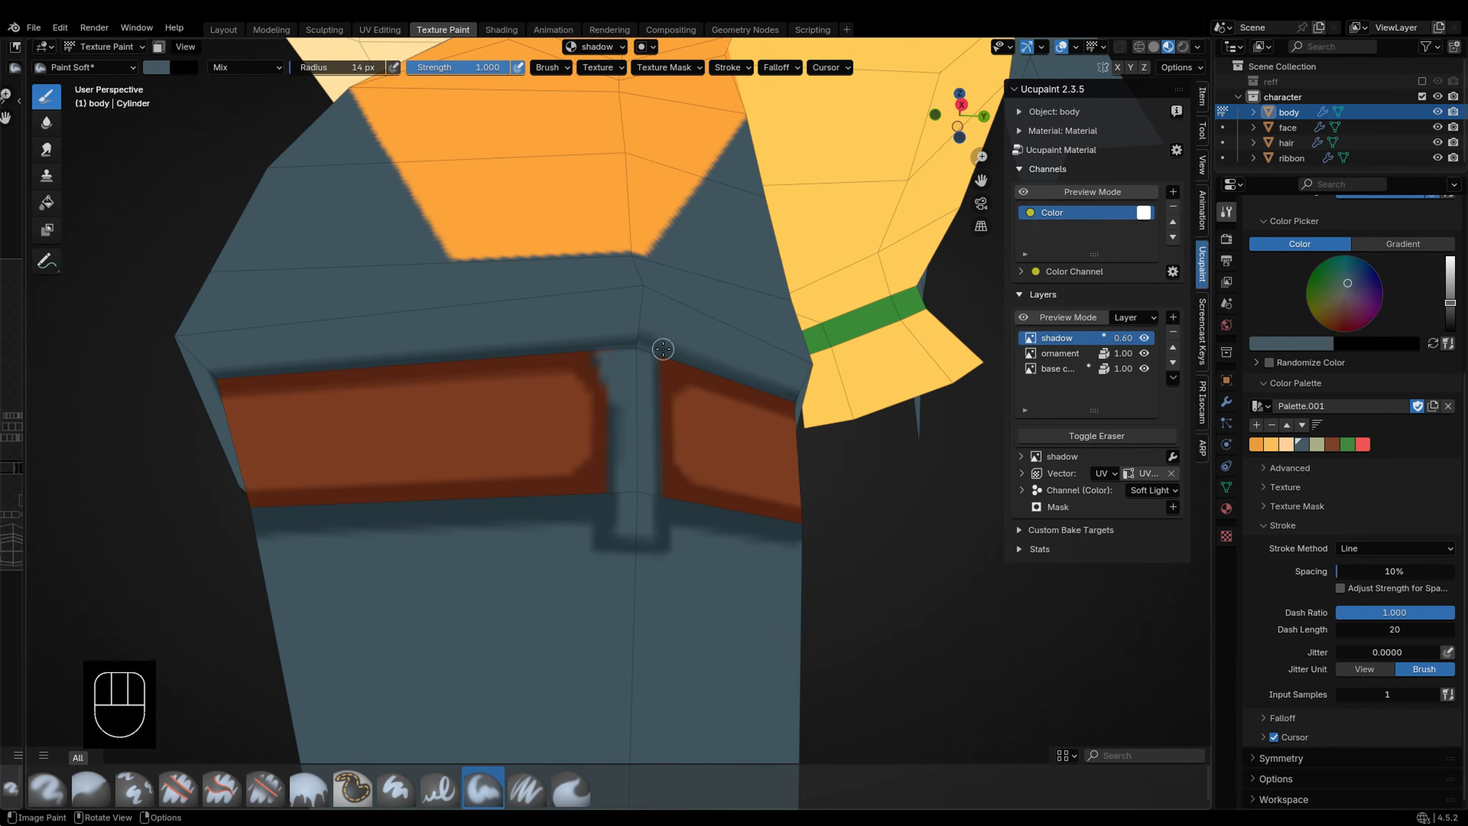
middle_drag(663, 350, 659, 370)
scroll(658, 370, up, 2)
key(ctrl+z)
key(ctrl+z)
key(x)
key(e)
key(ctrl+z)
Step: Erase the shadow covering the rear belt loop with the 14 px Erase Soft brush
scroll(601, 575, down, 3)
mouse_move(550, 569)
middle_down()
mouse_move(601, 574)
mouse_move(590, 584)
mouse_move(581, 561)
mouse_move(675, 570)
mouse_move(750, 511)
mouse_move(717, 538)
mouse_move(545, 583)
mouse_move(509, 520)
middle_up()
scroll(601, 575, up, 3)
click(1097, 435)
key(ctrl+z)
click(1097, 435)
click(1097, 435)
scroll(492, 312, up, 3)
key(ctrl+z)
key(ctrl+z)
middle_drag(491, 312, 383, 301)
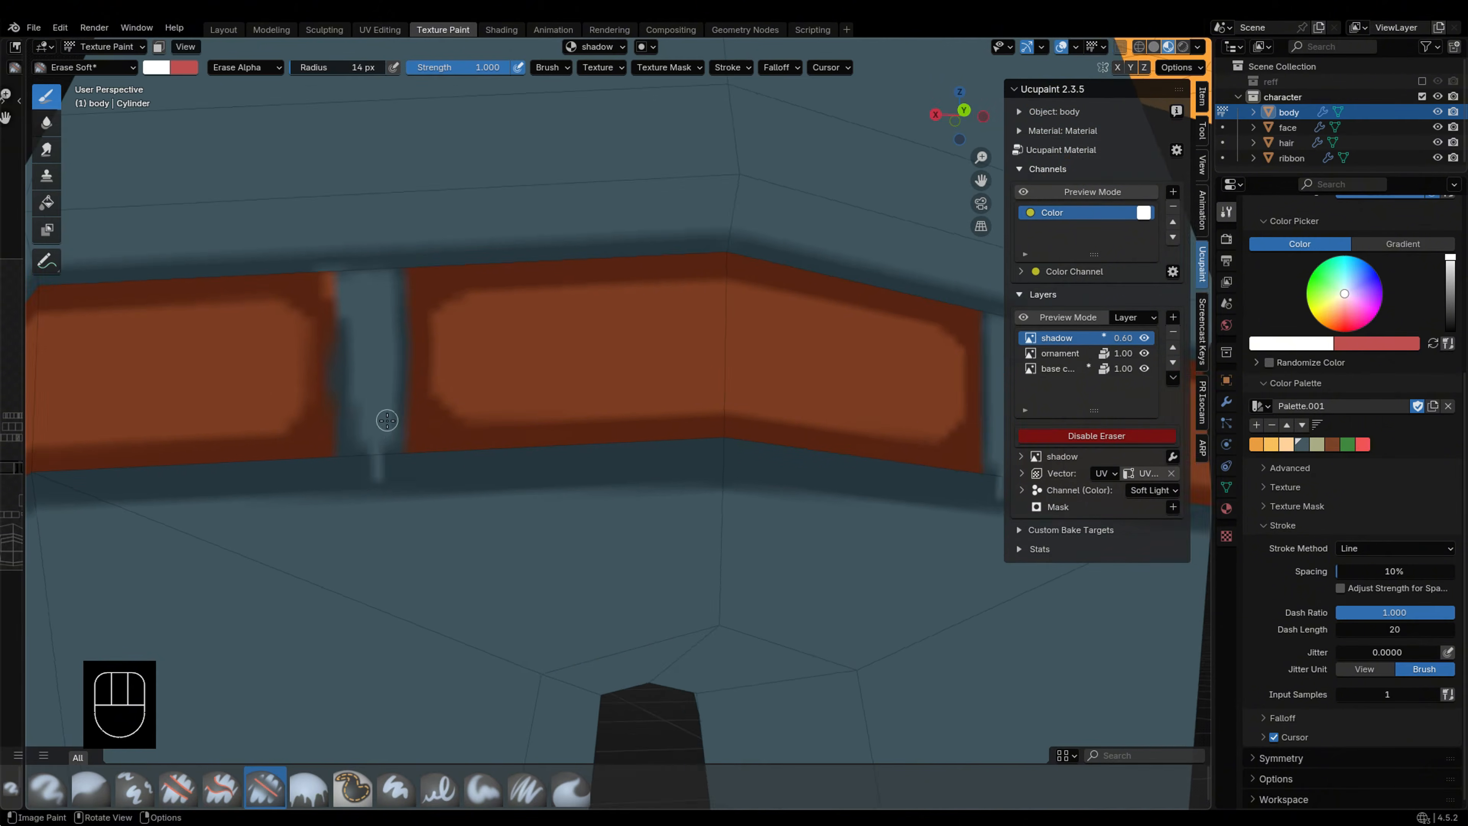
Step: Extend the rear belt loop below the belt by erasing the shadow and outline its lower end with soft black lines
key(ctrl+shift+z)
middle_drag(387, 421, 429, 452)
mouse_move(429, 460)
mouse_down()
mouse_move(430, 539)
mouse_move(359, 545)
mouse_up()
click(1097, 436)
key(ctrl+z)
click(1097, 436)
key(x)
key(x)
key(ctrl+z)
Step: Undo the uneven strokes on the rear belt loop and clean up the shadow along its side edges
middle_drag(436, 371, 493, 383)
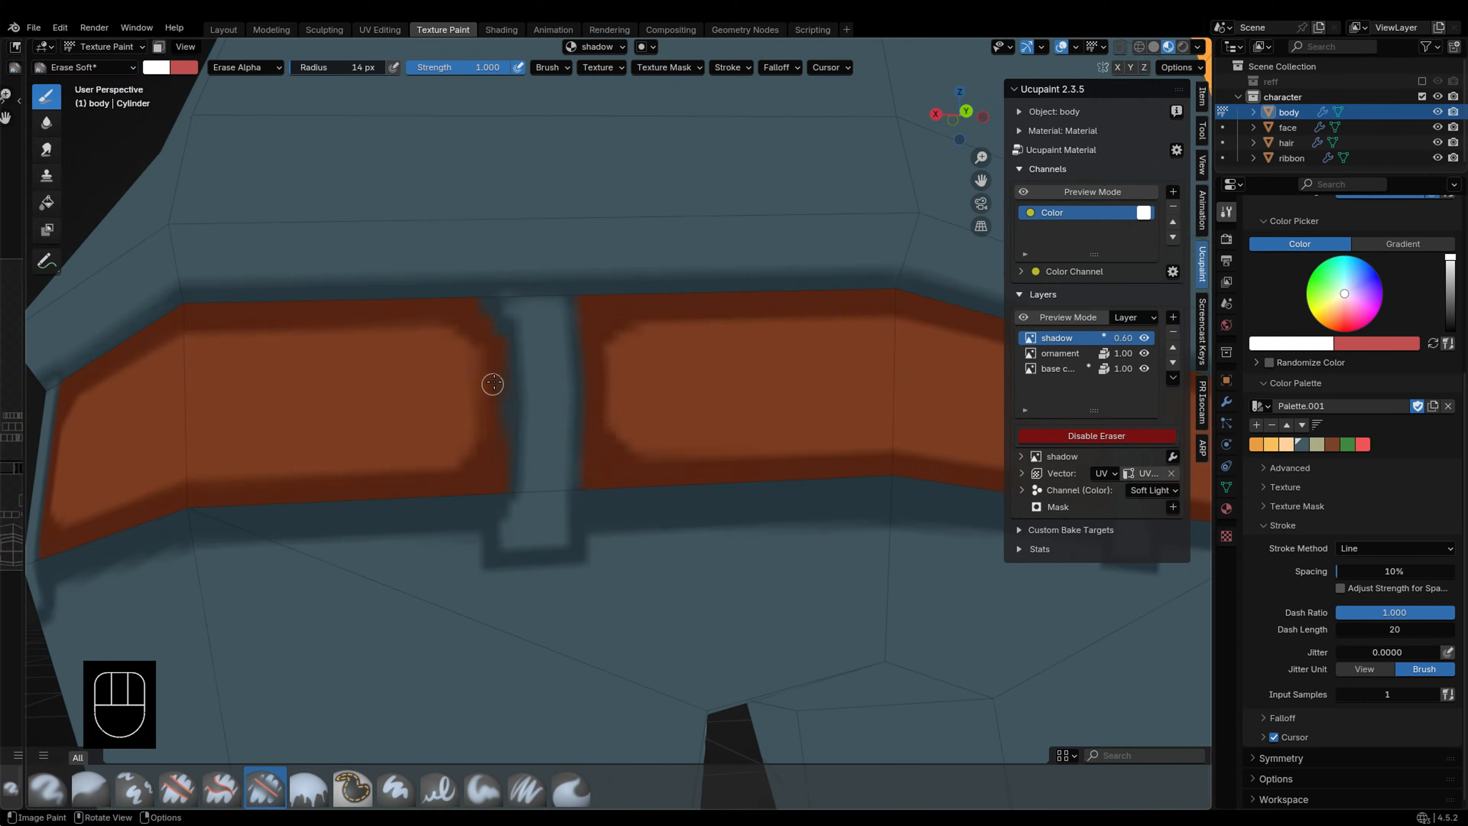
key(ctrl+z)
key(ctrl+z)
middle_drag(428, 278, 642, 437)
key(ctrl+z)
middle_drag(544, 387, 1092, 393)
key(ctrl+z)
key(ctrl+z)
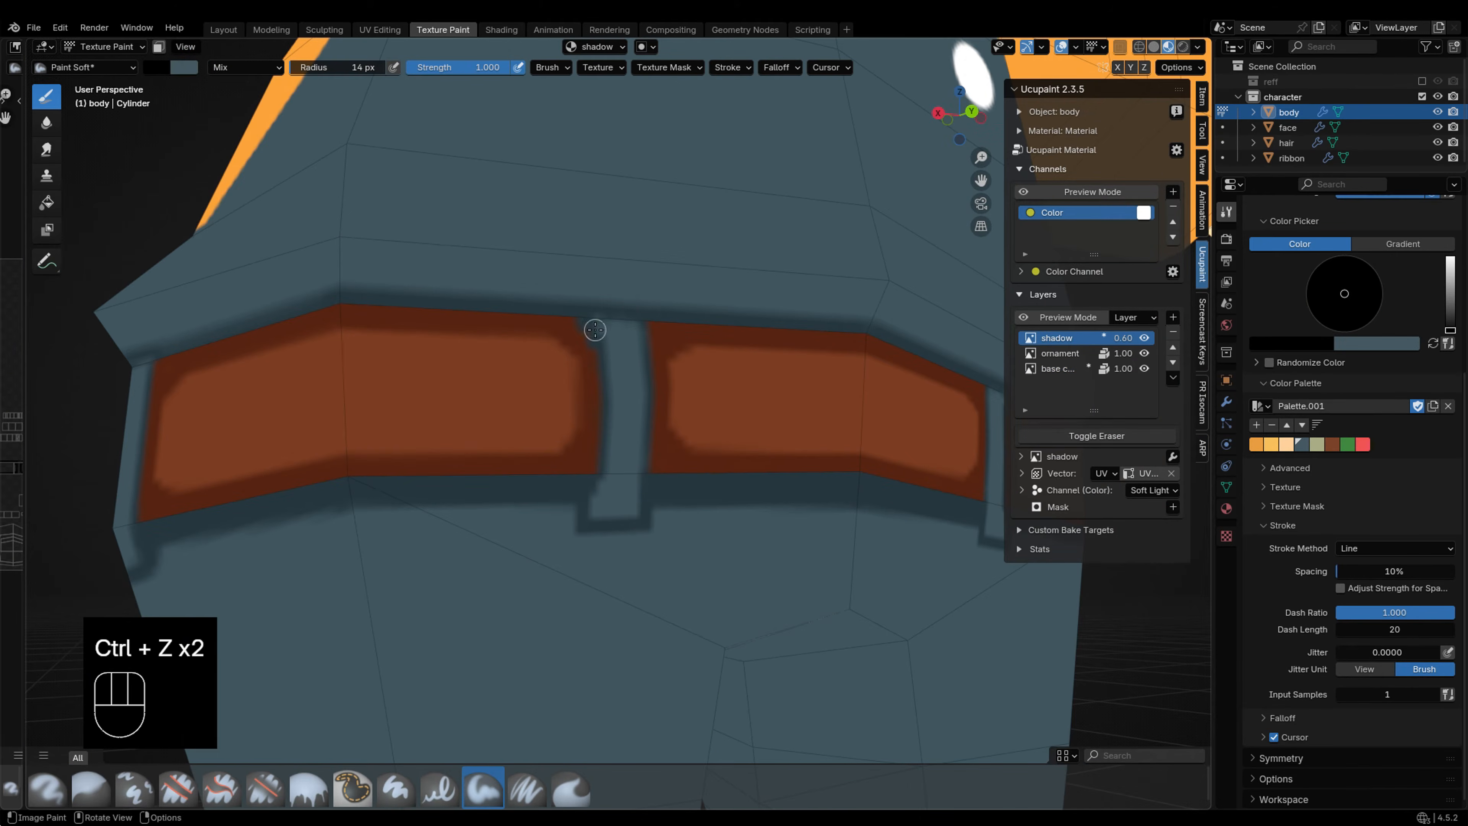
middle_drag(595, 330, 708, 394)
click(557, 363)
key(e)
mouse_move(558, 364)
middle_down()
mouse_move(523, 393)
mouse_move(324, 399)
middle_up()
Step: Stamp round black holes on the belt panels using the Paint Hard brush with the Drag Dot stroke method
click(408, 790)
click(583, 391)
click(701, 421)
middle_drag(399, 437, 481, 447)
key(ctrl+z)
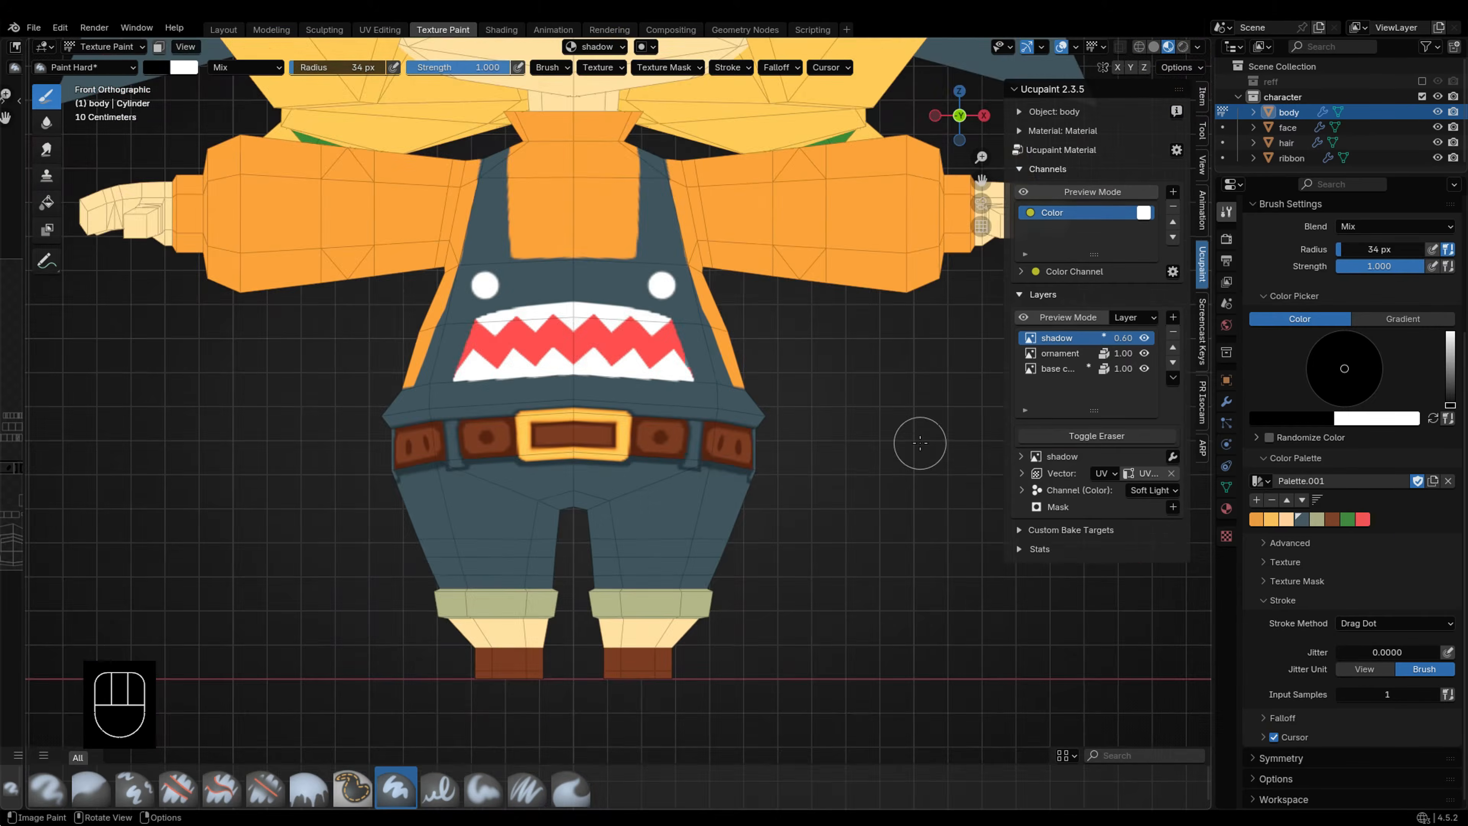
Step: Shade the buckle frame with a 19 px soft brush and draw 14 px crease lines from the belt to the crotch
scroll(921, 443, up, 5)
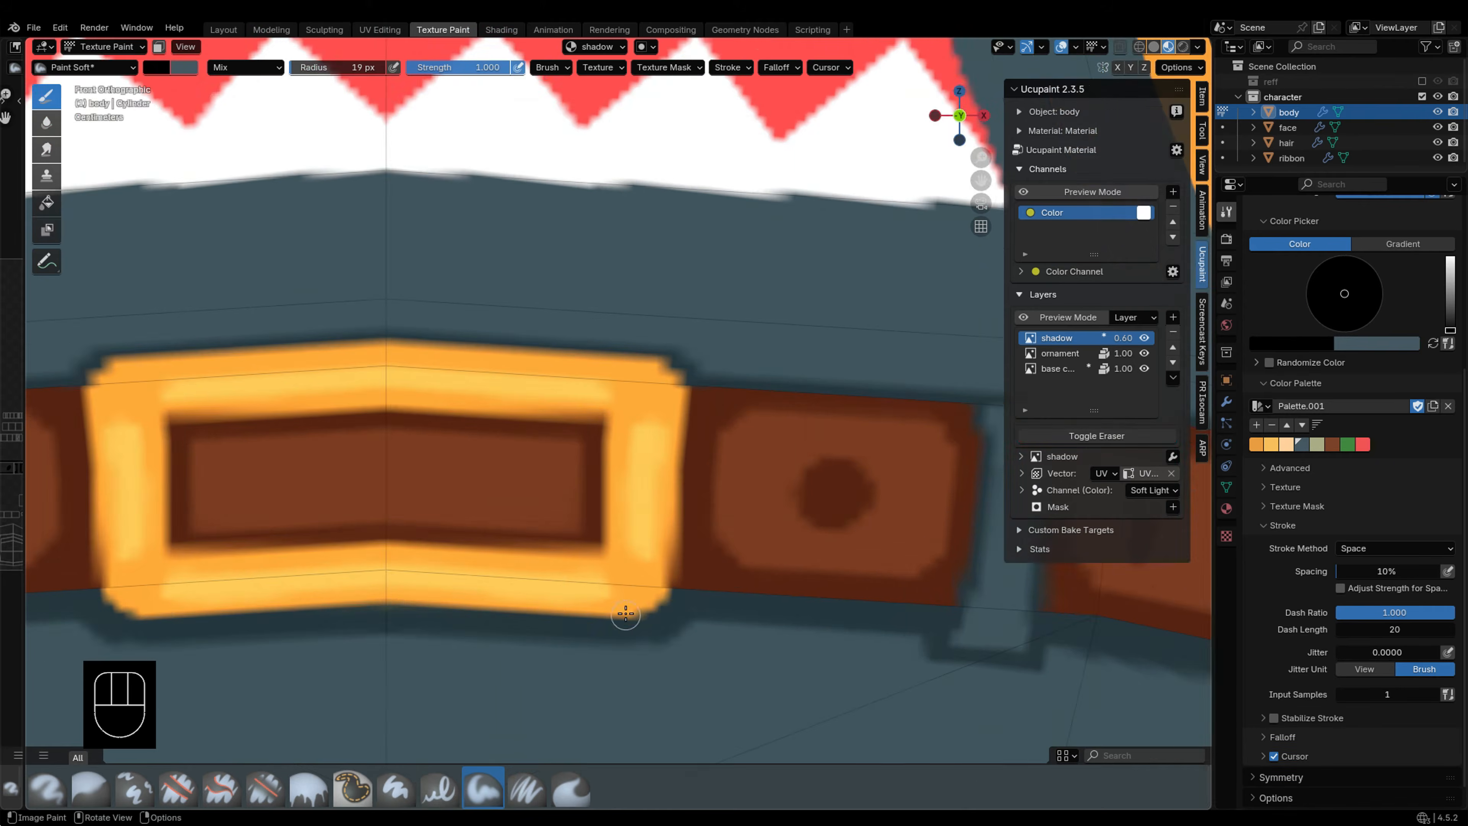
scroll(665, 550, down, 10)
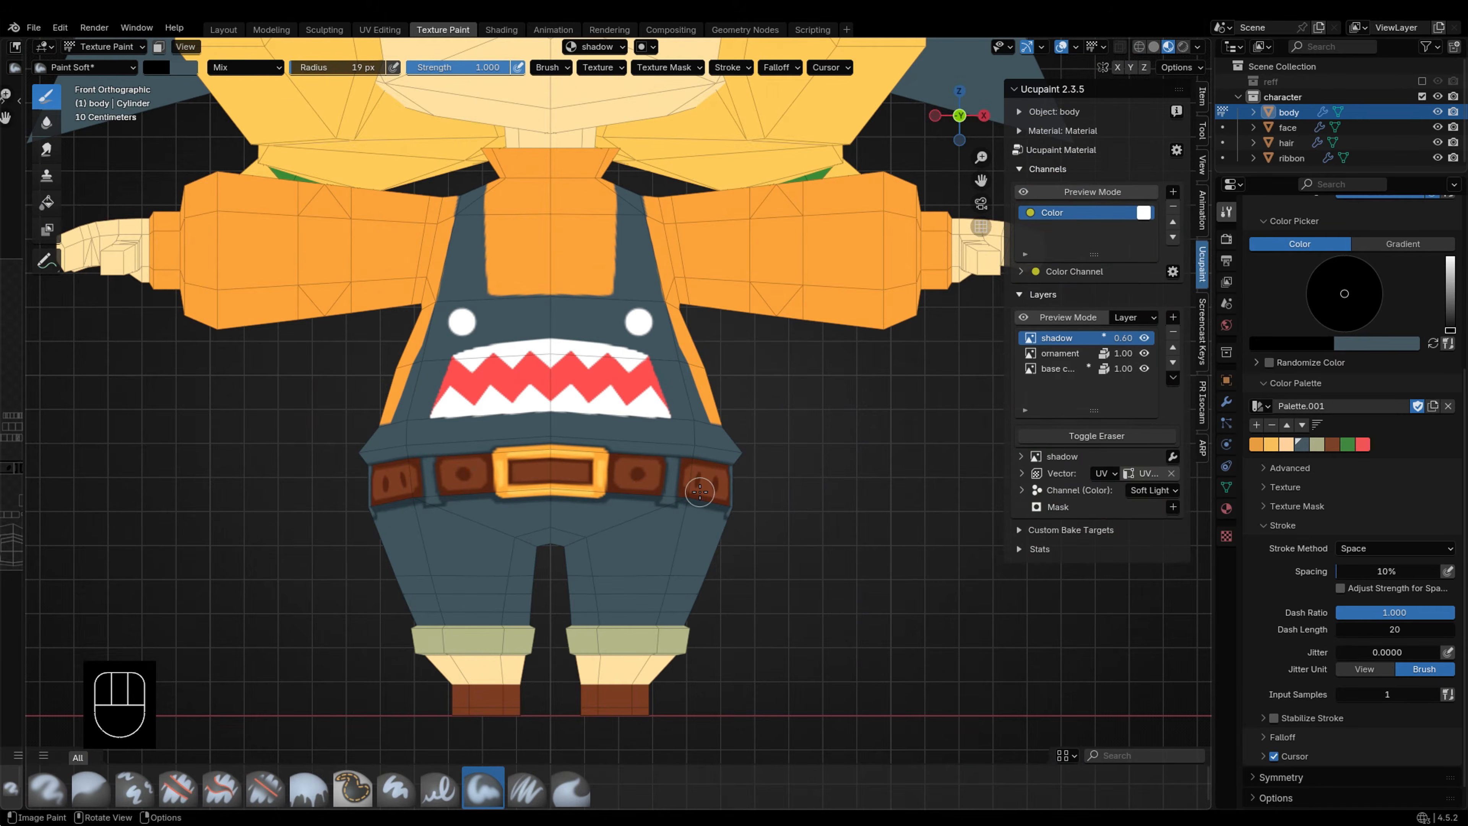
key(f)
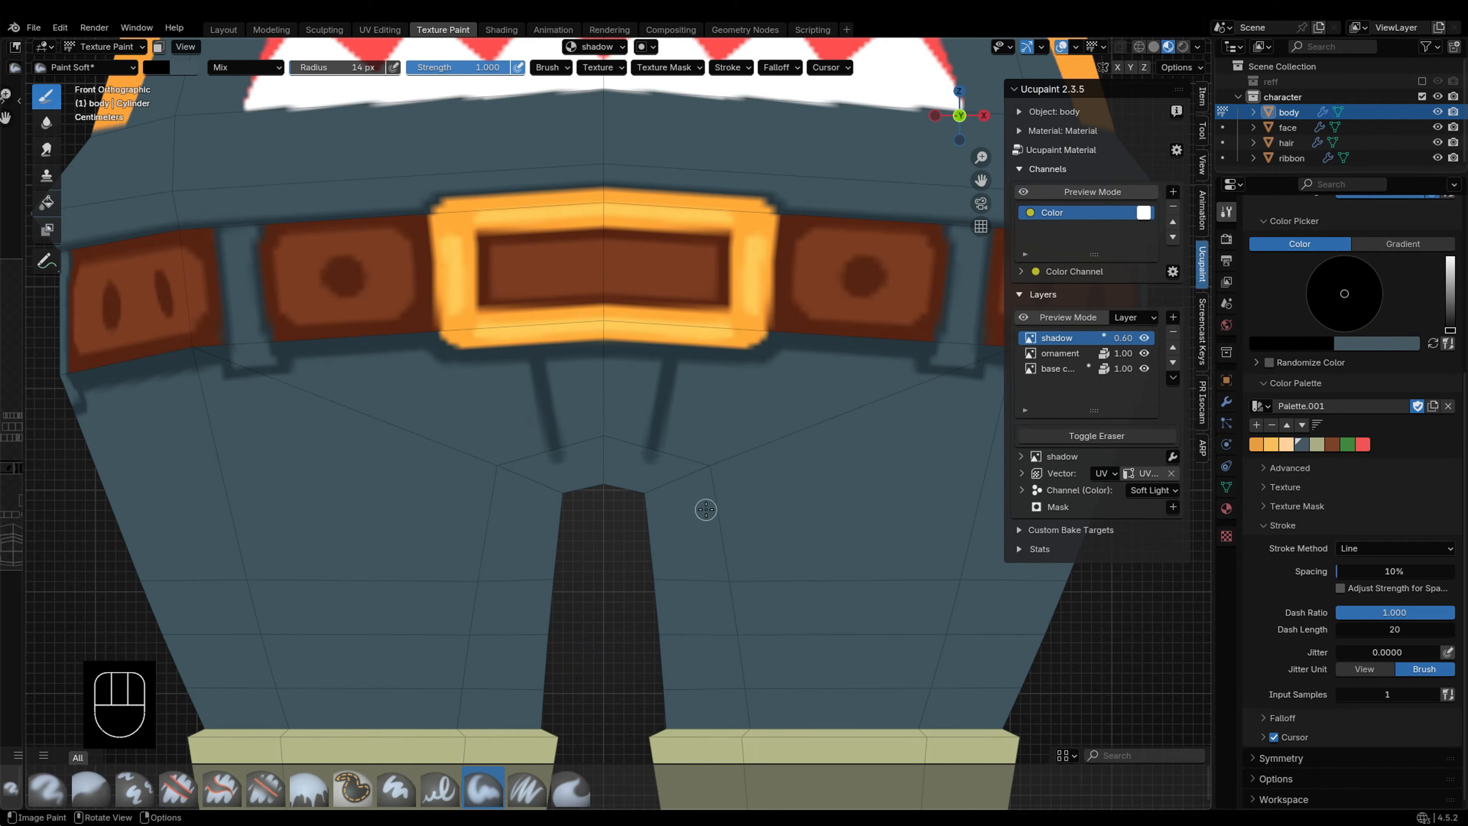
mouse_move(706, 509)
middle_down()
mouse_move(688, 497)
mouse_move(655, 334)
mouse_move(694, 498)
mouse_move(719, 502)
middle_up()
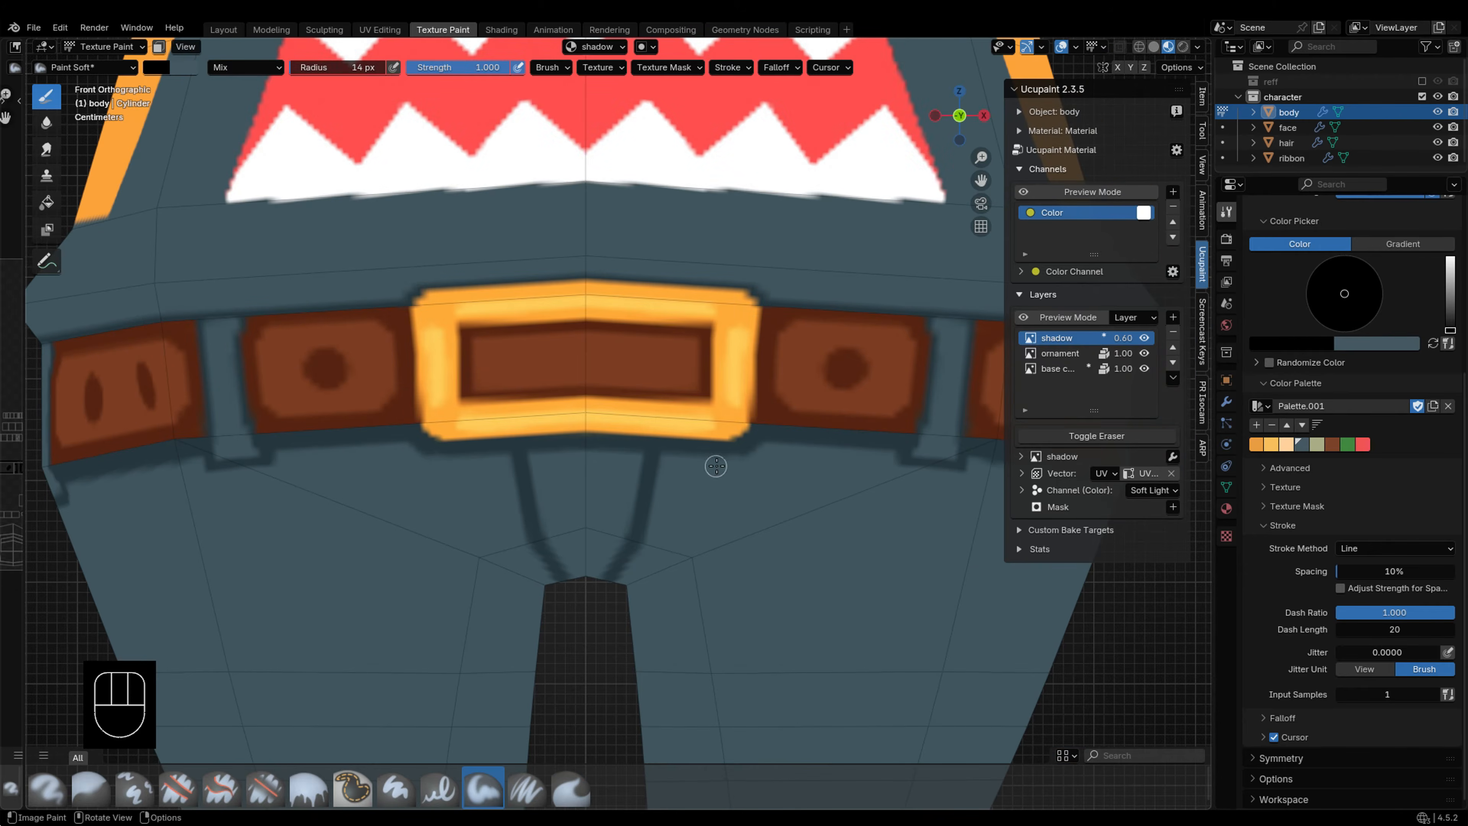
Step: Select the linked trouser and cuff faces as a paint mask, leaving the belt and upper body masked out
shift+middle_drag(721, 537, 398, 553)
scroll(436, 554, down, 2)
key(l)
key(l)
key(l)
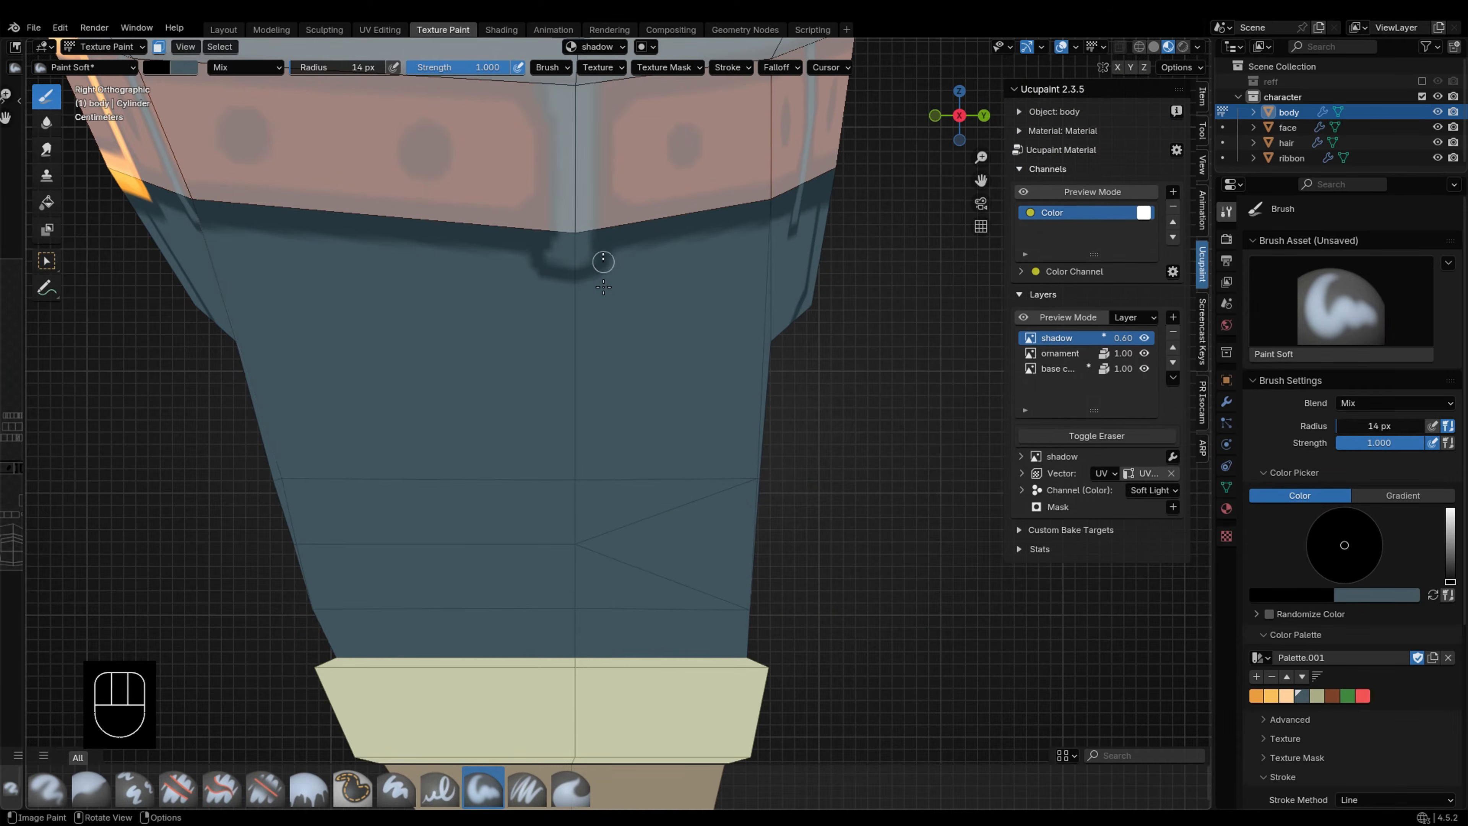
Step: Draw the trousers' side seam and the pocket's upper edge with 14 px soft black lines
shift+middle_drag(535, 659, 593, 359)
drag(593, 359, 593, 359)
mouse_move(593, 358)
middle_down()
mouse_move(544, 201)
mouse_move(439, 202)
middle_up()
Step: Set the stroke method to Space and draw the front pocket's curved lower edge freehand
click(1383, 549)
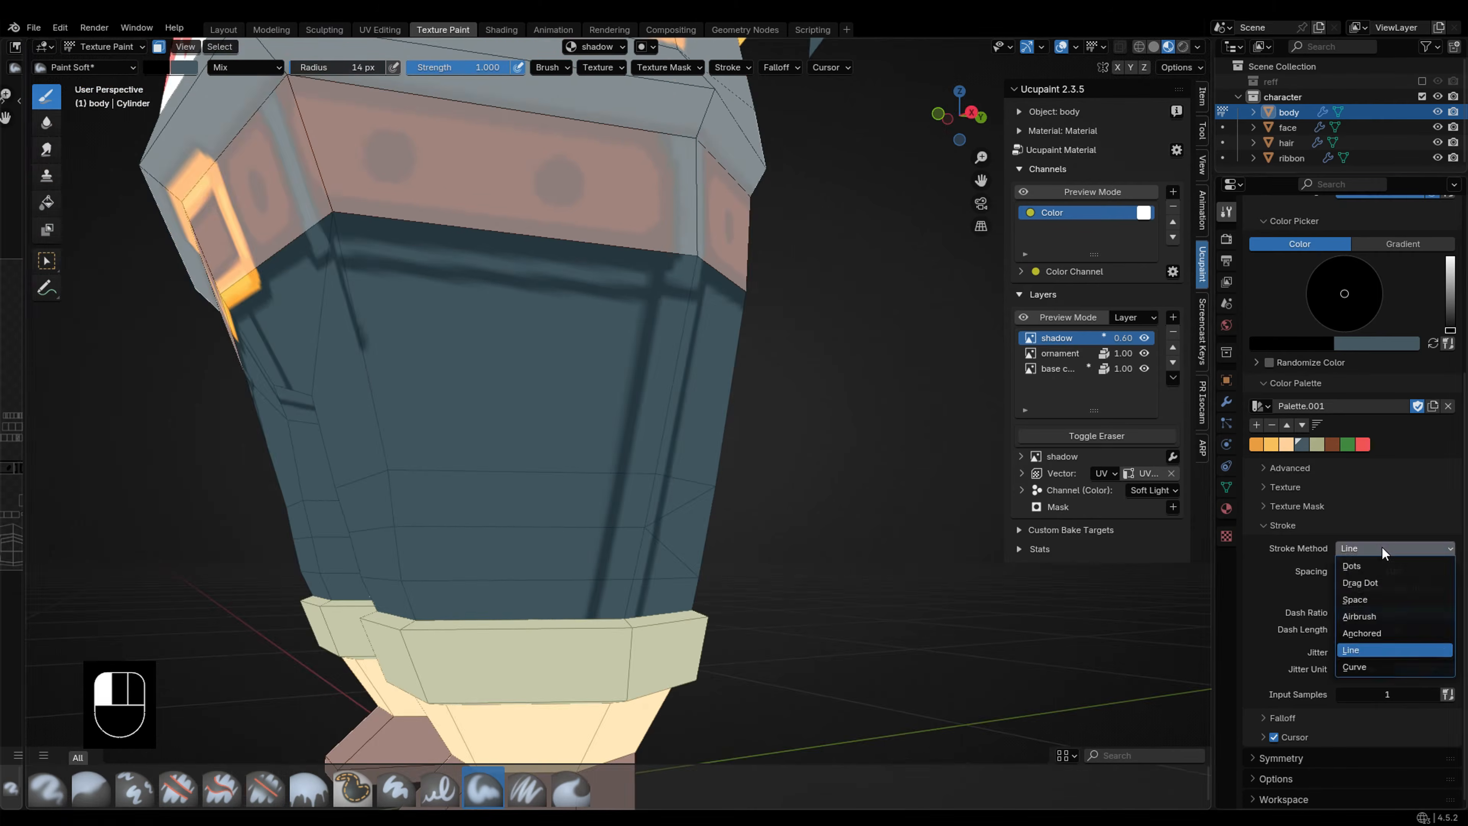
click(1359, 600)
alt+middle_drag(636, 405, 578, 405)
drag(524, 448, 659, 509)
mouse_move(627, 512)
middle_down()
mouse_move(524, 400)
mouse_move(665, 484)
middle_up()
Step: Shade inside the front pocket with a 26 px soft black brush at 0.594 strength
right_drag(665, 484, 662, 484)
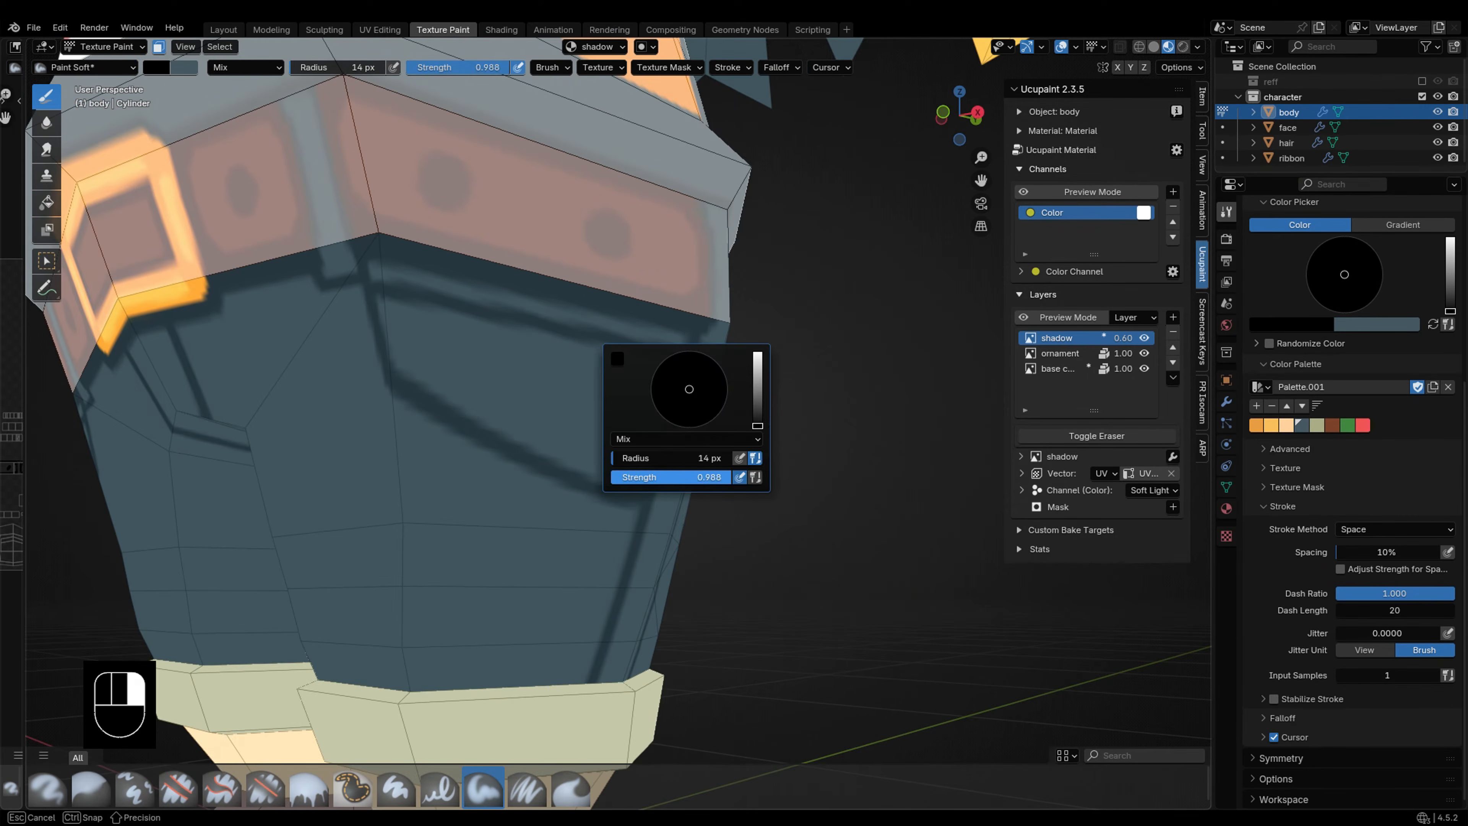
drag(659, 505, 656, 506)
drag(477, 358, 413, 317)
key(ctrl+z)
key(f)
click(472, 351)
middle_drag(472, 351, 503, 327)
drag(503, 327, 654, 381)
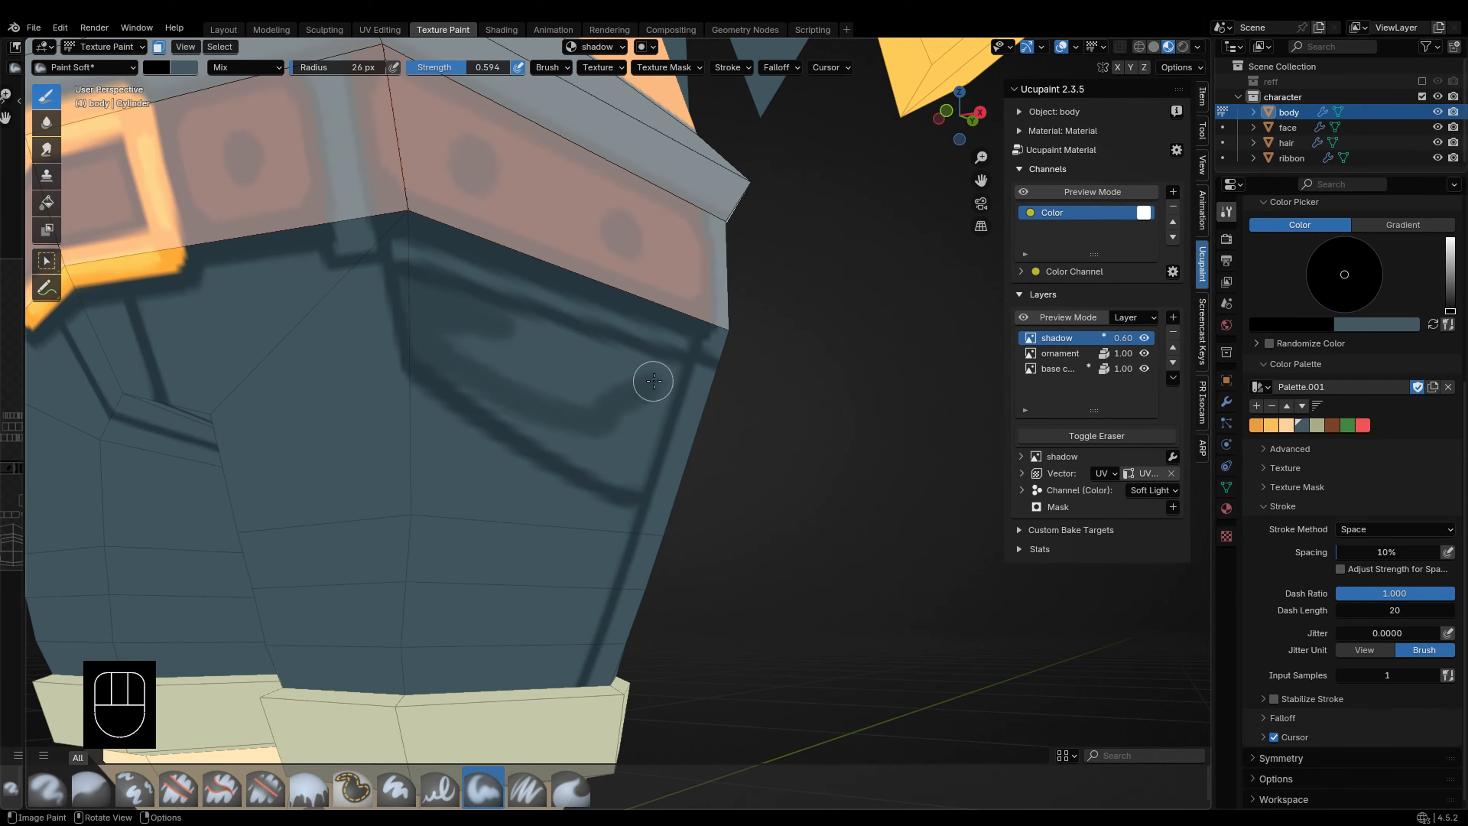
drag(552, 329, 611, 386)
Step: Outline the back pockets on the trousers with a 12 px soft black brush
scroll(485, 416, down, 3)
alt+middle_drag(485, 416, 347, 423)
scroll(649, 482, up, 2)
key(f)
shift+middle_drag(650, 482, 591, 504)
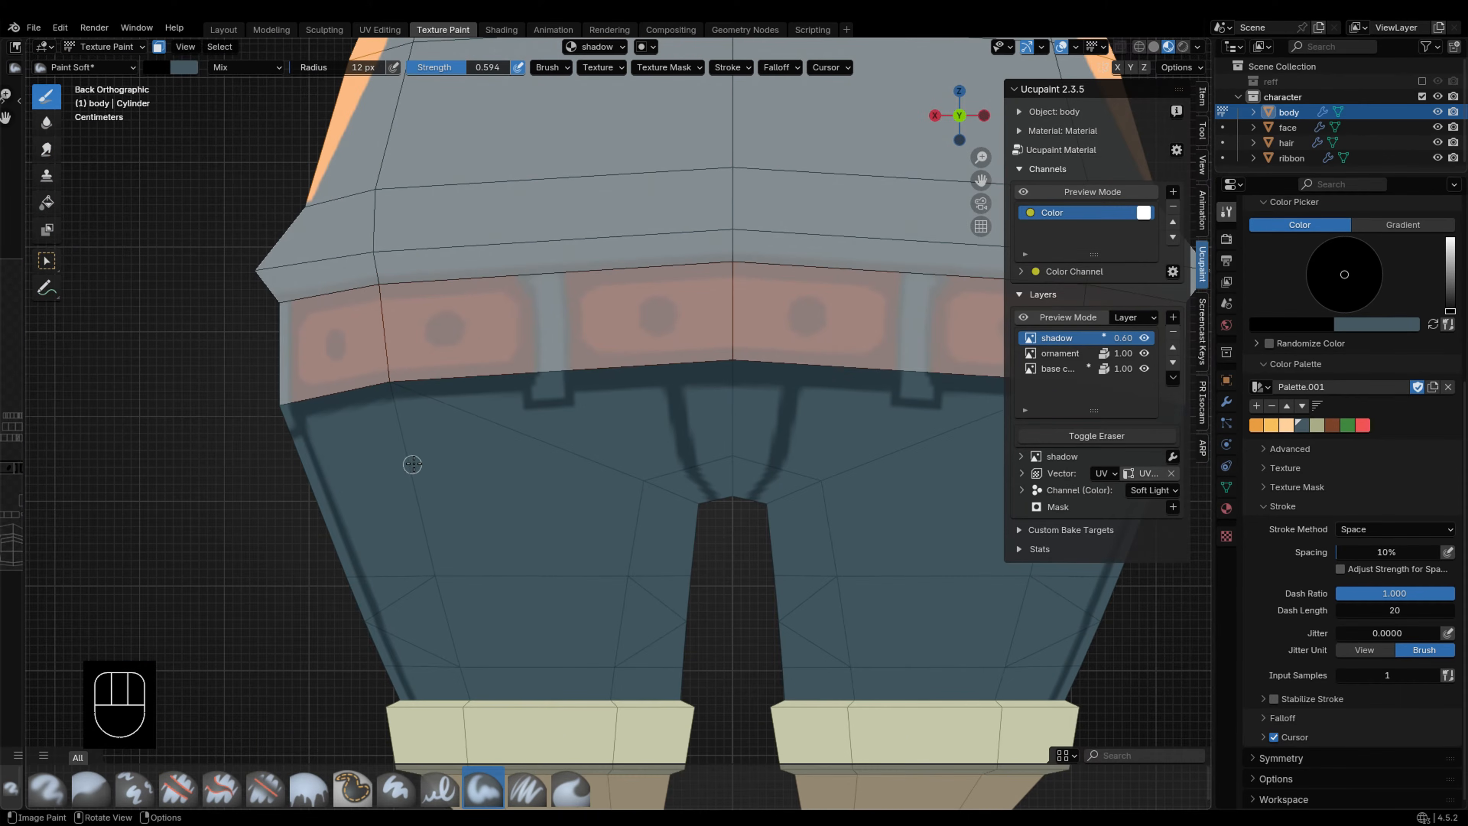
key(e)
drag(412, 466, 439, 577)
scroll(617, 503, down, 5)
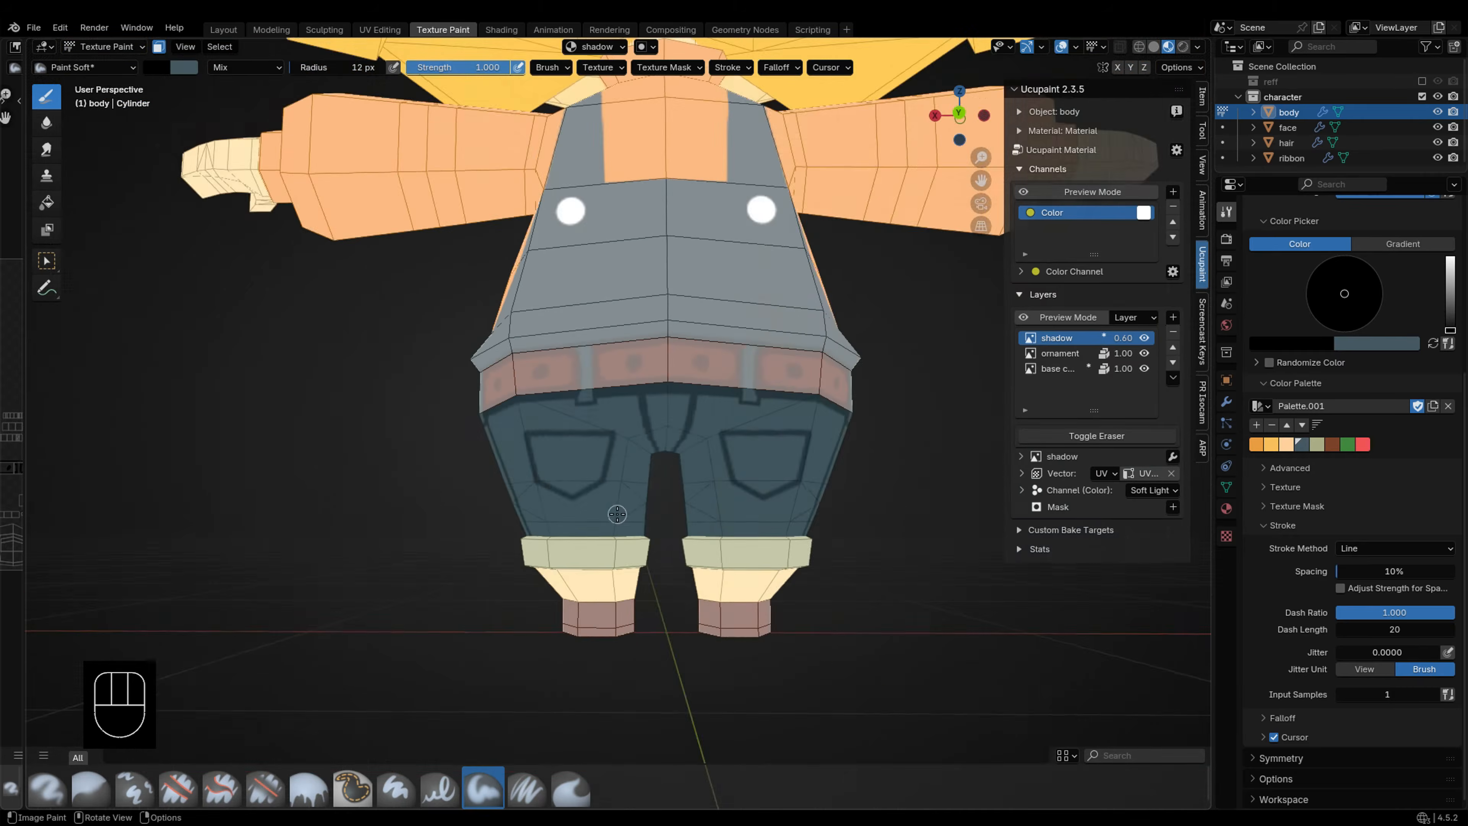
Step: Redraw the back pocket outlines as straight 12 px soft black lines at full strength
scroll(616, 515, up, 6)
key(e)
drag(620, 419, 599, 513)
key(e)
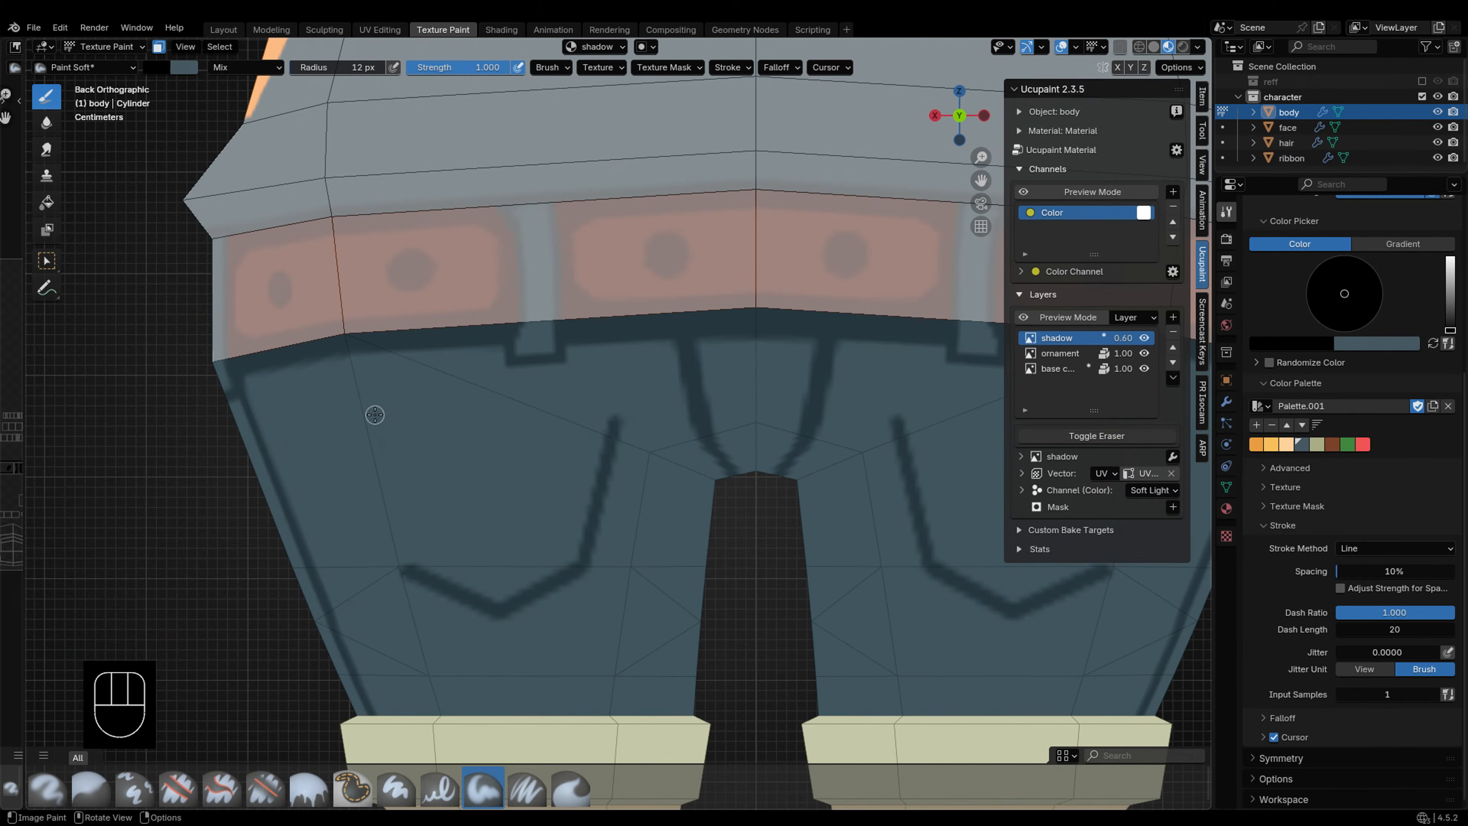
scroll(644, 550, down, 4)
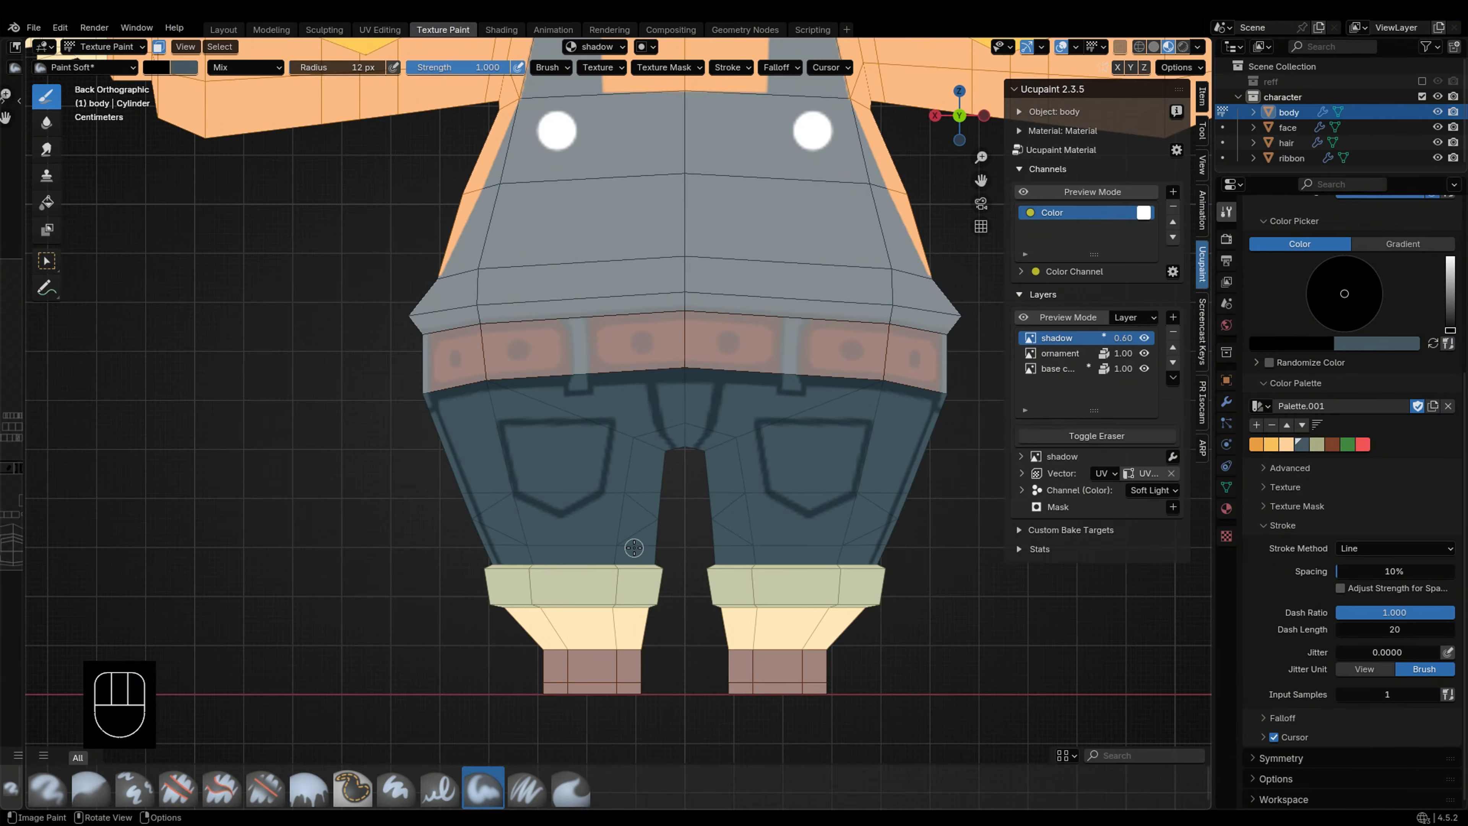
Step: Turn off face masking and shade the trouser hem above the cuffs with a 12 px soft black line
mouse_move(634, 547)
middle_down()
mouse_move(711, 544)
mouse_move(798, 503)
mouse_move(648, 577)
middle_up()
key(1)
scroll(649, 576, up, 3)
drag(508, 496, 730, 493)
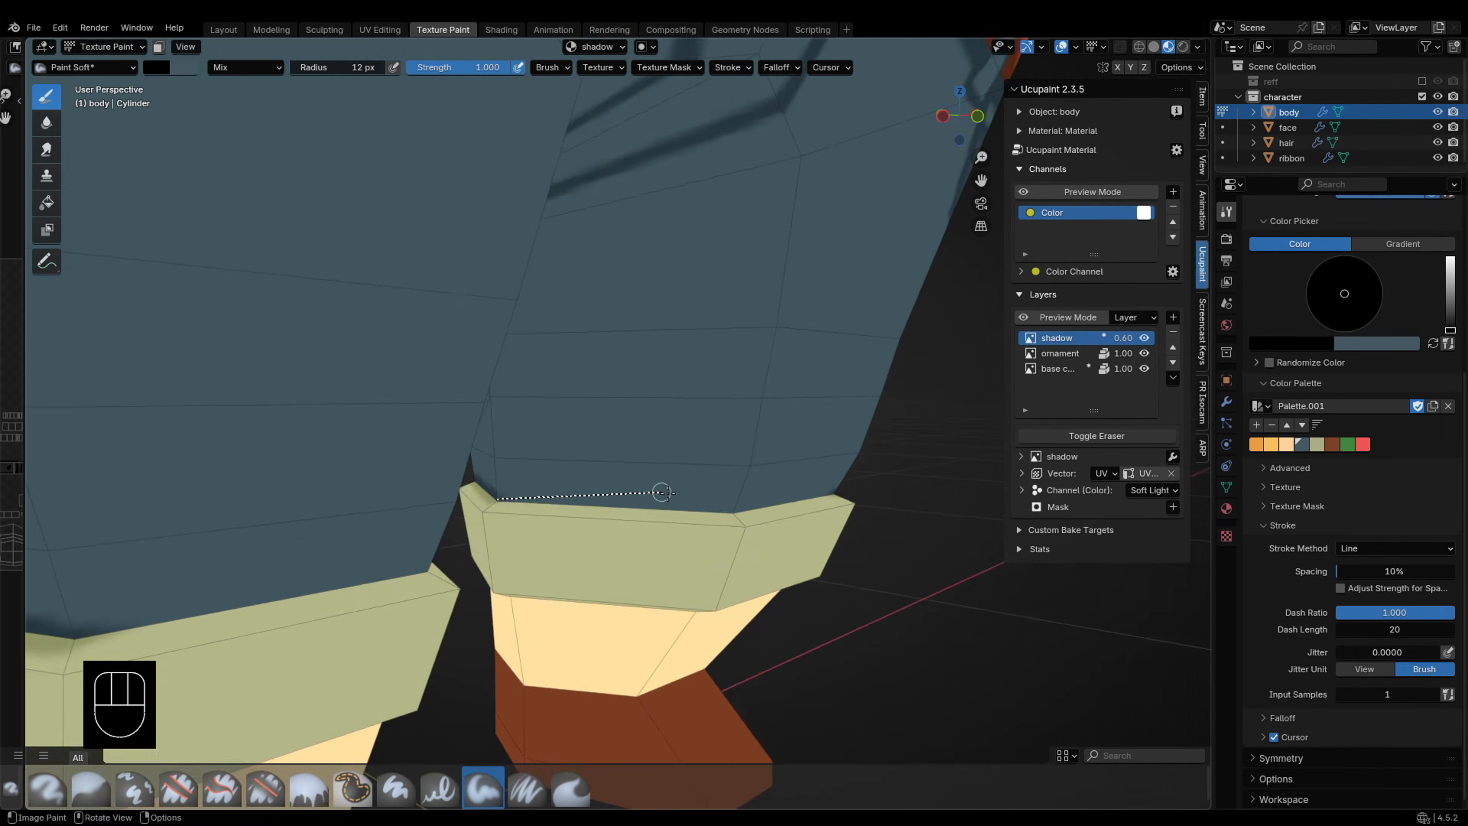
Step: Isolate the trousers by hiding the cuffs and legs, and shade along the bottom hem with 16 px soft black lines
key(Tab)
key(ctrl+z)
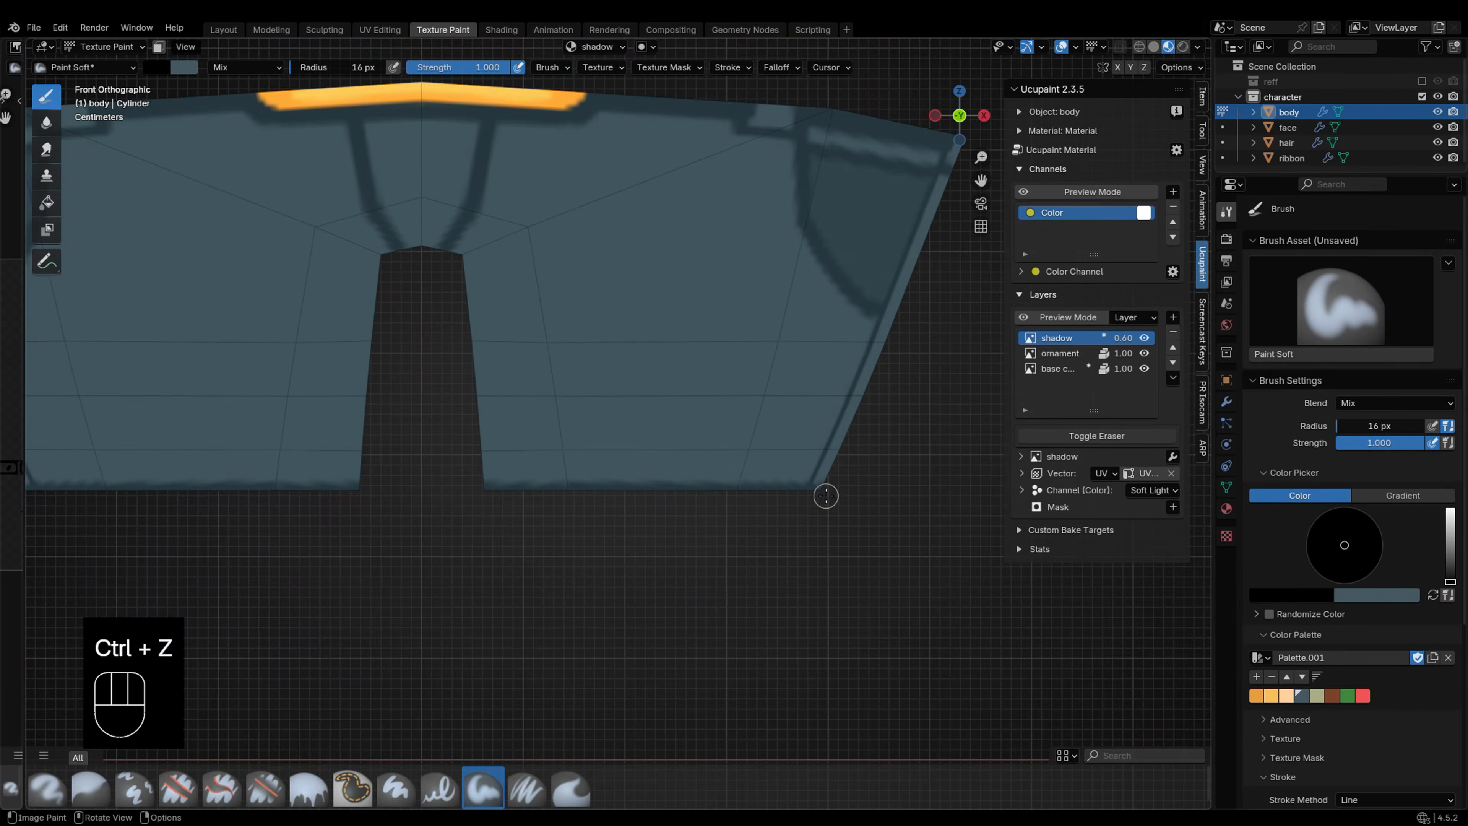
key(3)
drag(790, 484, 570, 489)
mouse_move(570, 489)
middle_down()
mouse_move(439, 492)
mouse_move(741, 483)
mouse_move(626, 491)
middle_up()
Step: Reveal all hidden body geometry in Edit Mode and return to Texture Paint
key(Tab)
key(alt+h)
key(Tab)
scroll(741, 482, down, 5)
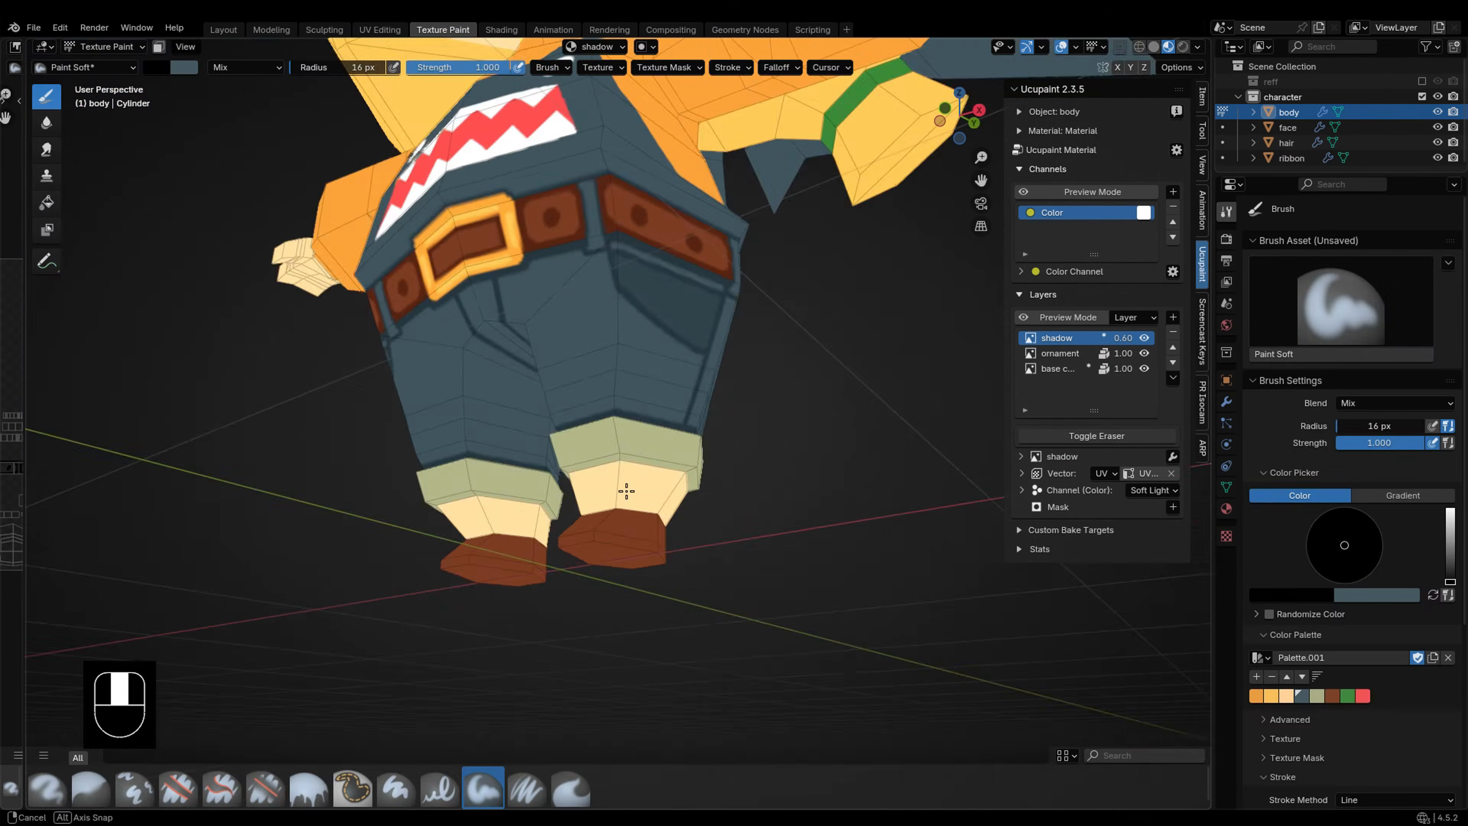
key(1)
key(Tab)
scroll(908, 525, up, 5)
key(s)
click(901, 512)
scroll(816, 561, down, 4)
key(Tab)
middle_drag(816, 561, 726, 469)
scroll(726, 469, up, 4)
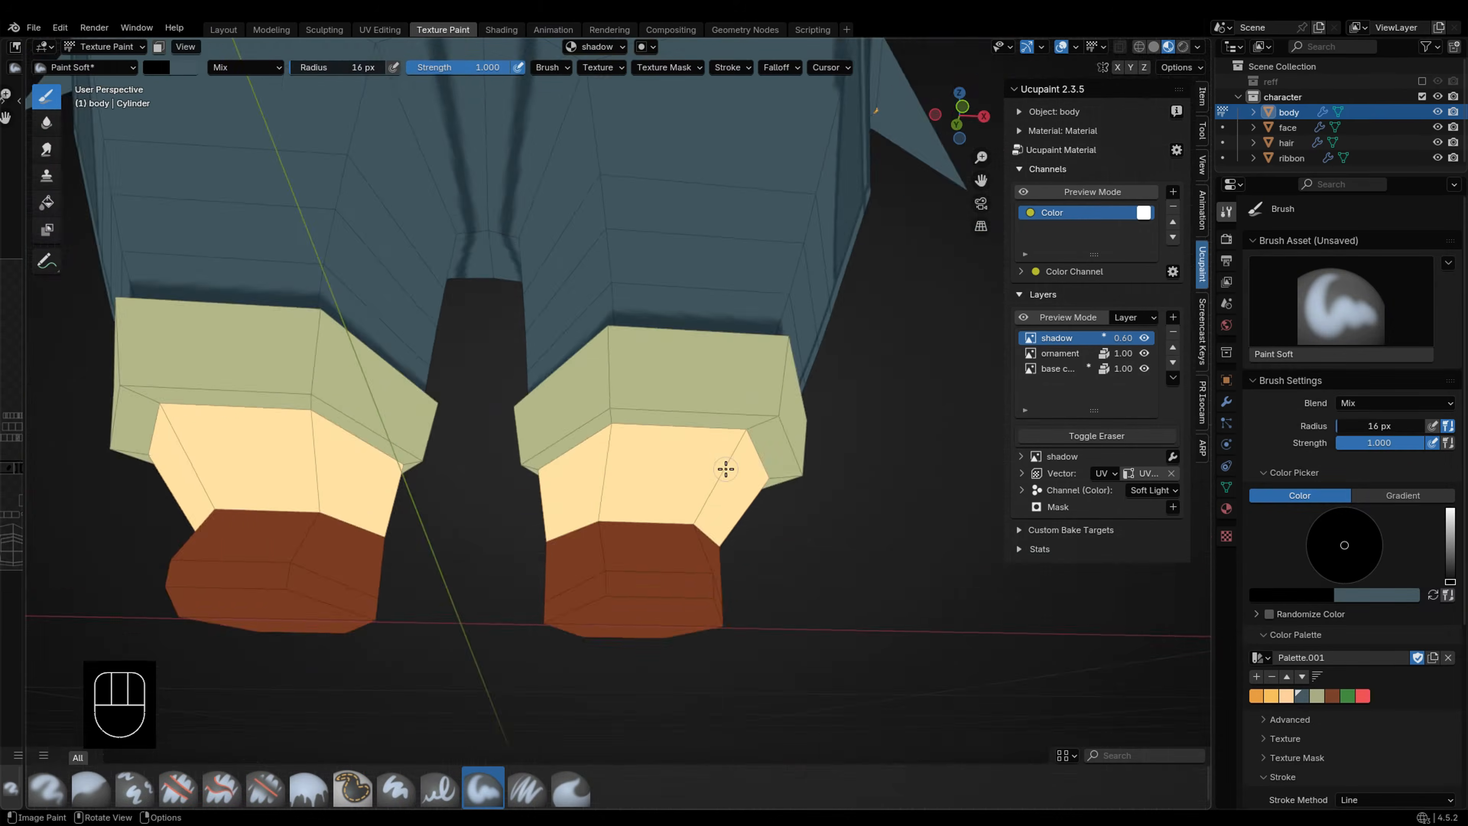
Step: Isolate the lower legs by hiding the other body geometry in Edit Mode, and return to Texture Paint
key(1)
key(Tab)
key(l)
key(l)
key(shift+h)
key(Tab)
Step: Shade the tops of both lower legs where they meet the cuffs with straight soft black lines from front and side
scroll(652, 428, down, 1)
key(f)
click(659, 463)
drag(827, 472, 63, 472)
drag(504, 480, 503, 479)
key(3)
drag(769, 482, 509, 467)
mouse_move(508, 466)
middle_down()
mouse_move(705, 550)
mouse_move(716, 573)
middle_up()
Step: Reveal all hidden body geometry in Edit Mode and clear the selection
key(1)
key(Tab)
key(alt+h)
key(alt+a)
scroll(716, 572, down, 2)
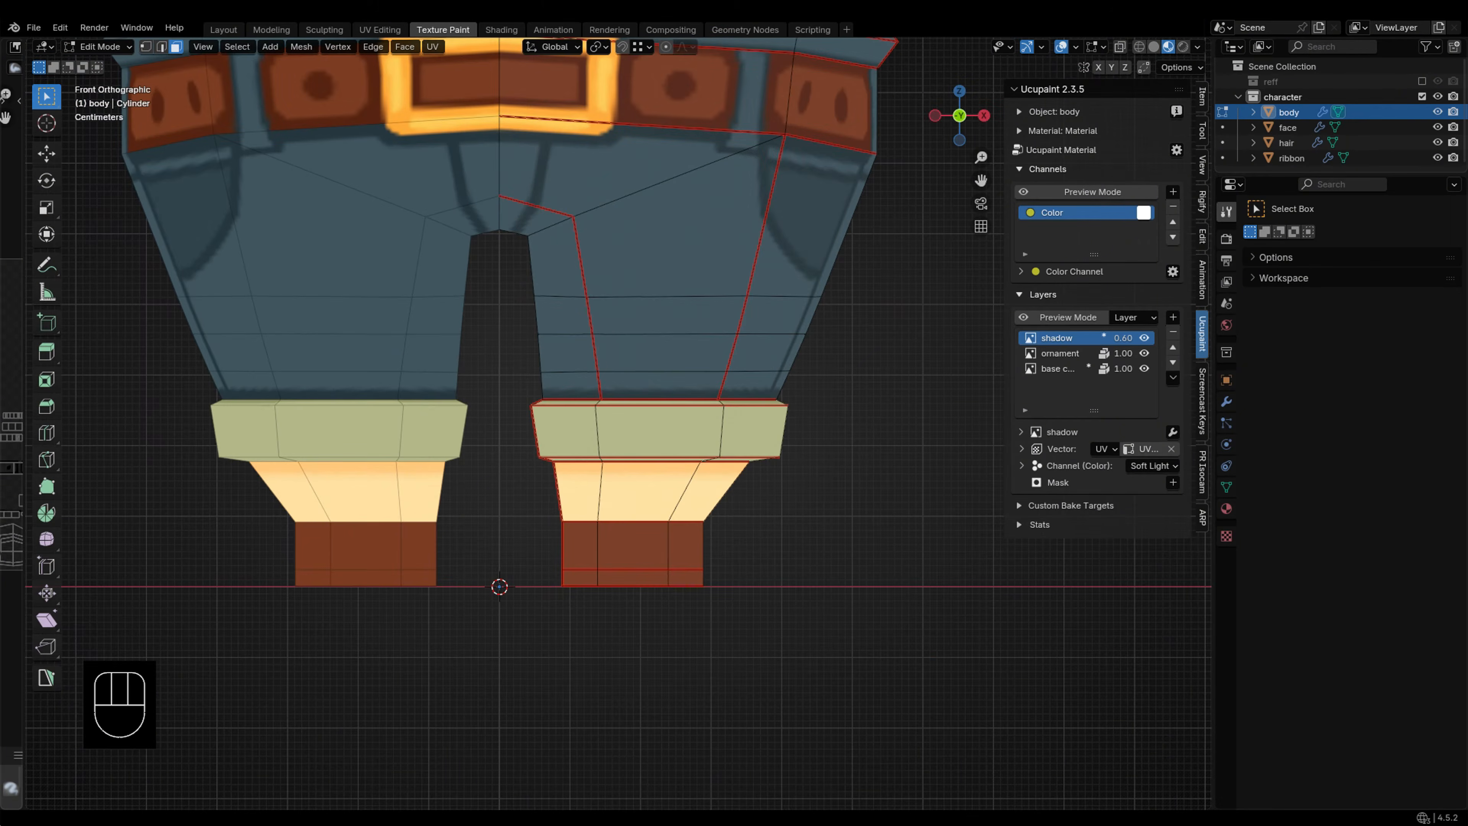
Step: Select the body's shadow-catching faces, including the arm undersides, torso sides and inner legs, in Edit Mode
scroll(716, 573, down, 2)
shift+middle_drag(694, 277, 639, 393)
key(c)
drag(639, 370, 572, 440)
right_click(573, 440)
middle_drag(769, 243, 636, 324)
key(alt+x)
key(alt+x)
key(z)
shift+click(765, 320)
shift+middle_drag(578, 694, 584, 440)
key(l)
middle_drag(607, 590, 641, 579)
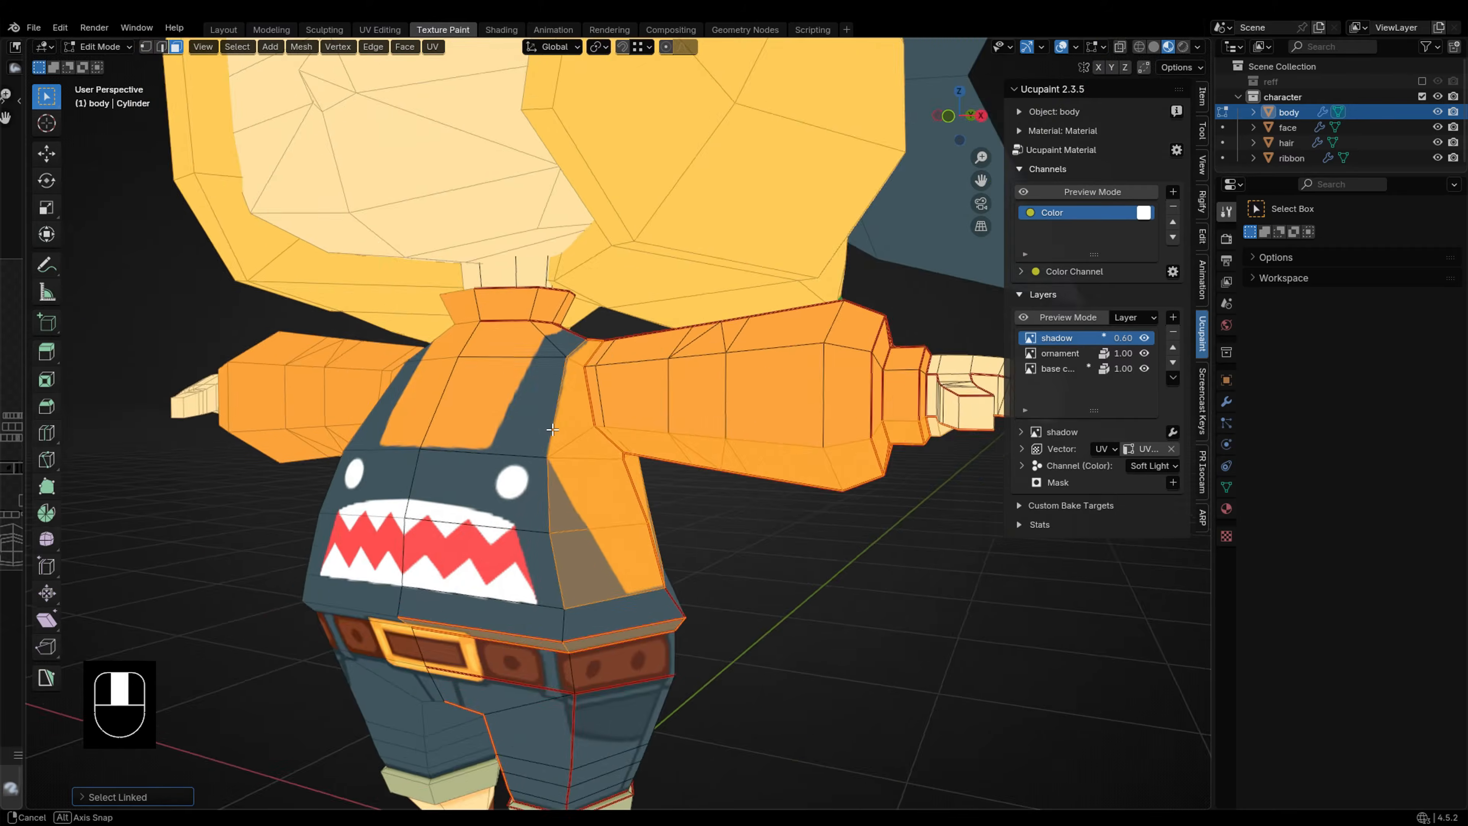
Step: Isolate the body in local view and fill the selected underarm, torso-side and inner-leg faces with black on the shadow layer
key(slash)
key(l)
mouse_move(650, 463)
middle_down()
mouse_move(656, 531)
mouse_move(572, 486)
mouse_move(746, 501)
mouse_move(743, 440)
middle_up()
key(Tab)
click(47, 203)
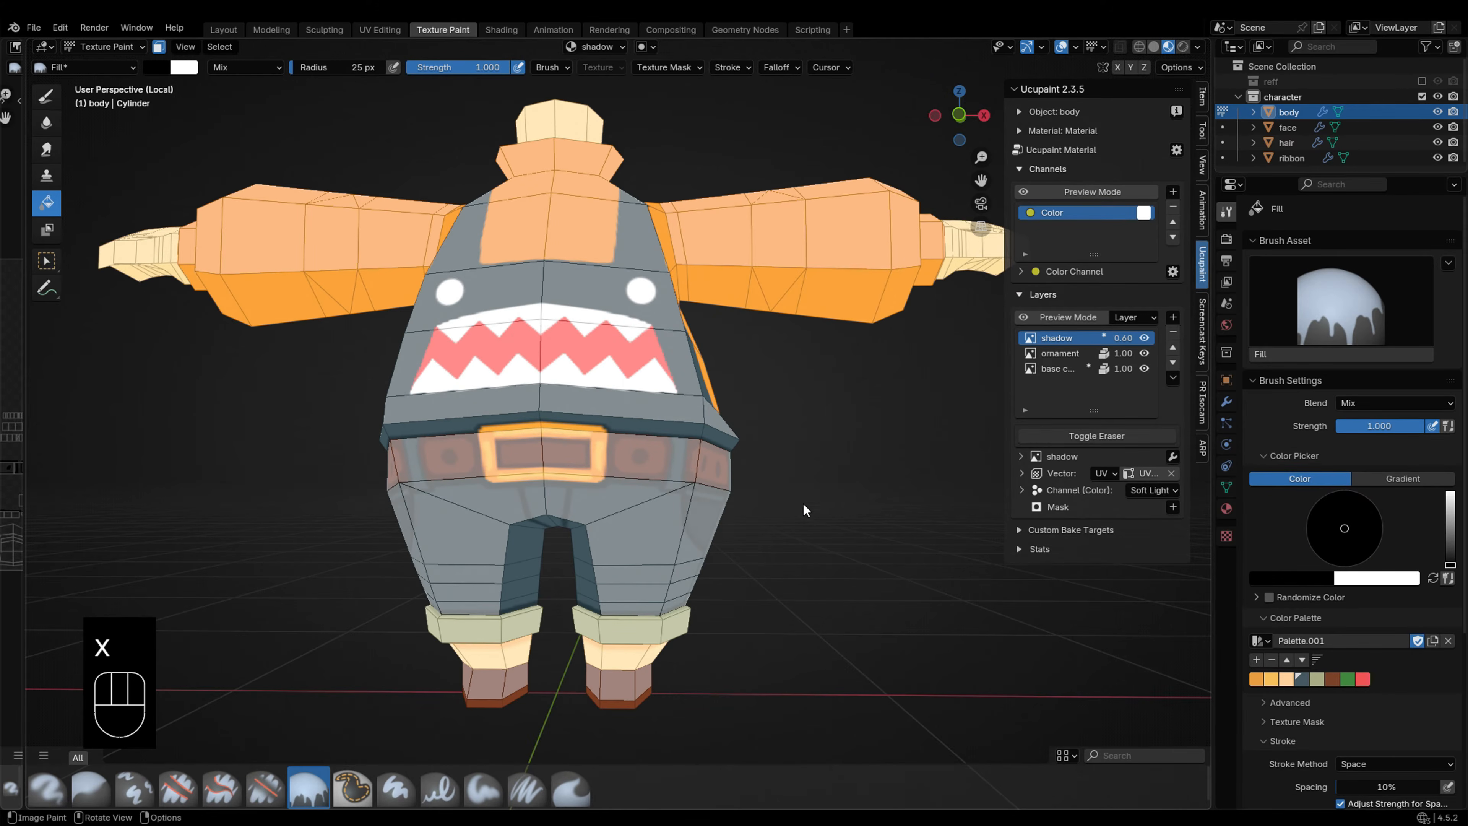
middle_drag(803, 505, 670, 516)
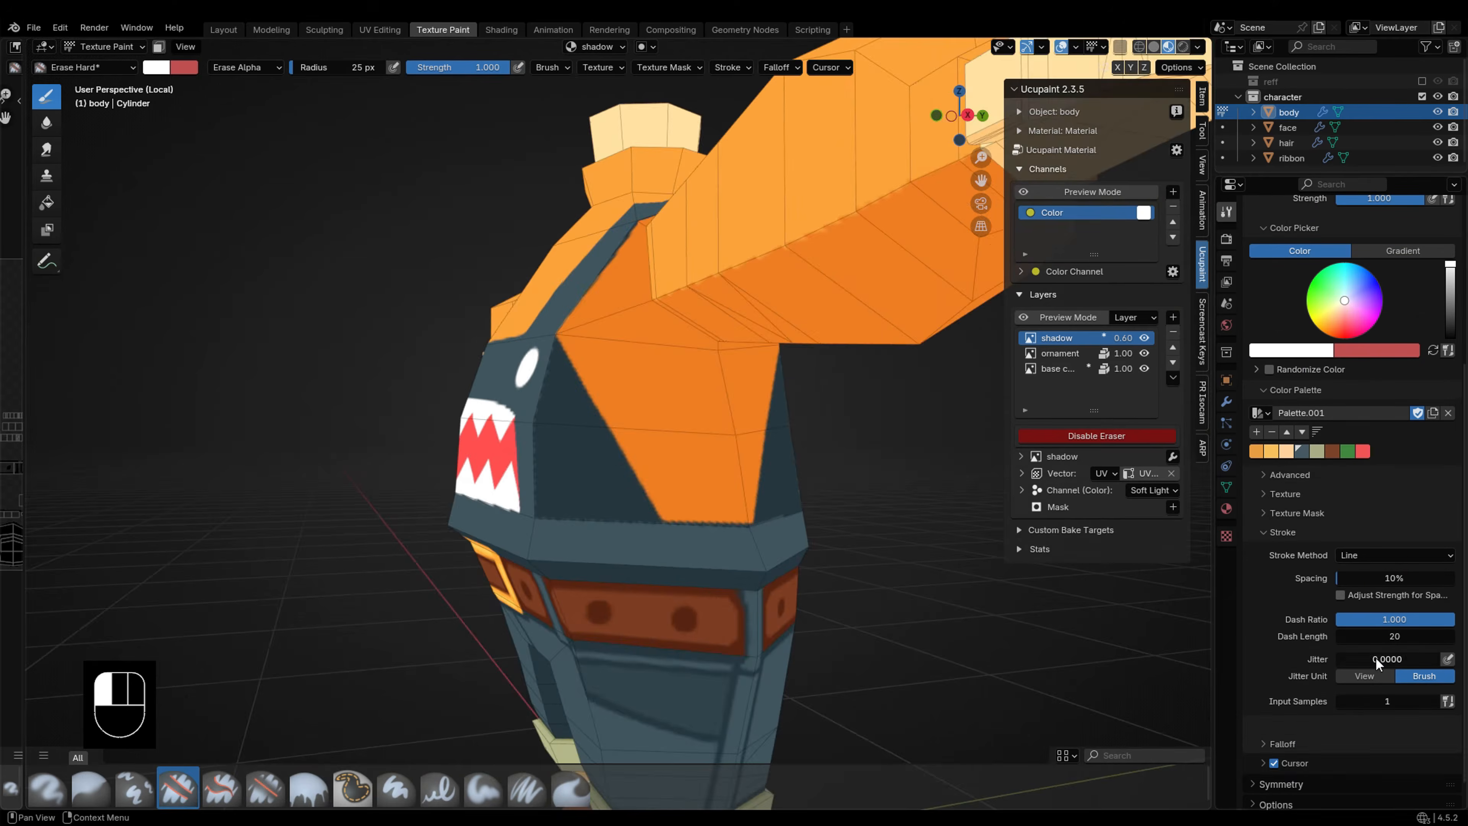
Step: Erase the dark fill from the overalls' side faces along the armhole with a 17 px Erase Hard brush
key(f)
drag(503, 278, 675, 601)
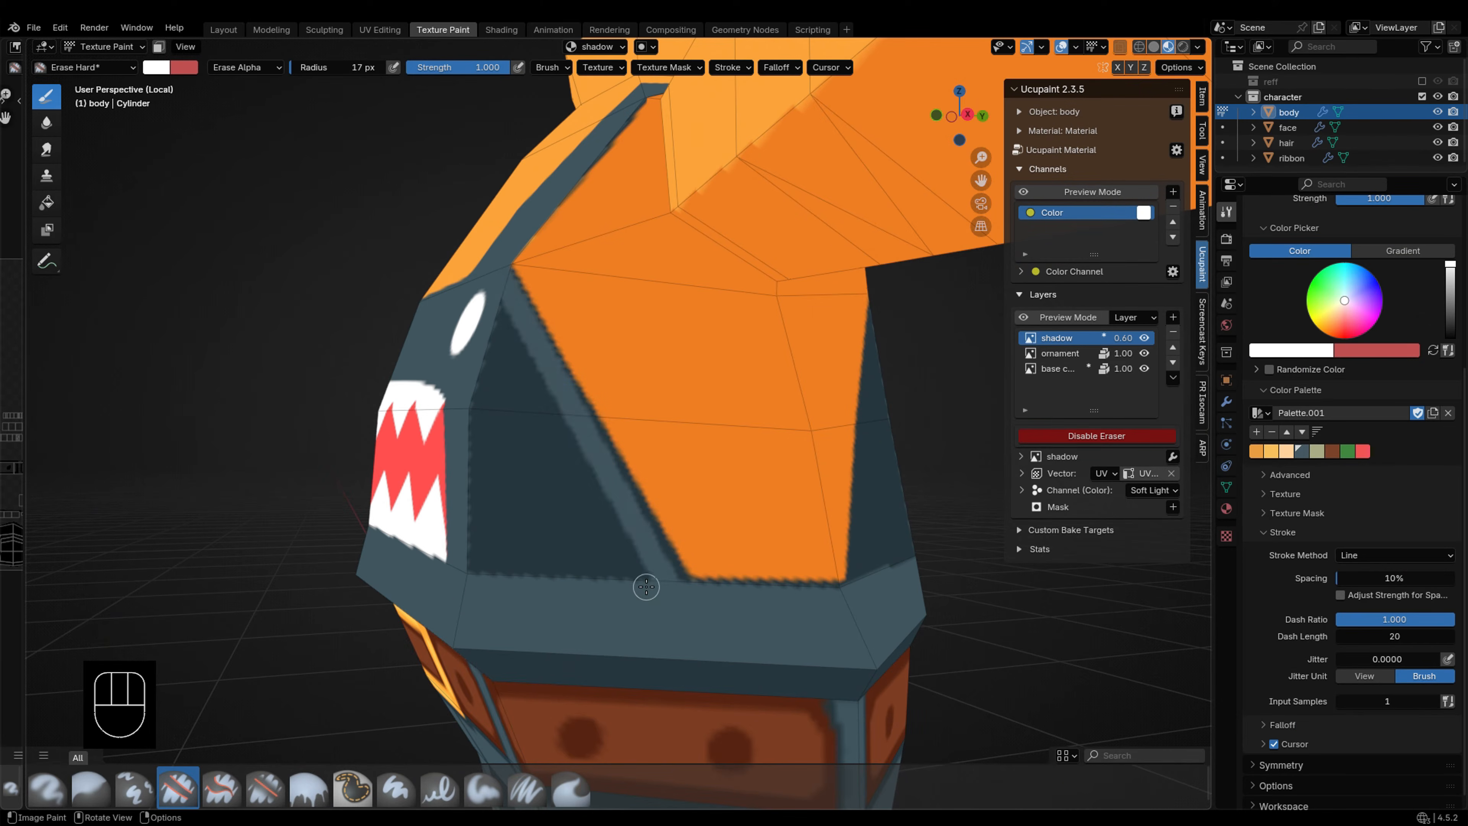
click(1394, 555)
click(1382, 618)
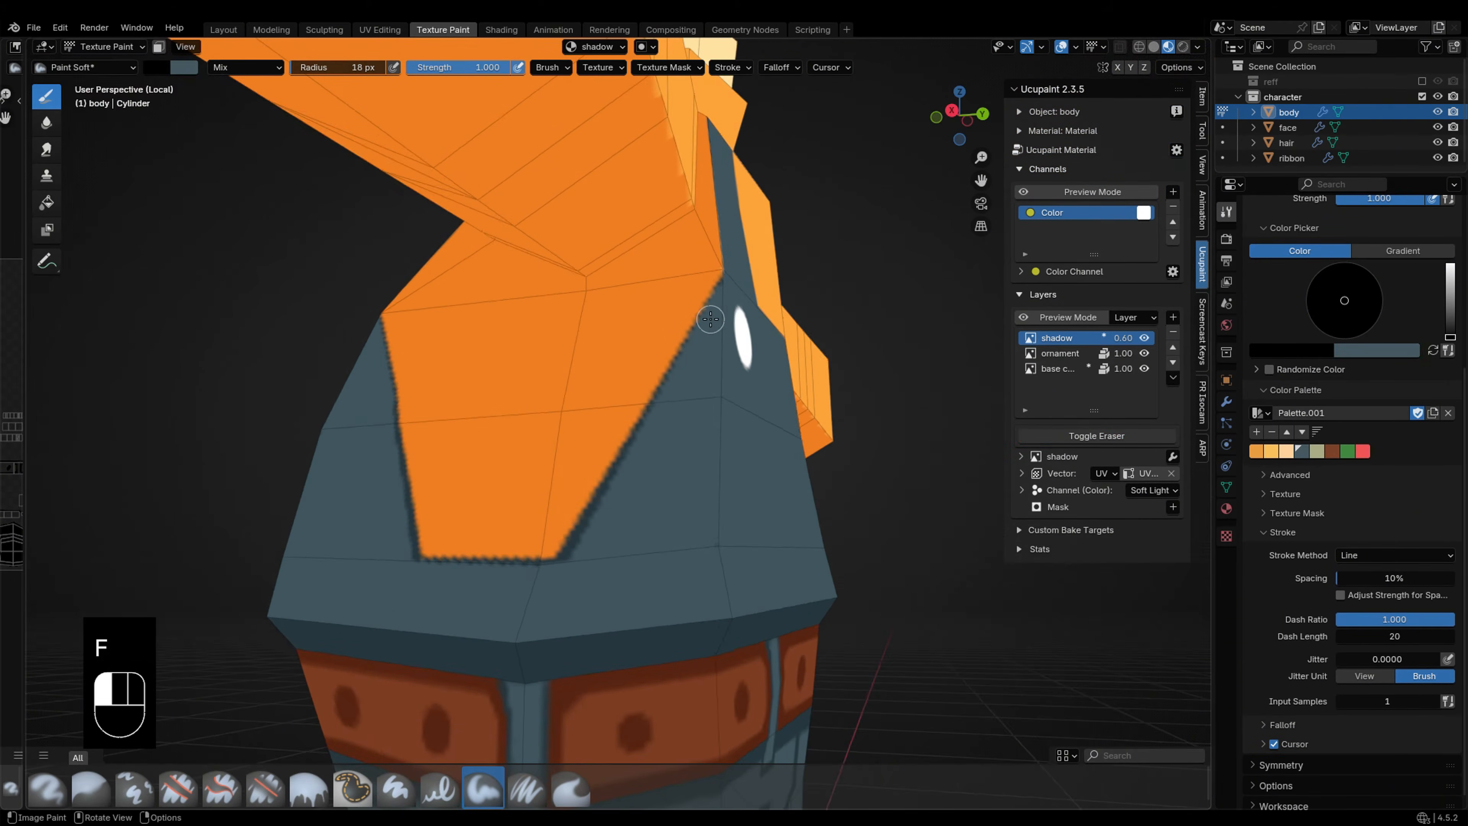
Step: Shade the armhole, shoulder strap and bib edges of the overalls with 18 px soft black lines
mouse_move(711, 319)
middle_down()
mouse_move(601, 528)
mouse_move(754, 436)
mouse_move(495, 564)
mouse_move(662, 451)
mouse_move(622, 371)
mouse_move(590, 405)
mouse_move(564, 502)
mouse_move(521, 416)
middle_up()
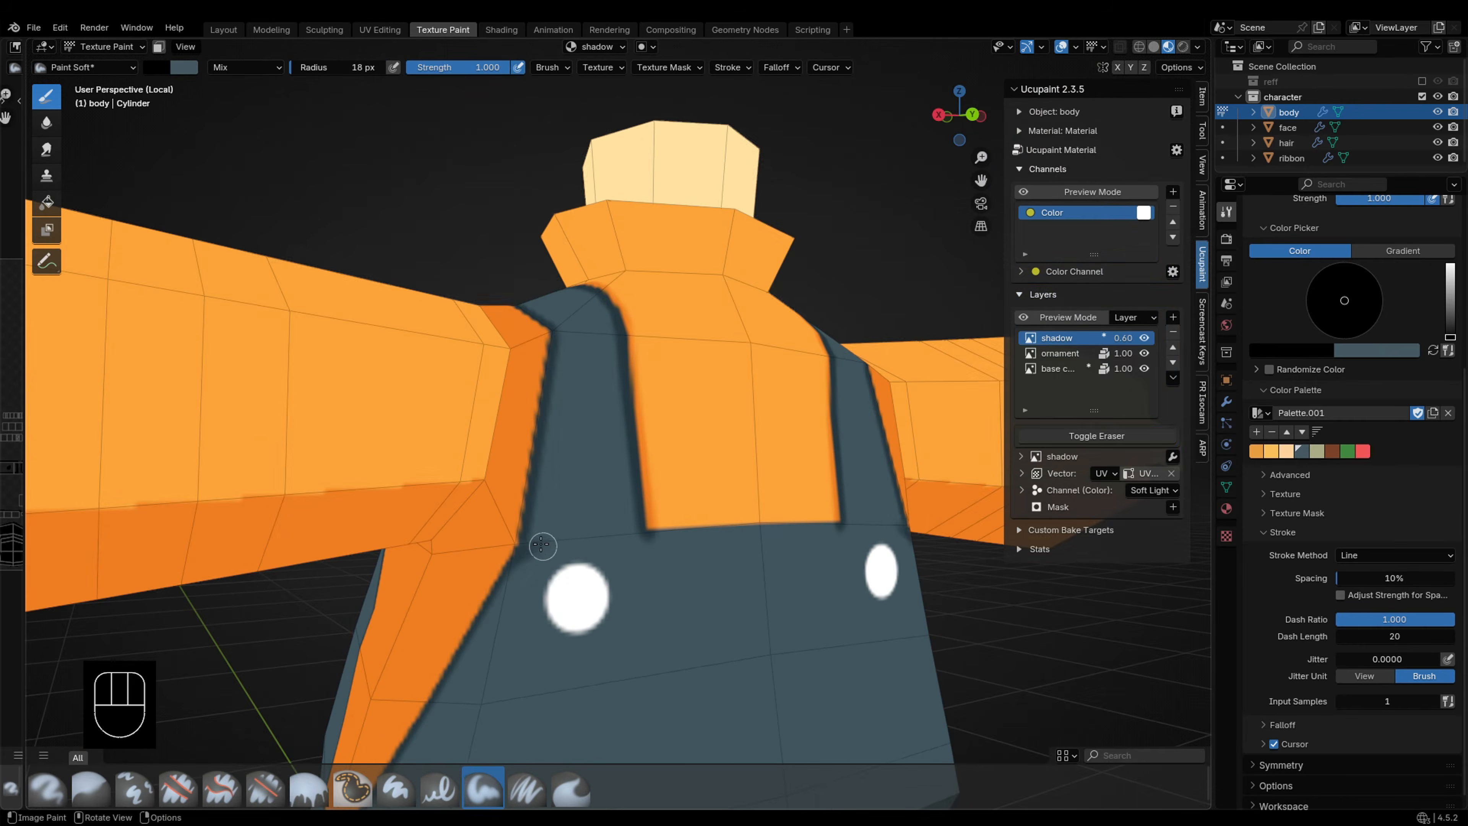
mouse_move(462, 584)
middle_down()
mouse_move(550, 548)
mouse_move(440, 585)
middle_up()
key(grave)
drag(506, 438, 757, 439)
mouse_move(757, 438)
middle_down()
mouse_move(626, 492)
mouse_move(641, 440)
middle_up()
Step: Select the neck geometry in Edit Mode and fill it with black on the shadow layer
scroll(626, 492, down, 2)
key(Tab)
key(l)
click(46, 98)
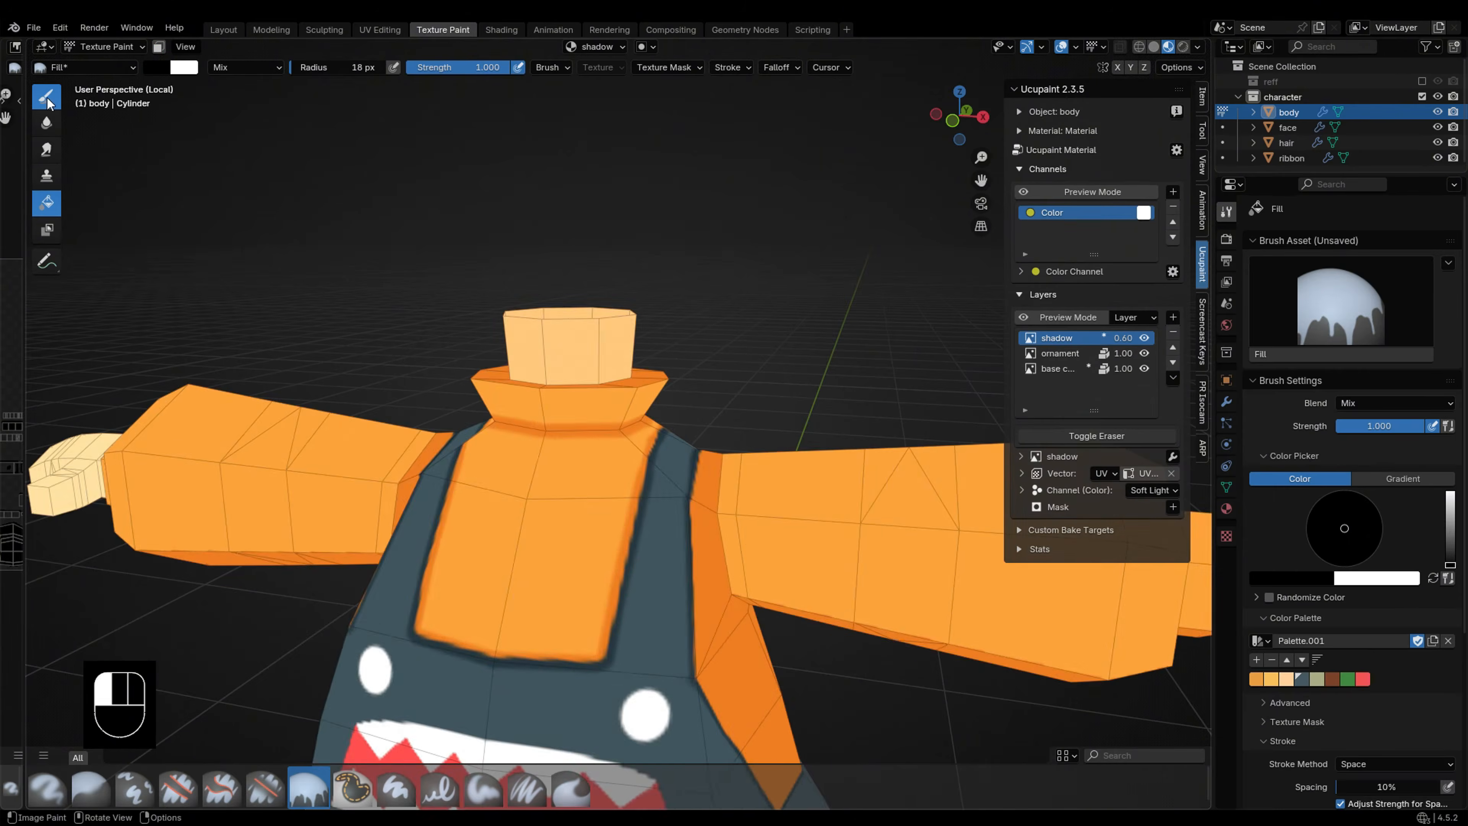
Step: Shade the outline of the toothed mouth on the overalls with 20 px soft black strokes, undoing the unwanted ones
mouse_move(723, 520)
middle_down()
mouse_move(876, 364)
mouse_move(709, 462)
mouse_move(843, 426)
mouse_move(670, 527)
mouse_move(534, 436)
mouse_move(630, 509)
mouse_move(647, 486)
mouse_move(577, 426)
mouse_move(653, 440)
middle_up()
key(ctrl+z)
scroll(708, 463, up, 2)
scroll(647, 486, down, 4)
scroll(653, 440, up, 3)
drag(426, 394, 715, 431)
key(ctrl+z)
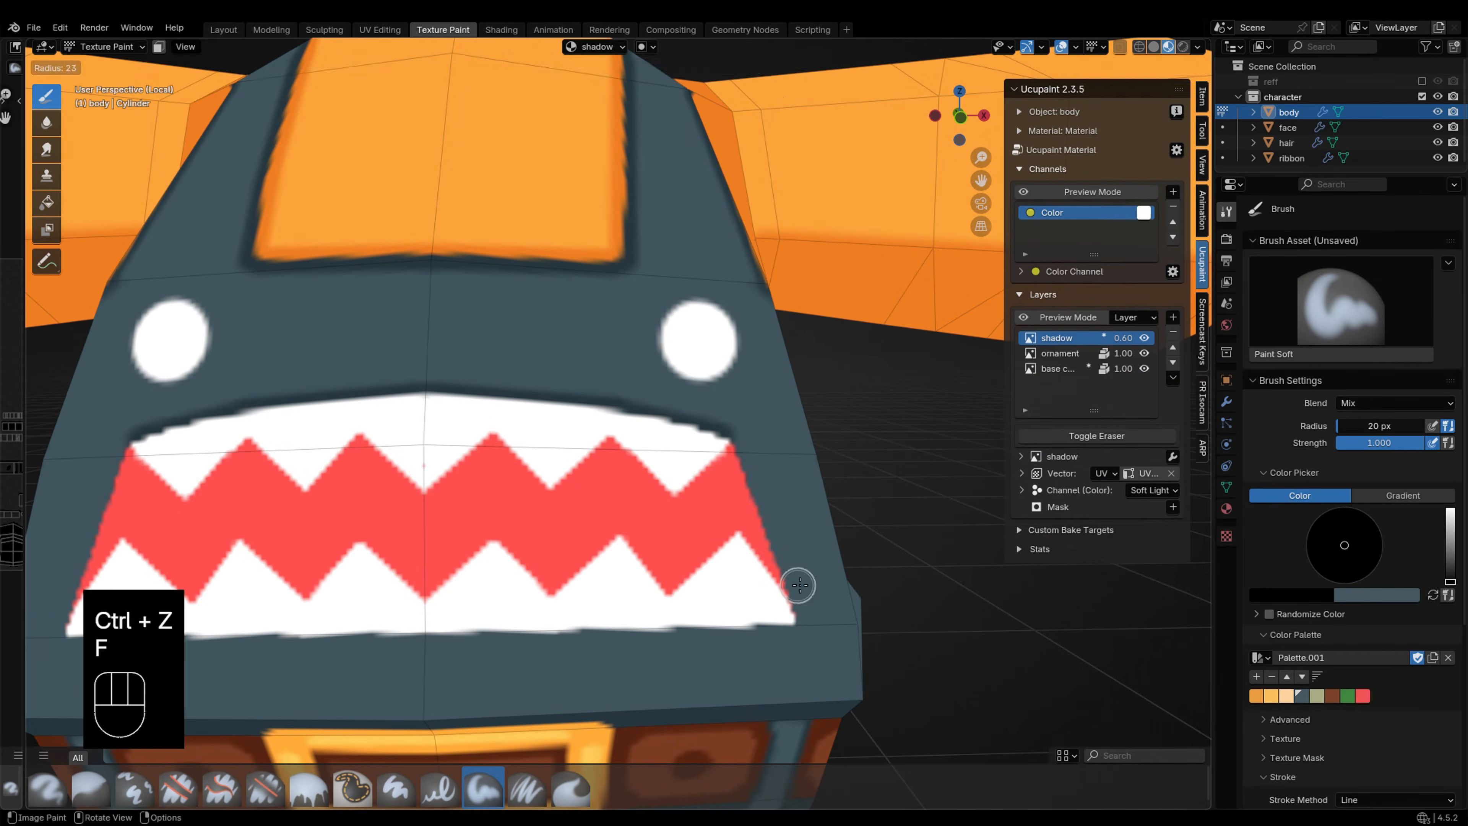
Step: Set the stroke method to Drag Dot and place round black shadows behind both eyes on the overalls
scroll(797, 583, down, 4)
middle_drag(723, 509, 551, 451)
scroll(1376, 623, down, 5)
click(1395, 623)
click(1371, 659)
key(f)
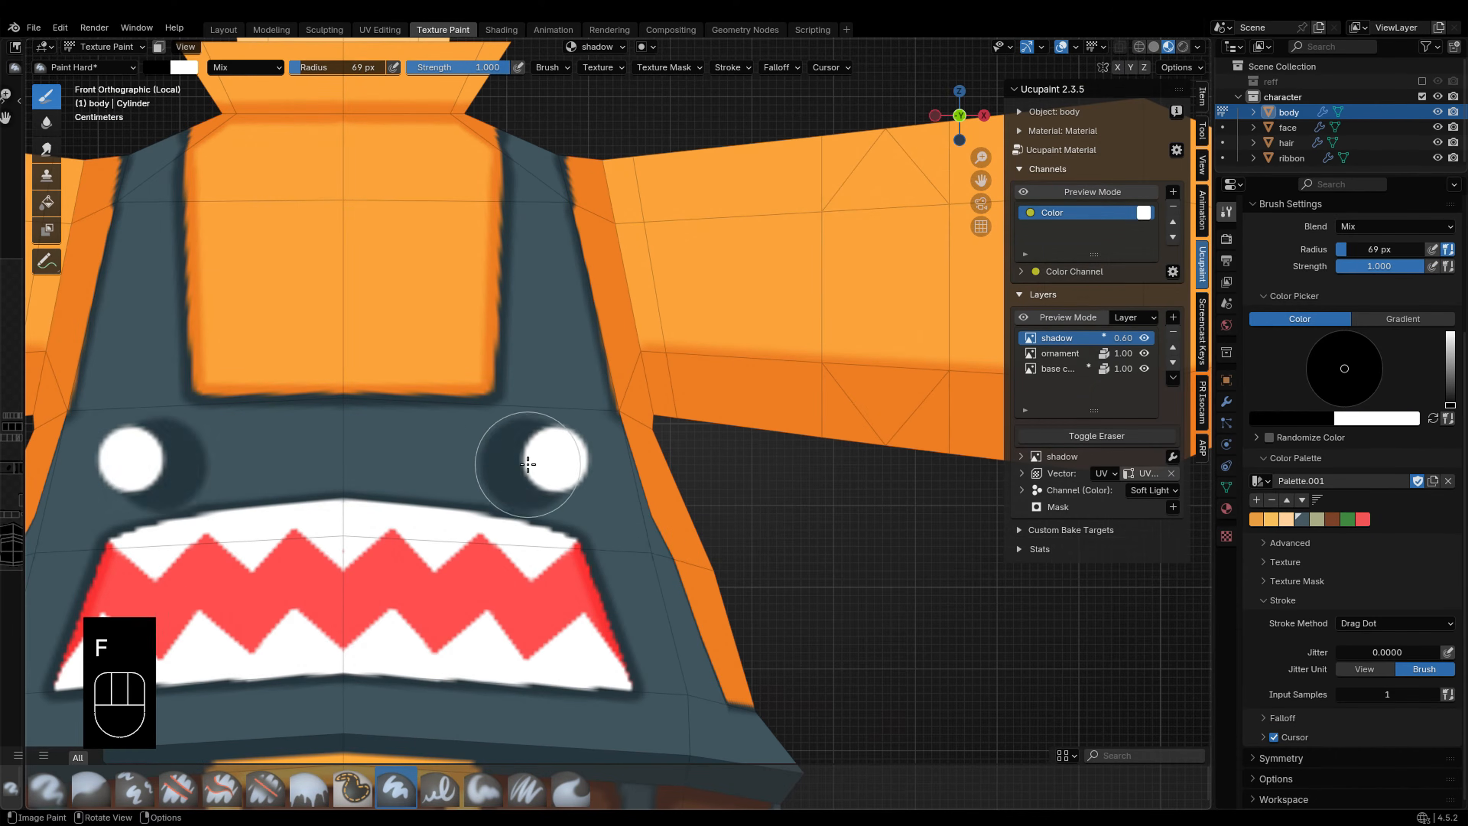
Step: Shade the edges of the orange panel on the back of the overalls with 19 px soft black lines
key(ctrl+KP_1)
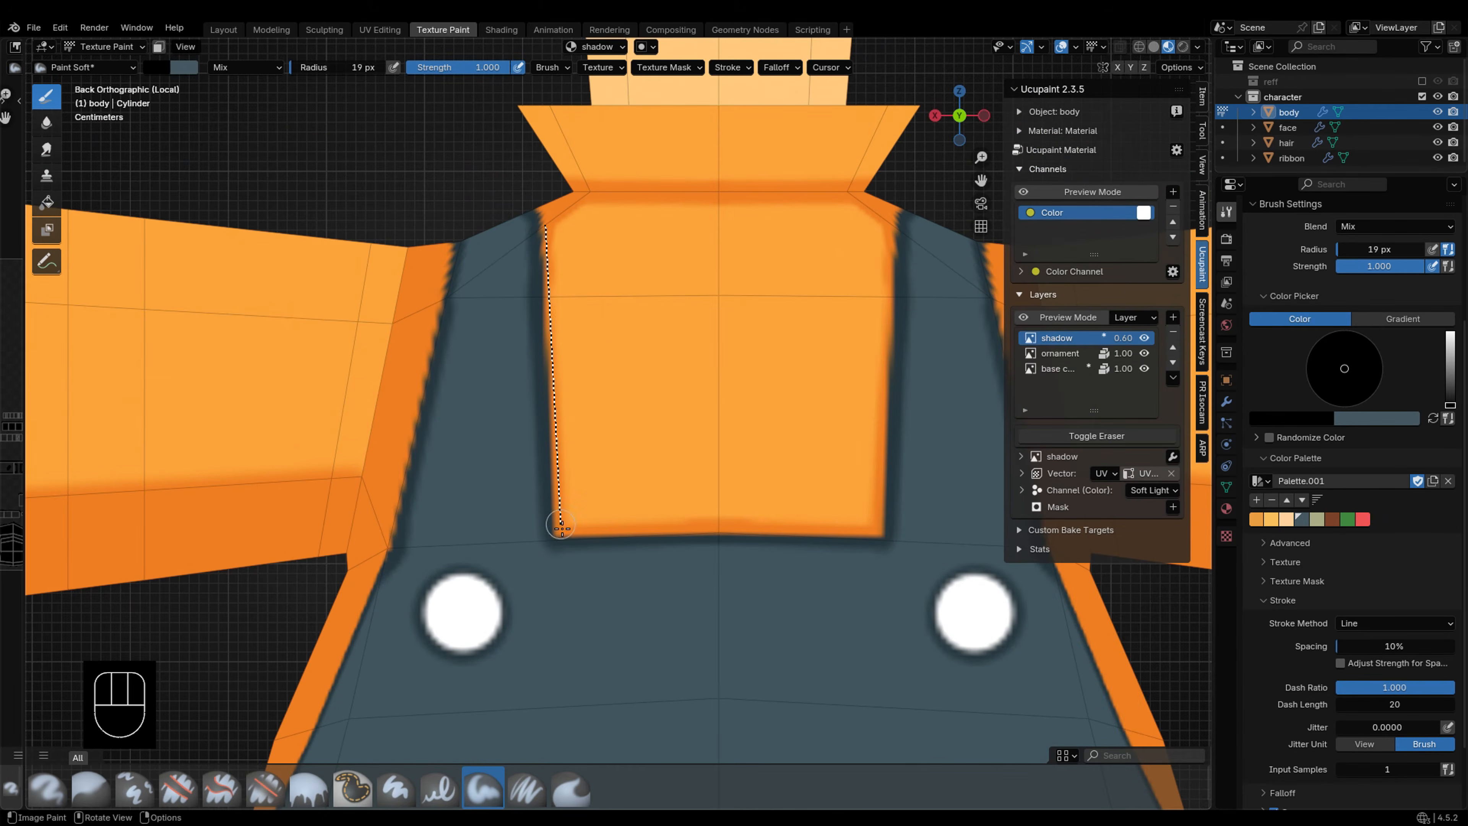
drag(561, 524, 562, 529)
mouse_move(562, 529)
middle_down()
mouse_move(669, 475)
mouse_move(597, 417)
mouse_move(462, 347)
middle_up()
Step: Select further body faces in Edit Mode, return to Texture Paint and switch to the Fill tool
key(Tab)
click(617, 459)
key(Tab)
key(1)
click(46, 202)
key(1)
scroll(462, 405, down, 4)
middle_drag(521, 416, 723, 459)
key(KP_1)
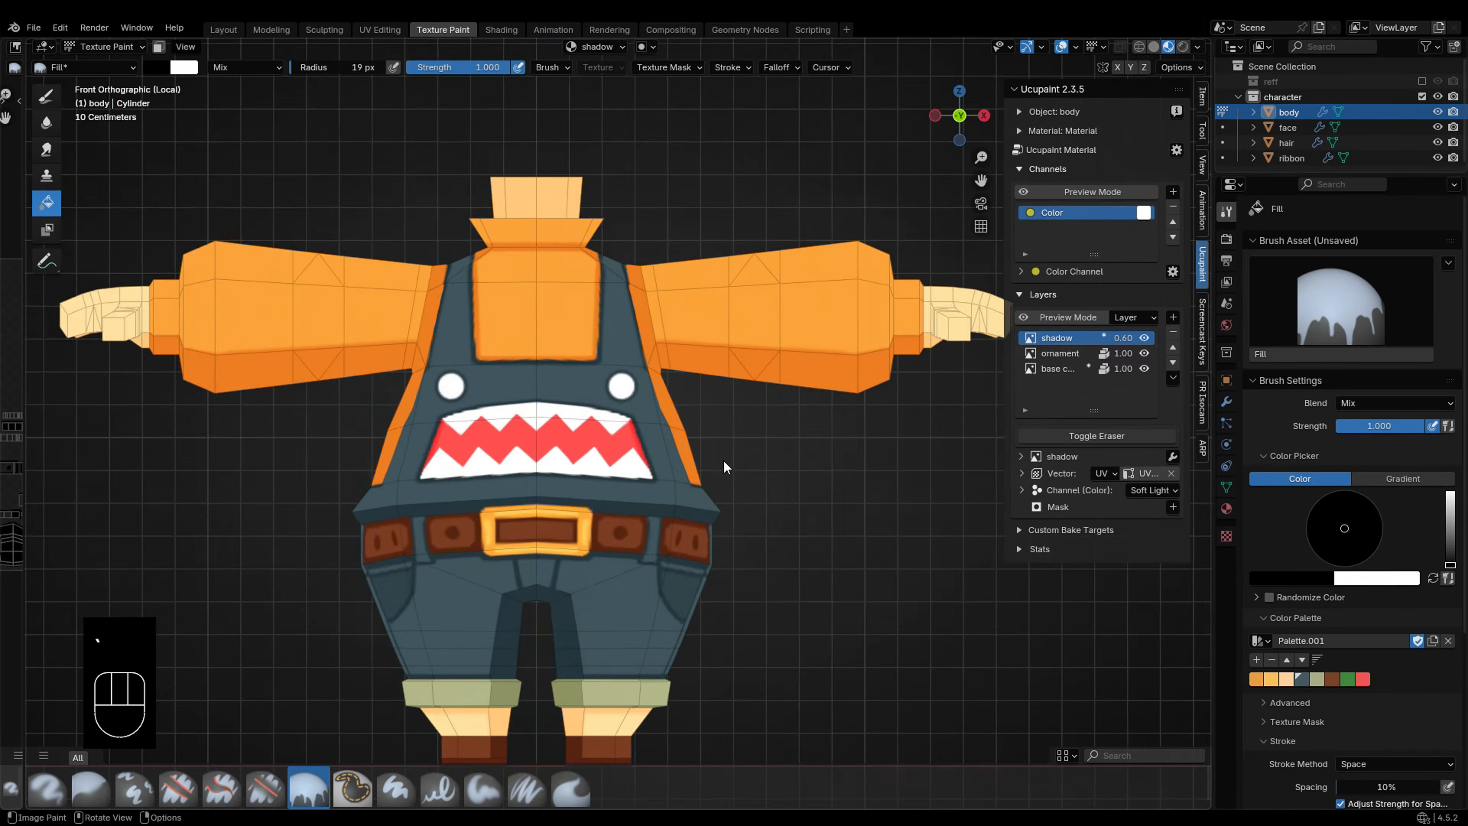
Step: Leave the body's local view, switch to the face object and isolate it in Edit Mode
scroll(734, 434, down, 1)
key(KP_Divide)
middle_drag(768, 403, 602, 278)
key(alt+q)
key(Tab)
key(slash)
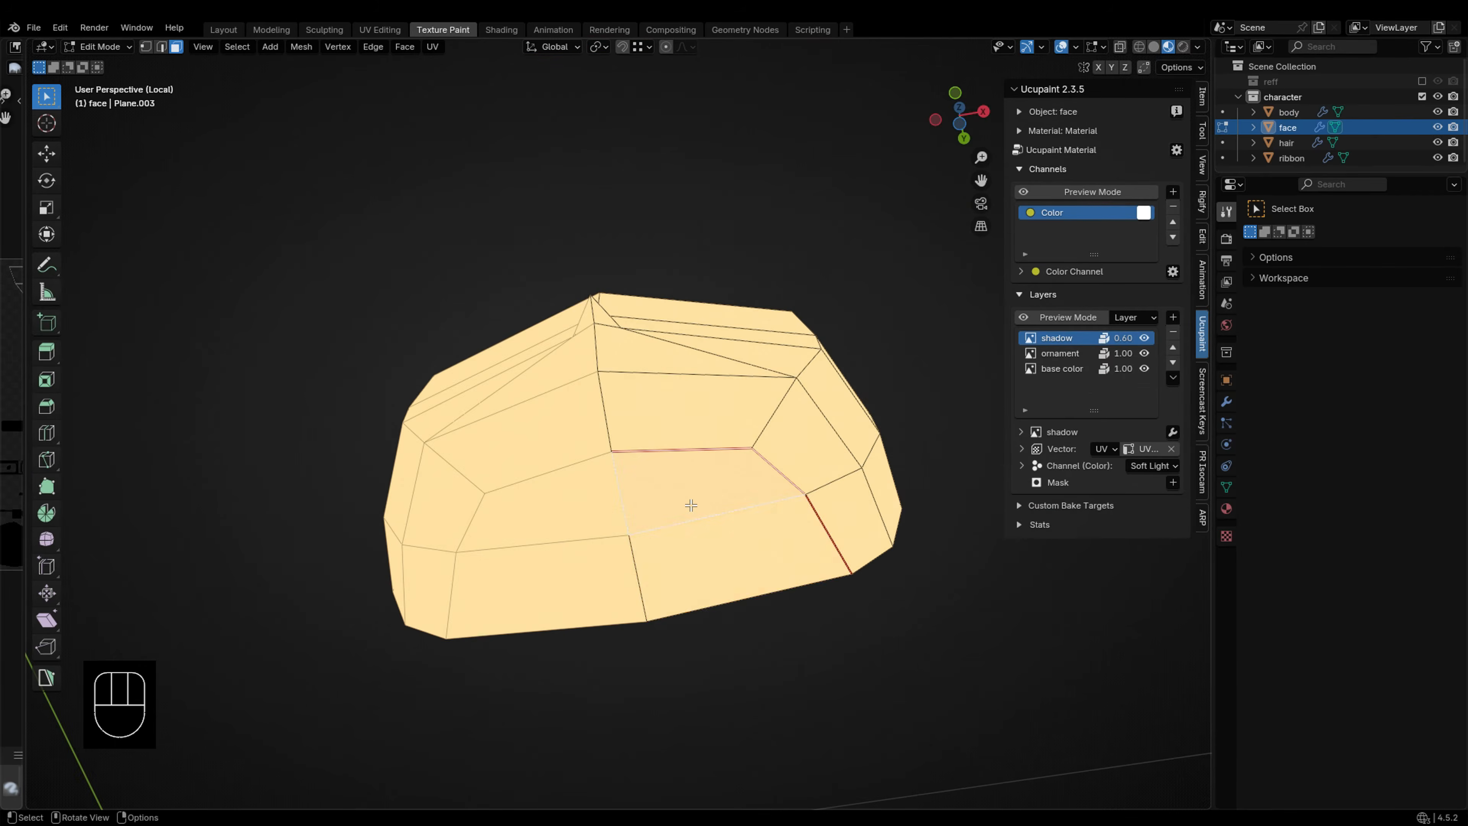
Step: Return the face to Texture Paint without face masking, switch to the hair object and isolate it
key(slash)
middle_drag(590, 347, 590, 272)
key(Tab)
click(159, 47)
key(alt+q)
key(slash)
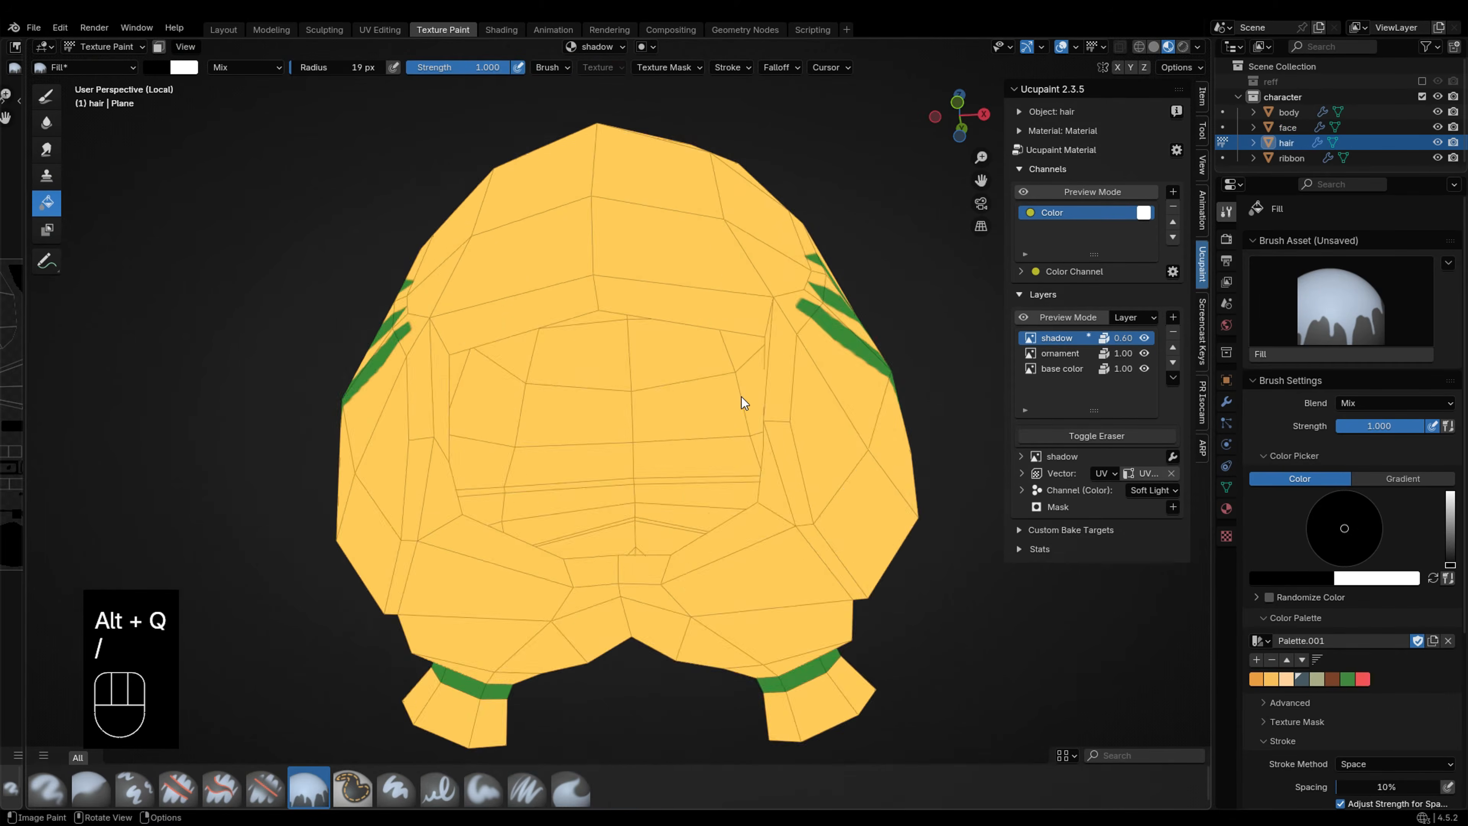
Step: Select the hair's recessed edge strips, inner faces and underside faces in Edit Mode for a masked fill
key(Tab)
middle_drag(741, 399, 653, 394)
scroll(632, 162, up, 5)
scroll(632, 162, down, 5)
middle_drag(653, 393, 769, 509)
middle_drag(769, 509, 717, 526)
shift+middle_drag(717, 526, 715, 544)
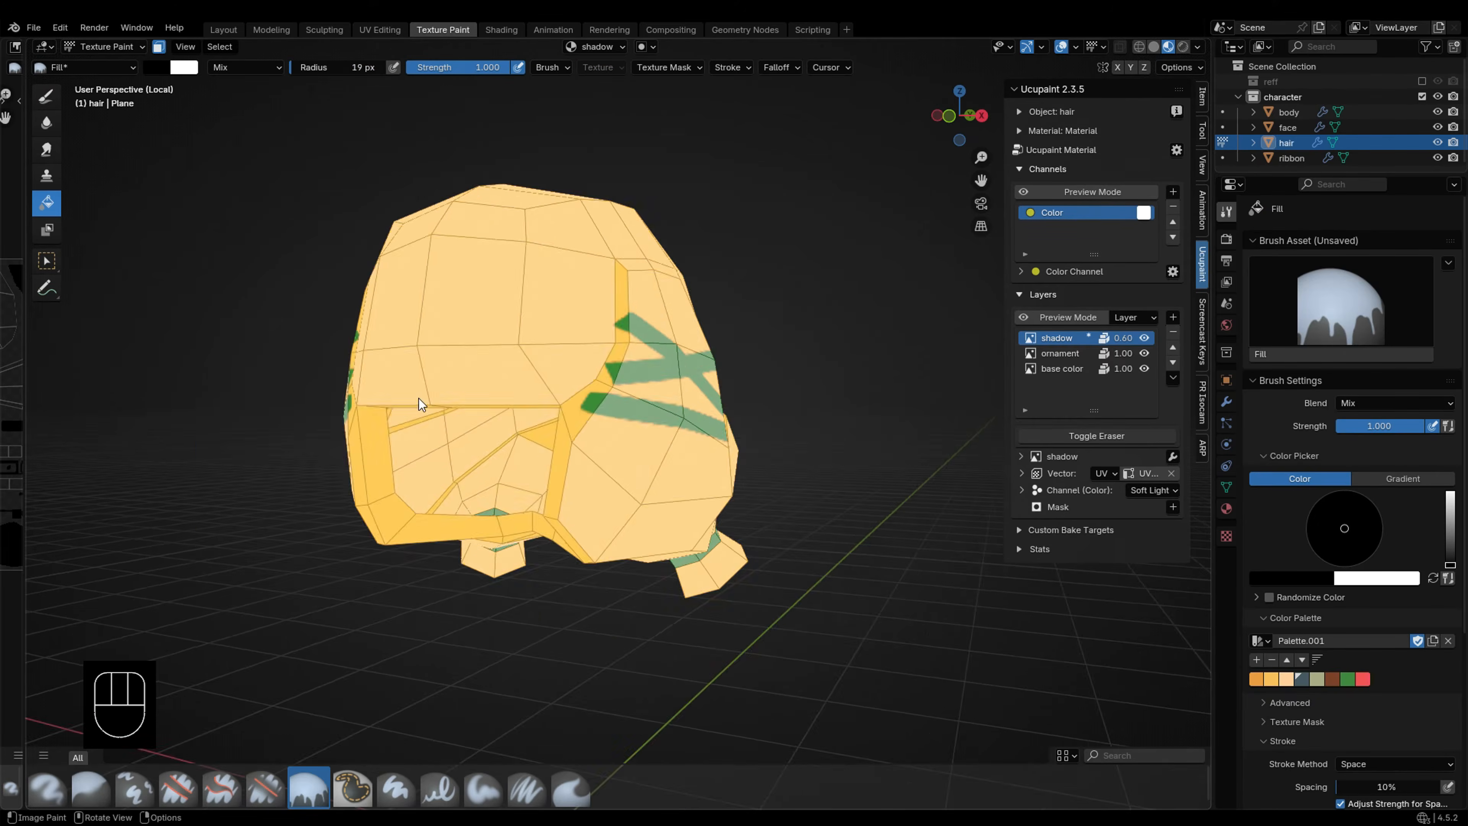
Step: Fill the masked recessed and underside hair faces with black on the shadow layer and turn off face masking
middle_drag(419, 399, 324, 289)
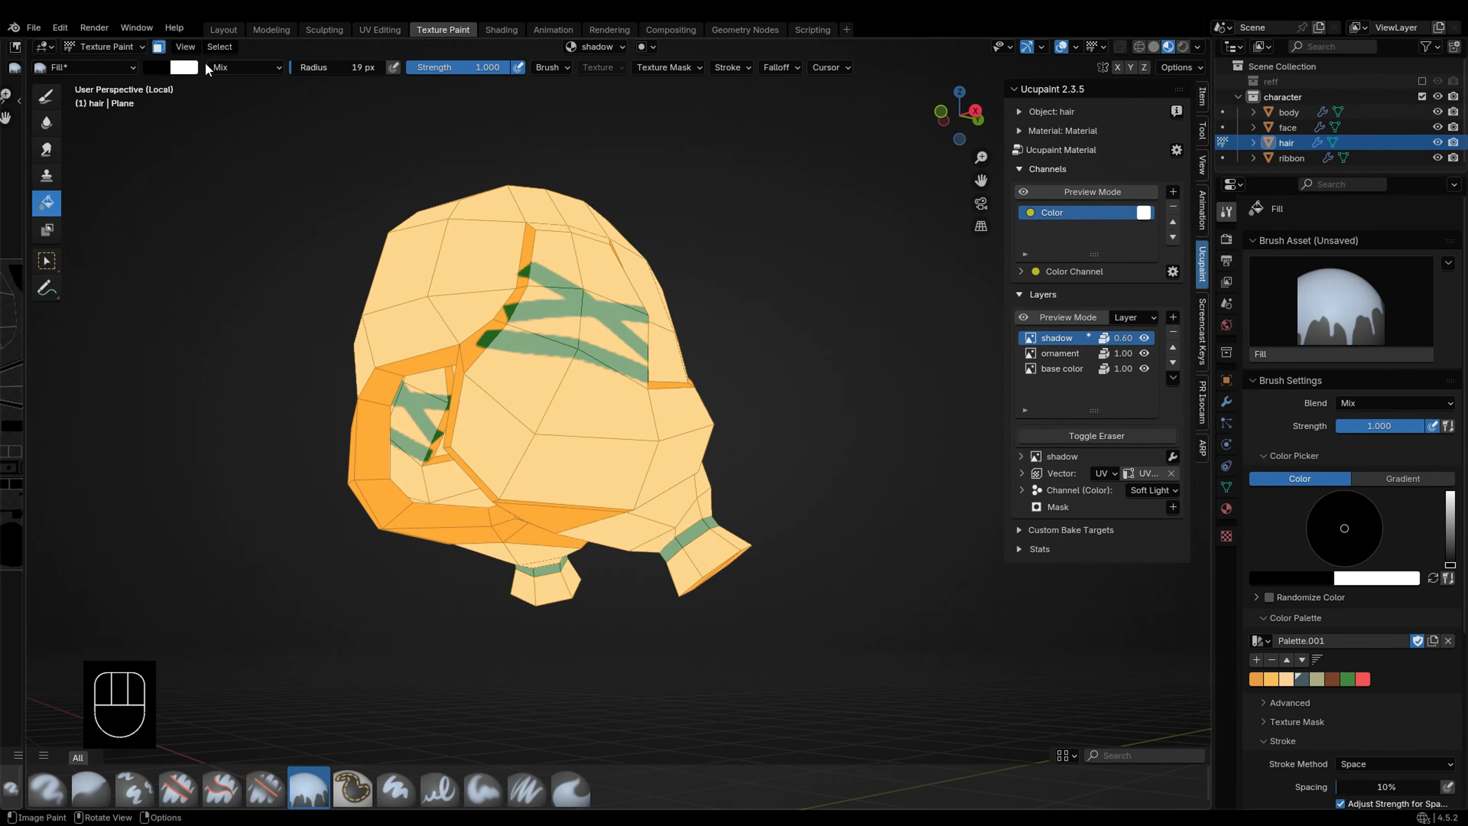
click(159, 47)
mouse_move(405, 260)
middle_down()
mouse_move(418, 352)
mouse_move(620, 405)
middle_up()
scroll(619, 405, up, 2)
Step: Set the 19 px Paint Soft brush to the Space stroke method and paint a mirrored pair of curved strands on the fringe
click(49, 94)
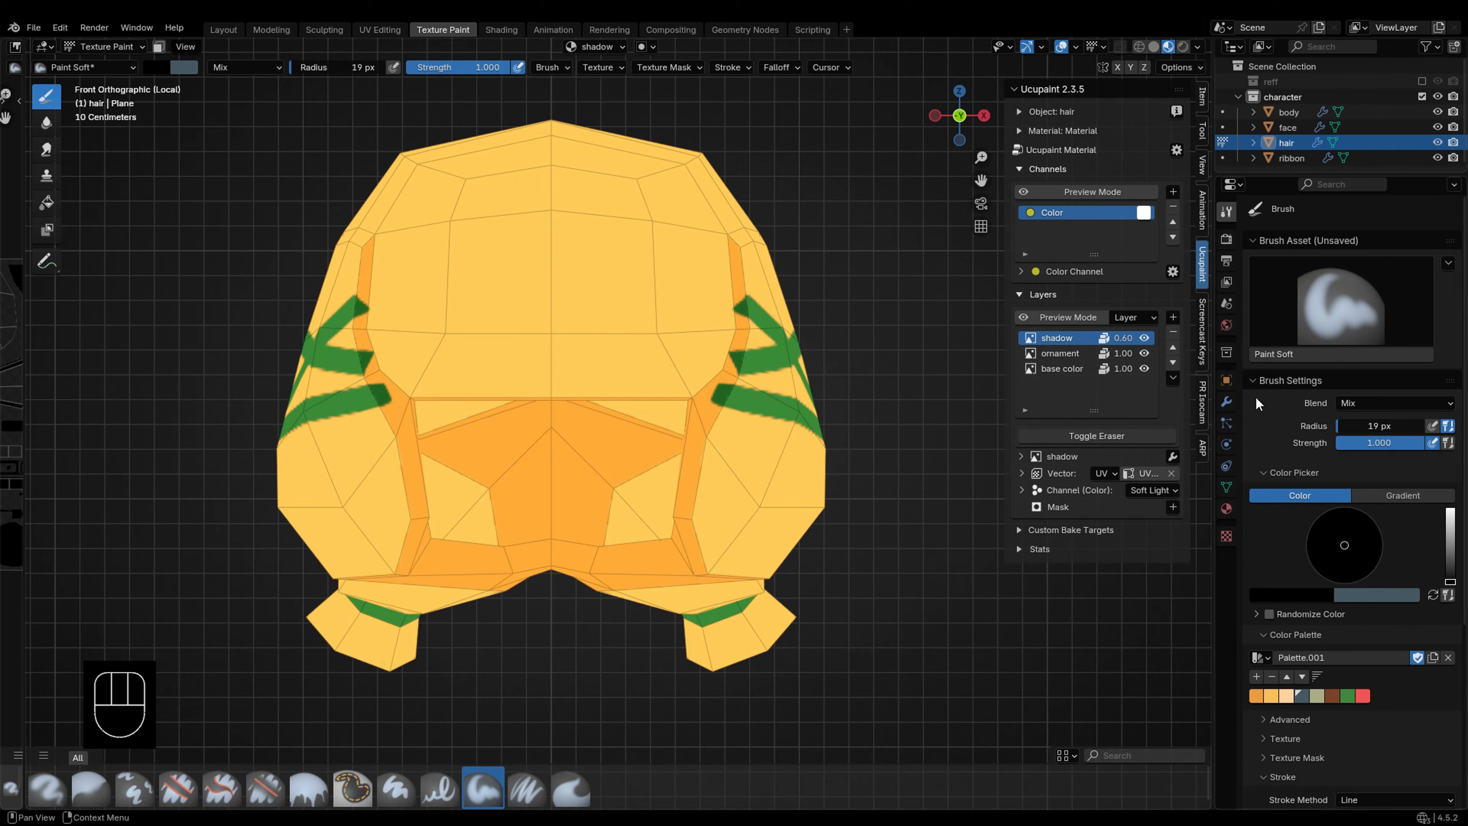
scroll(1256, 397, down, 10)
click(1369, 546)
click(1422, 583)
scroll(1359, 653, down, 1)
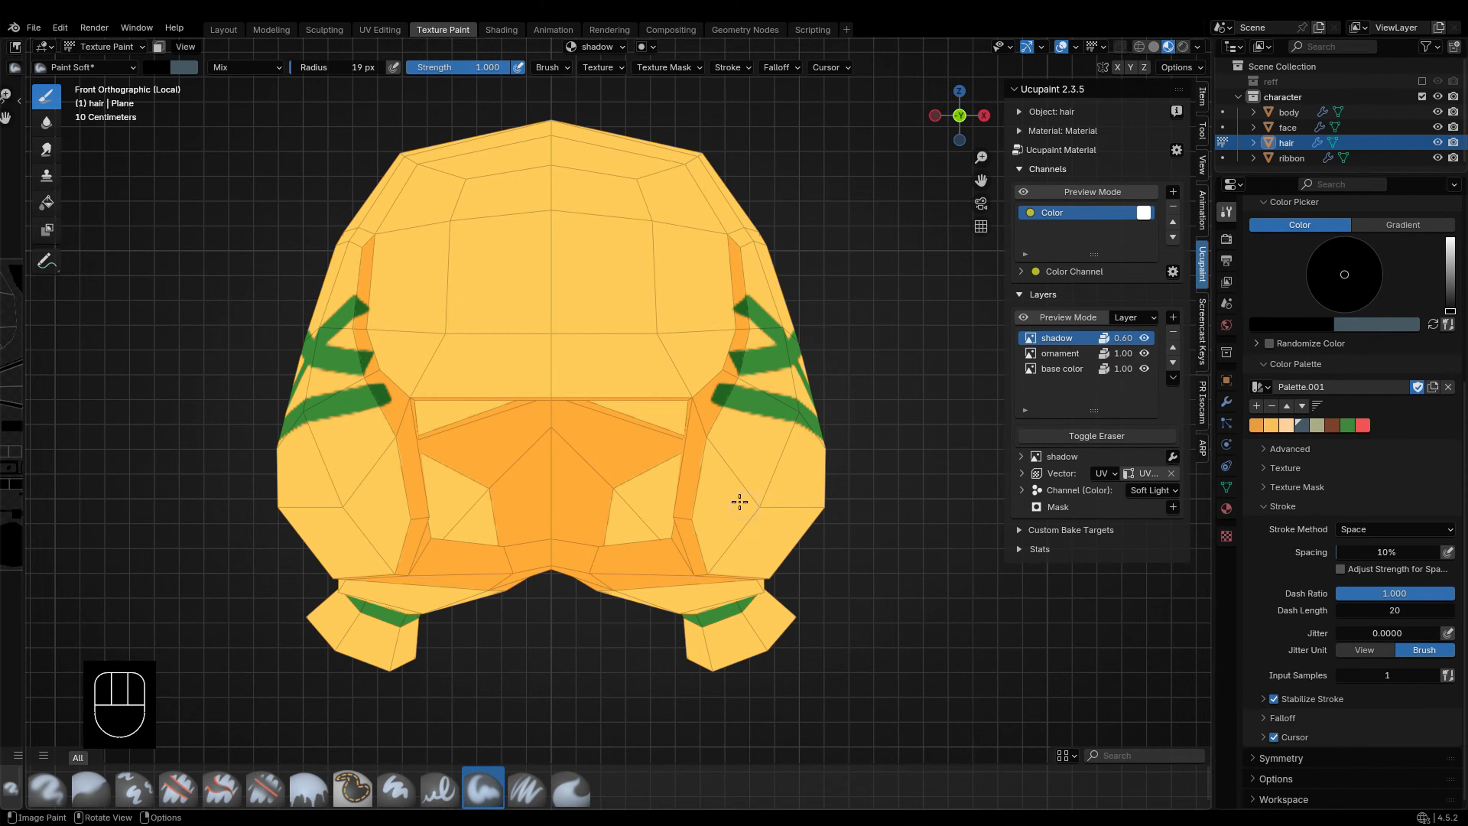
scroll(635, 447, up, 3)
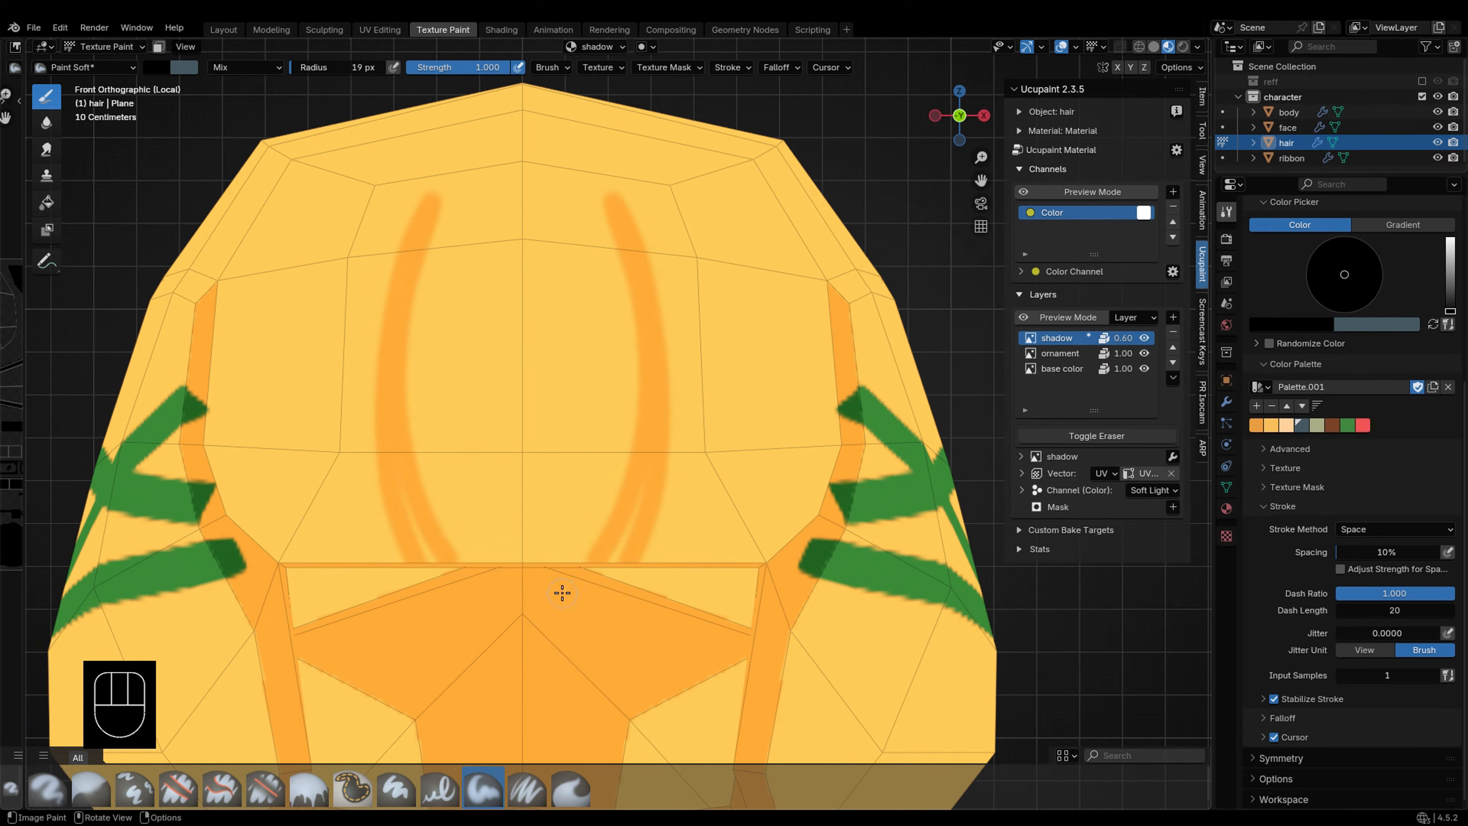
Step: Set the 19 px soft eraser to Space strokes and taper the upper ends of the fringe strands
click(1041, 435)
scroll(639, 182, up, 1)
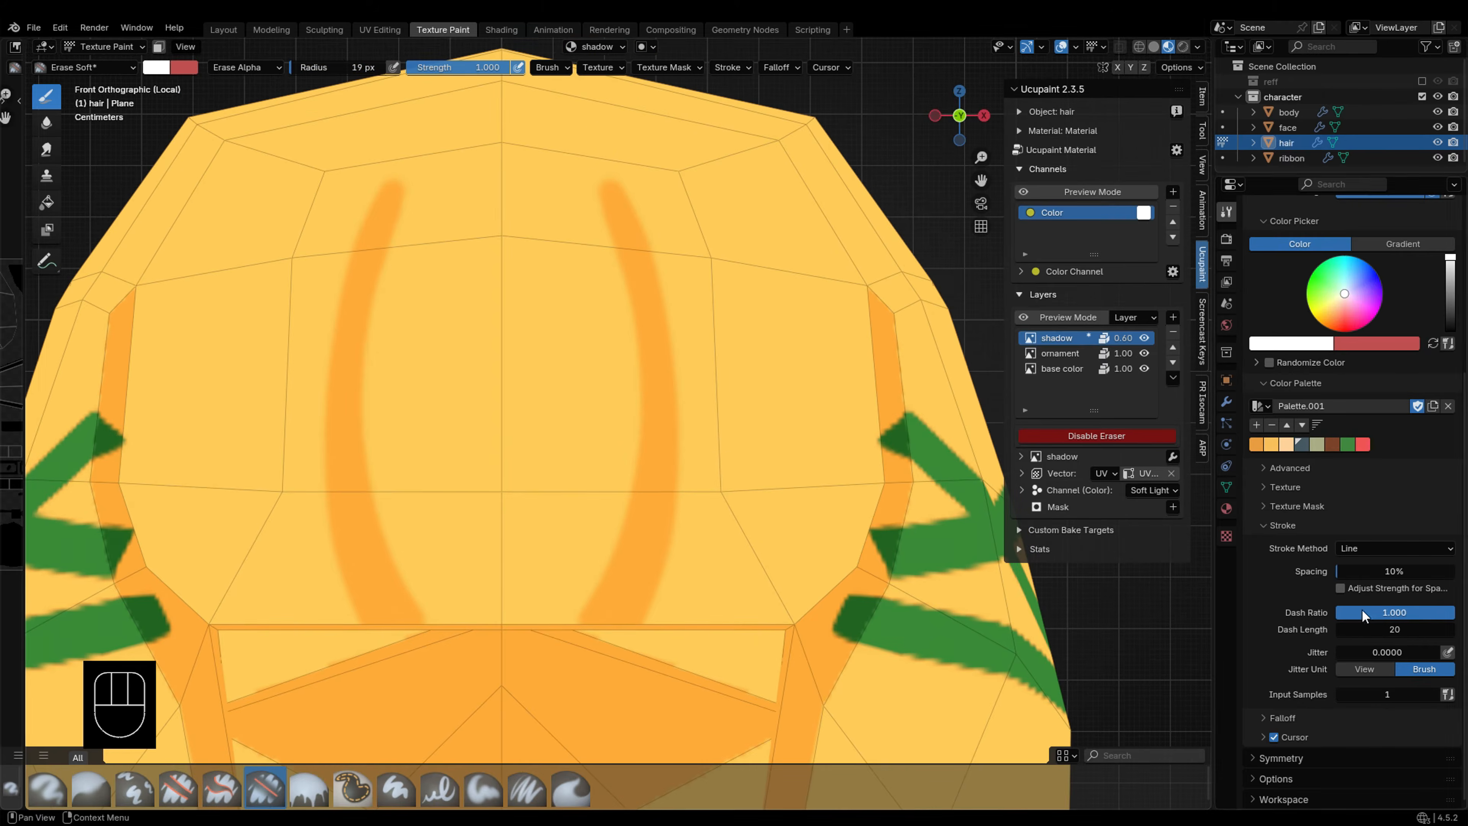
key(ctrl+z)
key(ctrl+z)
key(ctrl+z)
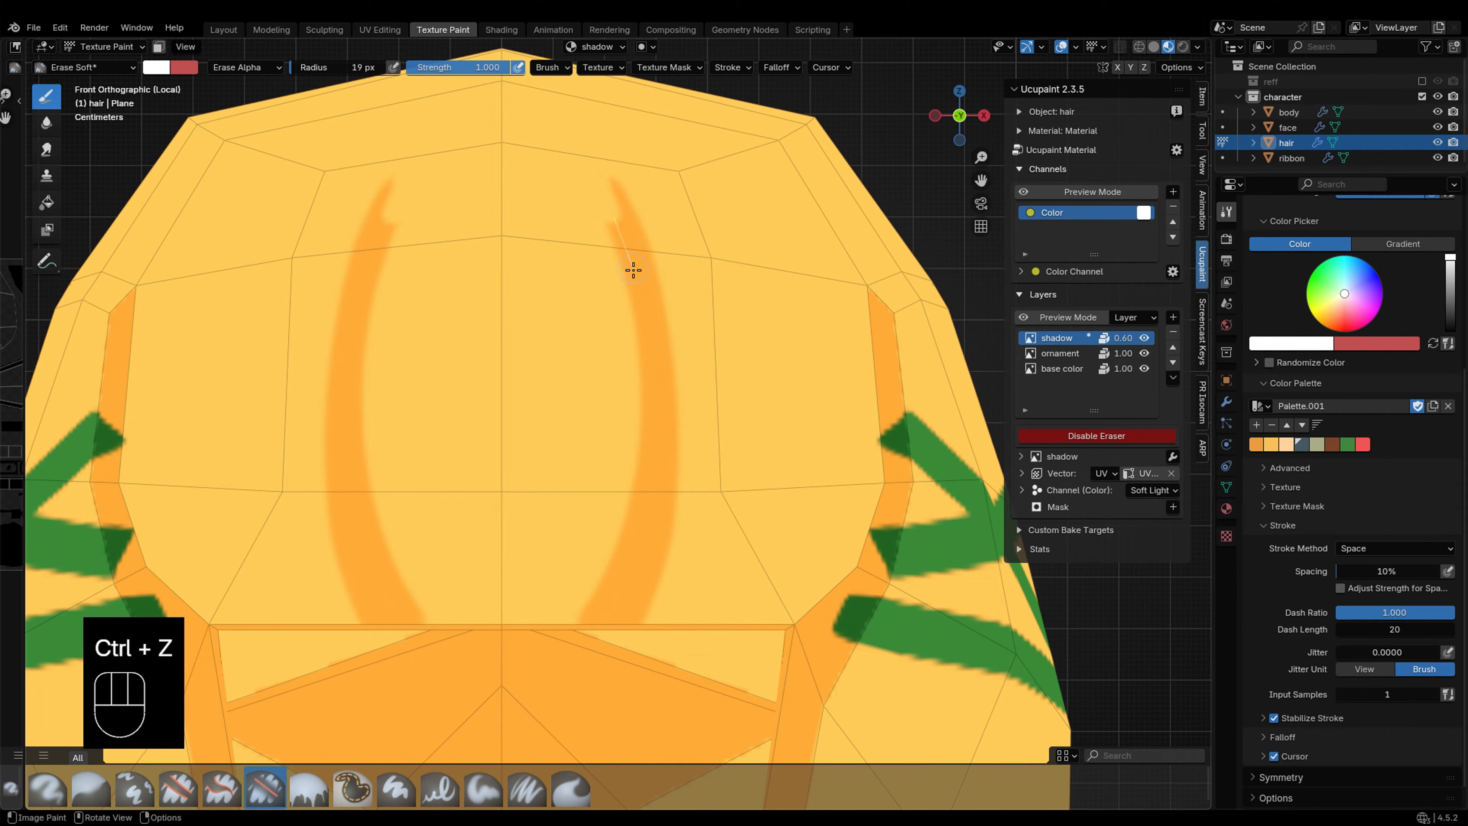
drag(633, 270, 586, 556)
key(ctrl+z)
drag(601, 184, 634, 454)
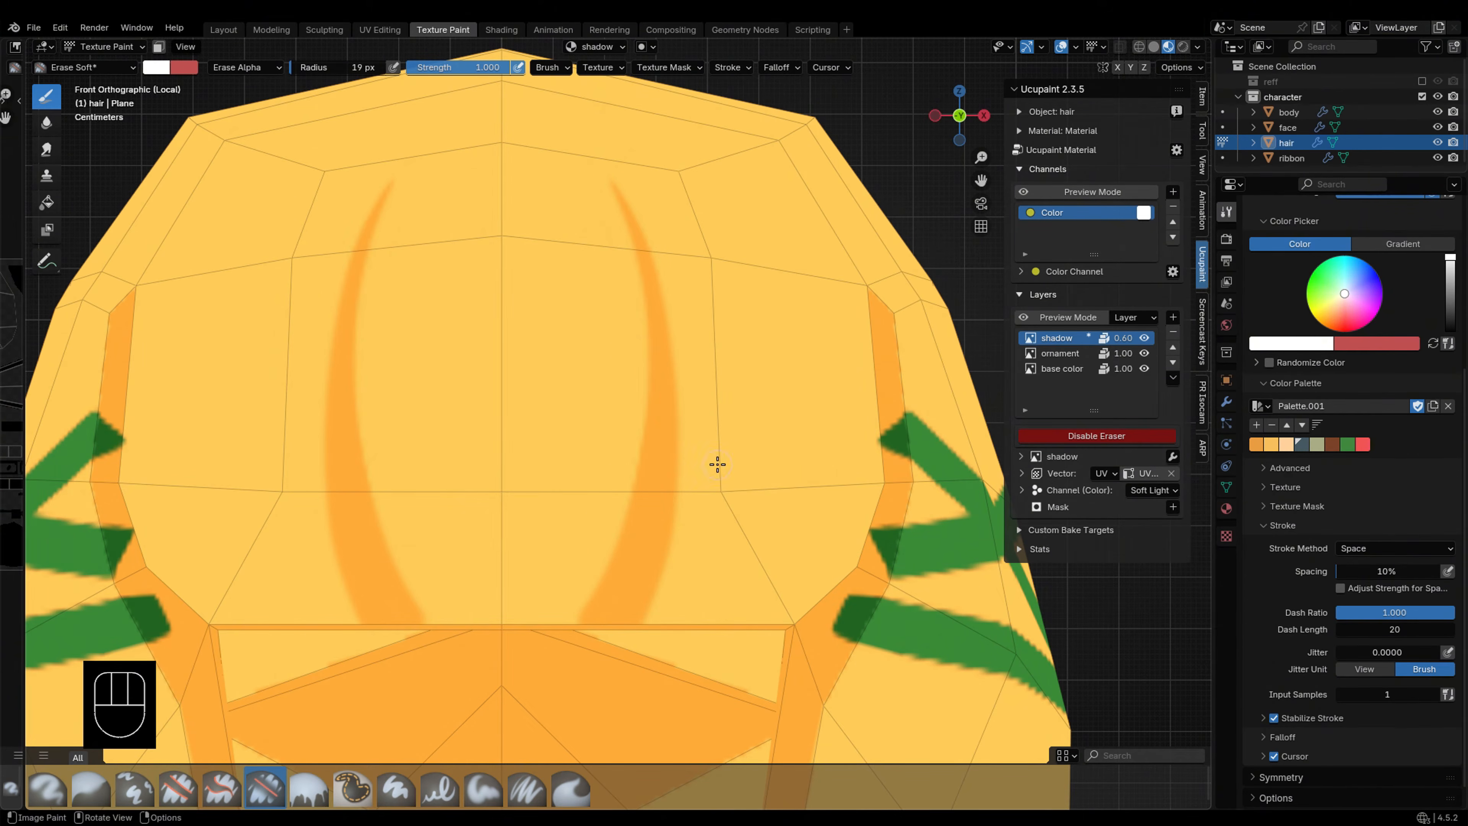
Step: Refine the lower ends and tips of the first strand pair by alternating 15 px soft paint and eraser strokes
key(e)
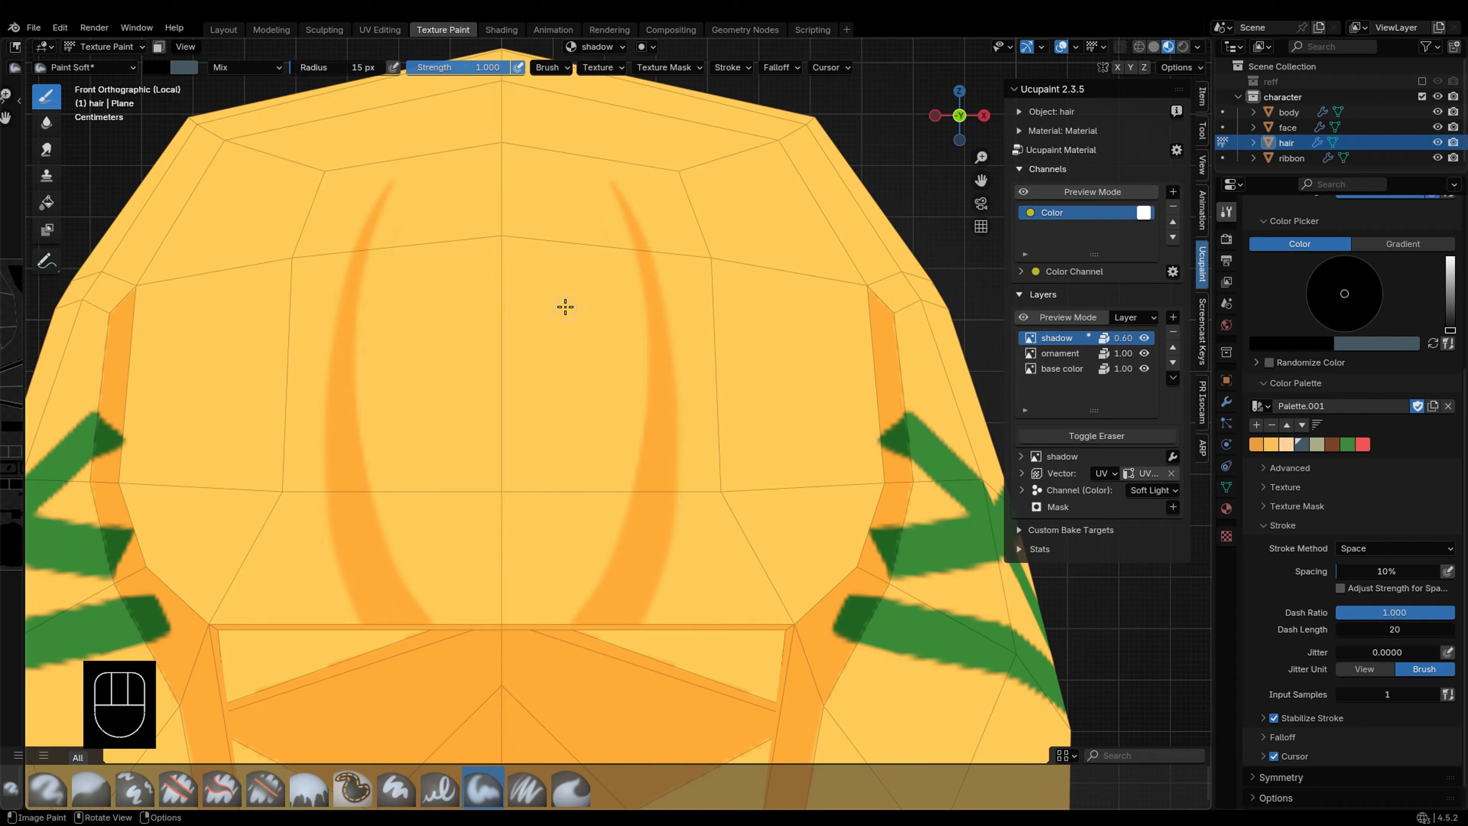
key(e)
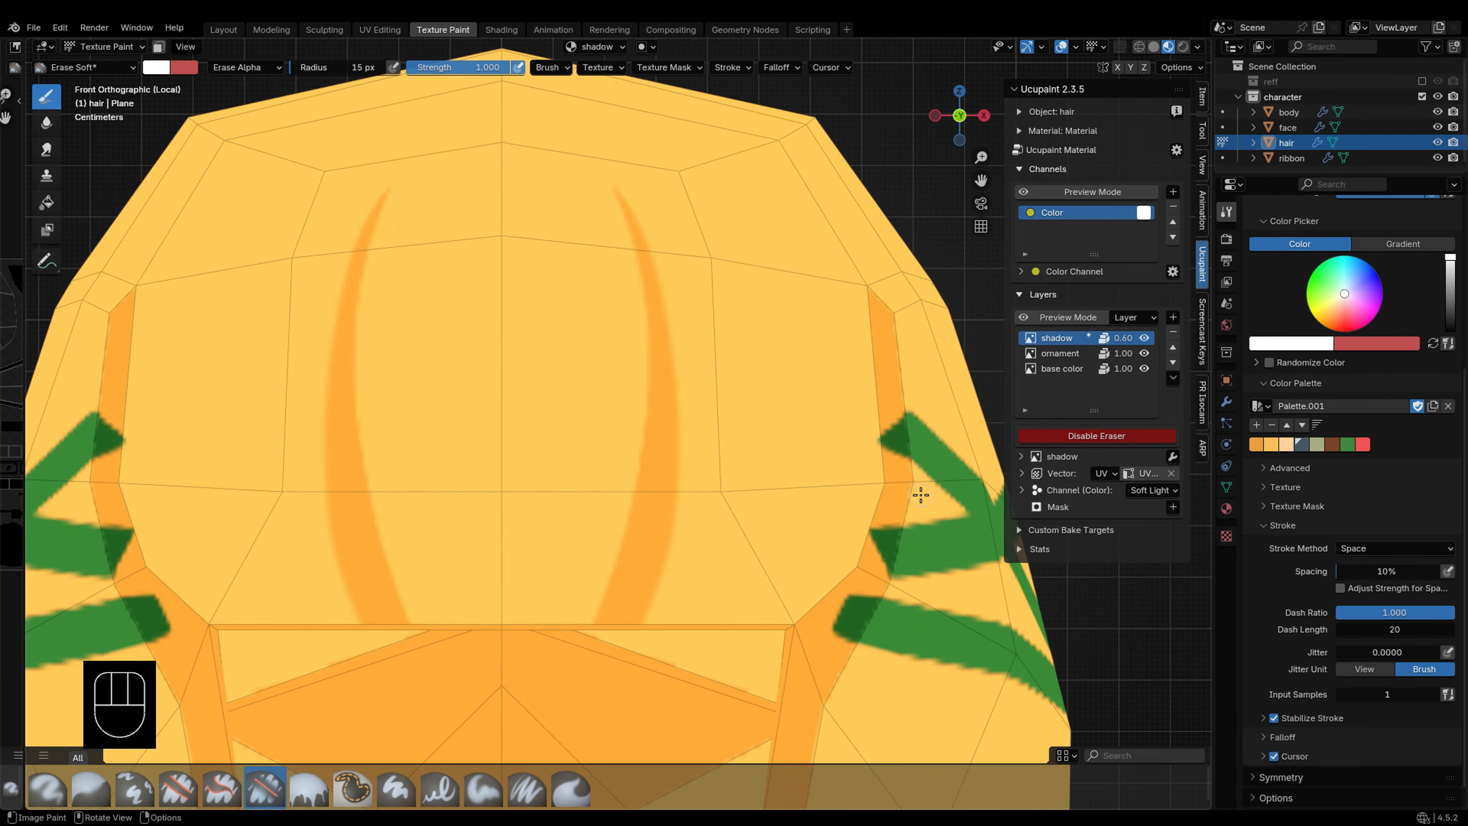
key(e)
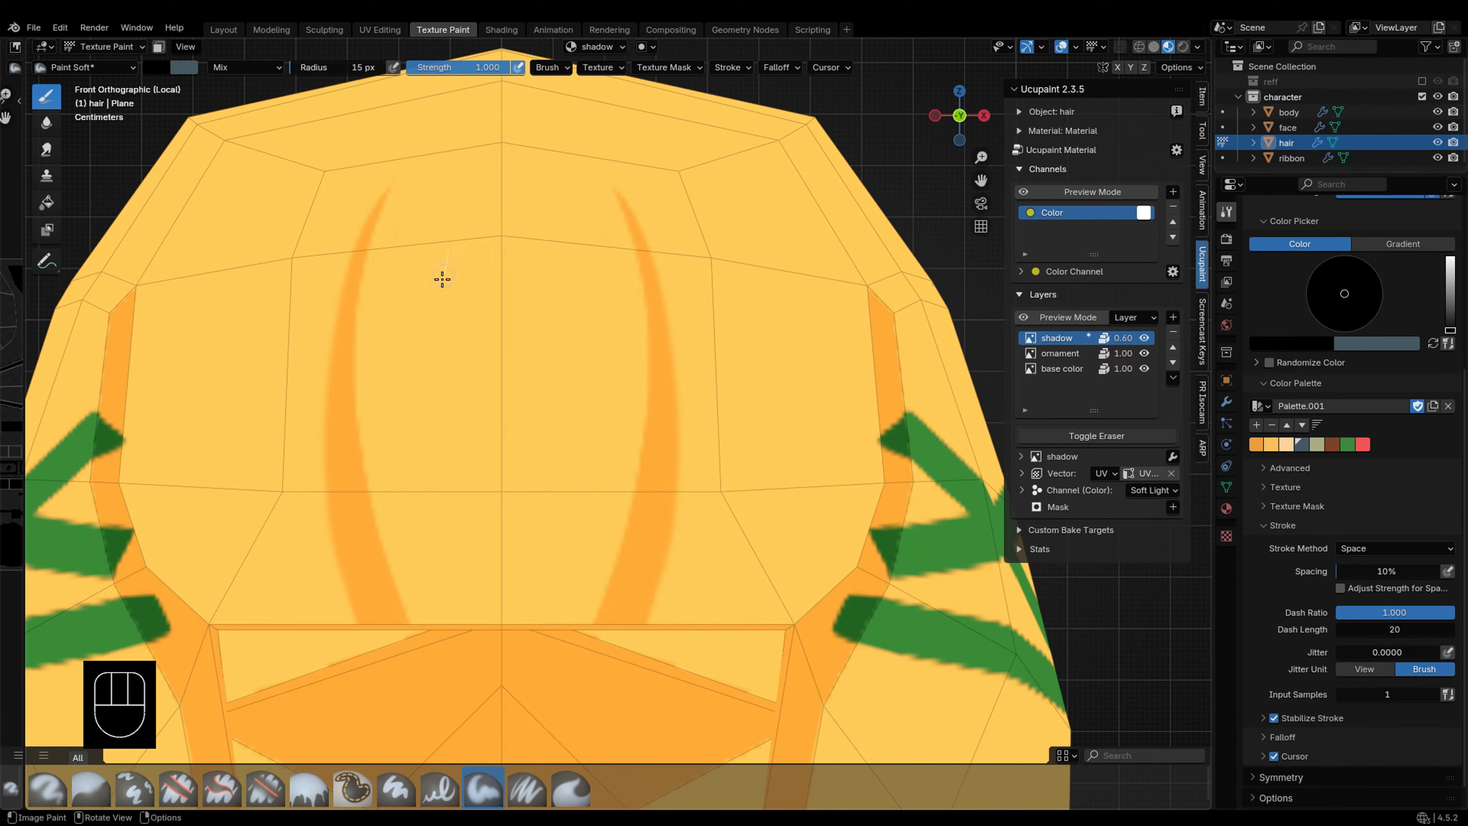
Step: Paint a shorter inner pair of curved strands on the fringe at 15 px and taper them with the soft eraser
drag(443, 279, 493, 684)
key(e)
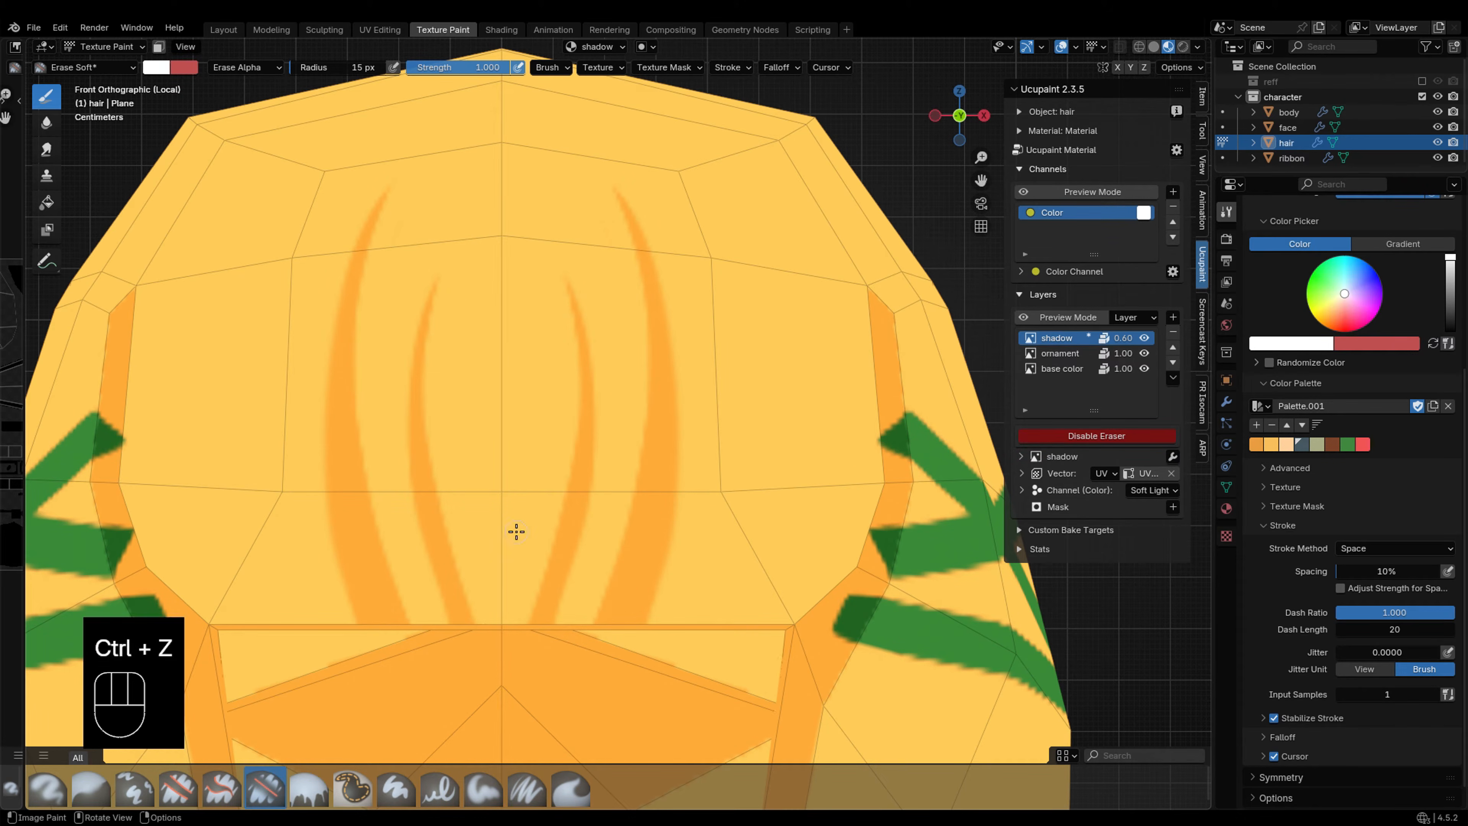
key(e)
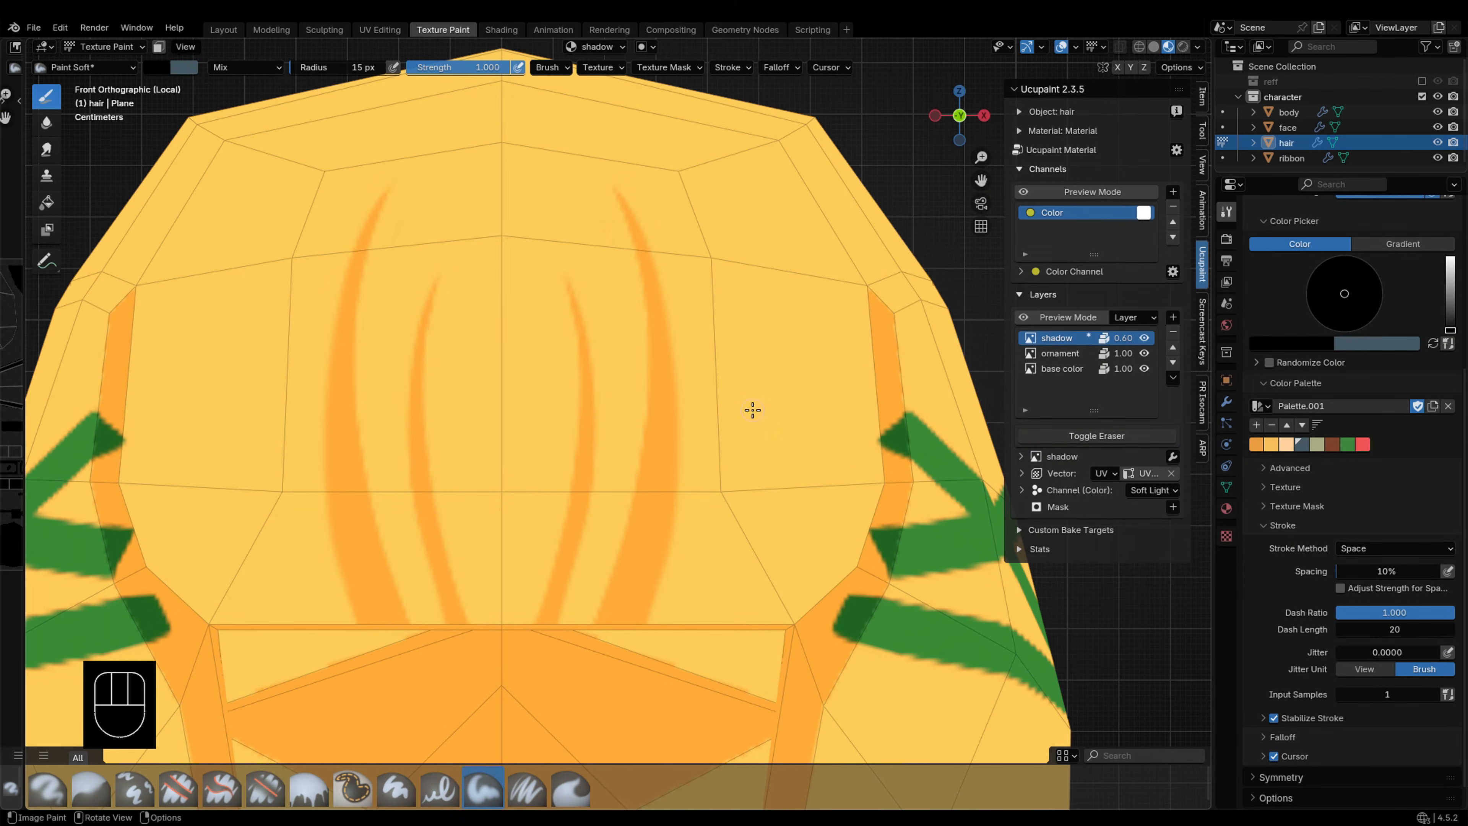
Step: Paint an outer pair of curved strands near the fringe's sides at 15 px and reshape them with soft eraser strokes
drag(776, 320, 727, 625)
drag(783, 492, 743, 625)
key(e)
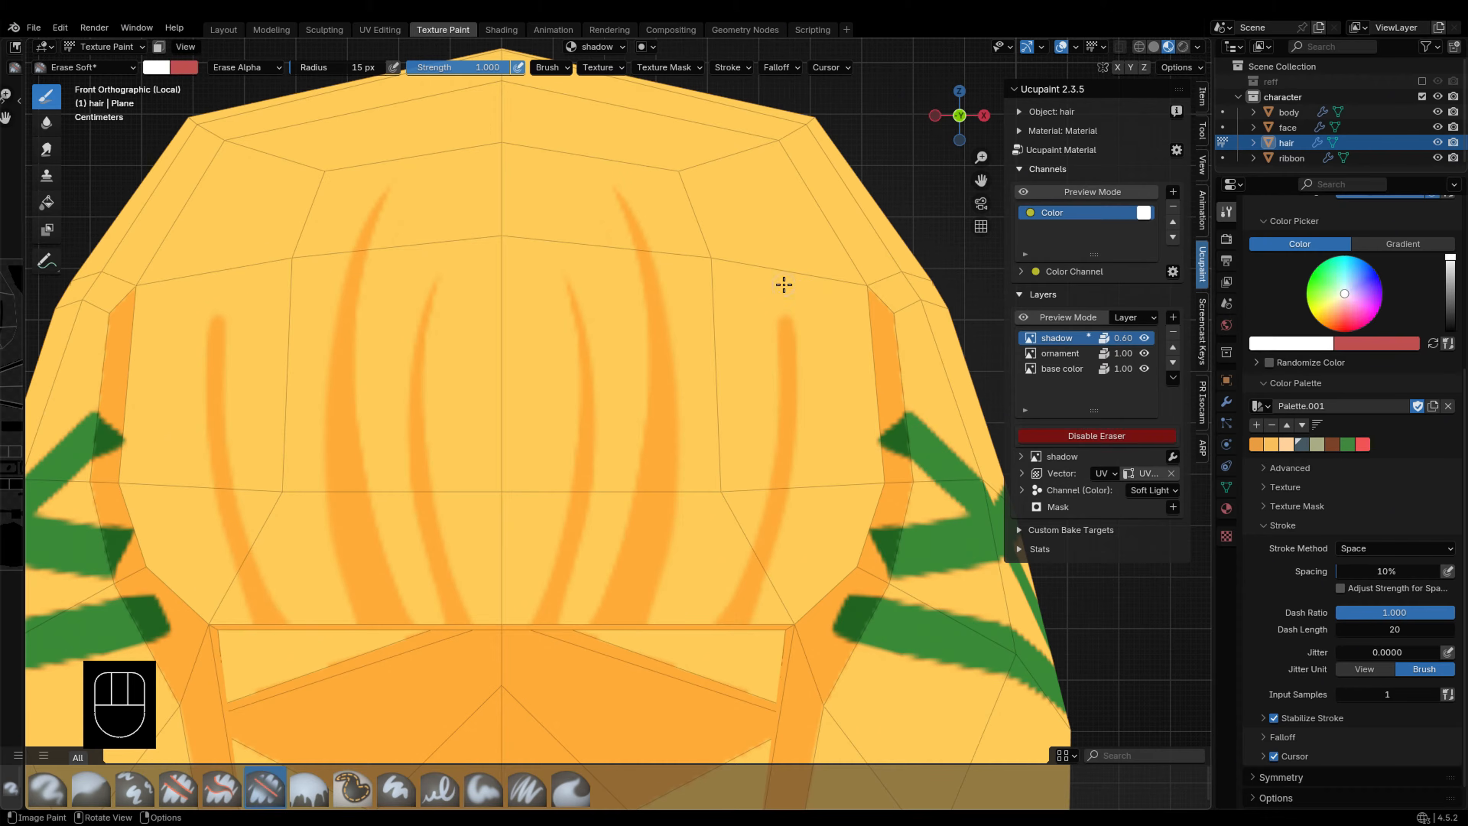
key(e)
mouse_move(783, 313)
mouse_down()
mouse_move(798, 457)
mouse_move(776, 454)
mouse_up()
key(e)
mouse_move(774, 321)
mouse_down()
mouse_move(794, 377)
mouse_move(787, 512)
mouse_up()
key(e)
Step: Taper the tips of the outer fringe strands with the 15 px soft eraser and undo the stray strokes
scroll(833, 532, up, 1)
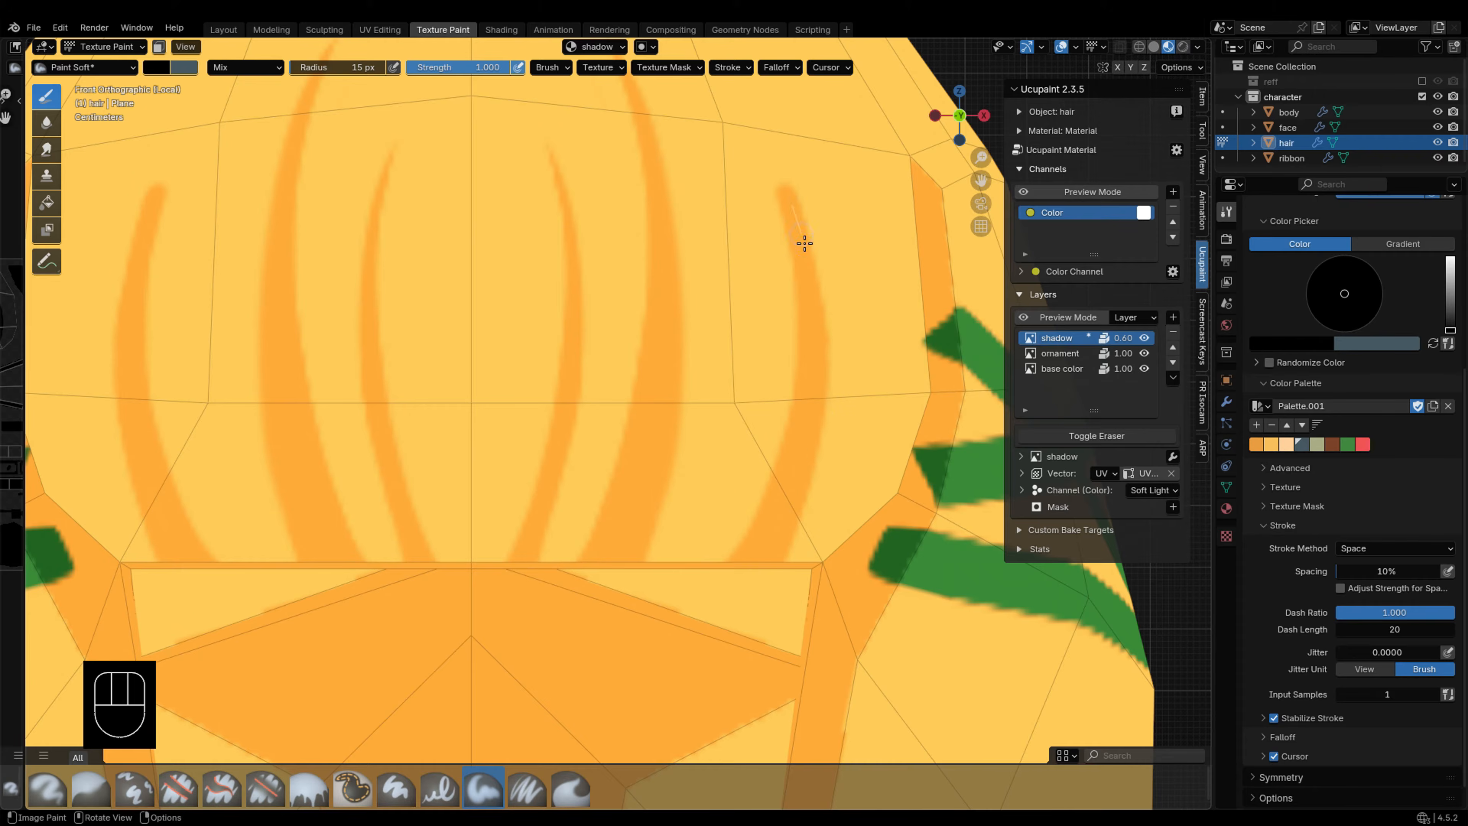
key(e)
key(ctrl+z)
key(ctrl+z)
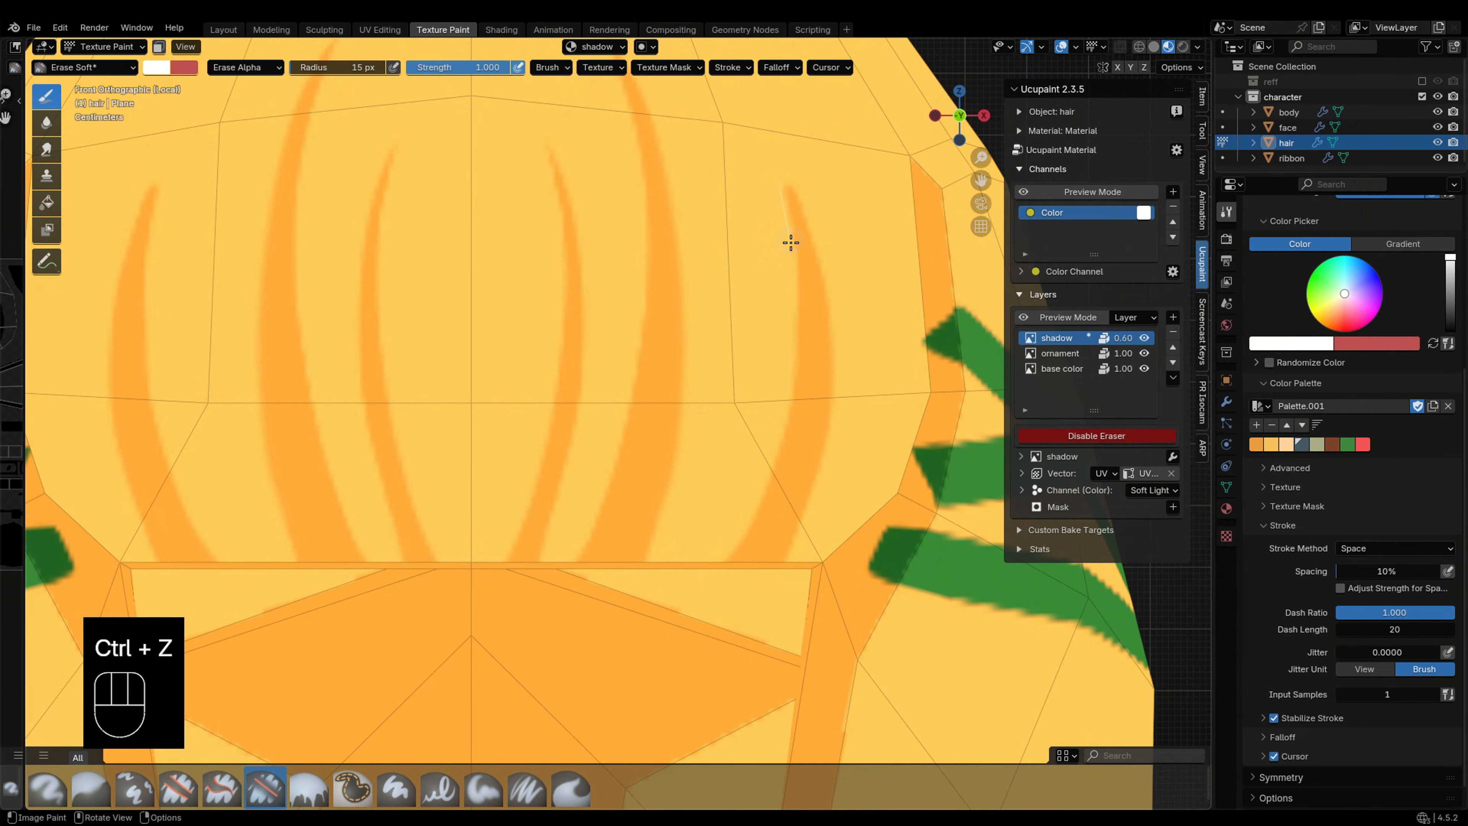
key(ctrl+z)
key(e)
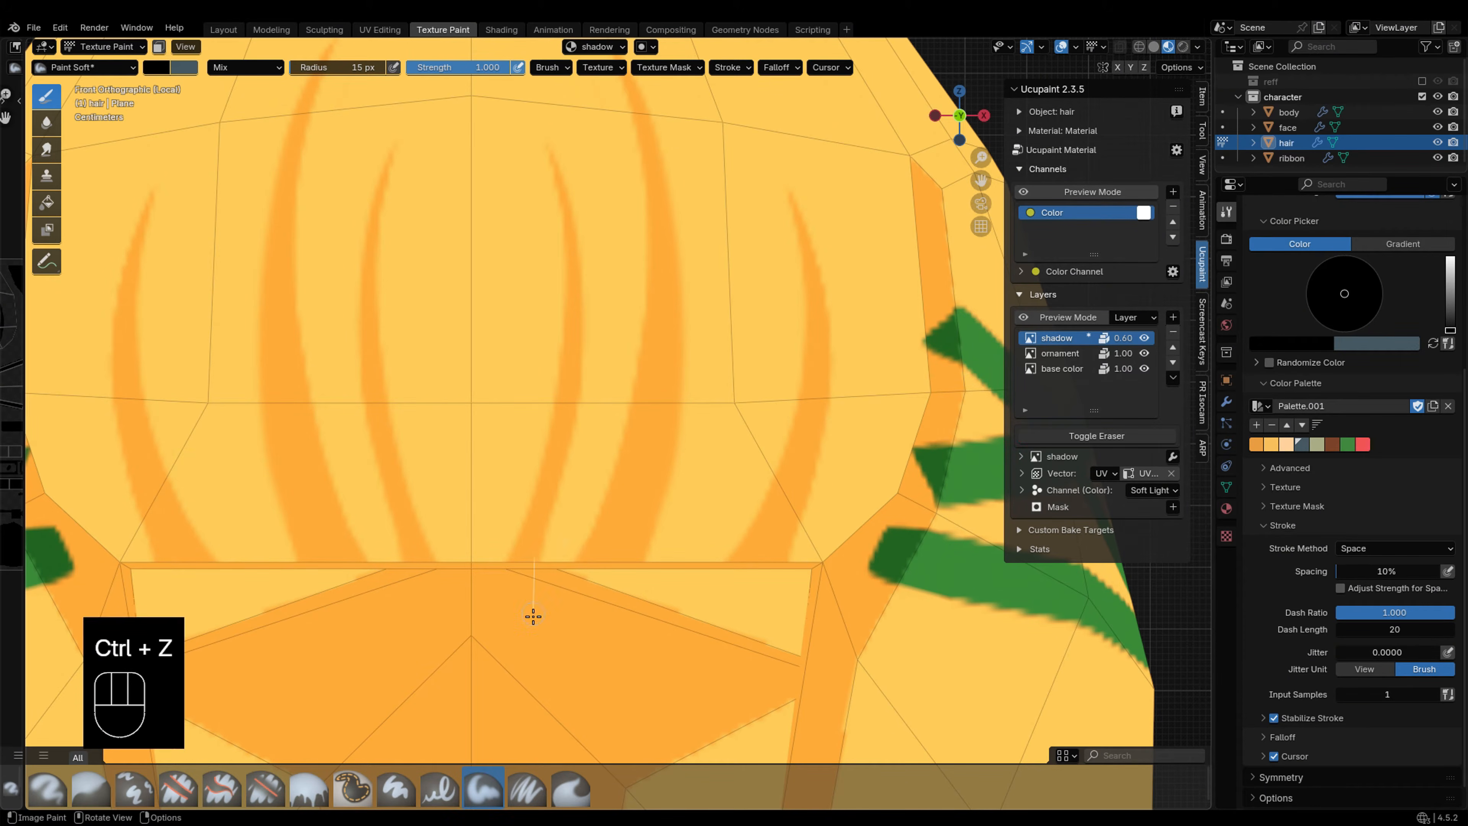
key(ctrl+z)
Step: Hide the ornament layer and paint a long 15 px curved shadow down the side hair from the crown toward the back
scroll(566, 496, down, 5)
key(KP_3)
scroll(574, 499, up, 4)
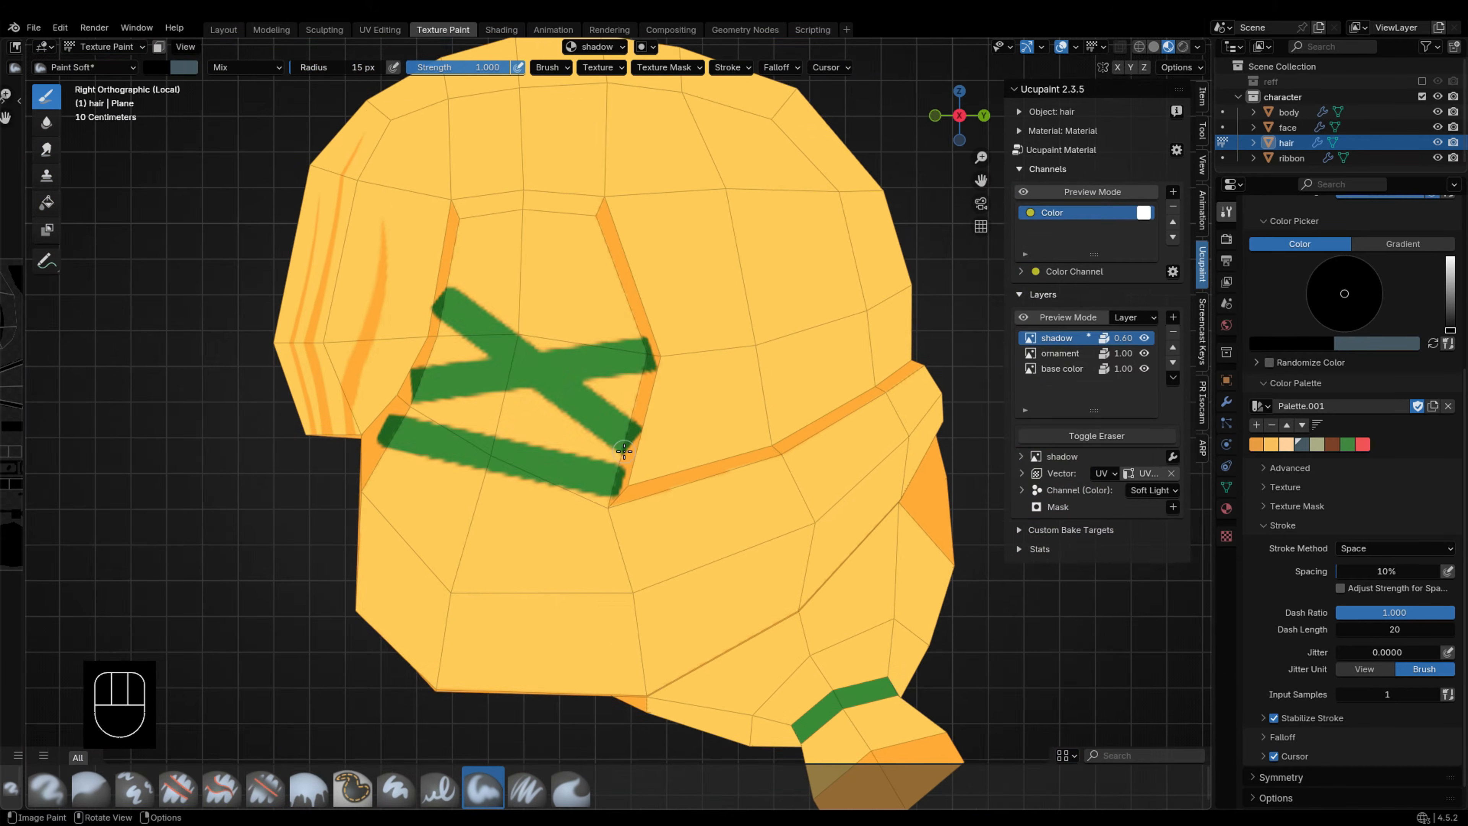
drag(507, 624, 905, 390)
mouse_move(488, 122)
mouse_down()
mouse_move(498, 337)
mouse_move(902, 390)
mouse_up()
key(e)
key(e)
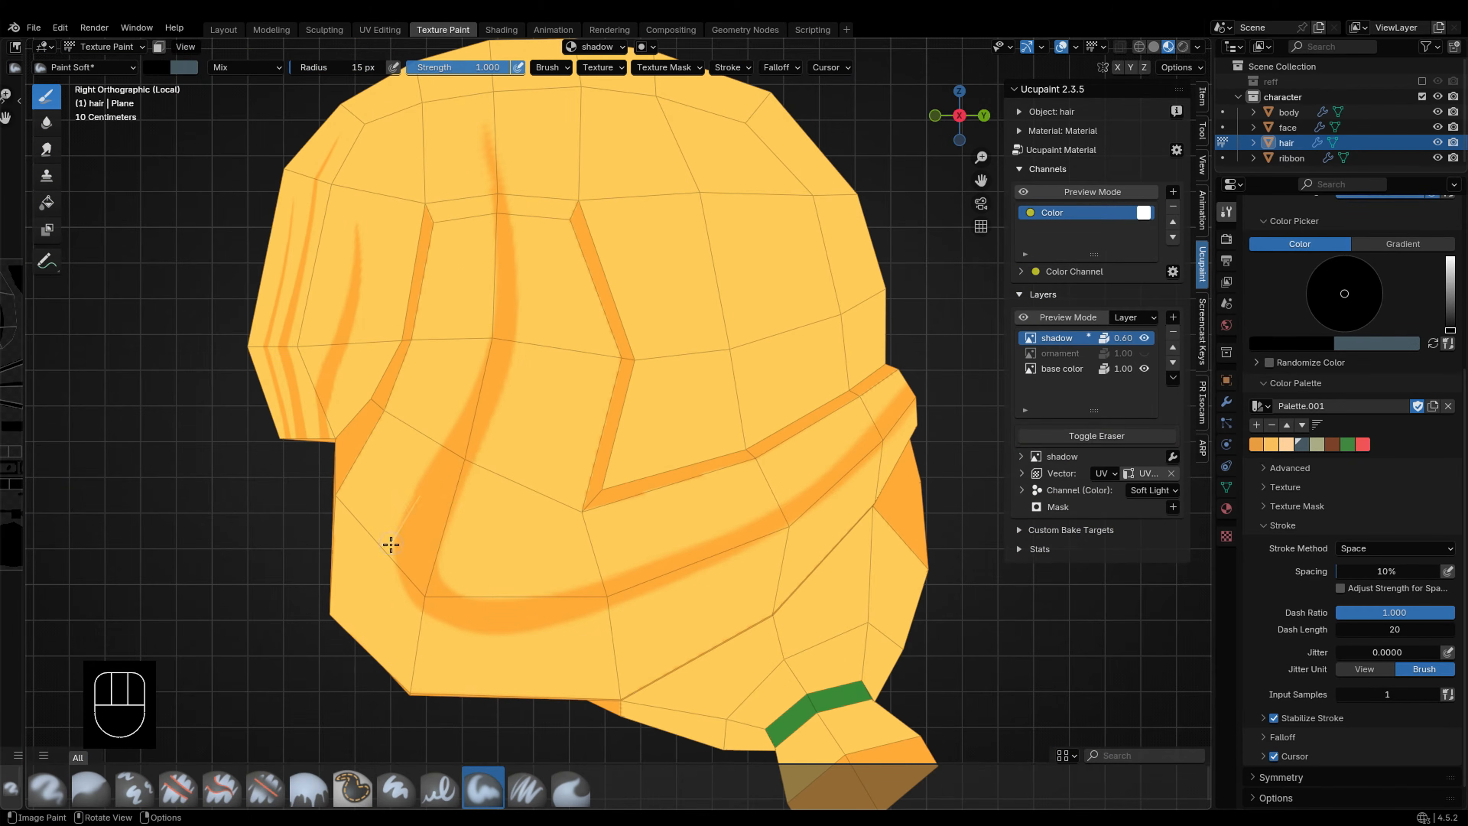
Step: Widen the bend of the side hair shadow with 15 px soft strokes and thin its rear end with the eraser
drag(391, 544, 587, 622)
key(e)
drag(723, 521, 847, 446)
key(e)
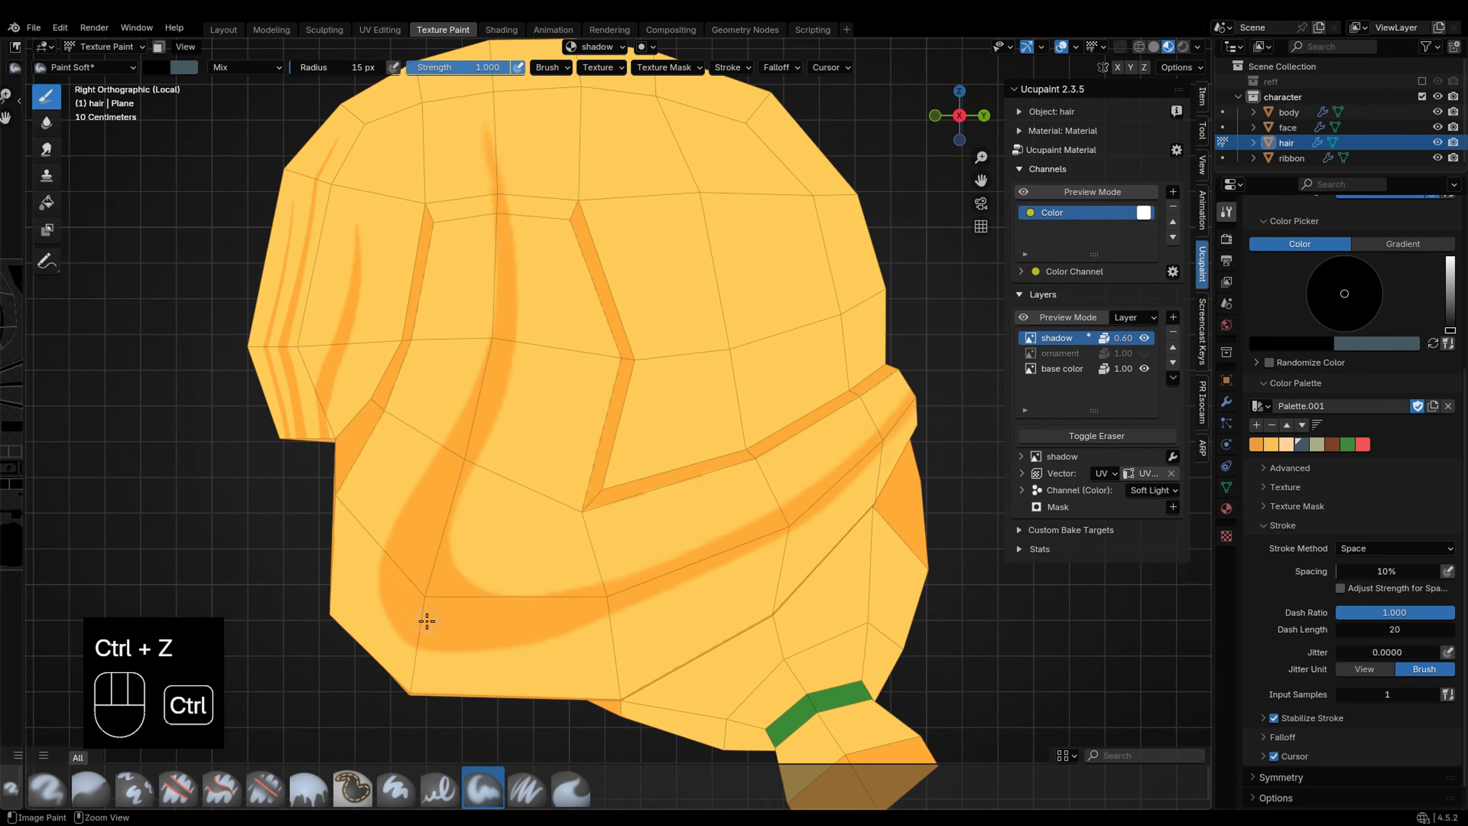
Step: Trim the lower bend of the side hair shadow with a 15 px soft eraser stroke
key(e)
mouse_move(533, 644)
mouse_down()
mouse_move(492, 272)
mouse_move(518, 646)
mouse_move(559, 604)
mouse_up()
key(e)
key(e)
Step: Set the stroke method to Line, enlarge the image editor beside the model, and undo the test strokes at the hair seam
click(1393, 529)
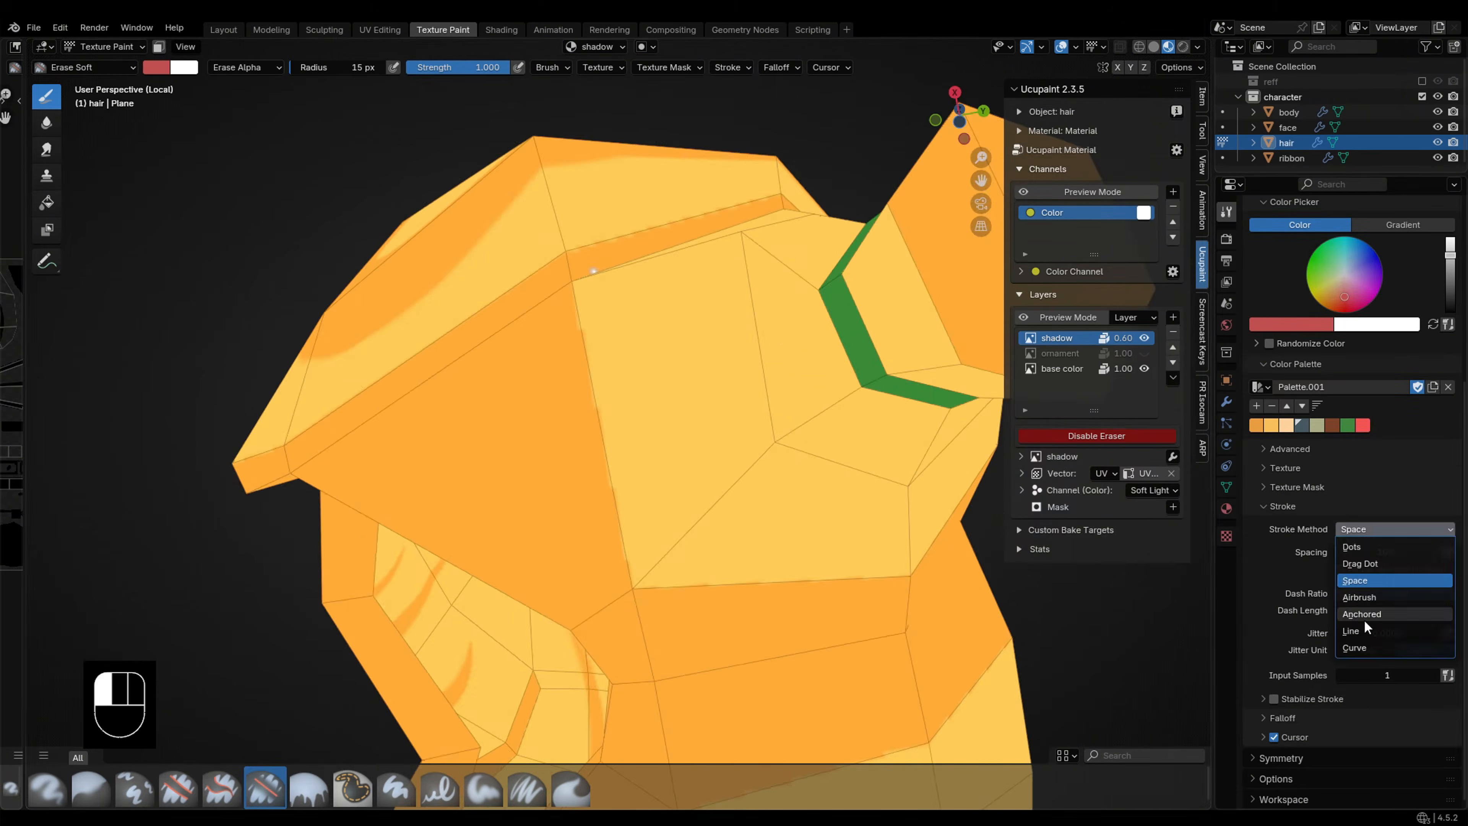
click(1363, 628)
key(e)
middle_drag(722, 376, 626, 413)
drag(24, 416, 449, 416)
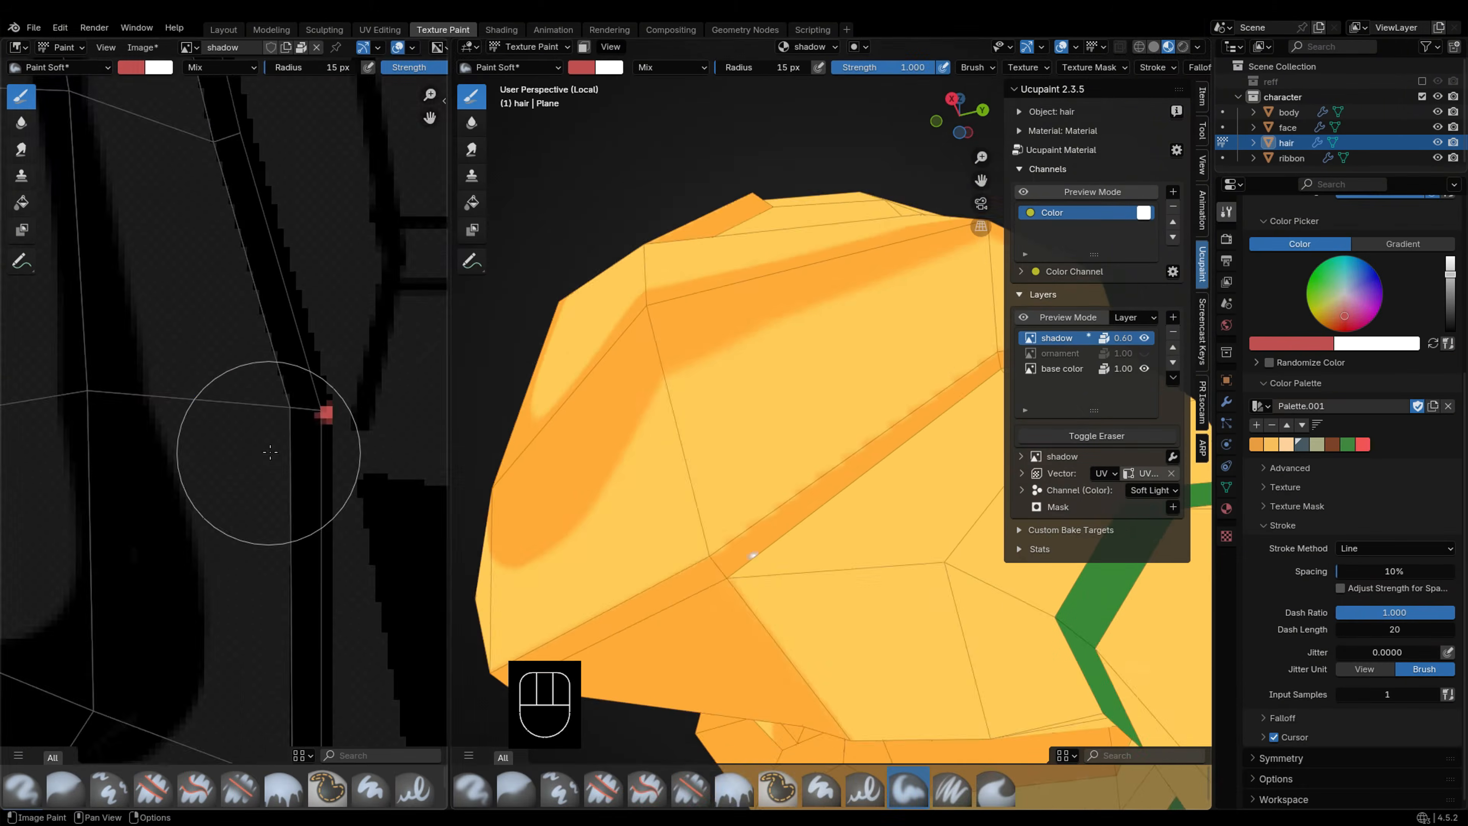
scroll(873, 434, up, 2)
key(ctrl+z)
key(ctrl+z)
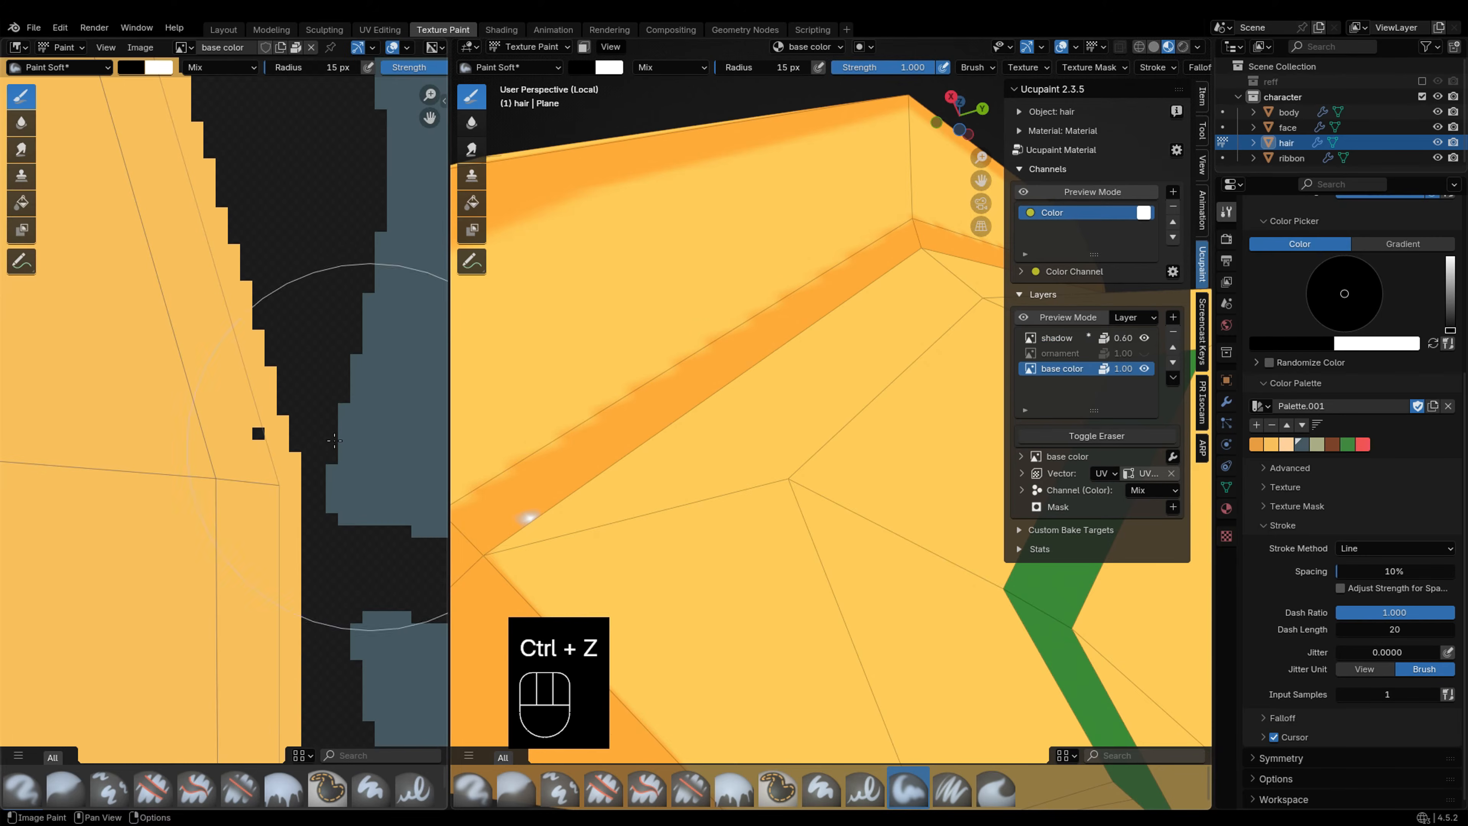
Step: Cover the blank hair seam pixel with the palette's yellow on the base color layer, and switch to a 1 px black brush on the shadow layer
key(x)
click(1271, 444)
key(f)
click(154, 435)
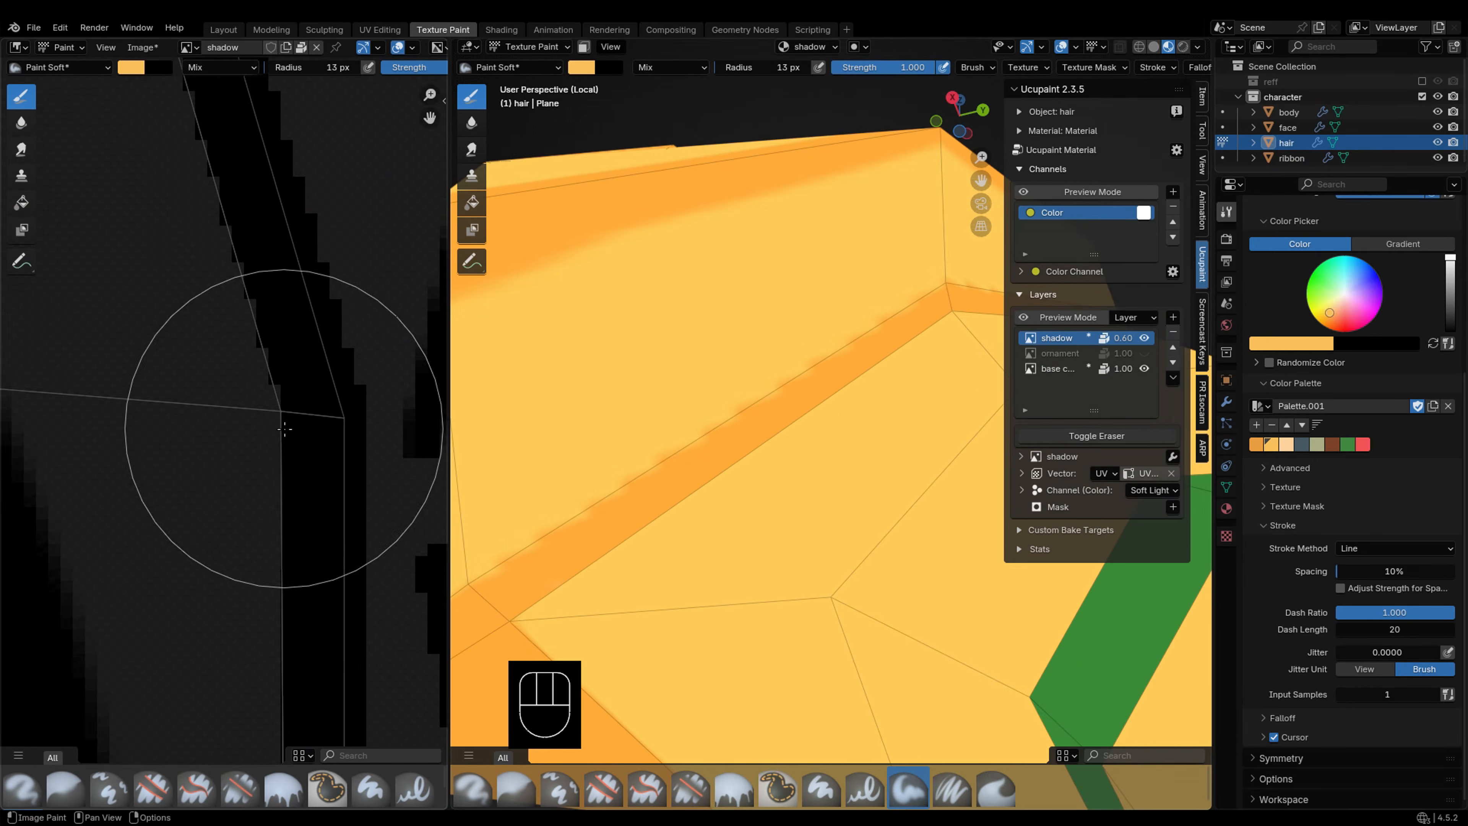
key(f)
click(312, 600)
key(x)
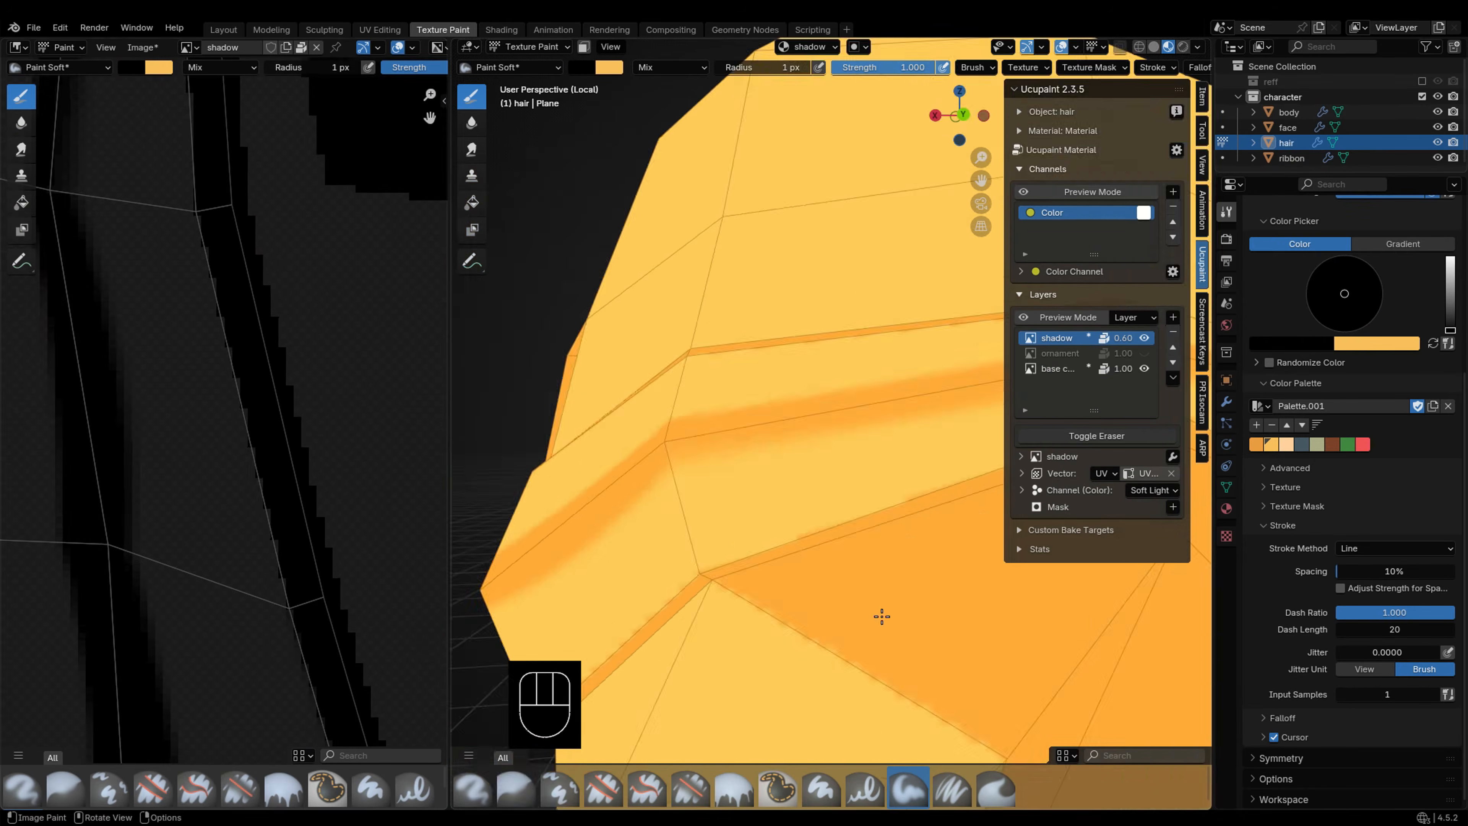
Step: Touch up the lower ends of the fringe shadows with a 24 px soft eraser and undo the last stroke
mouse_move(881, 617)
middle_down()
mouse_move(902, 526)
mouse_move(813, 495)
mouse_move(679, 318)
mouse_move(830, 479)
mouse_move(759, 390)
middle_up()
key(e)
middle_drag(816, 331, 688, 302)
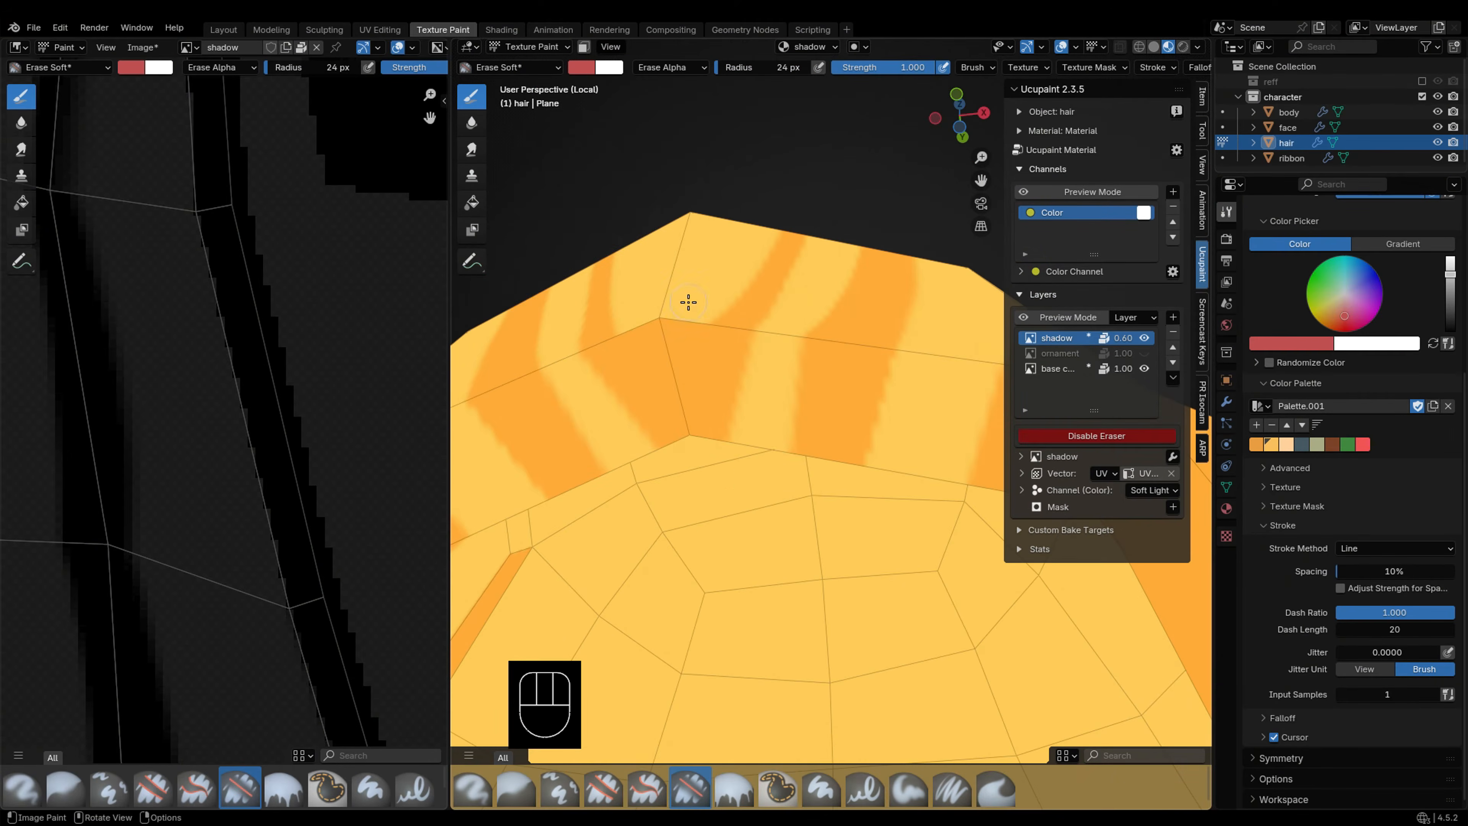
mouse_move(850, 373)
middle_down()
mouse_move(778, 371)
mouse_move(832, 531)
mouse_move(560, 370)
mouse_move(672, 304)
mouse_move(655, 639)
mouse_move(710, 514)
mouse_move(750, 583)
mouse_move(924, 331)
mouse_move(810, 452)
mouse_move(762, 394)
mouse_move(938, 389)
mouse_move(767, 404)
mouse_move(812, 508)
middle_up()
key(e)
scroll(884, 564, up, 3)
key(ctrl+z)
Step: Switch to the face object and set up its shadow layer for painting with a 16 px soft brush
key(grave)
key(alt+q)
key(Tab)
key(Tab)
key(Tab)
key(Tab)
key(Tab)
key(Tab)
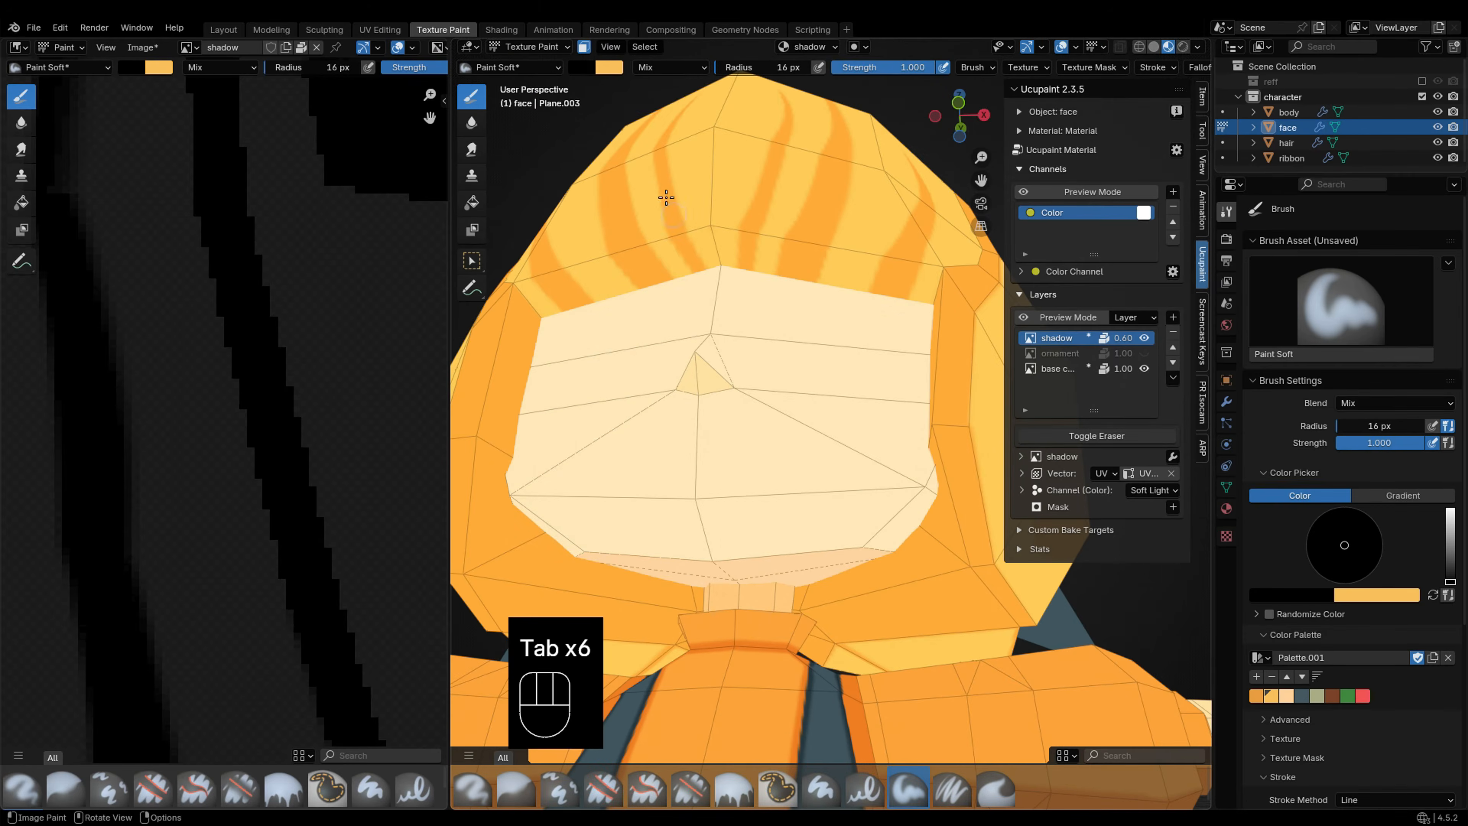
key(x)
key(Tab)
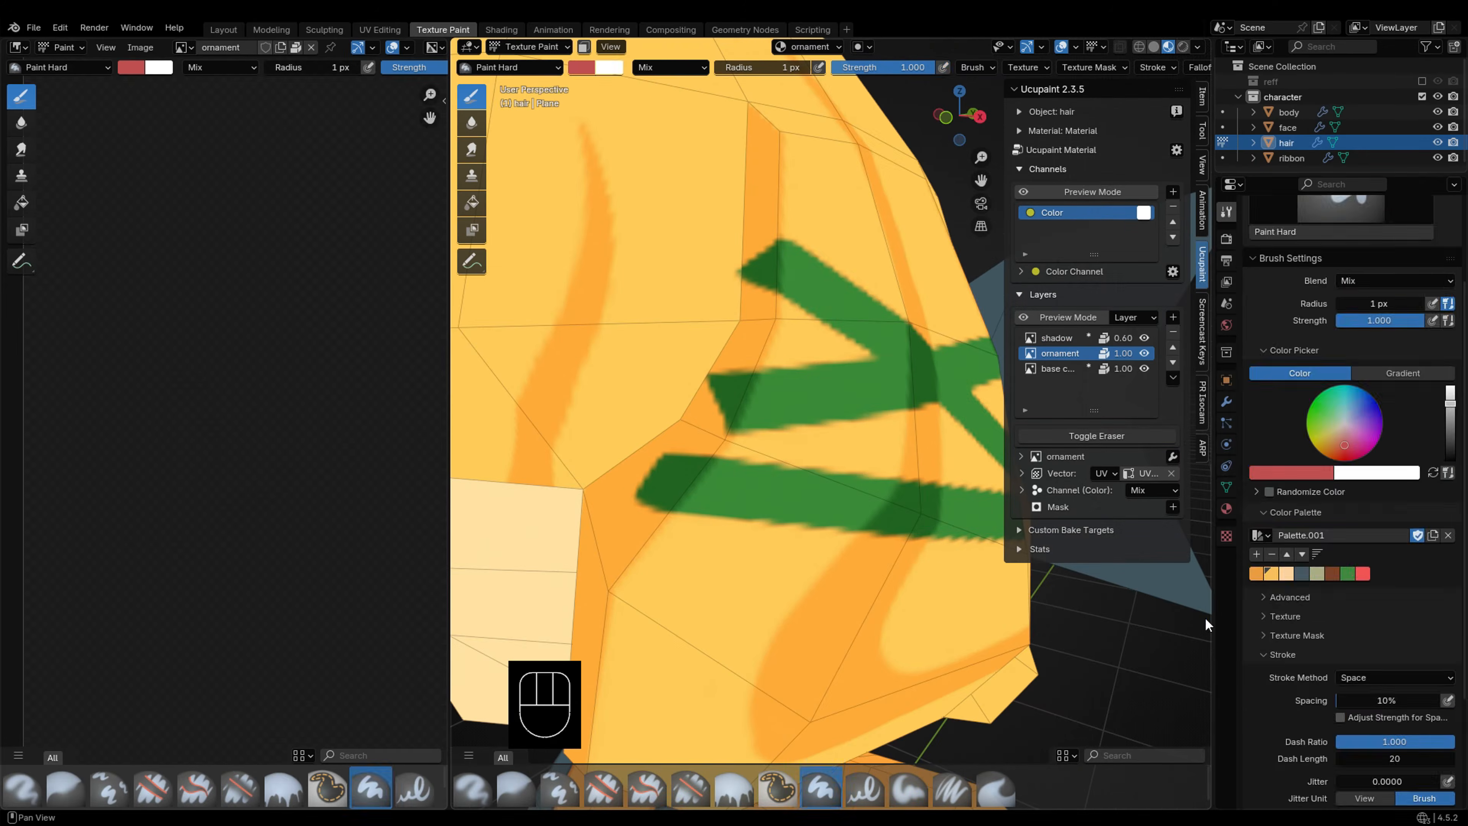
Step: Trim the ends of the green hair bands on the ornament layer with straight 22 px hard eraser strokes
key(f)
key(f)
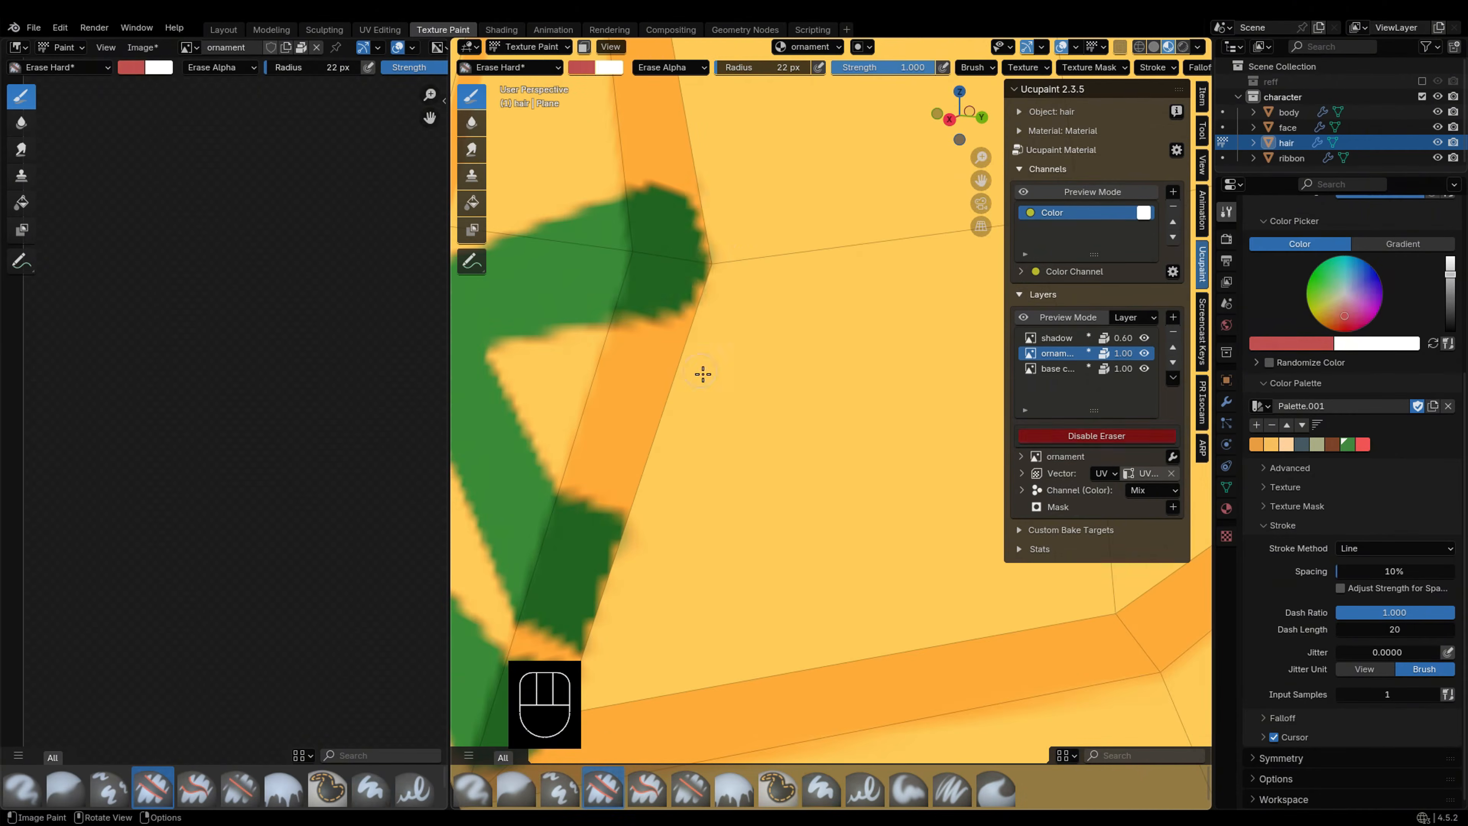
drag(845, 379, 845, 379)
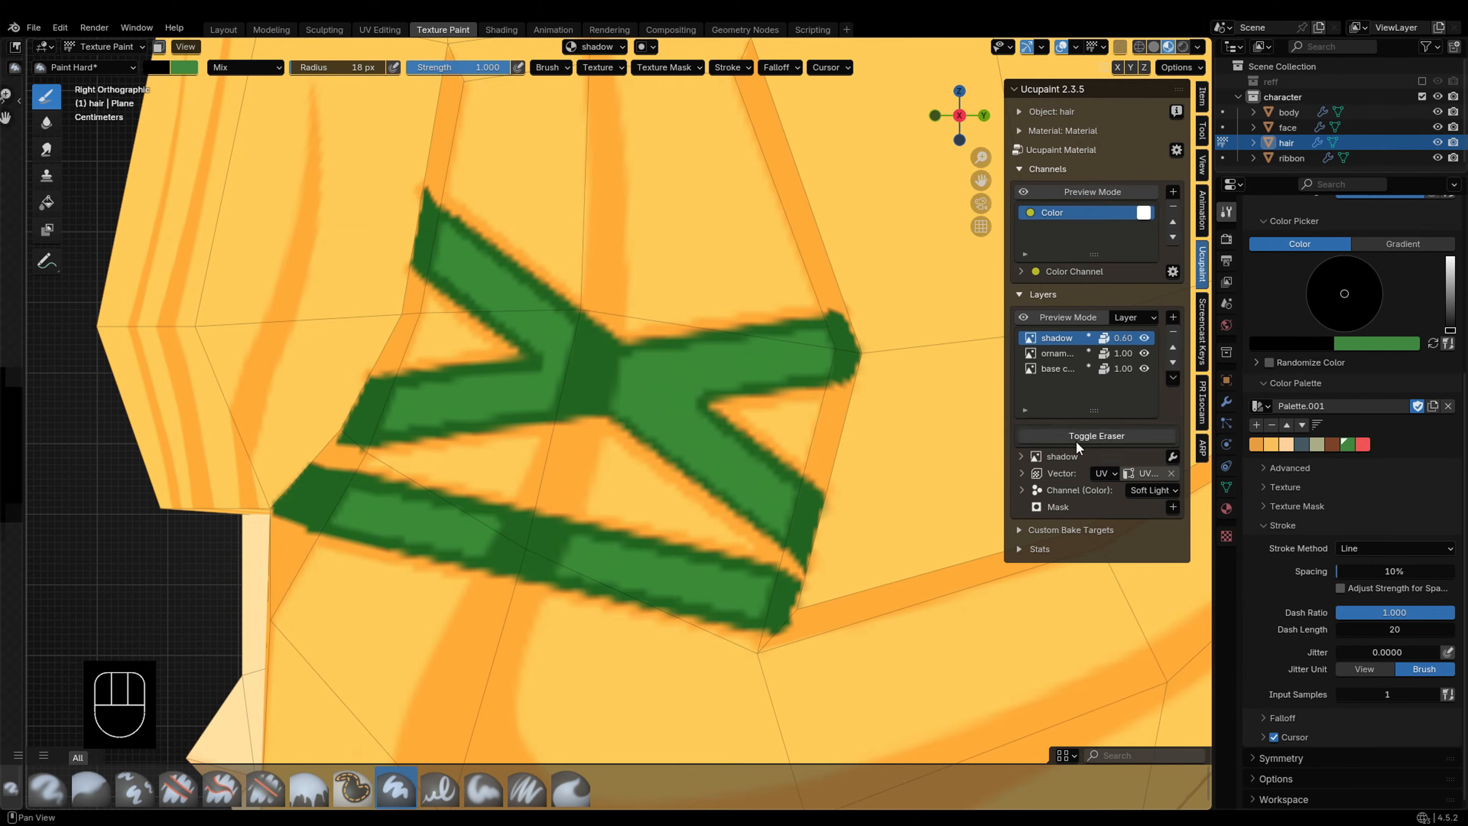
Step: Erase the hair strand shadow where it crosses the green bands on the shadow layer and undo the last stroke
click(1078, 440)
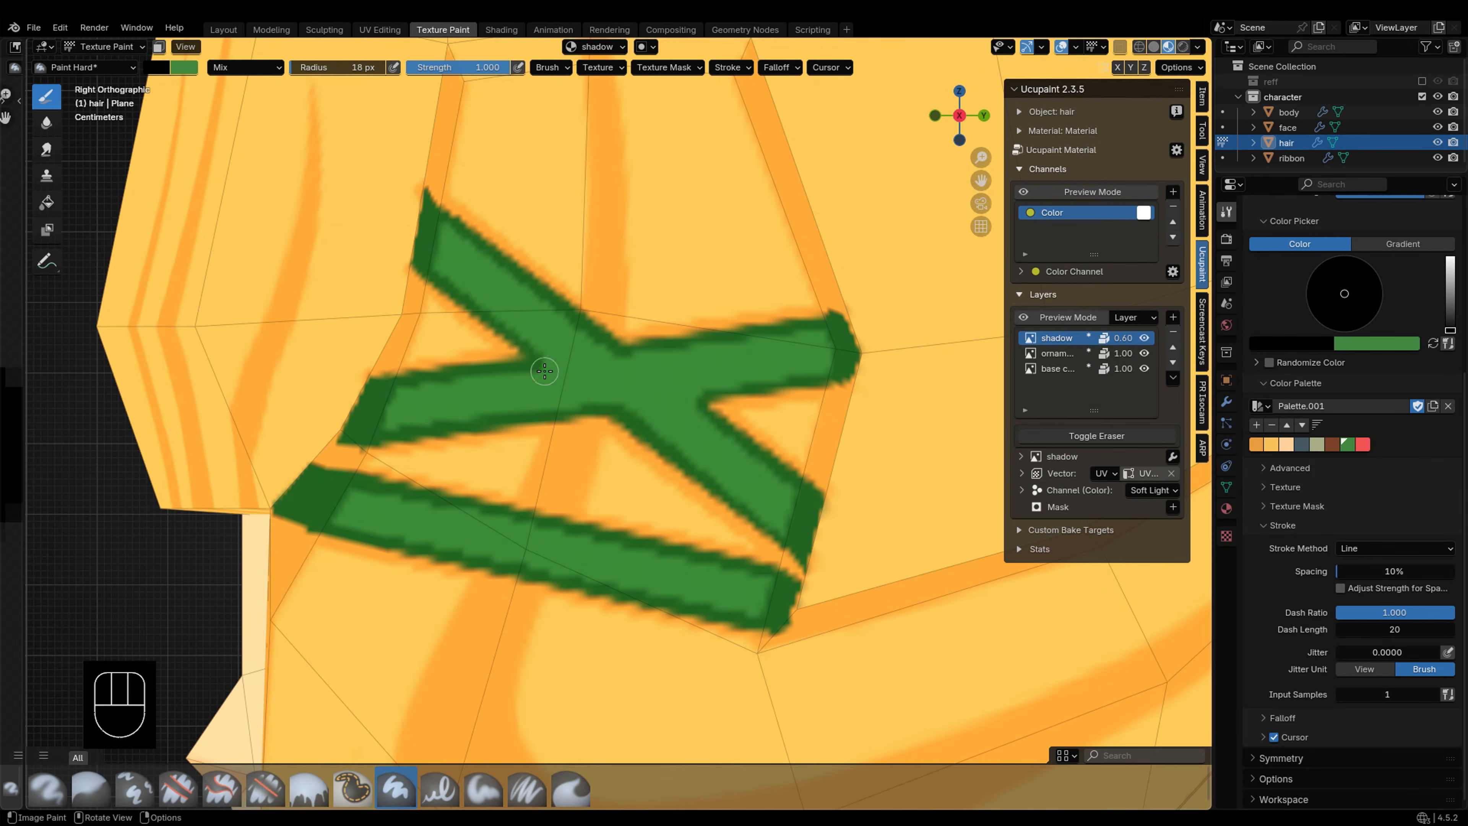
scroll(545, 371, down, 4)
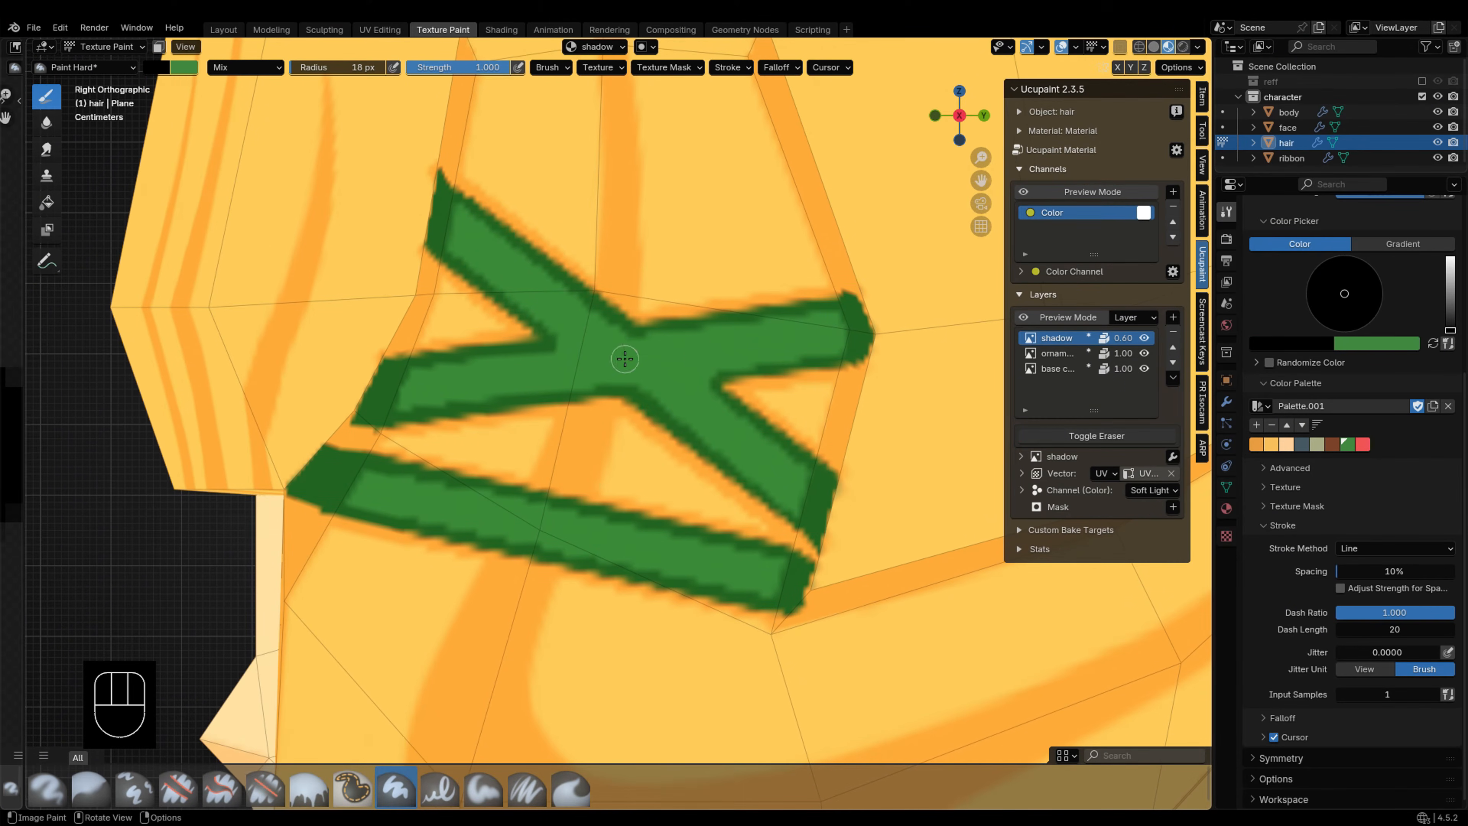
key(ctrl+z)
scroll(836, 377, down, 2)
scroll(836, 377, down, 2)
shift+middle_drag(836, 377, 728, 249)
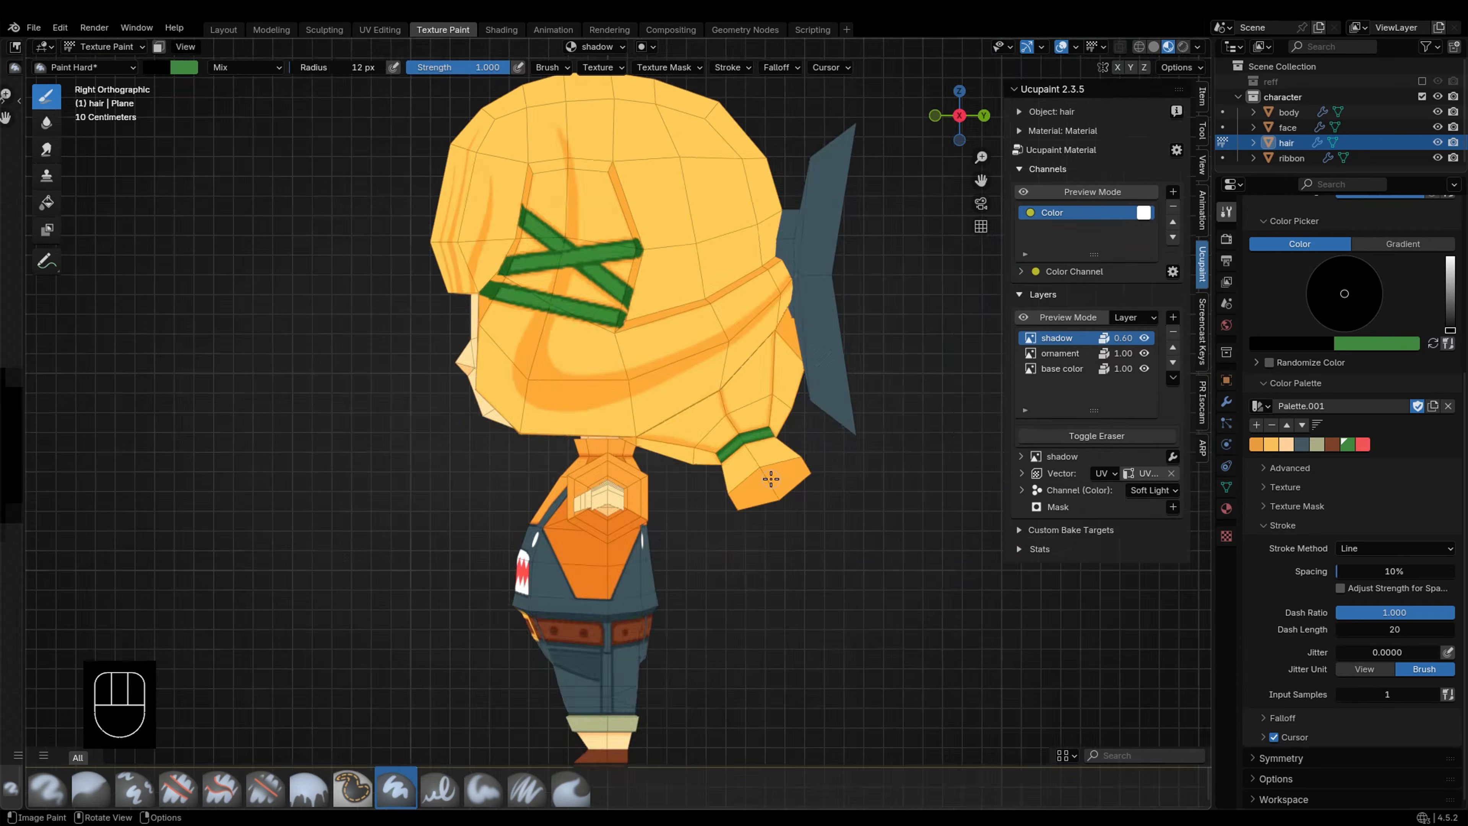
Step: Isolate the hair and paint 12 px hard shadow lines around the green ties and tufts of the tied hair ends
scroll(770, 480, up, 5)
middle_drag(771, 480, 476, 391)
key(slash)
scroll(579, 417, down, 3)
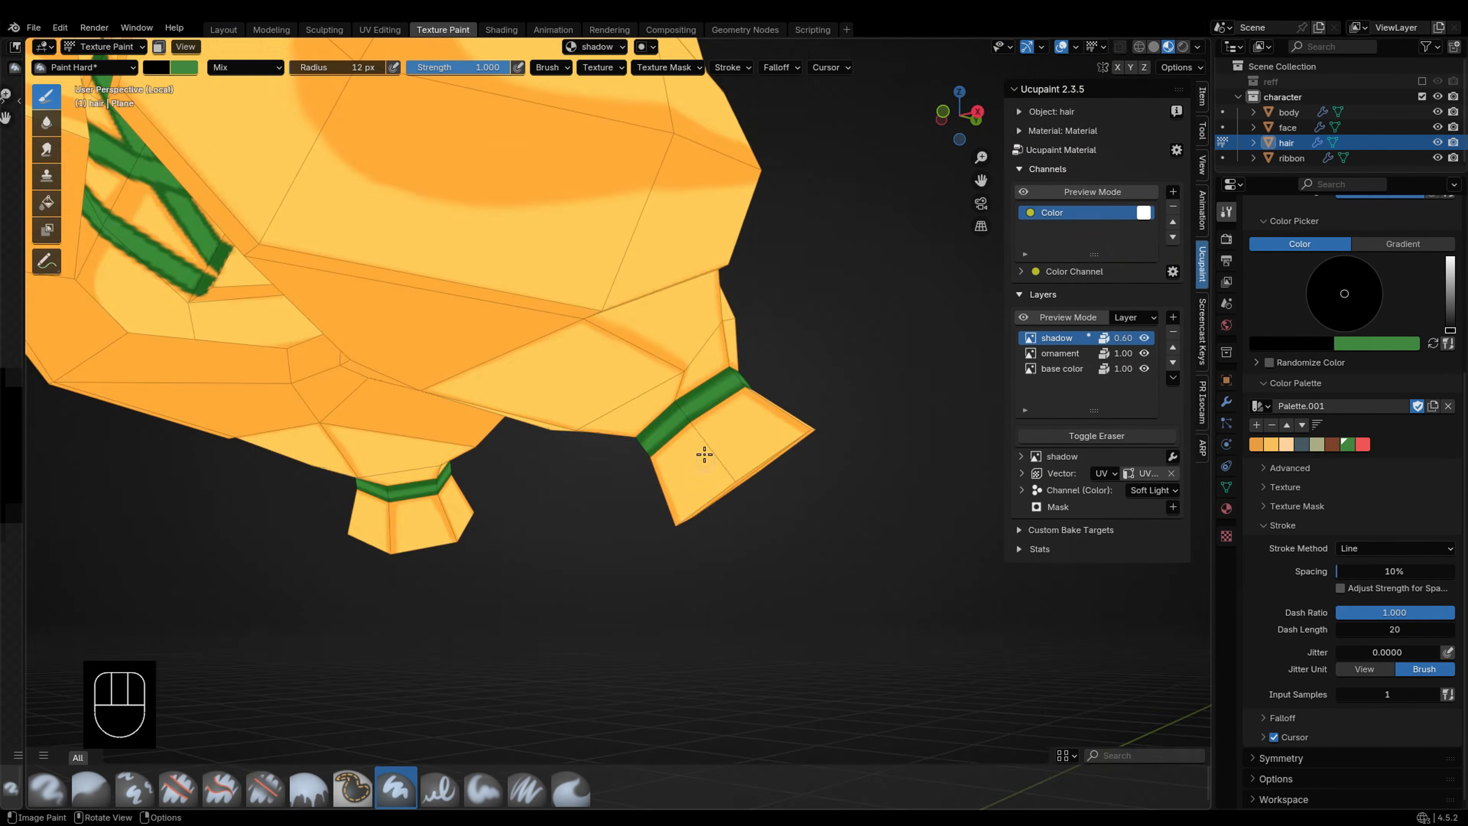
key(slash)
Step: Switch to the ribbon and paint a 12 px shadow outline around the shark mouth on the shadow layer
key(alt+q)
scroll(612, 391, up, 5)
scroll(612, 392, down, 2)
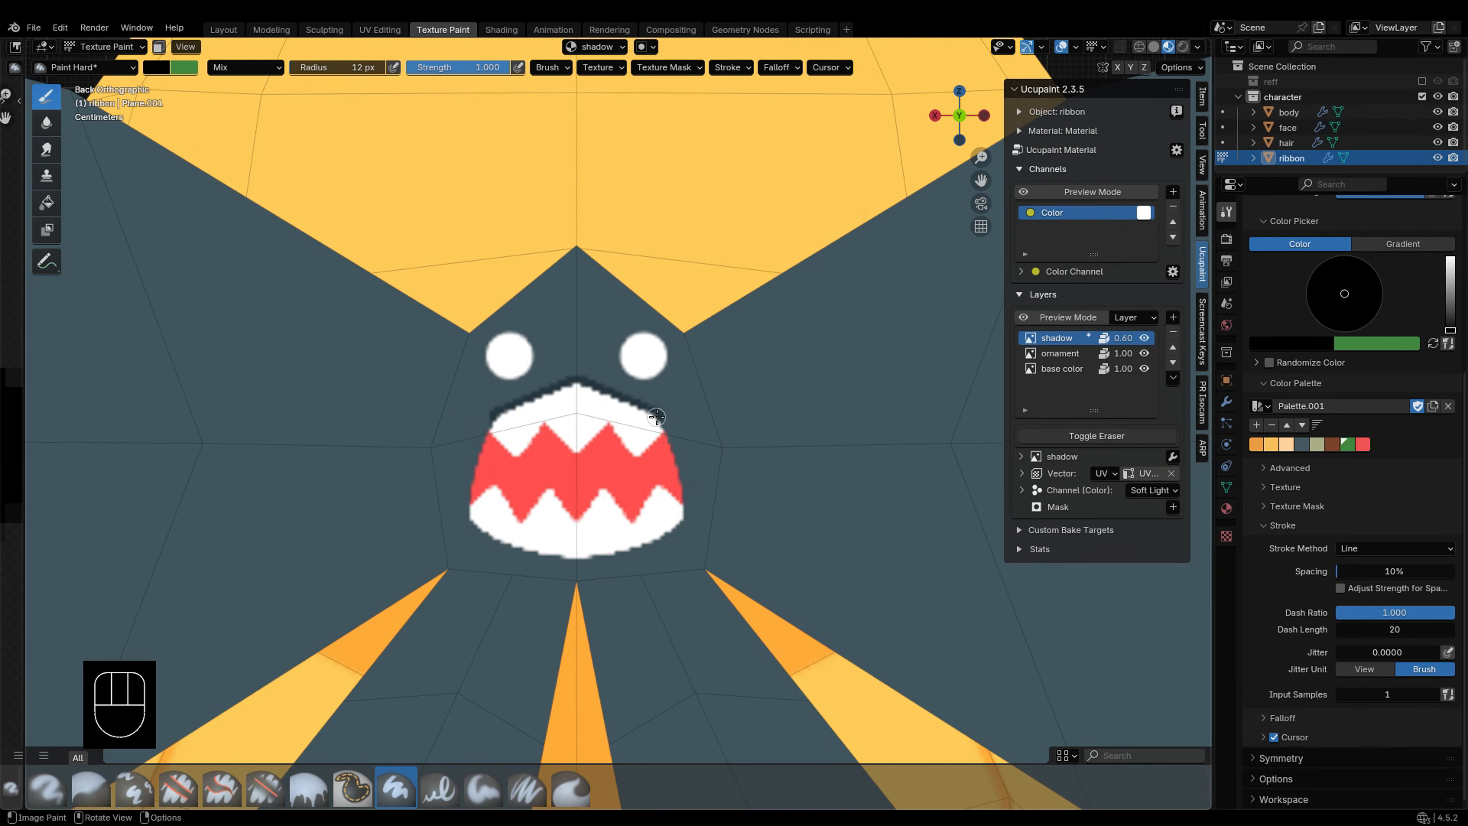
click(1395, 547)
click(1388, 591)
Step: Set the stroke method to Drag Dot and place 54 px shadow dots around the shark's eyes
scroll(668, 518, up, 1)
click(1395, 530)
click(1370, 560)
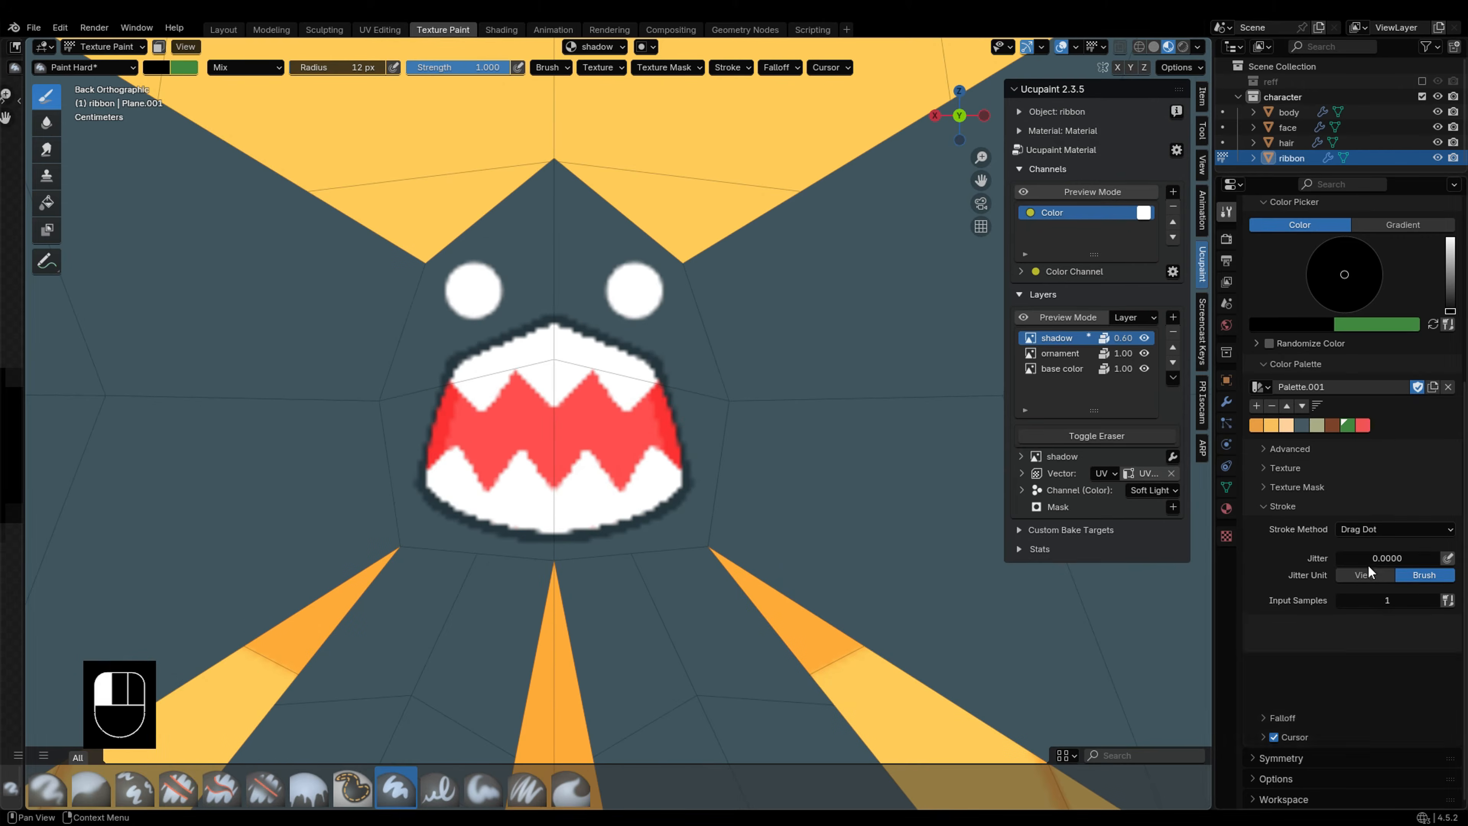
key(f)
click(671, 291)
mouse_move(634, 291)
mouse_down()
mouse_move(718, 373)
mouse_move(634, 290)
mouse_up()
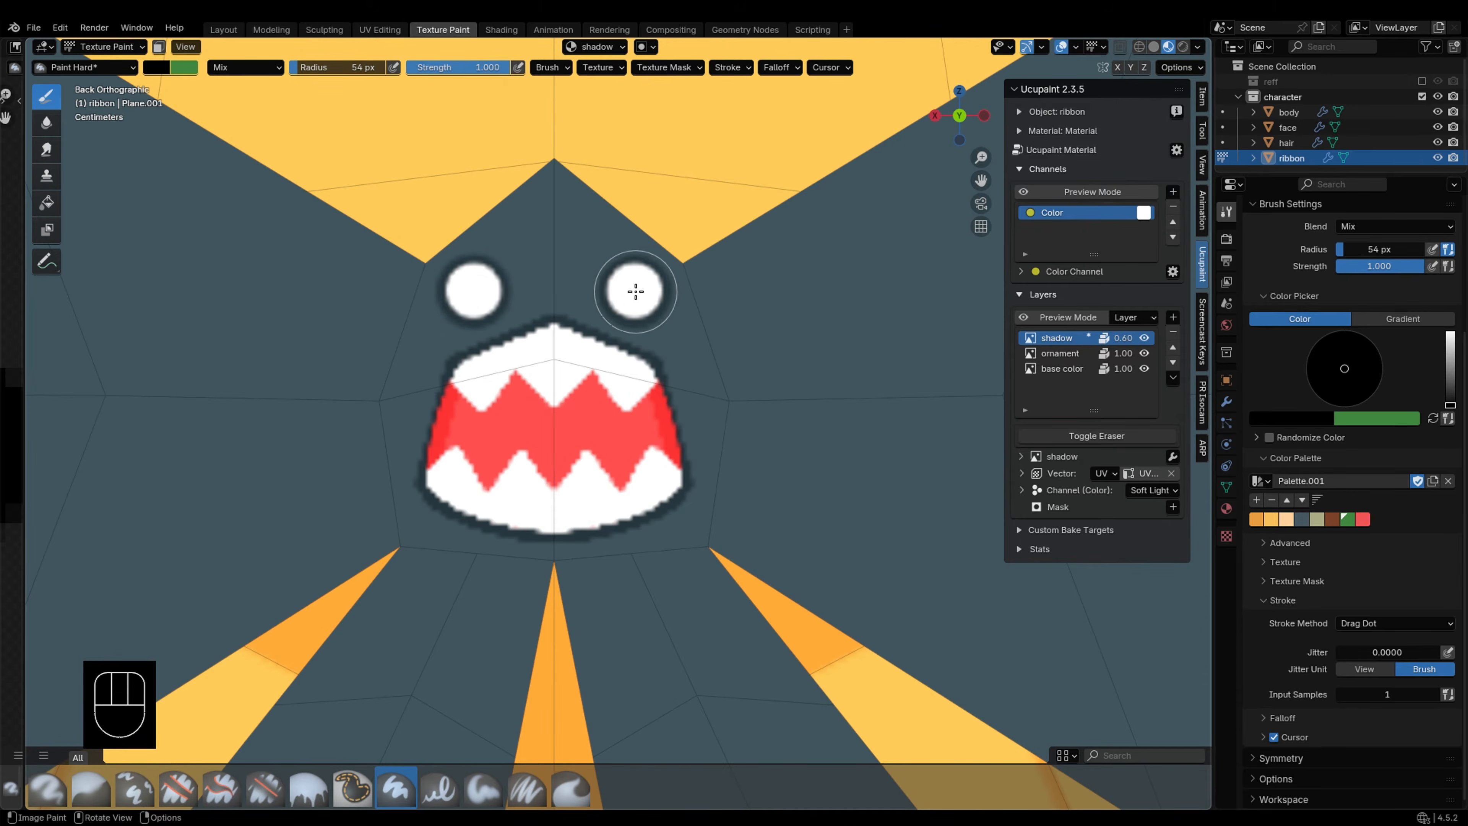
Step: Add a new image layer named highlight to the ribbon material
scroll(785, 421, down, 2)
scroll(785, 421, down, 3)
click(1173, 317)
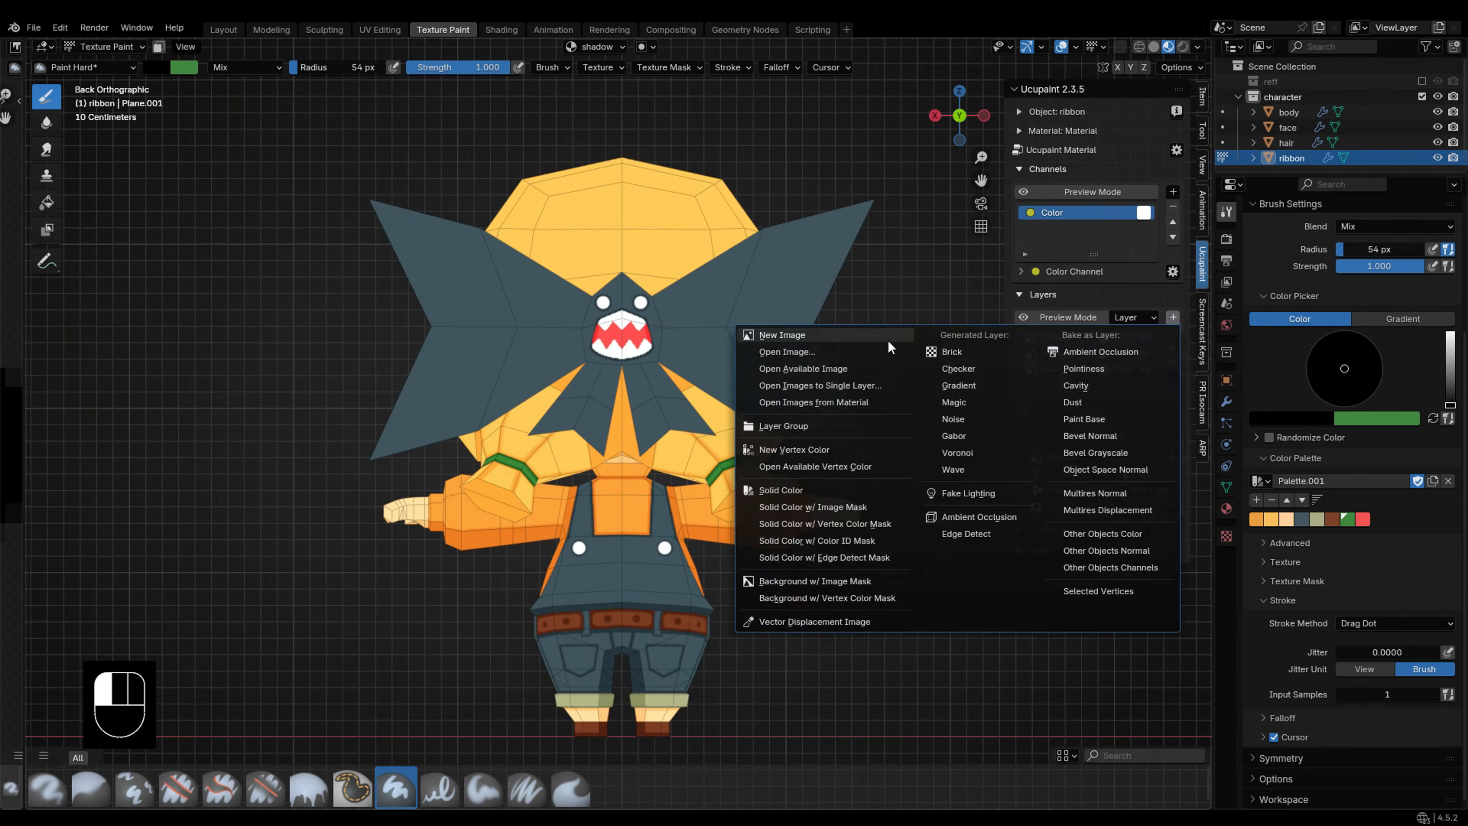
click(888, 339)
click(964, 346)
text(highlight)
key(Return)
click(848, 504)
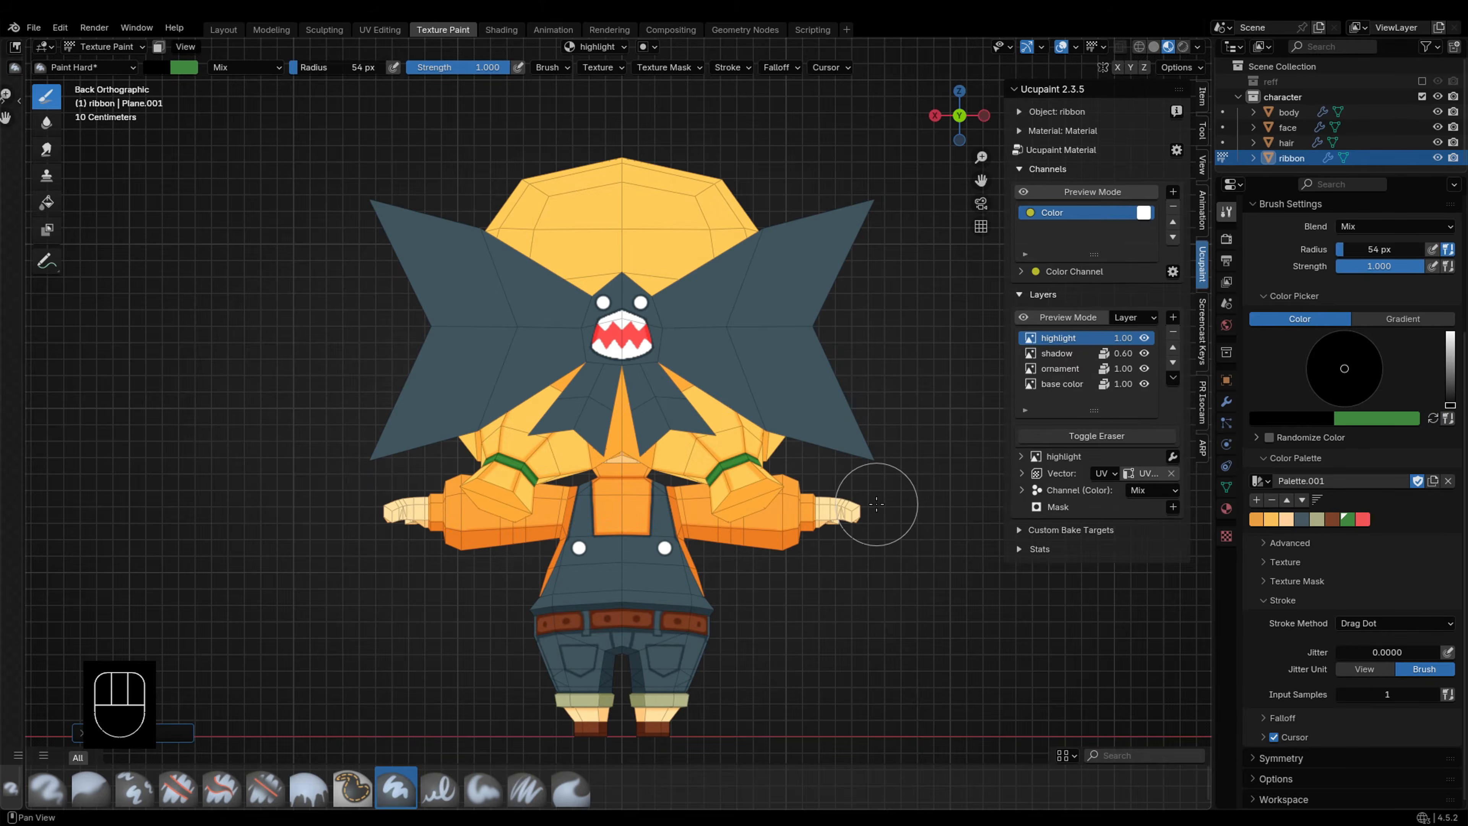
Step: Swap the brush colour to white and isolate the two large ribbon wings for painting by hiding the other ribbon parts
scroll(921, 225, up, 3)
key(x)
key(Tab)
key(Tab)
key(Tab)
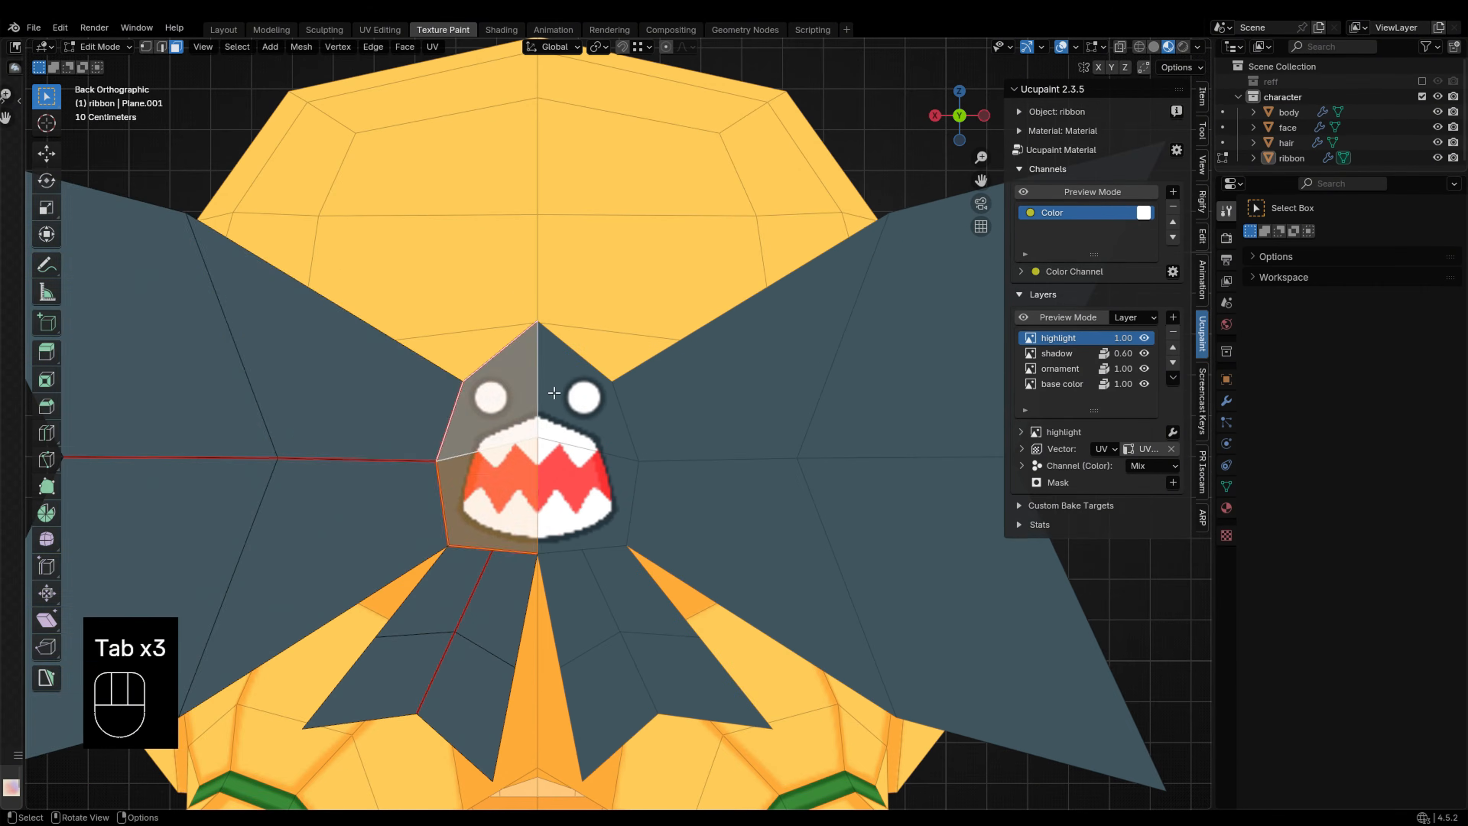
key(l)
key(l)
key(shift+h)
key(Tab)
scroll(804, 422, up, 2)
shift+middle_drag(804, 422, 464, 473)
Step: Outline the ribbon wings with straight 13 px white lines on the highlight layer and set the layer's blending to Soft Light
key(f)
key(f)
key(f)
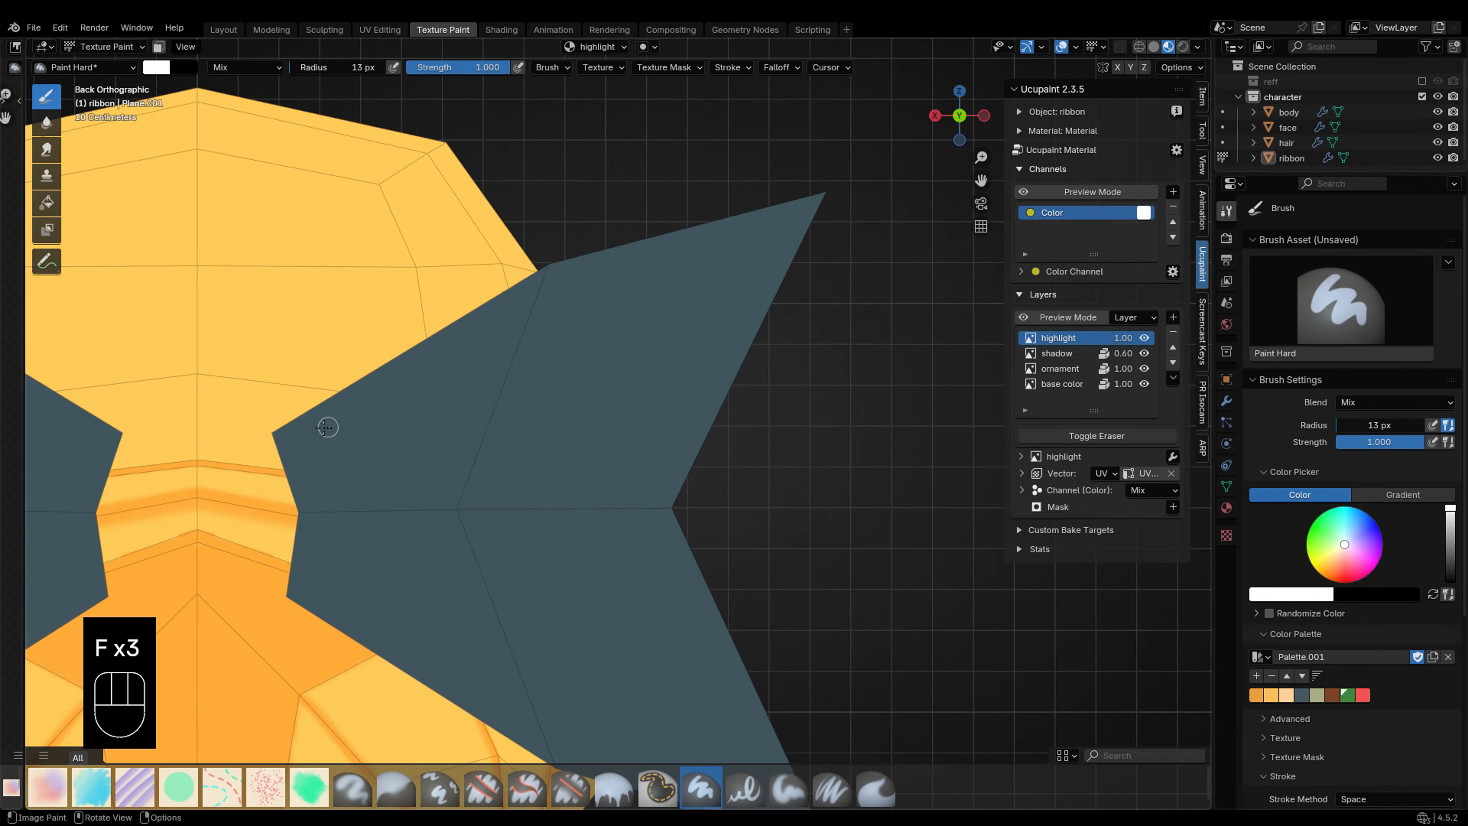
key(ctrl+z)
scroll(1369, 527, down, 7)
click(1369, 527)
drag(277, 433, 574, 246)
click(1367, 633)
mouse_move(551, 265)
mouse_down()
mouse_move(826, 195)
mouse_move(668, 507)
mouse_up()
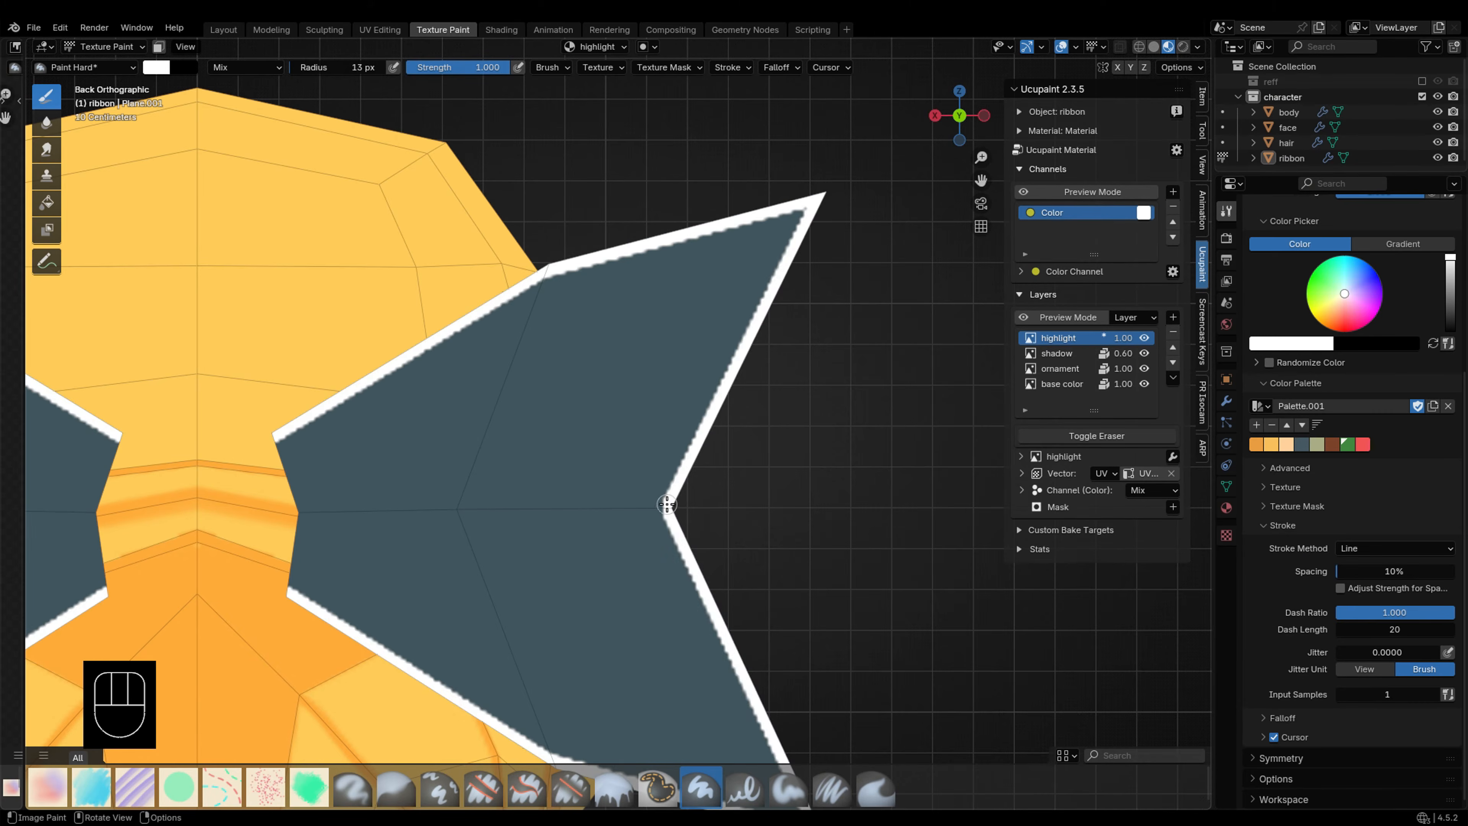
key(ctrl+z)
drag(826, 195, 671, 509)
shift+middle_drag(767, 499, 793, 406)
click(1152, 489)
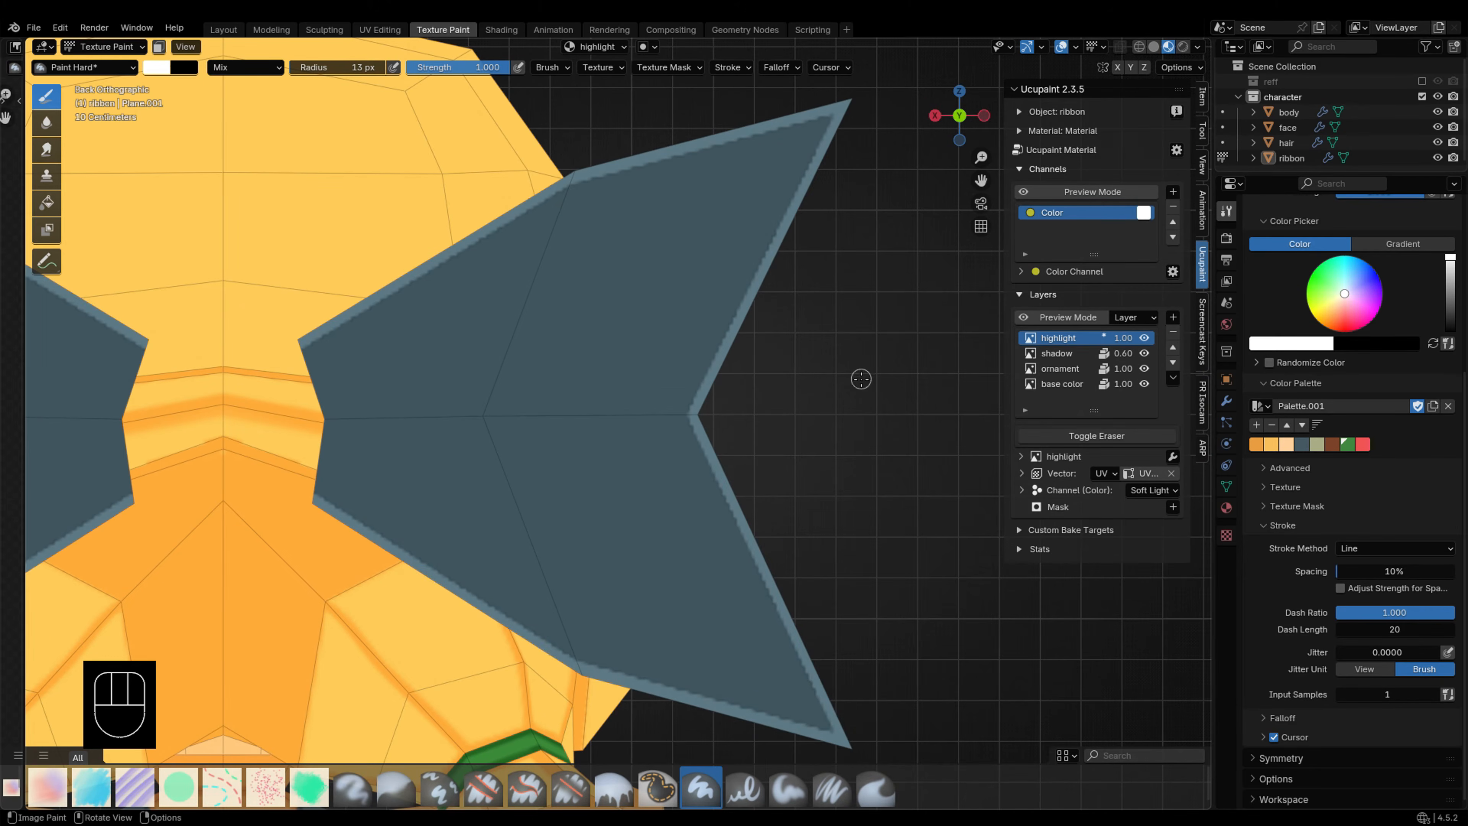
Step: Paint a 10 px inner outline on the wings and dashed stitching between the outlines with the CR line break brush
drag(317, 414, 593, 242)
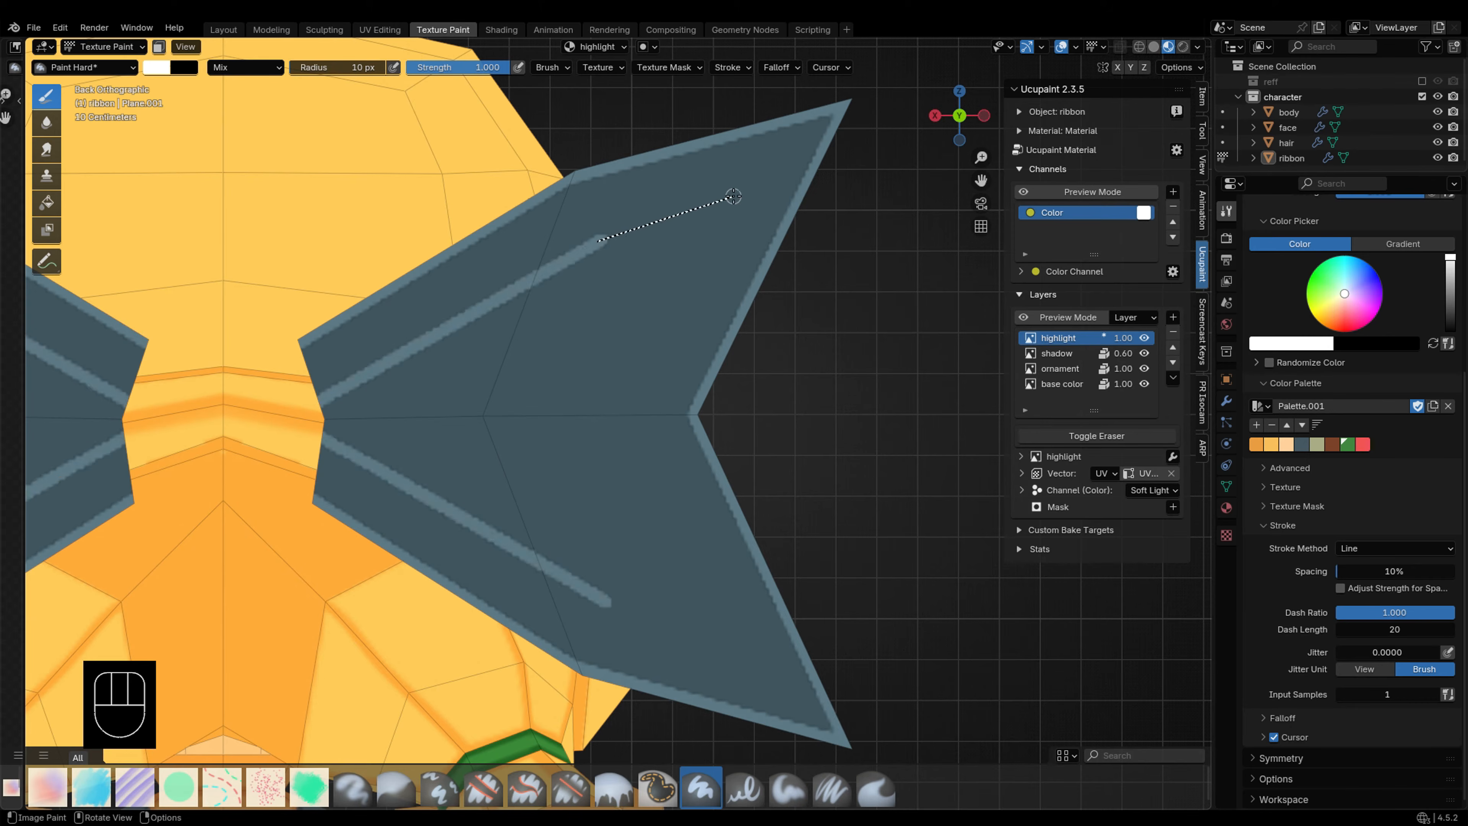
click(221, 785)
right_click(246, 116)
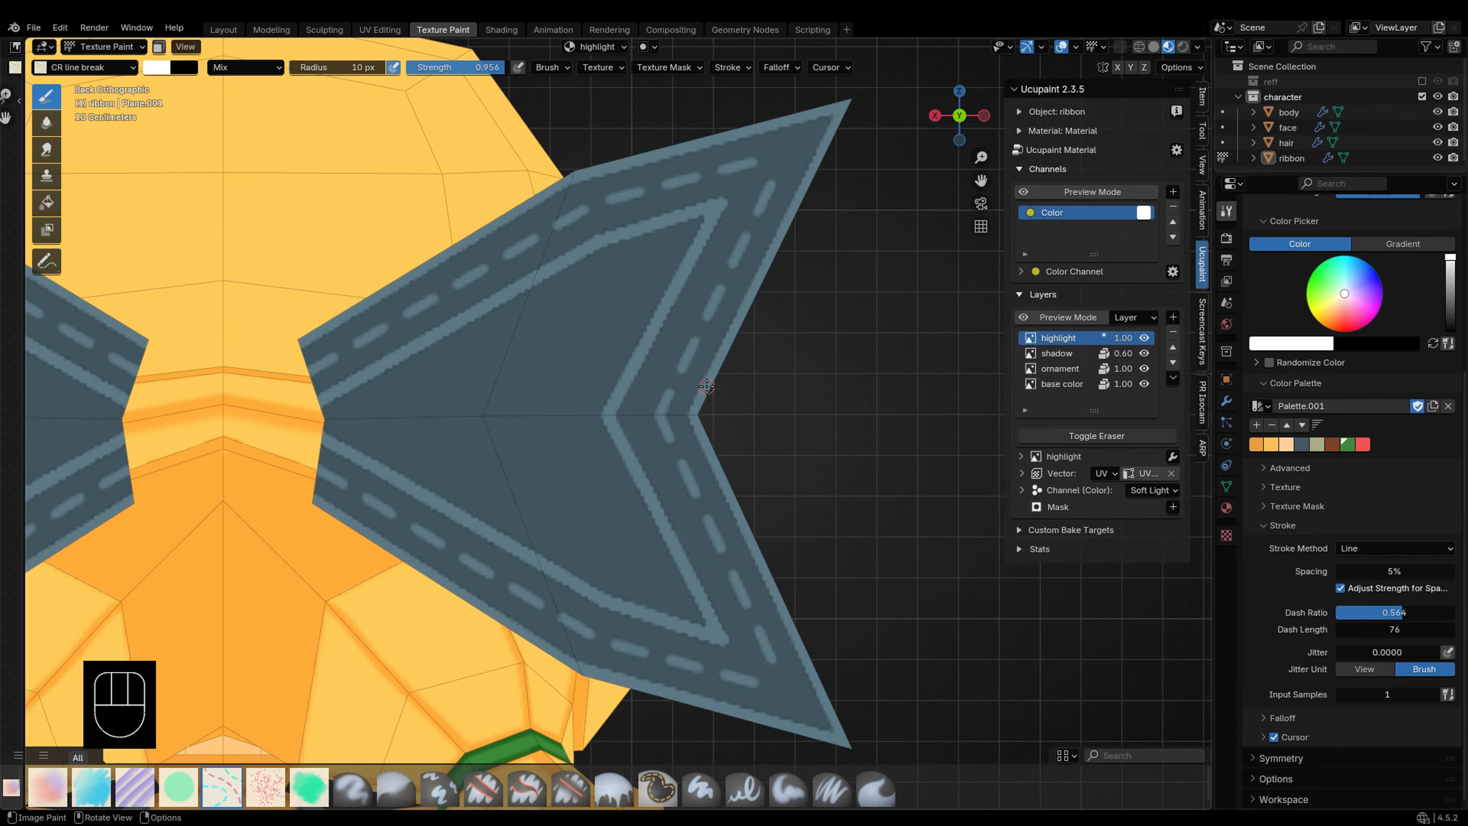
scroll(810, 145, up, 3)
shift+middle_drag(810, 145, 750, 266)
mouse_move(688, 284)
mouse_down()
mouse_move(713, 280)
mouse_move(705, 307)
mouse_up()
Step: Clean up the dashed stitching at the wing's upper tip with a 16 px eraser
scroll(759, 246, down, 6)
click(1095, 435)
scroll(774, 218, up, 6)
key(f)
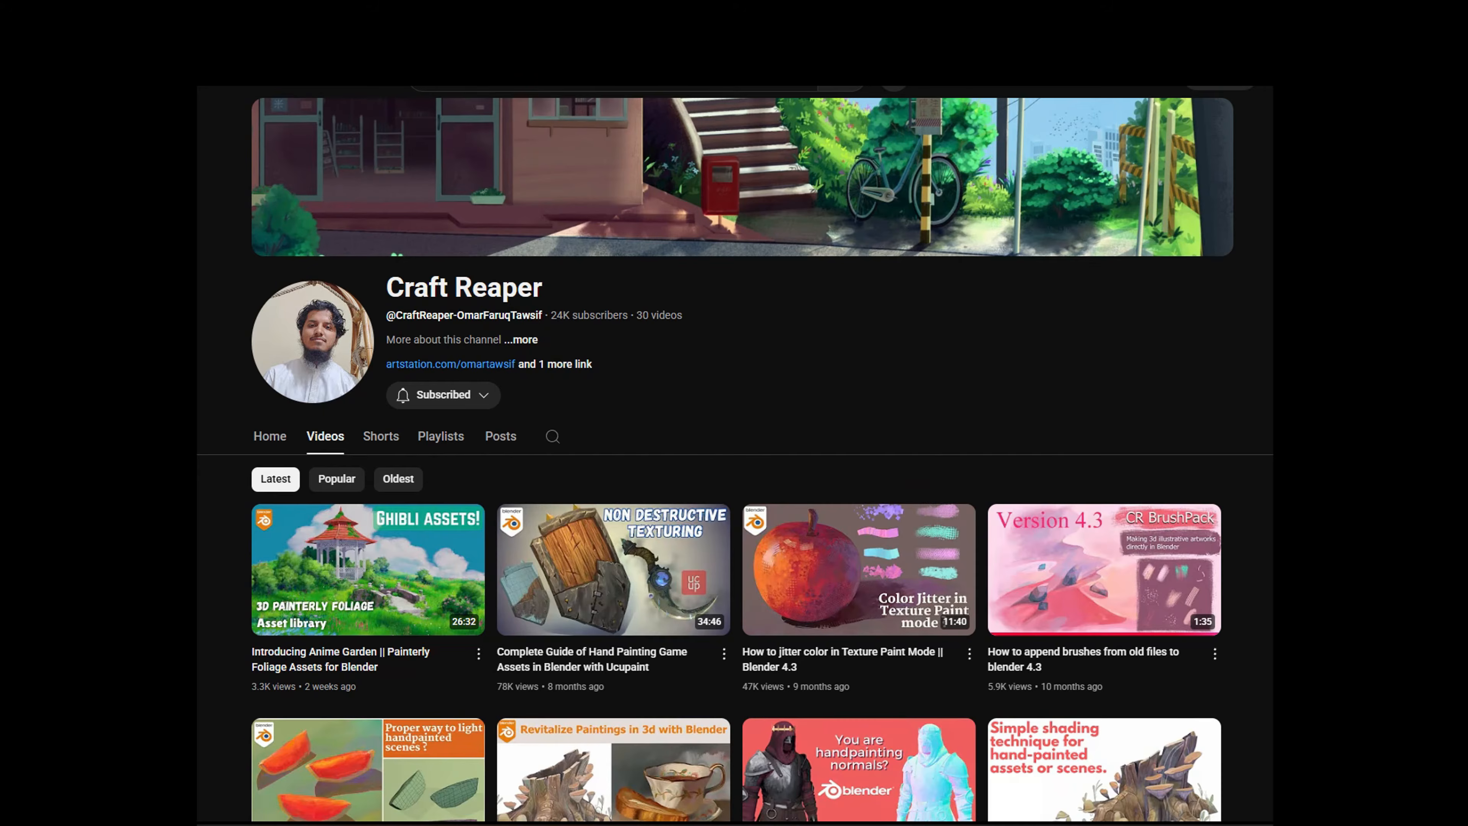
scroll(735, 462, down, 7)
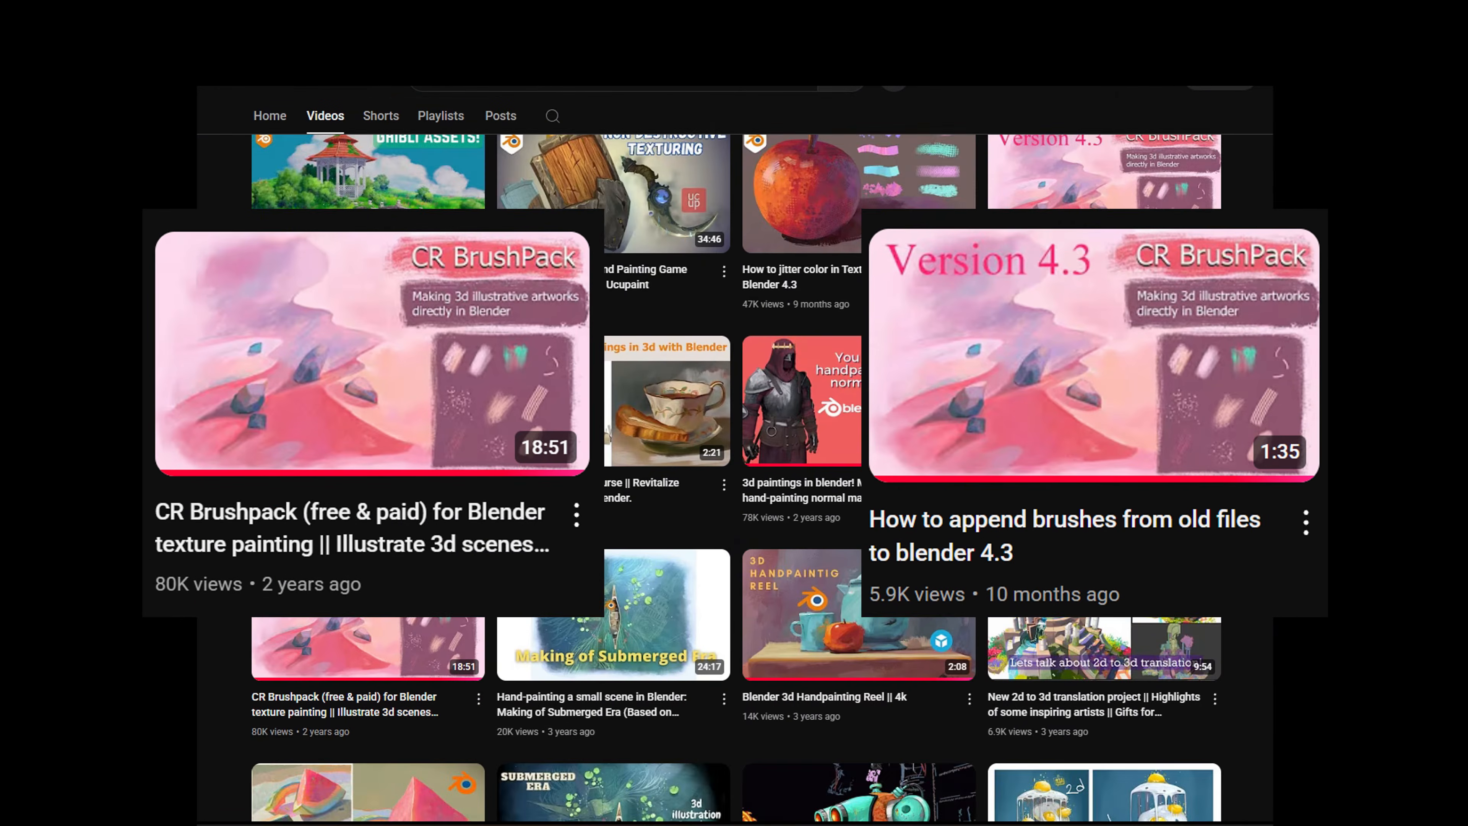
scroll(735, 462, up, 1)
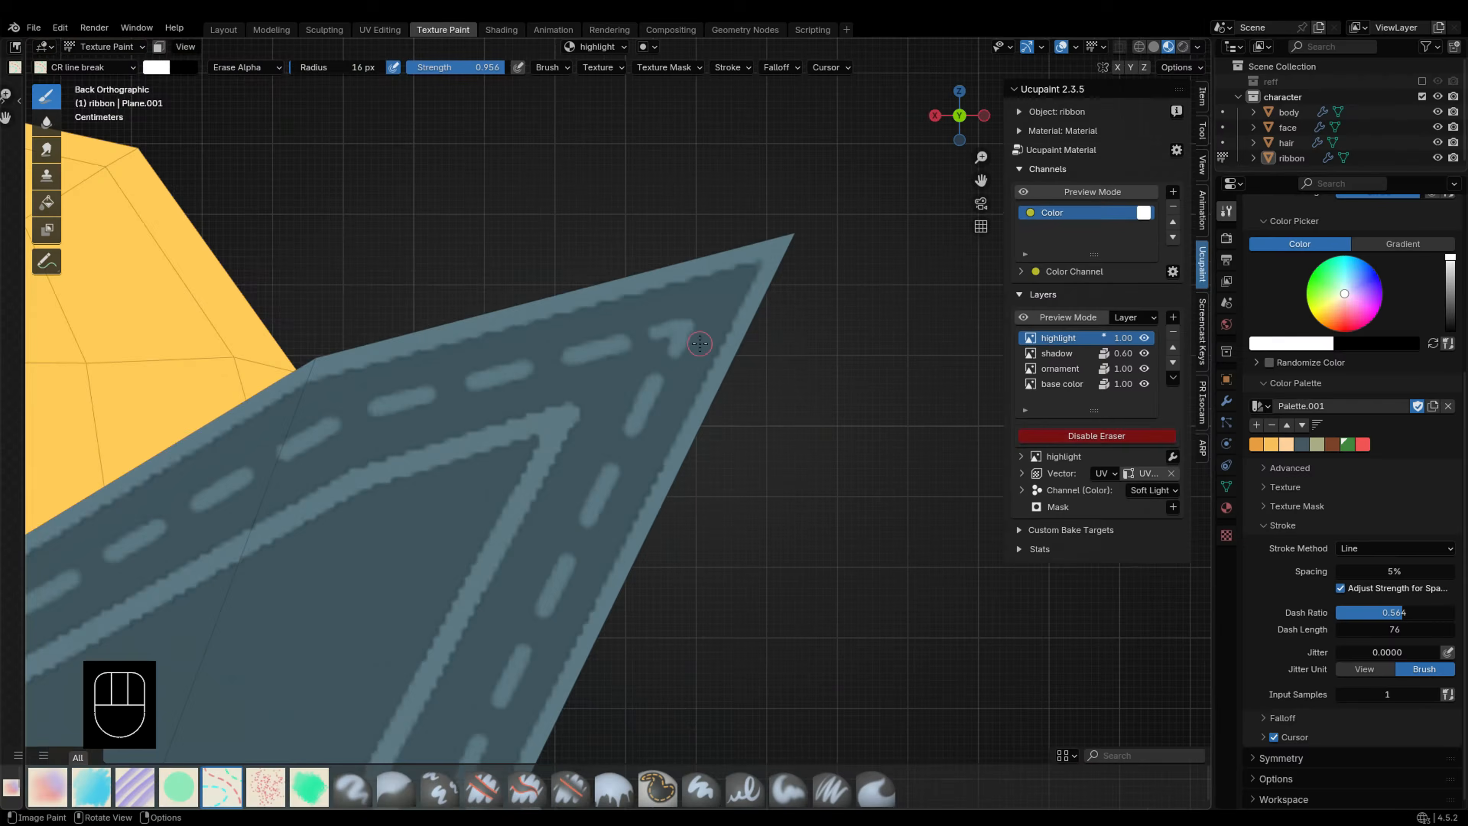
Step: Paint three nested chevron lines inside each ribbon wing on the highlight layer, undoing the stray strokes
scroll(698, 338, down, 2)
scroll(599, 361, up, 2)
mouse_move(552, 311)
mouse_down()
mouse_move(499, 409)
mouse_move(419, 408)
mouse_up()
key(ctrl+z)
key(ctrl+z)
Step: Paint straight 9 px black lines on the shadow layer along the inside of the wings' outlines and beside the chevrons
drag(565, 176, 720, 141)
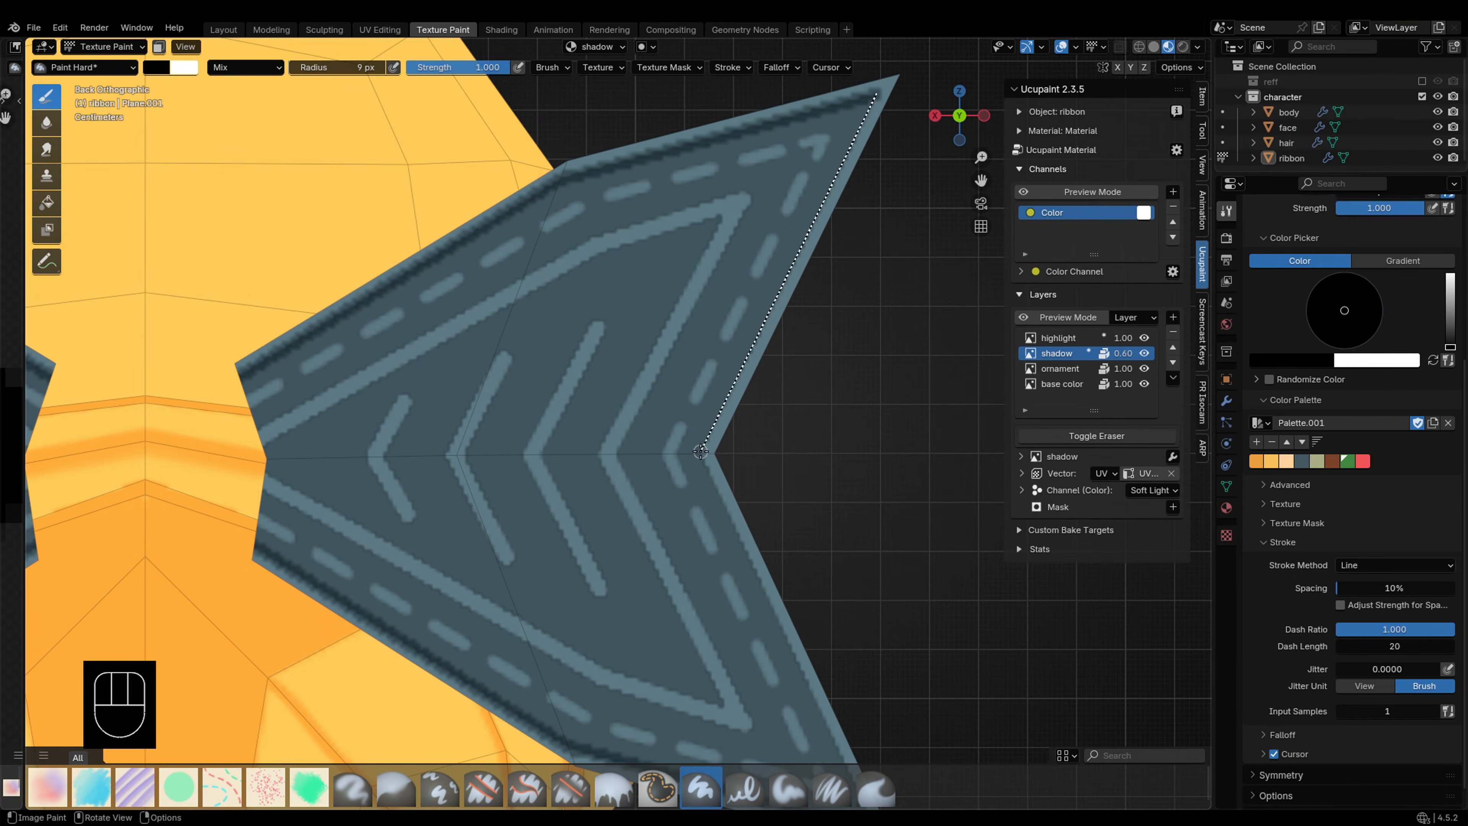
drag(701, 451, 701, 451)
drag(593, 256, 592, 256)
drag(722, 217, 600, 401)
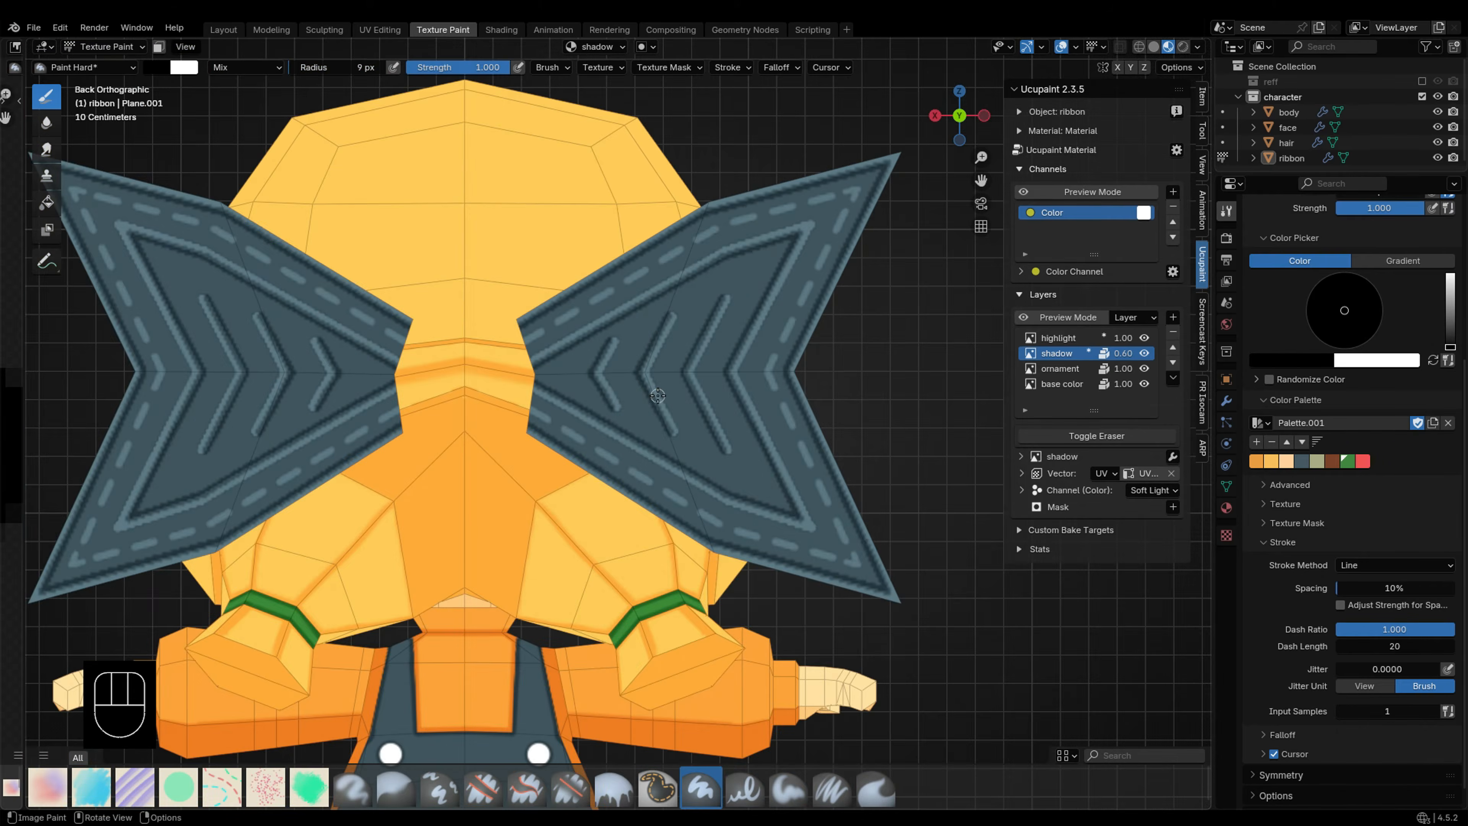
Step: Refine the stitching corners at the wing tips on the highlight layer with a 9 px hard brush and the eraser
scroll(691, 519, up, 5)
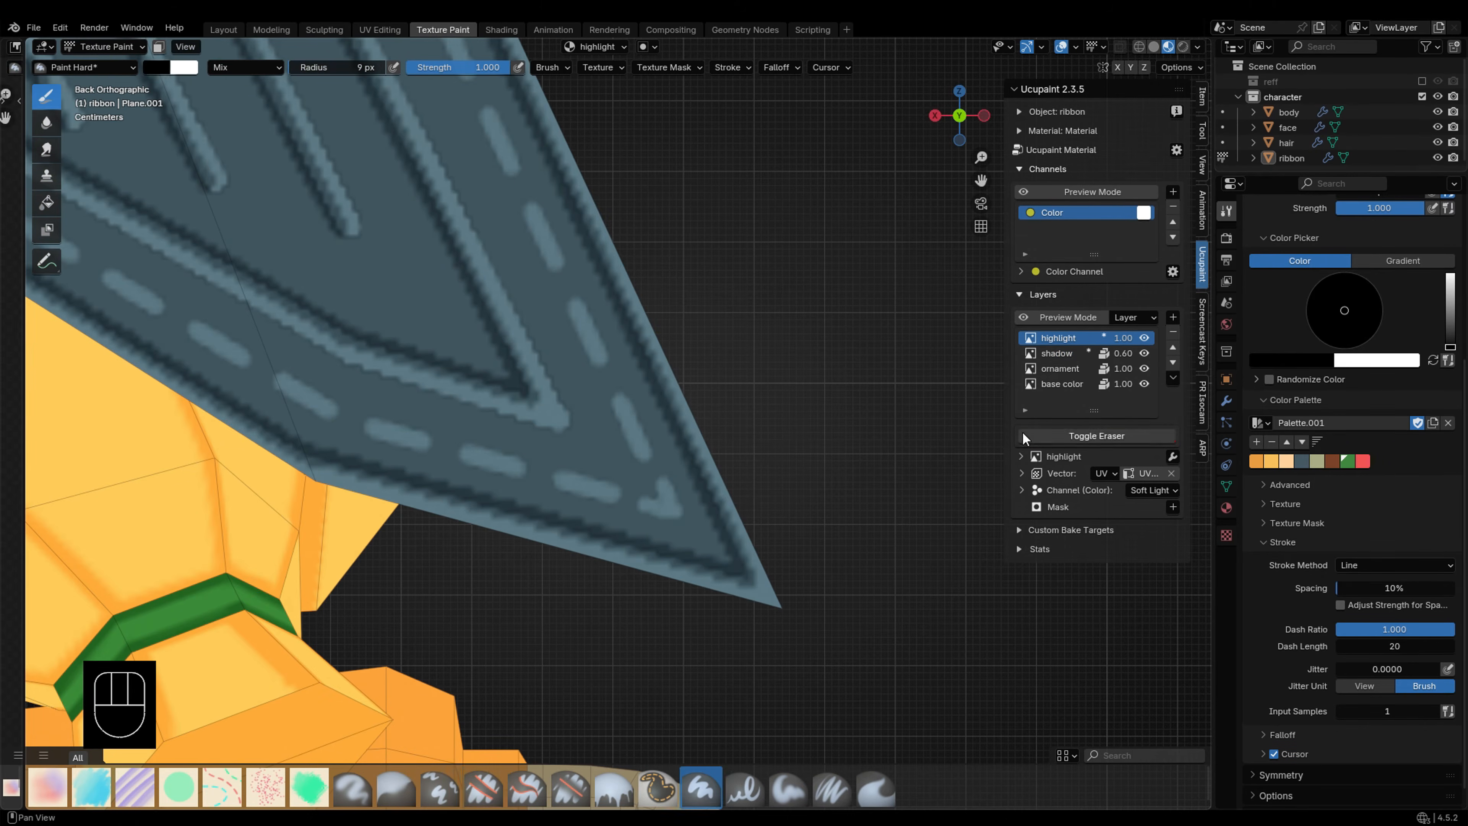
key(e)
key(ctrl+z)
key(ctrl+z)
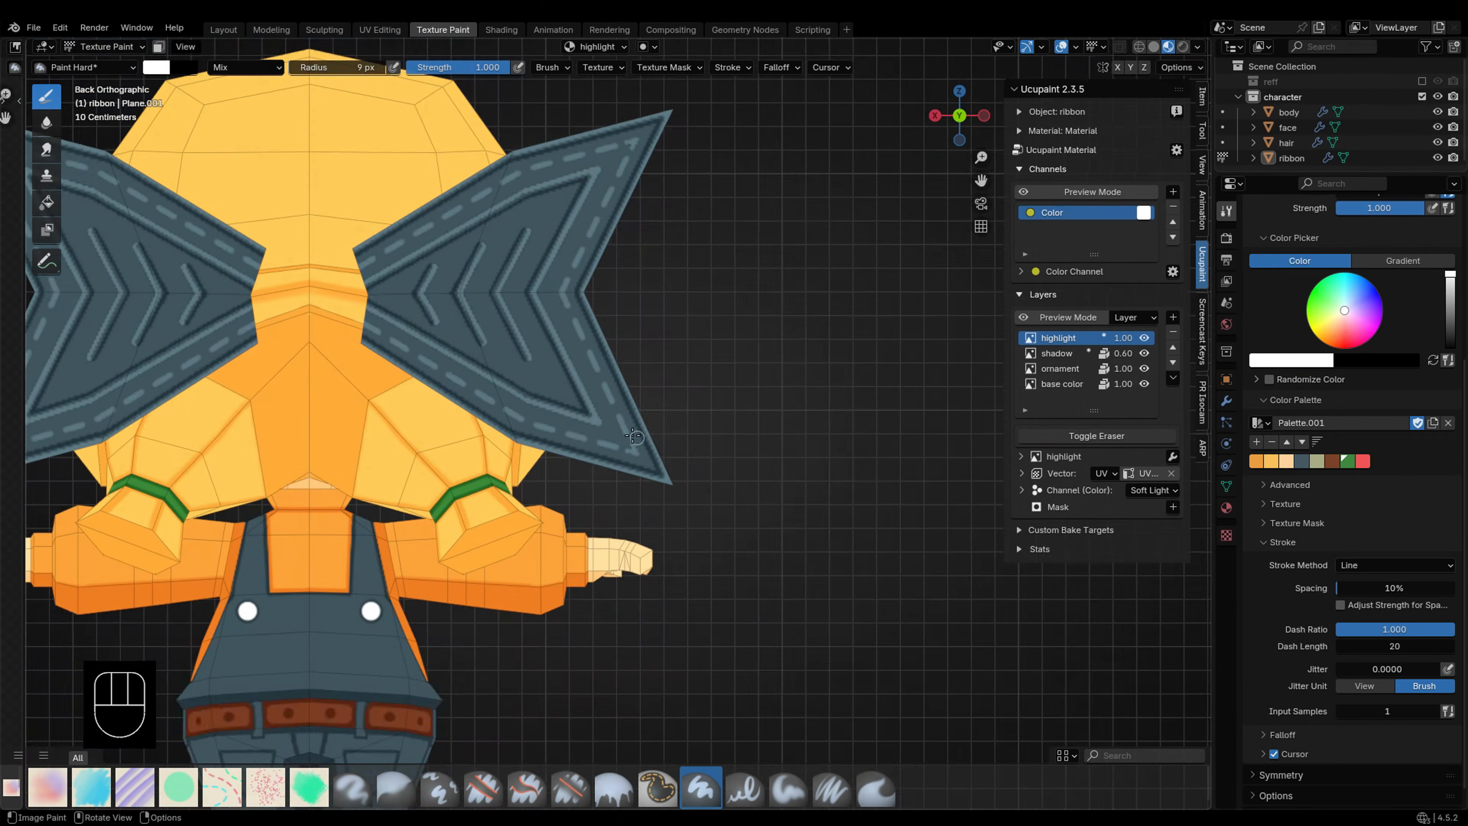
scroll(769, 509, up, 6)
scroll(769, 509, down, 1)
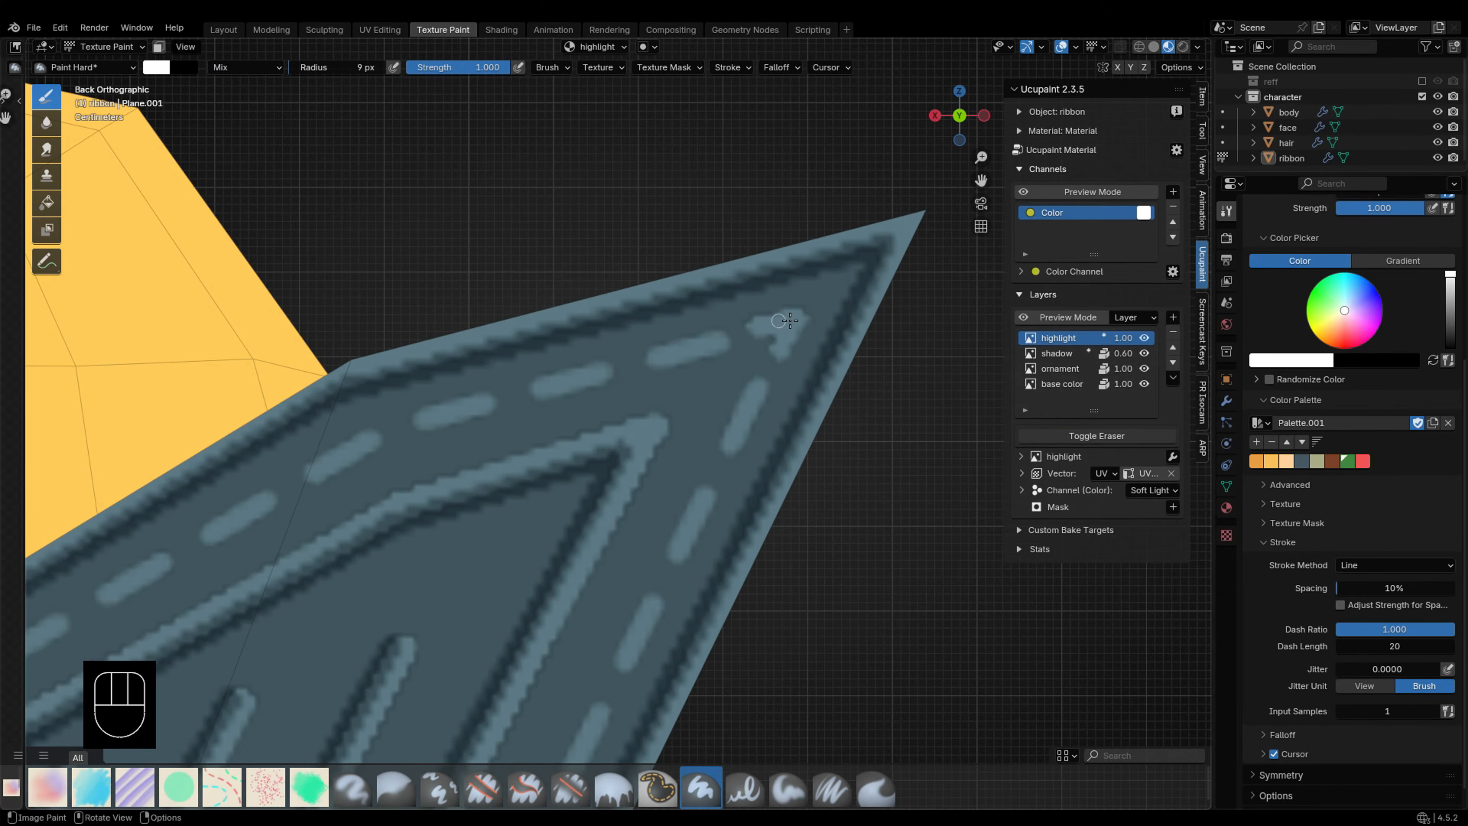
key(e)
Step: Isolate the ribbon tails and paint 9 px white highlight lines along their outlines, plus a nested inner outline in each tail
scroll(786, 328, down, 6)
key(Tab)
key(shift+h)
key(Tab)
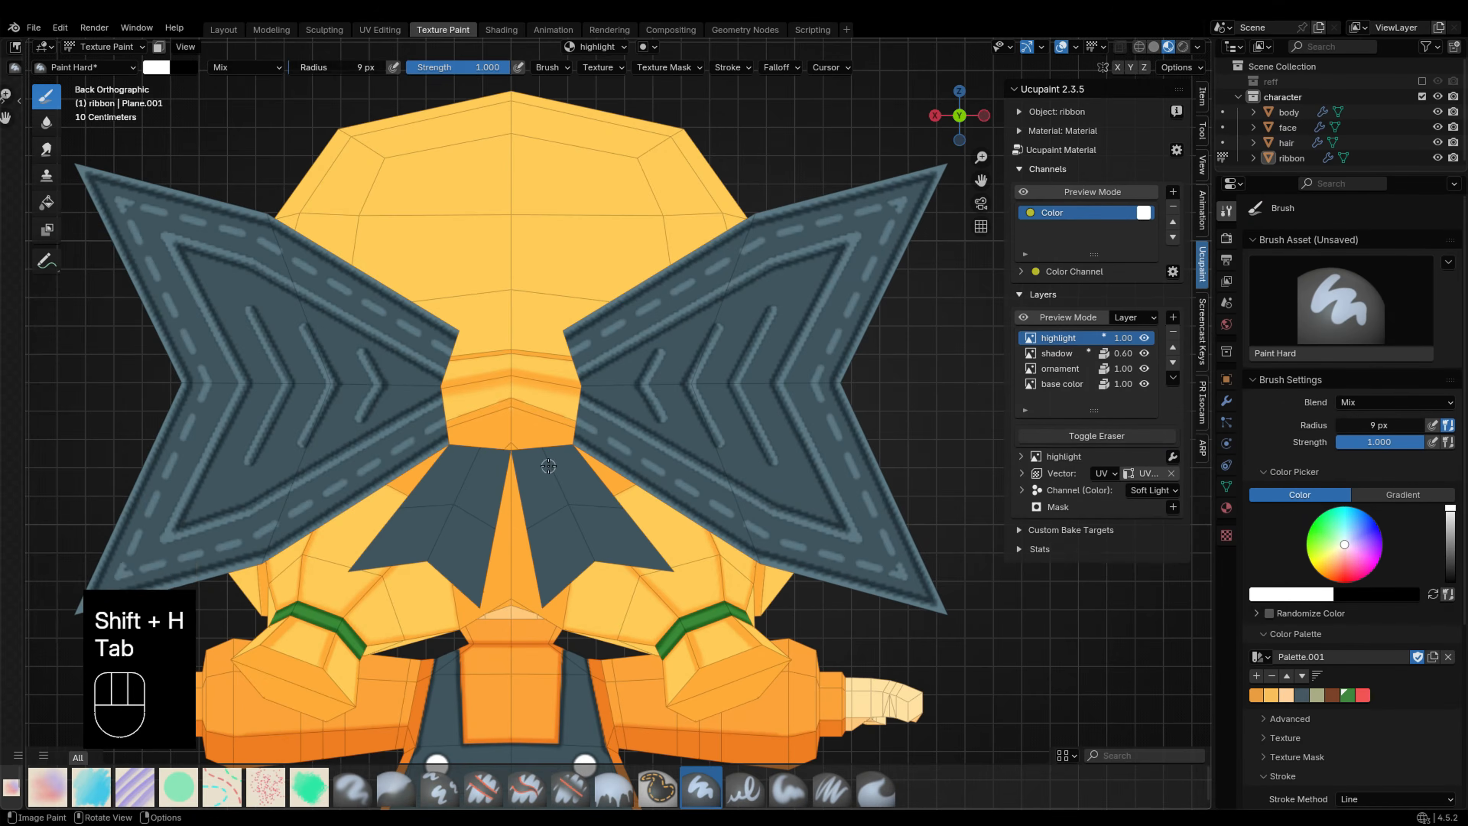
scroll(428, 557, up, 5)
drag(562, 577, 428, 558)
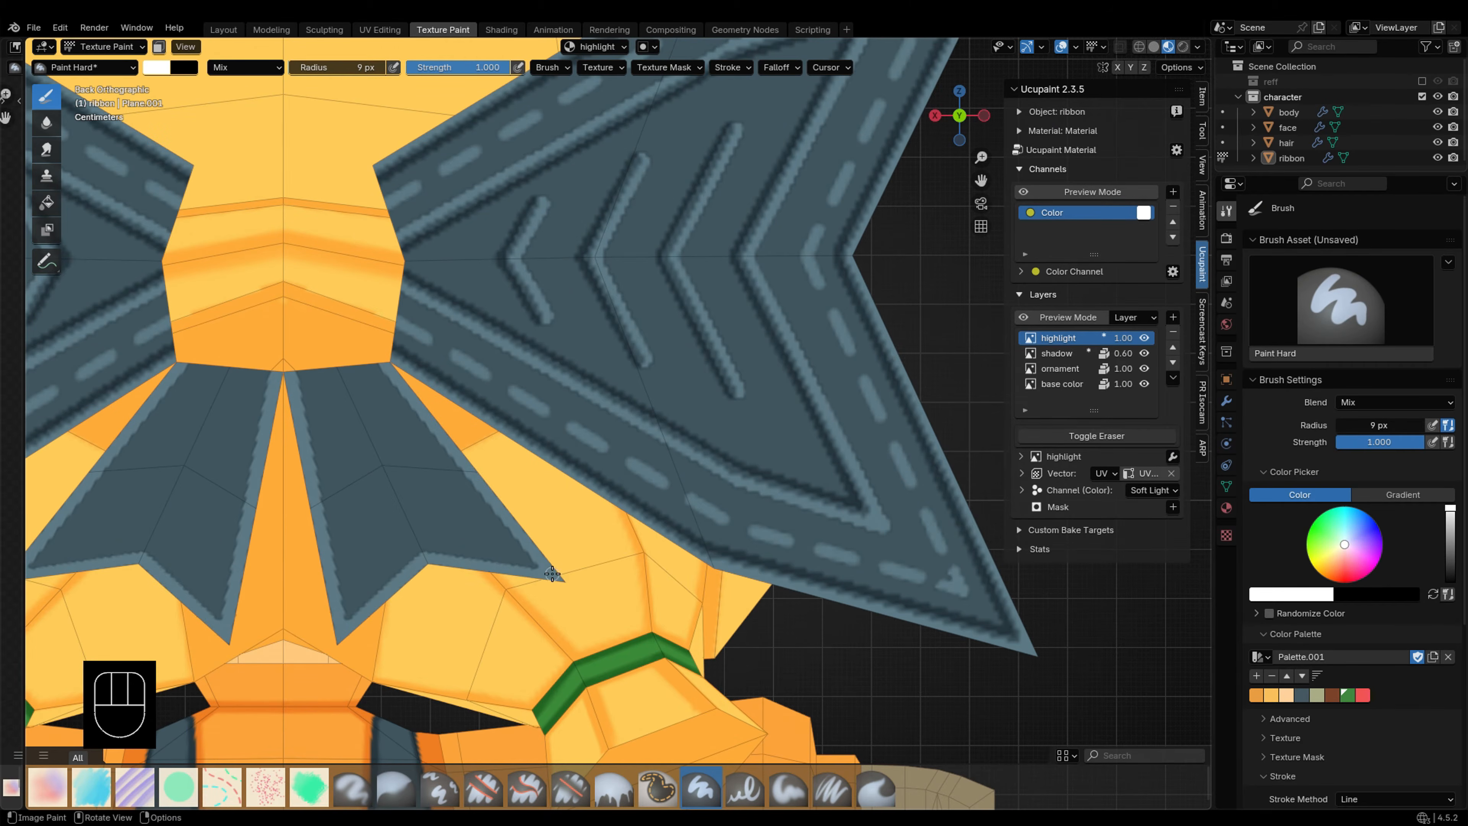
drag(363, 369, 462, 515)
drag(313, 373, 367, 544)
mouse_move(463, 519)
mouse_down()
mouse_move(409, 512)
mouse_move(367, 544)
mouse_up()
Step: On the shadow layer, paint straight 9 px black lines beside the outline and inner highlight lines of the ribbon tails
click(1057, 353)
key(x)
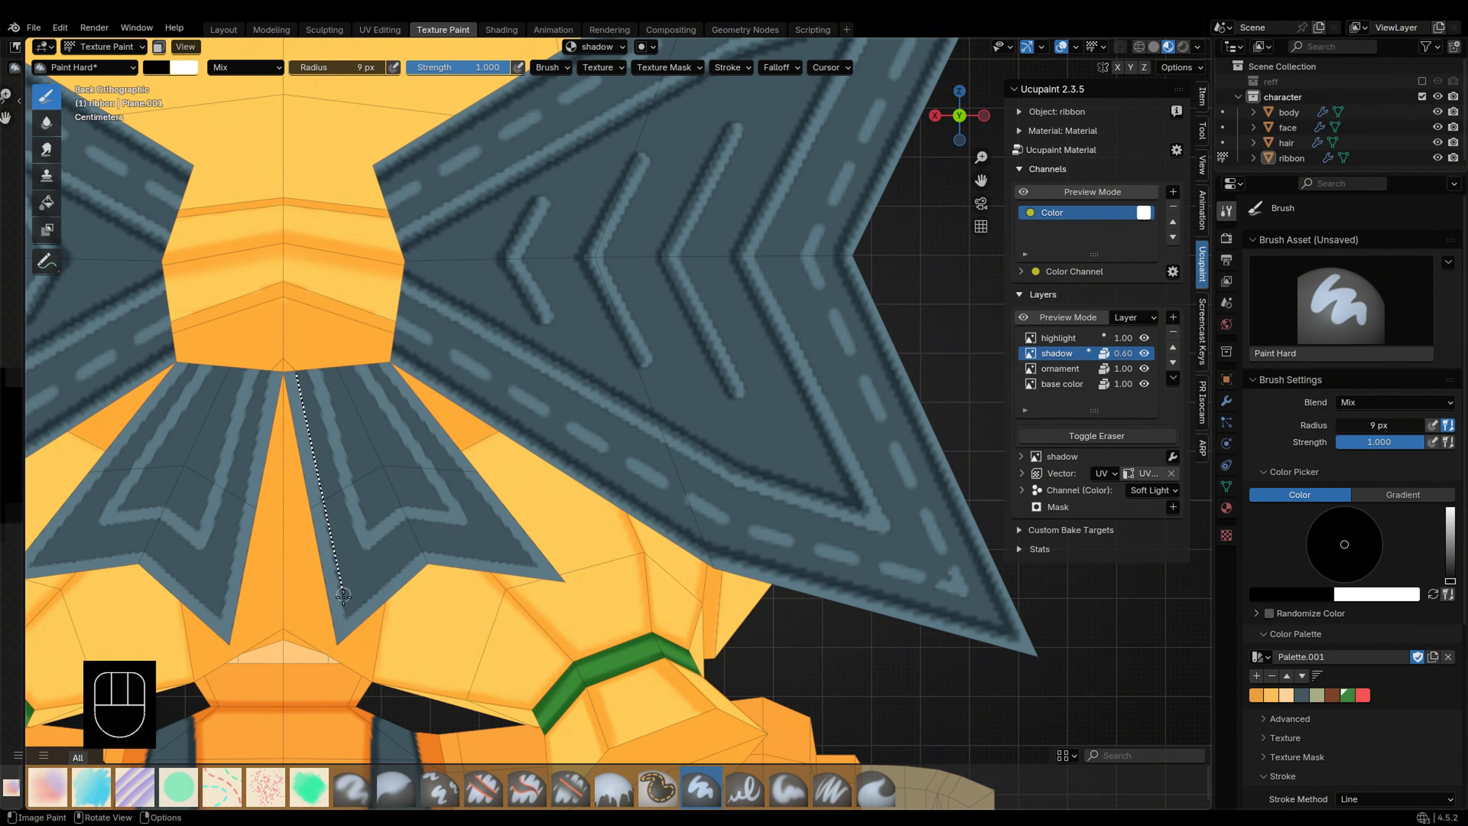
drag(378, 370, 539, 566)
drag(294, 373, 346, 621)
Step: Add 7 px dashed stitching inside the ribbon tails on the highlight layer using the CR line break brush, and return to Paint Hard
key(x)
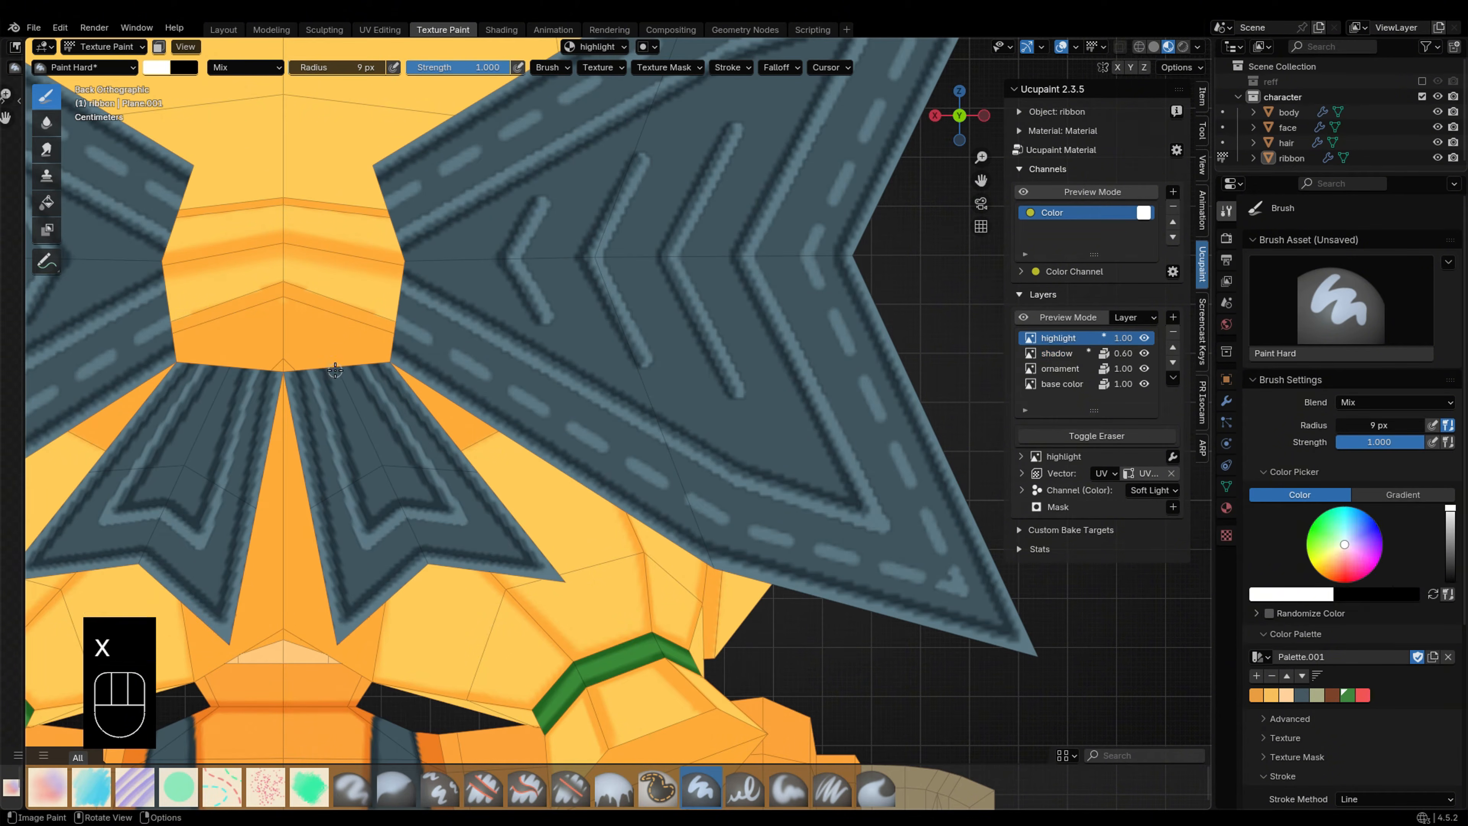
key(f)
scroll(308, 398, up, 2)
shift+middle_drag(308, 399, 343, 289)
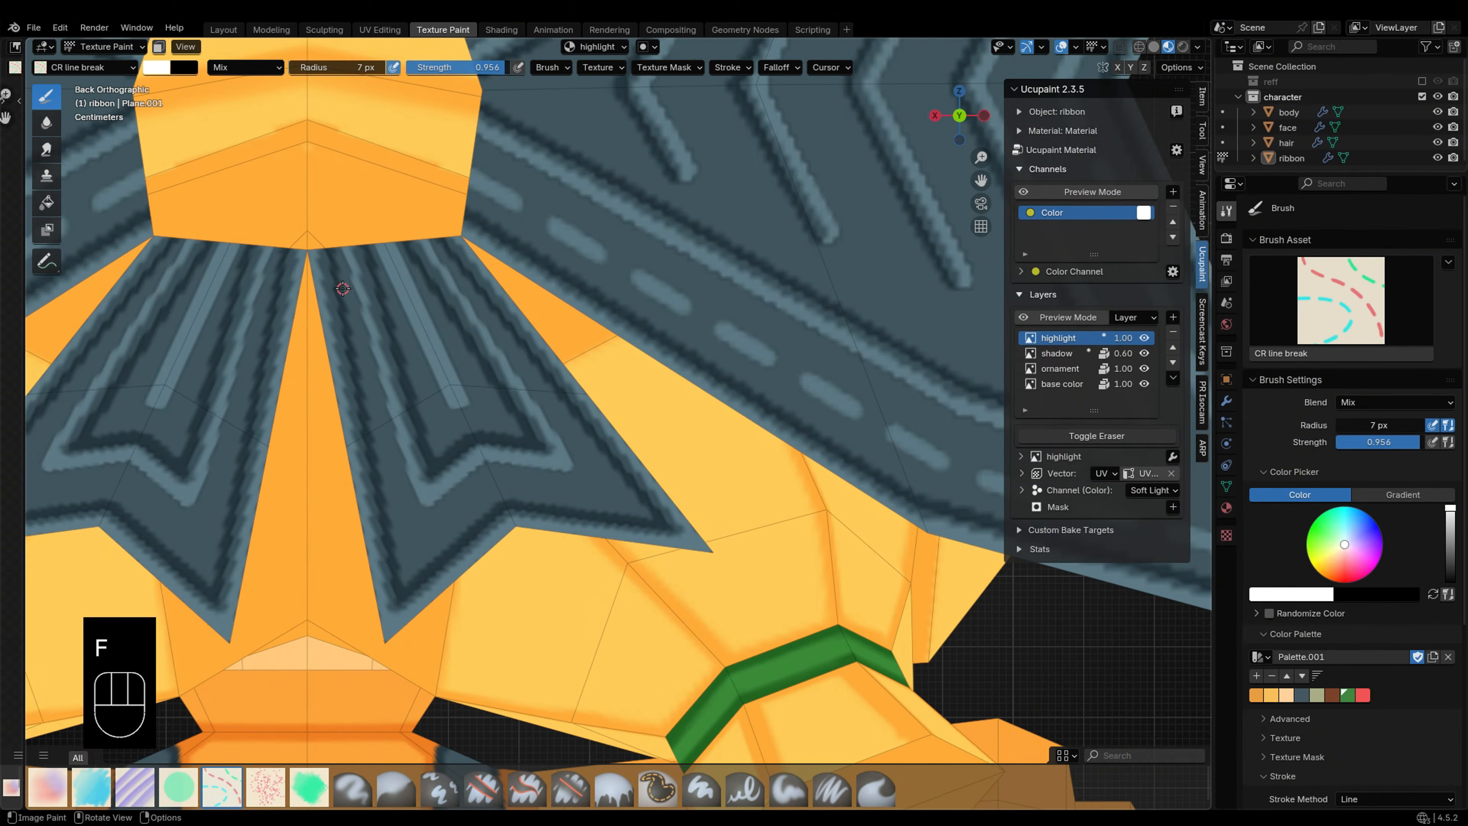
click(614, 788)
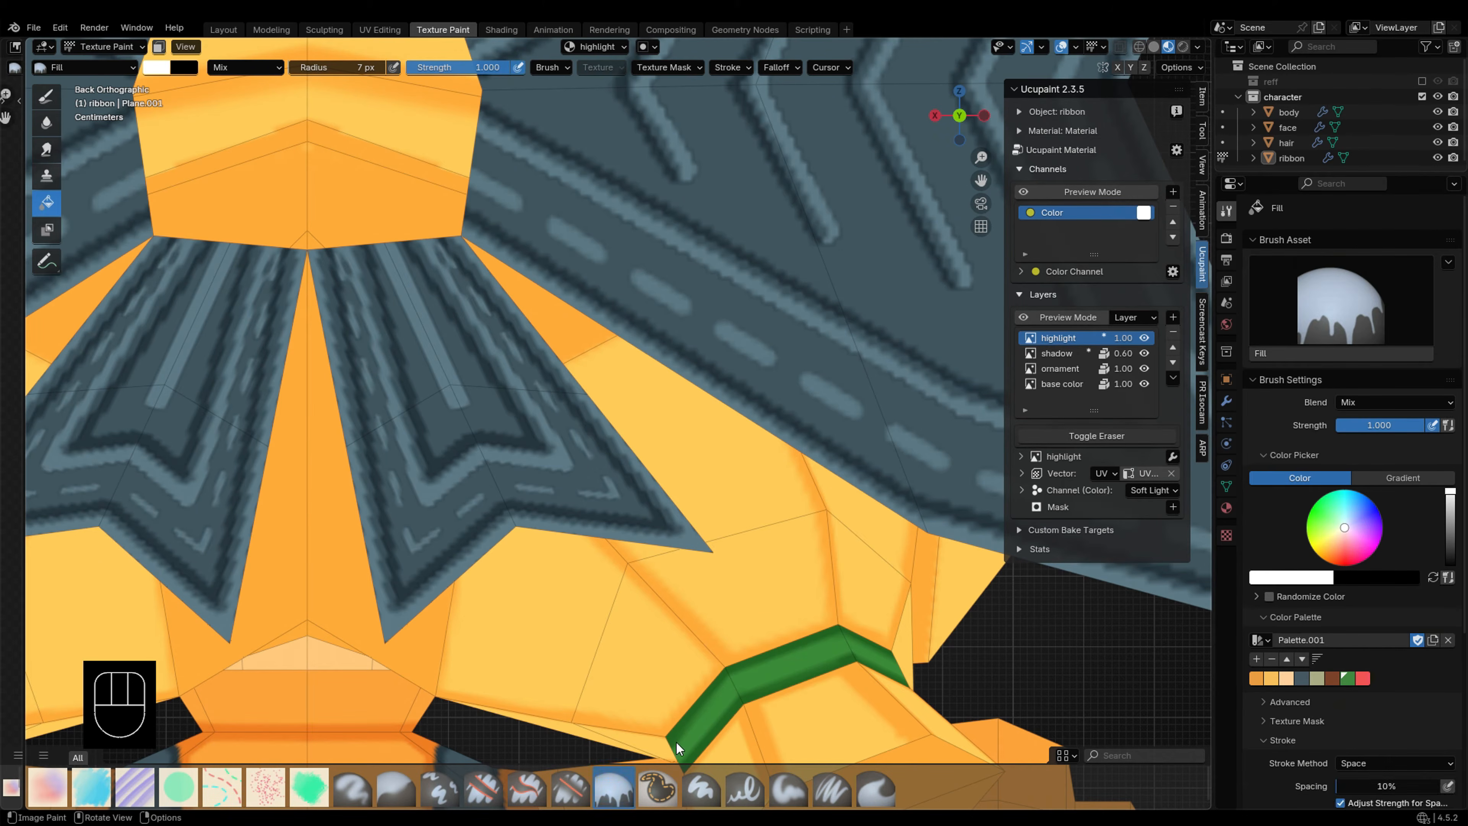
click(702, 787)
key(ctrl+z)
Step: Reveal the hidden ribbon parts and isolate the shark-head knot for texture painting
scroll(649, 495, down, 6)
key(Tab)
key(alt+h)
key(l)
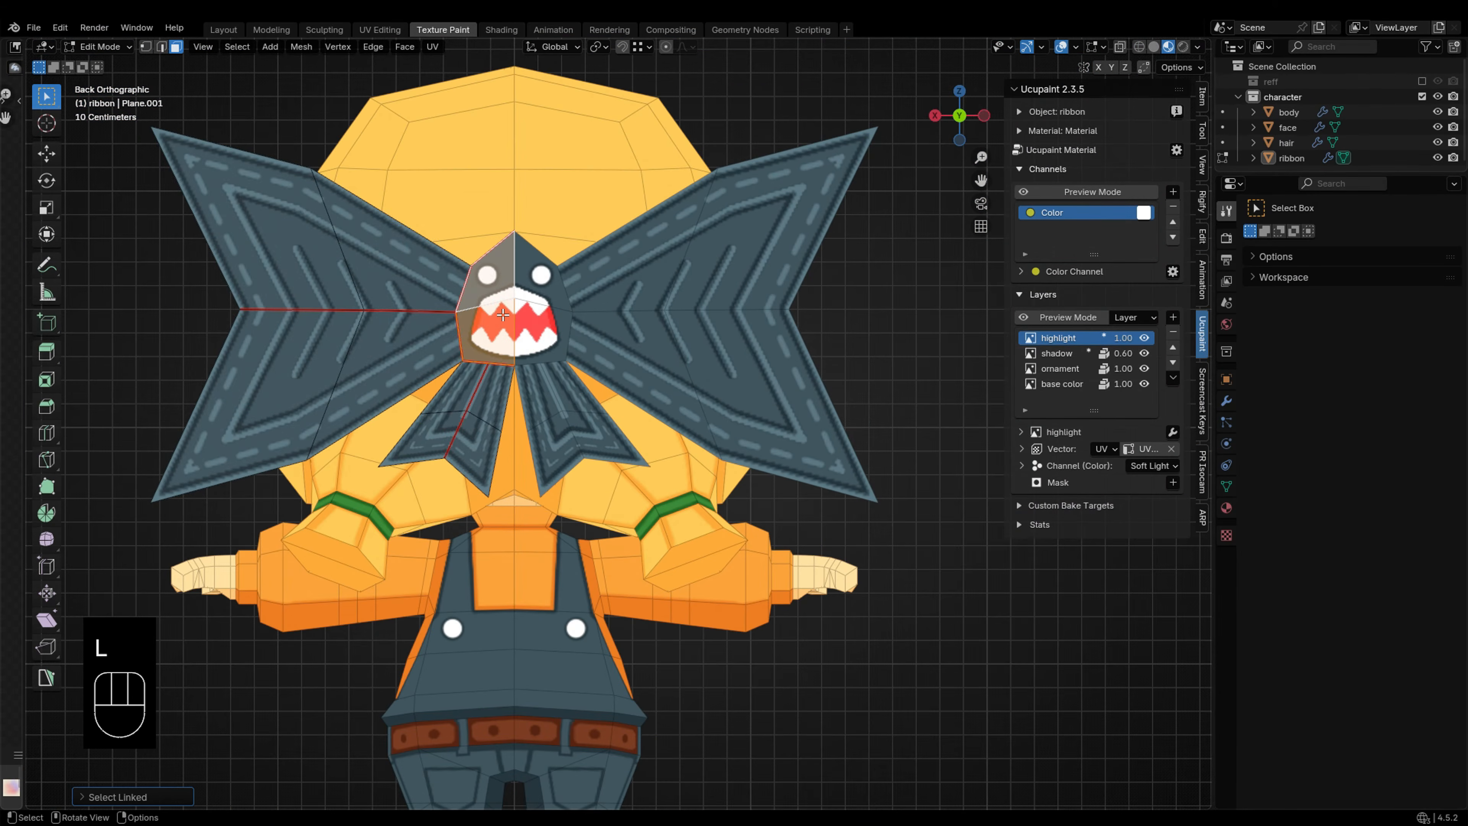
key(shift+h)
key(KP_Decimal)
key(Tab)
Step: Paint 7 px white highlight lines for three gills on each cheek and the nostrils between the shark's eyes
key(ctrl+z)
key(ctrl+z)
shift+middle_drag(601, 506, 551, 530)
drag(684, 366, 669, 399)
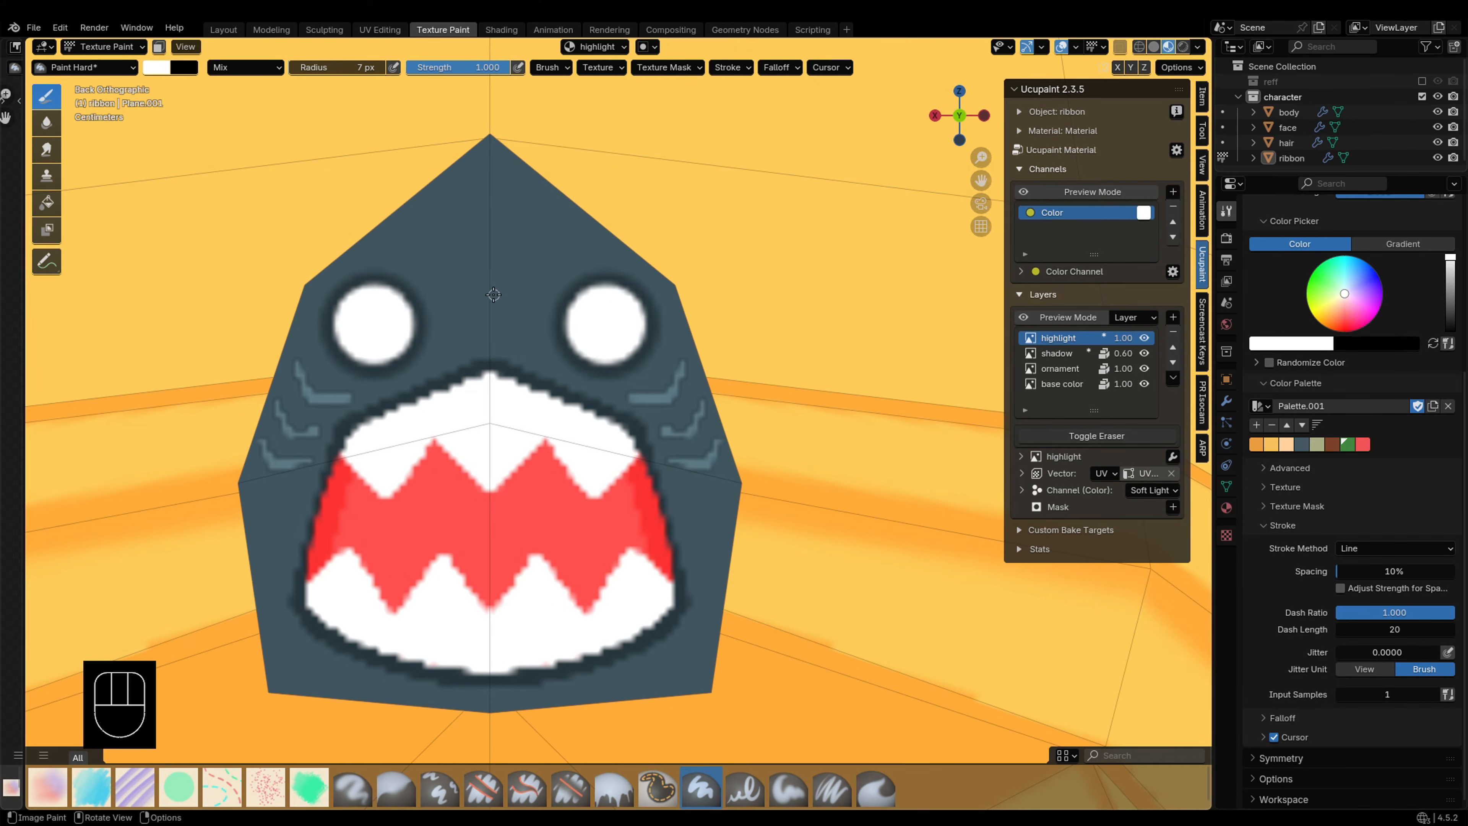
key(ctrl+z)
drag(497, 296, 512, 319)
Step: Paint 7 px black lines beside the shark's gill and nostril highlights on the shadow layer, undoing stray strokes
click(1057, 353)
key(x)
mouse_move(631, 404)
mouse_down()
mouse_move(675, 404)
mouse_move(694, 443)
mouse_up()
key(ctrl+z)
key(ctrl+z)
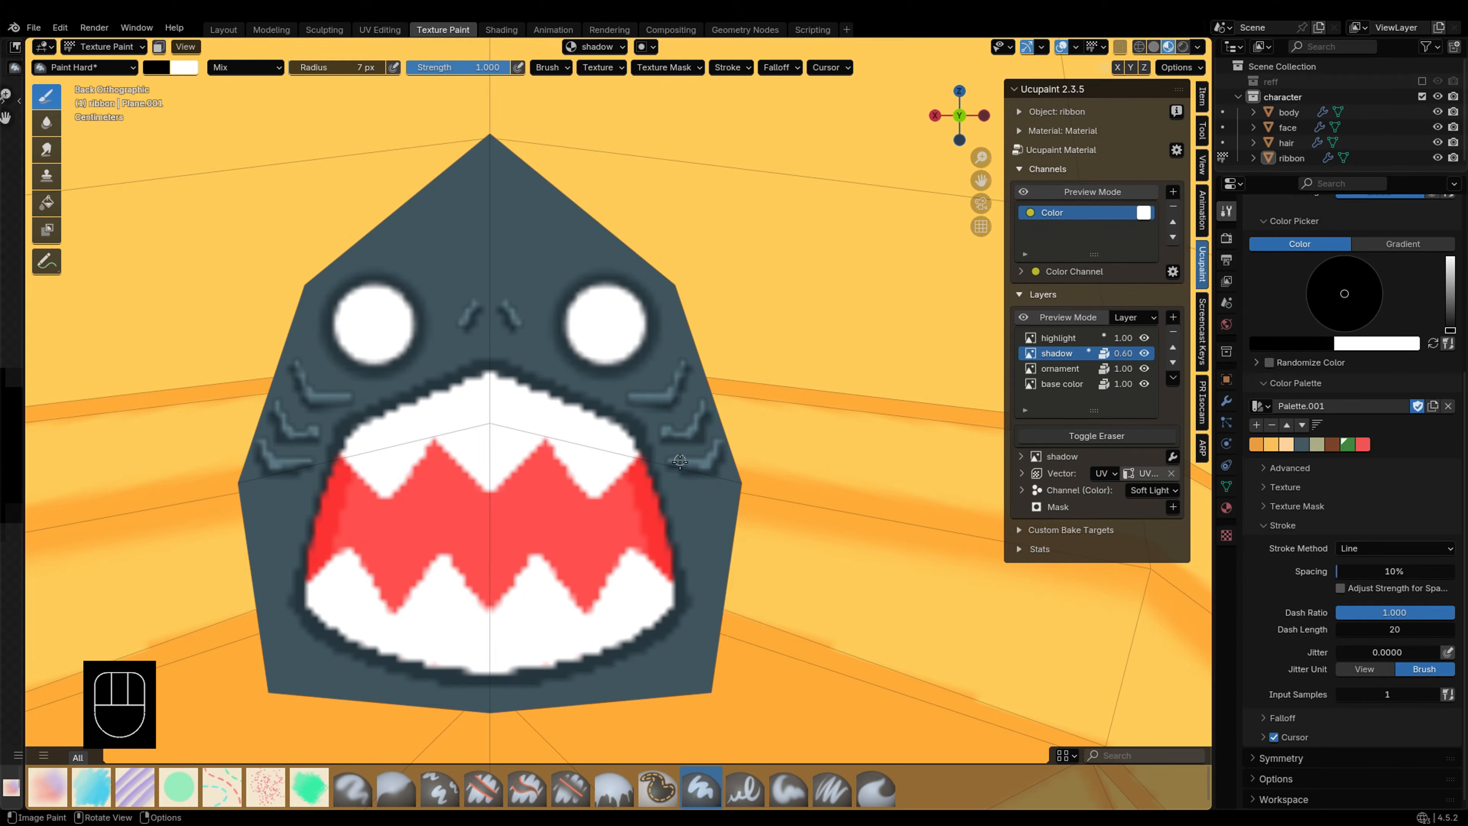
Step: Set the stroke method to Space and deepen the shadow around the sides of the shark's mouth with a 10 px brush
click(1377, 550)
click(1377, 600)
drag(654, 472, 675, 520)
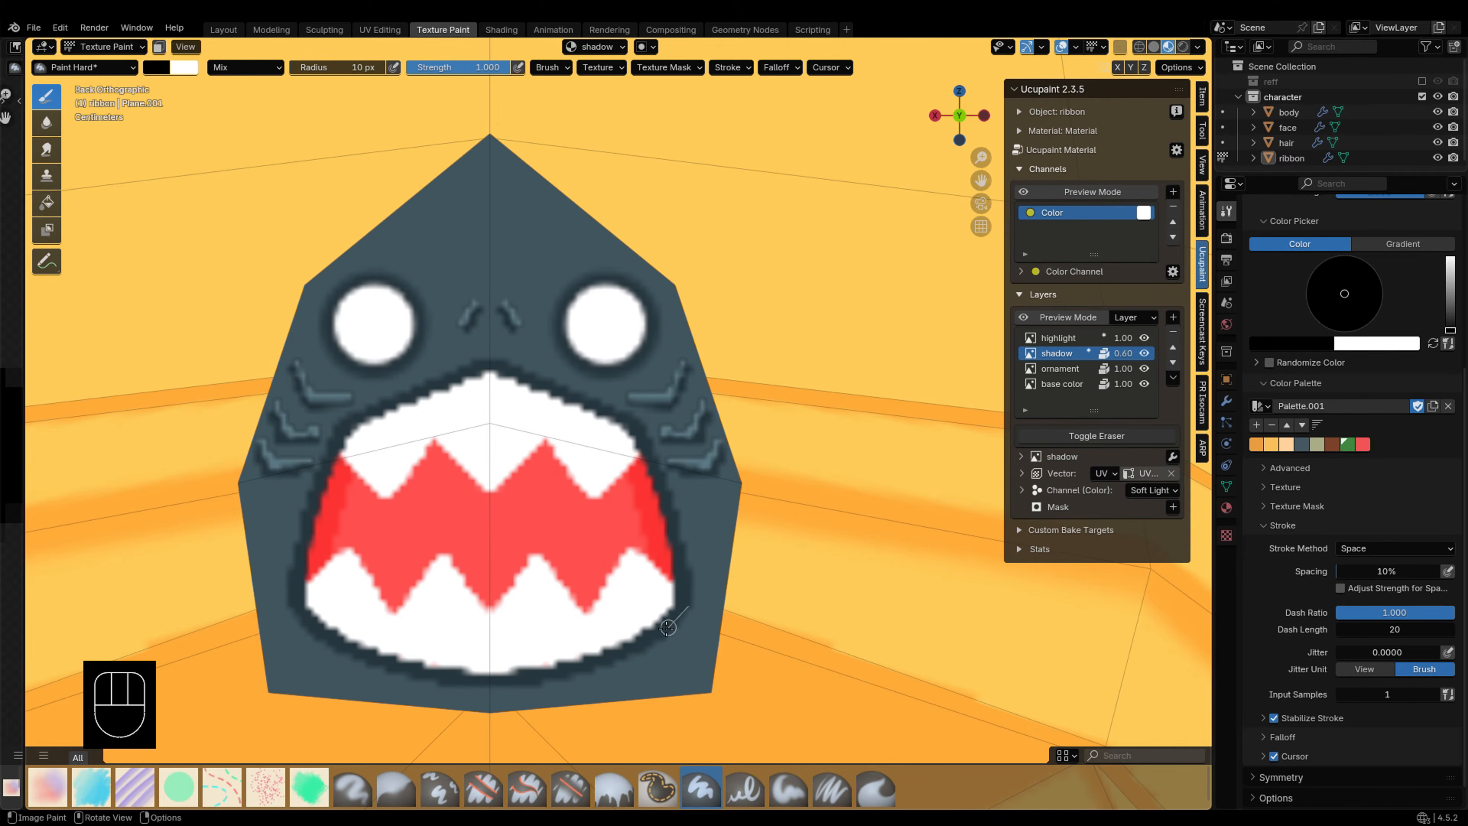
Step: Reveal all ribbon parts, switch texture painting to the hair object and isolate it
key(alt+h)
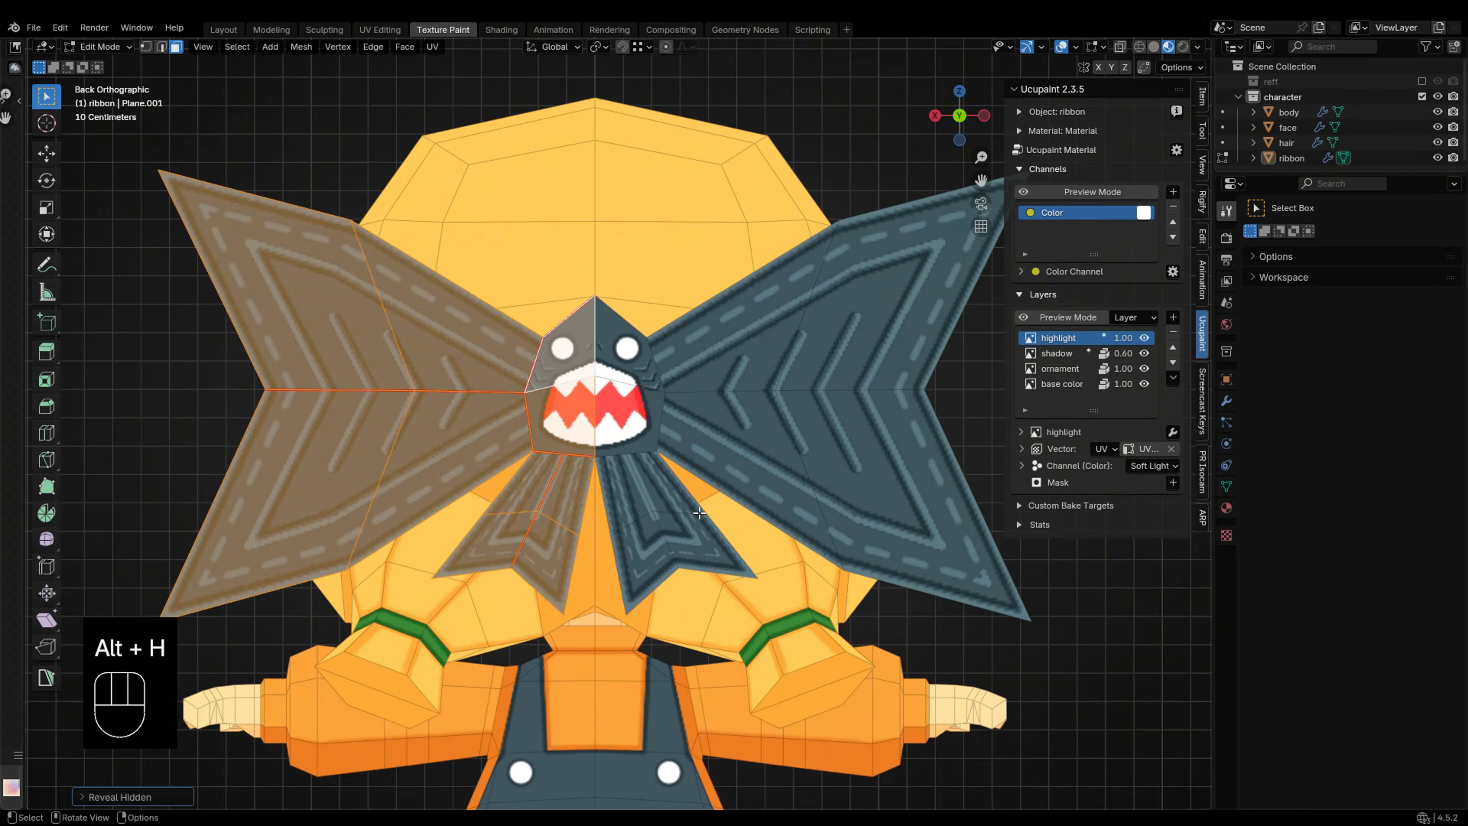
mouse_move(665, 405)
middle_down()
mouse_move(727, 413)
mouse_move(682, 324)
middle_up()
key(Tab)
key(Tab)
scroll(727, 413, down, 4)
key(grave)
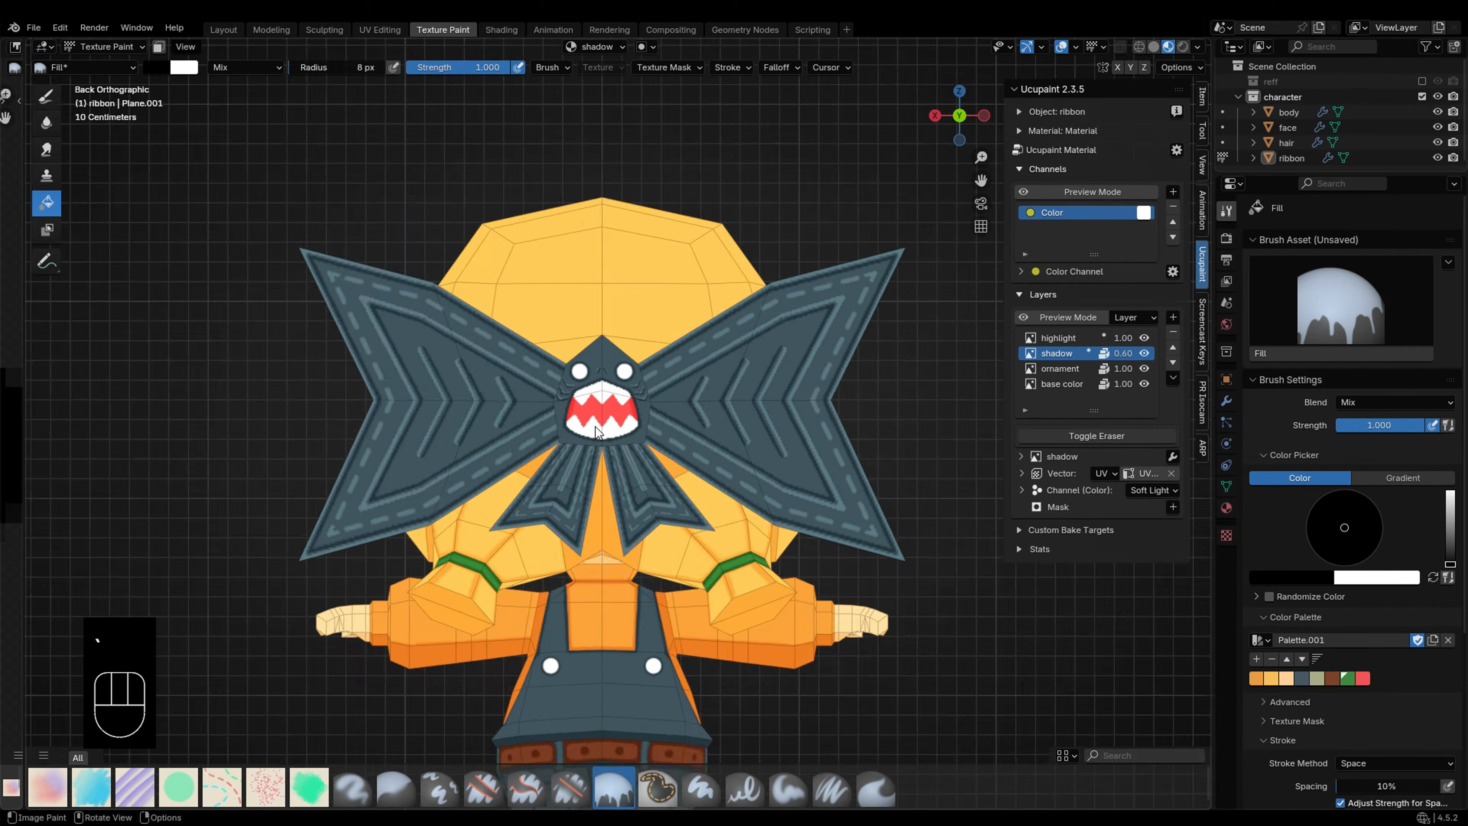
key(alt+q)
key(slash)
Step: Paint 7 px soft white highlight strokes along the central pair of fringe strands on the highlight layer, tapering their ends with the eraser
click(1058, 337)
click(46, 96)
key(x)
scroll(682, 278, up, 2)
mouse_move(444, 246)
mouse_down()
mouse_move(450, 615)
mouse_move(434, 659)
mouse_up()
click(1096, 435)
key(ctrl+z)
key(ctrl+z)
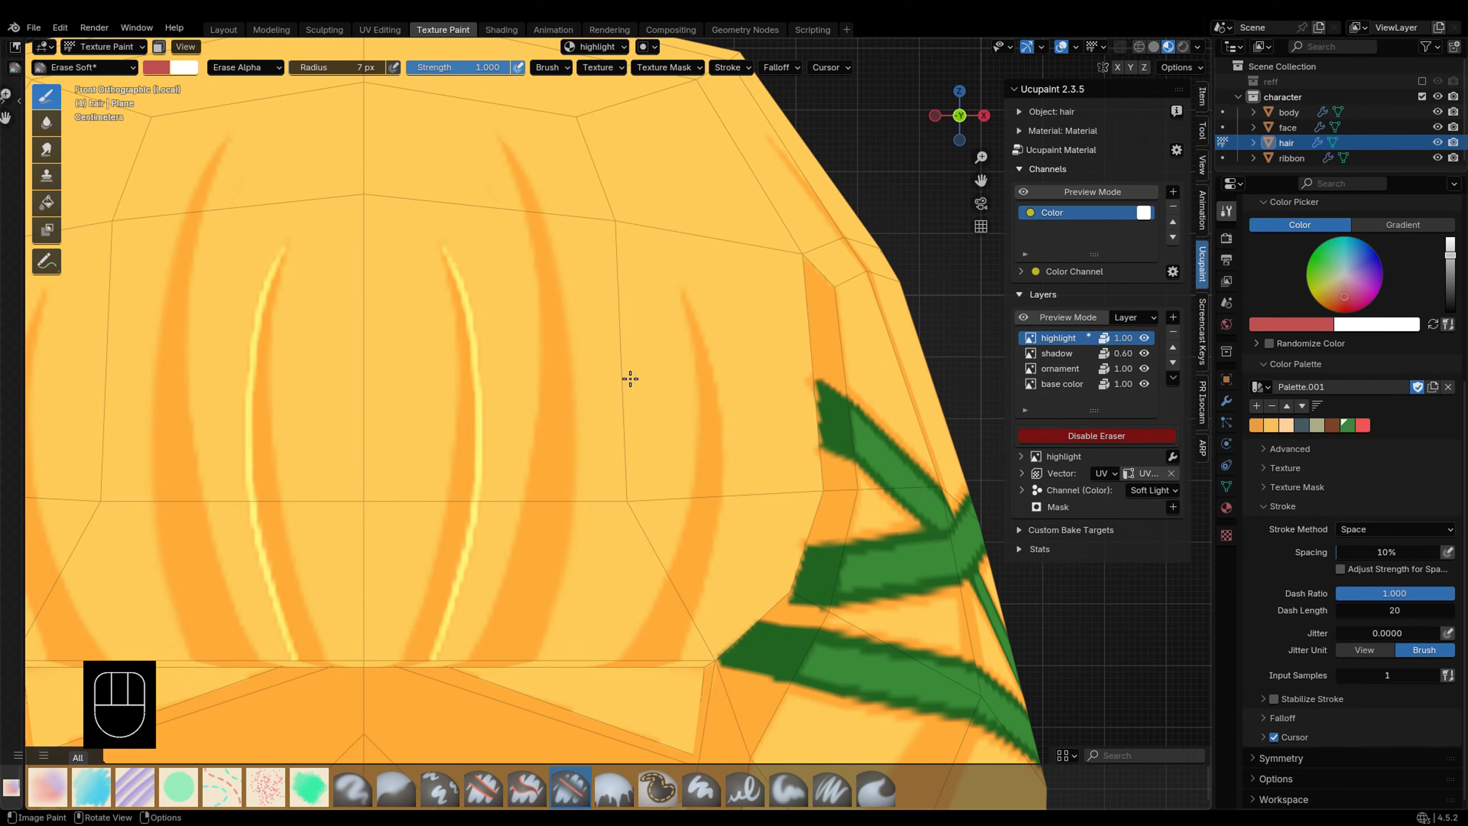
click(1096, 436)
Step: Paint matching soft highlight strokes along the outer fringe strands and taper them with the eraser
key(ctrl+z)
mouse_move(498, 136)
mouse_down()
mouse_move(583, 387)
mouse_move(534, 677)
mouse_up()
click(1096, 436)
key(ctrl+z)
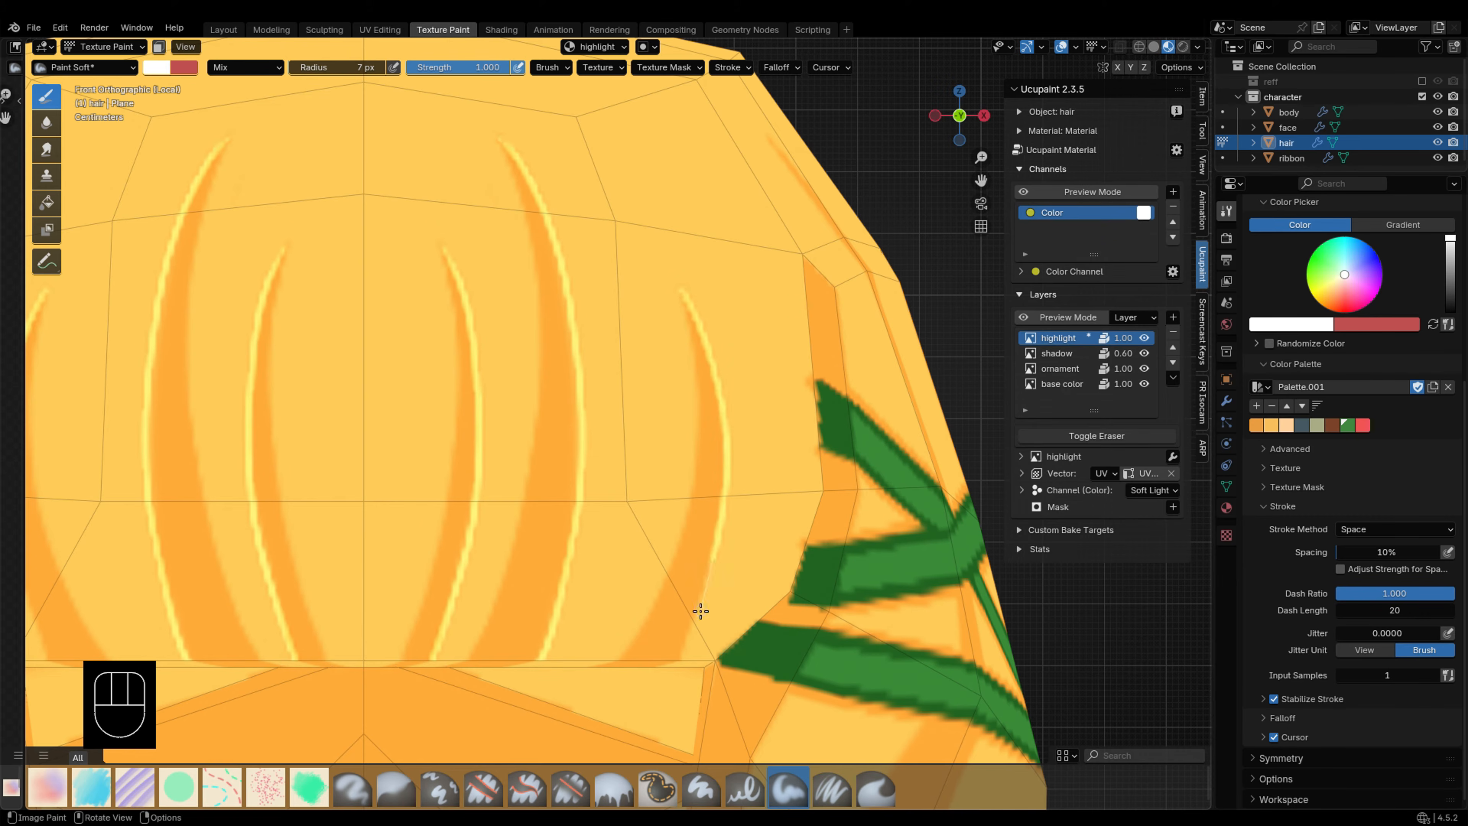
click(1096, 435)
Step: Extend the highlight strokes from the fringe strands over the fringe's lower band
scroll(674, 448, down, 1)
middle_drag(674, 449, 653, 324)
shift+middle_drag(654, 323, 623, 548)
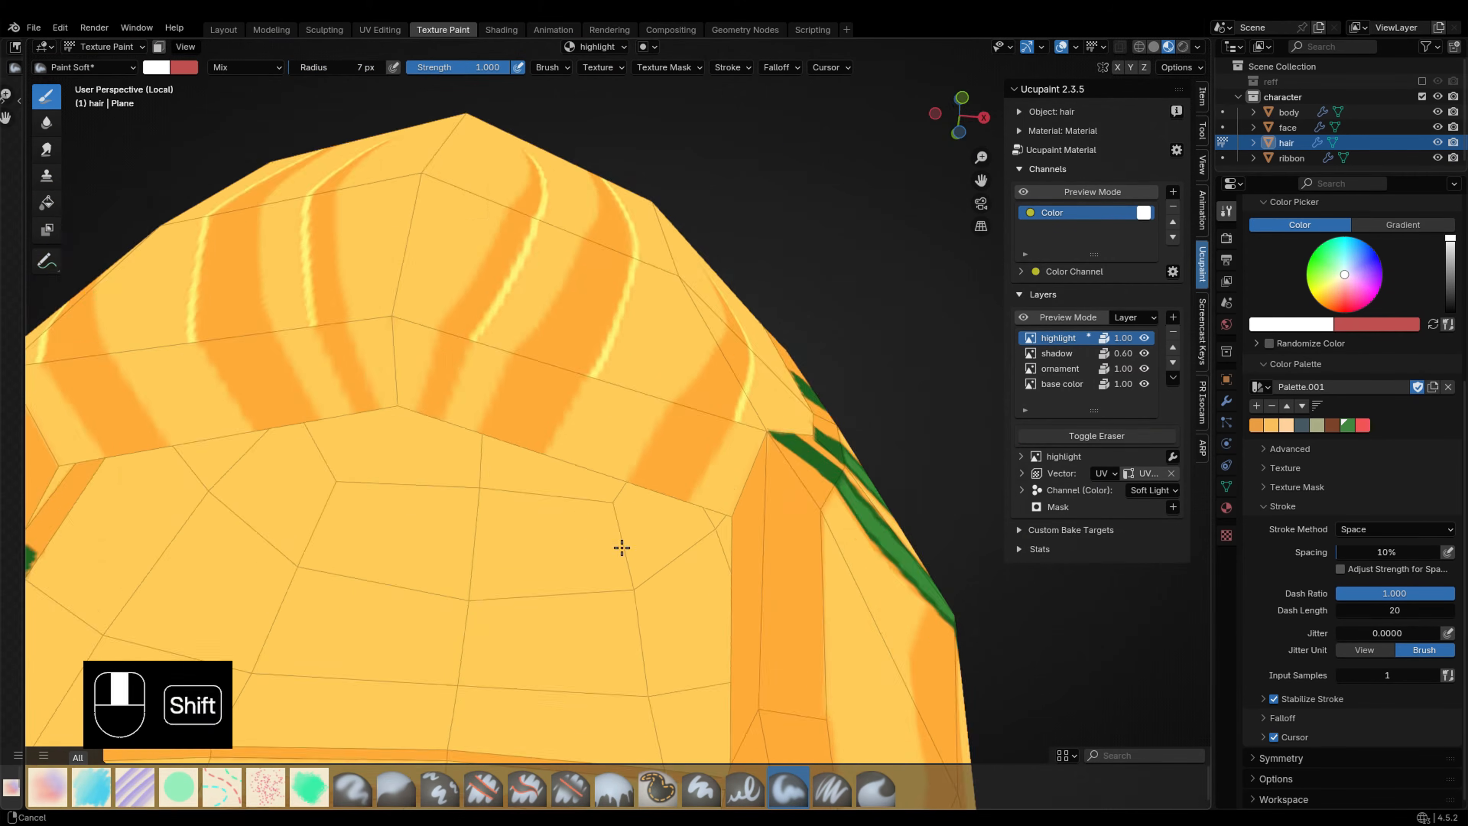
drag(507, 252, 442, 393)
Step: Paint 7 px soft highlight strokes along the vertical strand and the curved shadow on the side hair, cleaning up with the eraser
mouse_move(749, 375)
alt+middle_down()
mouse_move(479, 321)
mouse_move(462, 336)
alt+middle_up()
scroll(463, 336, up, 1)
drag(435, 168, 439, 423)
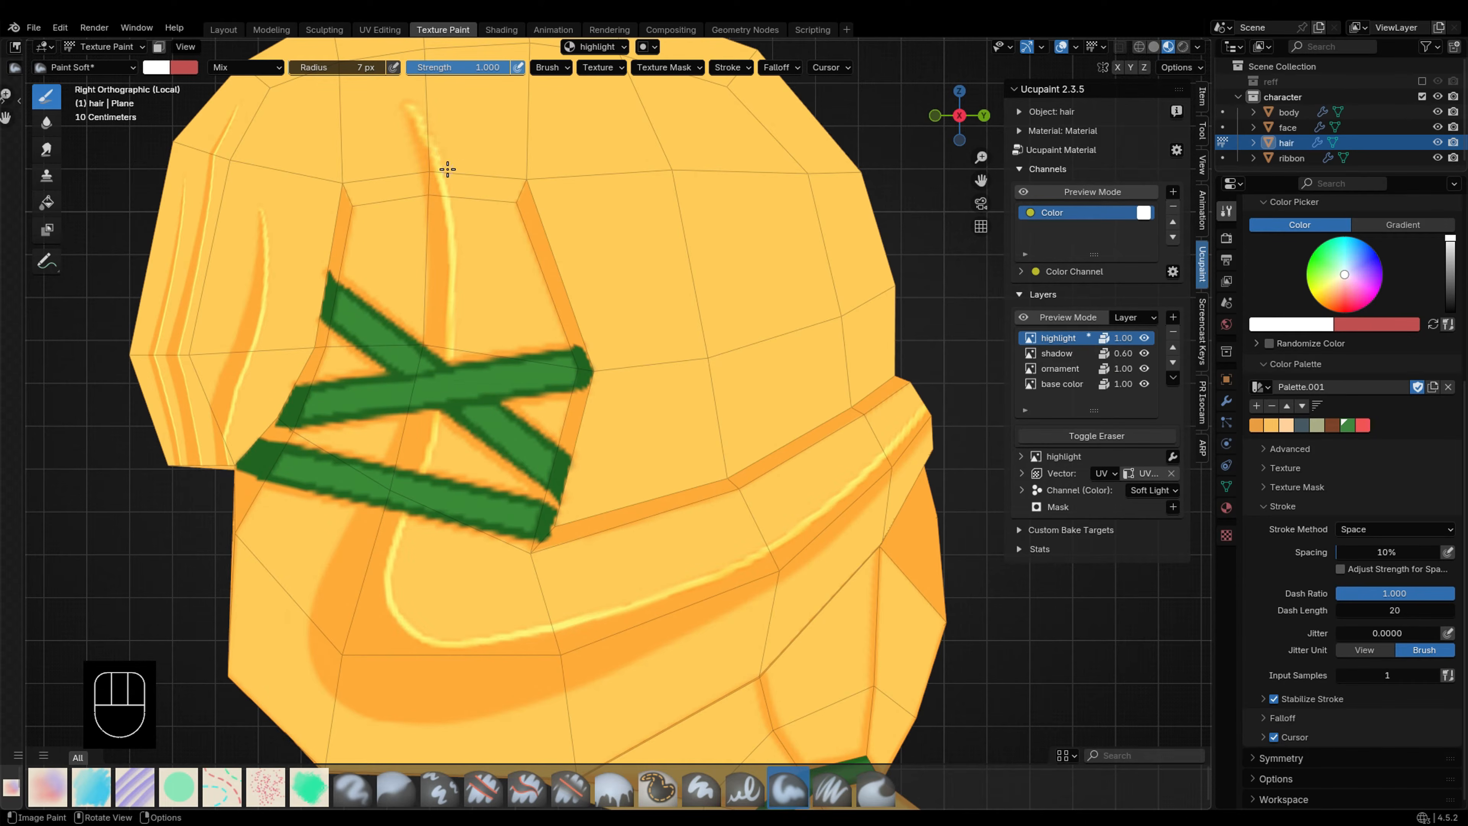
click(1096, 436)
key(ctrl+z)
click(1096, 436)
Step: Outline the faces of the green hair bands with straight 7 px highlight lines using the Line stroke method
key(e)
drag(433, 366, 341, 293)
drag(342, 294, 338, 317)
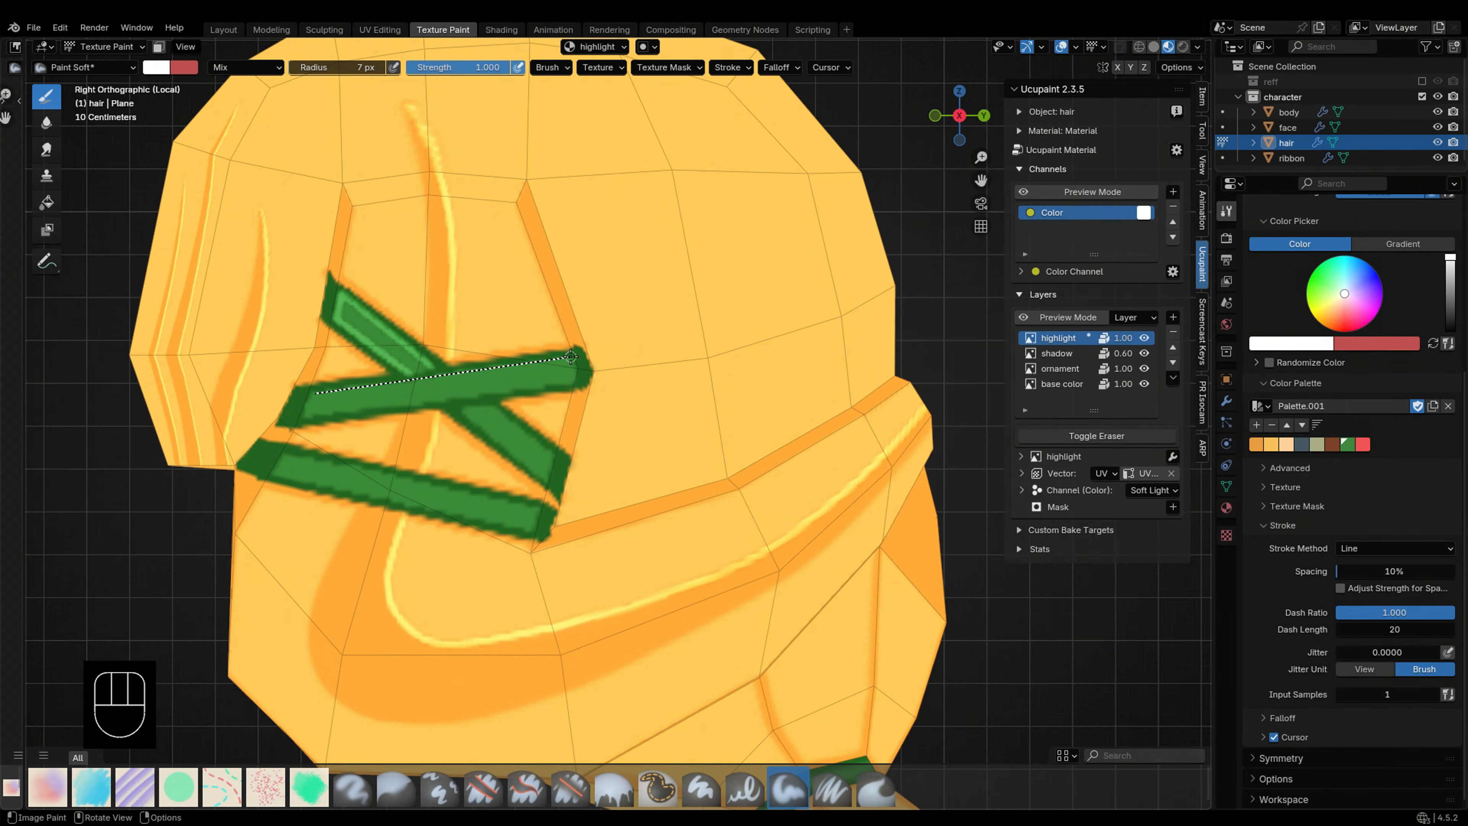
drag(571, 357, 573, 357)
key(ctrl+z)
key(ctrl+z)
key(ctrl+z)
drag(572, 356, 573, 385)
drag(572, 386, 307, 418)
drag(306, 418, 315, 395)
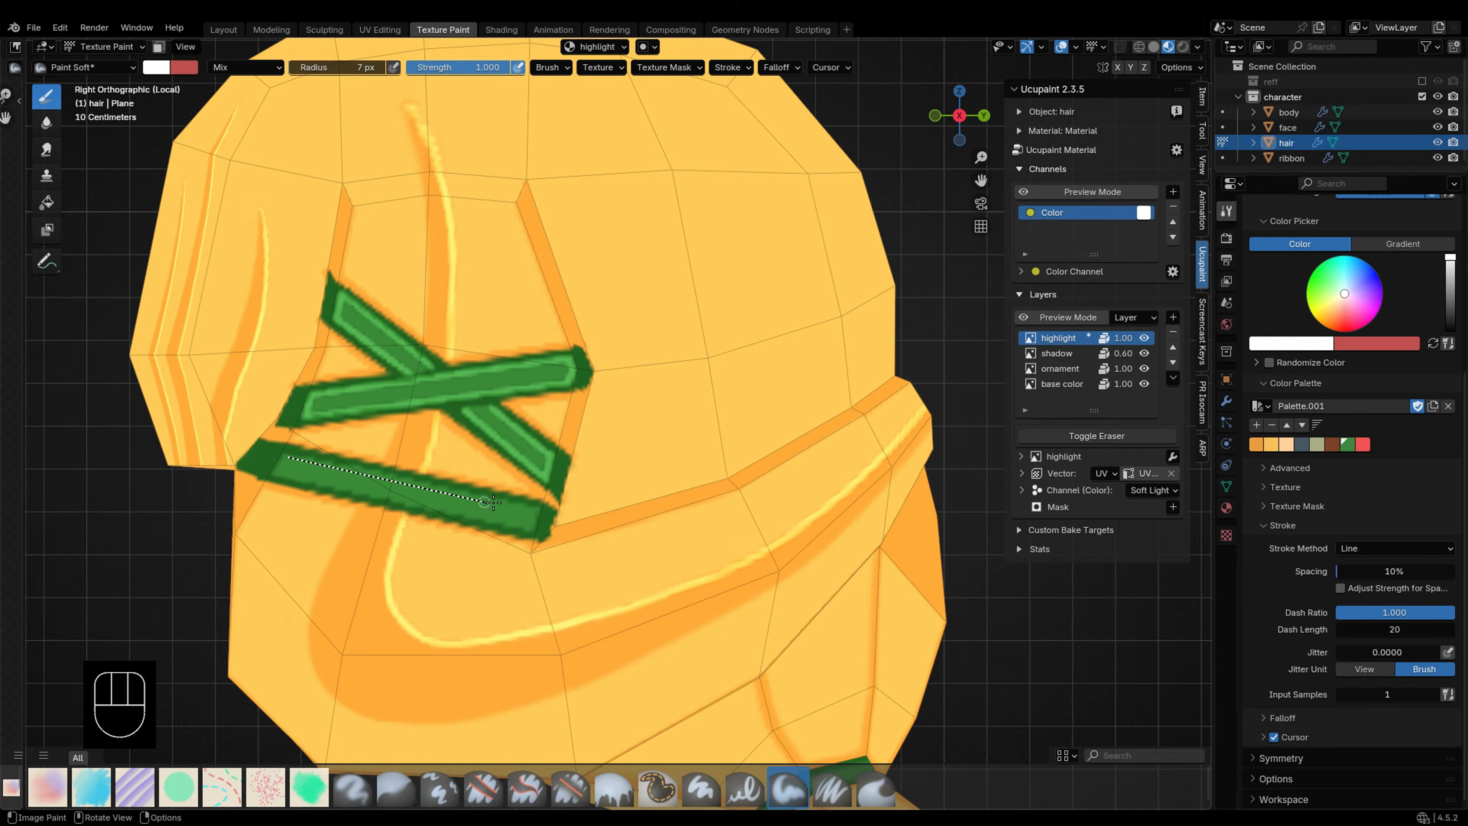
Step: Set the stroke method to Space and highlight the edges of the side hair panel and the long seam behind it, undoing stray strokes
click(1363, 551)
click(1359, 599)
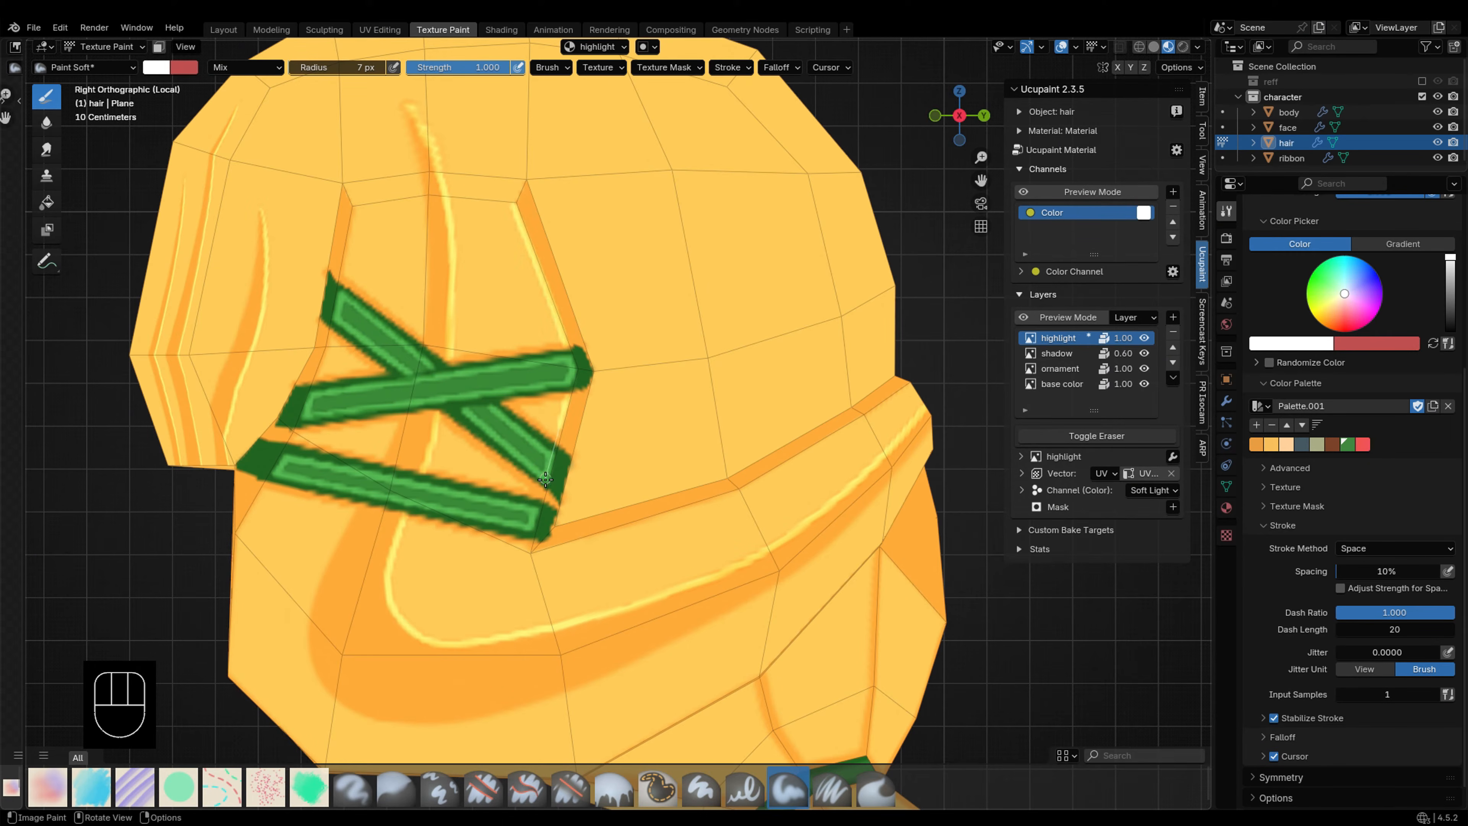
key(ctrl+z)
key(ctrl+z)
key(ctrl+z)
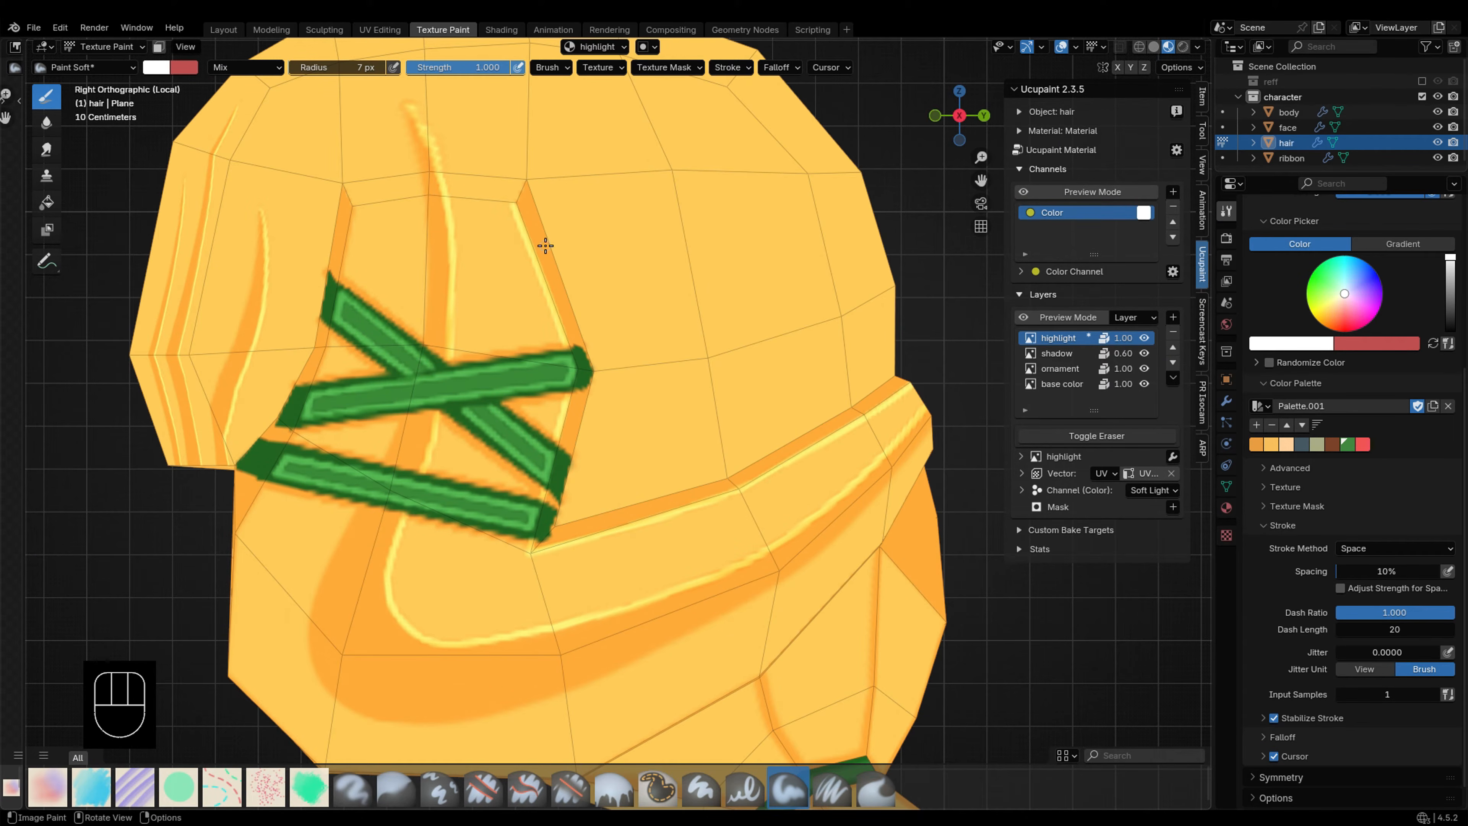
key(ctrl+z)
Step: Paint highlights on the back hair toward the tied end, undoing misplaced strokes
mouse_move(262, 488)
shift+middle_down()
mouse_move(255, 351)
mouse_move(682, 518)
shift+middle_up()
key(ctrl+z)
drag(714, 386, 679, 519)
mouse_move(684, 515)
middle_down()
mouse_move(658, 401)
mouse_move(718, 370)
mouse_move(651, 363)
mouse_move(705, 407)
mouse_move(757, 491)
middle_up()
key(ctrl+z)
Step: Paint 7 px soft highlights along the folds and seams of the hair above the tied ends, using the Space stroke method
click(1368, 549)
click(1366, 601)
middle_drag(751, 440, 711, 417)
drag(425, 469, 672, 531)
drag(631, 353, 715, 499)
middle_drag(715, 499, 470, 354)
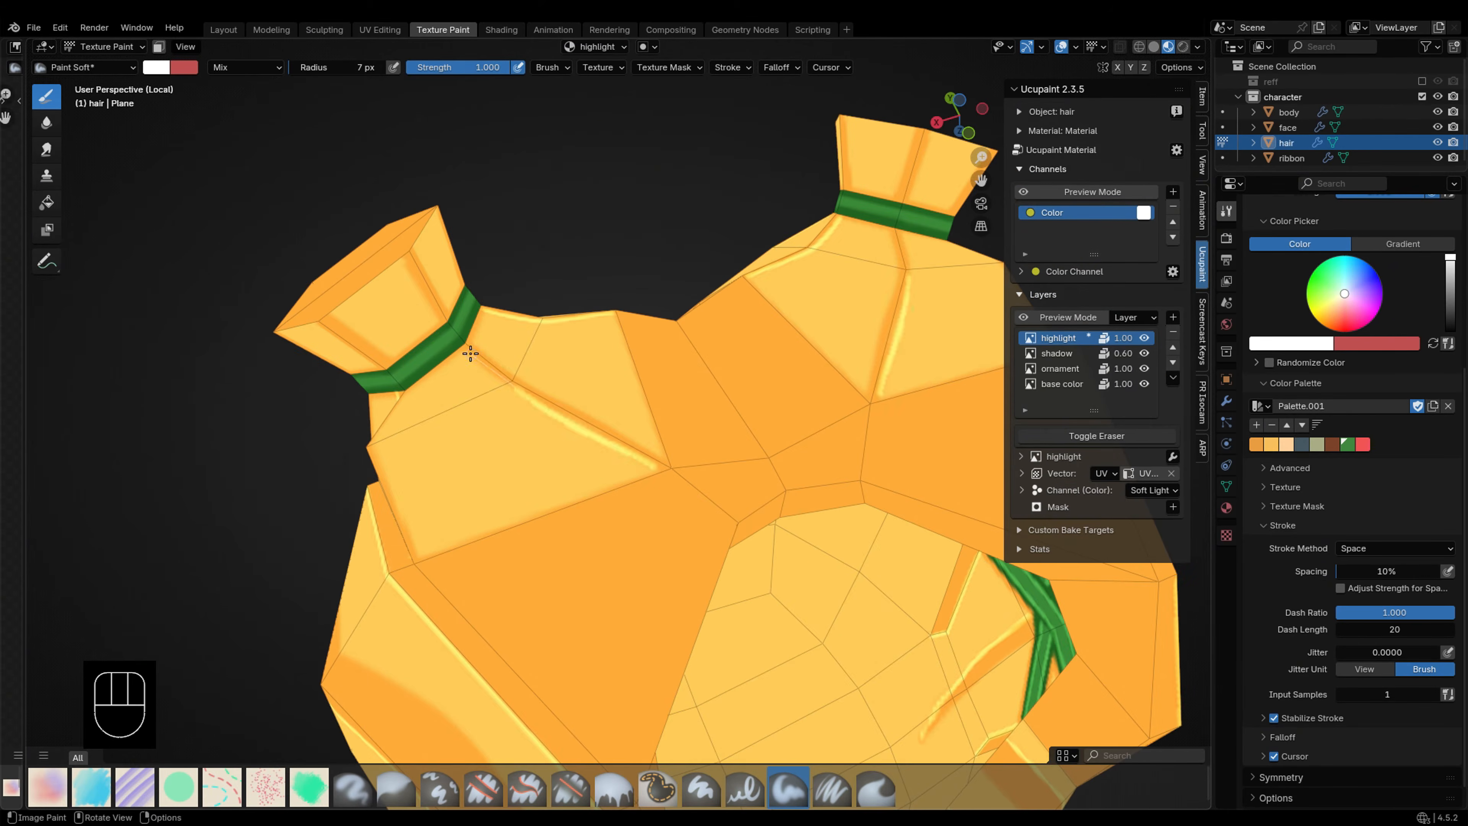
mouse_move(703, 492)
middle_down()
mouse_move(603, 597)
mouse_move(922, 395)
middle_up()
key(ctrl+z)
Step: Reduce the brush radius to 1 px and touch up the hair's highlight texture in the image editor
key(ctrl+space)
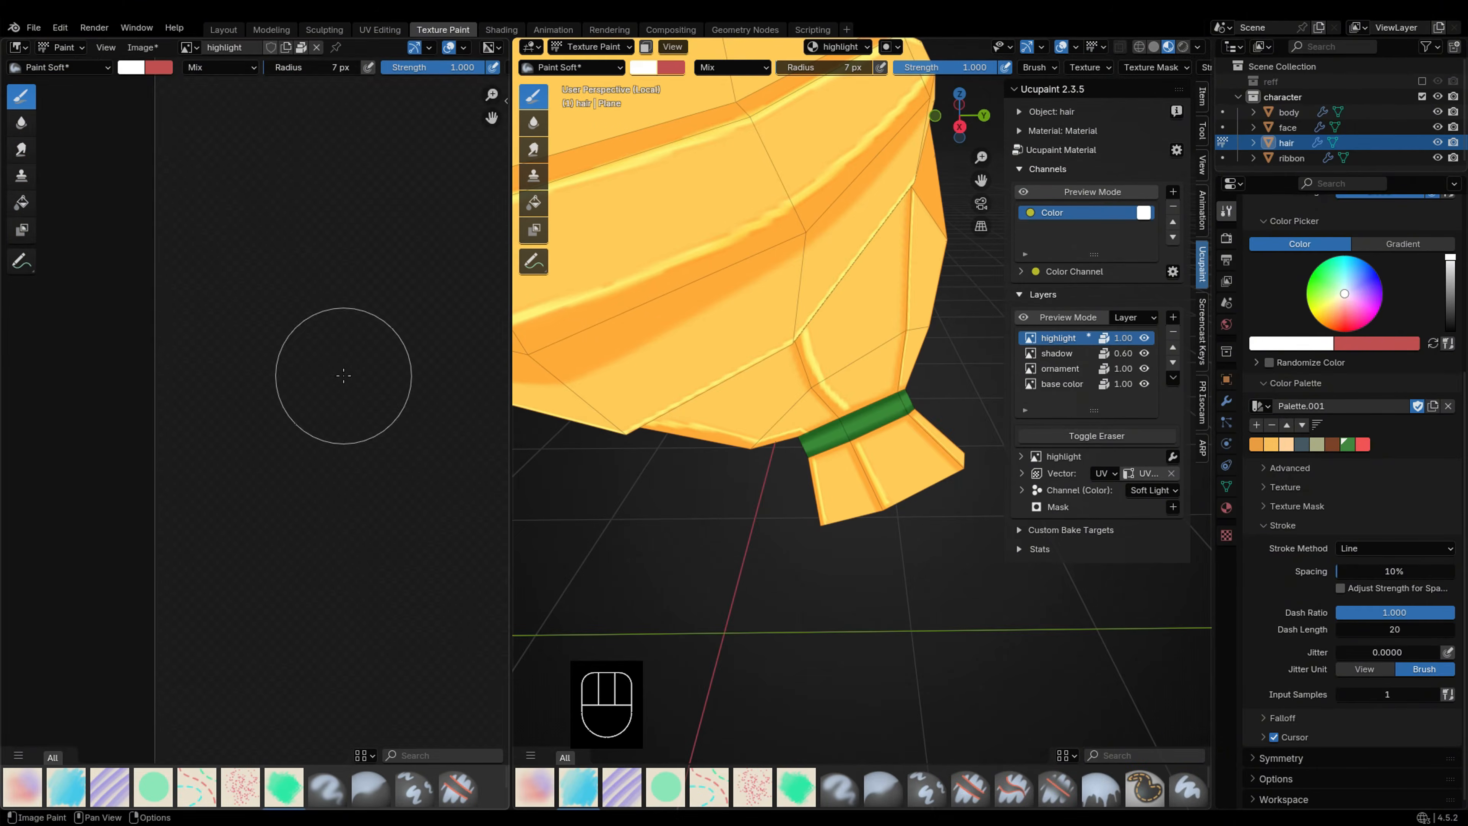
scroll(324, 475, up, 5)
key(ctrl+z)
key(f)
click(64, 446)
drag(19, 446, 495, 446)
scroll(817, 472, down, 3)
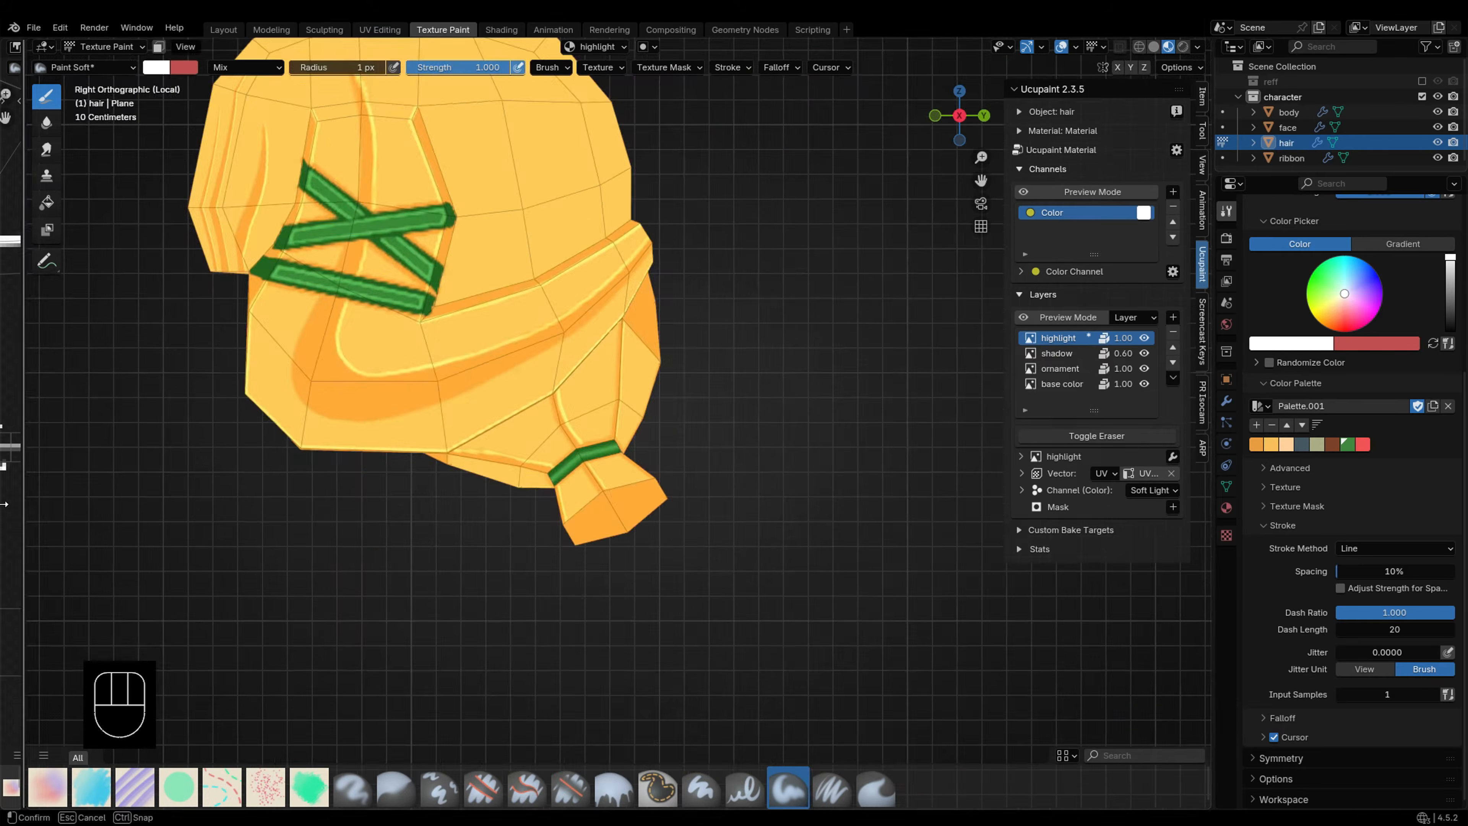
Step: Bring back the full character in front view, switch texture painting to the body object and isolate it
key(grave)
key(grave)
key(grave)
key(slash)
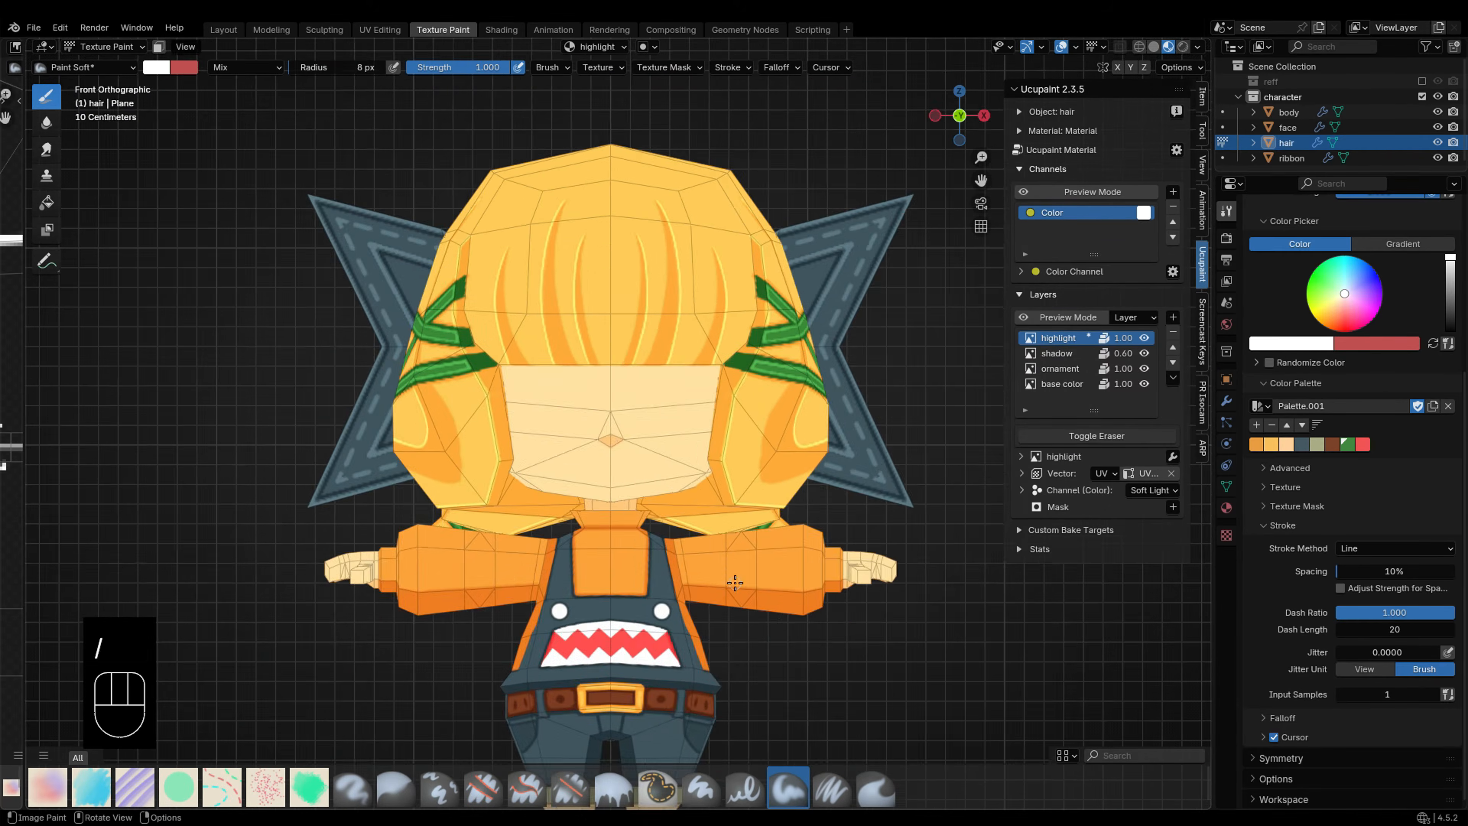
key(alt+q)
key(slash)
Step: Paint 8 px soft highlight lines around the front neckline of the overalls and refine the corners with the eraser
shift+middle_drag(821, 445, 741, 463)
scroll(537, 272, up, 5)
mouse_move(395, 490)
mouse_down()
mouse_move(679, 489)
mouse_move(683, 284)
mouse_up()
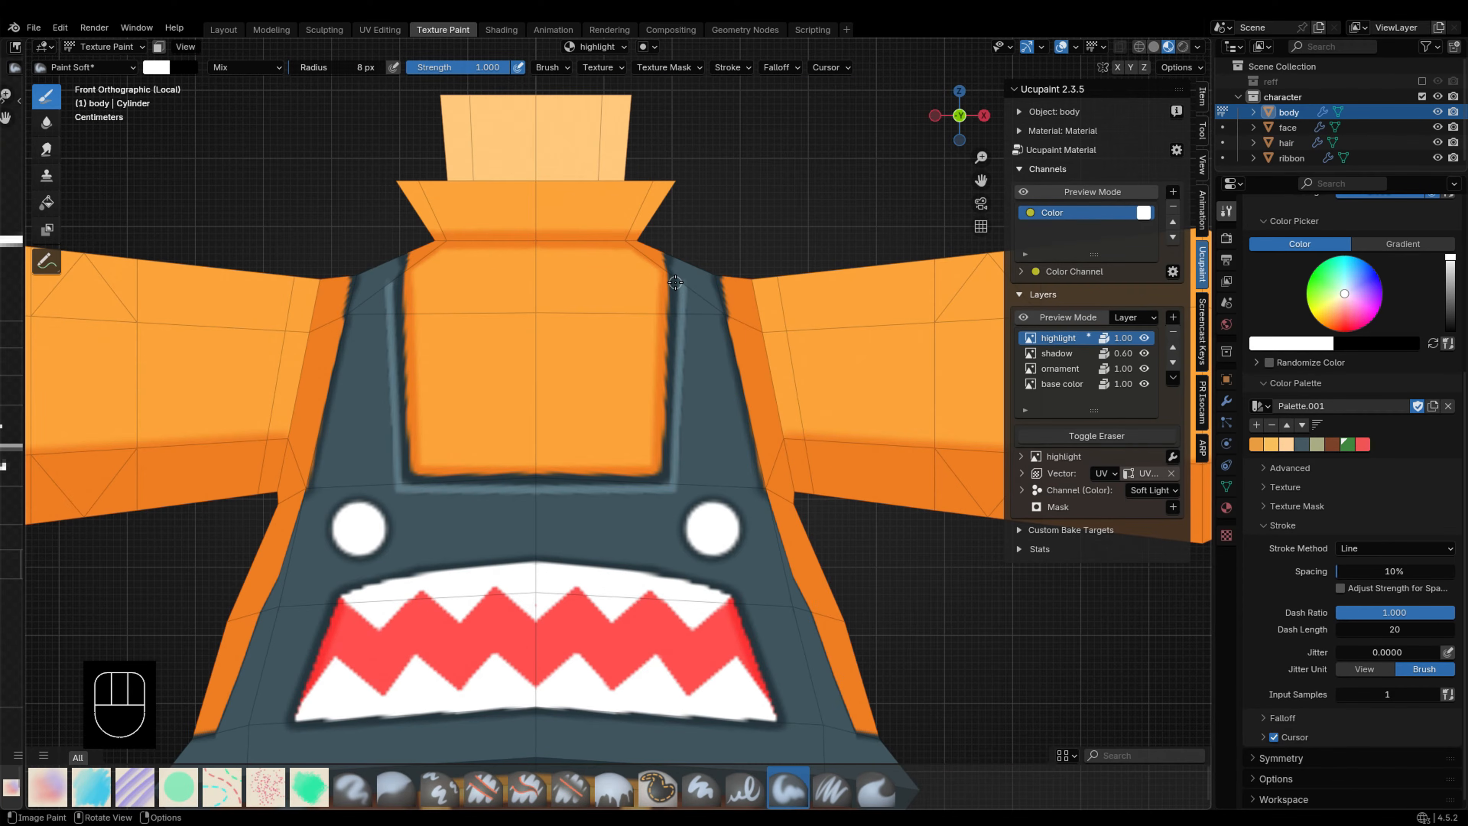
click(1096, 438)
key(e)
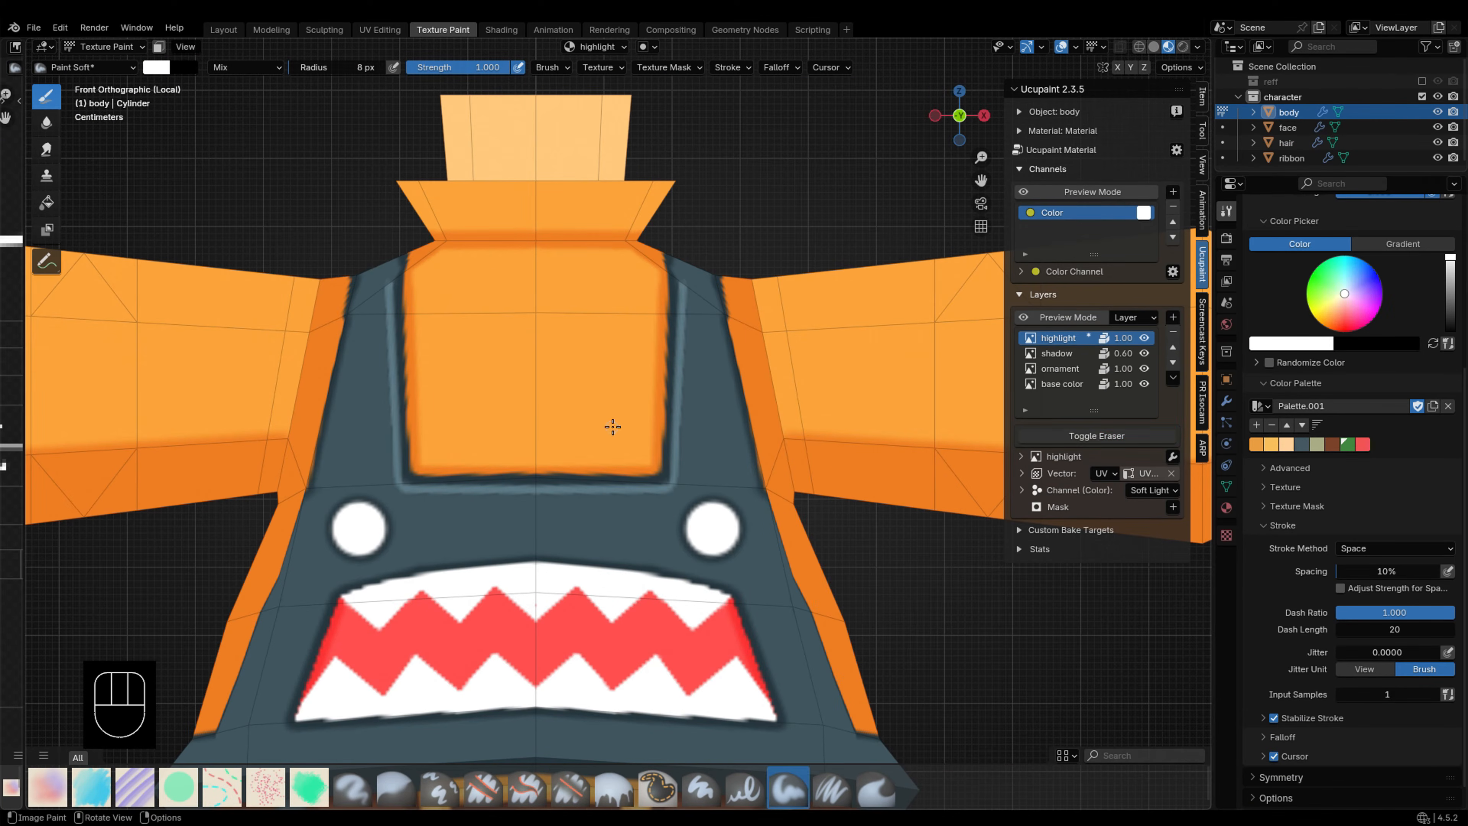
key(ctrl+z)
drag(756, 490, 755, 490)
Step: Paint 8 px highlight strokes along the overall straps over the shoulders, undoing stray strokes
middle_drag(755, 490, 644, 382)
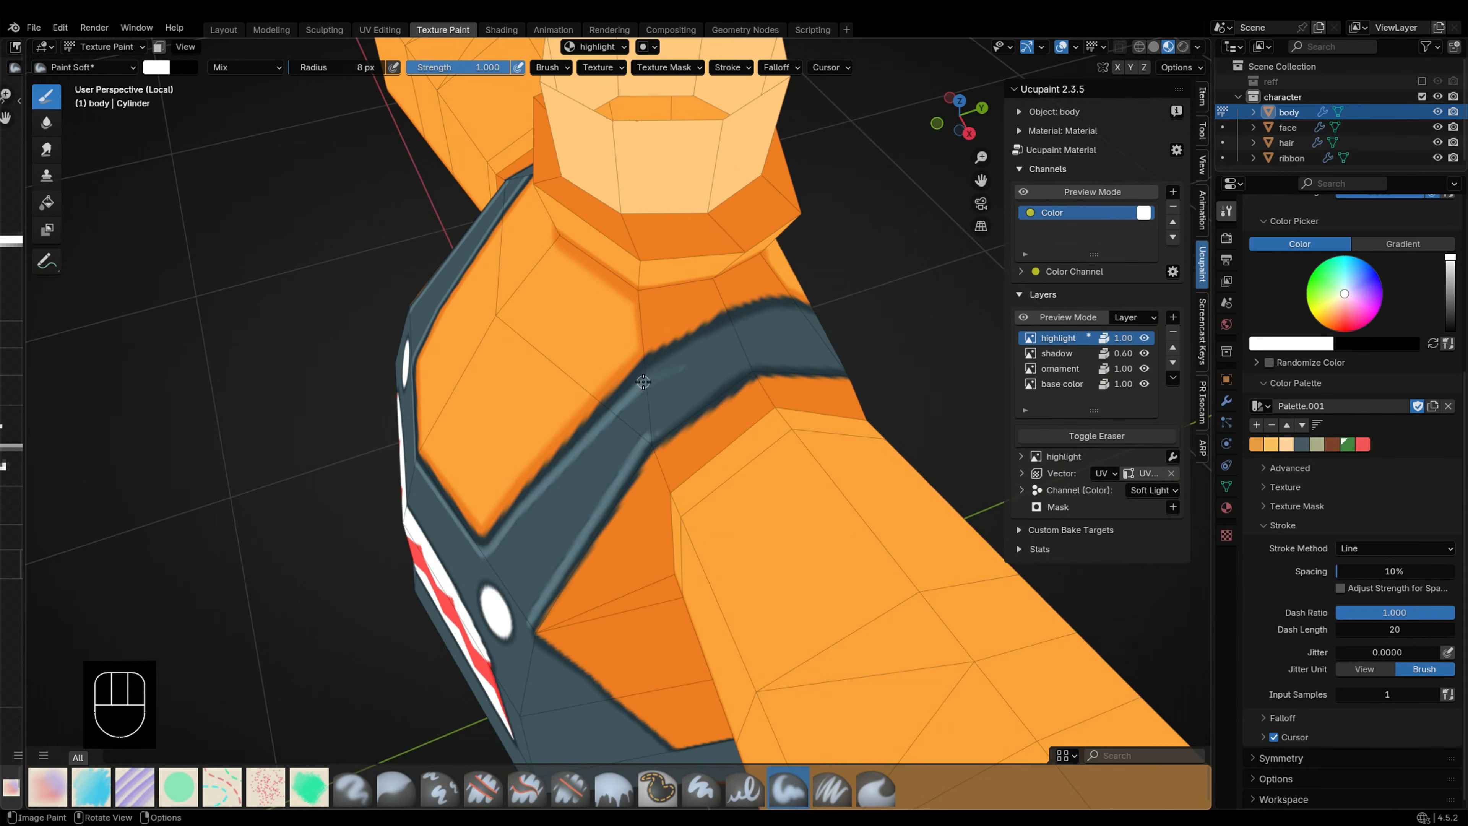
key(ctrl+z)
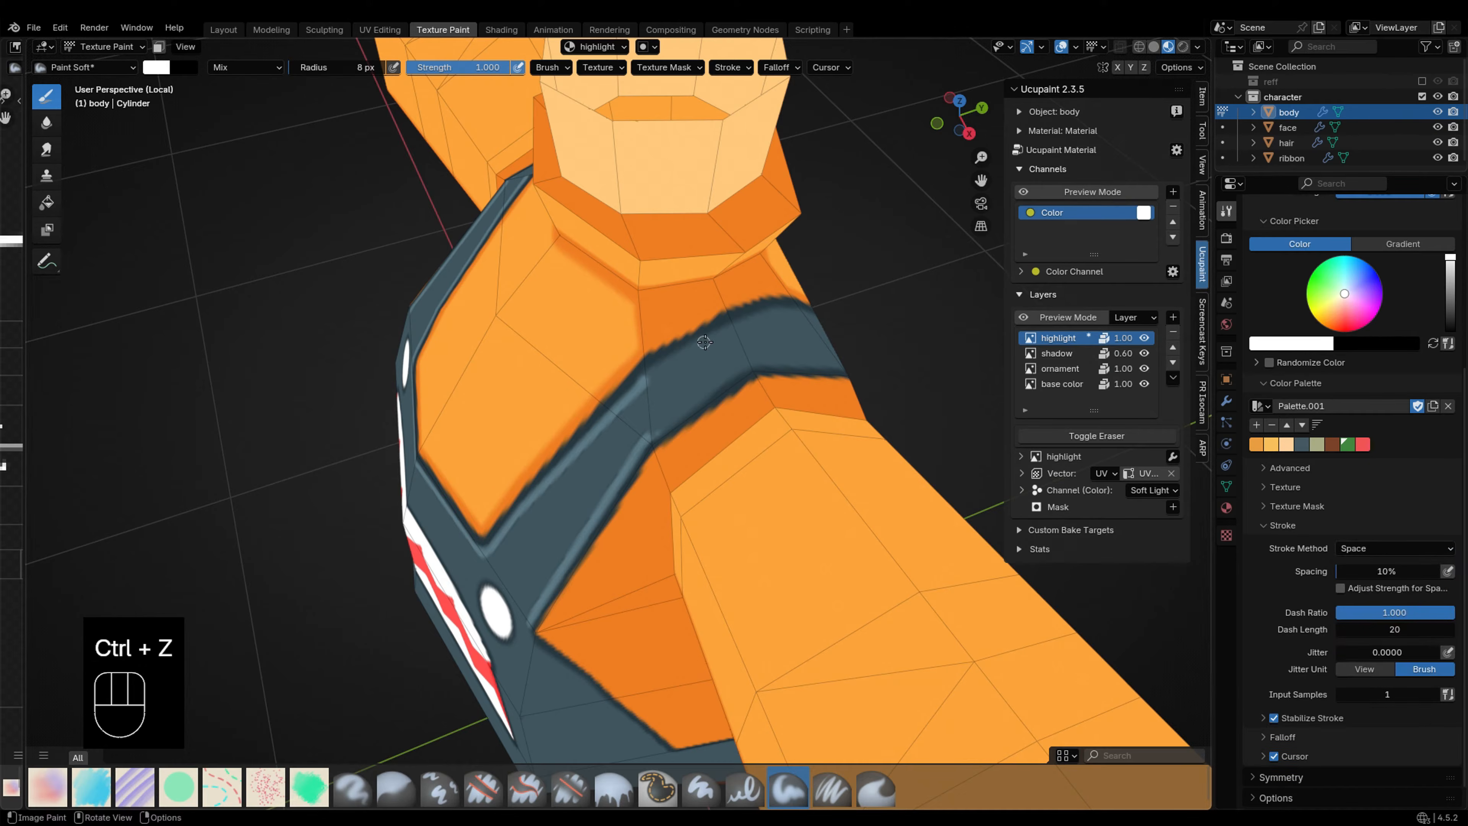
drag(653, 373, 779, 299)
mouse_move(801, 399)
middle_down()
mouse_move(609, 403)
mouse_move(668, 524)
middle_up()
key(ctrl+z)
drag(623, 567, 623, 567)
key(ctrl+z)
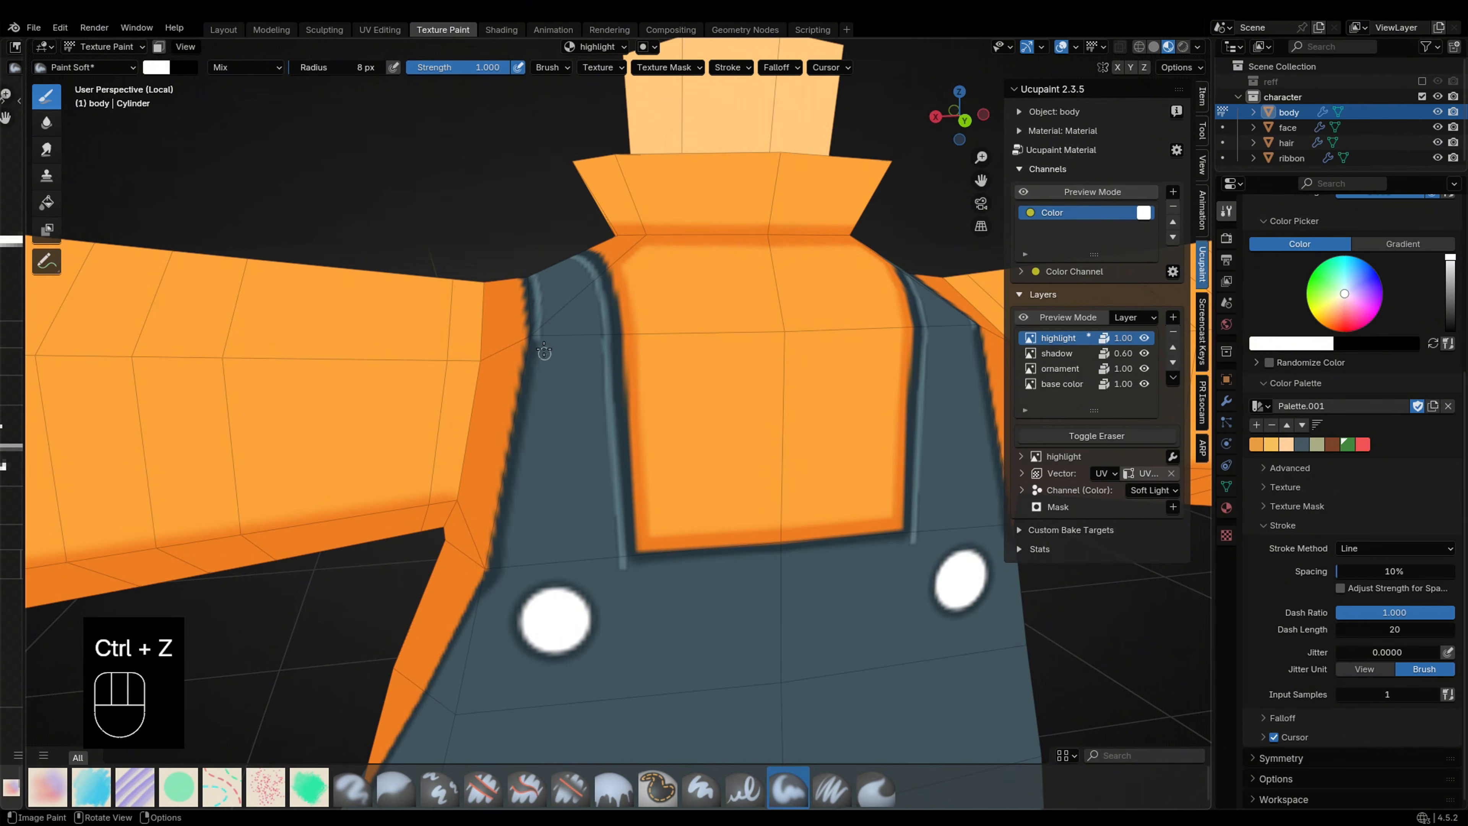
Step: Complete the highlight around the overalls' back neckline and round its lower corners with the soft eraser in the Space stroke method
middle_drag(622, 566, 1035, 515)
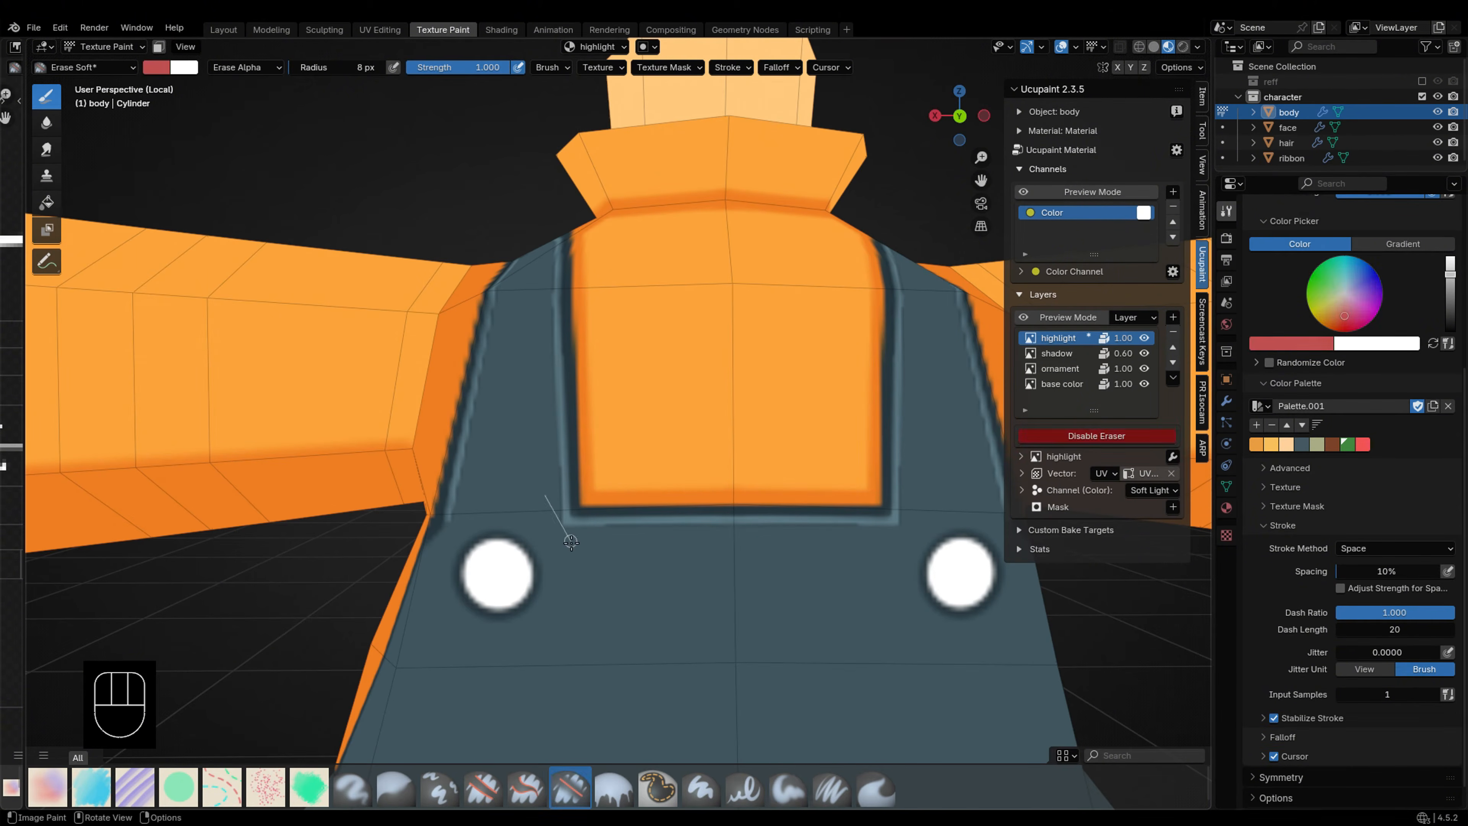
click(1395, 547)
click(1388, 584)
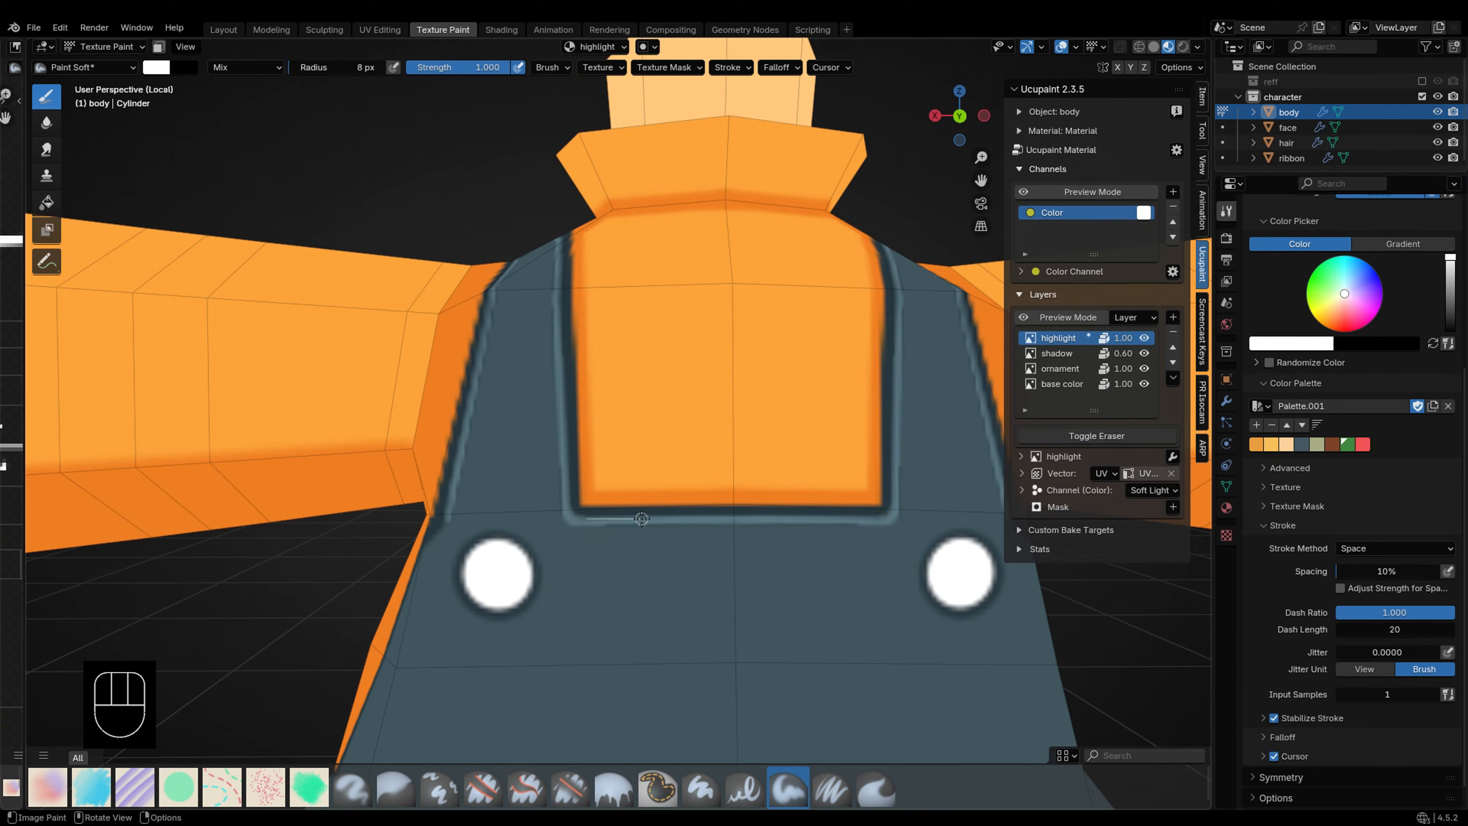
key(e)
key(e)
Step: Set the stroke method to Line and paint straight highlights along the back edges of the overalls' side openings
click(1394, 548)
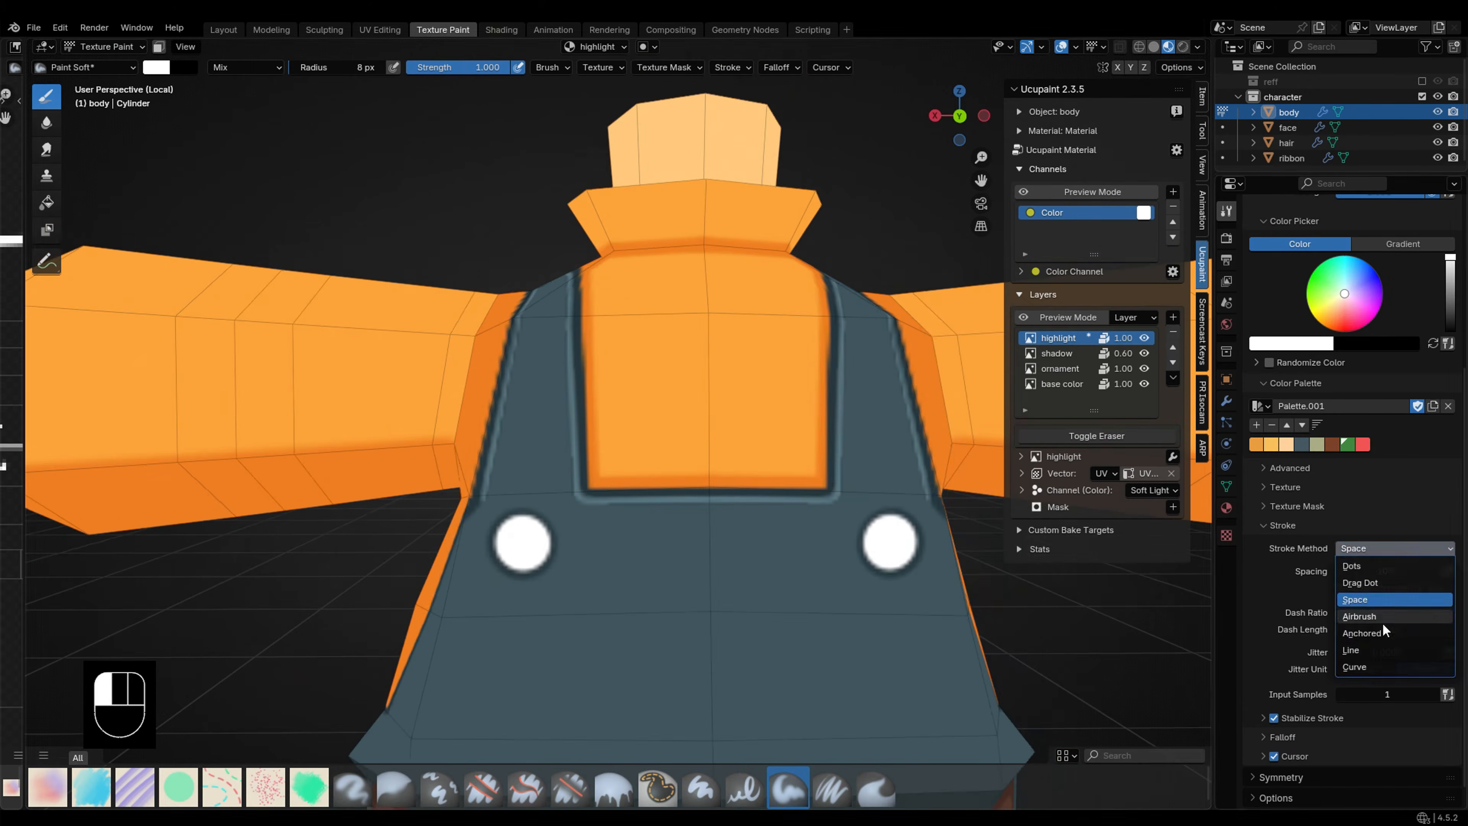
click(1388, 646)
middle_drag(752, 550, 566, 536)
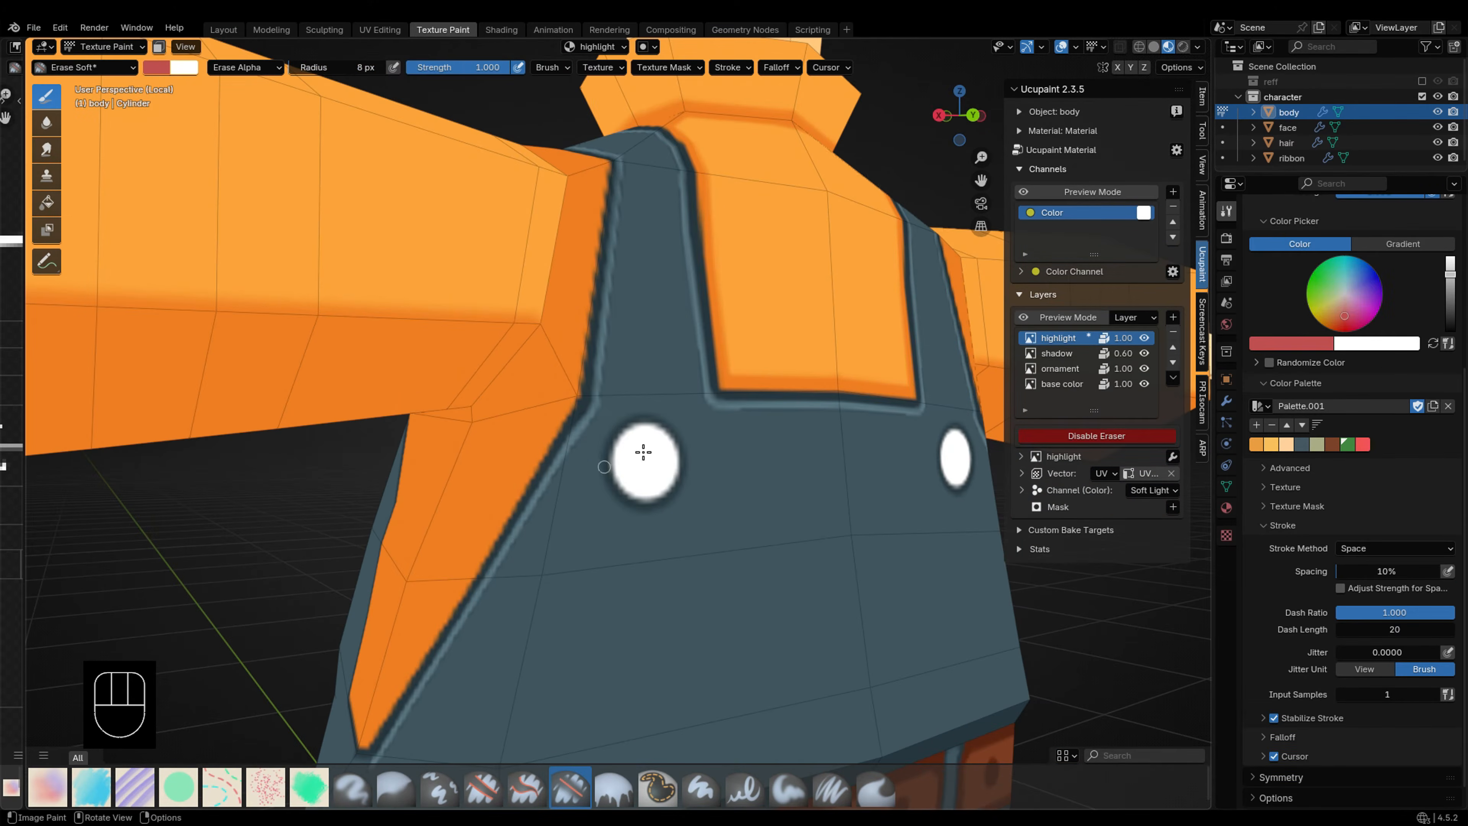
key(ctrl+z)
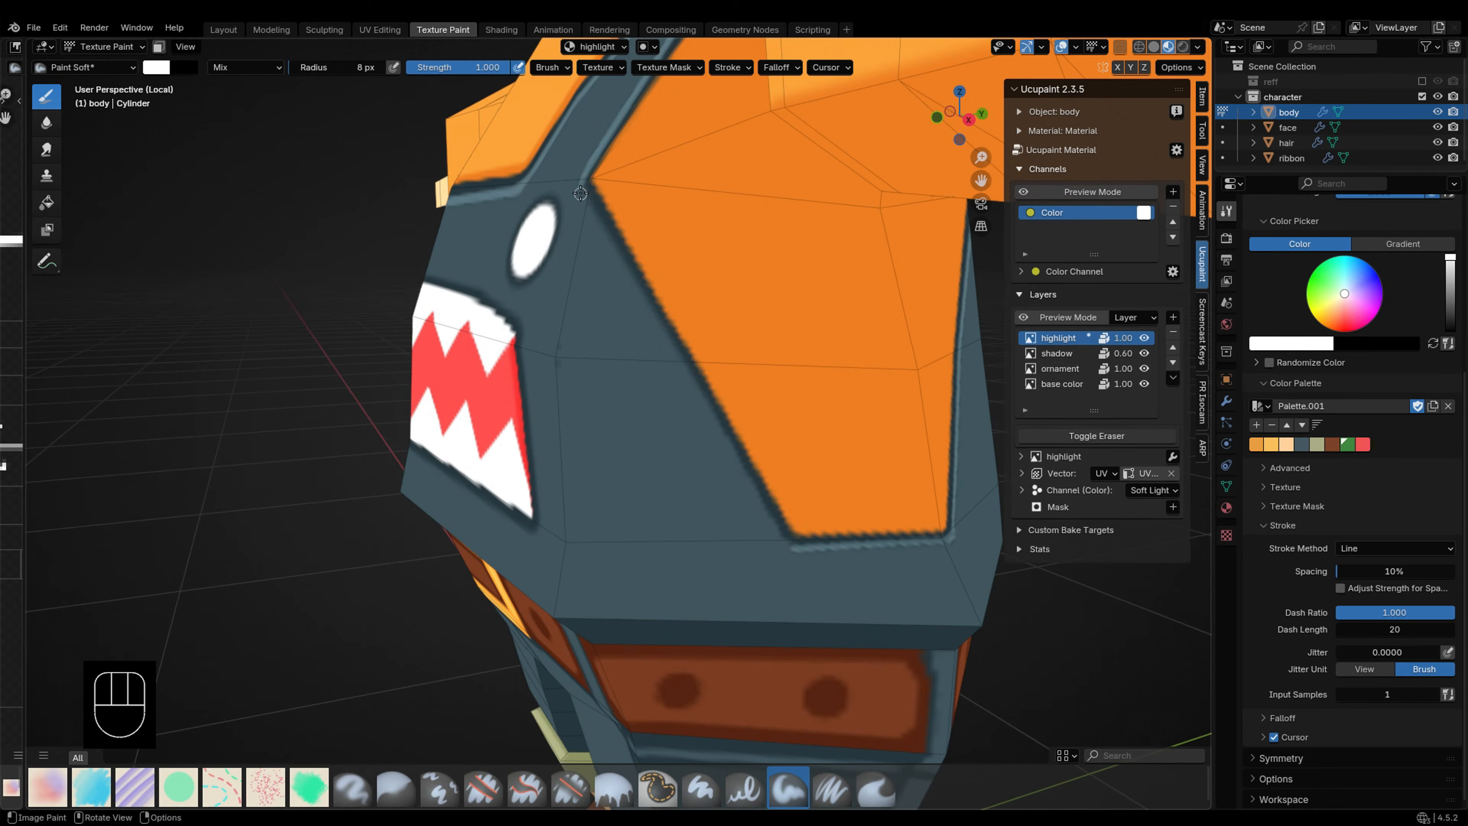
Step: Paint 8 px highlight lines along the front and lower edges of the overalls' side openings, smoothing the corners
drag(581, 187, 786, 544)
key(e)
key(e)
mouse_move(951, 539)
middle_down()
mouse_move(751, 590)
mouse_move(759, 571)
middle_up()
key(e)
key(e)
drag(717, 554, 659, 602)
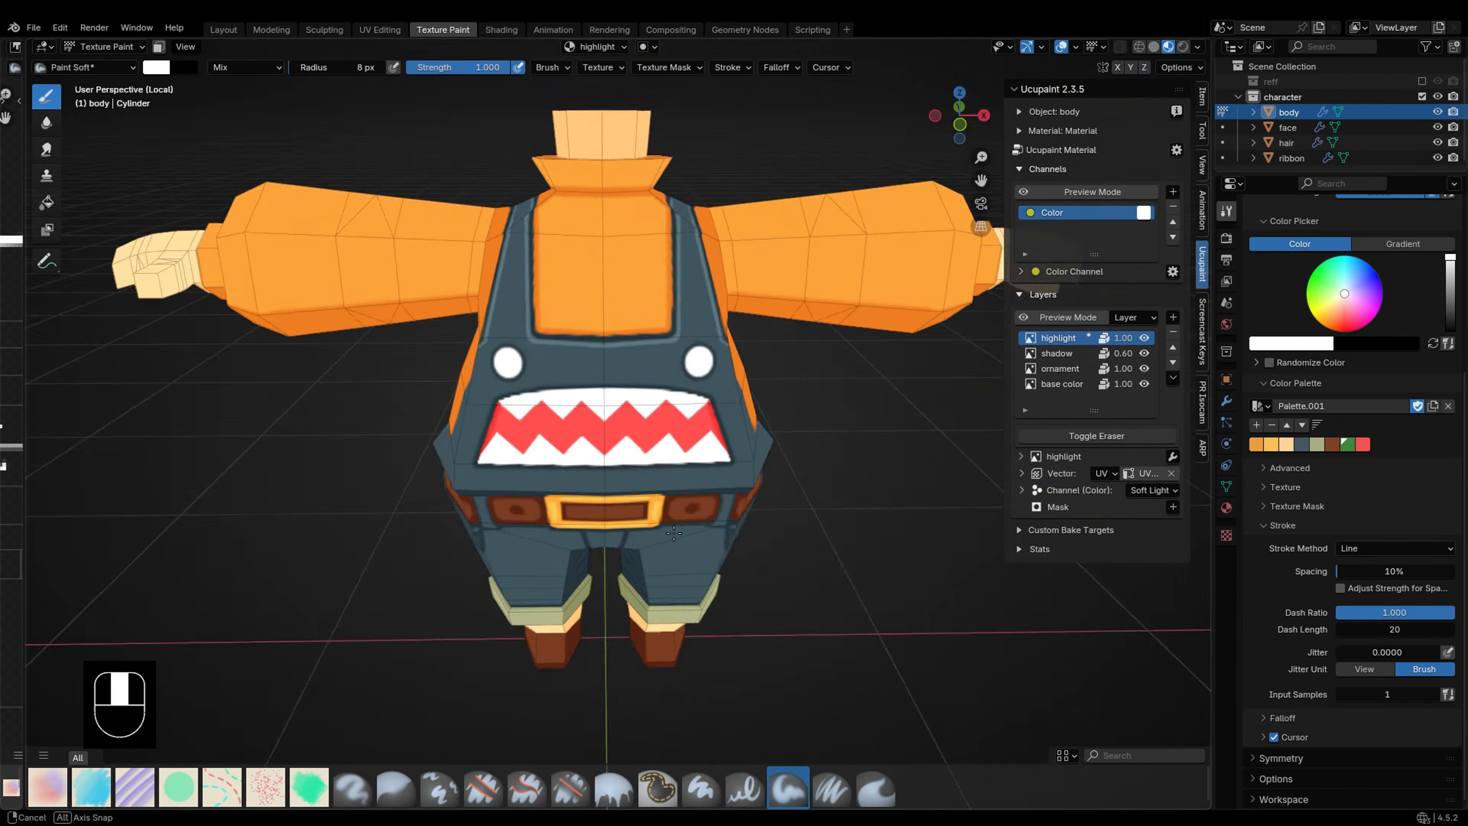
Step: Paint straight 5 px highlights along the edges of the belt buckle's frame, undoing stray strokes
key(KP_1)
scroll(651, 426, up, 5)
shift+middle_drag(651, 426, 630, 297)
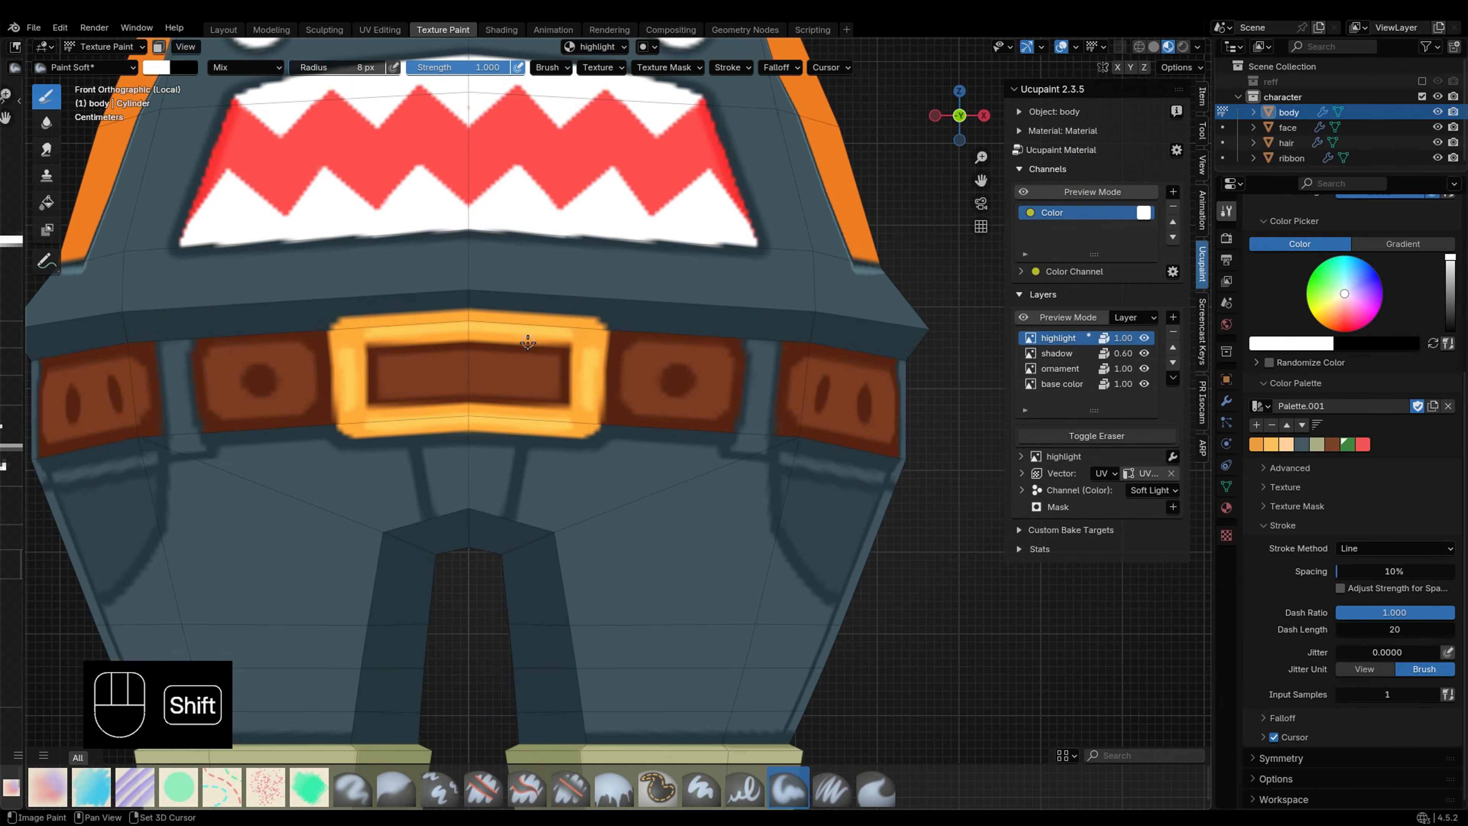
scroll(527, 341, up, 1)
key(f)
click(440, 363)
key(ctrl+z)
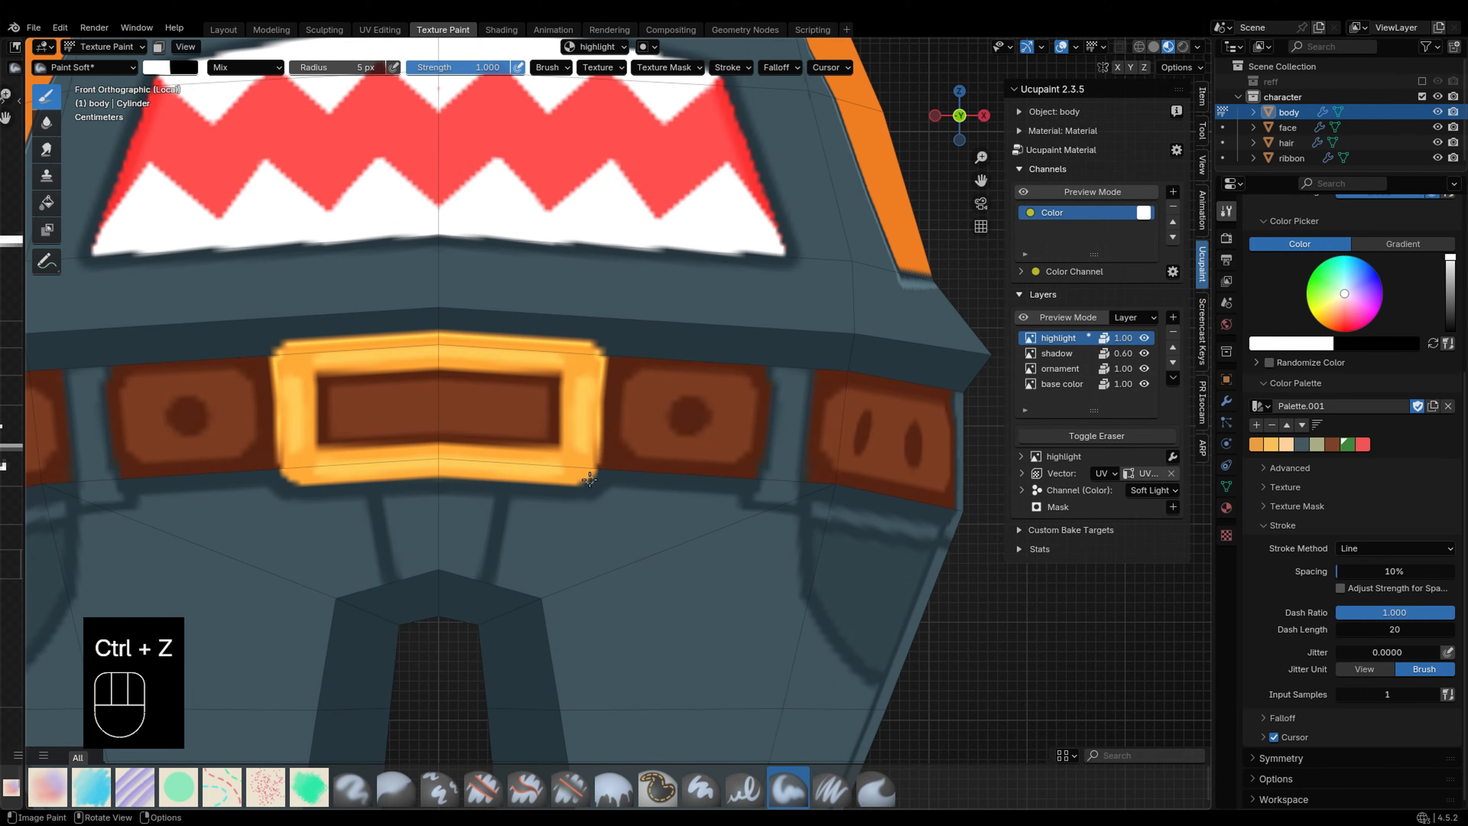
drag(601, 364, 592, 448)
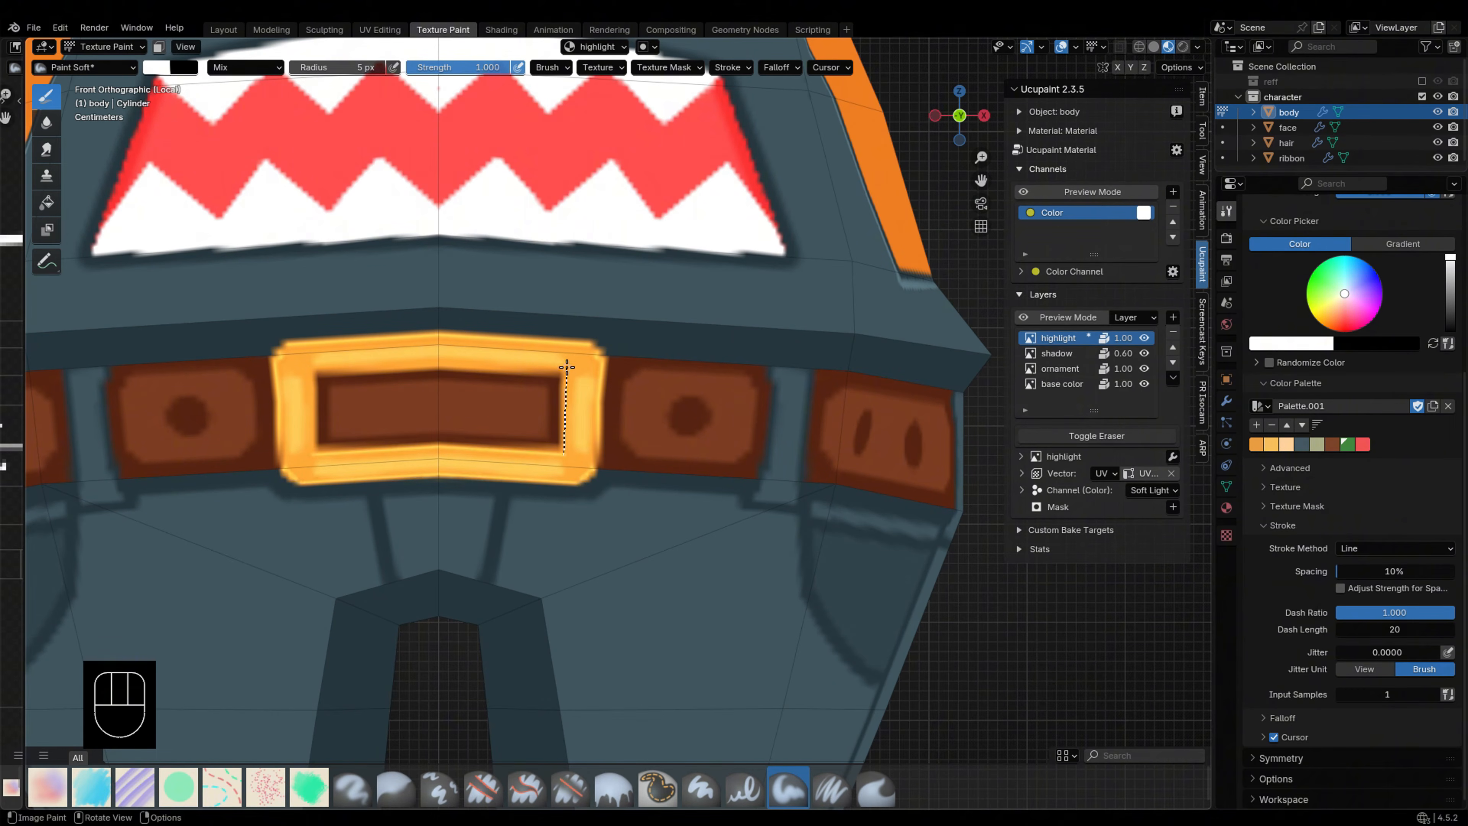
key(ctrl+z)
mouse_move(566, 366)
mouse_down()
mouse_move(315, 360)
mouse_move(437, 362)
mouse_up()
Step: On the shadow layer, stamp a black 32 px hole at the belt's centre with Paint Hard in the Drag Dot method
click(1057, 353)
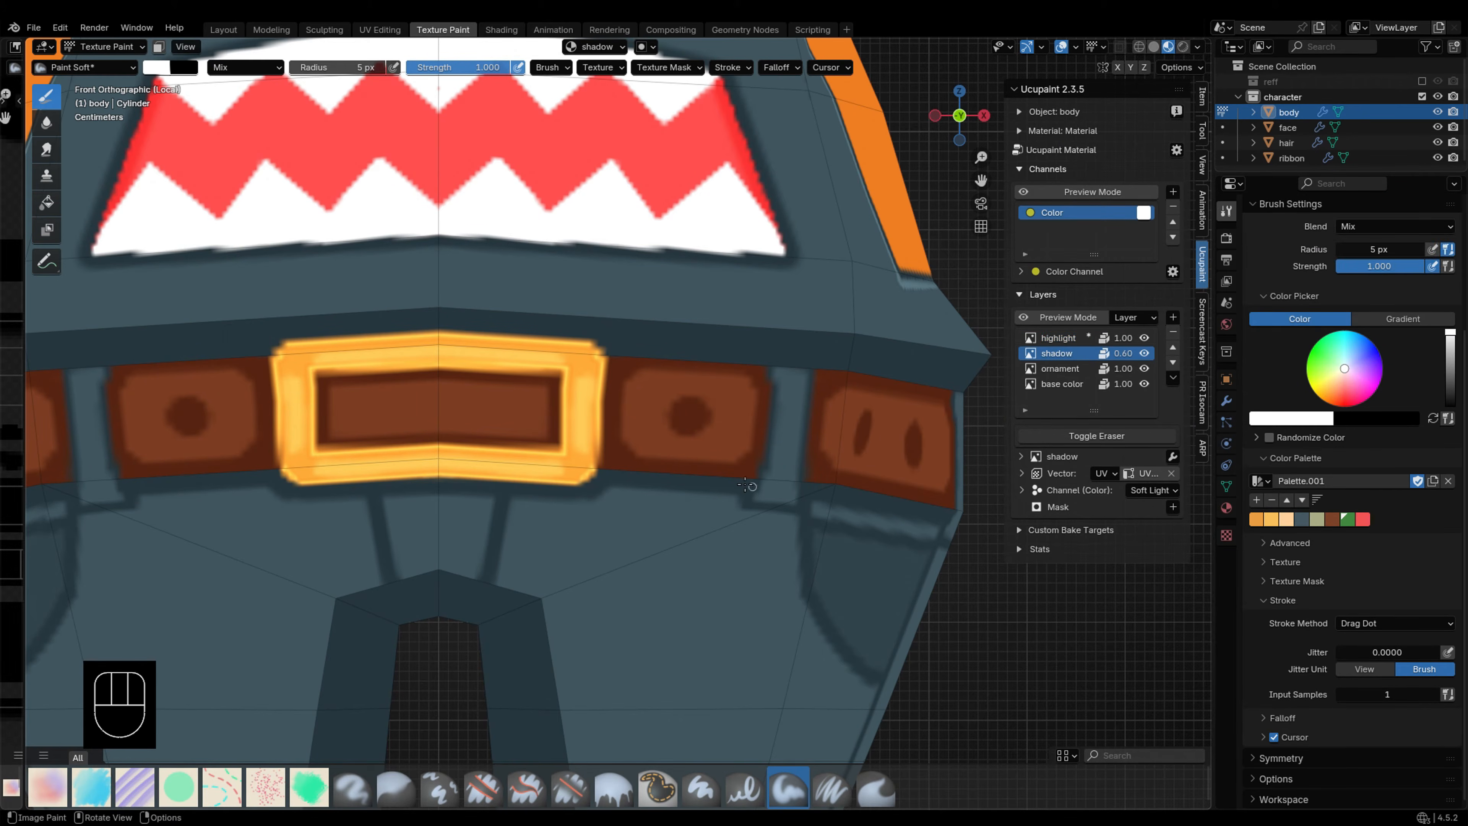
click(700, 787)
click(1394, 623)
click(1365, 660)
right_click(690, 415)
click(711, 445)
key(f)
click(691, 414)
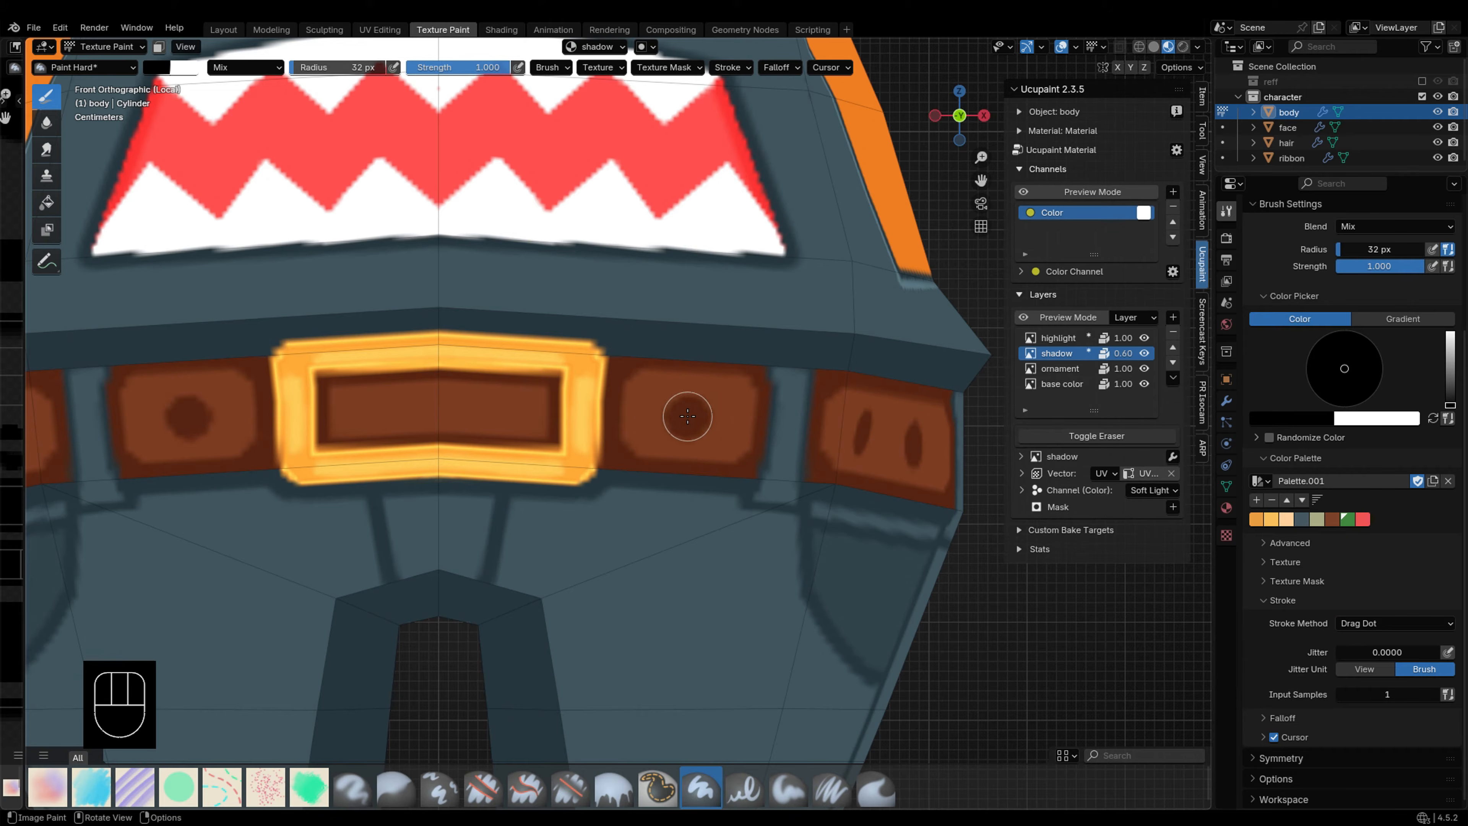
Step: On the base color layer, draw the buckle's prong in the yellow-orange palette colour with the Line stroke method
click(1058, 384)
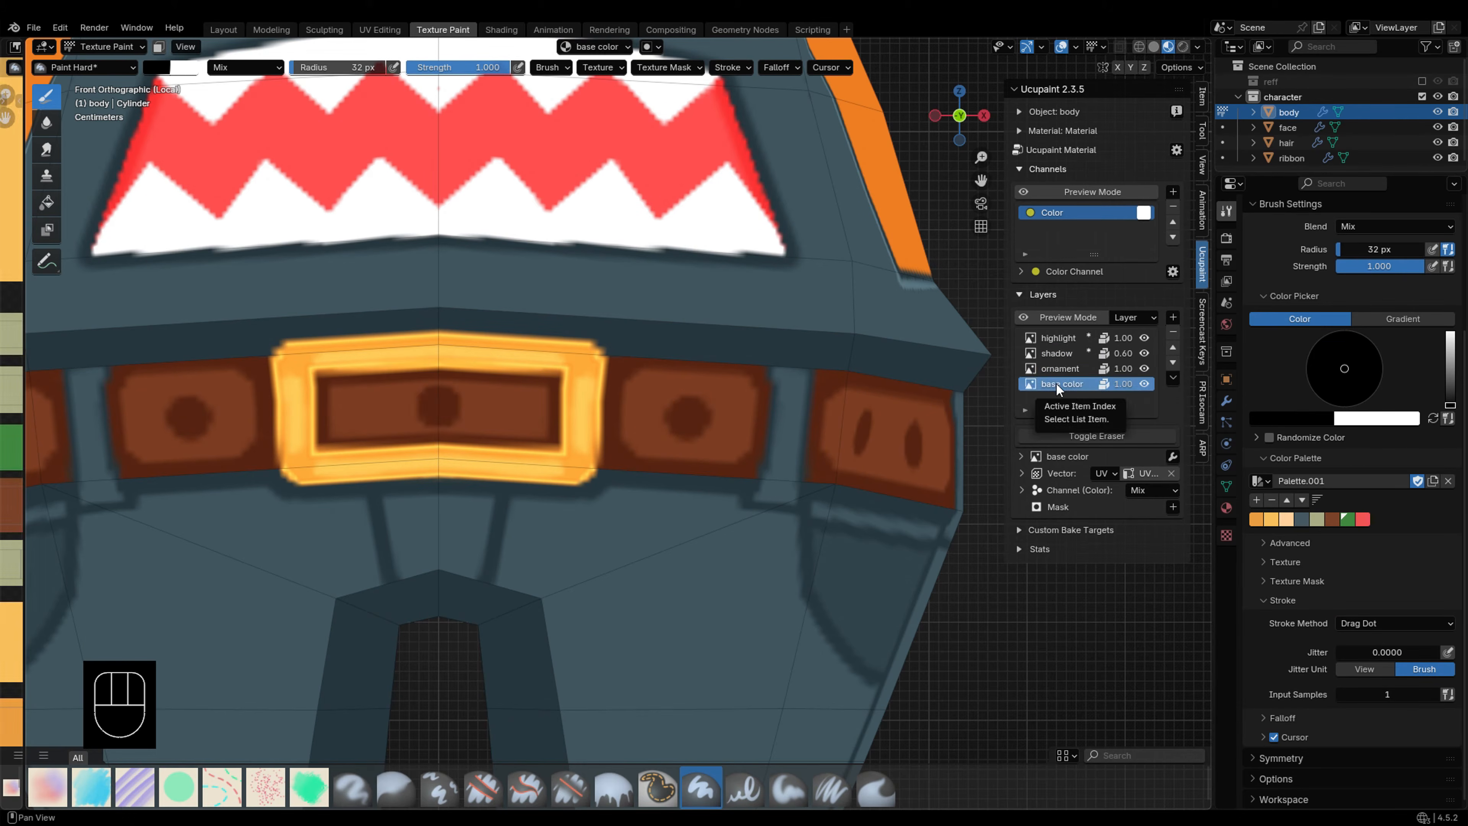
click(1272, 519)
click(1390, 623)
click(1385, 727)
key(f)
click(436, 415)
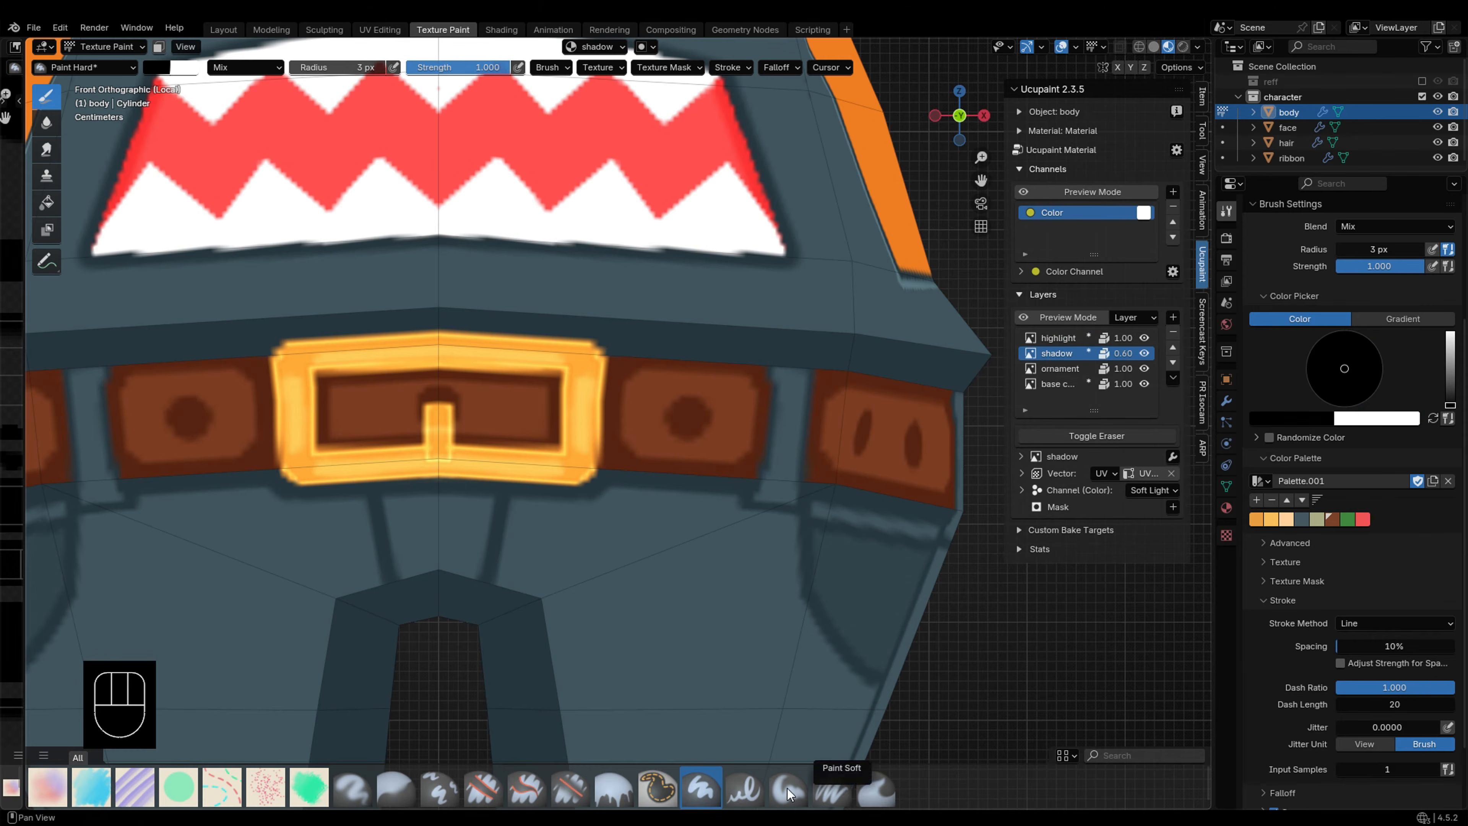
Step: On the highlight layer, paint white highlights around the buckle's prong and centre hole with Paint Soft, undoing a stray stroke
click(789, 788)
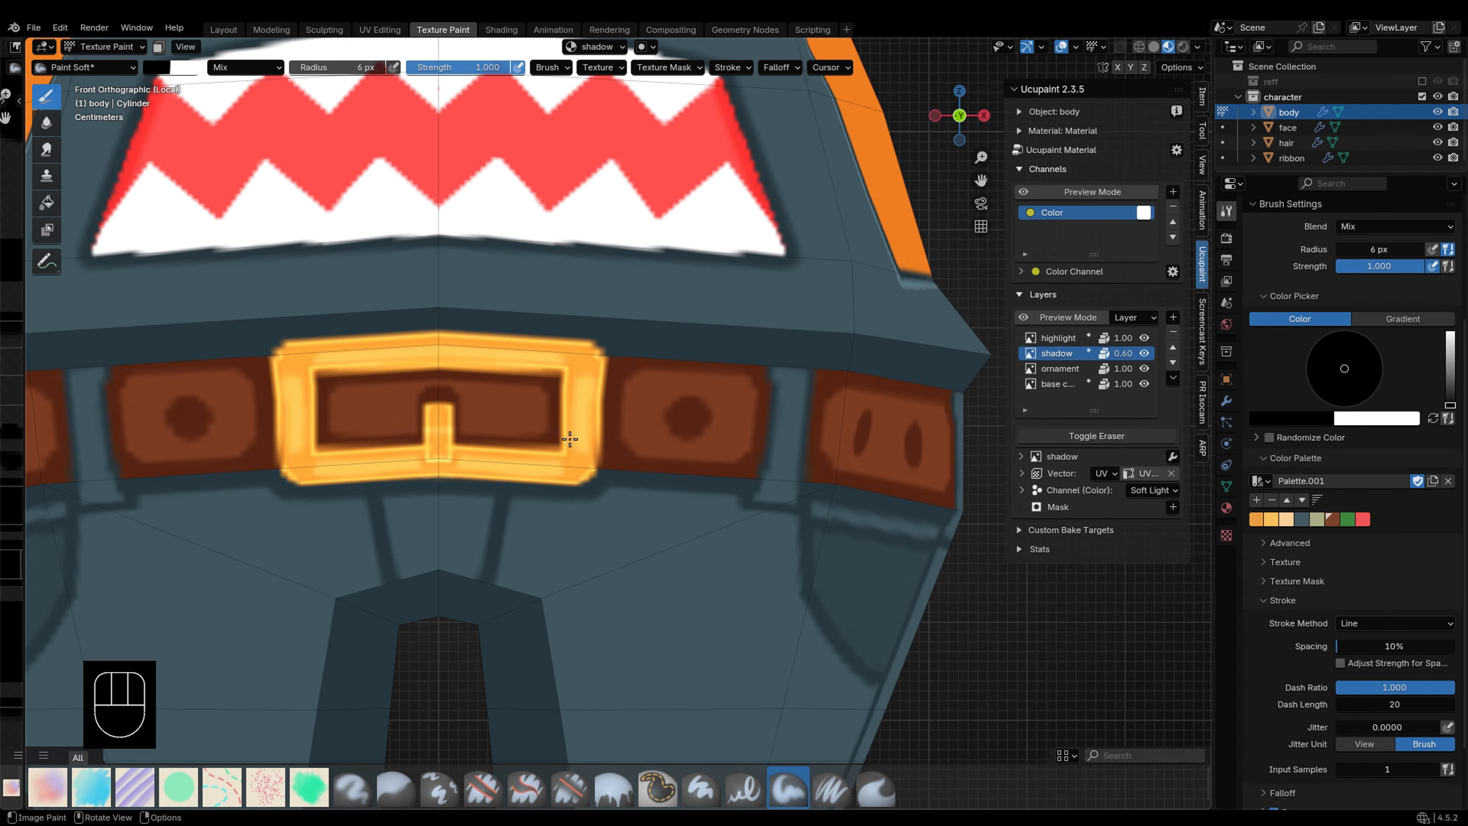
click(1059, 338)
key(x)
drag(415, 420, 462, 421)
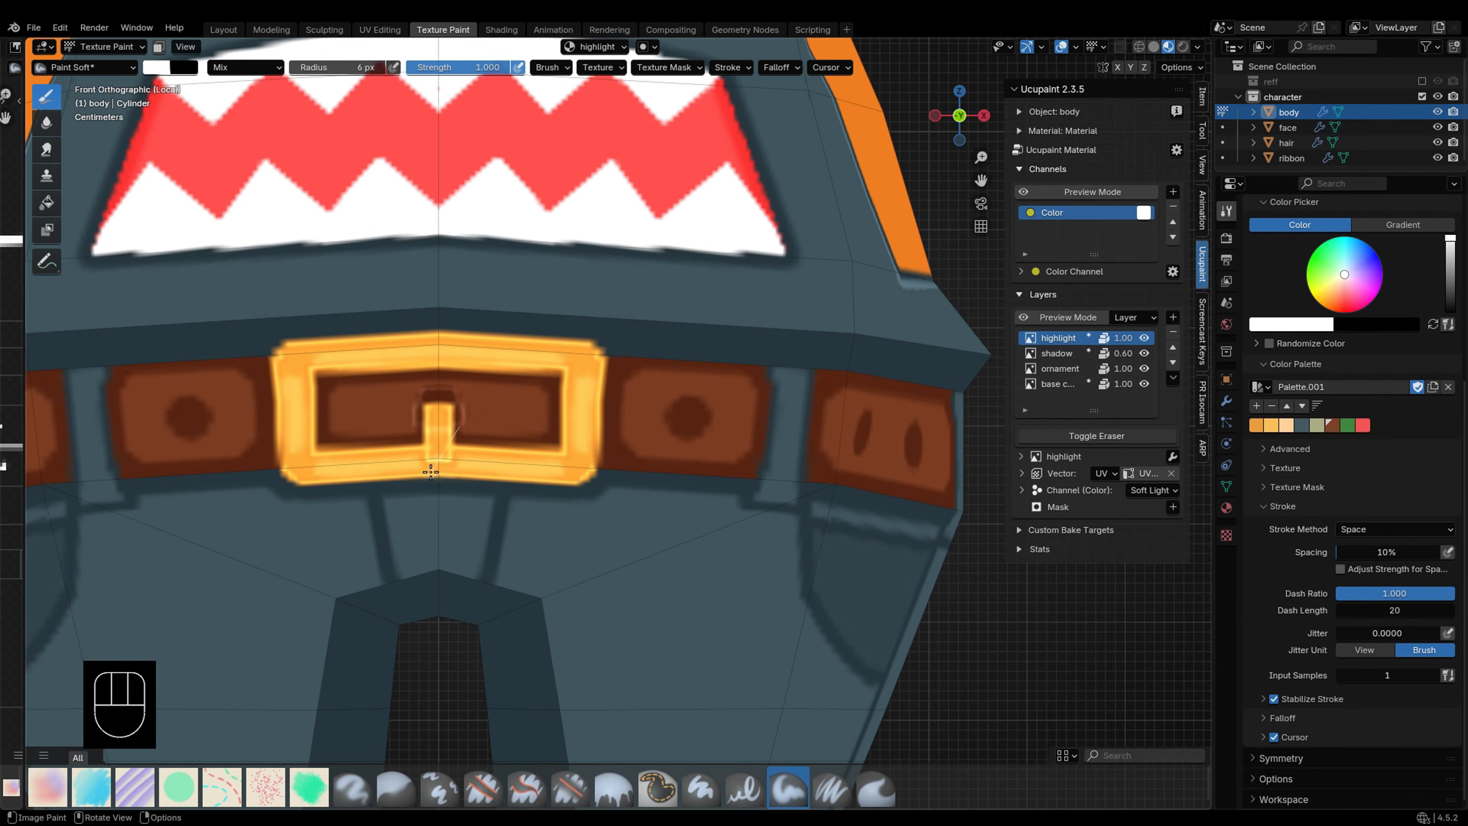
key(ctrl+z)
Step: Set the brush radius to 7 px and paint highlight rings around the remaining belt holes, undoing uneven strokes
key(f)
click(496, 405)
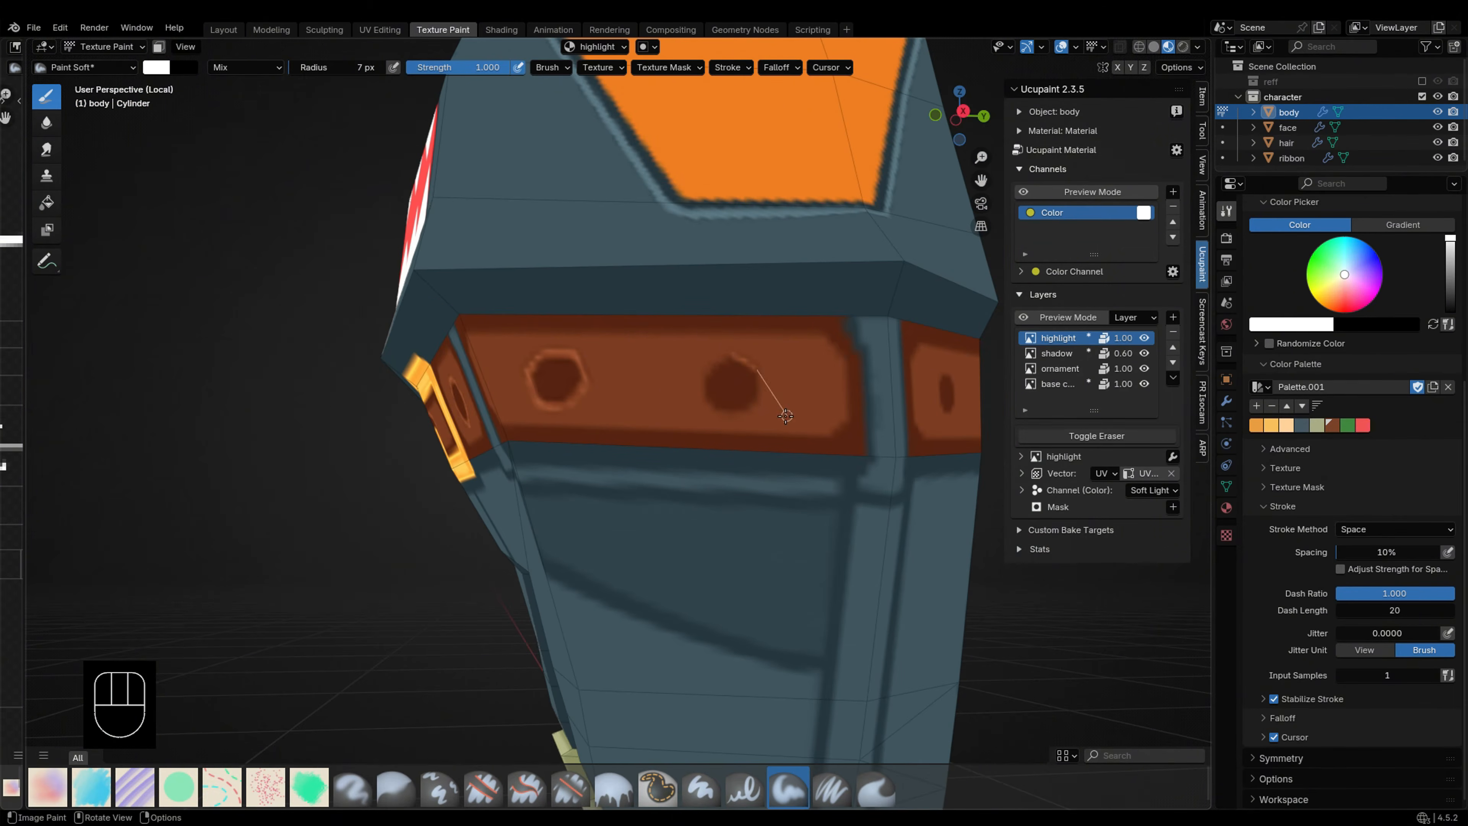
mouse_move(746, 400)
middle_down()
mouse_move(665, 417)
mouse_move(549, 405)
middle_up()
drag(549, 382, 526, 424)
key(ctrl+z)
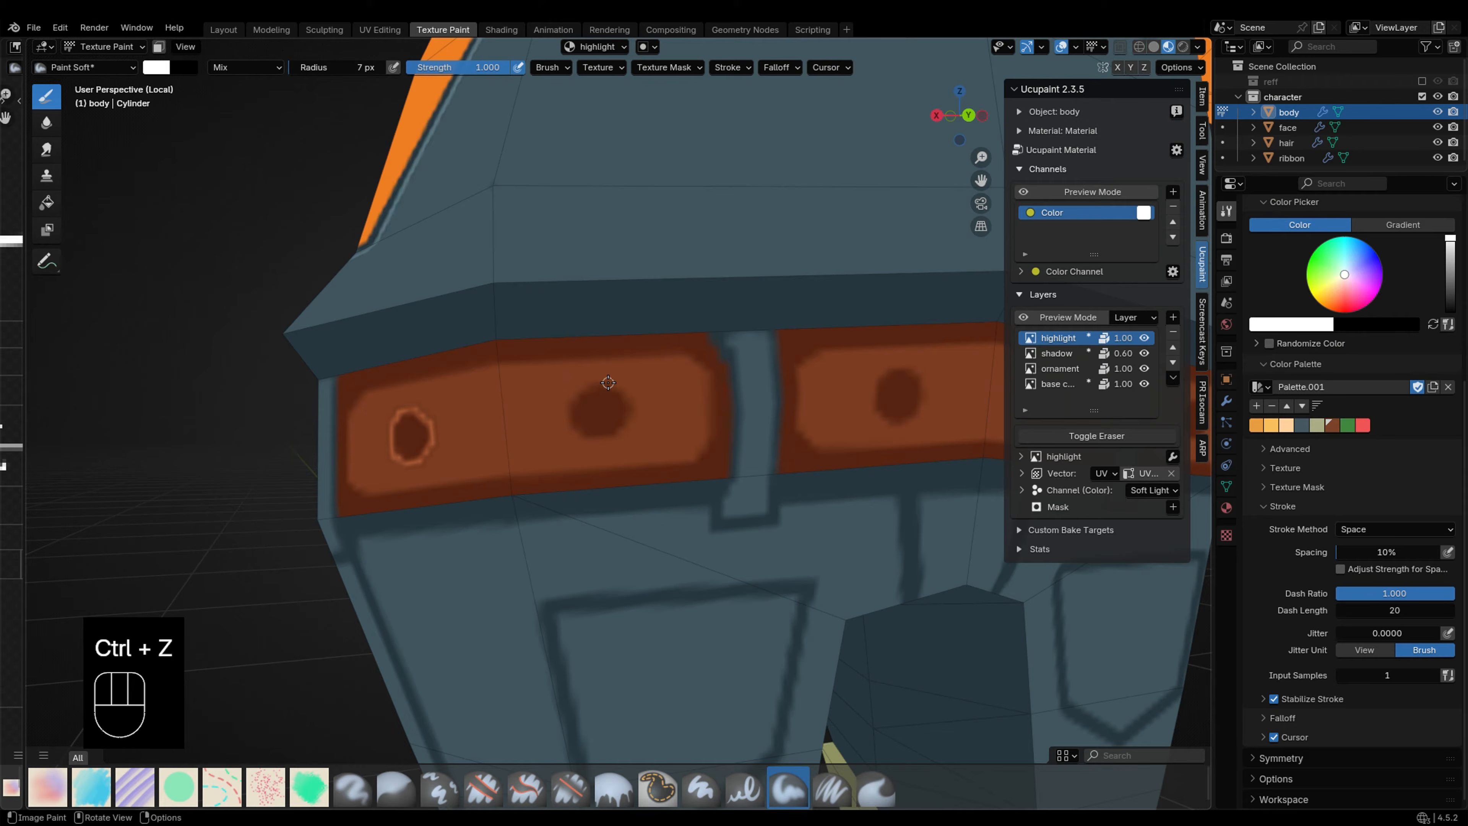
drag(569, 440, 588, 383)
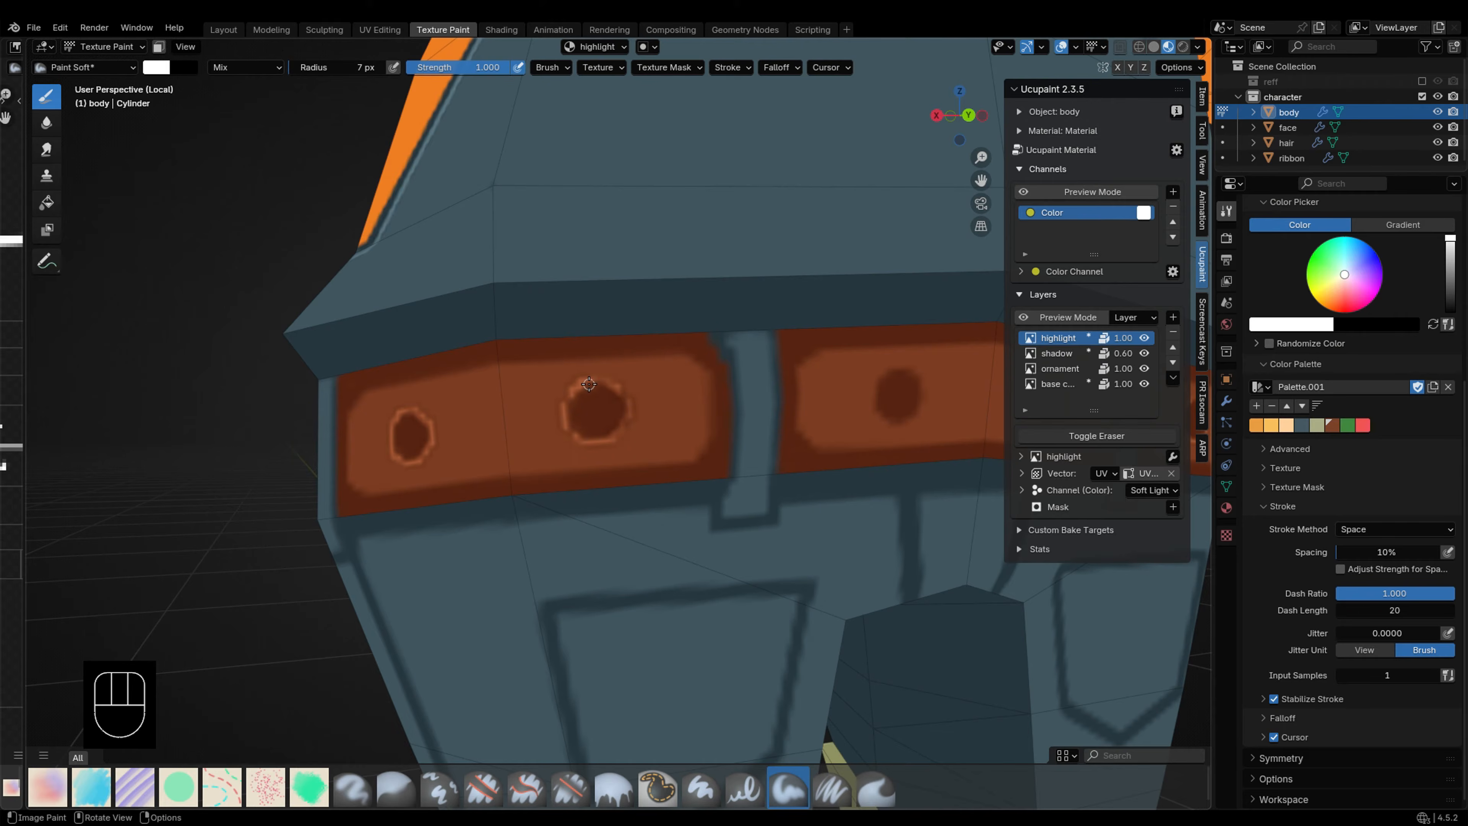
key(ctrl+z)
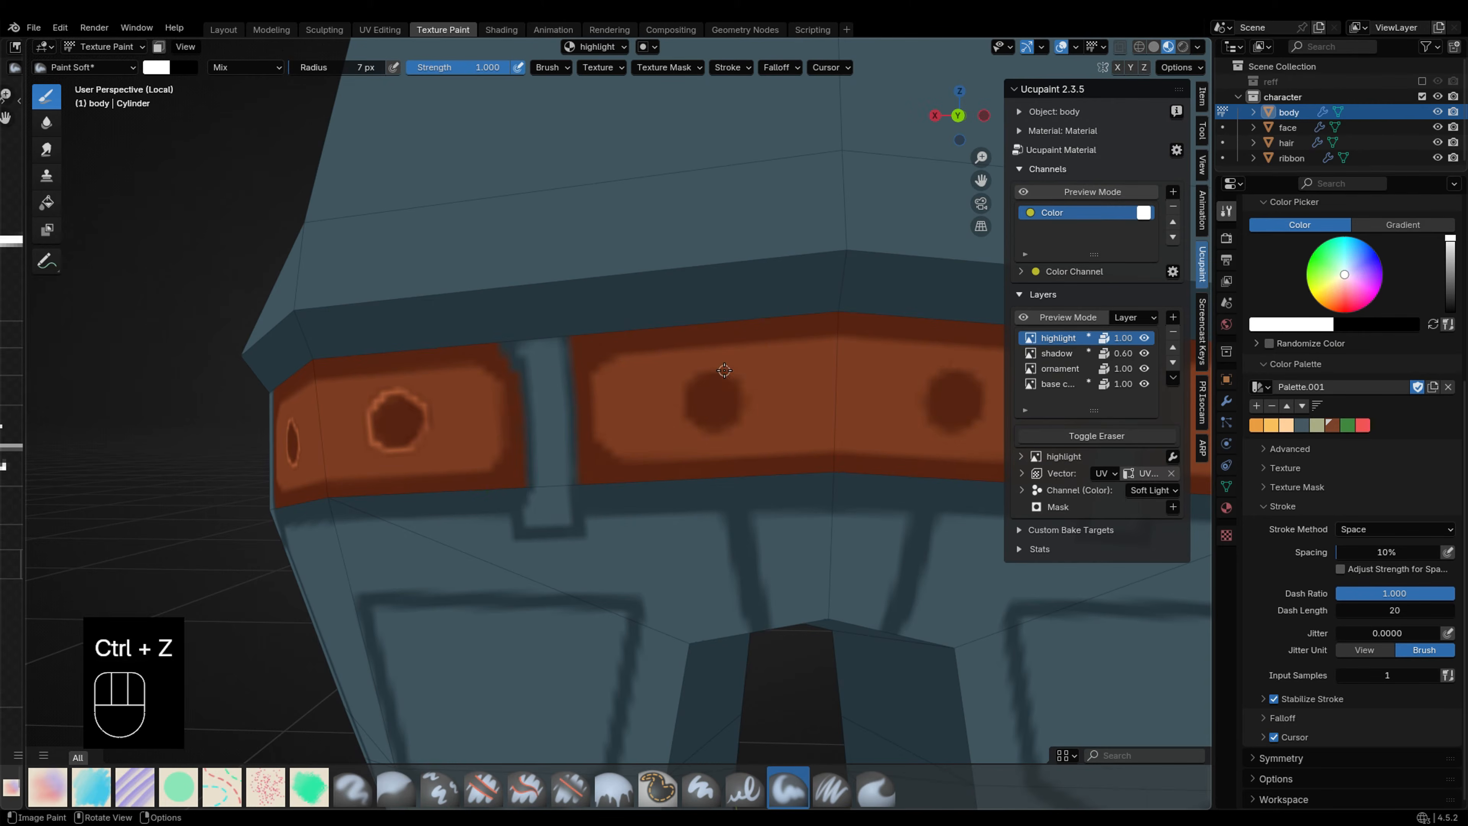
drag(682, 437, 749, 385)
key(ctrl+z)
drag(691, 434, 770, 366)
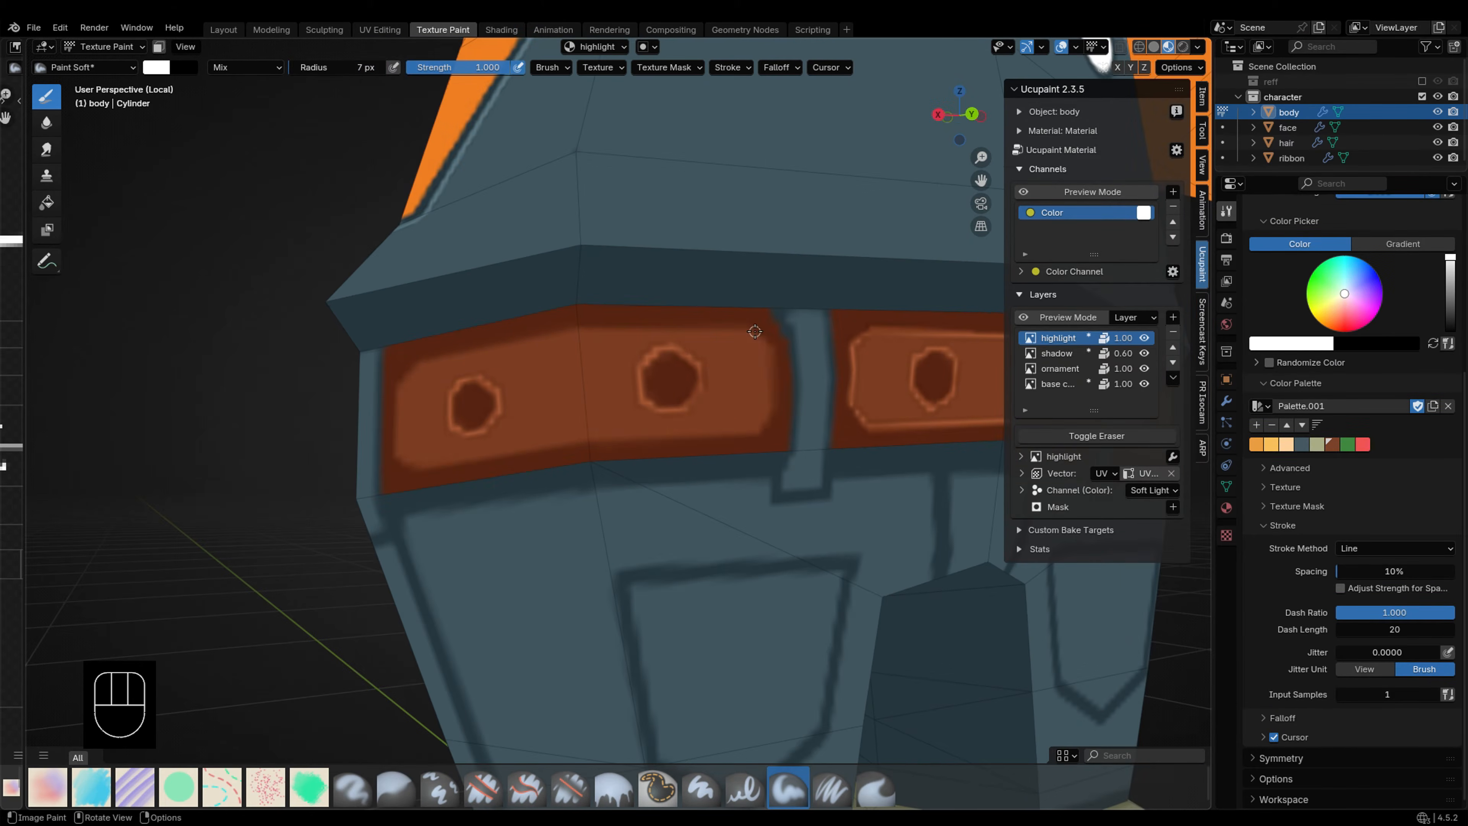
Step: Paint 7 px highlights along the belt panels, belt loops, trouser seams and pocket edges, undoing a stray stroke
drag(429, 466, 429, 466)
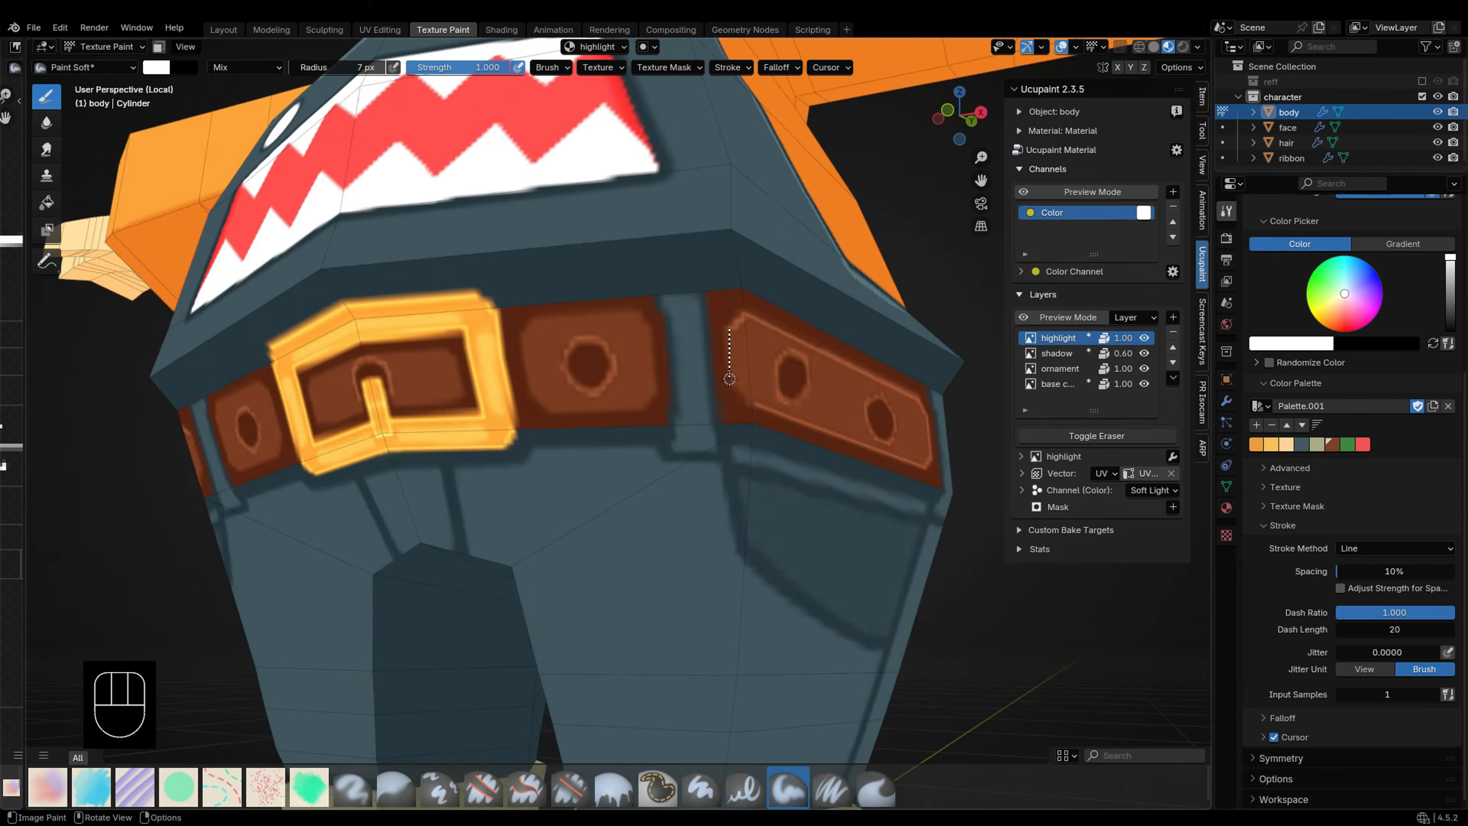
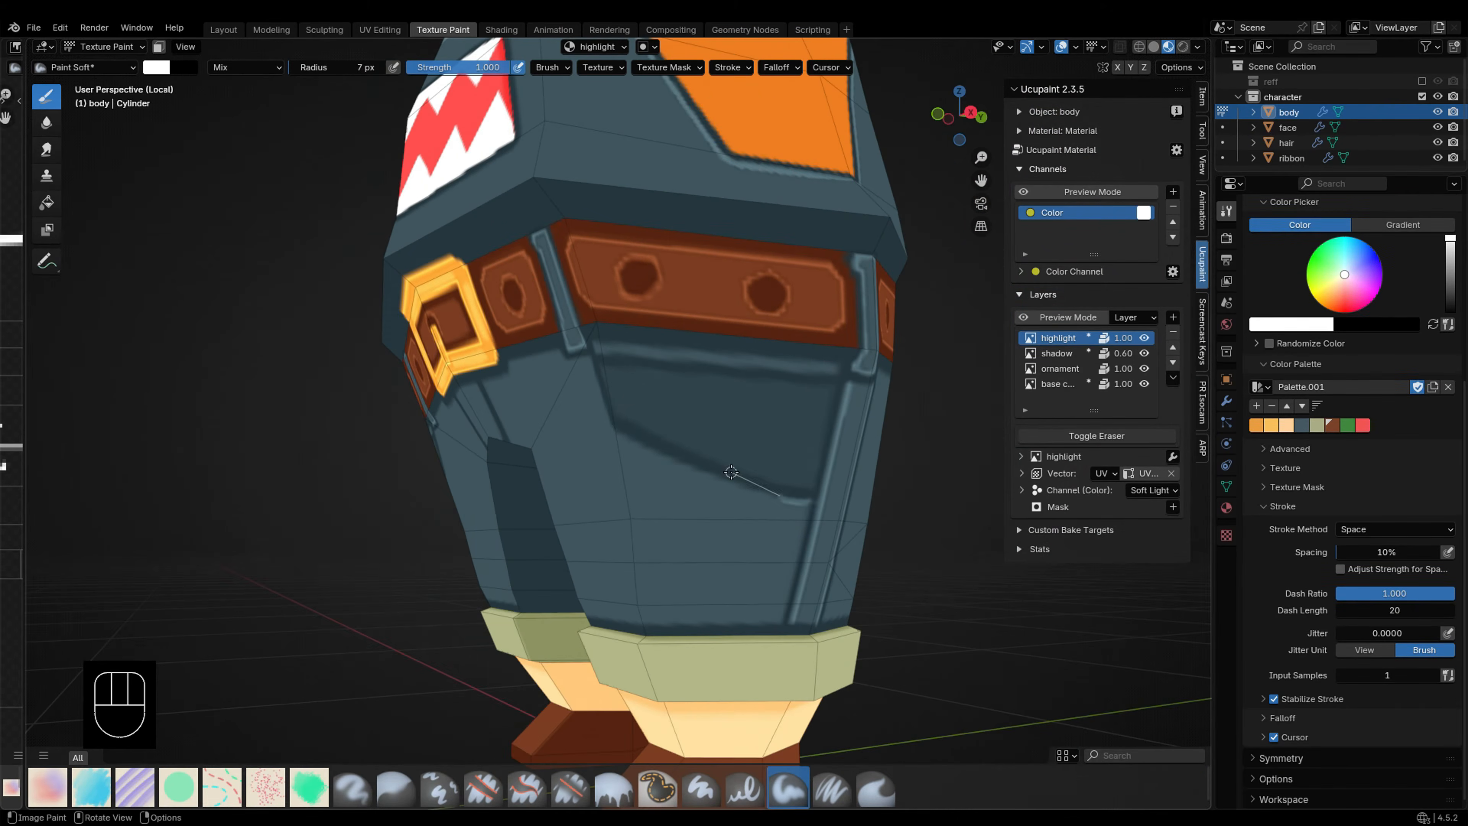
key(ctrl+z)
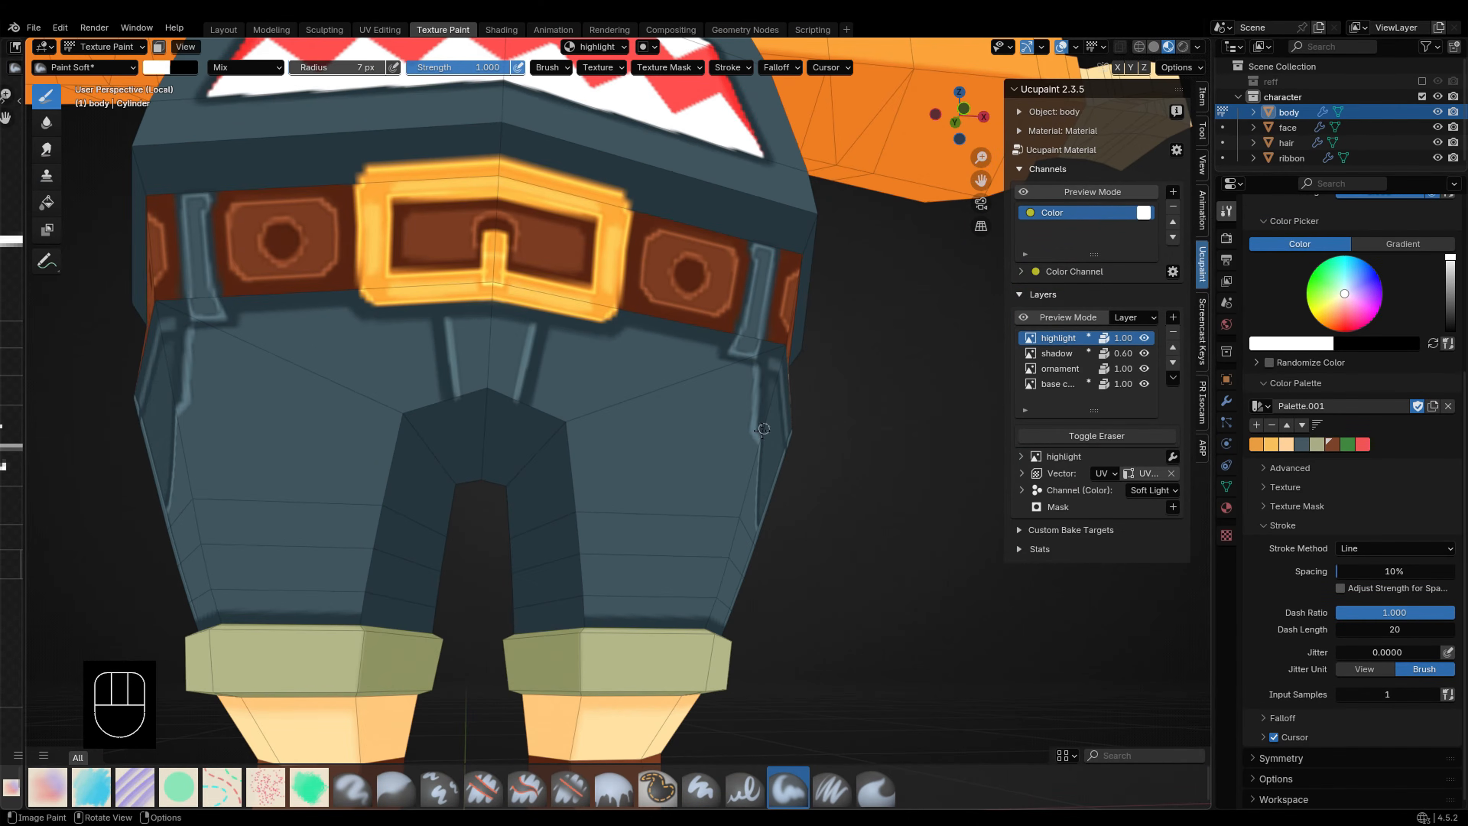
mouse_move(535, 325)
middle_down()
mouse_move(636, 405)
mouse_move(810, 486)
middle_up()
scroll(833, 495, up, 2)
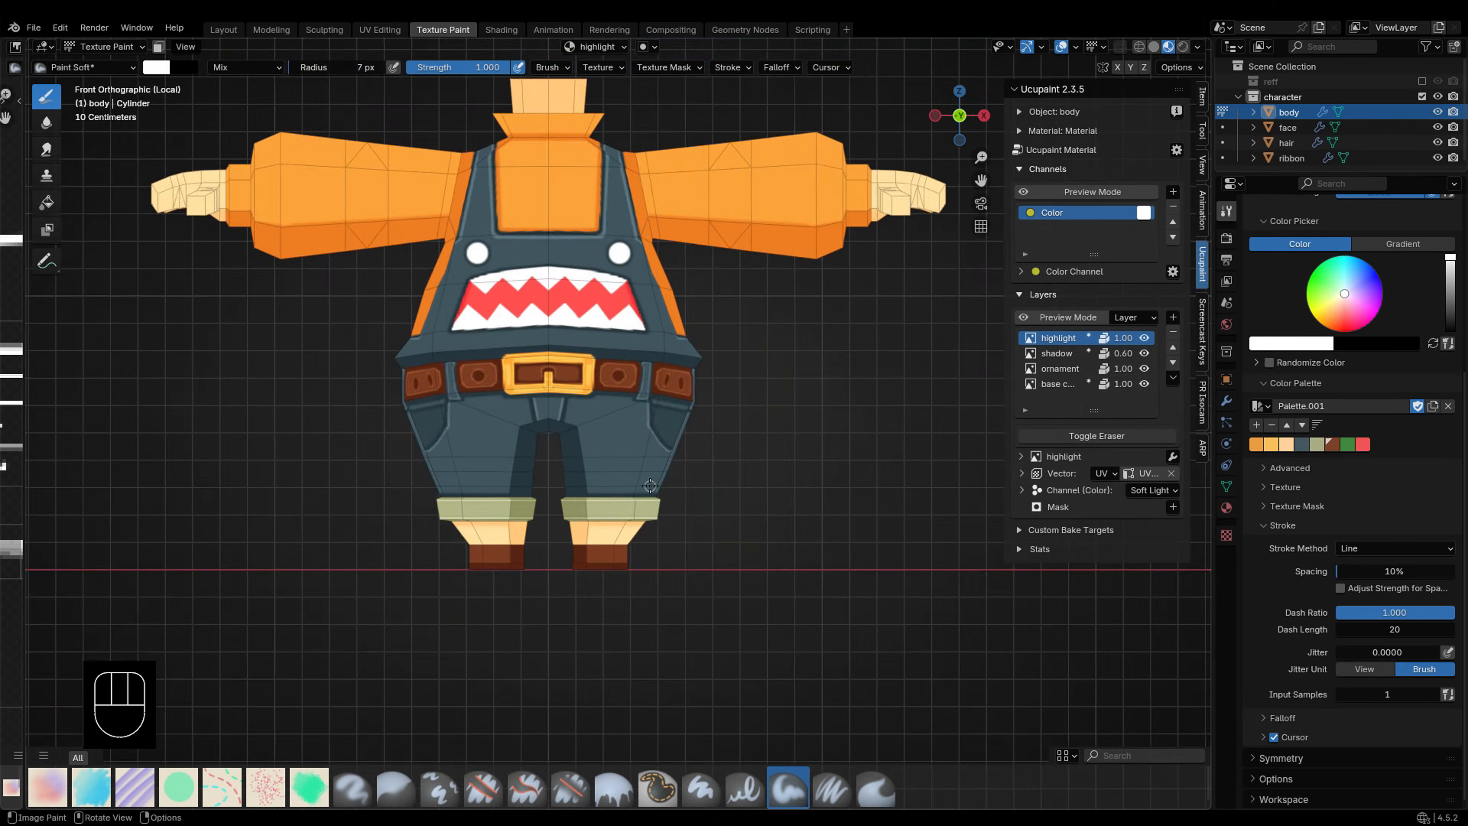
middle_drag(833, 496, 843, 469)
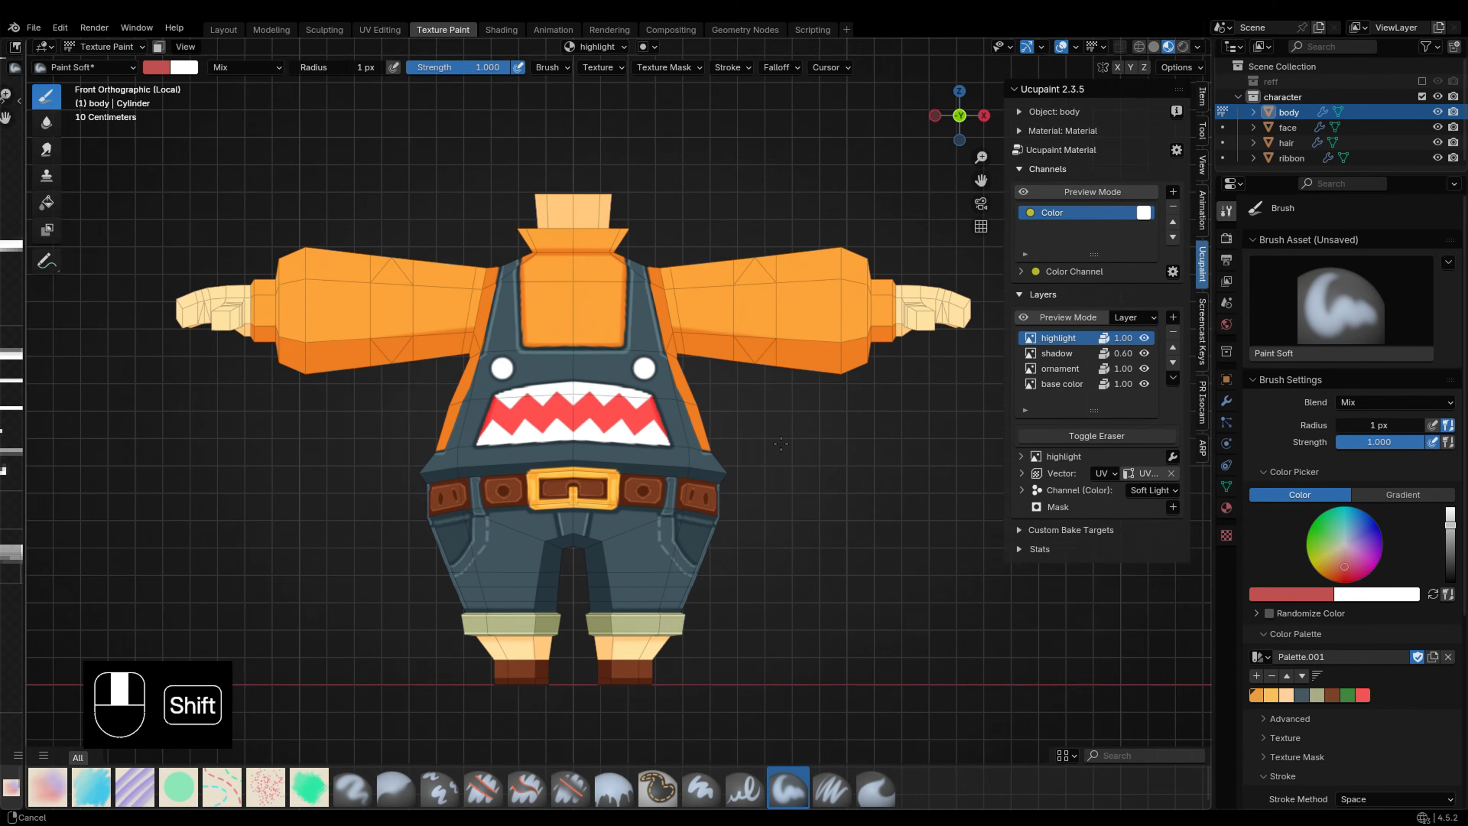
Step: Add a generated Wave layer with Soft Light blending and set its scale to 15.2
shift+middle_drag(781, 444, 769, 438)
click(1173, 317)
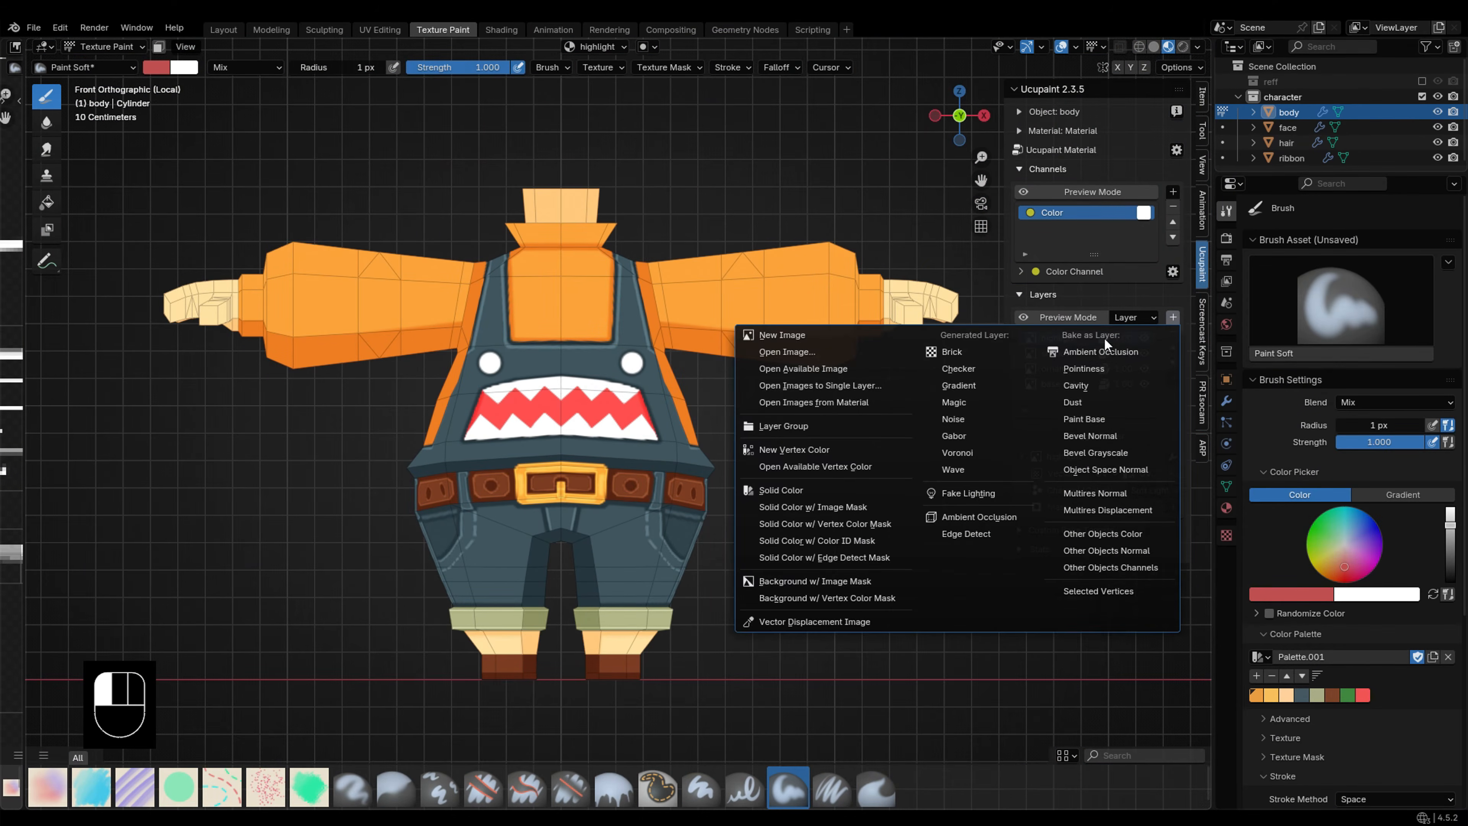
click(978, 469)
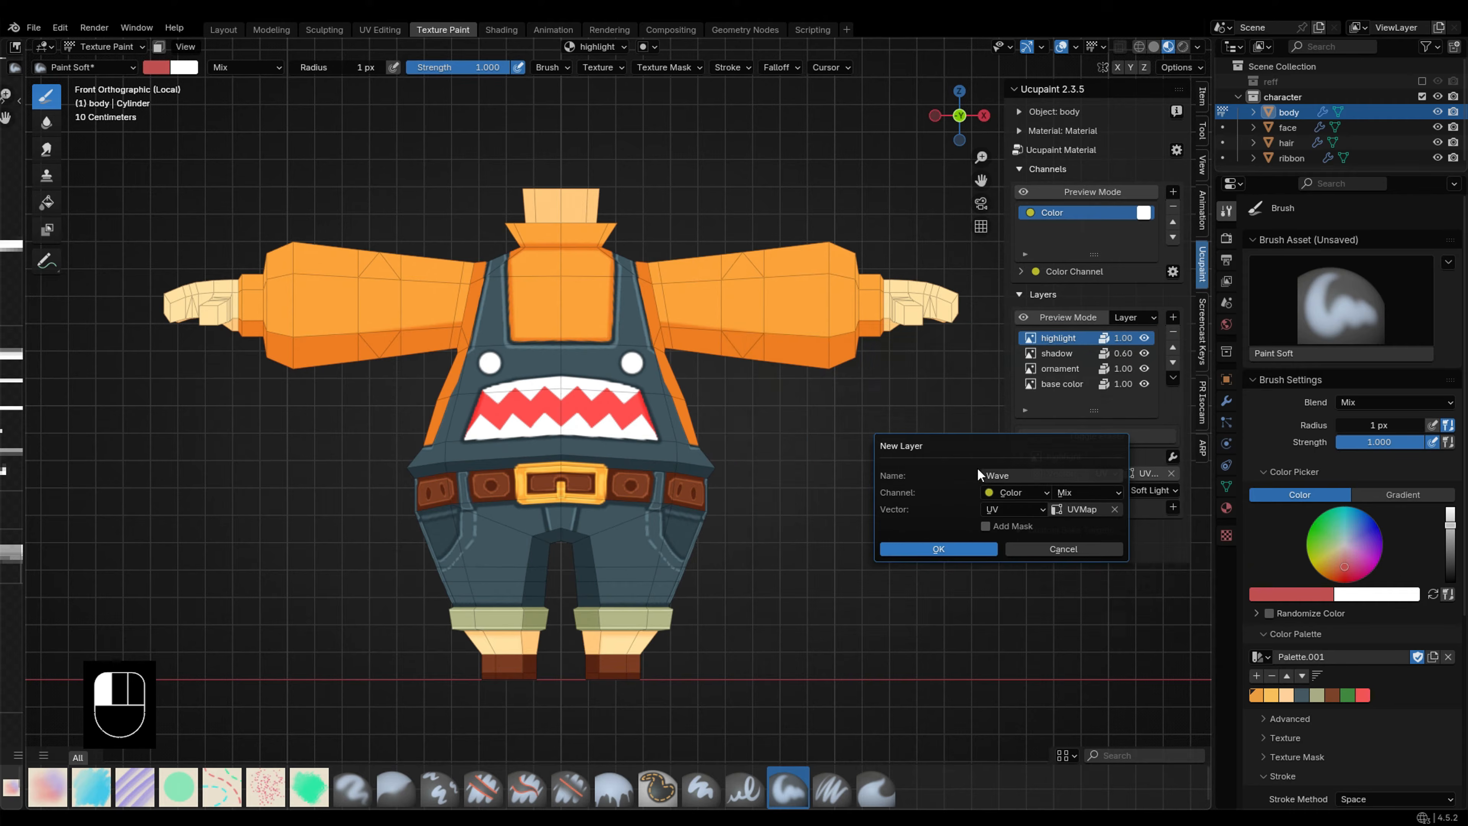
click(1083, 493)
click(1092, 407)
click(964, 547)
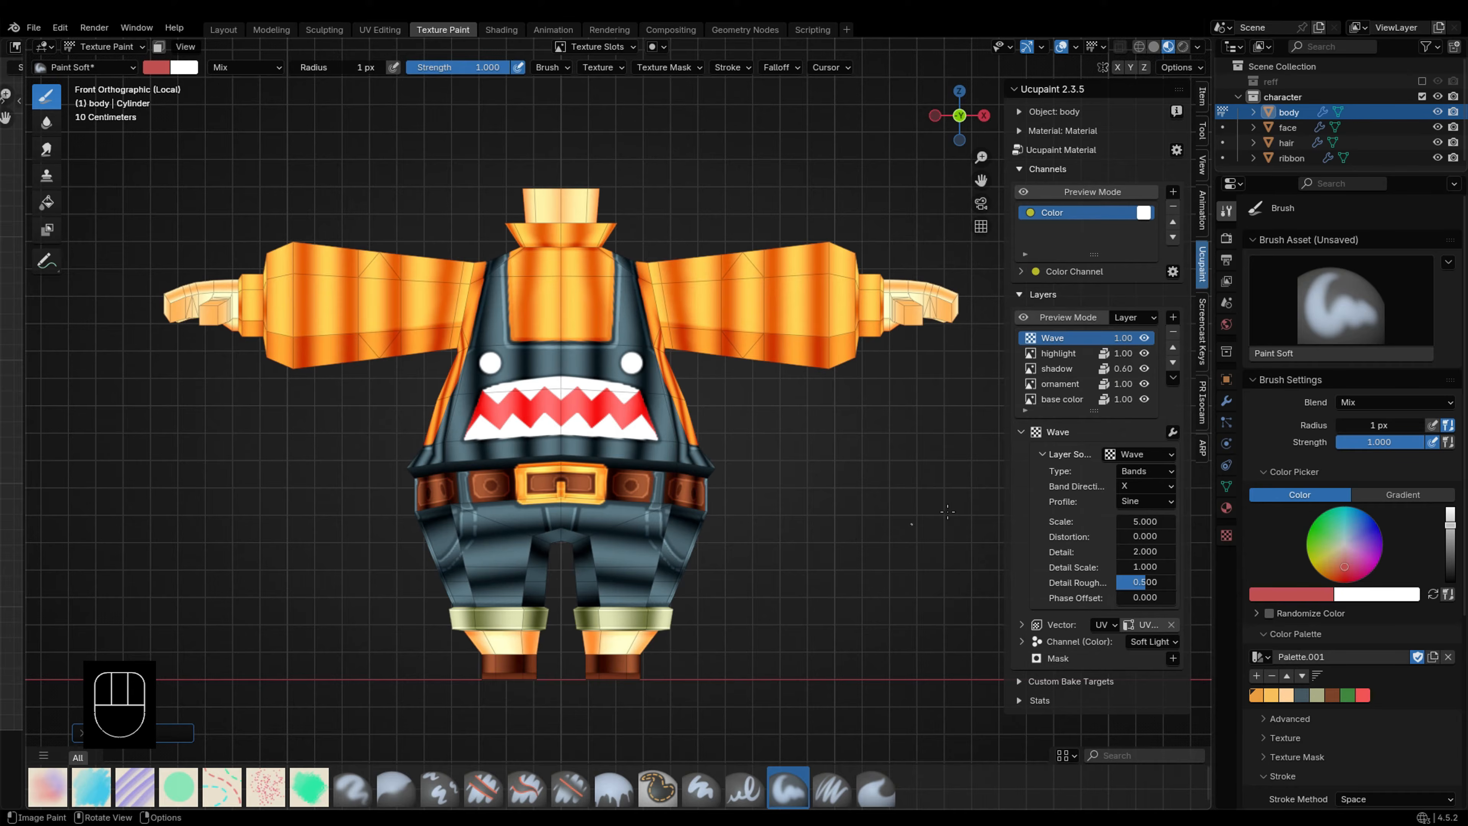
drag(1142, 521, 1191, 522)
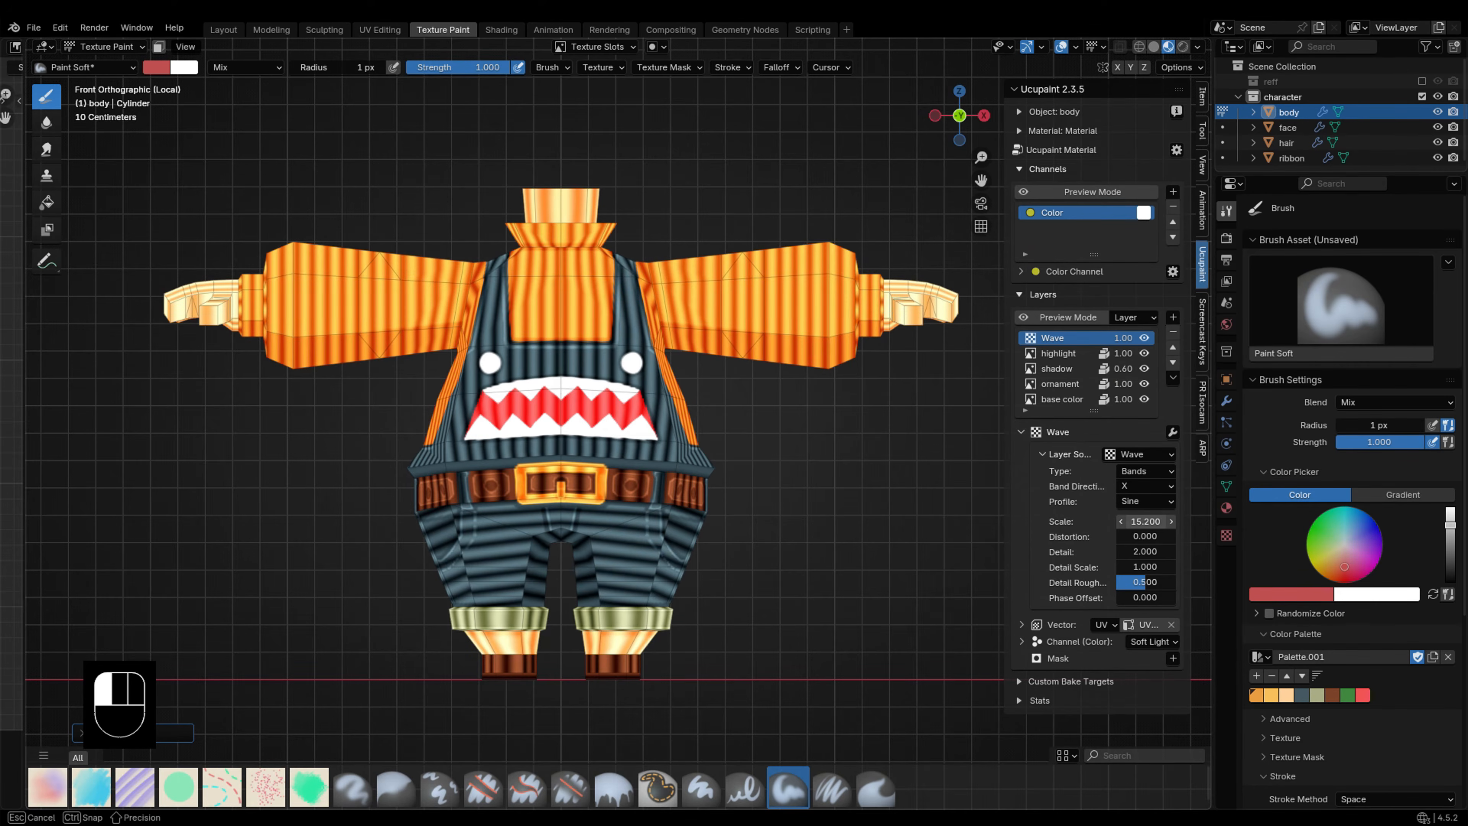
Step: Add a 1024 image mask in White (Full Opacity) with Multiply blending to the Wave layer
click(1168, 655)
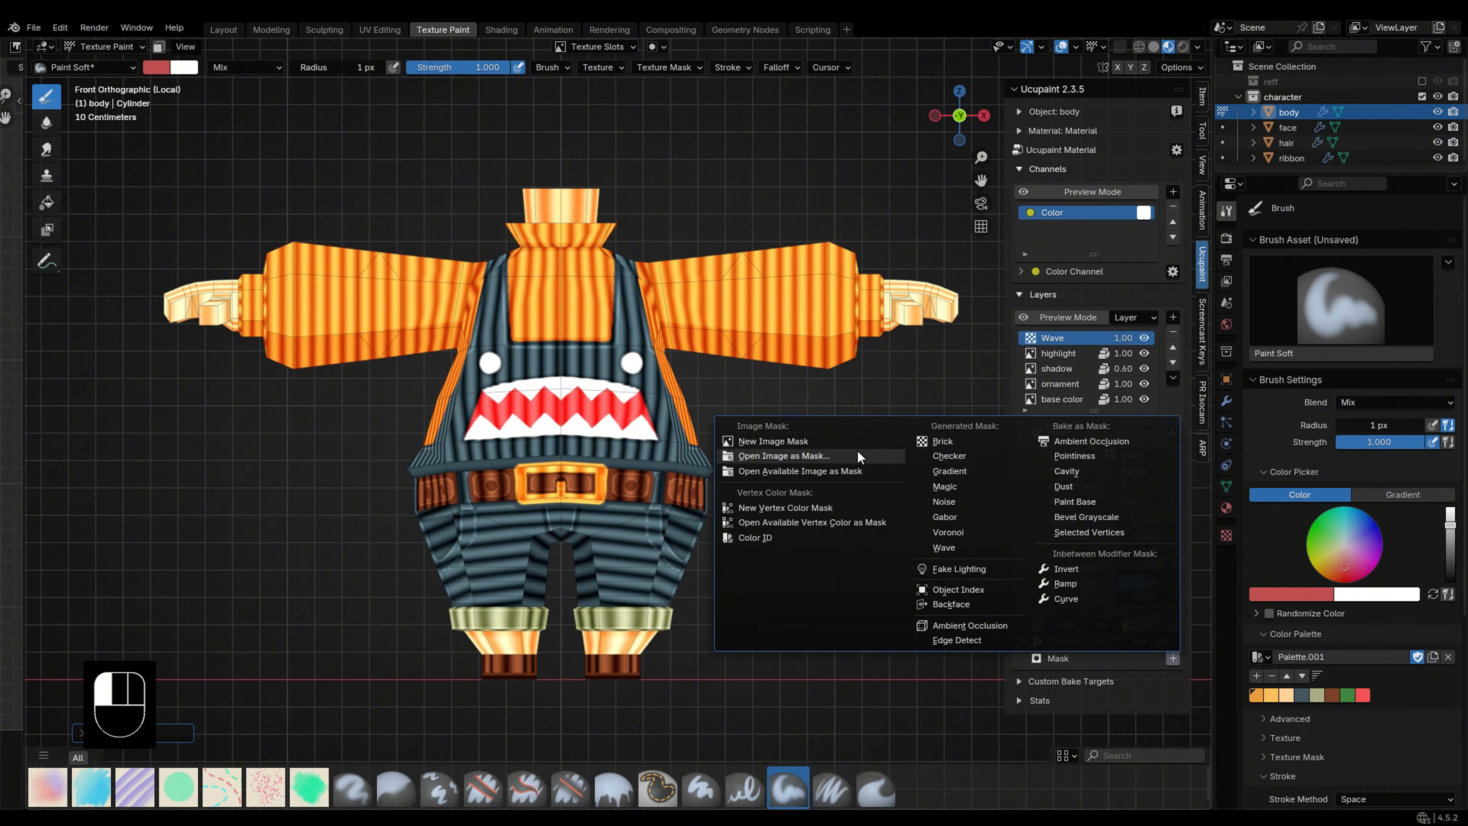
click(836, 441)
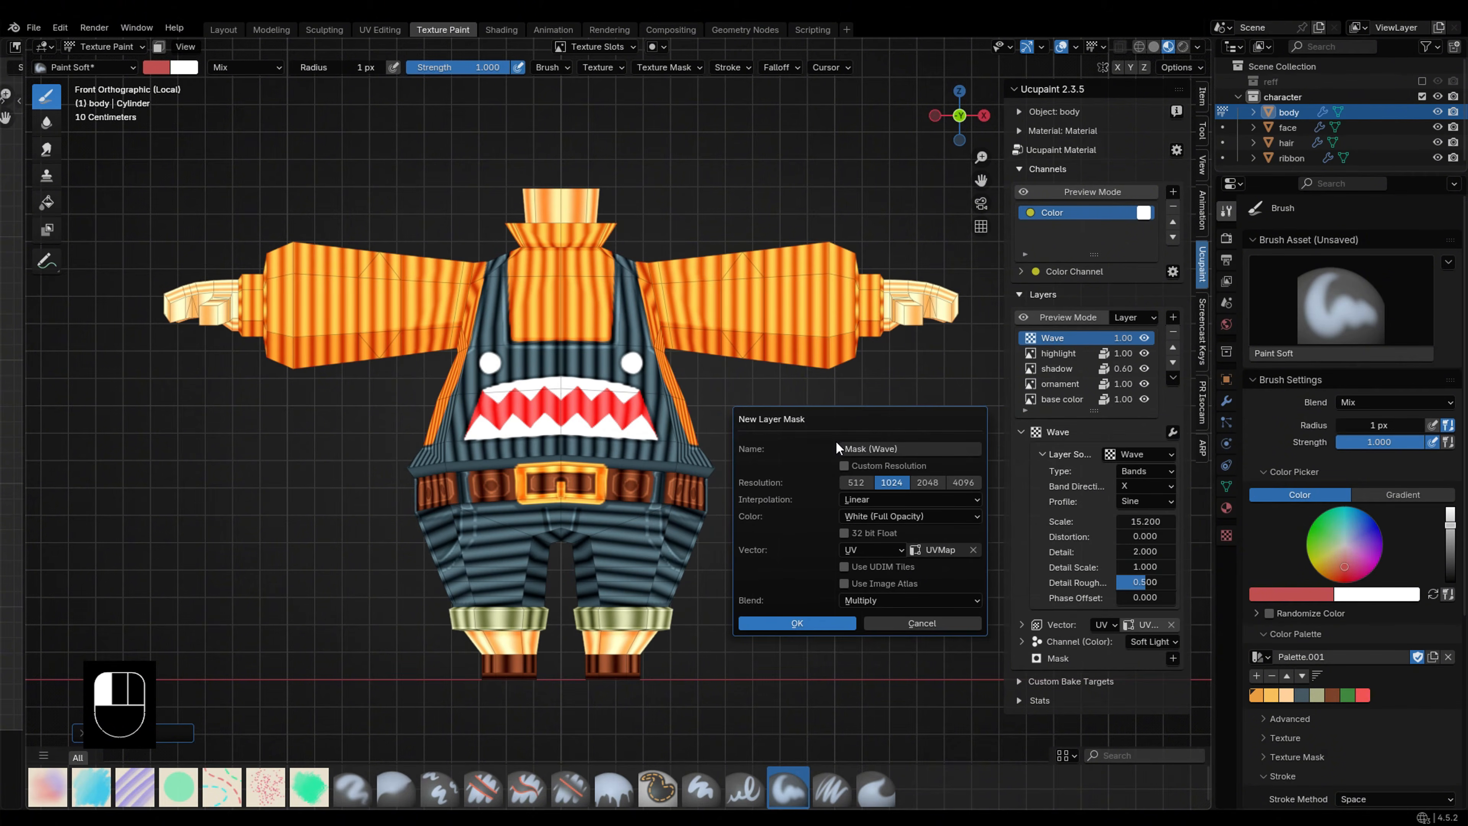
click(798, 623)
Step: In Edit Mode, select the upper torso faces around the body, including those under the arms, and invert the selection
key(Tab)
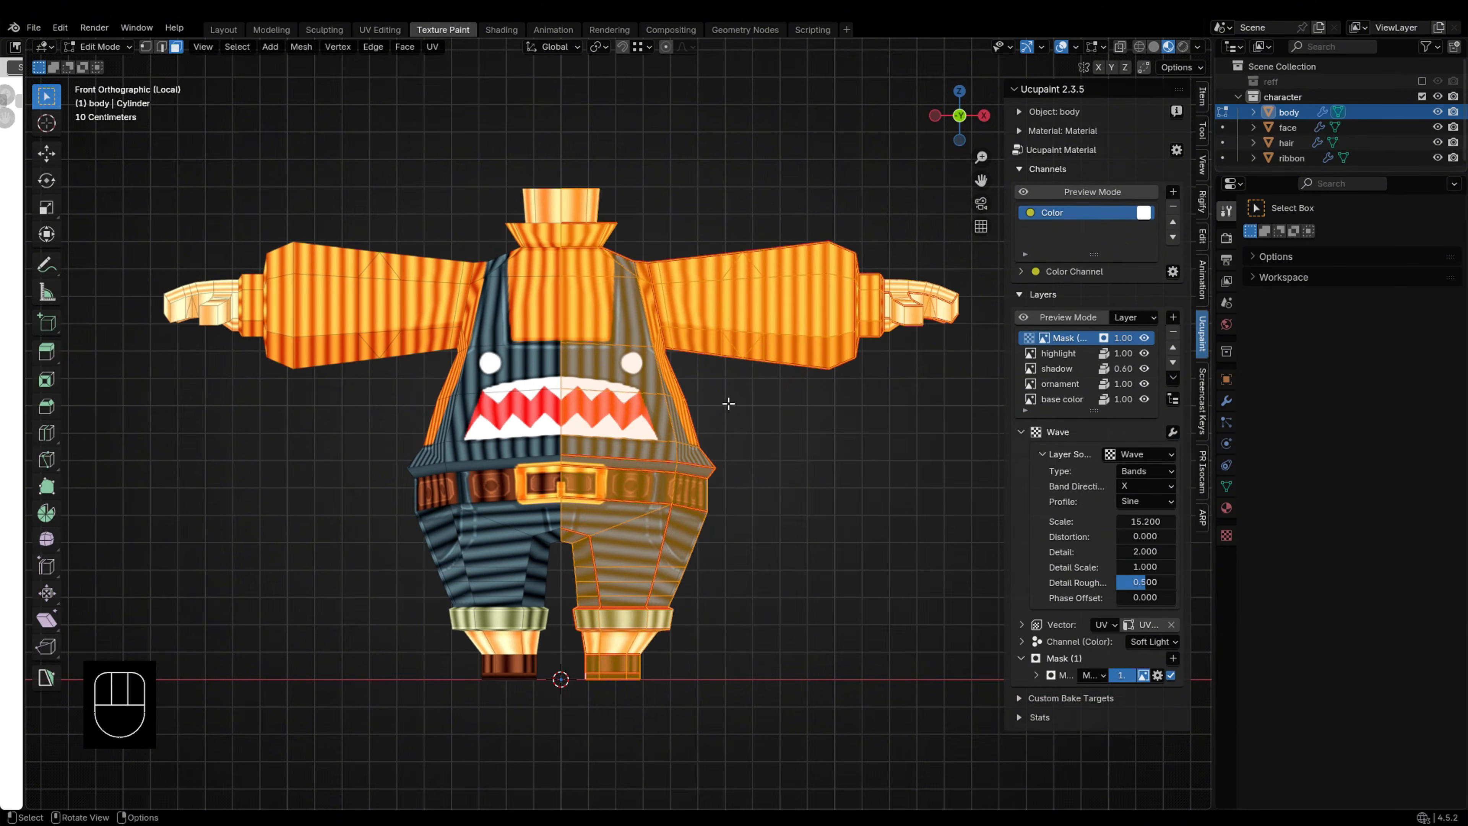
middle_drag(654, 347, 544, 284)
shift+click(576, 298)
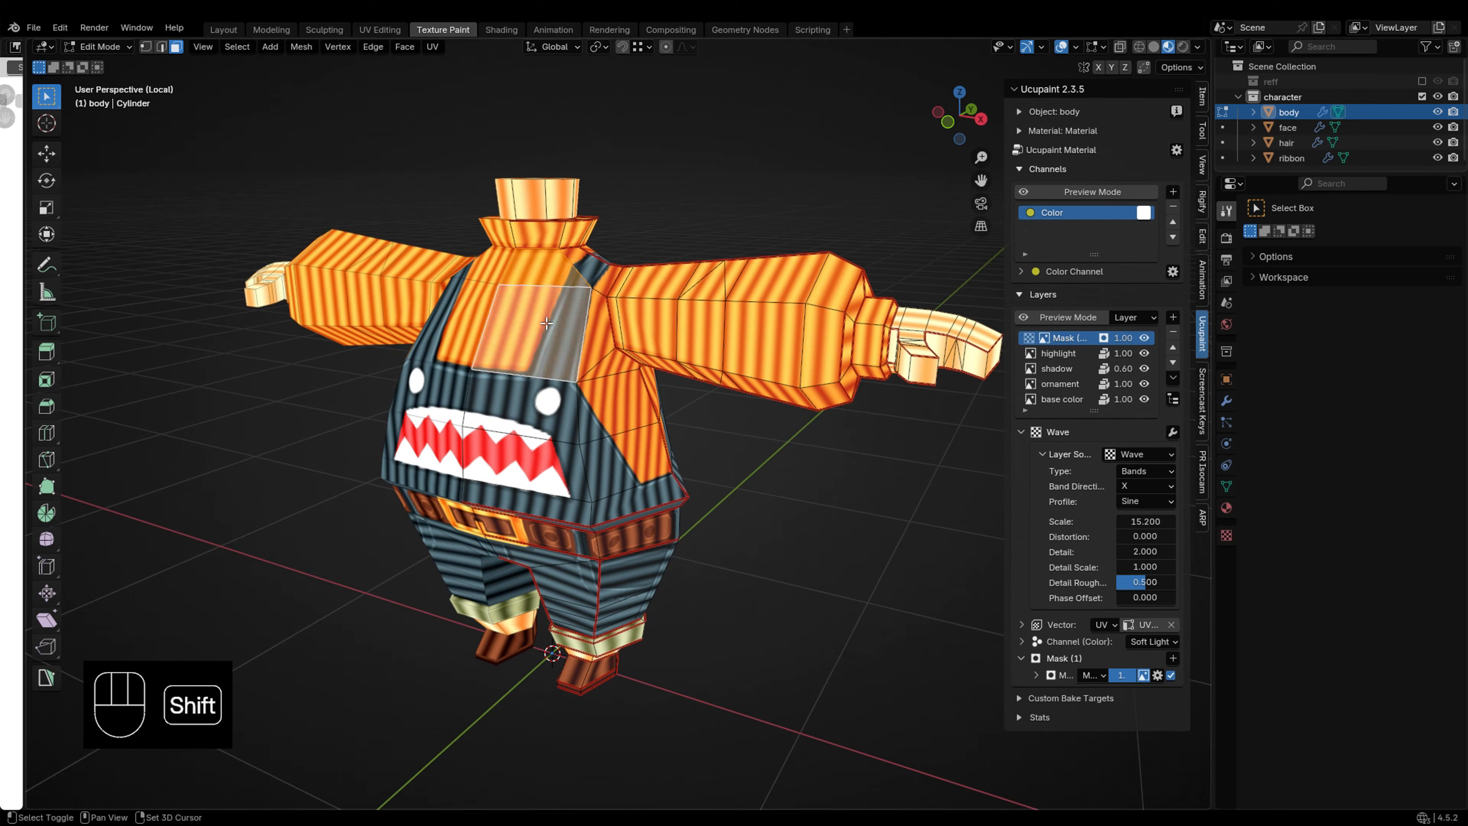
shift+click(542, 404)
shift+click(619, 446)
shift+click(609, 352)
middle_drag(609, 352, 567, 364)
shift+click(568, 364)
shift+click(561, 420)
mouse_move(562, 419)
middle_down()
mouse_move(728, 437)
mouse_move(715, 440)
middle_up()
key(z)
mouse_move(636, 322)
middle_down()
mouse_move(470, 309)
mouse_move(649, 433)
middle_up()
key(z)
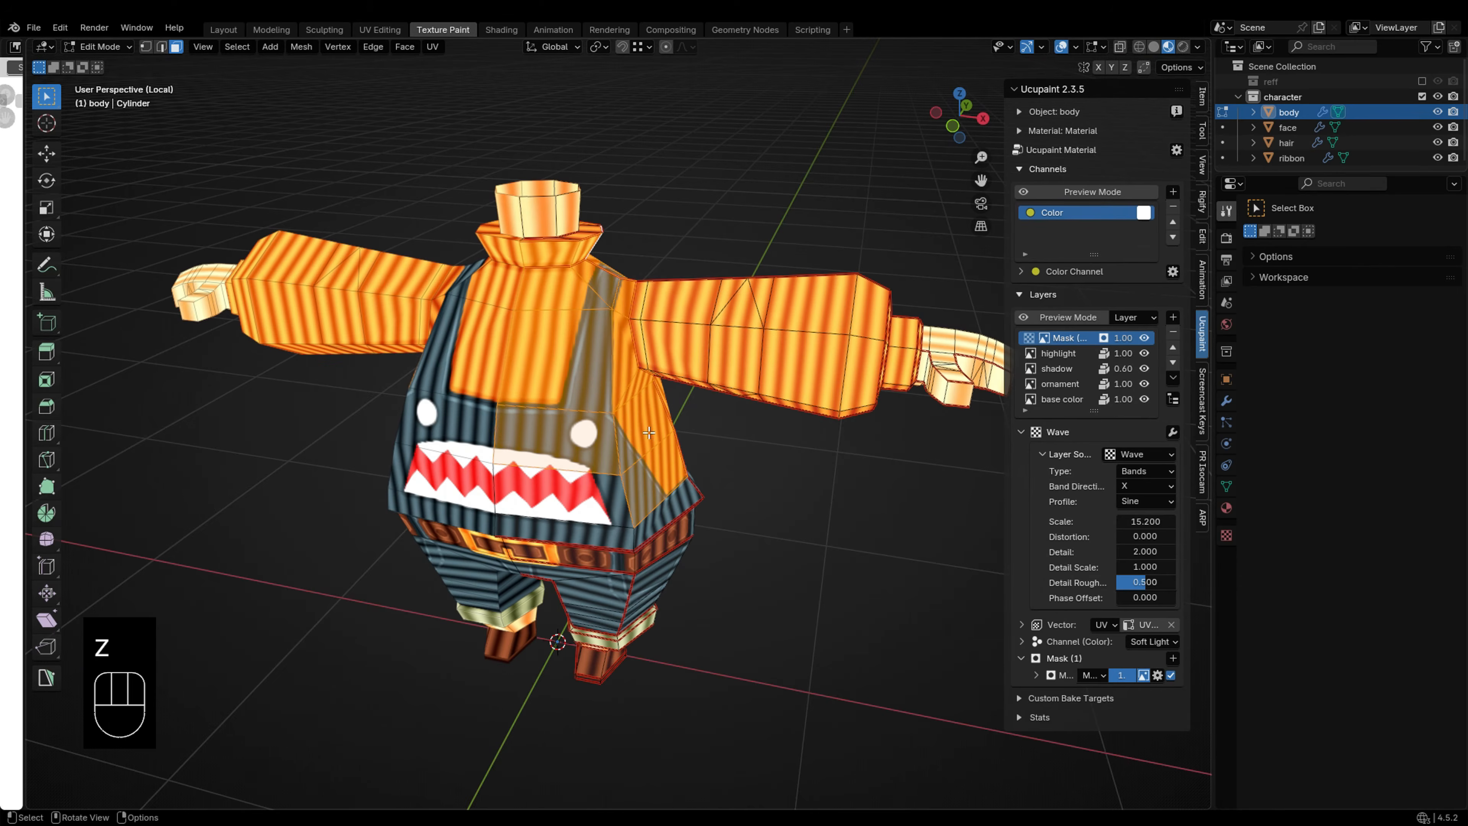
key(ctrl+i)
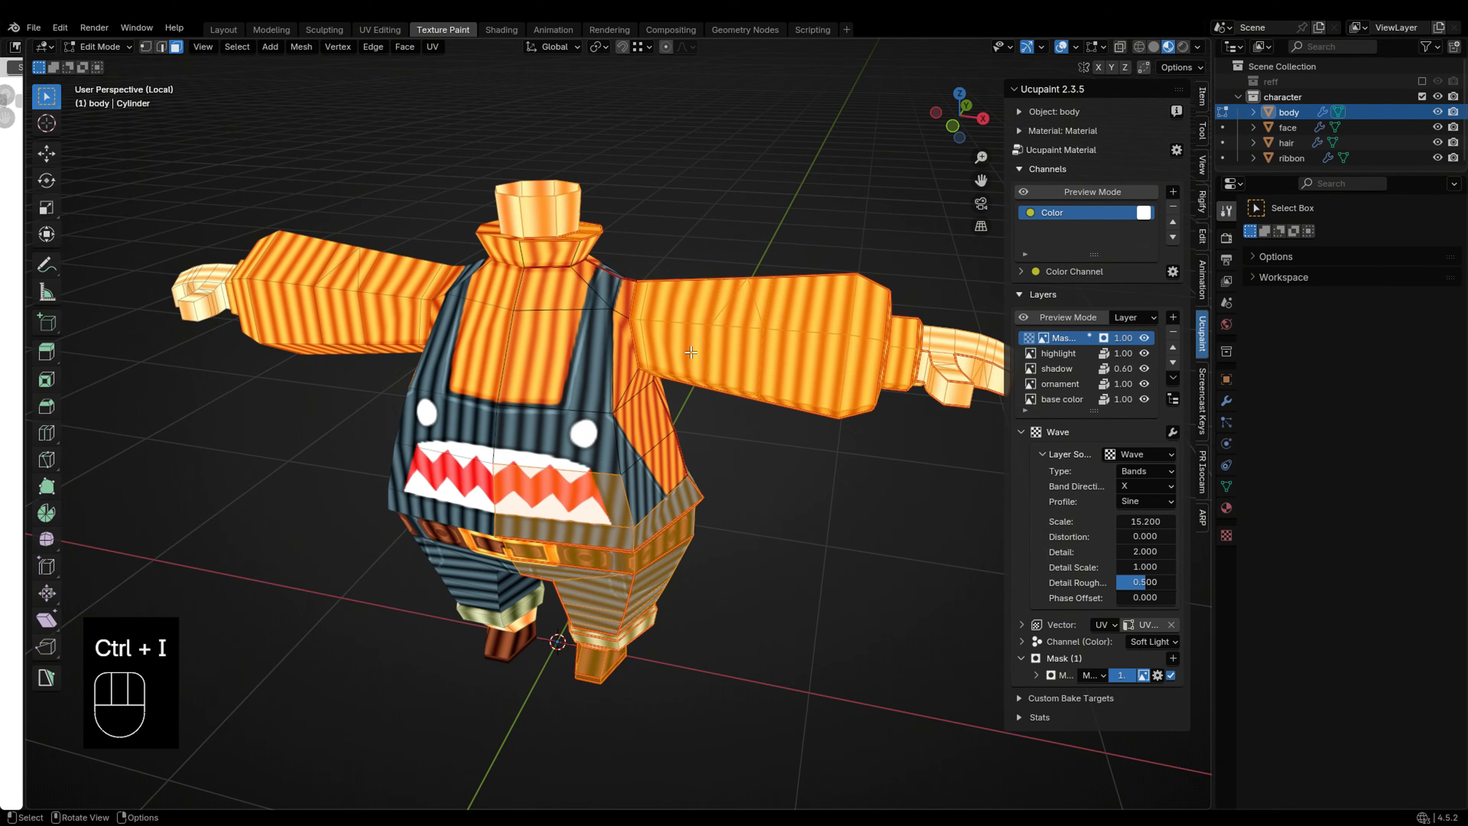
Step: Return to Texture Paint, enable face selection masking and fill the selected faces of the Wave mask with black
key(Tab)
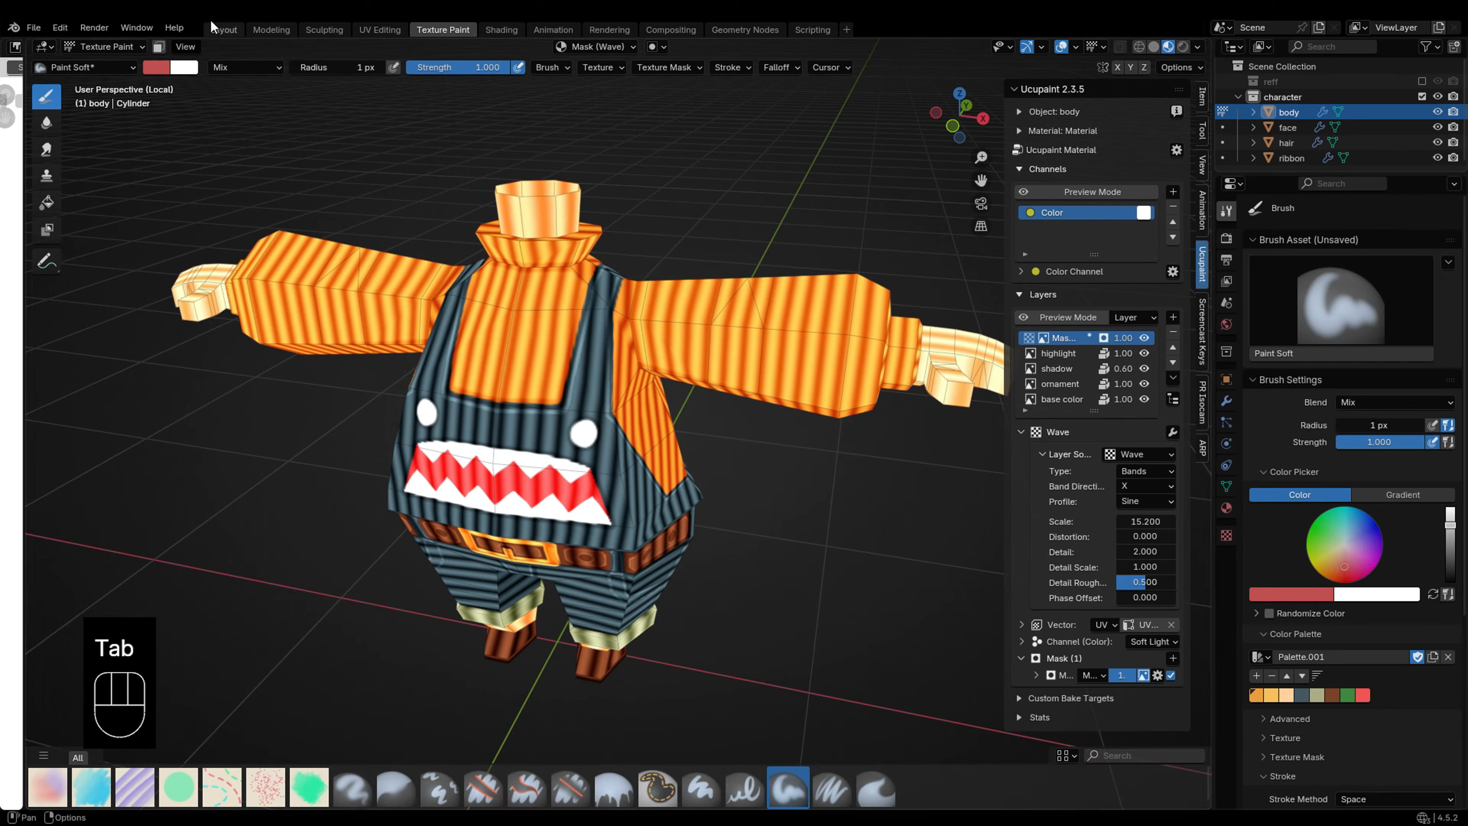
click(159, 47)
click(47, 203)
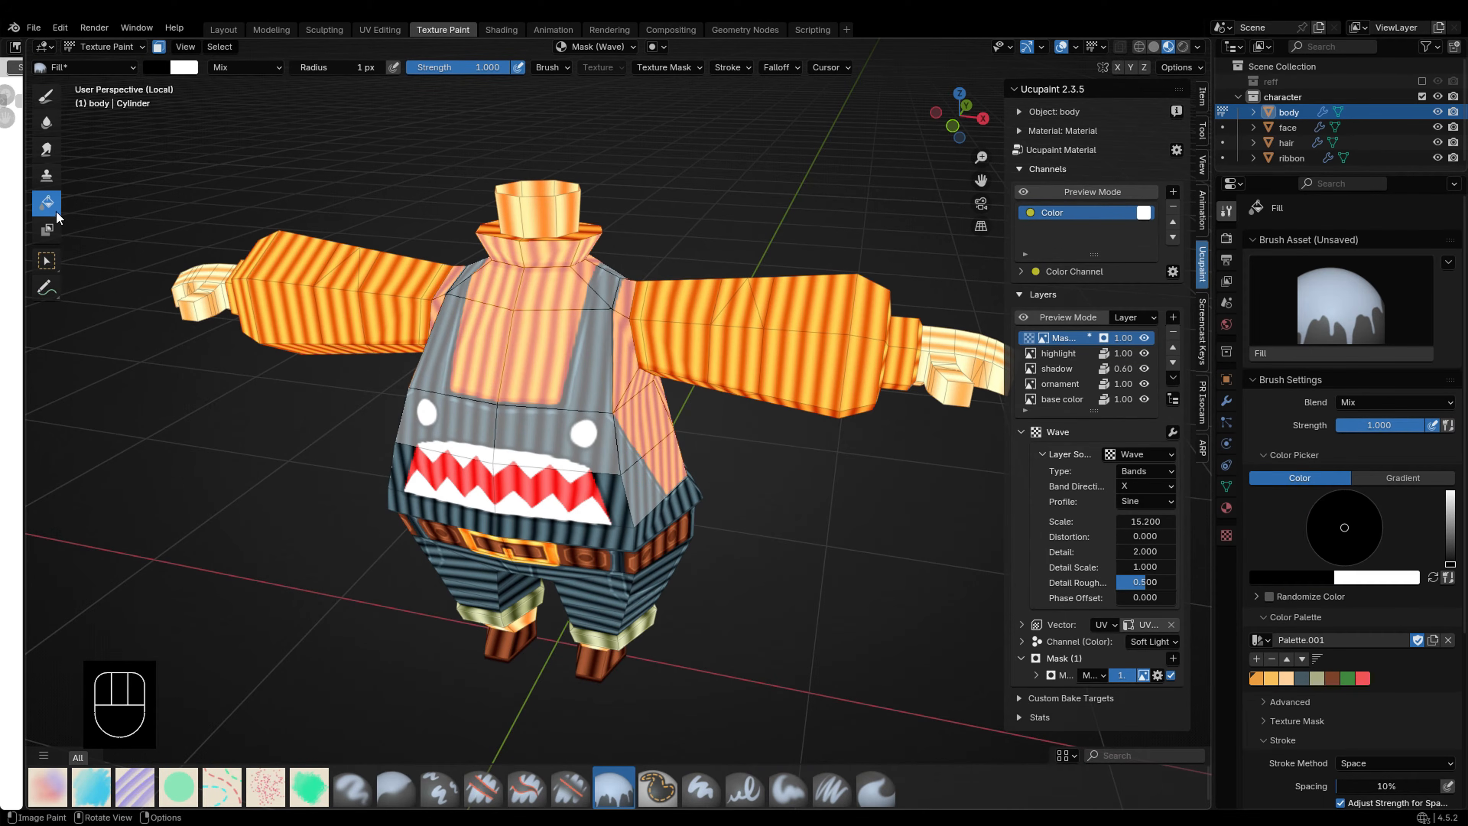
click(735, 461)
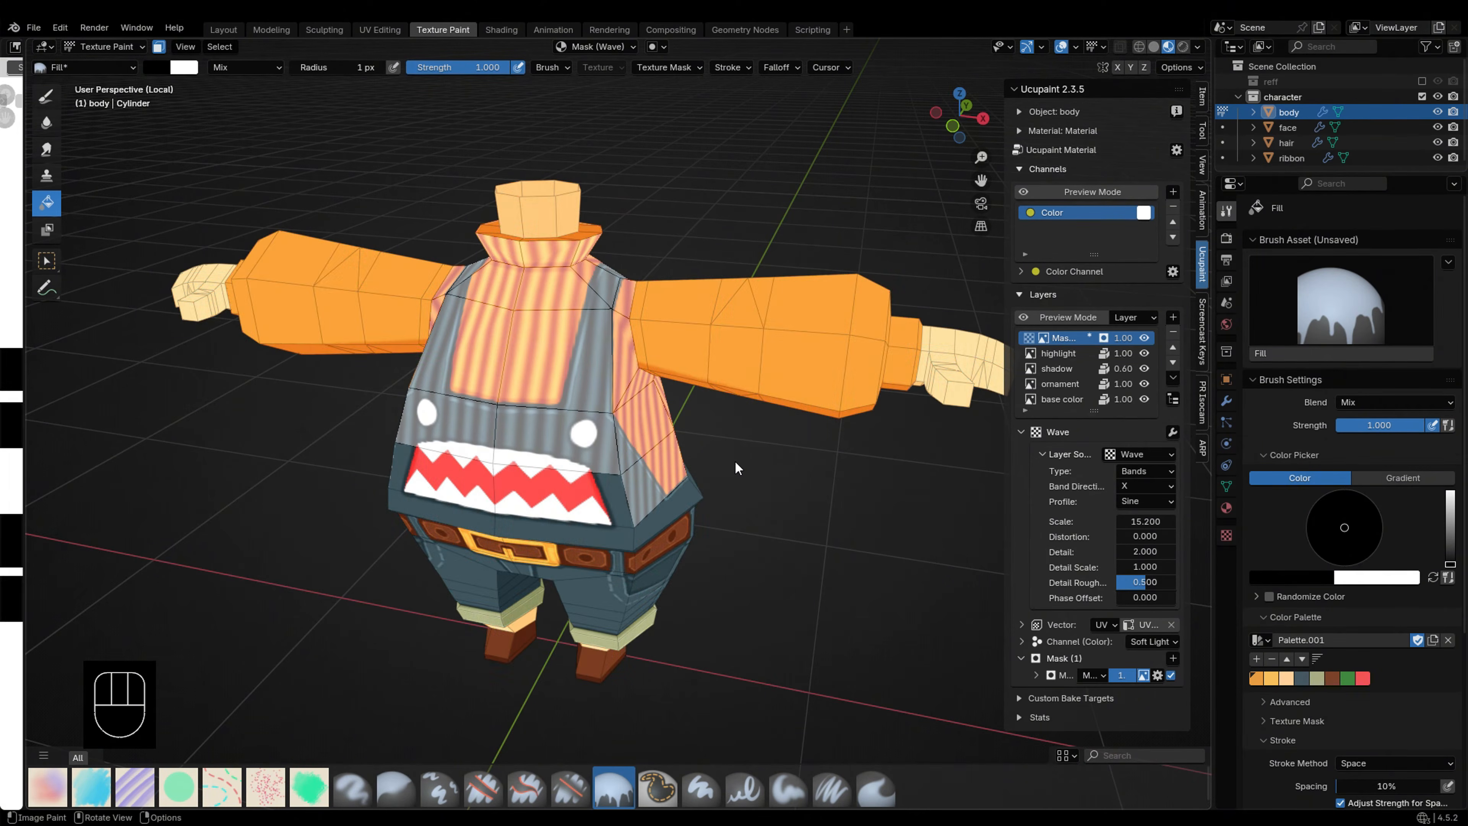
Step: Using the Paint Soft brush at 32 px with face selection masking off, paint the Wave mask black on the overalls above the mouth
middle_drag(718, 446, 724, 400)
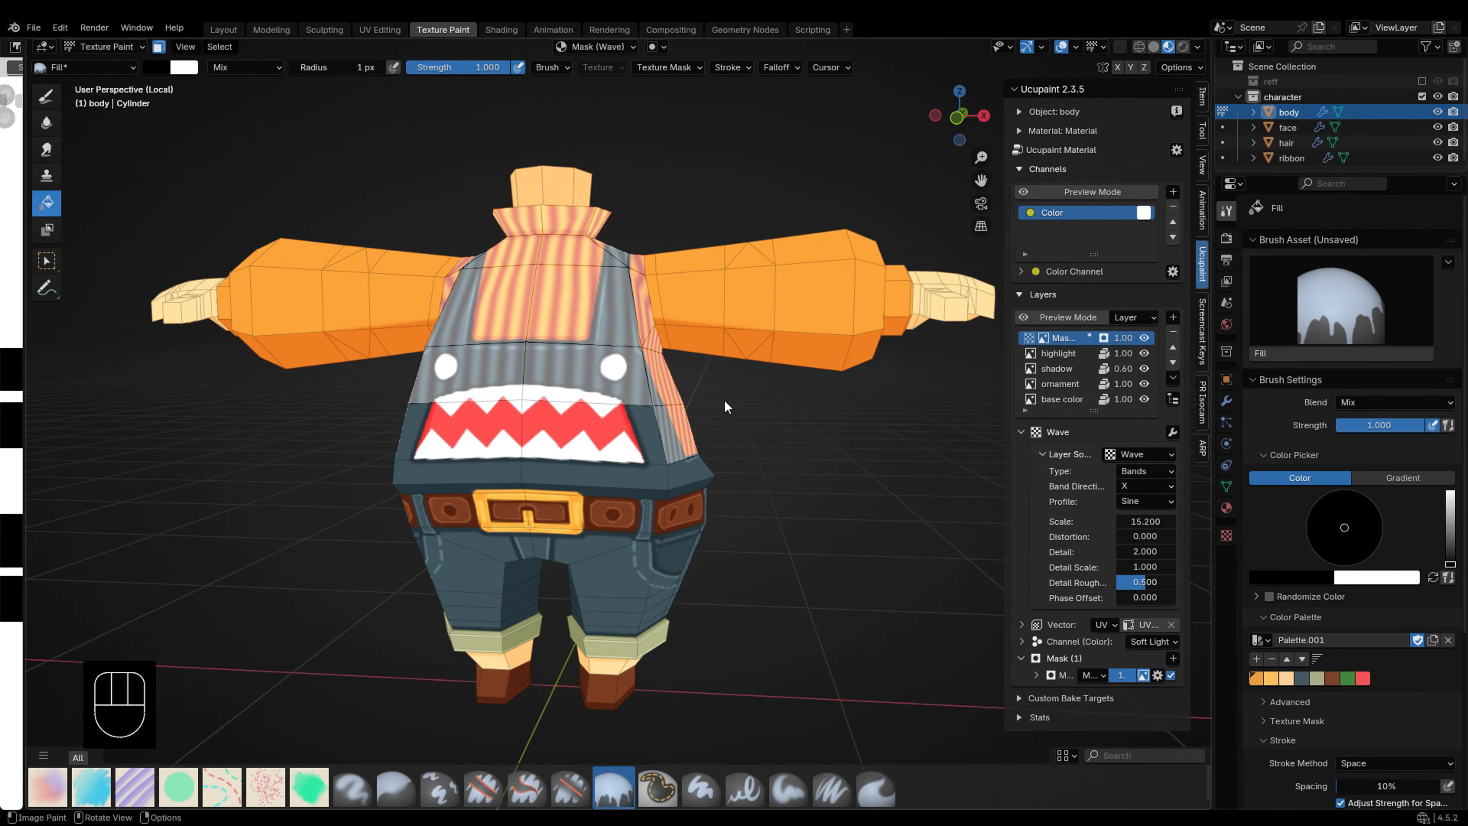
mouse_move(278, 177)
middle_down()
mouse_move(340, 262)
mouse_move(508, 243)
middle_up()
click(46, 96)
click(158, 47)
right_click(540, 246)
drag(612, 277, 611, 324)
key(grave)
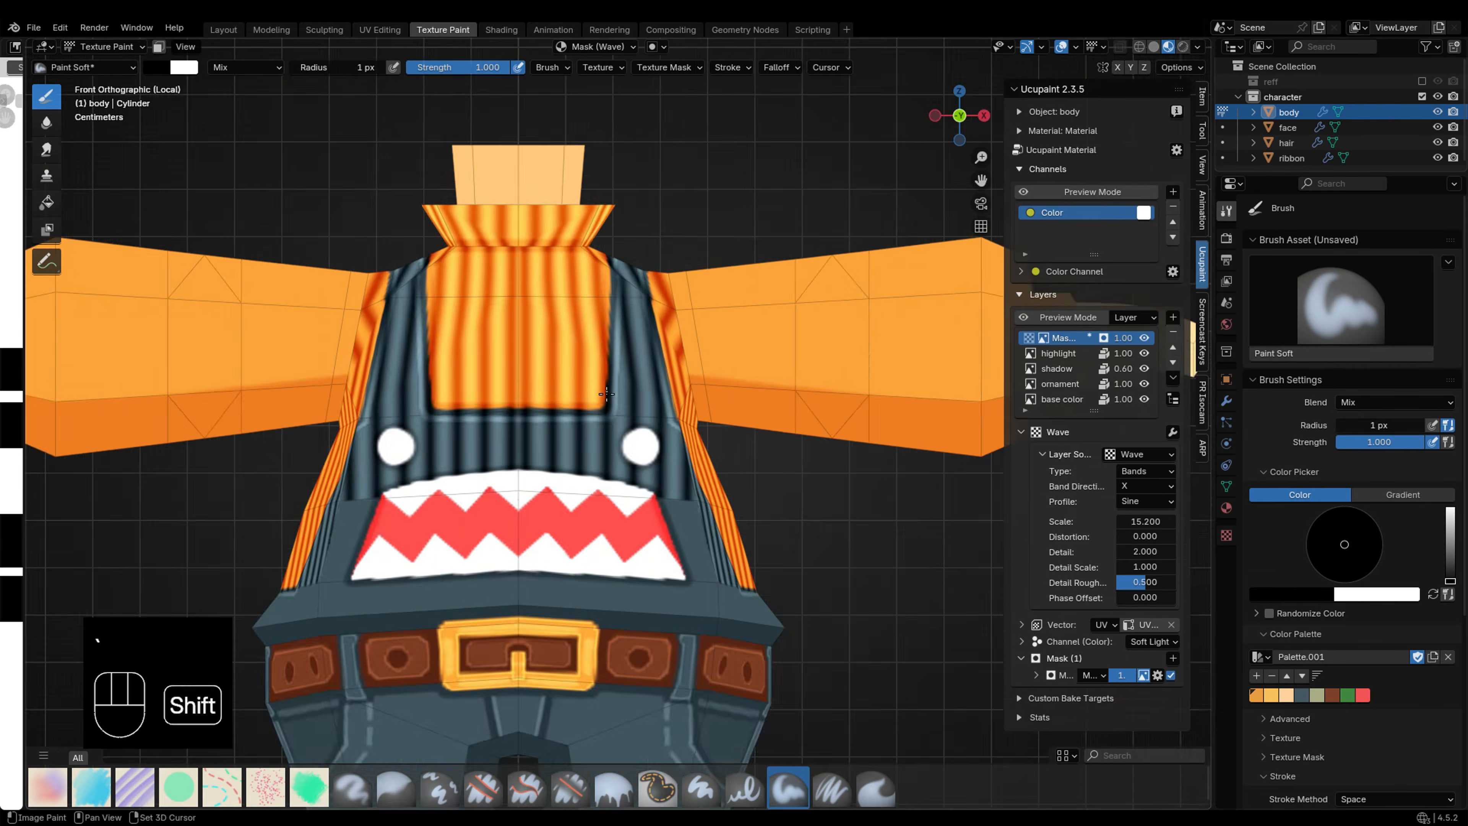
scroll(607, 394, up, 2)
key(f)
click(595, 471)
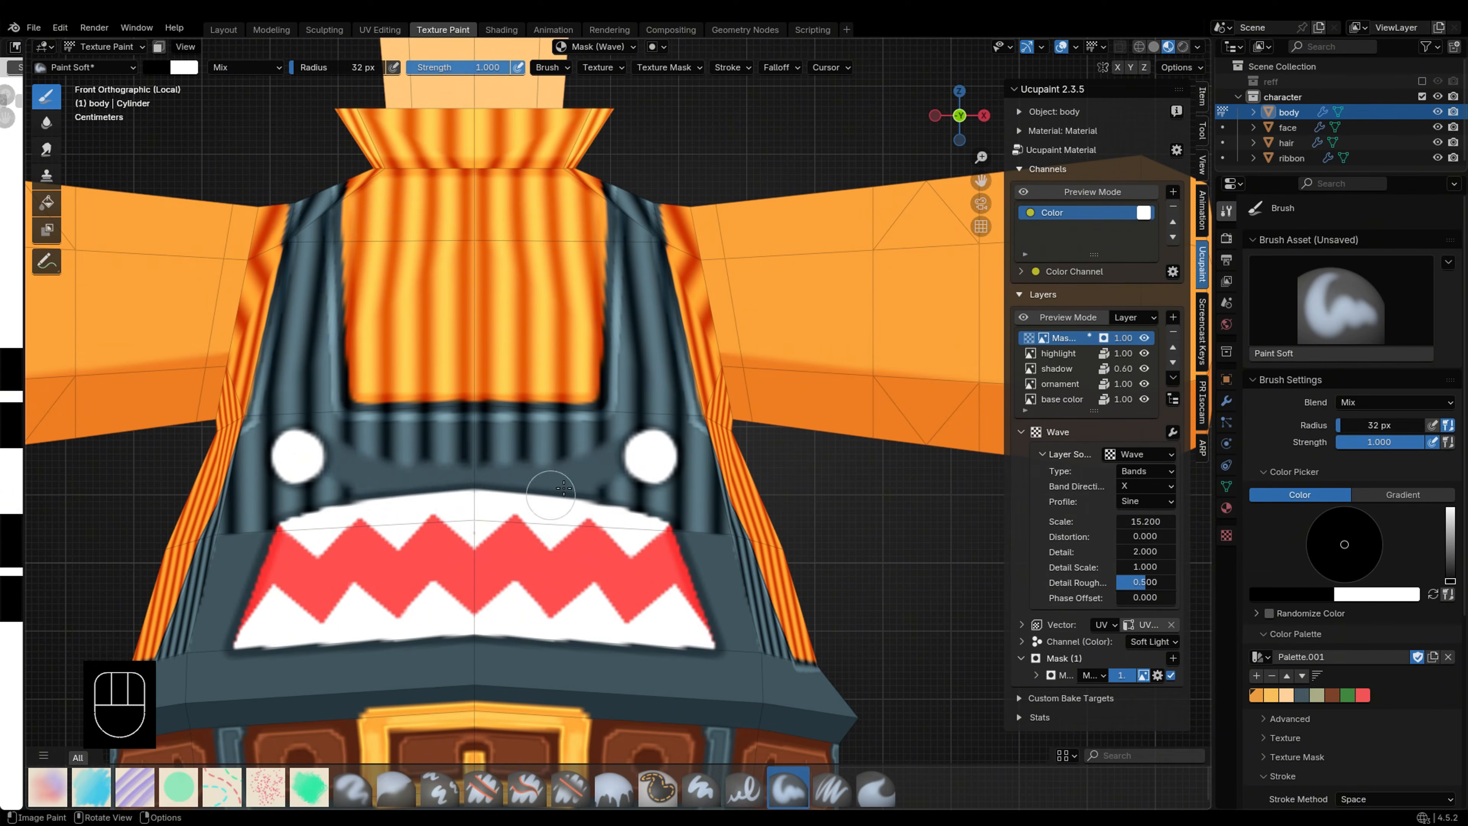
drag(646, 504, 542, 457)
Step: Set the stroke method to Line and mask out the stripes between the eyes, undoing the last stray stroke
scroll(1370, 604, down, 9)
click(1404, 543)
click(1393, 631)
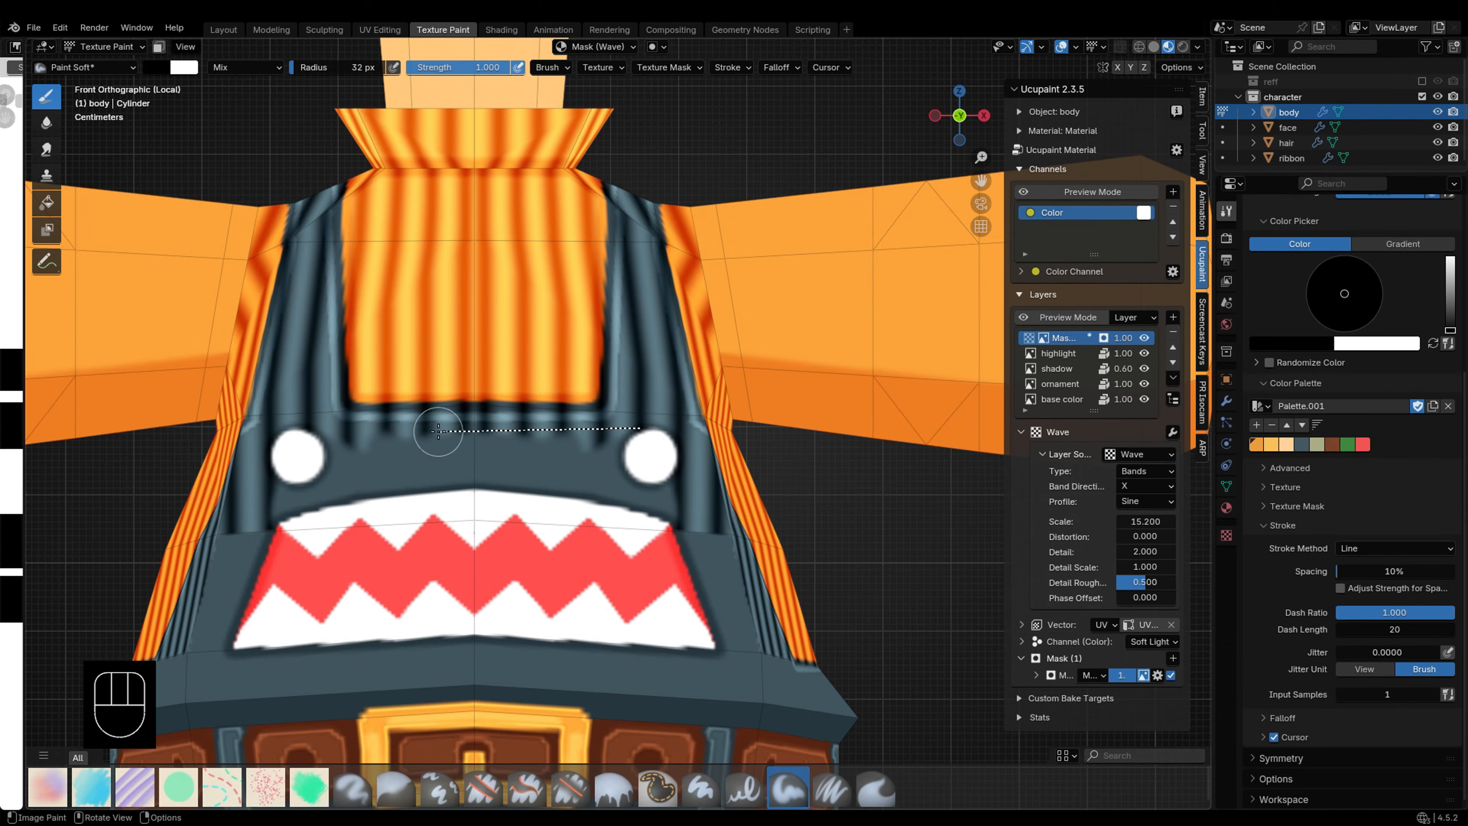
drag(440, 431, 626, 430)
drag(470, 417, 462, 417)
key(ctrl+z)
Step: With a 23 px brush radius, paint black mask lines along the overalls just below the bib opening and up the strap beside it
key(g)
key(f)
click(614, 419)
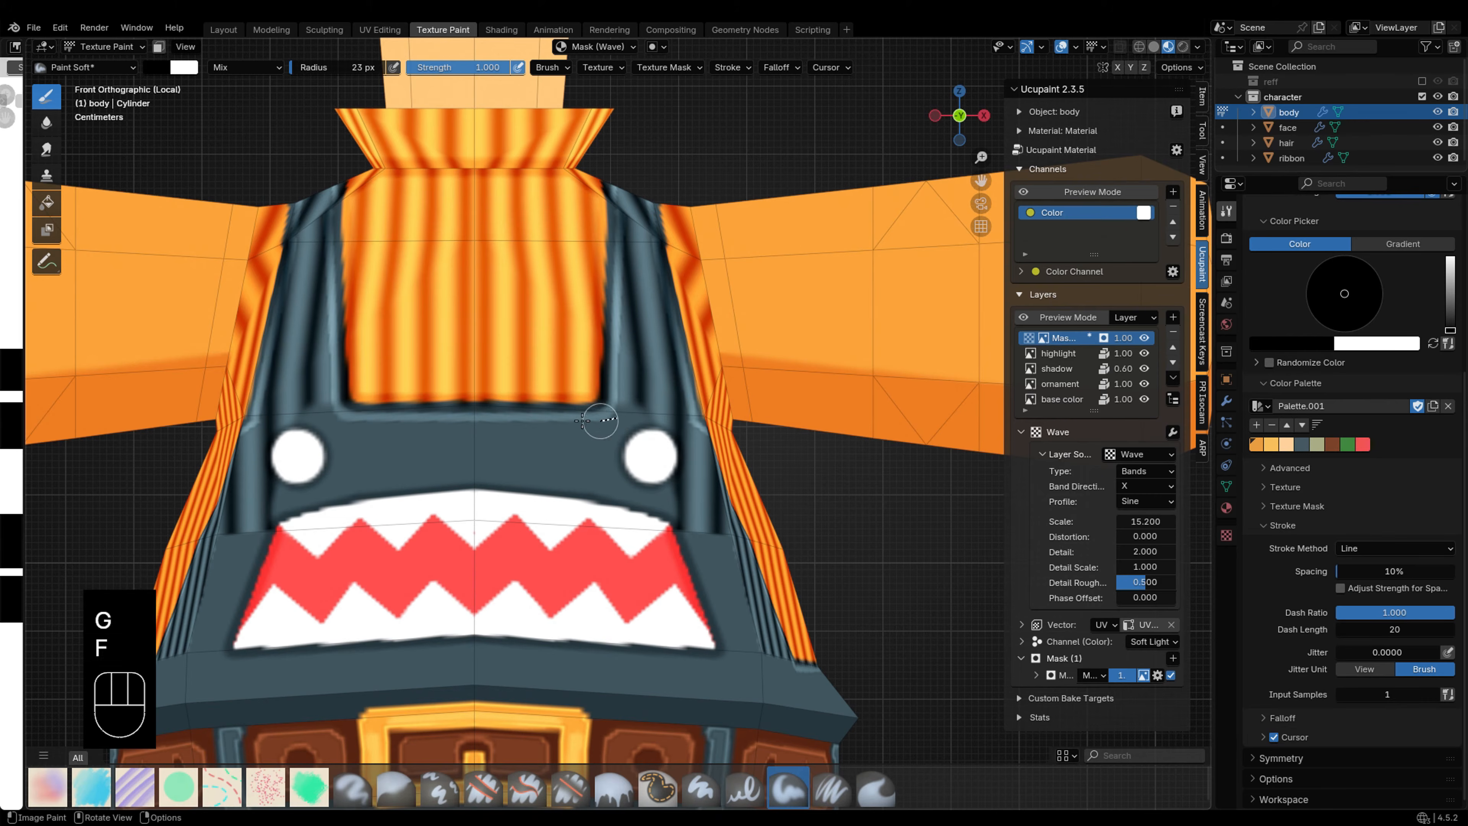
drag(621, 414, 477, 419)
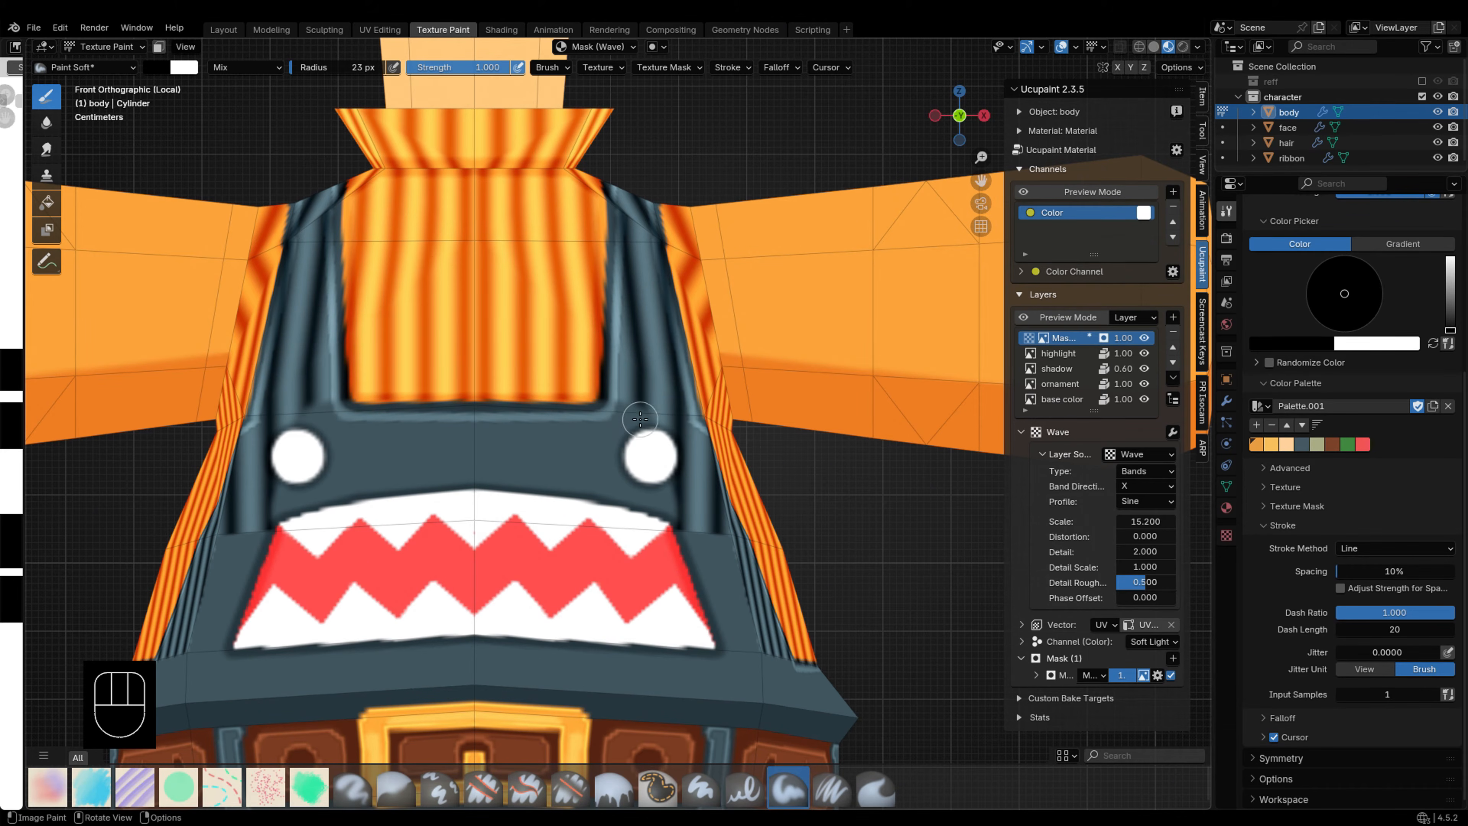
drag(641, 419, 636, 224)
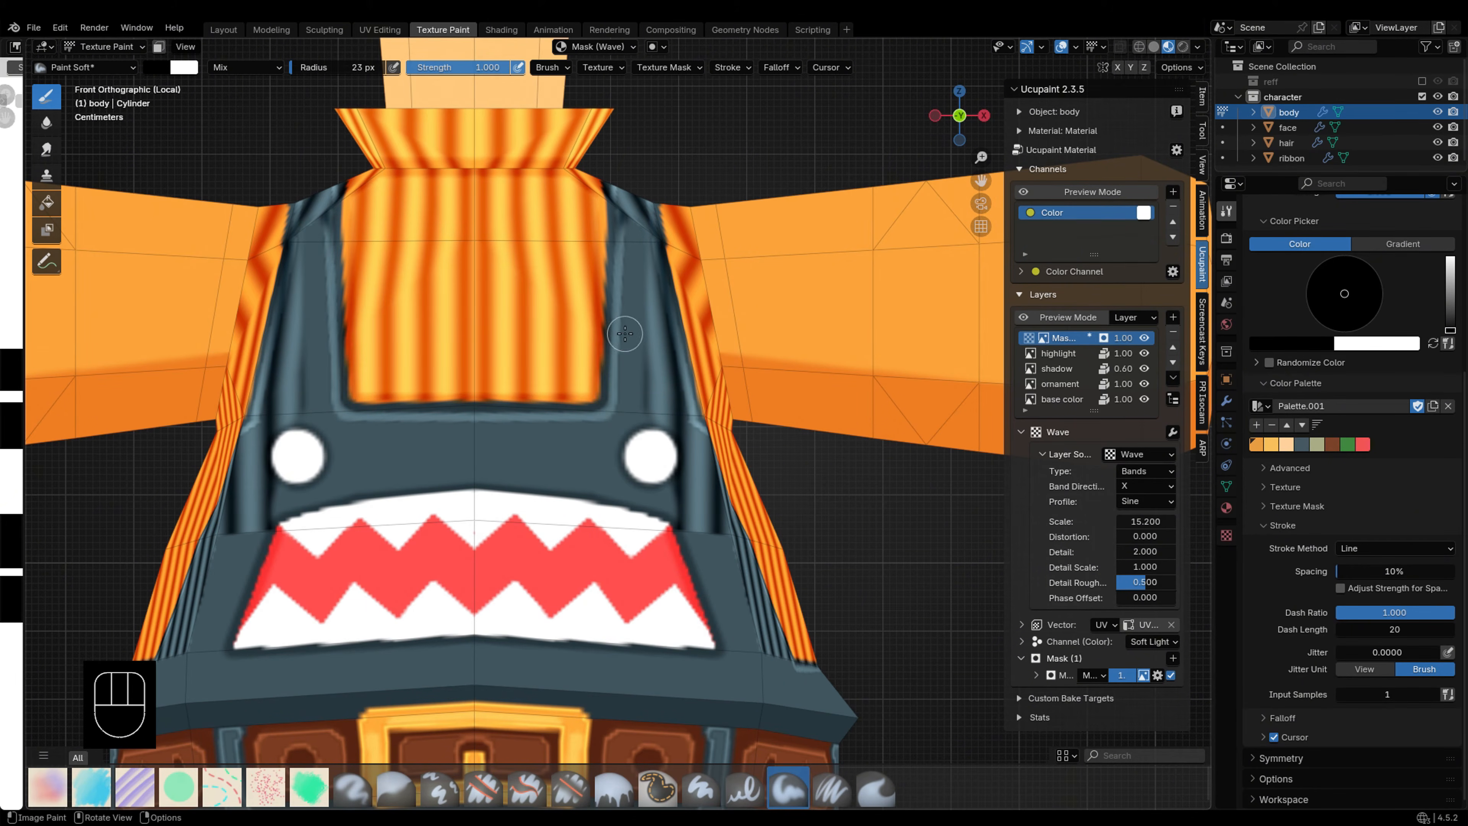
Step: Mask out the stripes along the overalls' side edges under the arm with a 13 px brush radius
middle_drag(625, 333, 458, 673)
key(f)
click(675, 688)
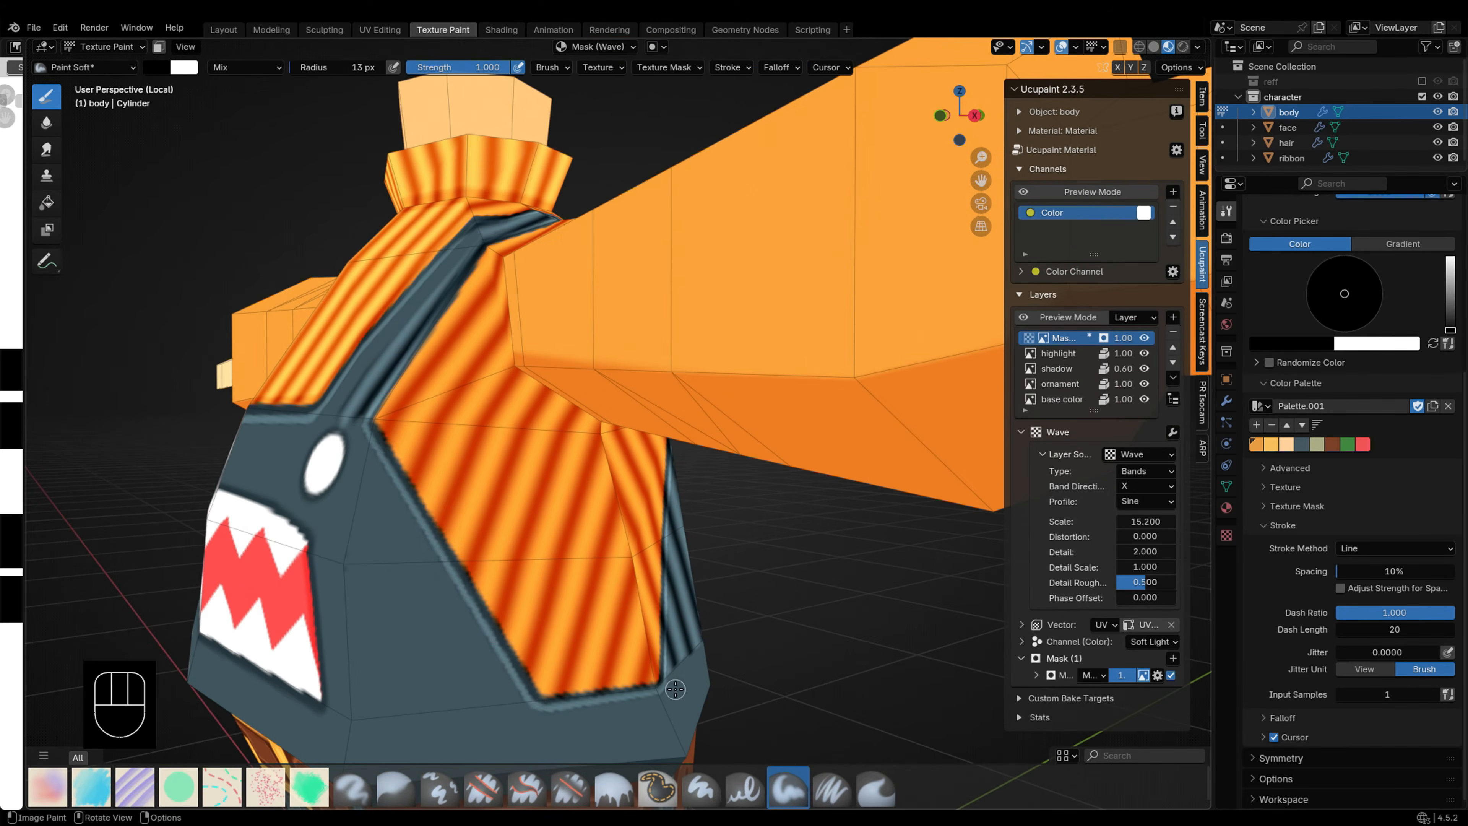
Step: Mask out the stripes on the shoulder straps with a 30 px radius and on the overalls' side panel with a 37 px radius
mouse_move(462, 324)
middle_down()
mouse_move(572, 339)
mouse_move(511, 459)
mouse_move(616, 459)
middle_up()
key(f)
key(f)
click(521, 461)
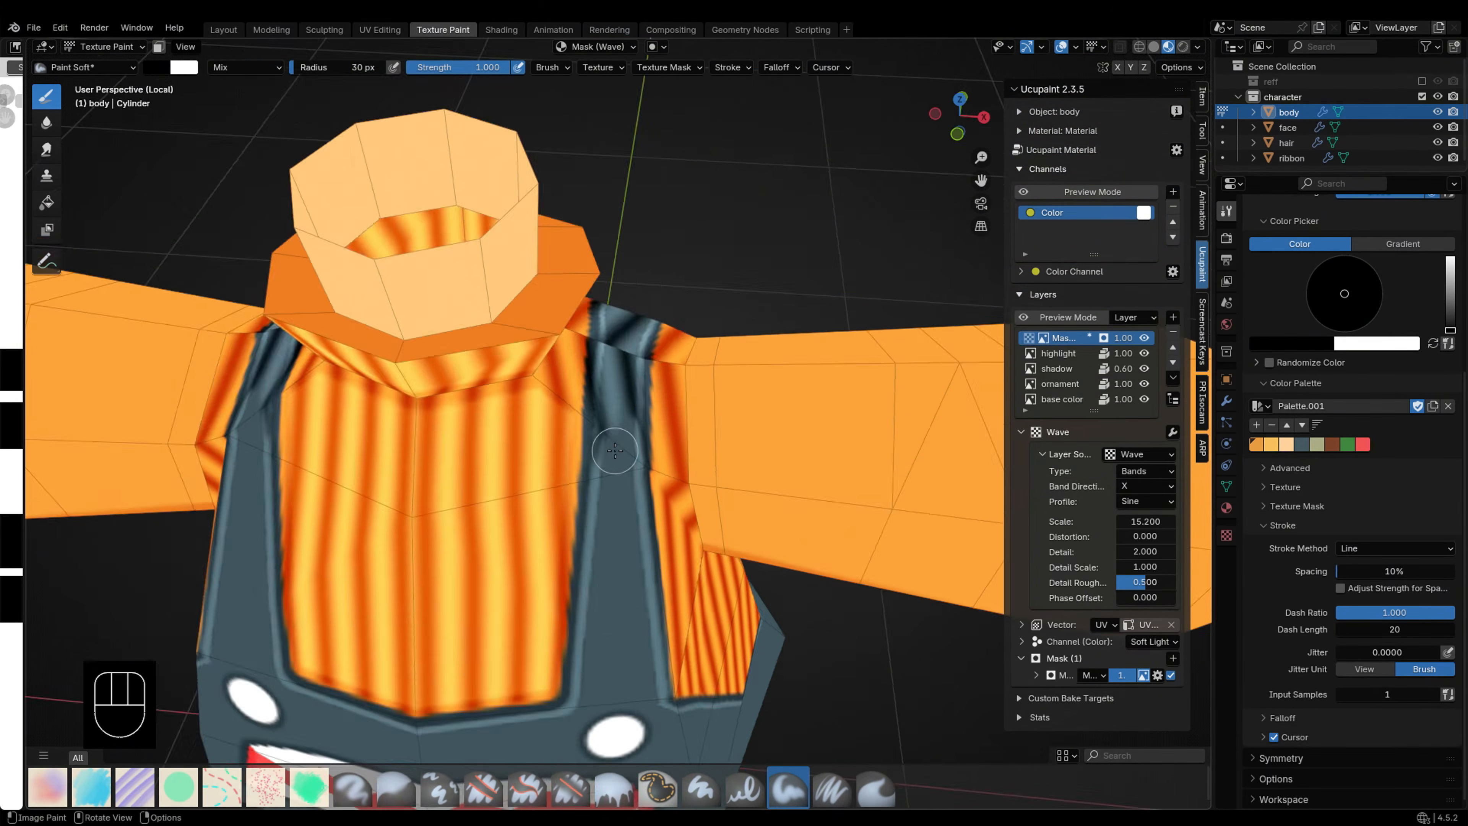
scroll(515, 458, up, 3)
key(f)
mouse_move(514, 460)
middle_down()
mouse_move(539, 418)
mouse_move(532, 434)
middle_up()
drag(532, 434, 485, 616)
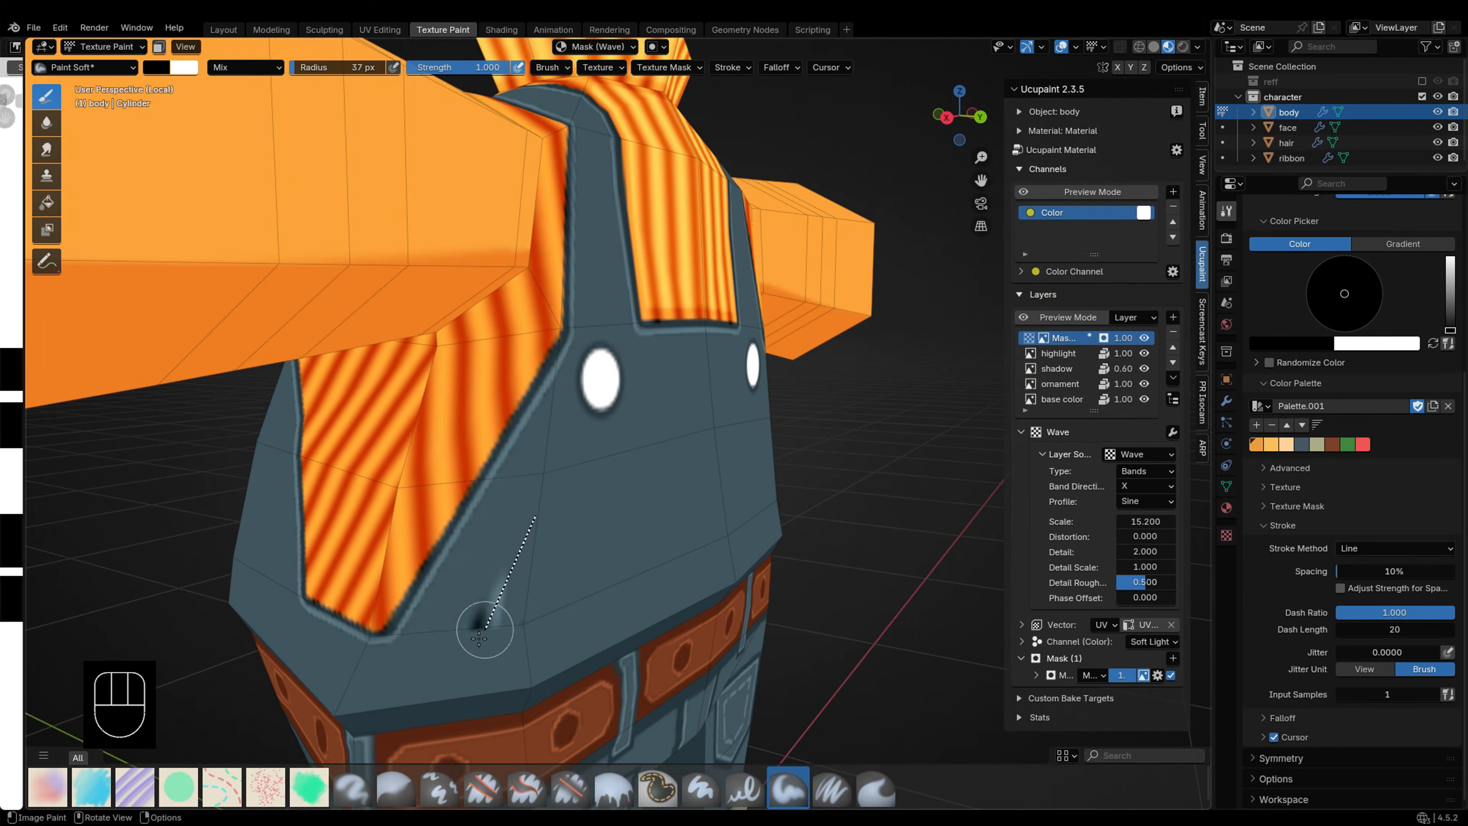
Step: Set the brush radius to 12 px, touch up the mask on the overalls' side and check the result around the body
key(f)
click(480, 617)
middle_drag(485, 616, 668, 504)
scroll(669, 503, up, 2)
middle_drag(507, 492, 567, 502)
scroll(567, 502, down, 3)
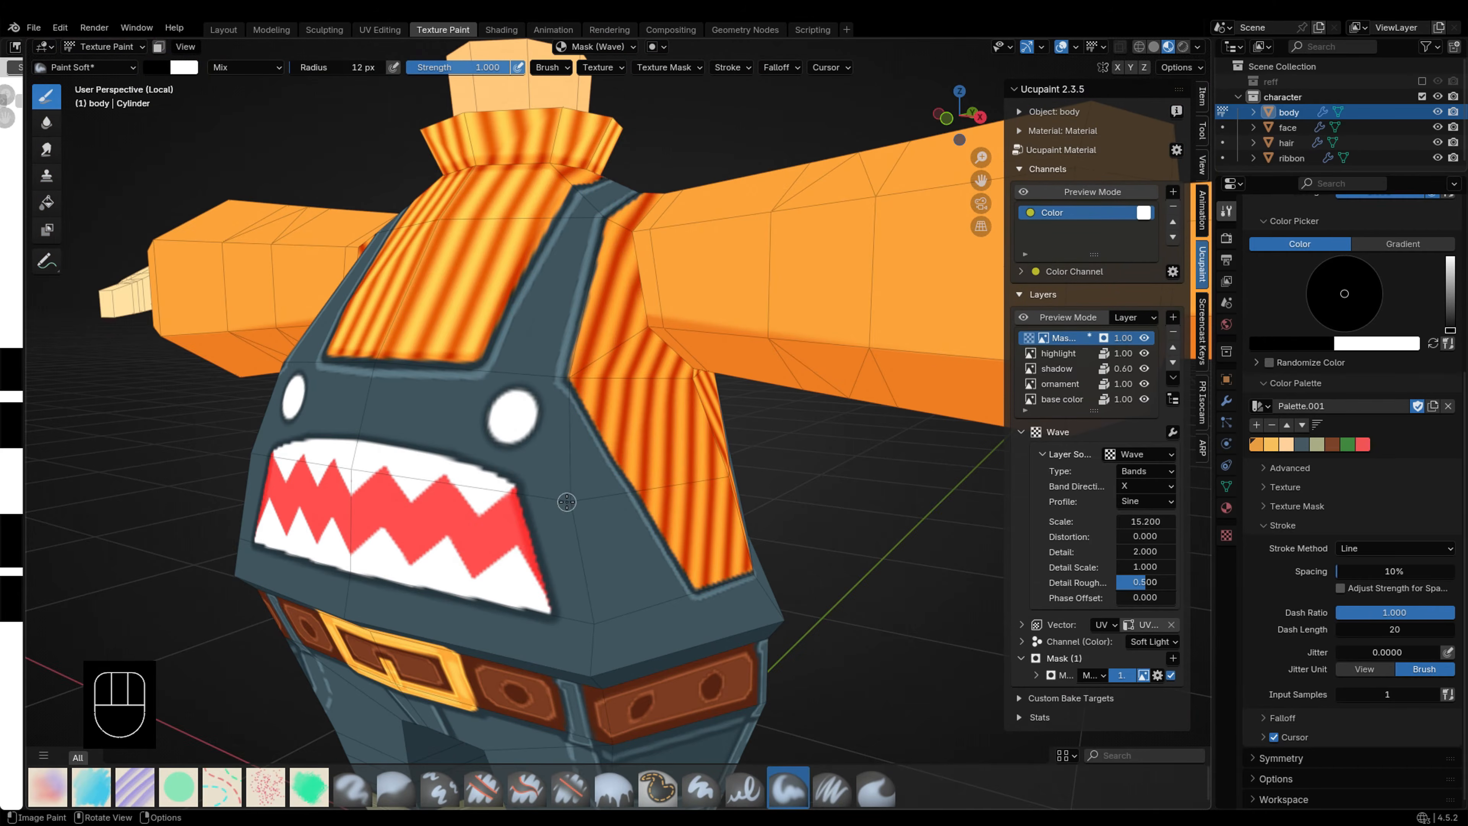
Step: Set the Wave layer's opacity to 0.75 and check the softened stripes from the front
click(1123, 354)
drag(1123, 338, 1078, 337)
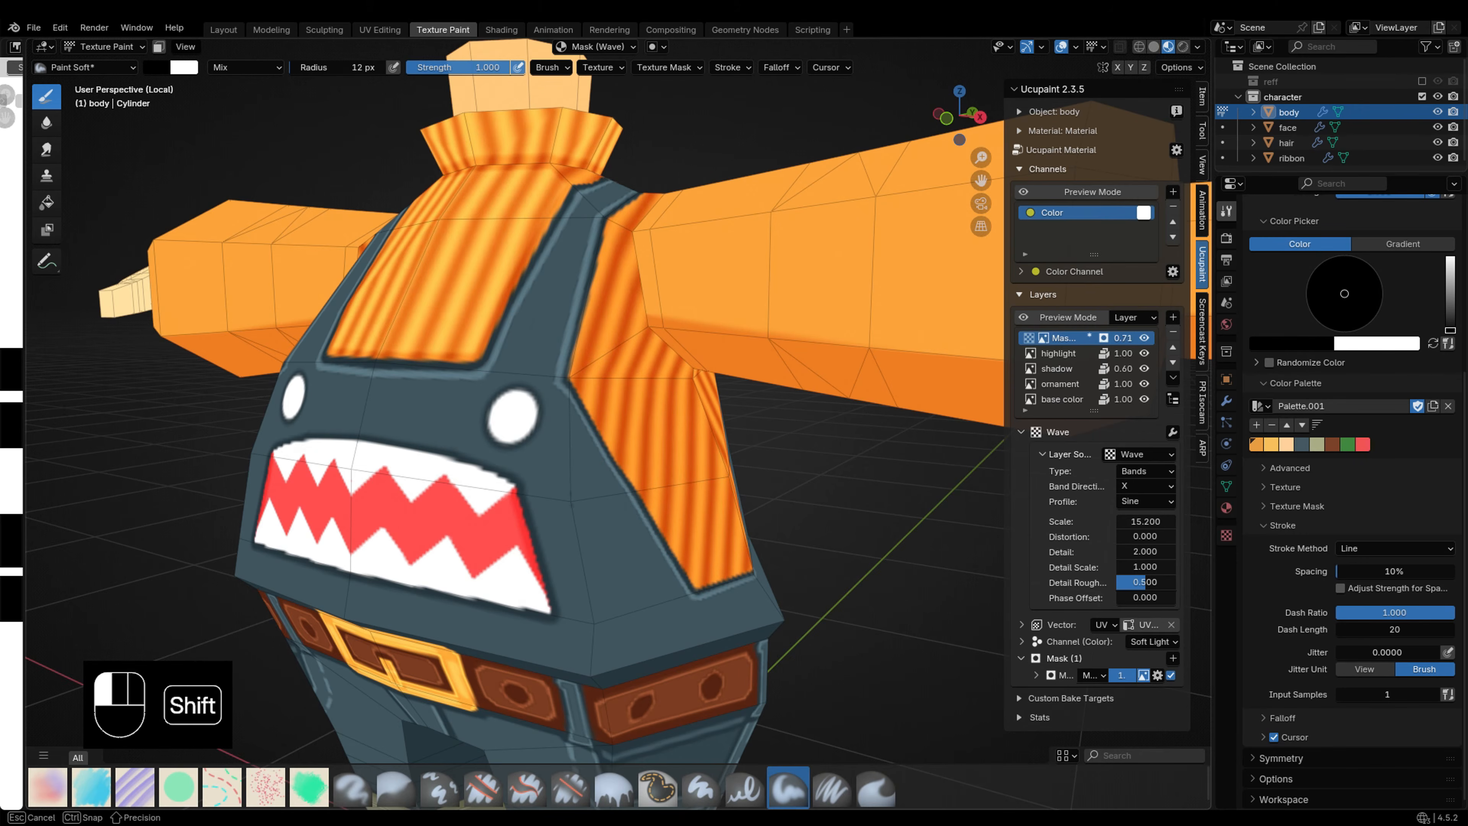
scroll(694, 509, down, 3)
middle_drag(694, 509, 784, 544)
key(grave)
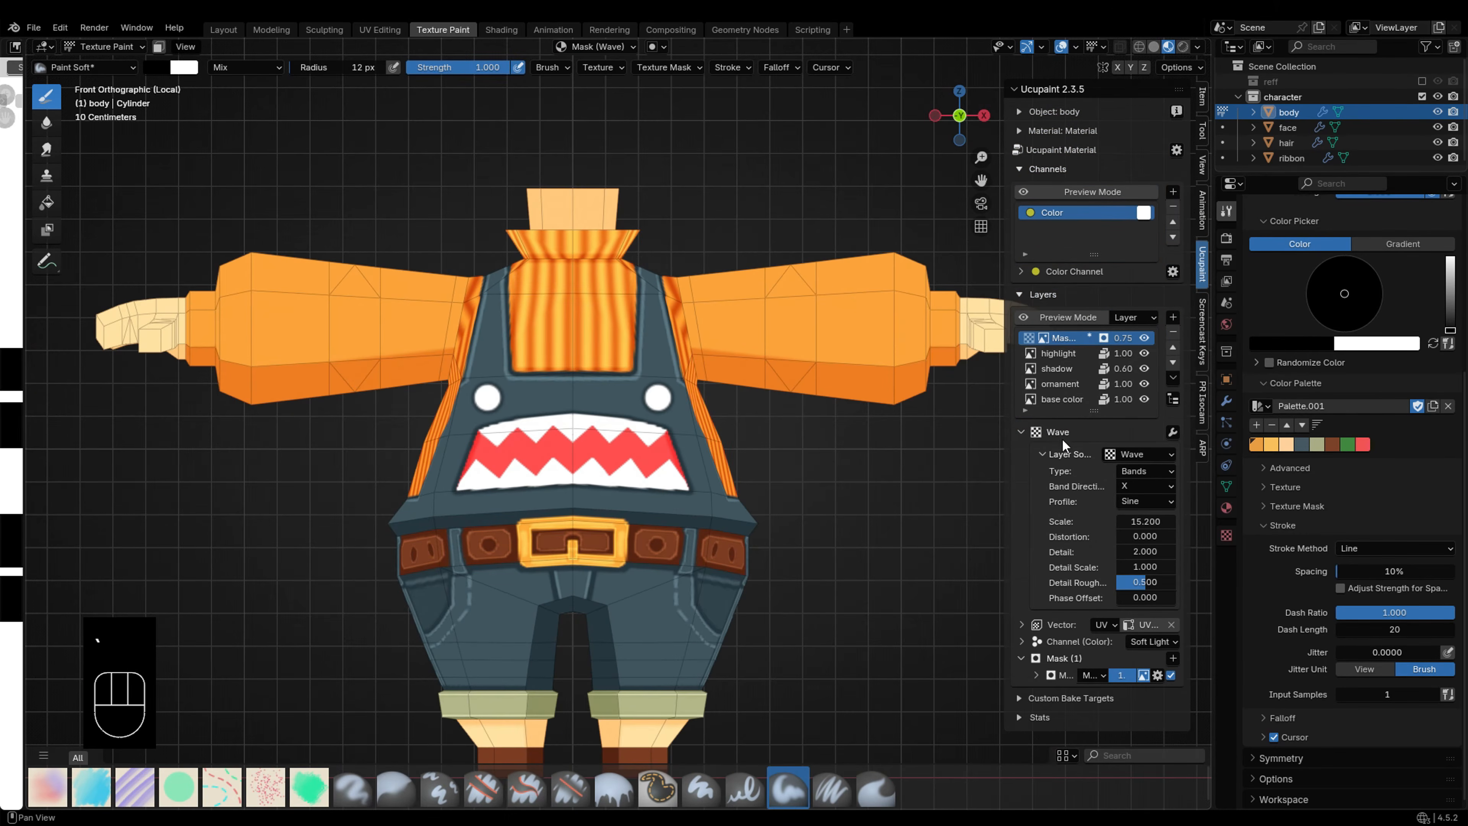
Step: Add a generated Wave mask to the Wave layer using UVMap coordinates and Multiply blending
click(1174, 658)
click(994, 548)
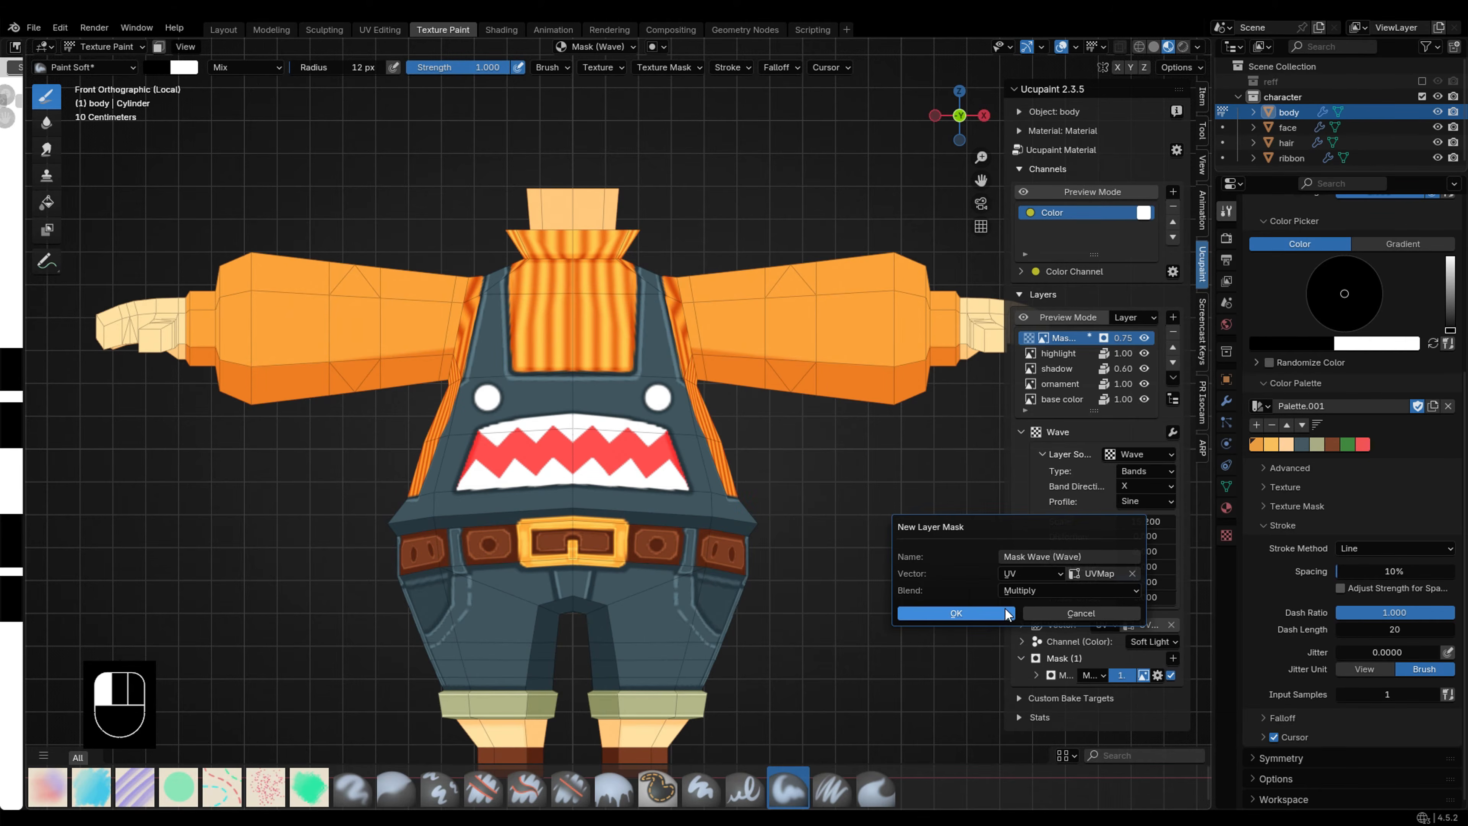
Step: Add a UV-mapped Wave mask with Multiply blending, setting the mask's scale to 30 and the wave layer's scale to 20.23
click(1005, 611)
scroll(1124, 617, down, 8)
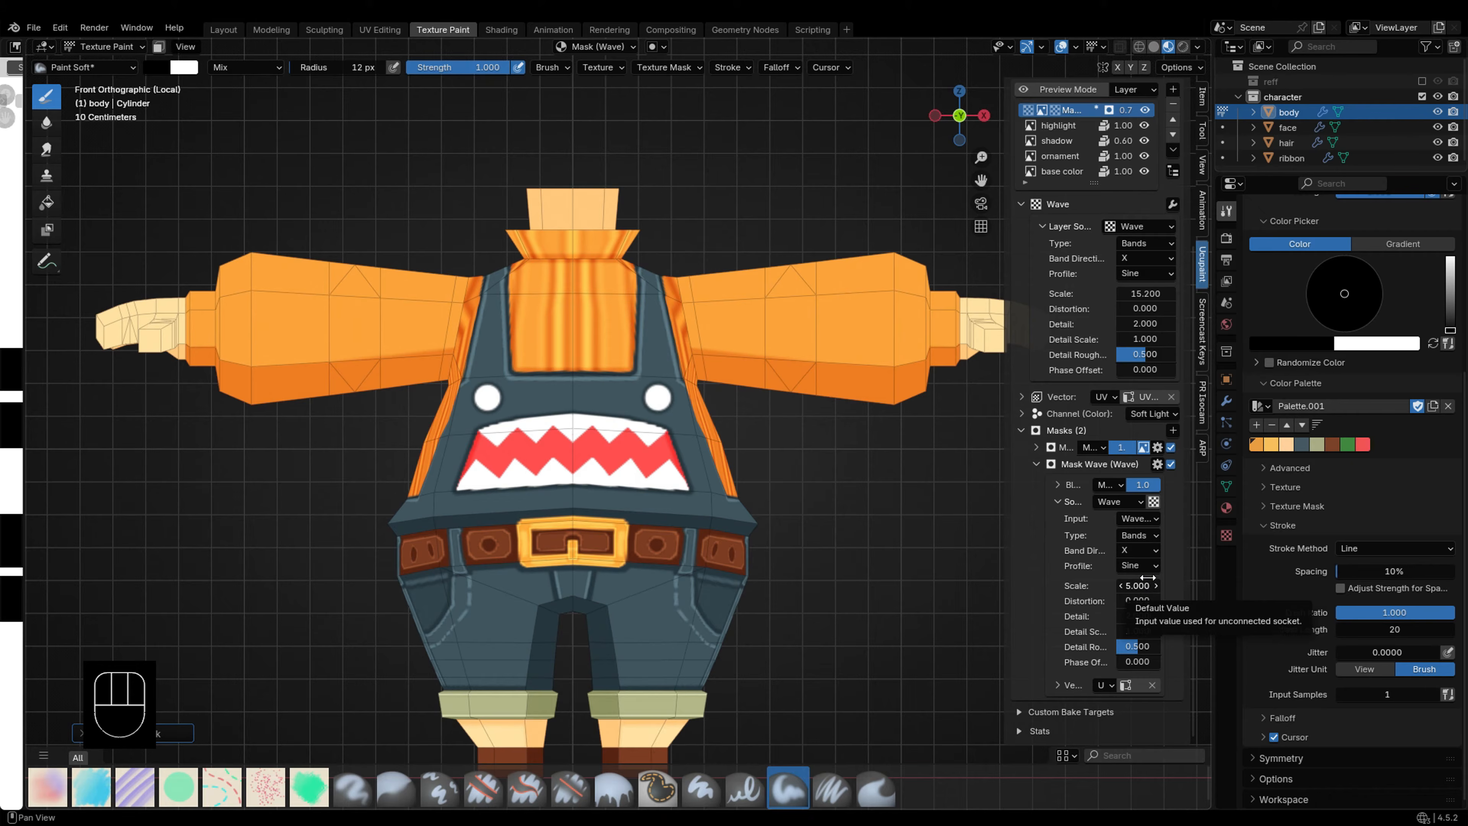
drag(1147, 585, 1186, 585)
shift+drag(1133, 293, 1142, 293)
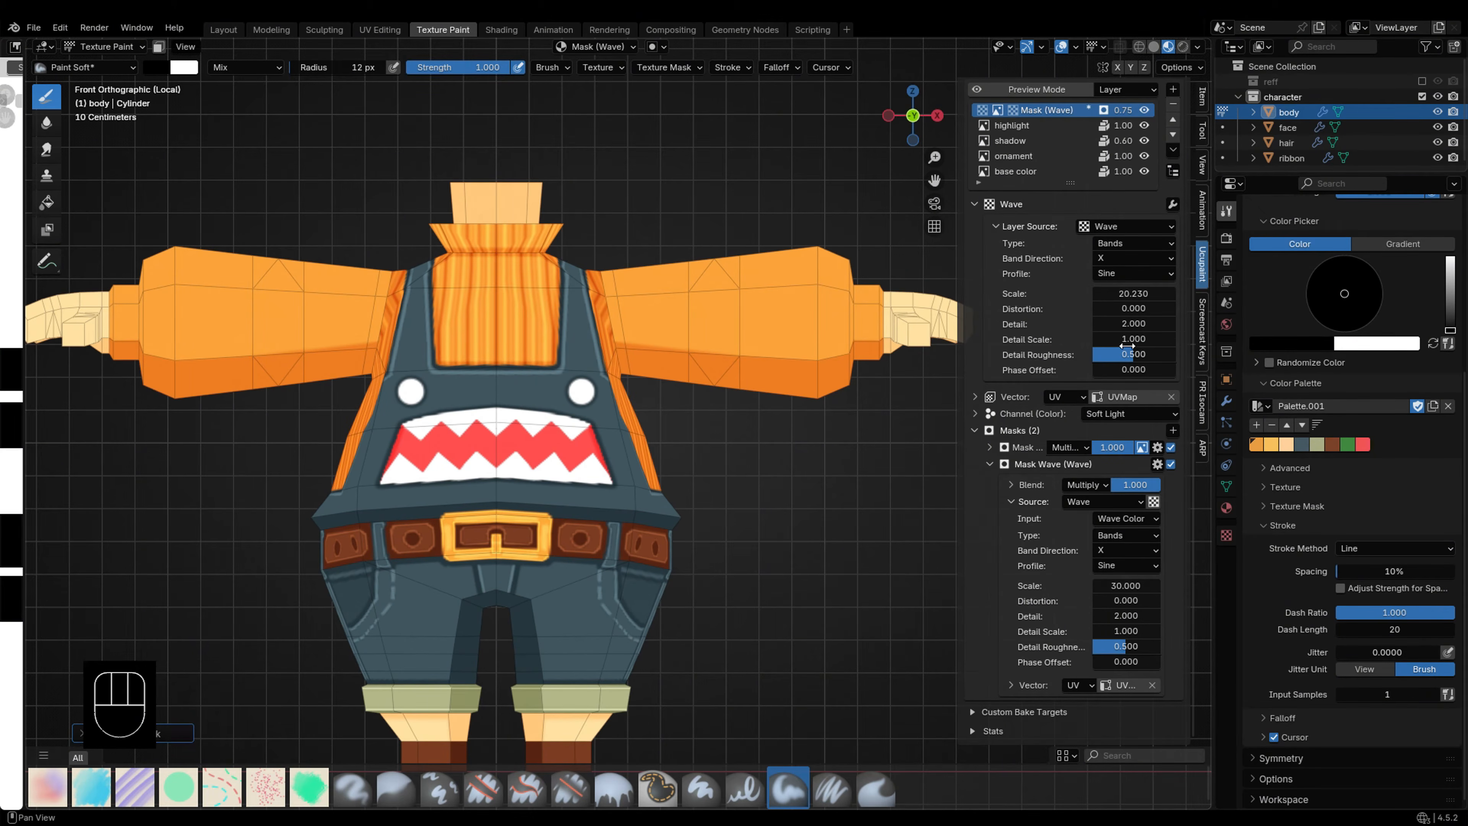
scroll(1062, 215, up, 2)
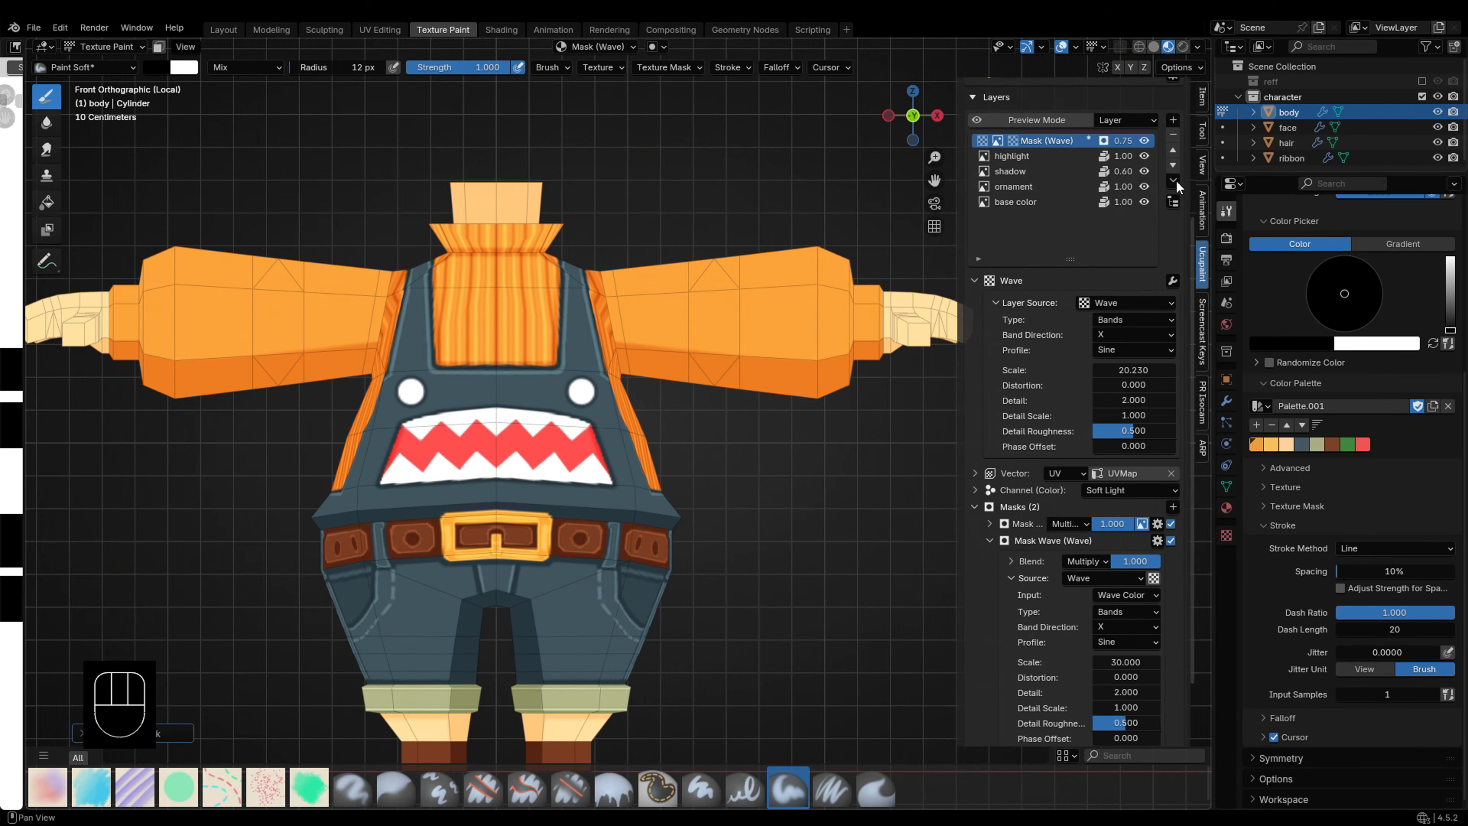
Step: Duplicate the masked Wave layer and hide the original Wave layer
click(1173, 180)
click(941, 265)
click(936, 267)
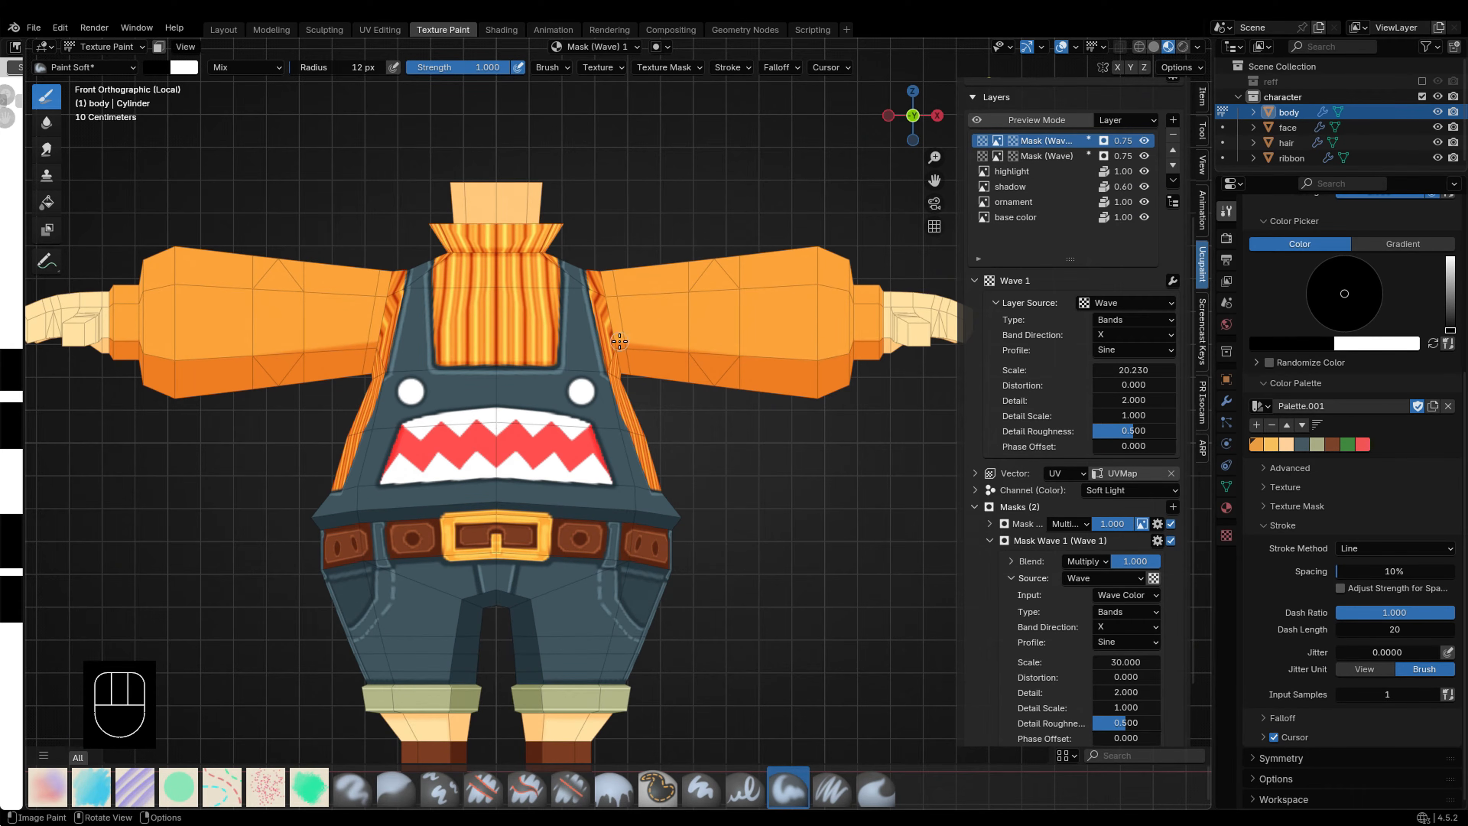
click(1143, 156)
Step: Select only the linked sleeve and cuff faces of the body mesh and return to texture painting
key(Tab)
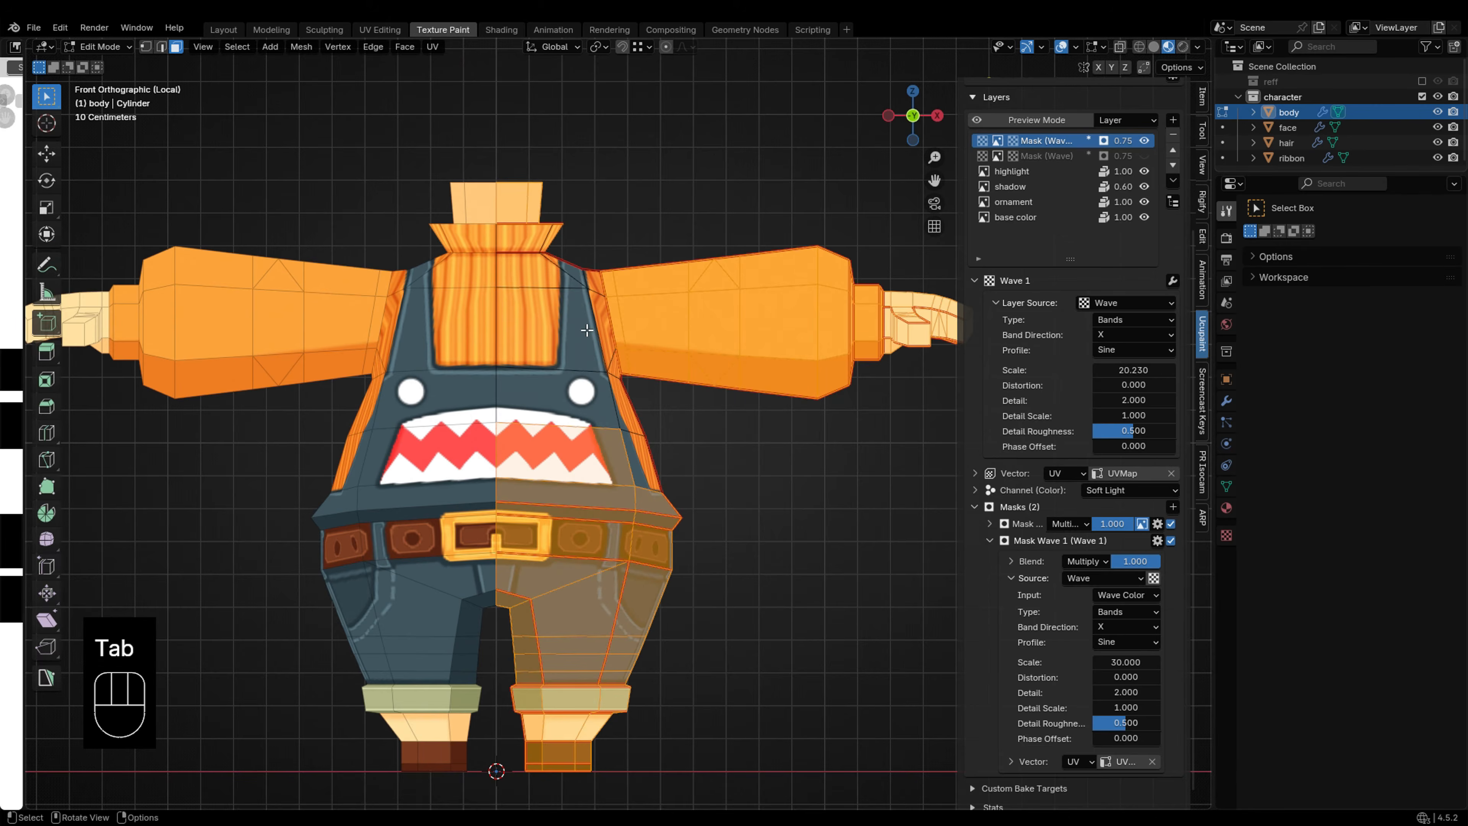
click(719, 319)
key(l)
middle_drag(723, 336, 619, 394)
key(l)
key(l)
key(l)
mouse_move(771, 389)
middle_down()
mouse_move(661, 464)
mouse_move(558, 448)
mouse_move(607, 434)
middle_up()
key(l)
key(l)
key(l)
key(z)
mouse_move(636, 428)
middle_down()
mouse_move(668, 416)
mouse_move(767, 482)
mouse_move(752, 498)
middle_up()
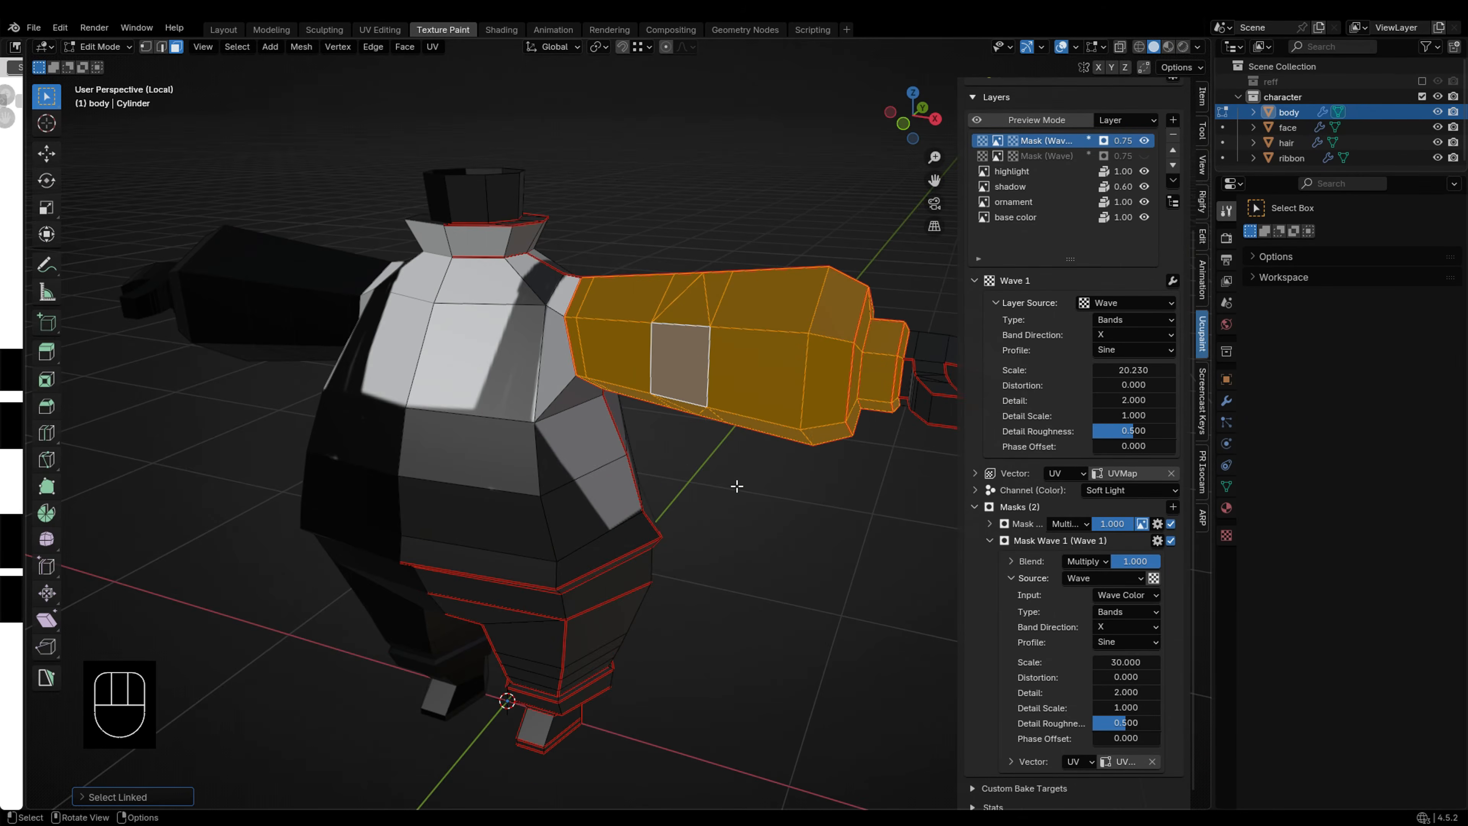
key(z)
key(Tab)
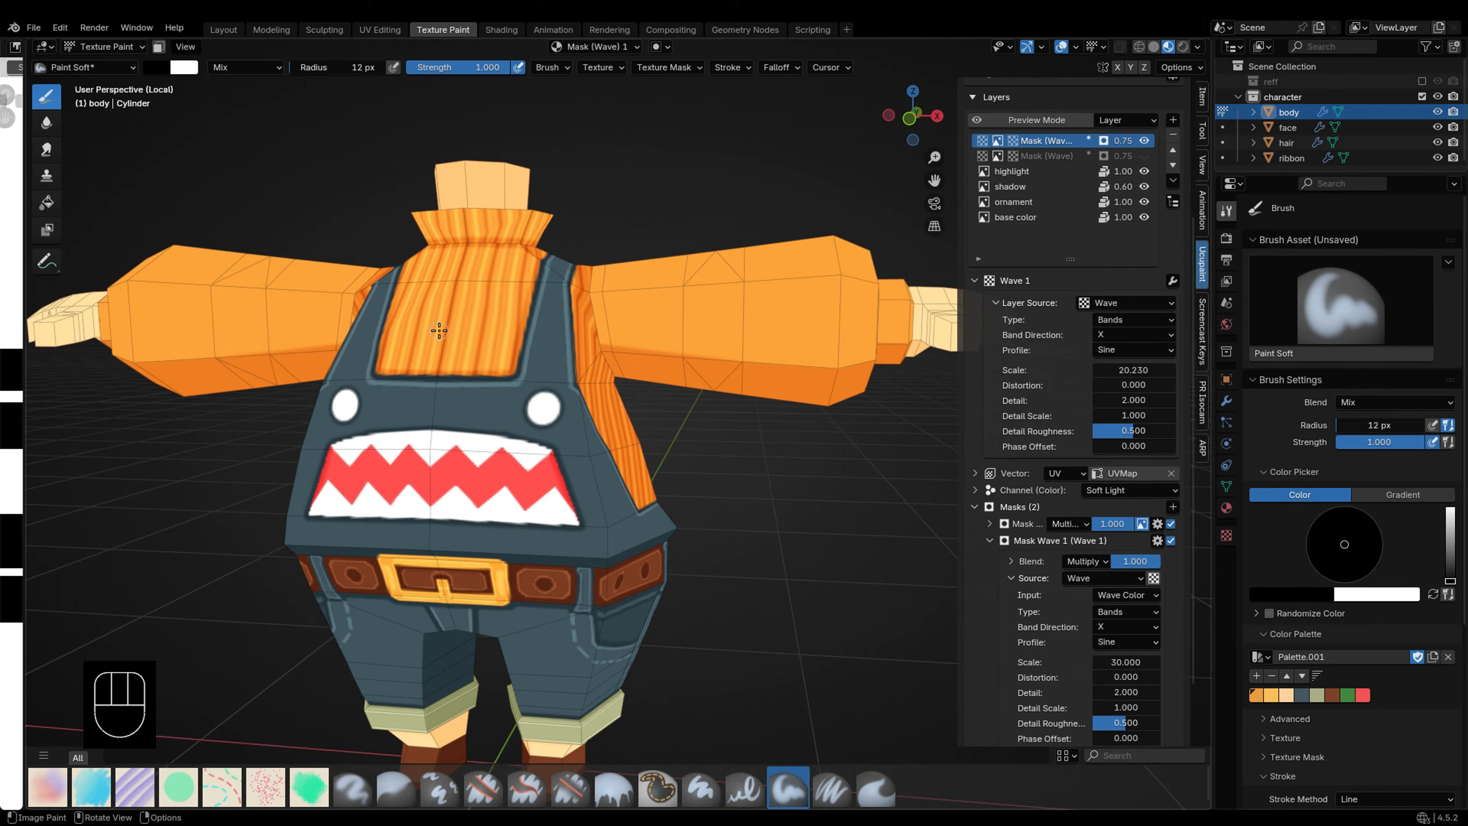
Step: Restrict painting to the selected faces and fill the sleeves with white in the duplicated layer's mask using the Fill tool
click(159, 46)
click(47, 202)
key(x)
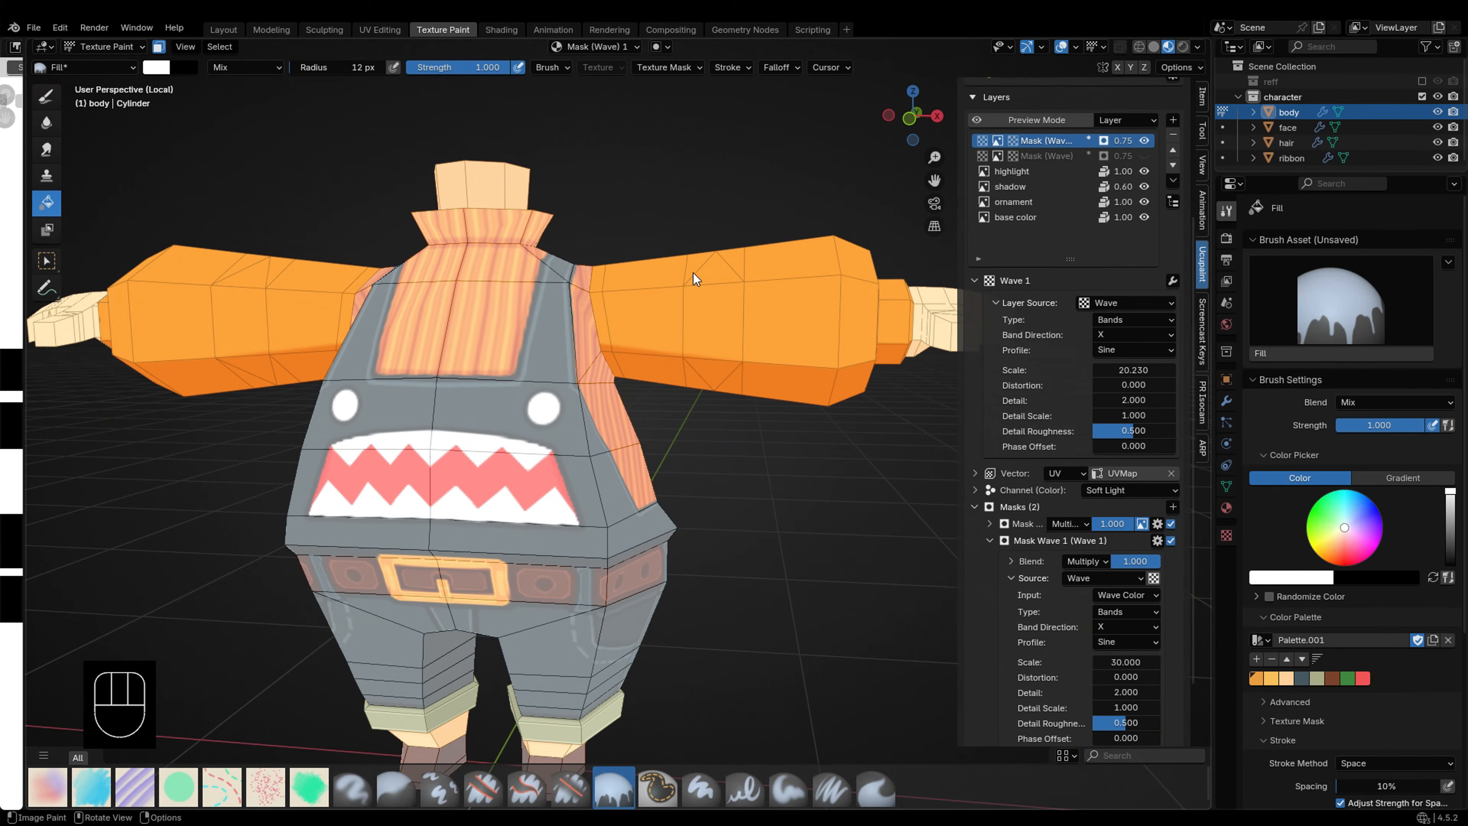
Step: Change the wave type to Rings for both the duplicated layer and its wave mask
click(1134, 319)
click(1113, 376)
click(1127, 611)
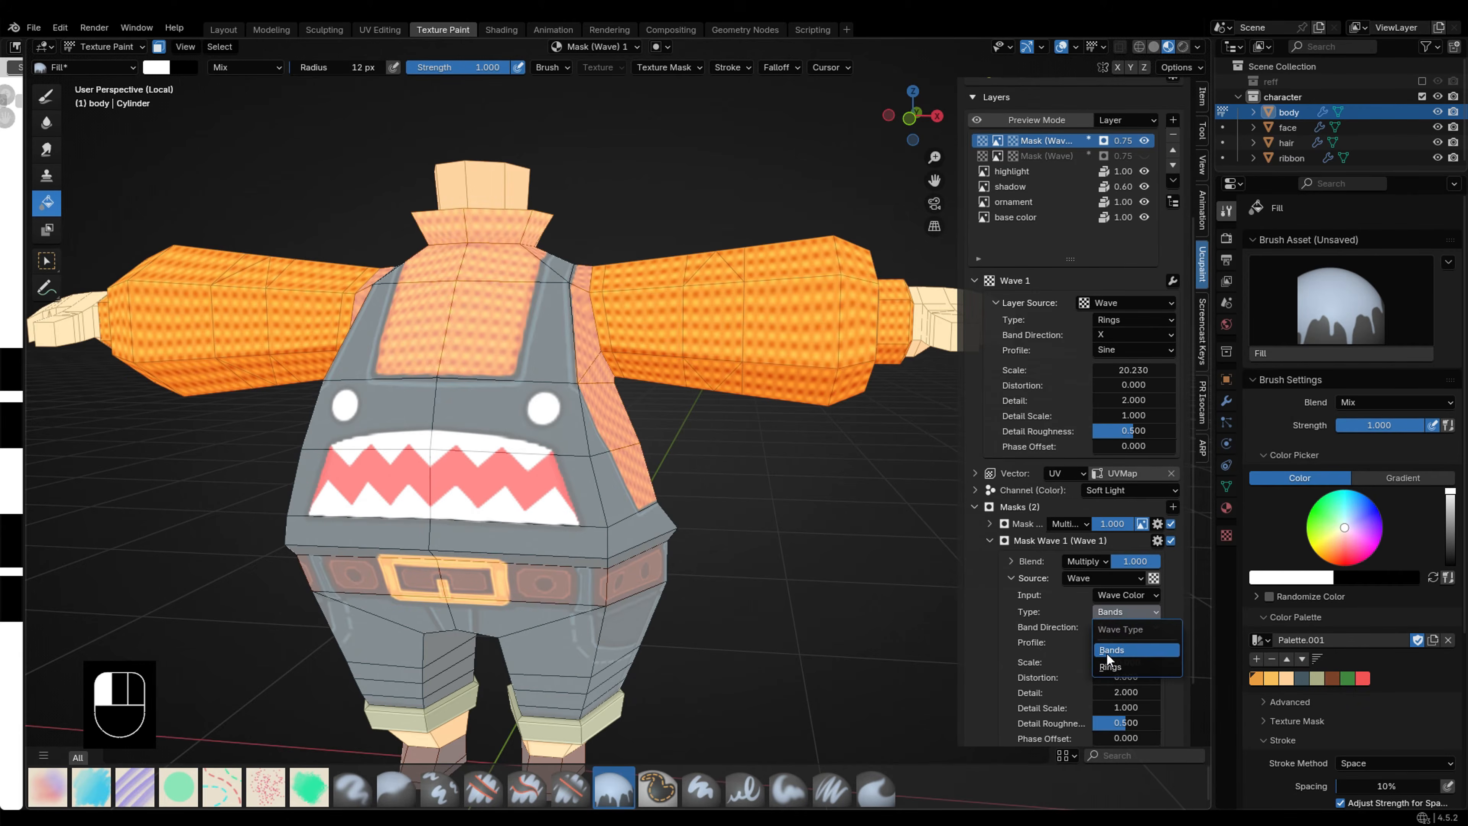
click(1110, 665)
Step: Invert the face selection and fill the rest of the body with black in the Rings layer's mask
scroll(1115, 647, up, 1)
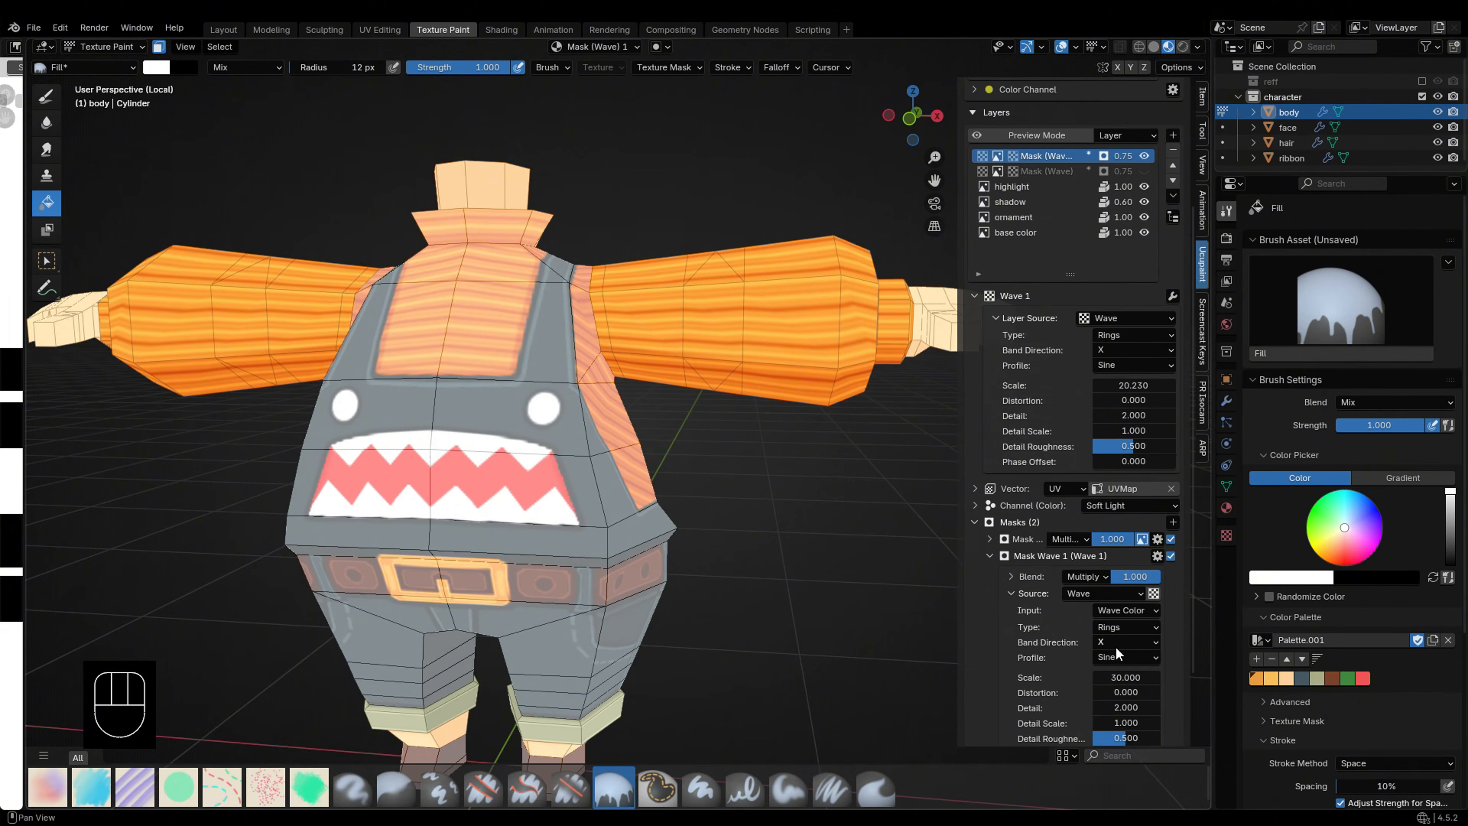
scroll(1115, 646, up, 2)
mouse_move(839, 544)
middle_down()
mouse_move(724, 522)
mouse_move(831, 523)
middle_up()
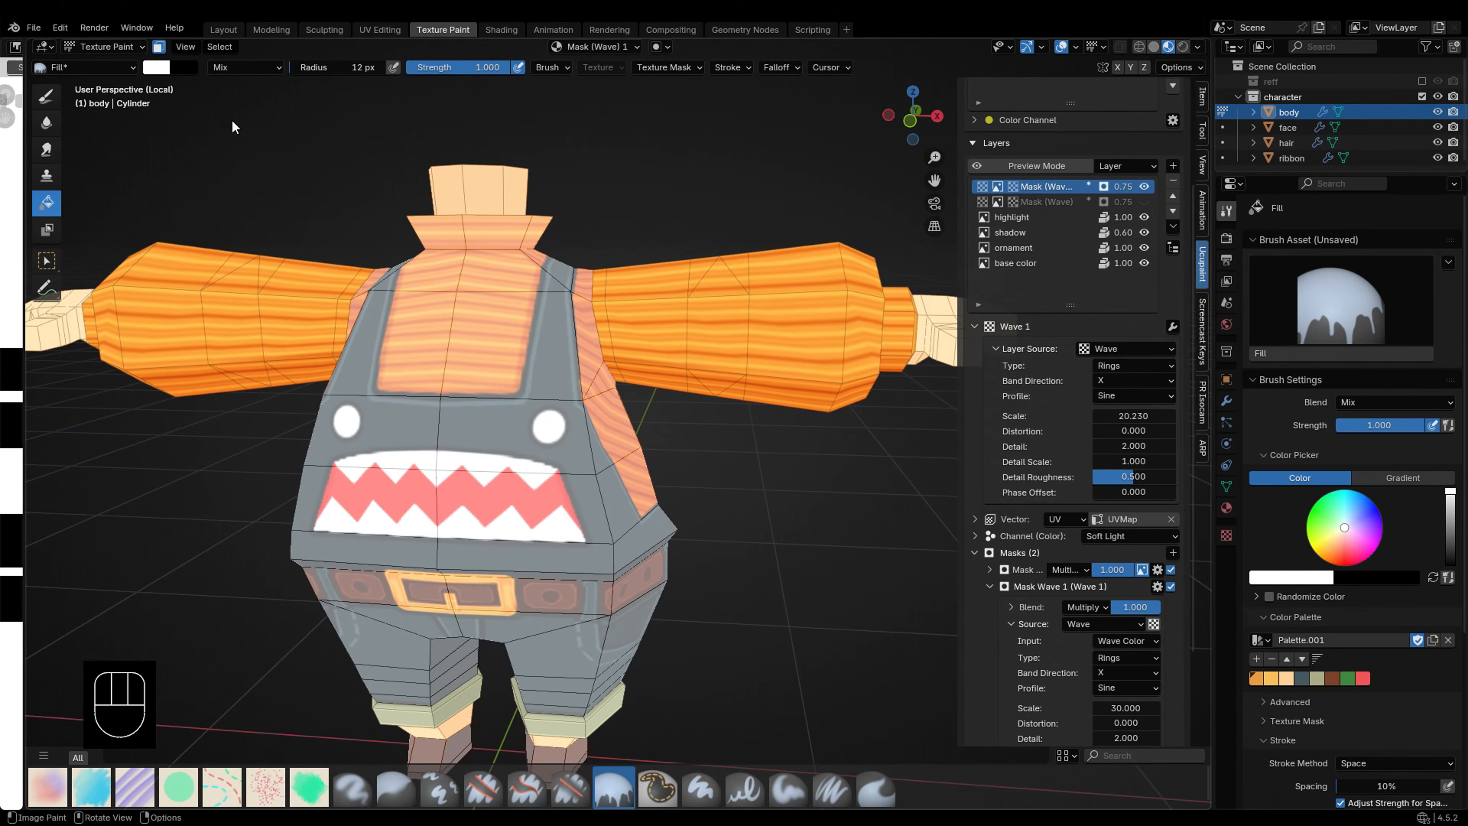
key(Tab)
key(ctrl+i)
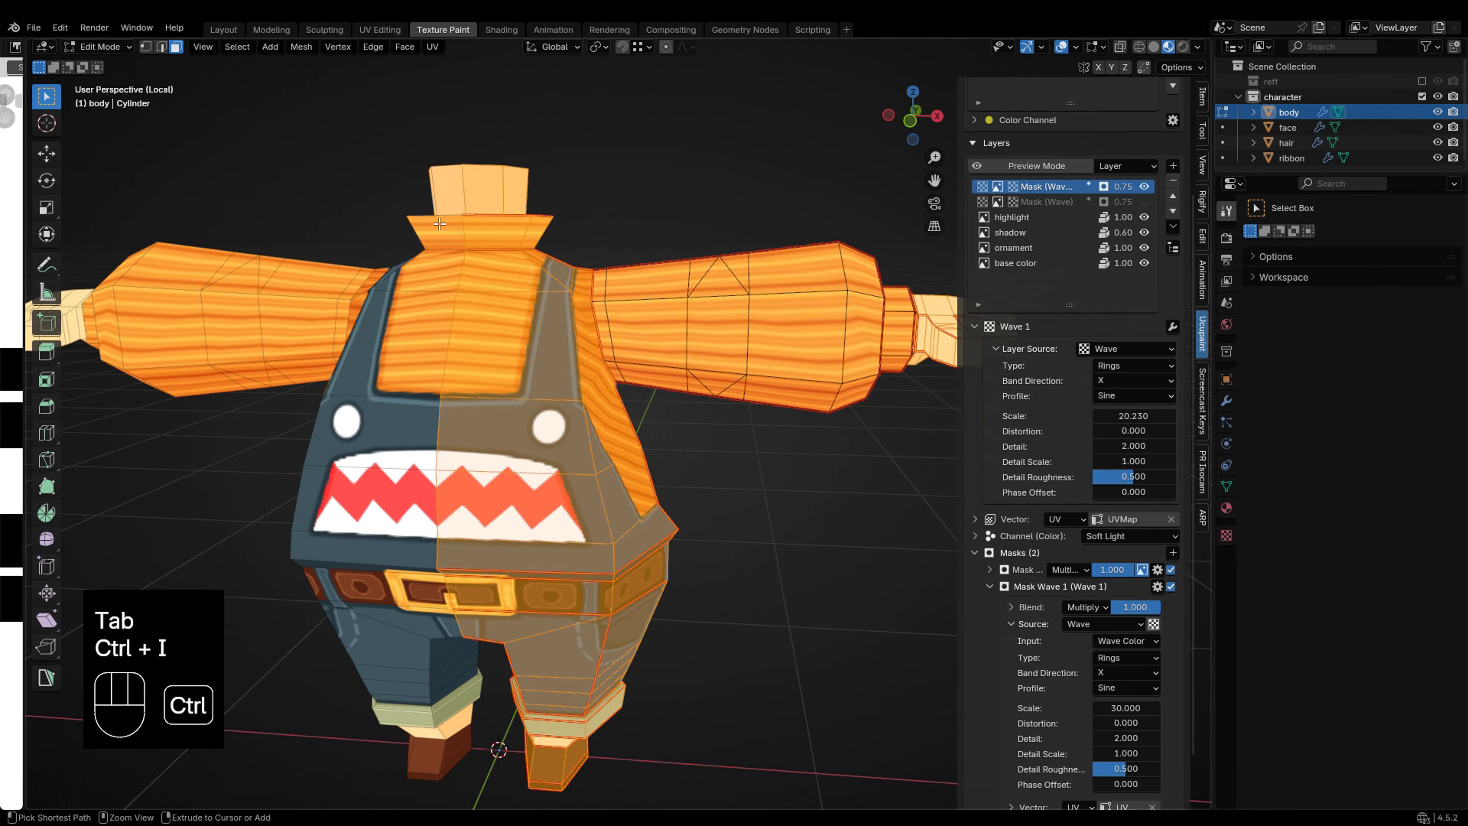
key(Tab)
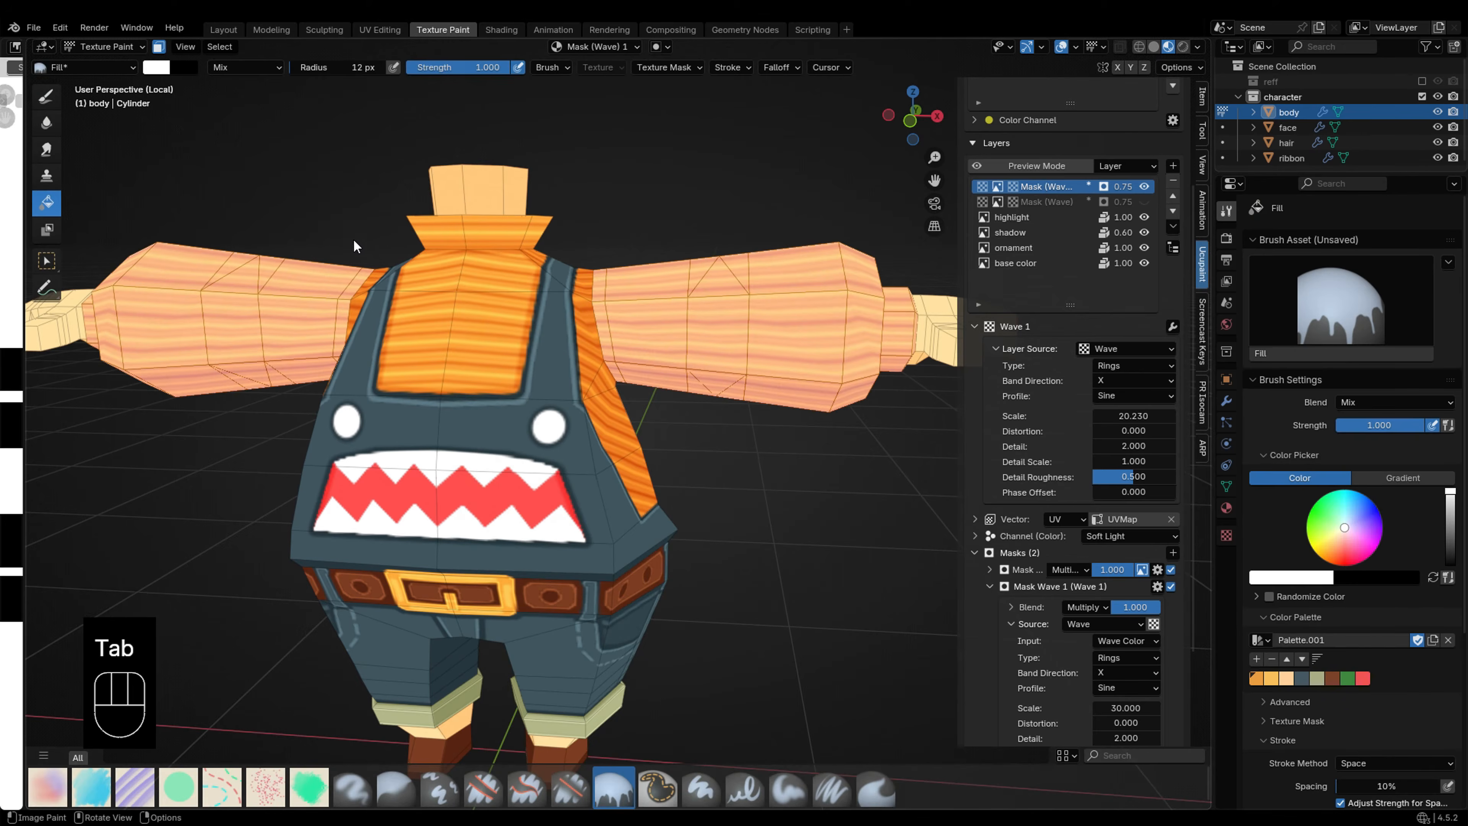
key(x)
click(332, 230)
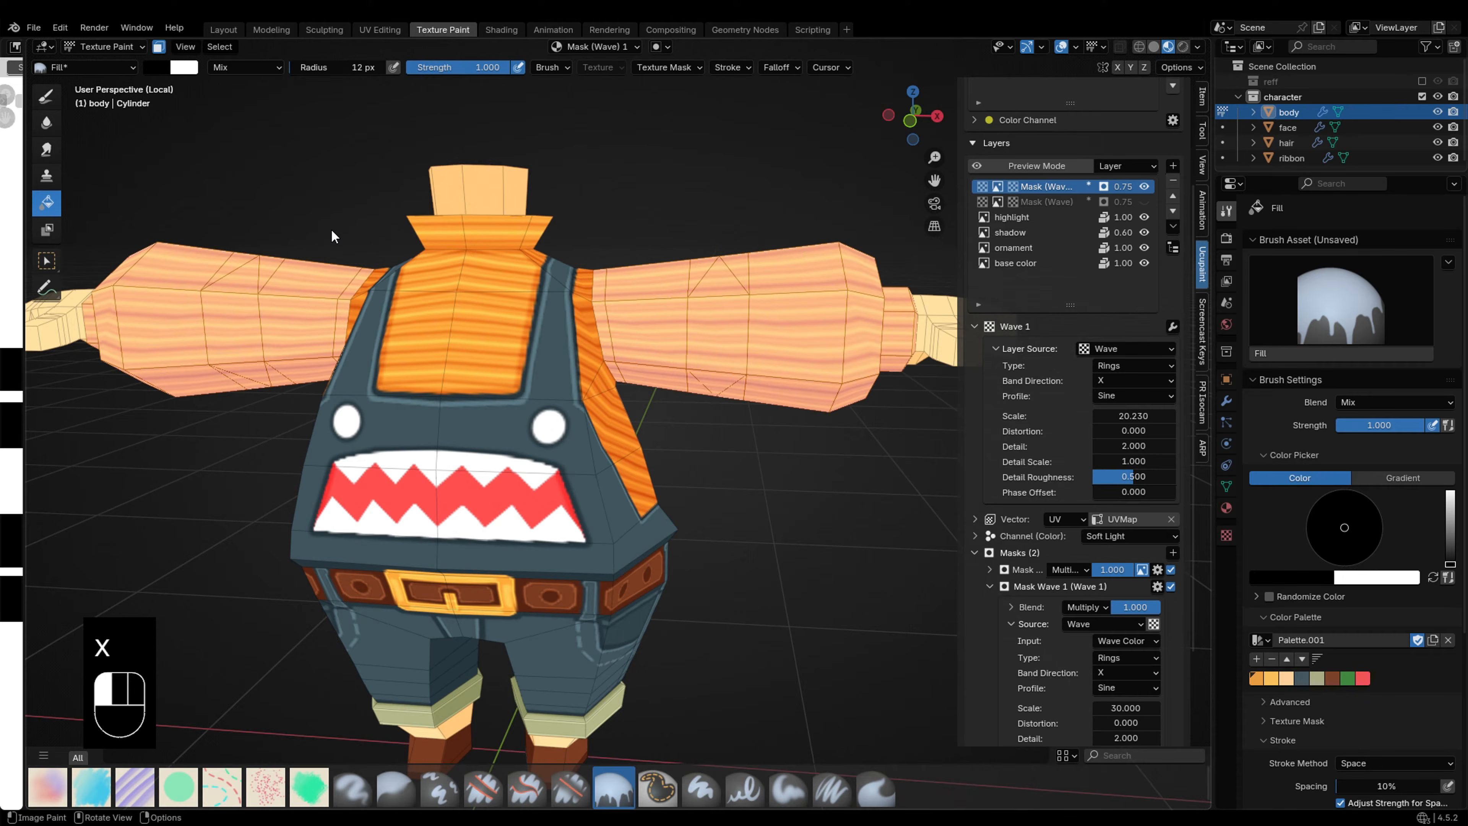
middle_drag(386, 275, 436, 268)
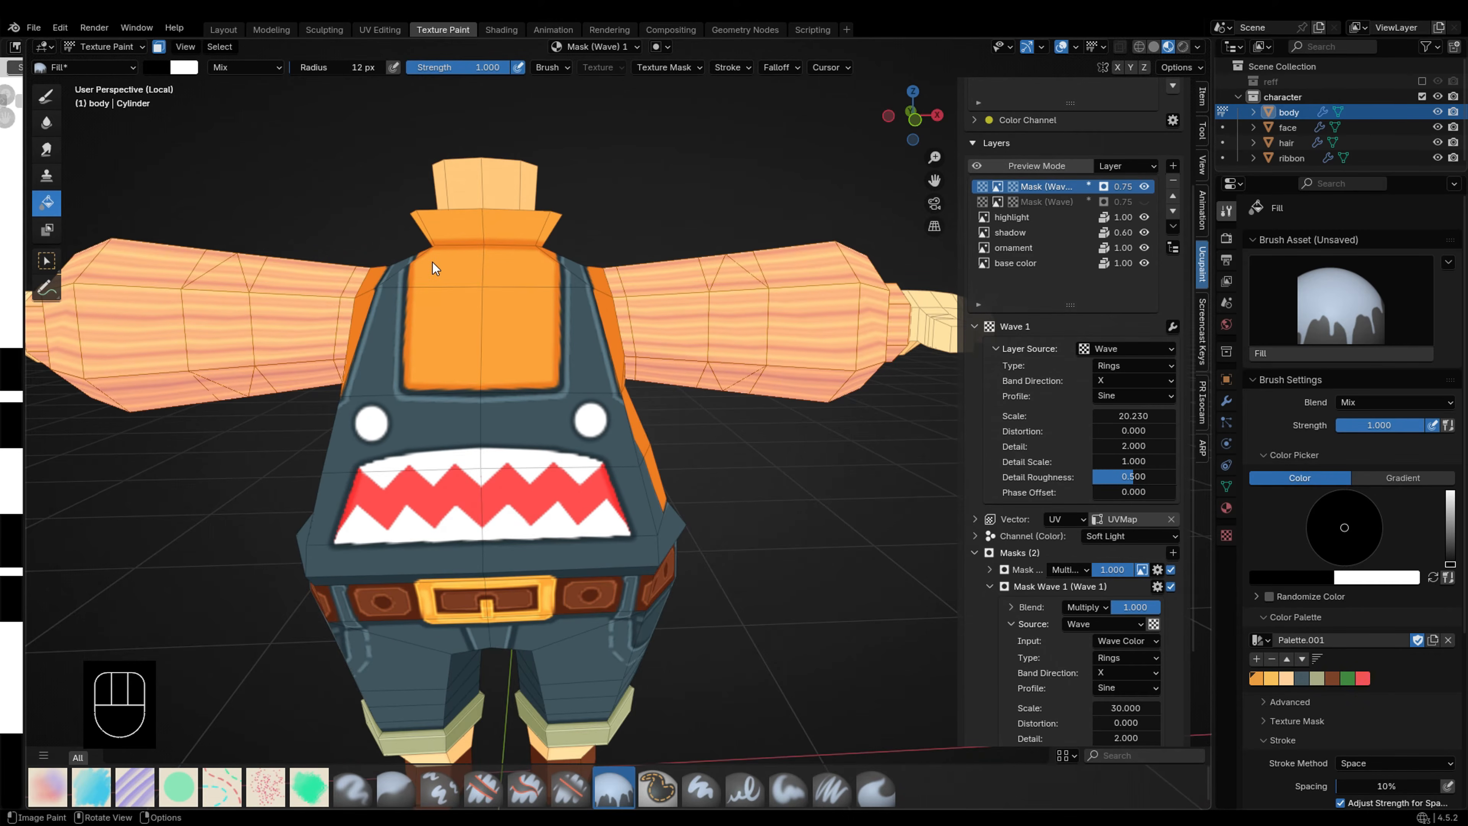
Step: Show the original Wave layer again, turn off face-selection masking and inspect the sleeve stripes without the wireframe
click(1144, 202)
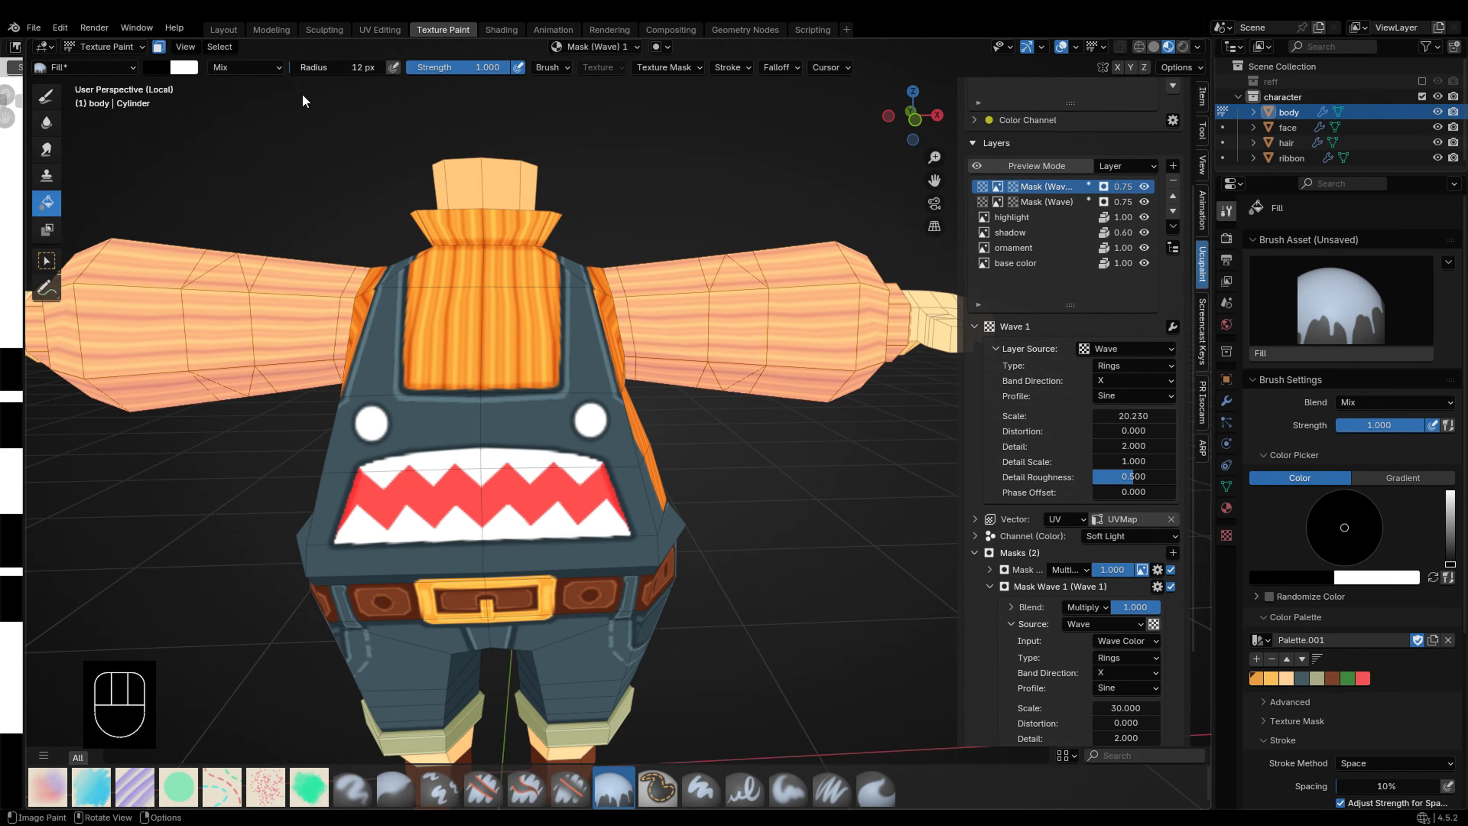
click(159, 48)
mouse_move(590, 442)
middle_down()
mouse_move(487, 466)
mouse_move(557, 437)
mouse_move(642, 486)
middle_up()
scroll(610, 473, down, 2)
scroll(611, 473, up, 1)
key(q)
click(613, 520)
scroll(623, 411, up, 4)
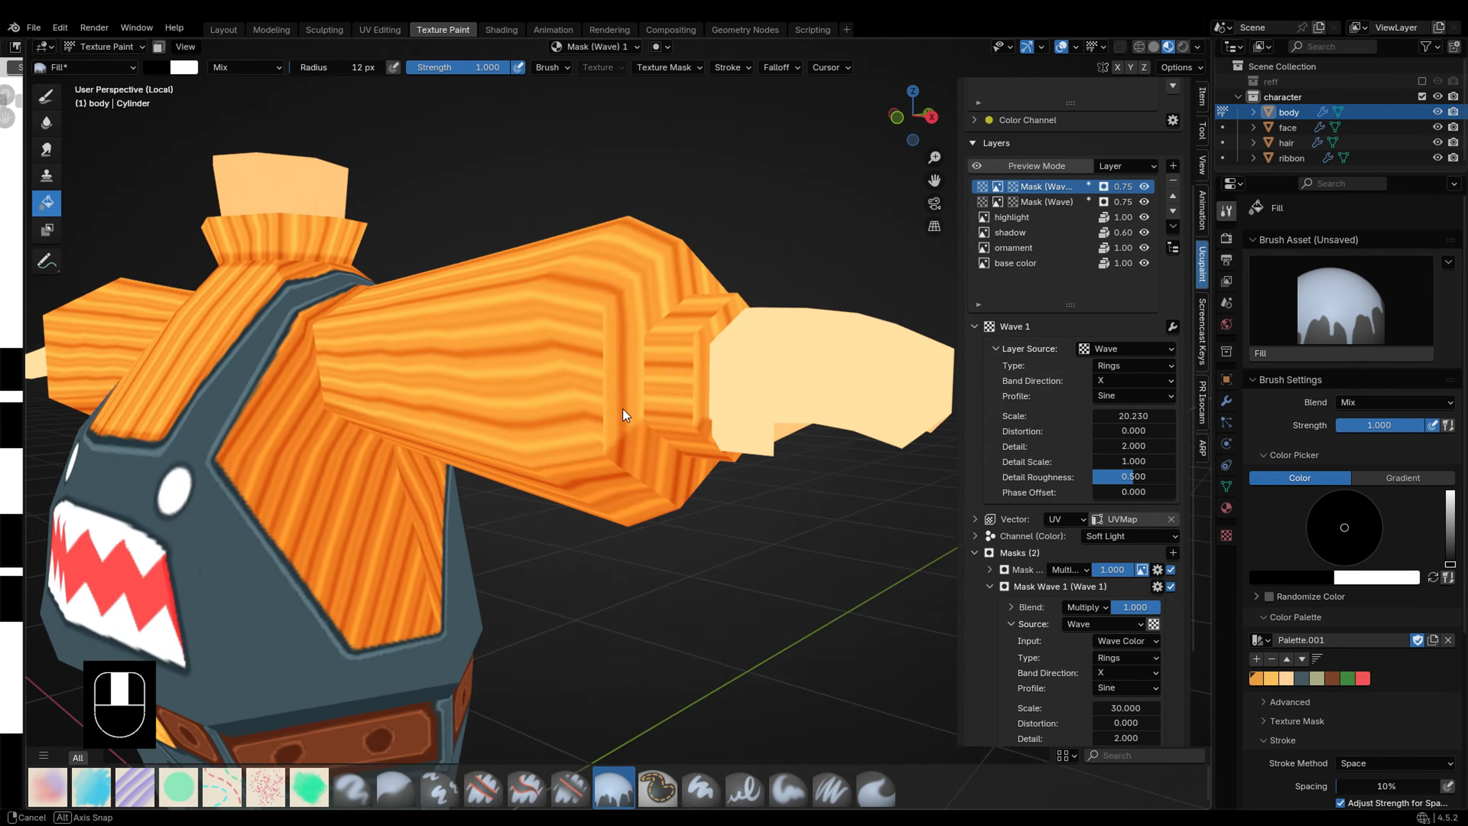
key(q)
click(611, 430)
Step: Isolate the sleeve's end face beside the cuff and fill it in the original Wave layer's mask
key(Tab)
middle_drag(610, 435, 631, 363)
key(Tab)
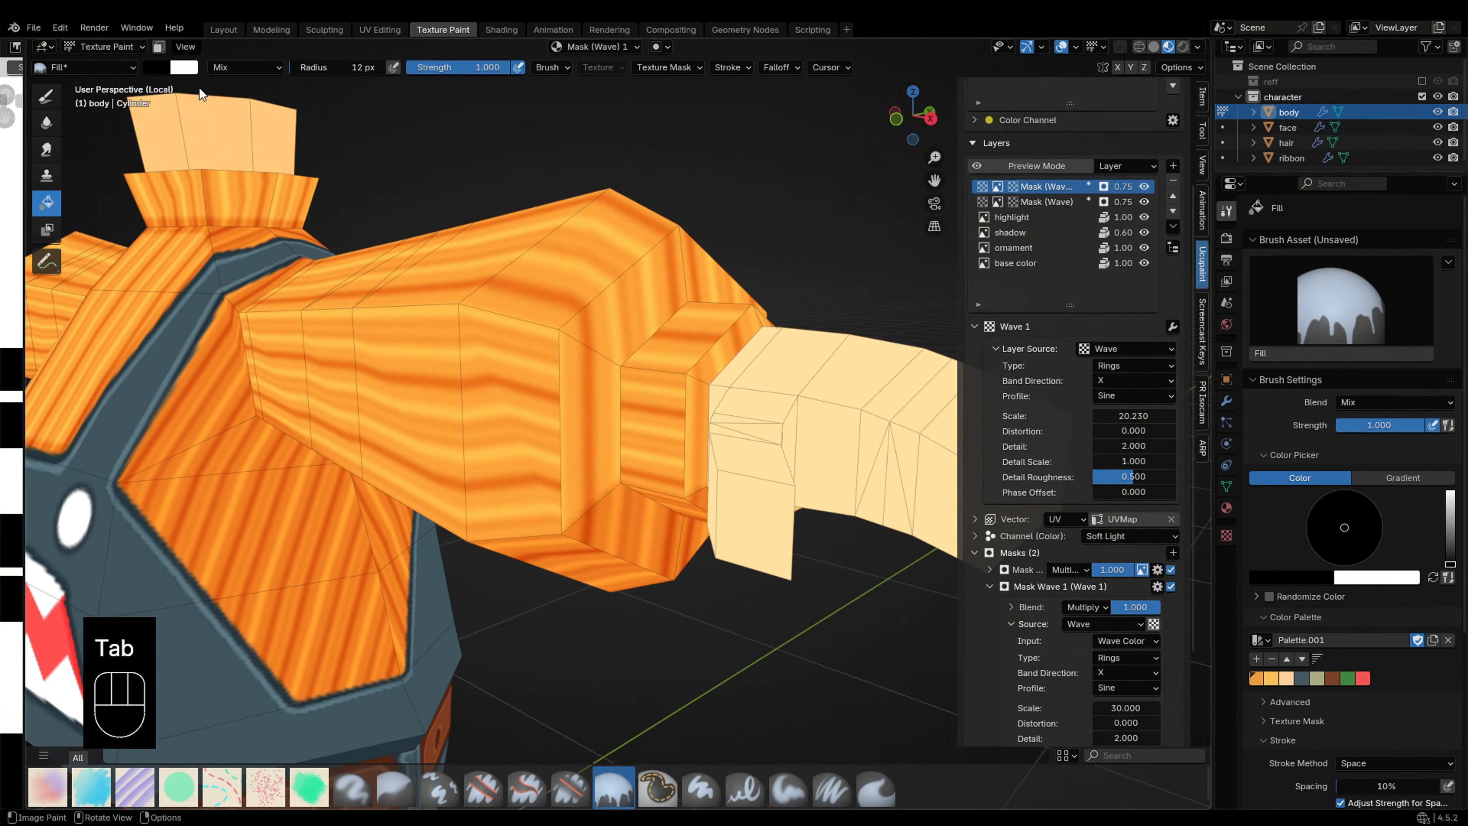
key(x)
key(x)
click(652, 370)
key(x)
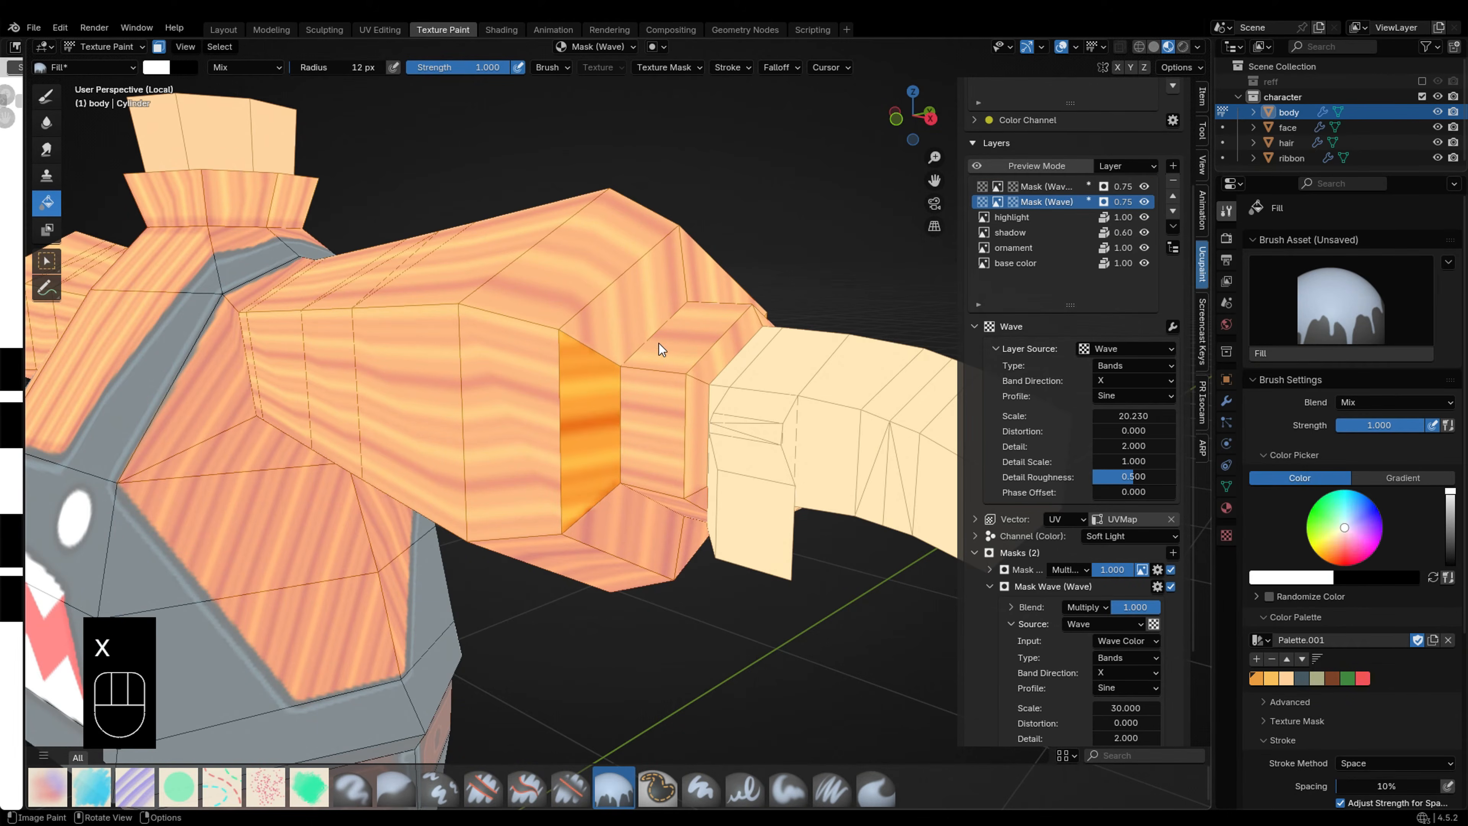
key(m)
Step: Set the Rings wave layer's scale to 20 and exit local view to show the whole character from the front
click(1056, 187)
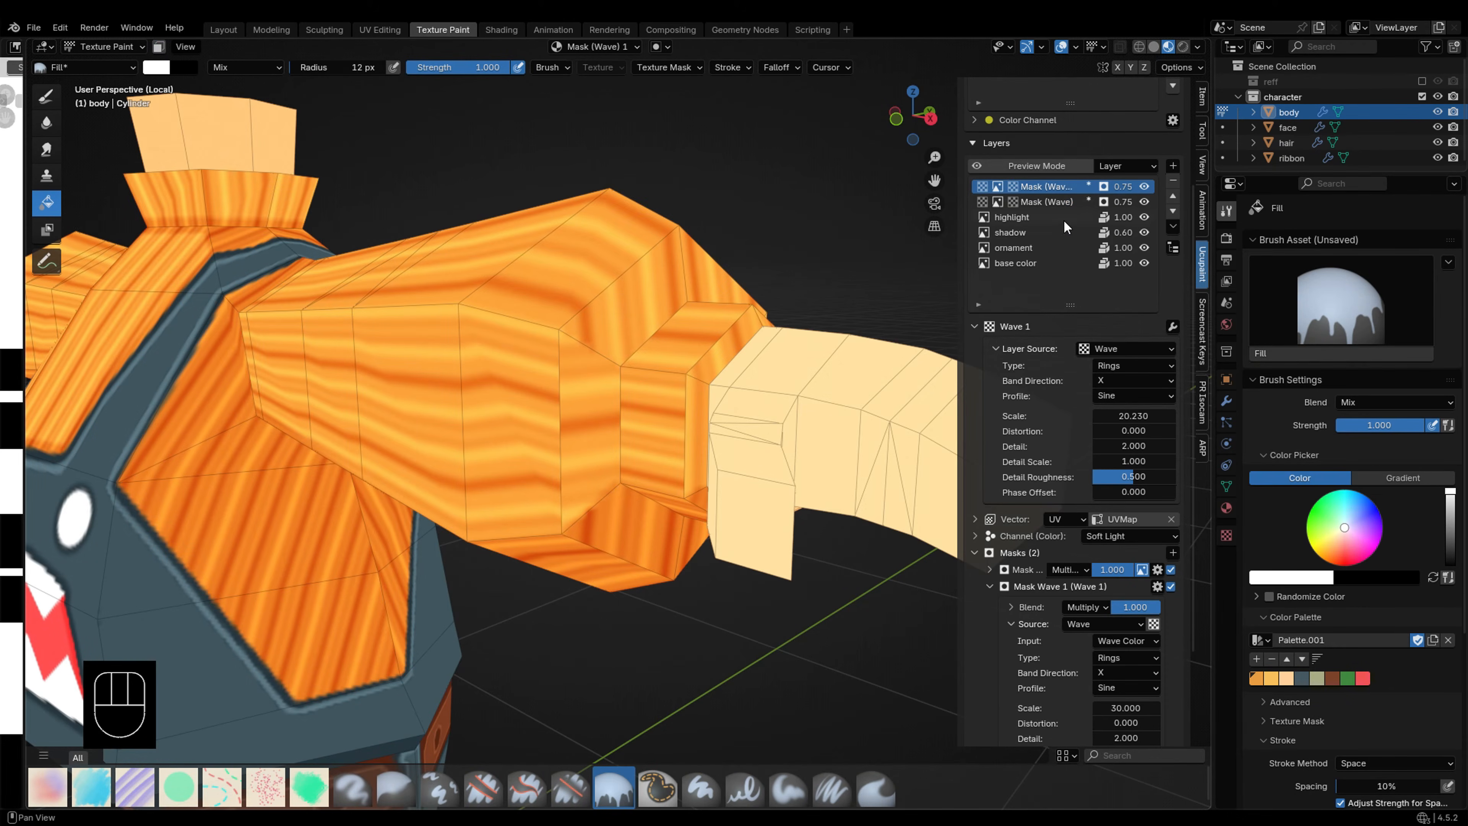
drag(1133, 416, 1122, 416)
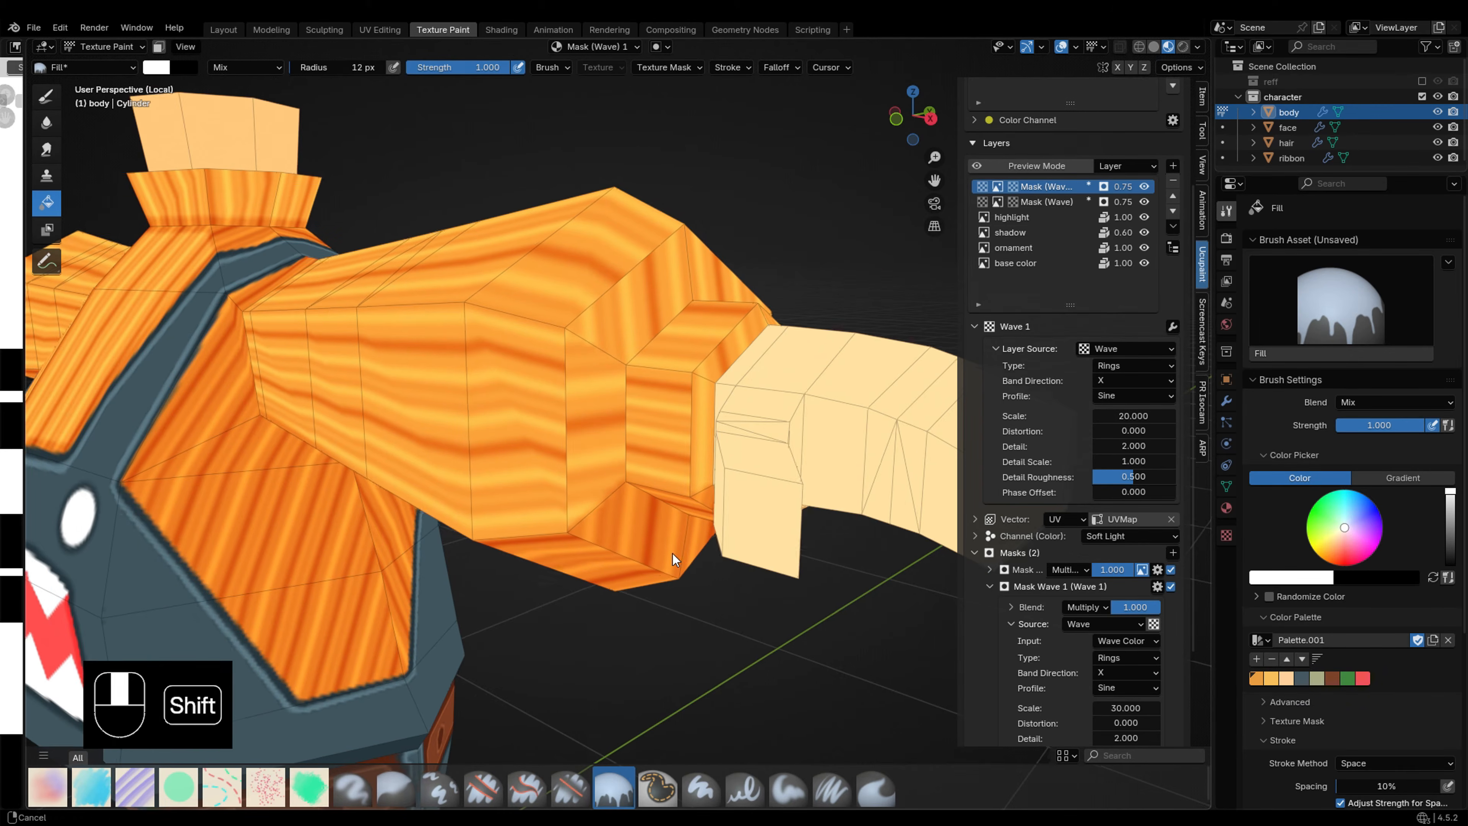
scroll(625, 558, down, 3)
middle_drag(573, 564, 681, 636)
key(grave)
click(624, 581)
key(KP_Divide)
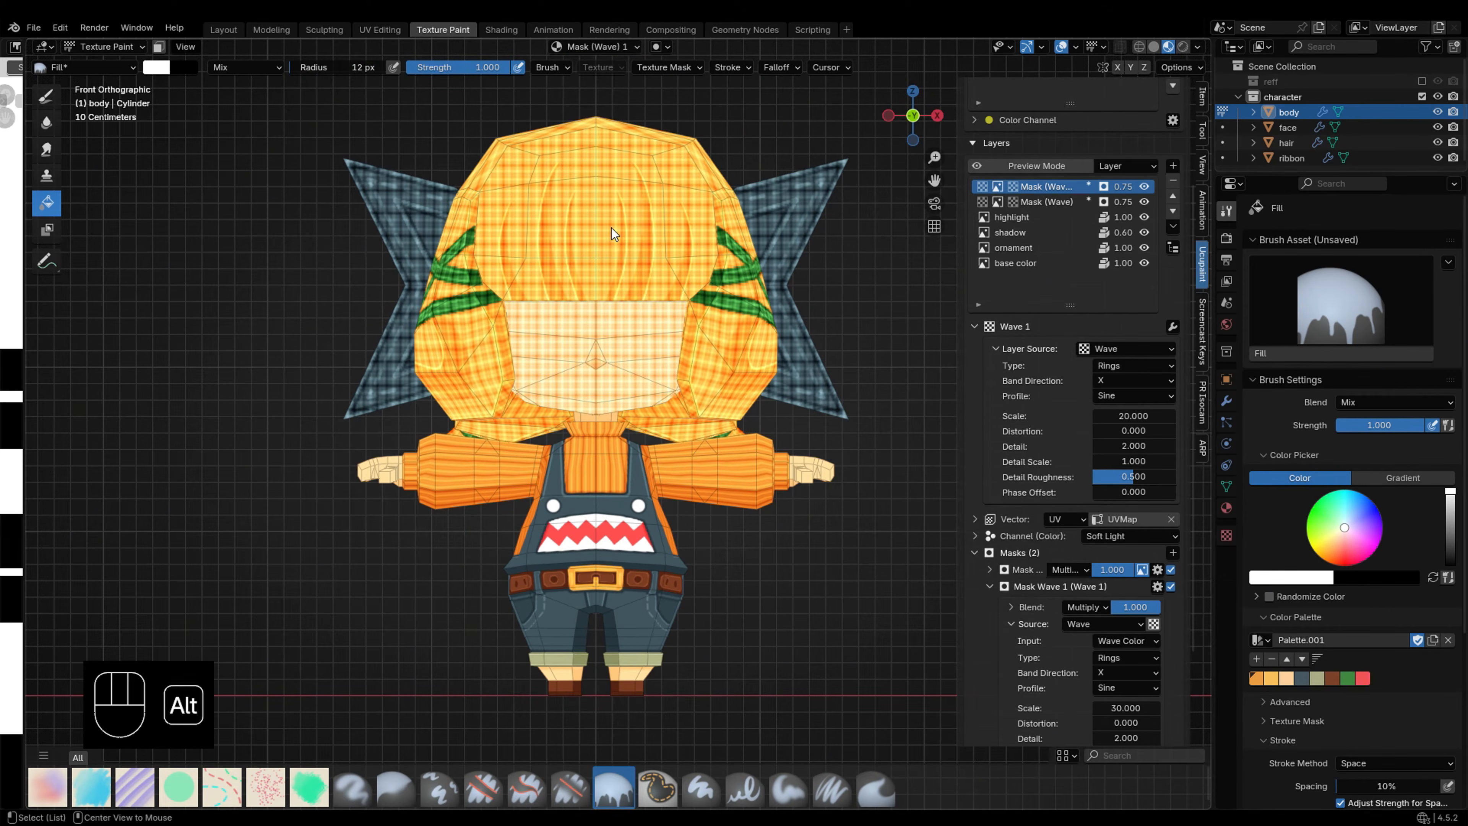
Step: Hide the original Wave layer and fill the hair, ribbon and face with black in the Rings layer's mask
key(alt+q)
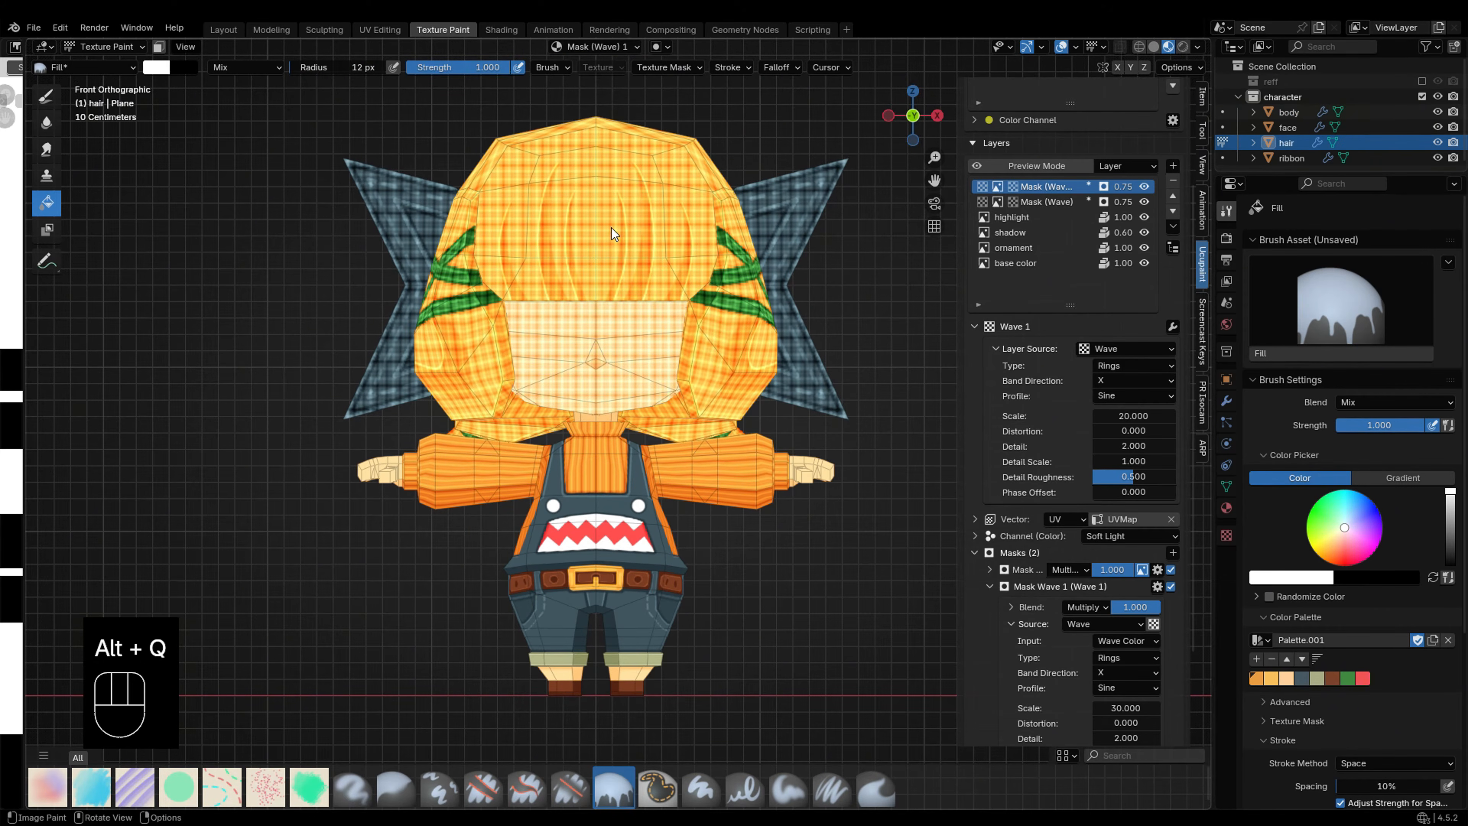
click(1143, 202)
key(x)
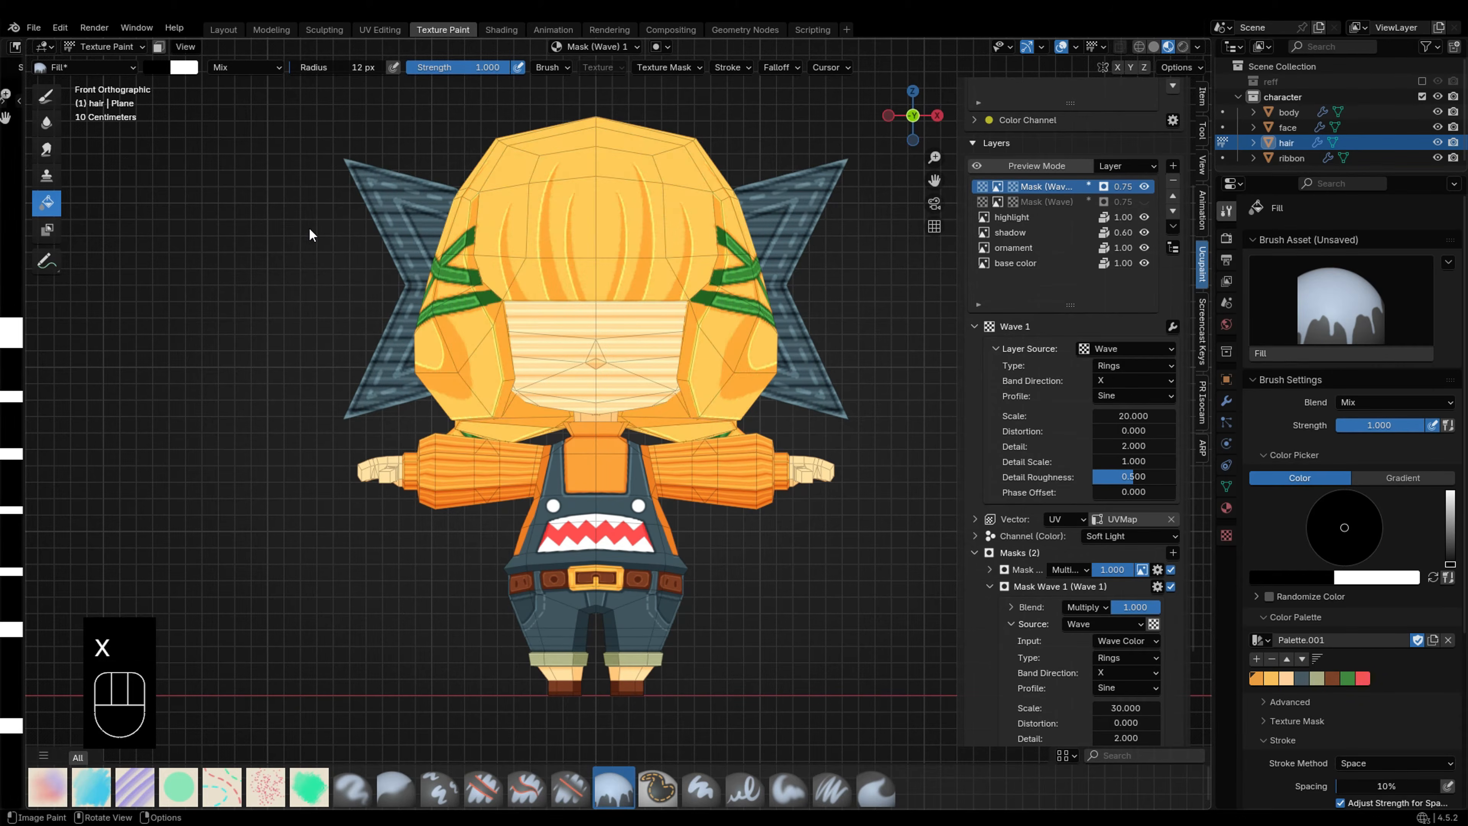
key(alt+q)
key(alt+q)
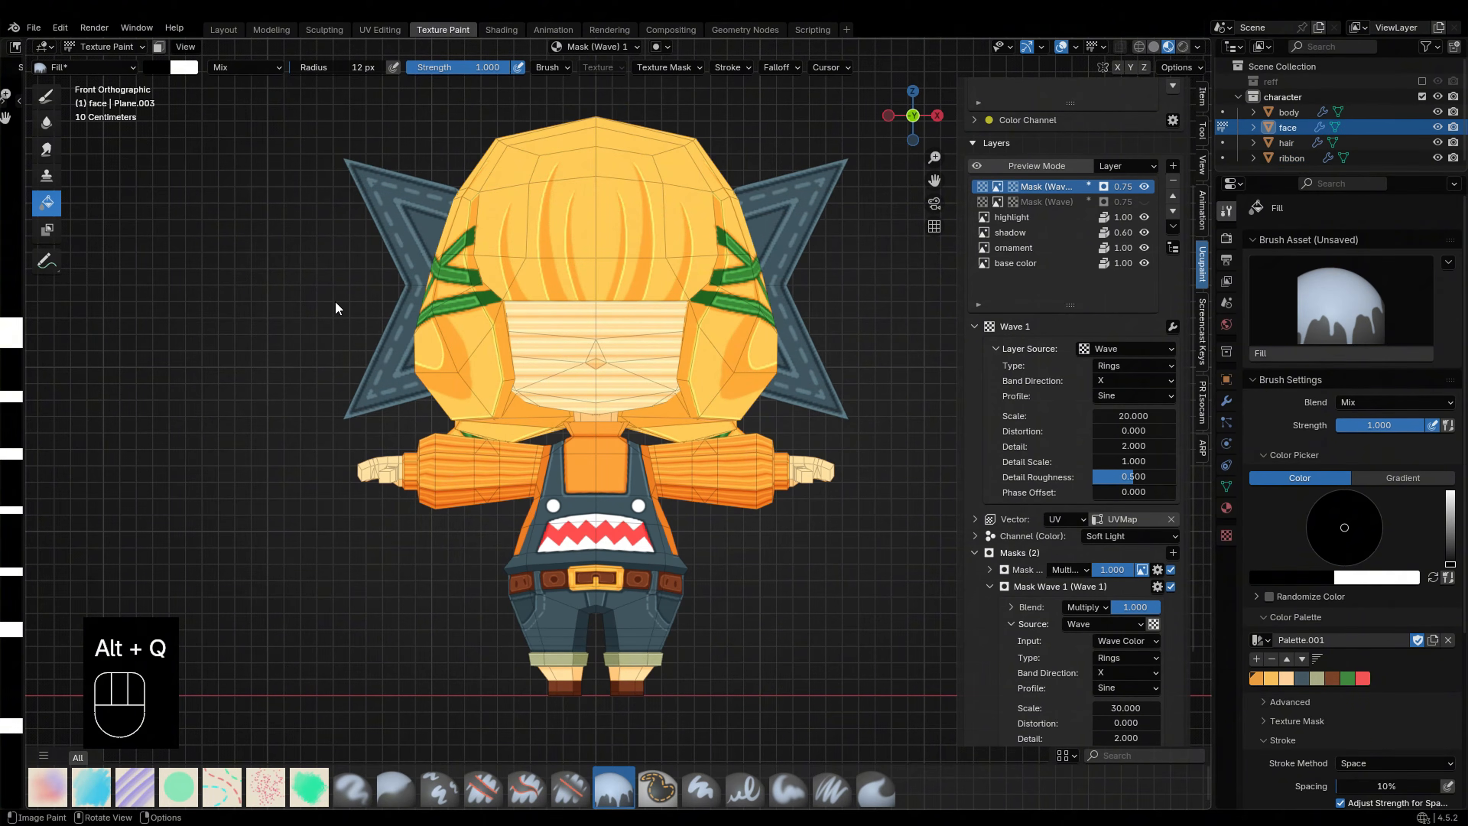
Step: Show the original Wave layer and fill the face, hair and ribbon with black in its mask
click(1142, 200)
click(1063, 202)
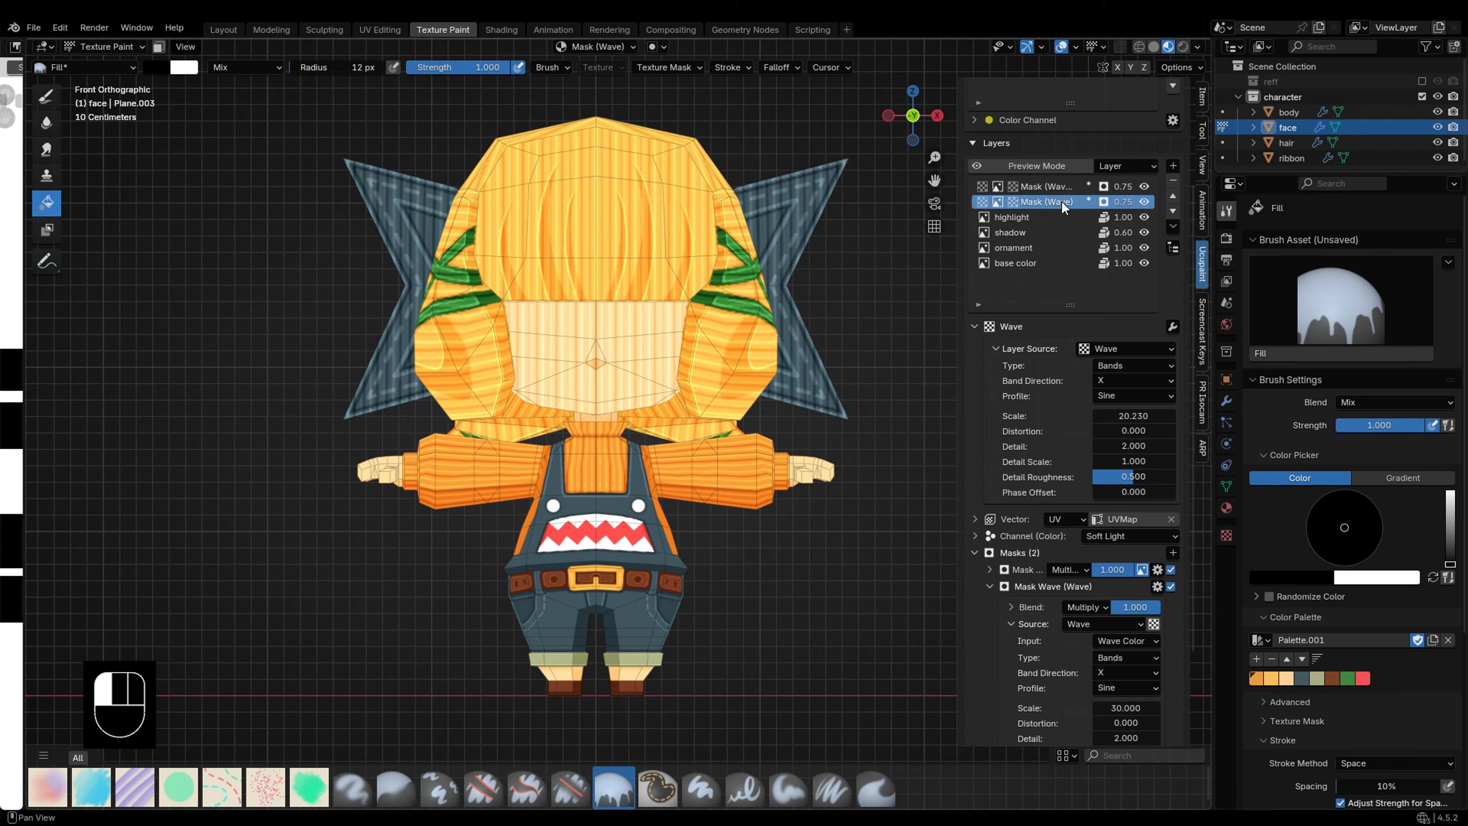
key(alt+q)
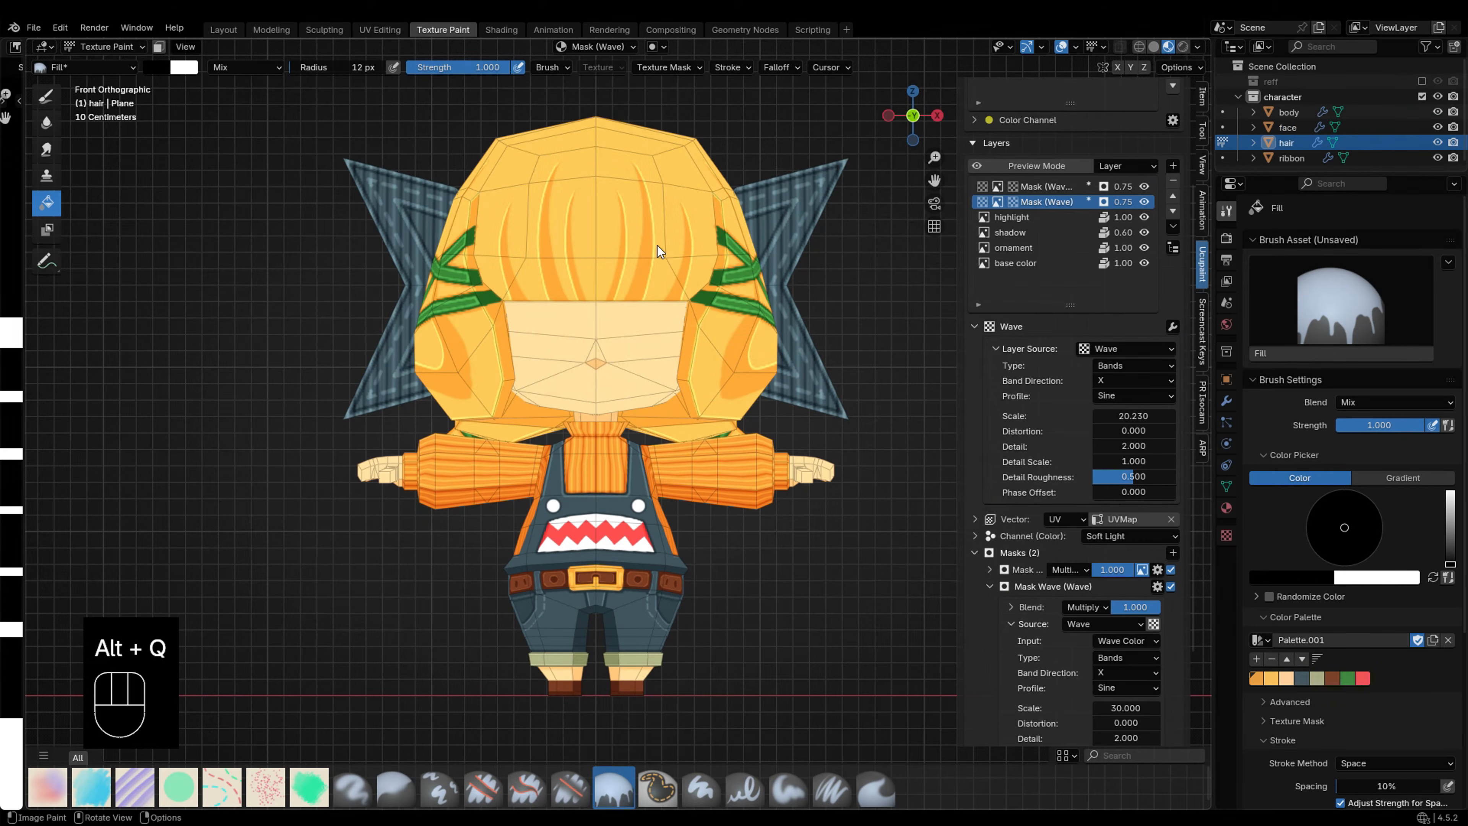
key(alt+q)
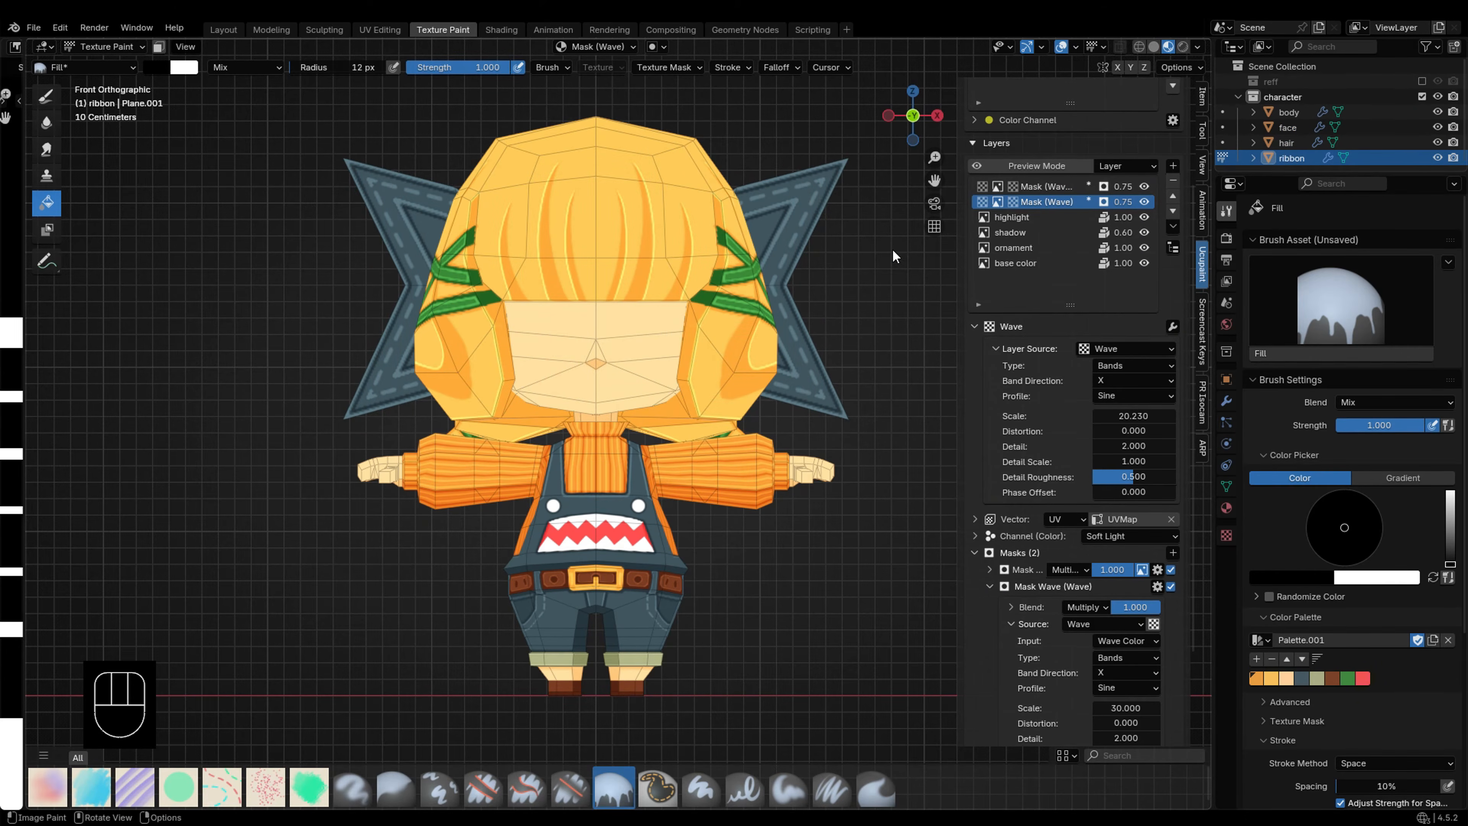
key(KP_3)
key(grave)
key(grave)
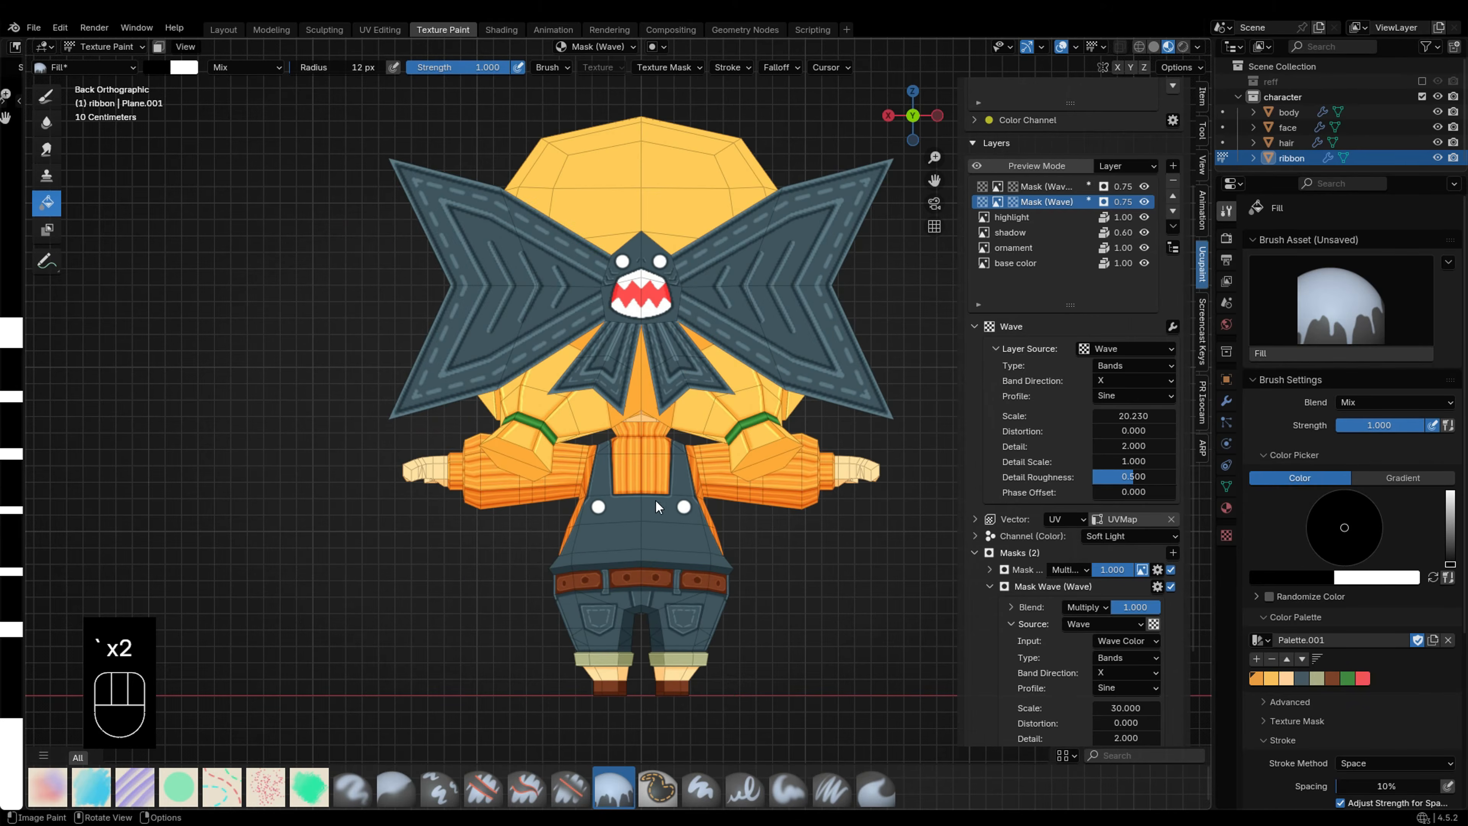
key(KP_1)
key(x)
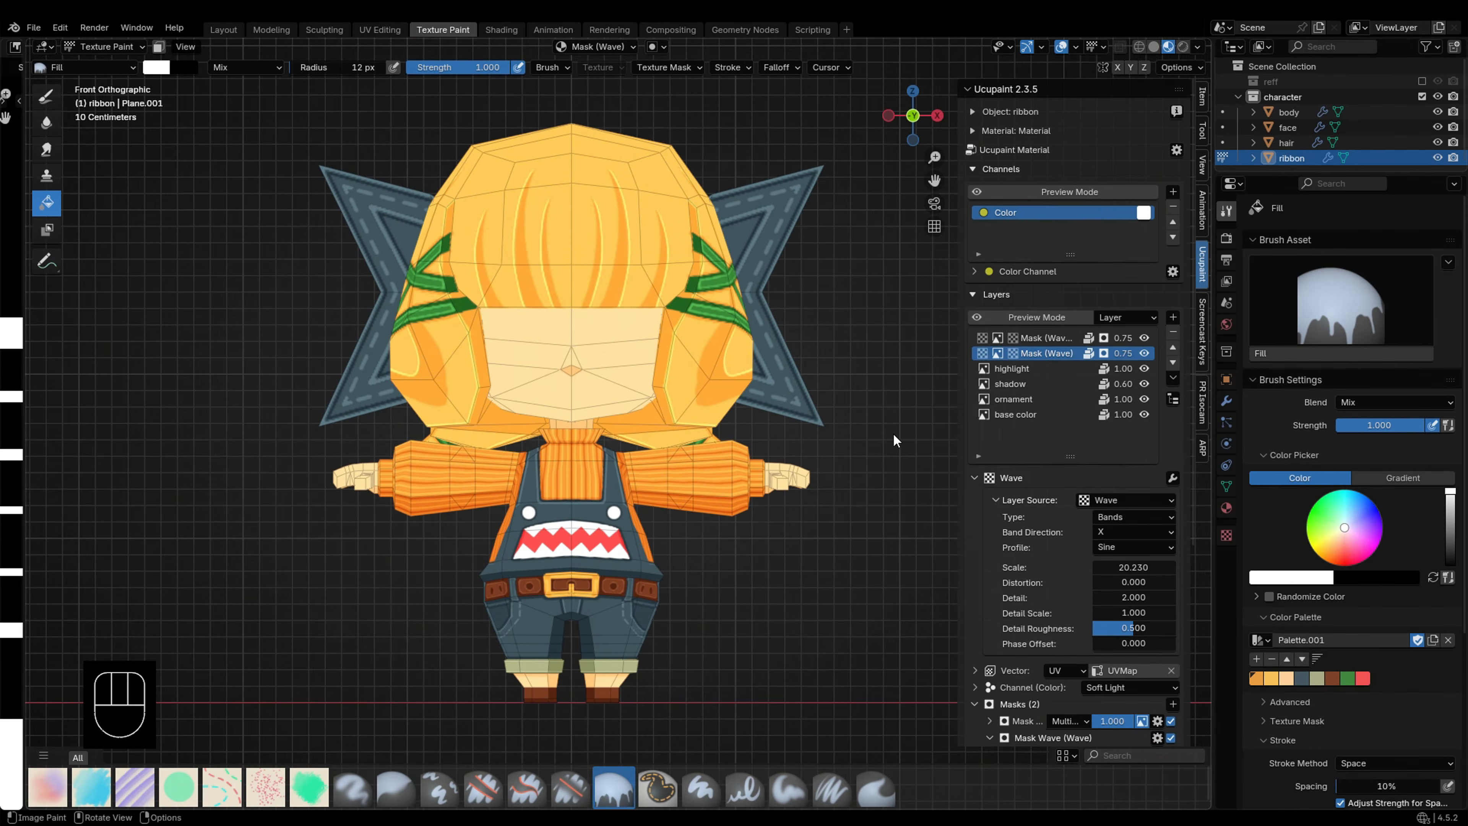
Step: Create a new image layer named "shadow 2" with Soft Light blending
click(1173, 317)
click(831, 336)
click(889, 347)
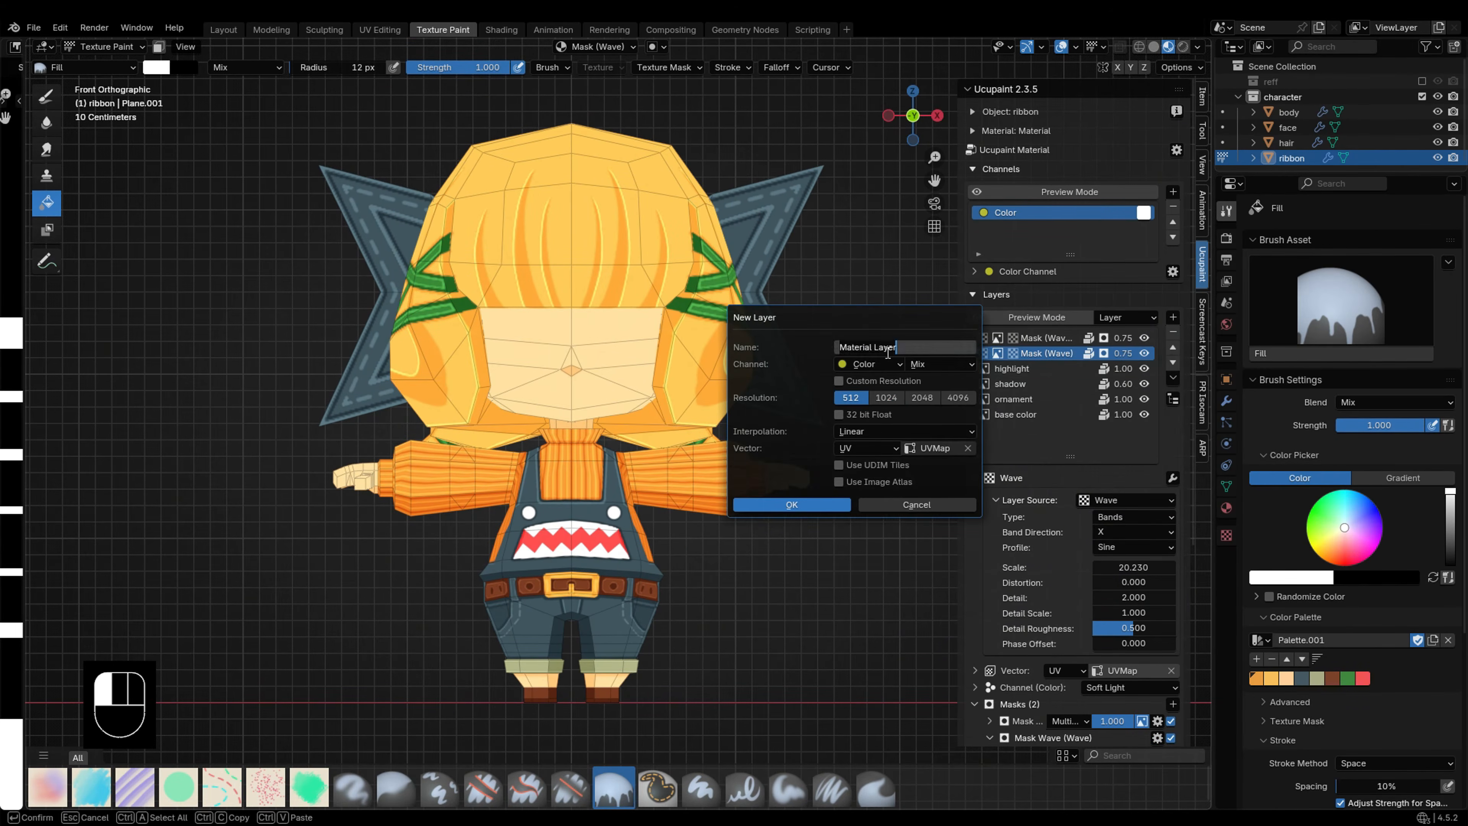
text(shadow 2)
click(927, 362)
click(948, 639)
click(790, 504)
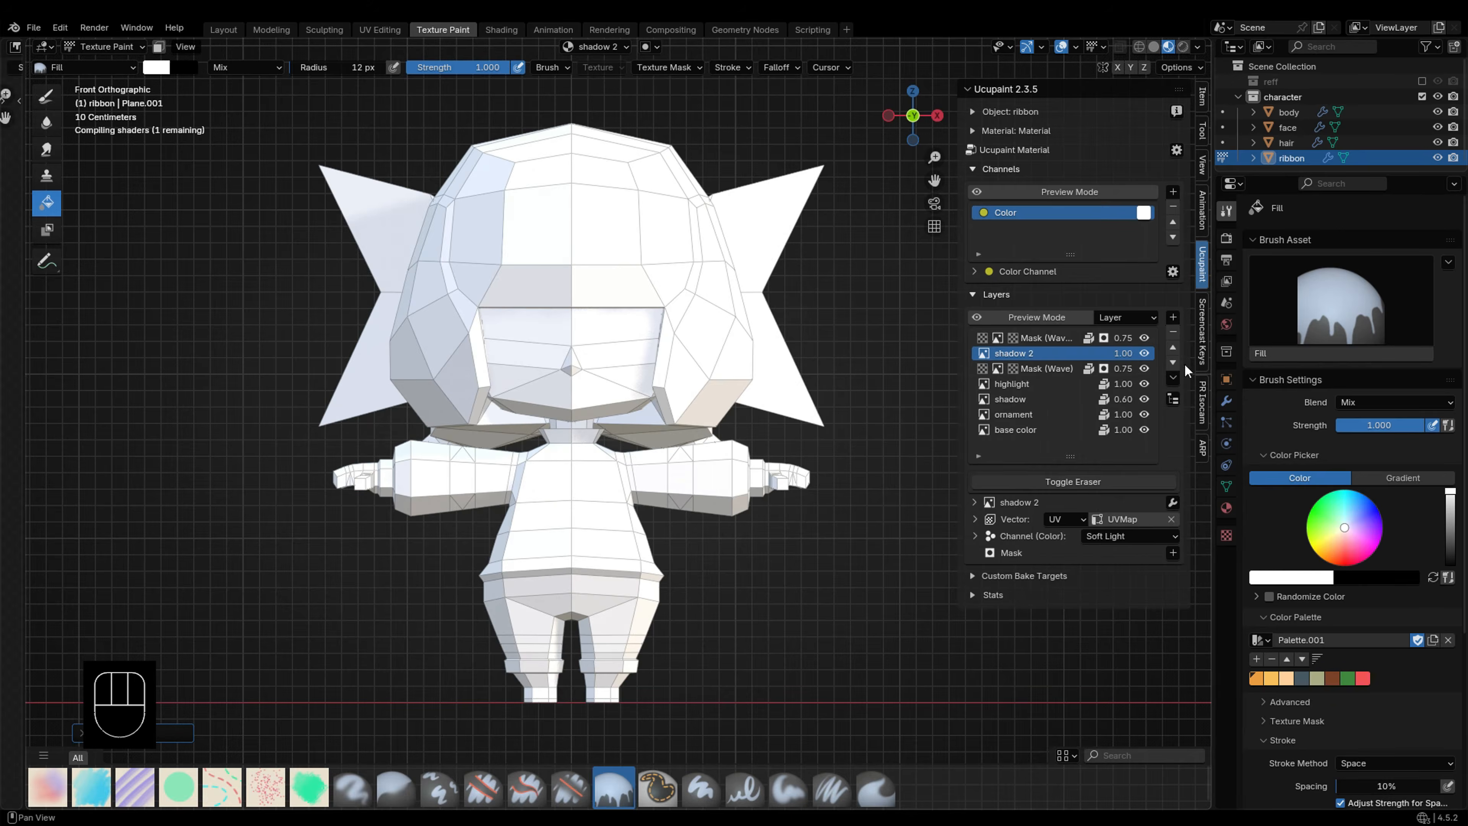
Step: Move the shadow 2 layer below the highlight layer and rename the existing shadow layer to "shadow 1"
click(1174, 363)
click(1174, 362)
click(1038, 401)
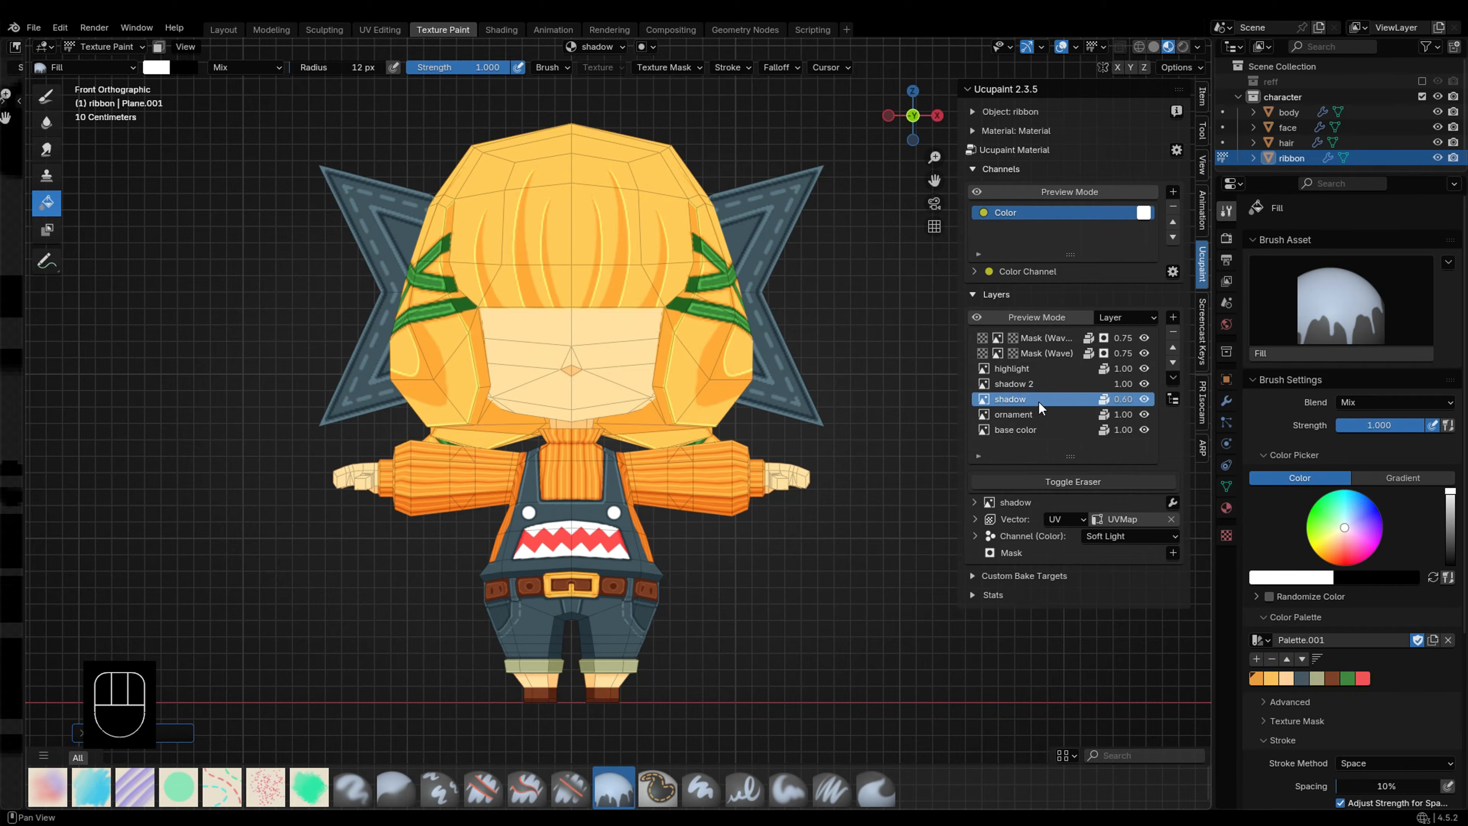
Step: Make the hair the painting target on the shadow 2 layer and set up a black Paint Soft brush with Stabilize Stroke enabled
click(1061, 383)
key(alt+q)
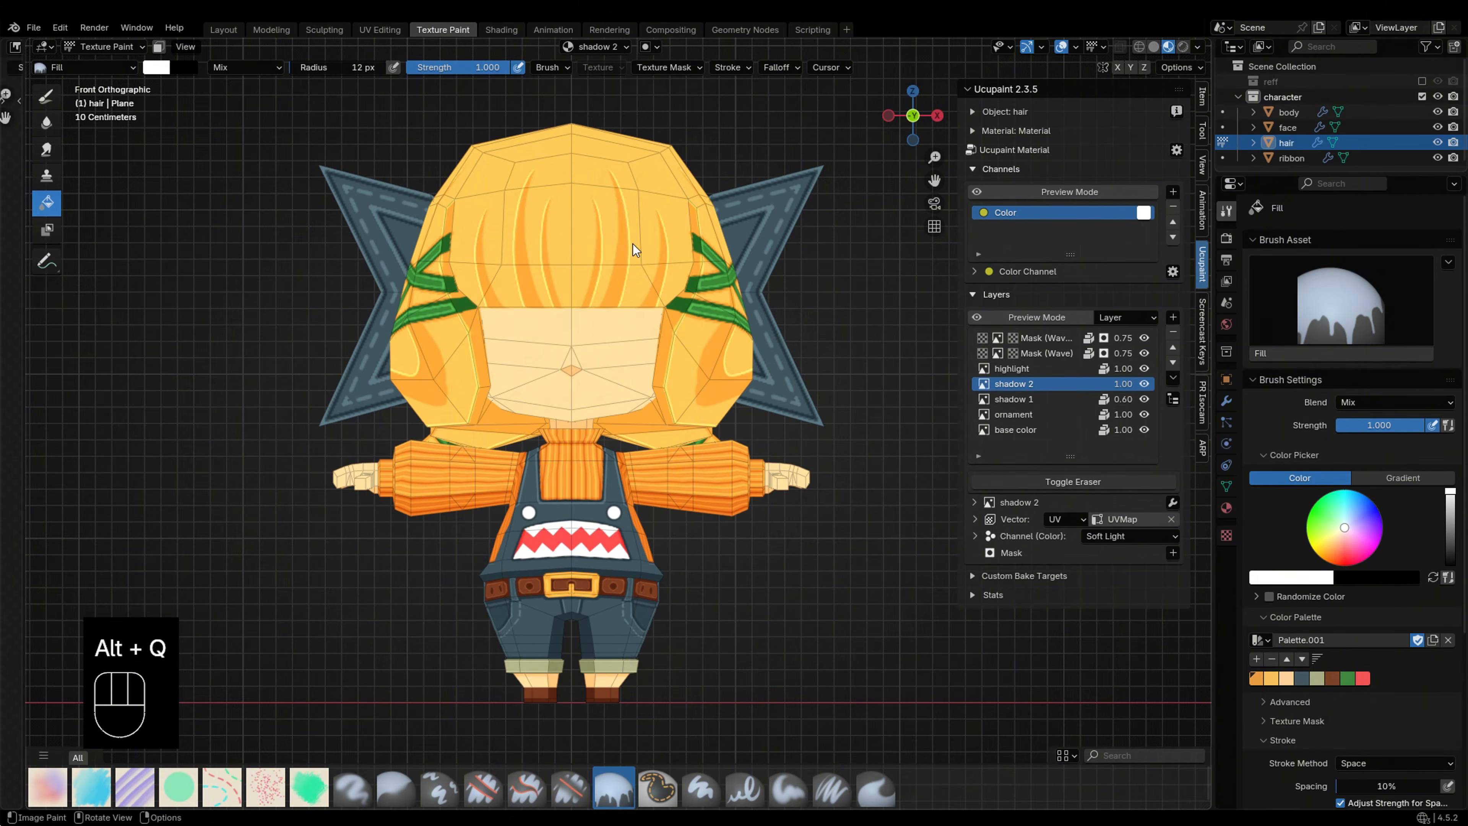
right_click(312, 214)
click(307, 176)
scroll(567, 203, up, 3)
mouse_move(567, 239)
shift+middle_down()
mouse_move(603, 403)
mouse_move(572, 483)
shift+middle_up()
scroll(589, 373, up, 3)
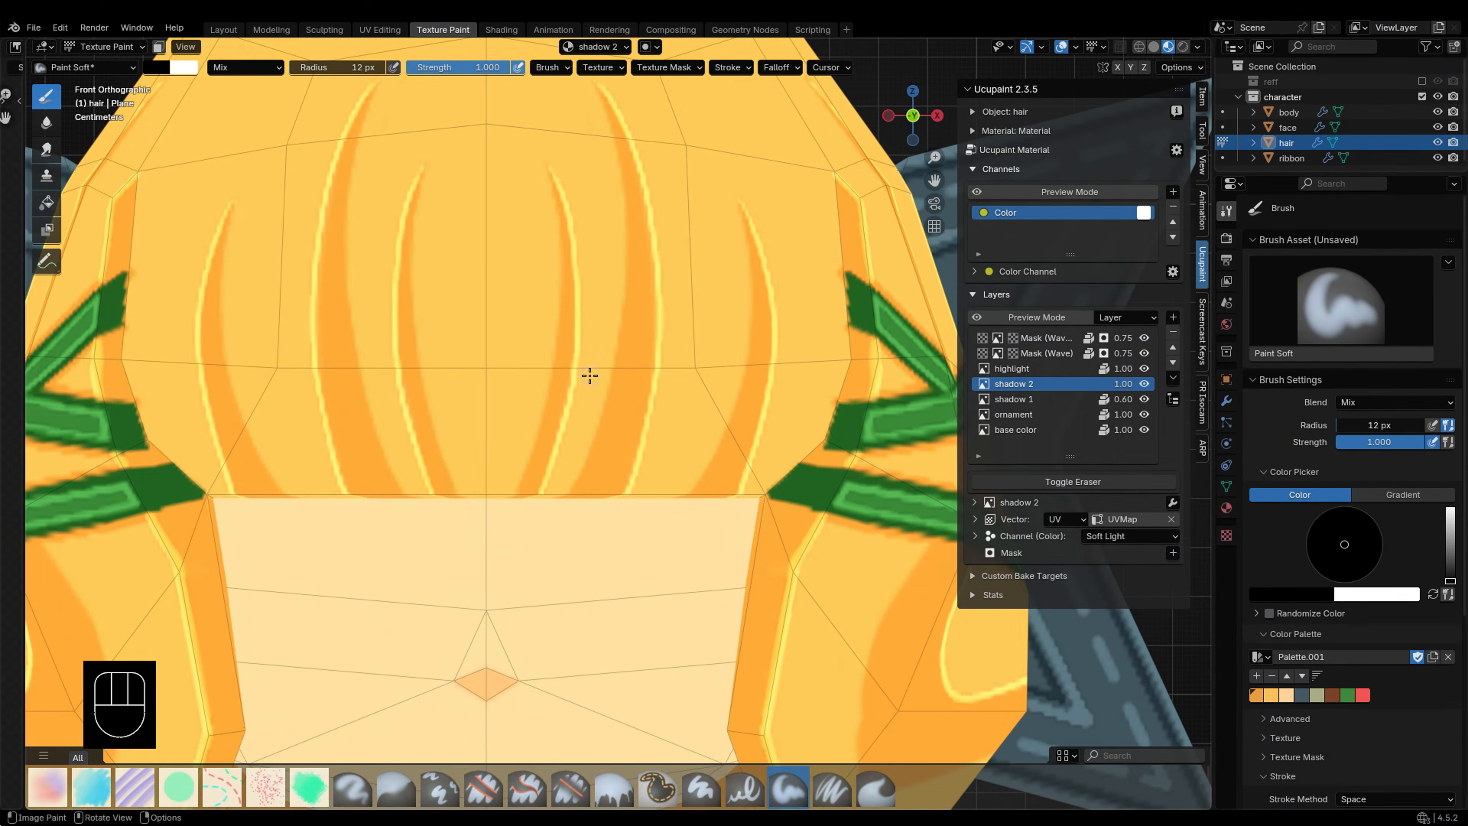
scroll(1364, 530, down, 5)
click(1364, 530)
click(1274, 699)
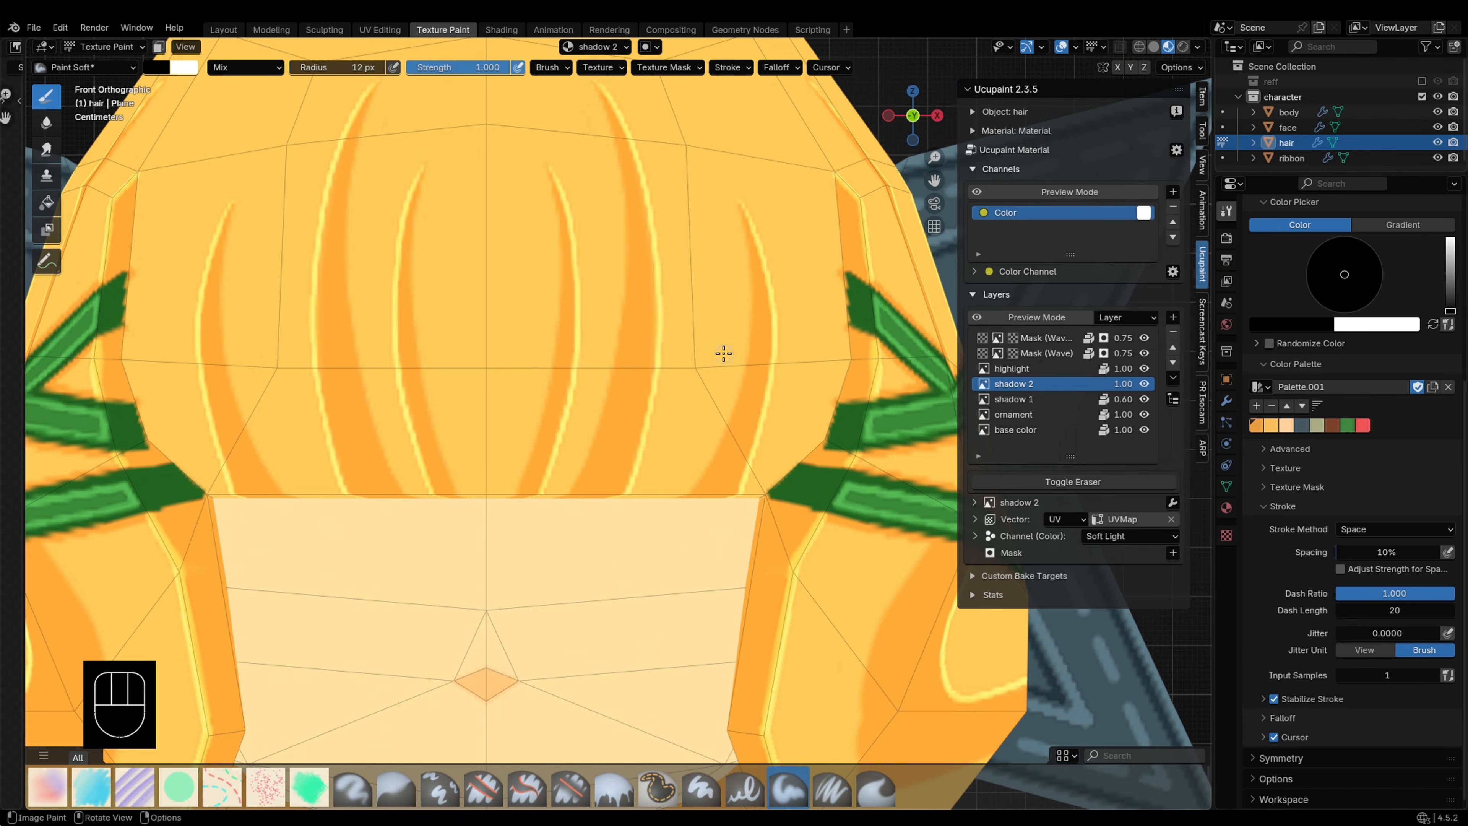
Step: Paint black second shadows along the two central fringe strands and set the shadow 2 layer's opacity to 0.60
shift+middle_drag(594, 261, 570, 332)
scroll(471, 213, up, 1)
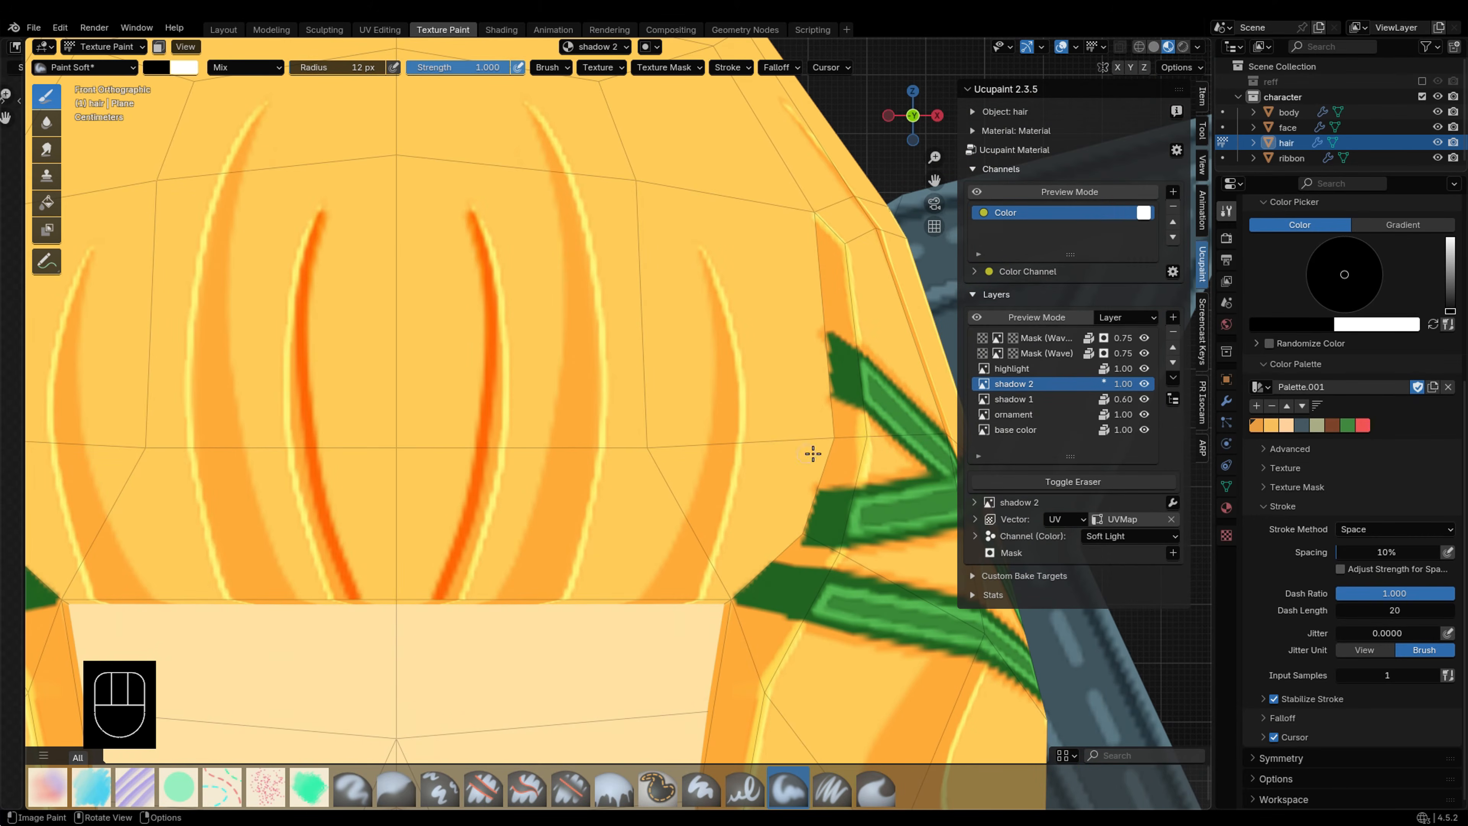
click(1125, 383)
drag(1127, 387, 1121, 385)
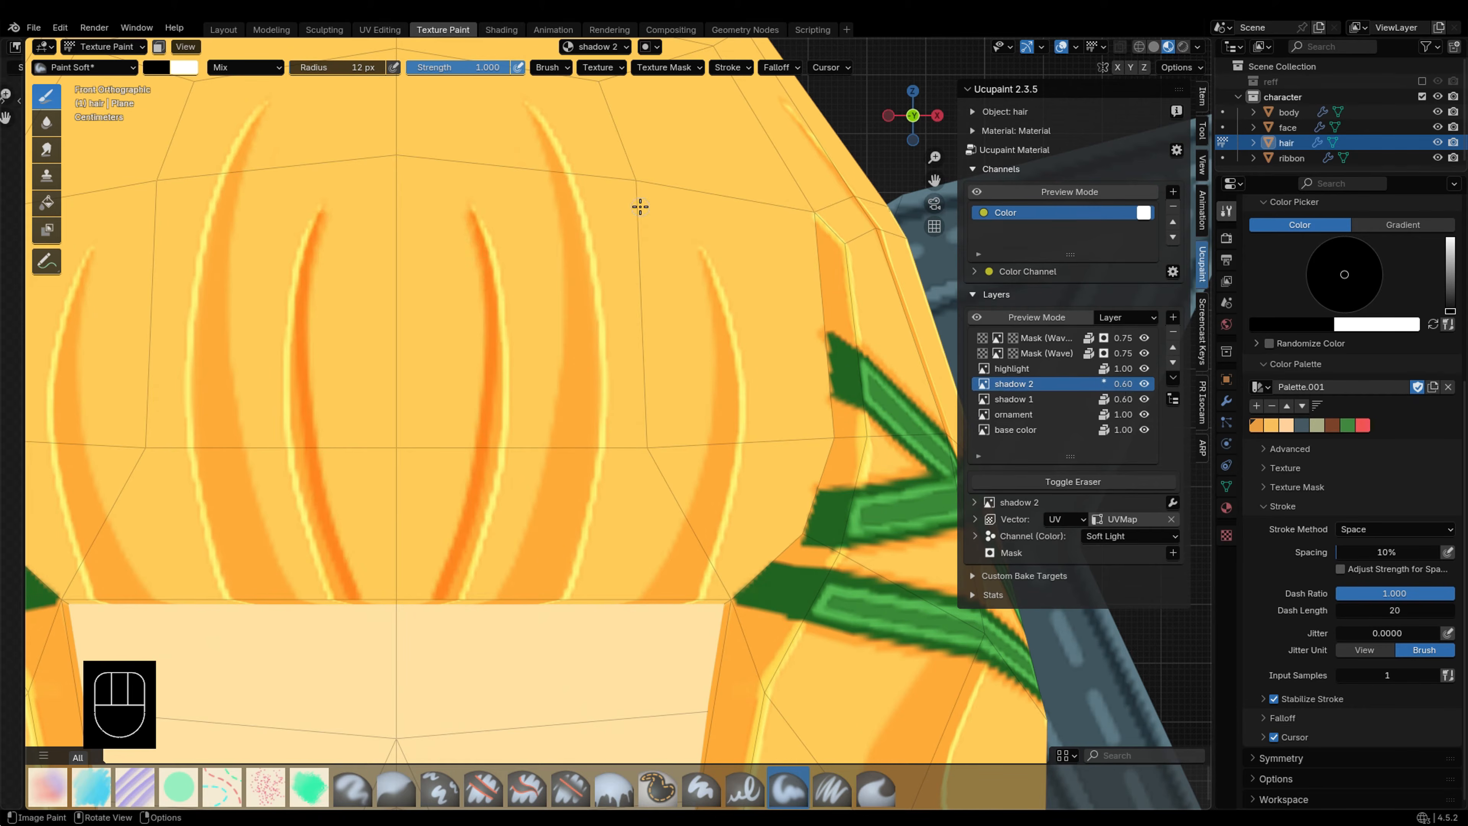
Step: Paint tapered second shadows along the remaining fringe strands and clean up their edges with the eraser
key(e)
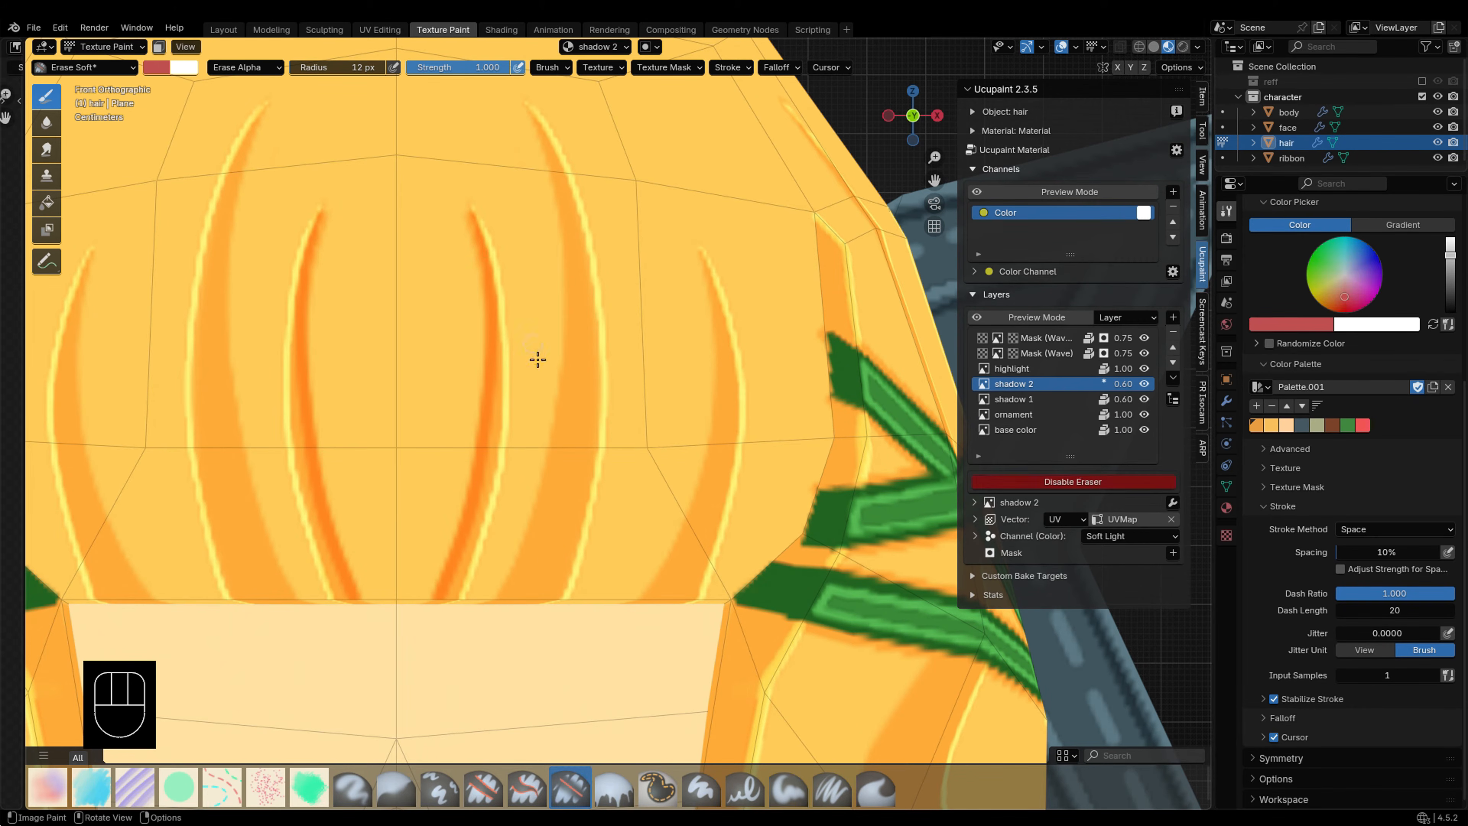
click(1073, 482)
key(ctrl+z)
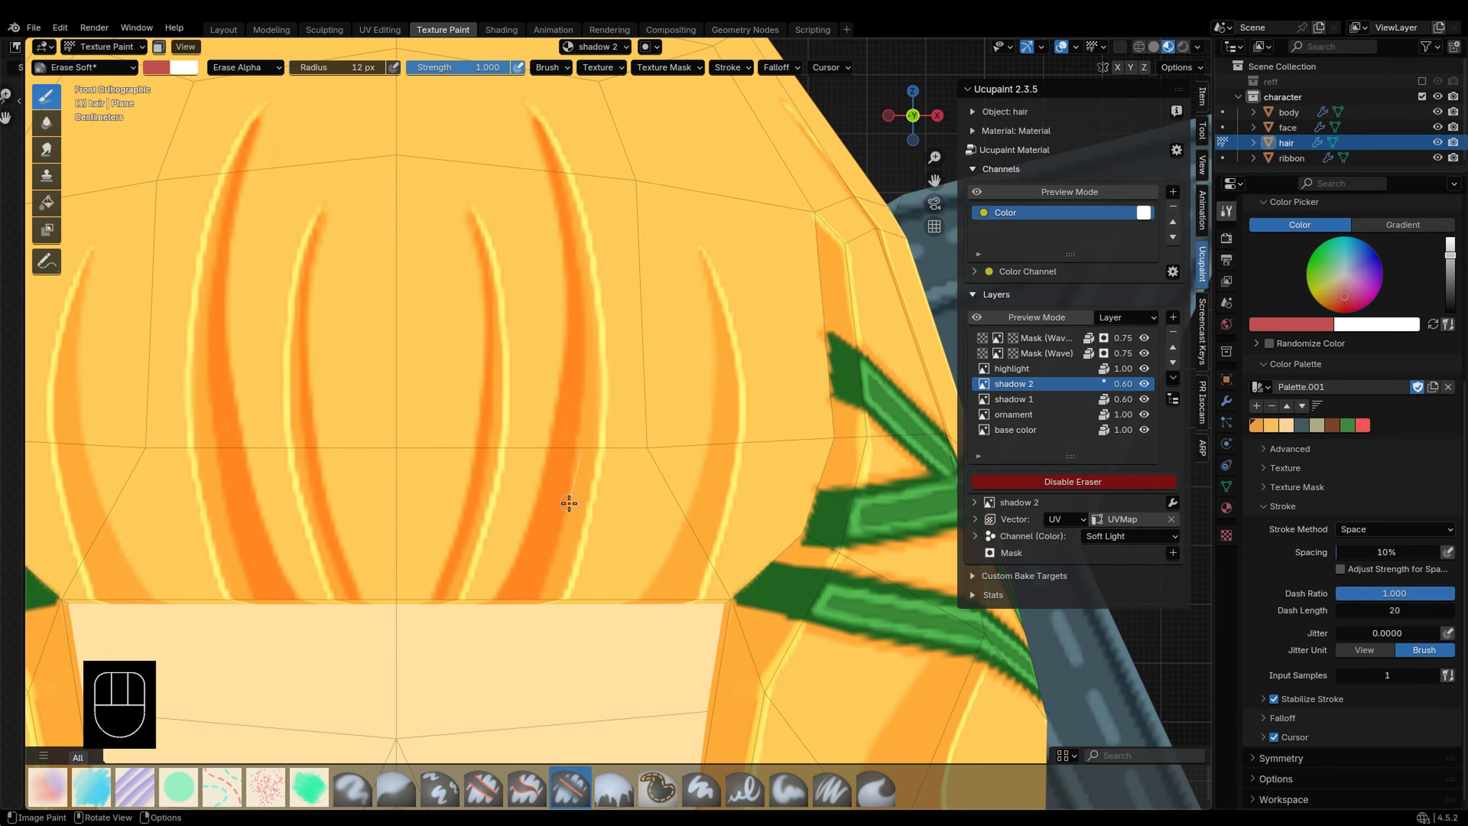
key(e)
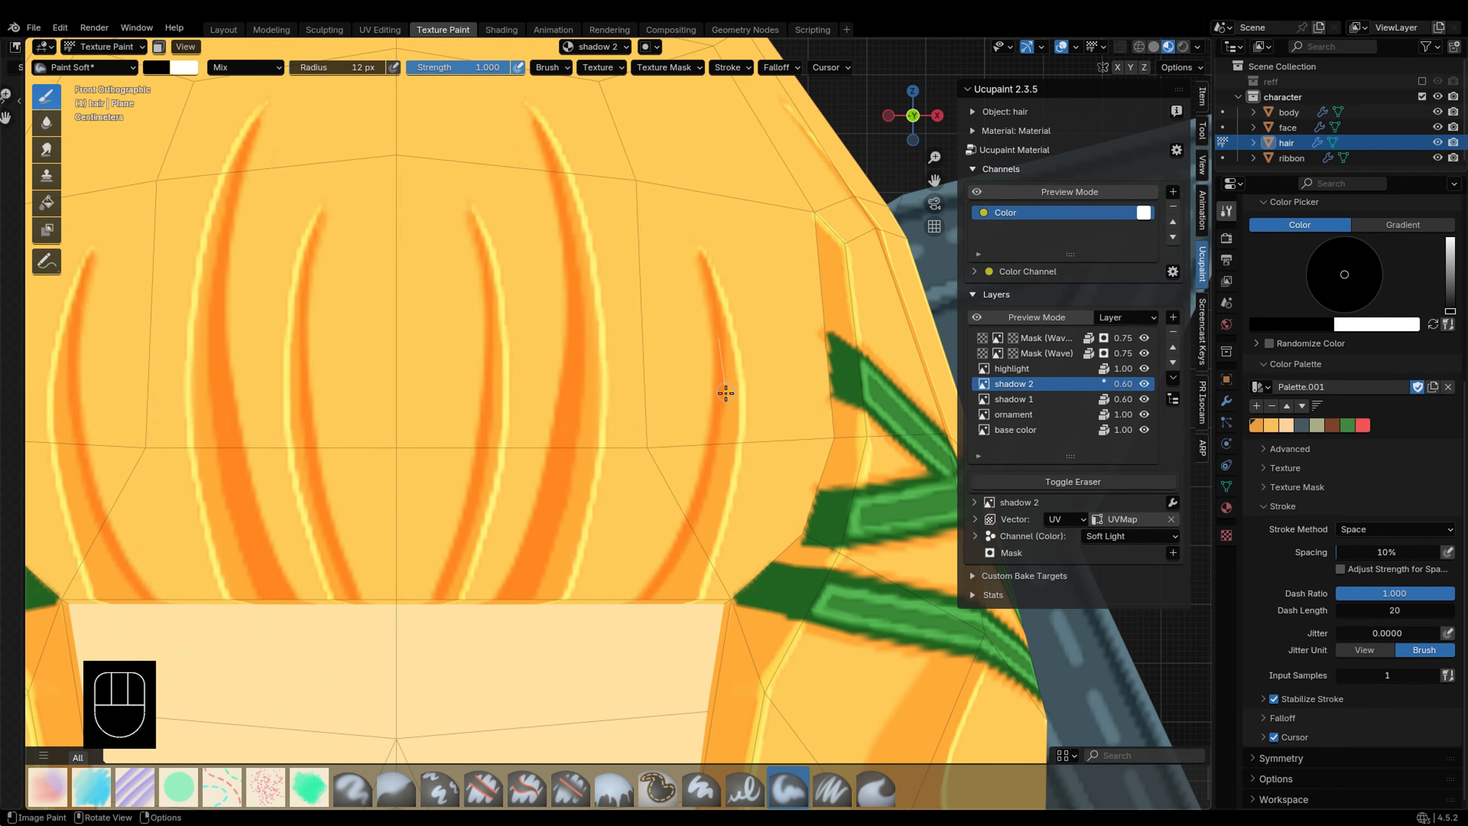
key(e)
key(e)
Step: Extend the fringe strands' second shadows onto the underside of the fringe, undoing the unwanted strokes
mouse_move(654, 556)
middle_down()
mouse_move(636, 524)
mouse_move(646, 493)
middle_up()
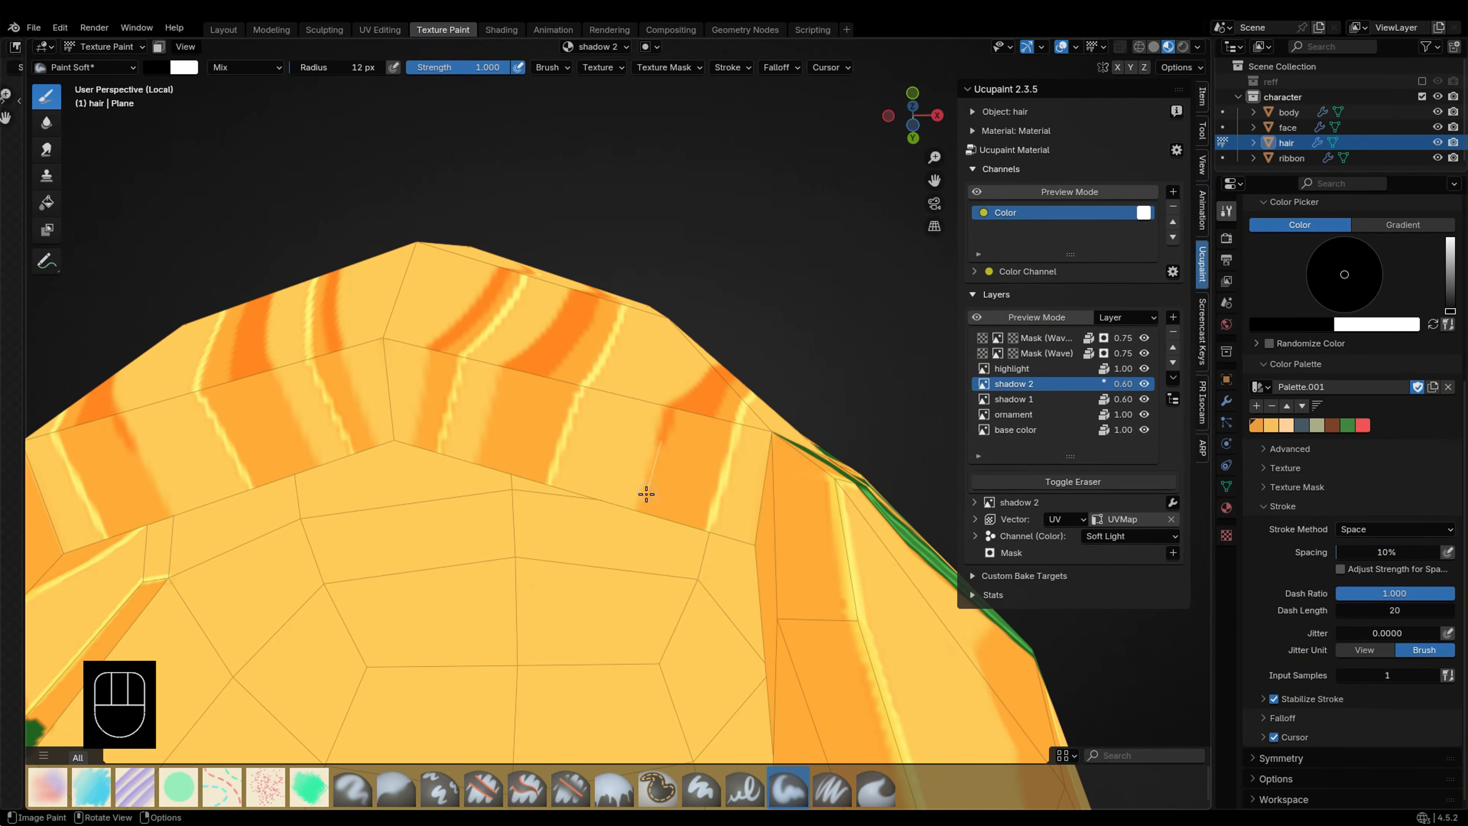
drag(646, 494, 639, 577)
key(ctrl+z)
key(ctrl+z)
scroll(439, 340, down, 3)
middle_drag(439, 340, 574, 446)
scroll(573, 446, up, 2)
key(ctrl+z)
key(ctrl+z)
key(KP_1)
Step: Restrict painting to the linked side hair locks and paint the second shadow along their inner front edges
key(Tab)
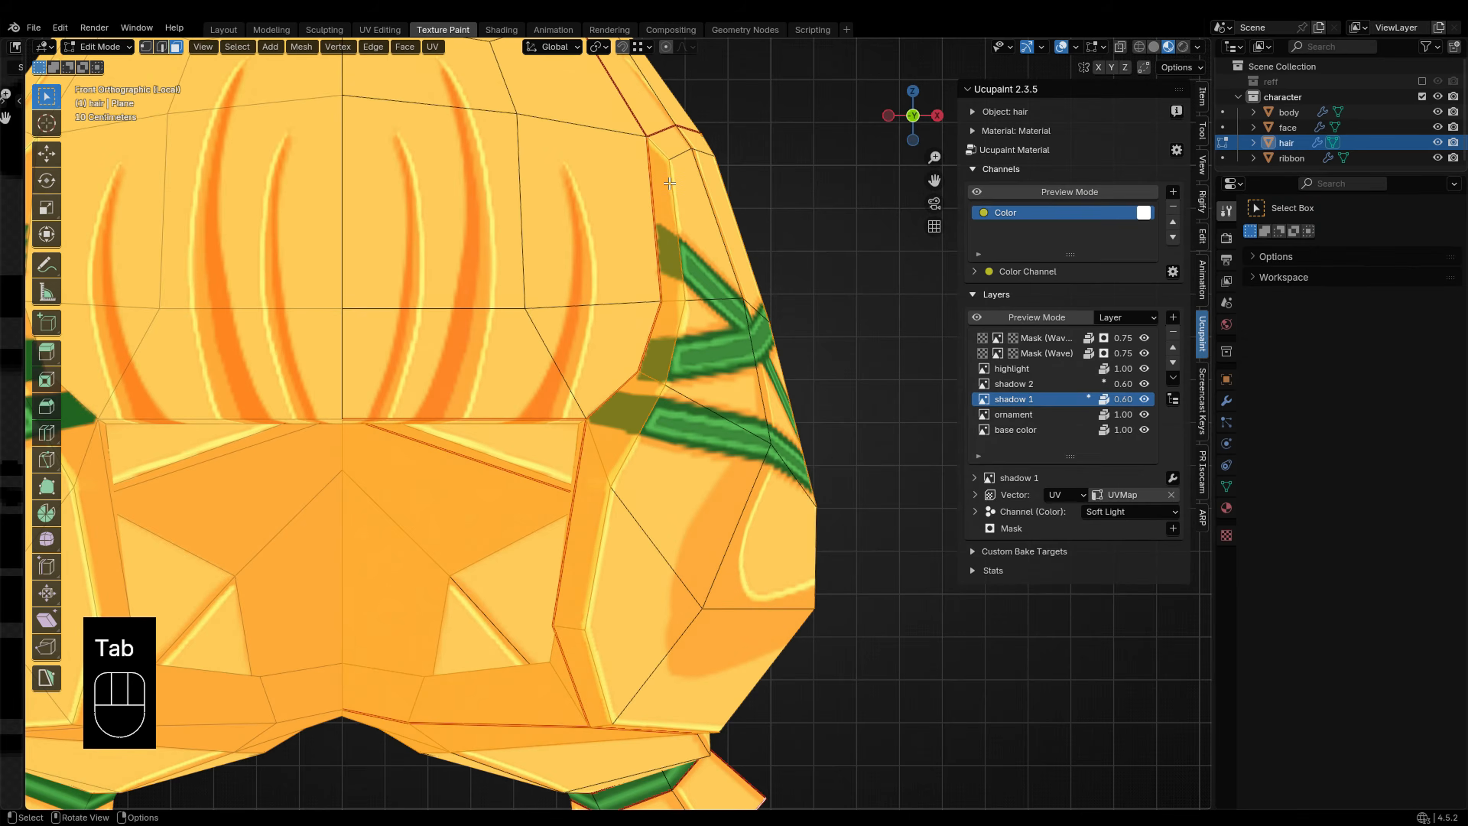
key(l)
key(Tab)
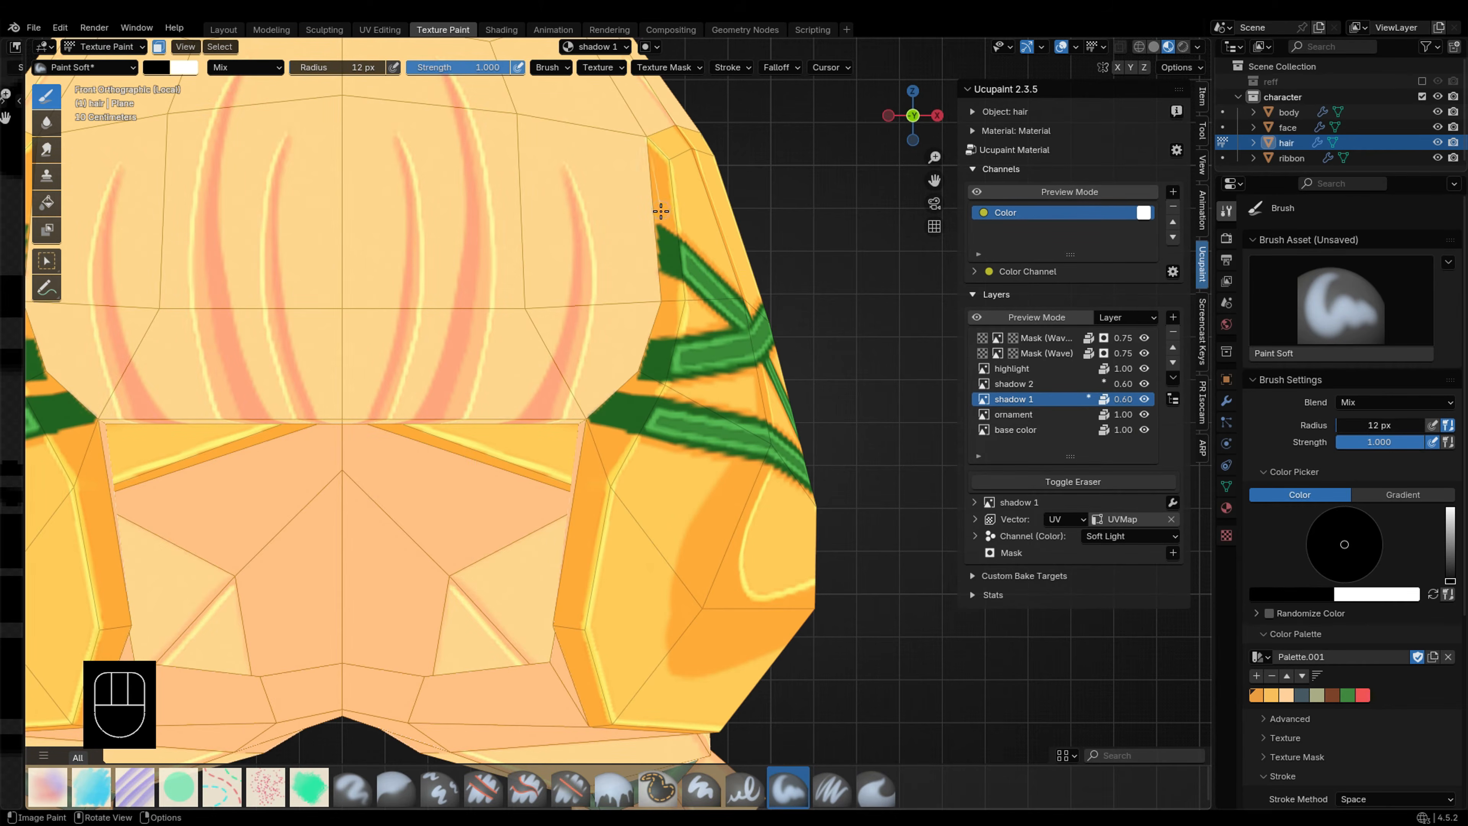
key(ctrl+z)
drag(653, 361, 626, 399)
shift+middle_drag(698, 523, 727, 458)
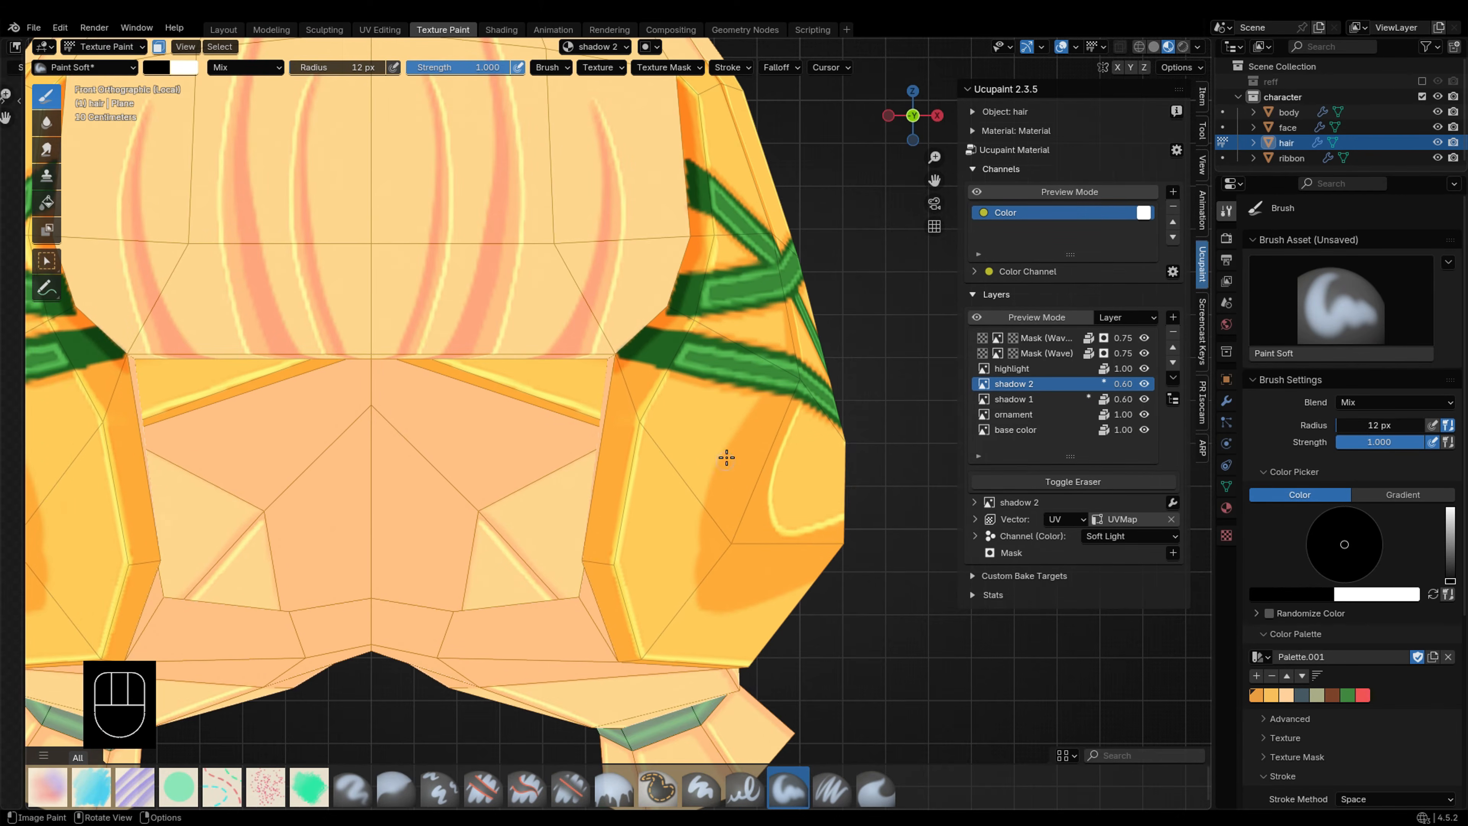
drag(617, 425, 590, 560)
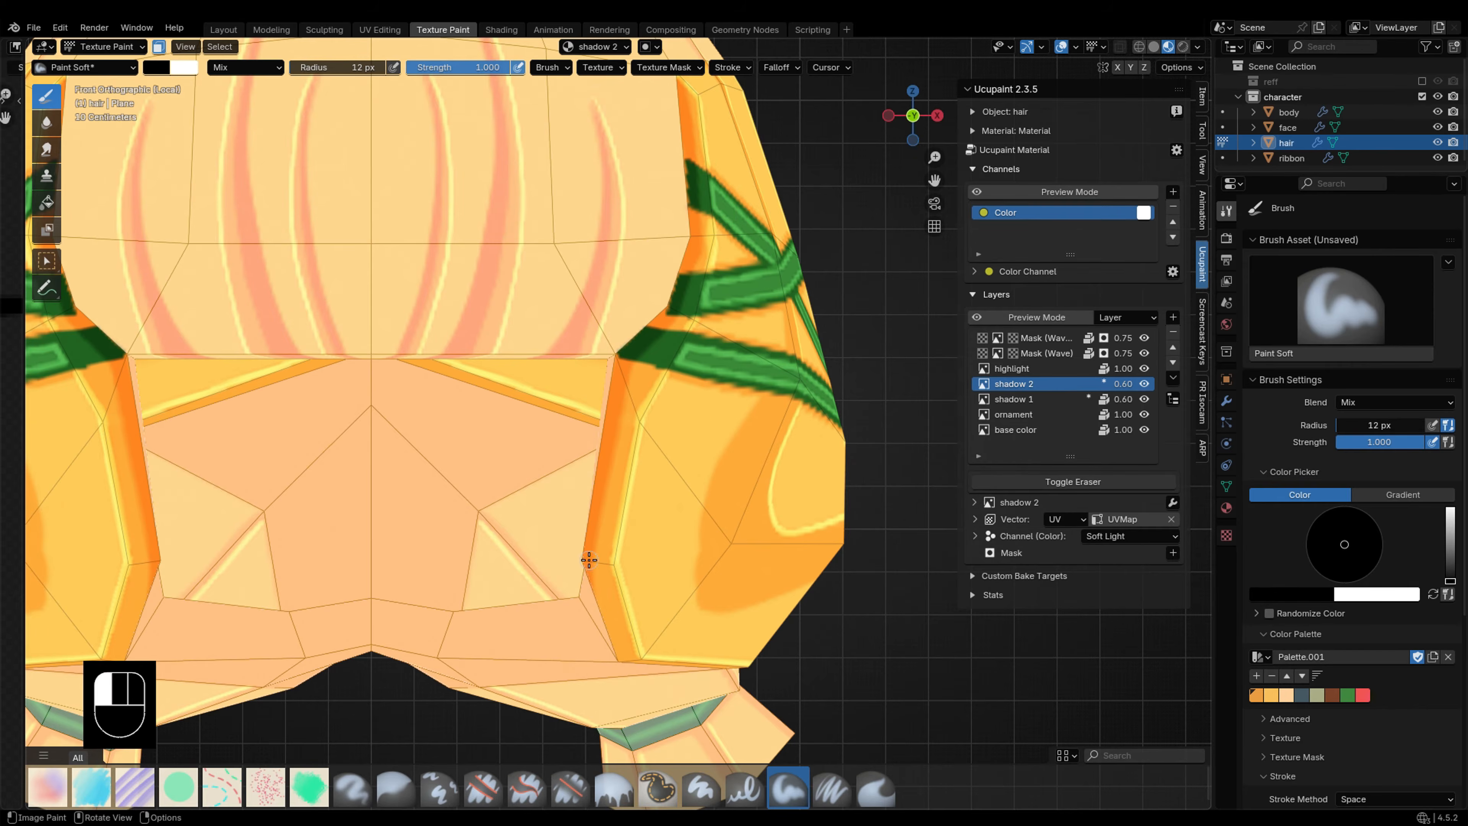
Step: Mask the inner rim faces under the hair, fill them with black on shadow 2, and return to unmasked brush painting
key(Tab)
middle_drag(648, 463, 672, 429)
key(Tab)
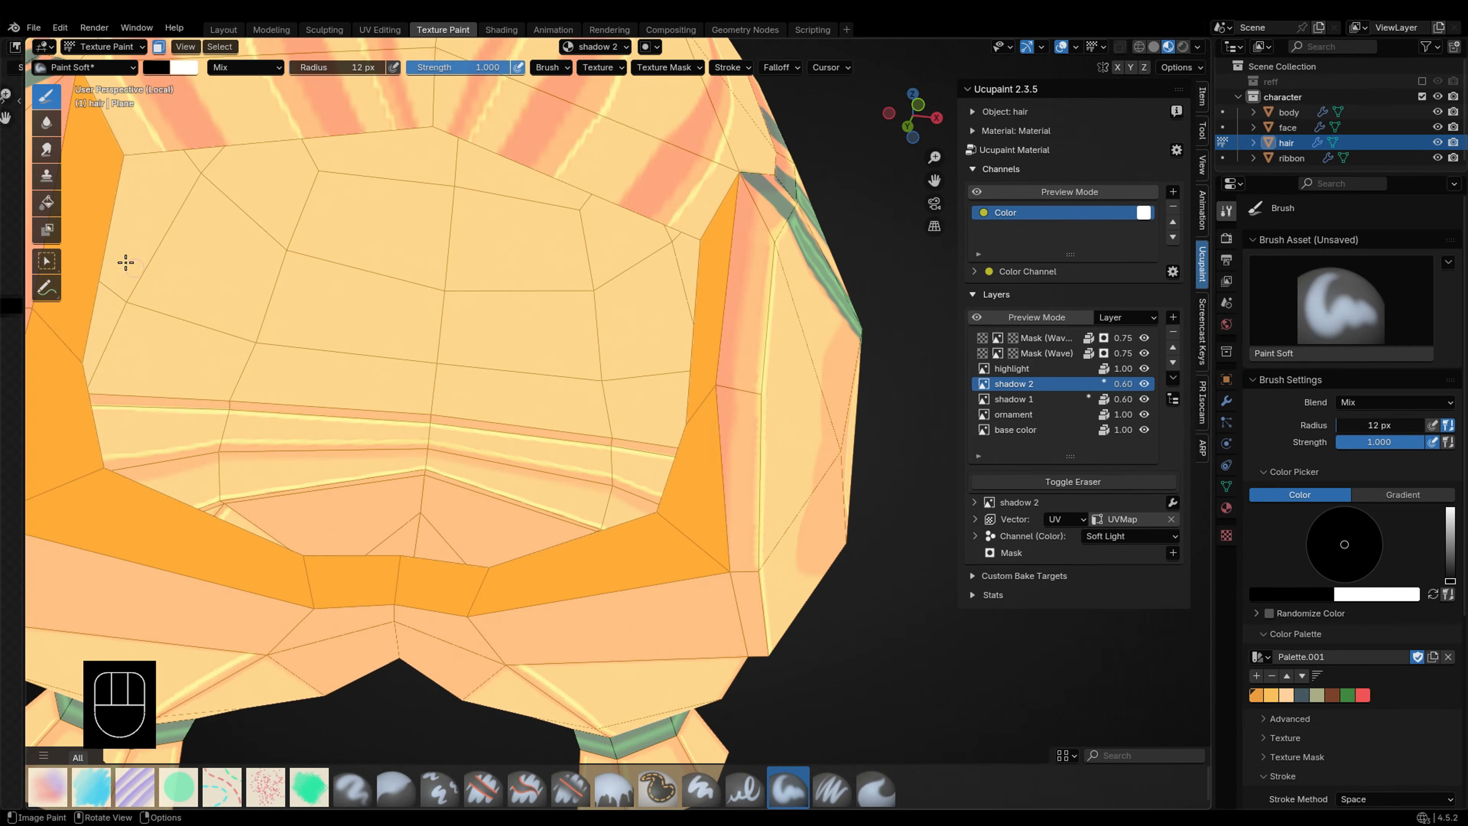
click(46, 203)
key(x)
click(557, 400)
click(159, 48)
click(47, 96)
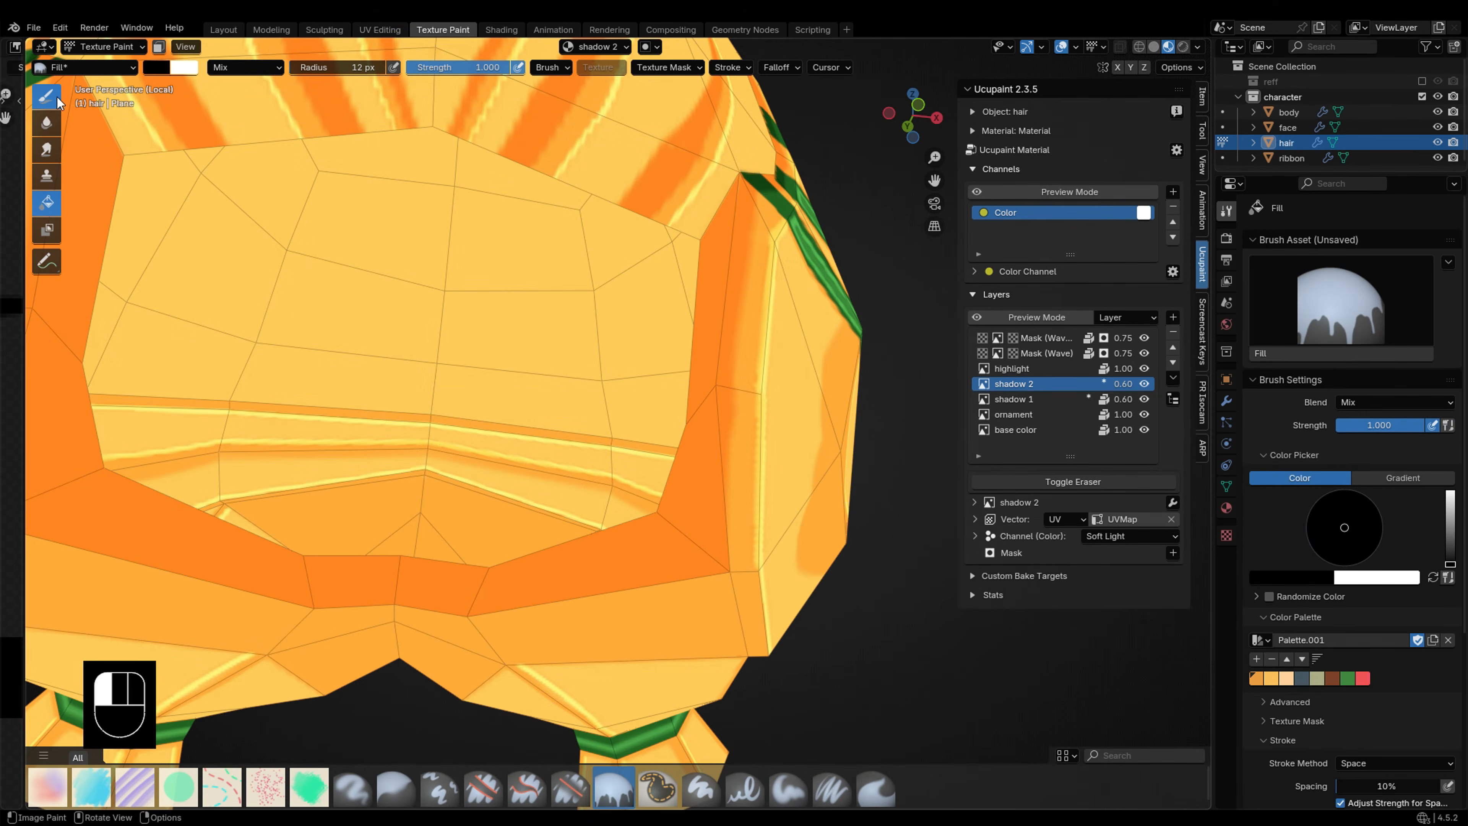
Step: Paint the second shadow over the side lock's curved shadow with an 8 px brush from the side view
alt+middle_drag(676, 397, 524, 264)
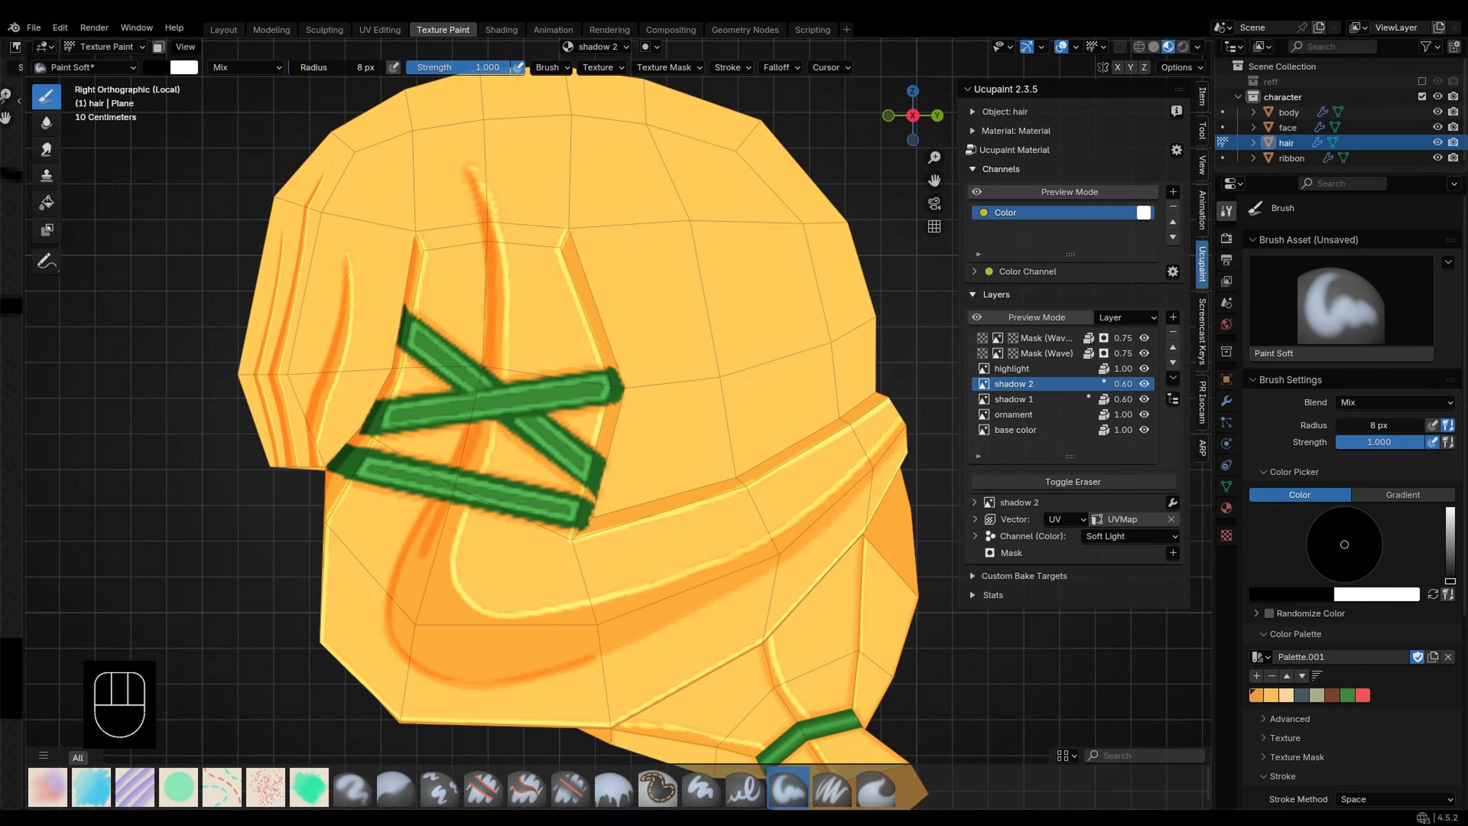
key(e)
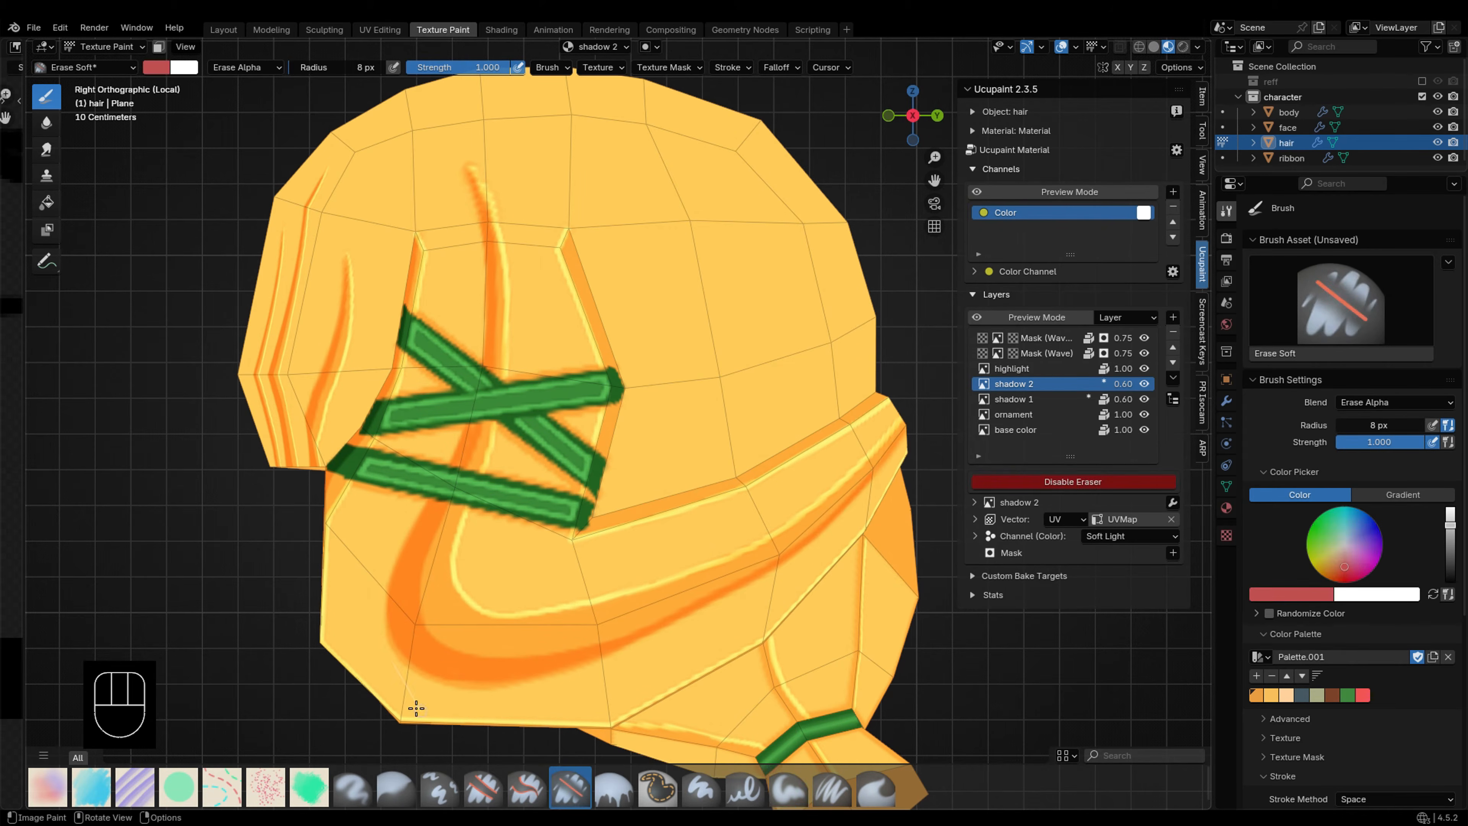
key(ctrl+z)
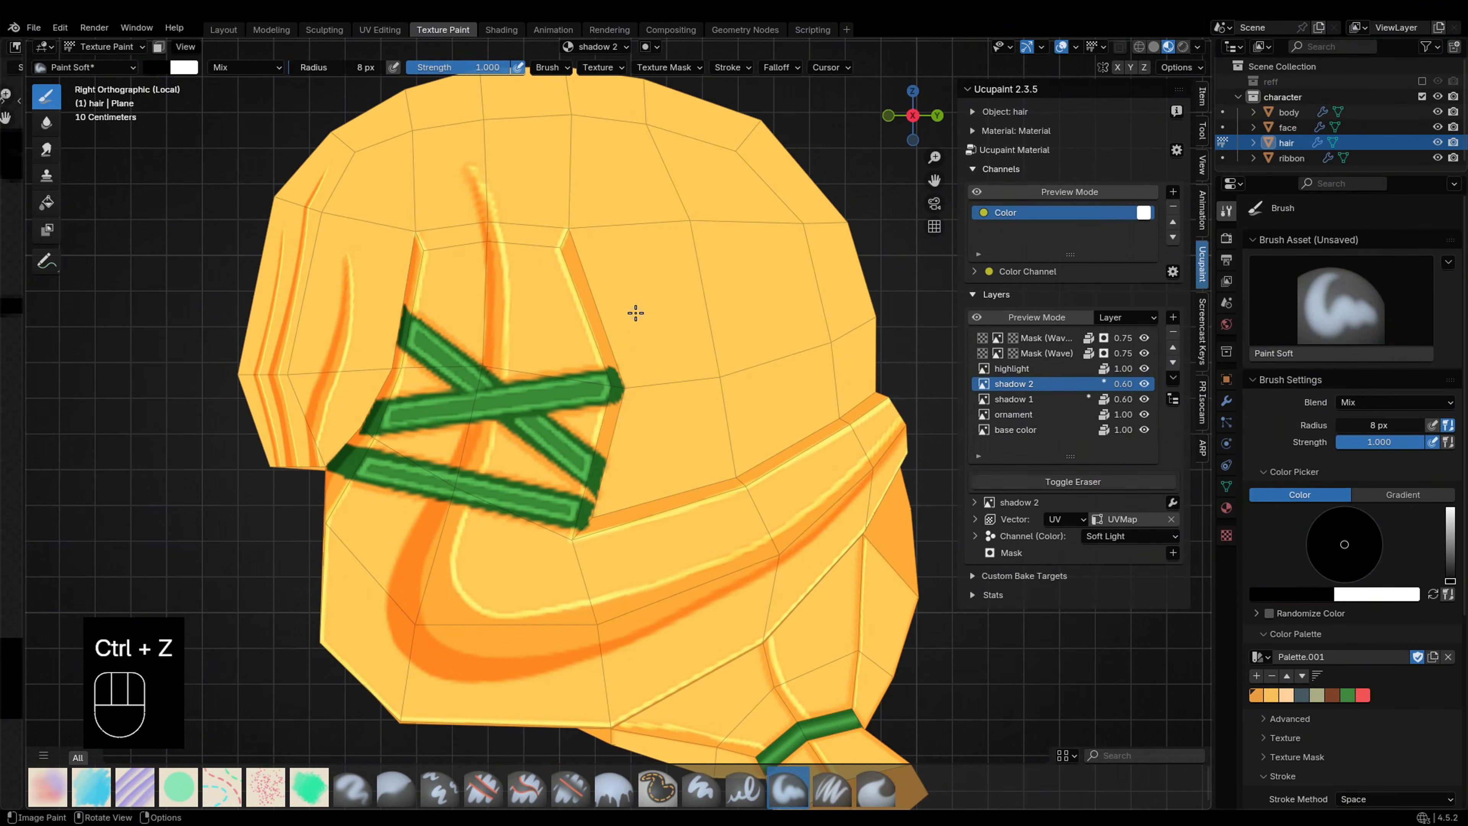
Step: Mask painting to the side lock and shade its back and inner edges using the Line stroke method
key(Tab)
key(l)
key(Tab)
click(159, 47)
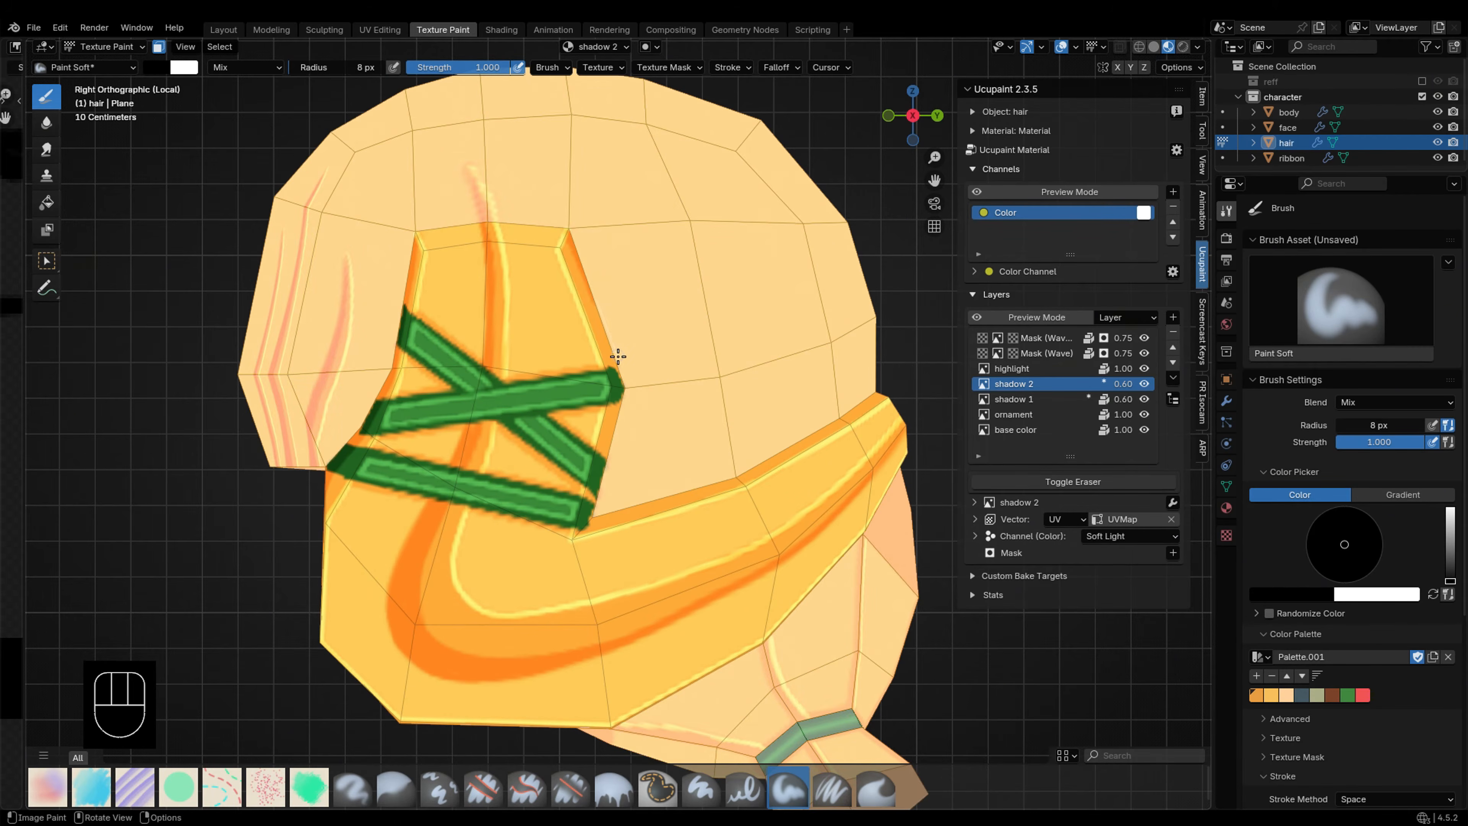
key(ctrl+z)
key(ctrl+z)
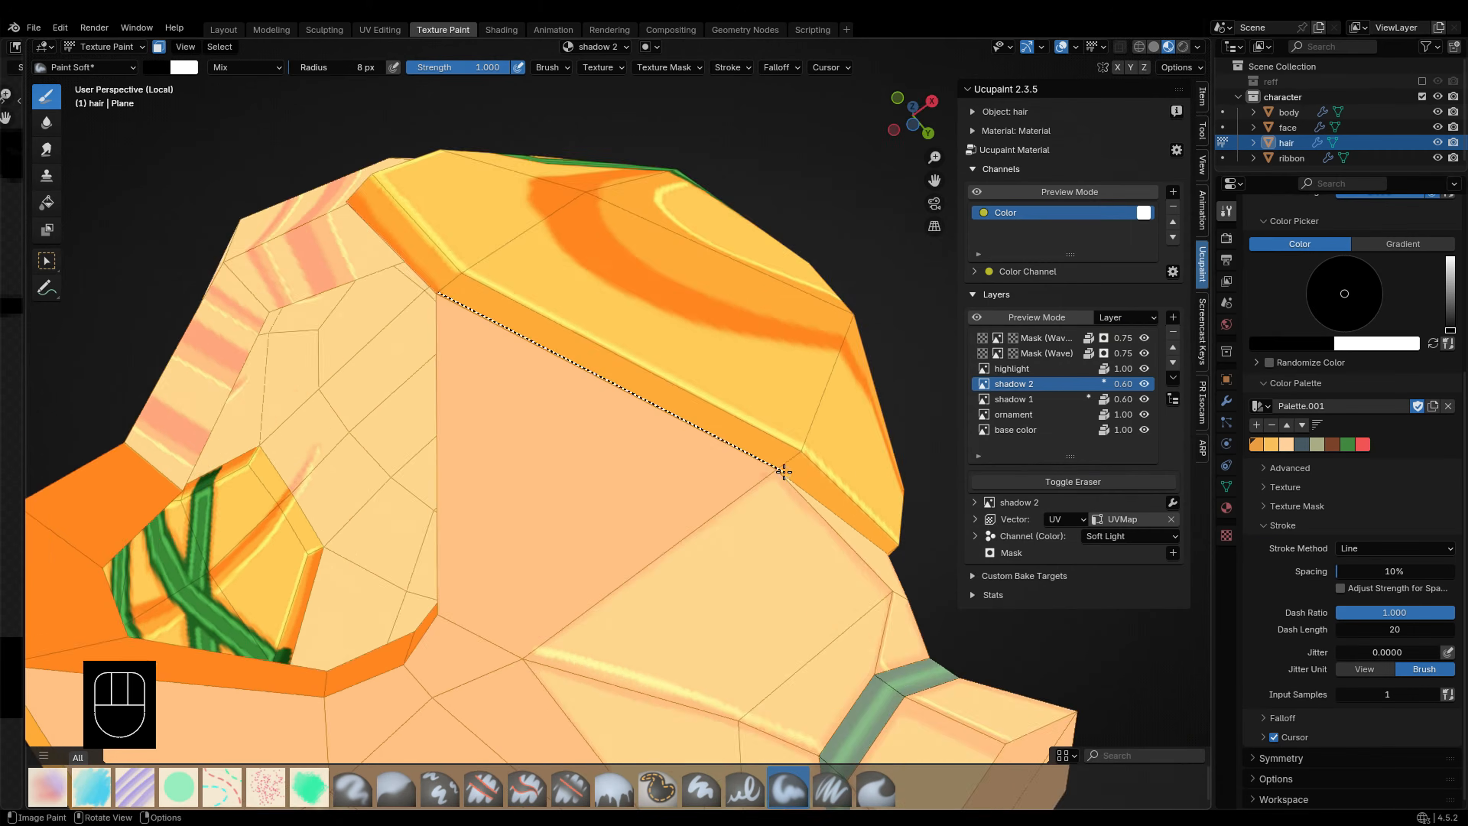
middle_drag(784, 472, 905, 383)
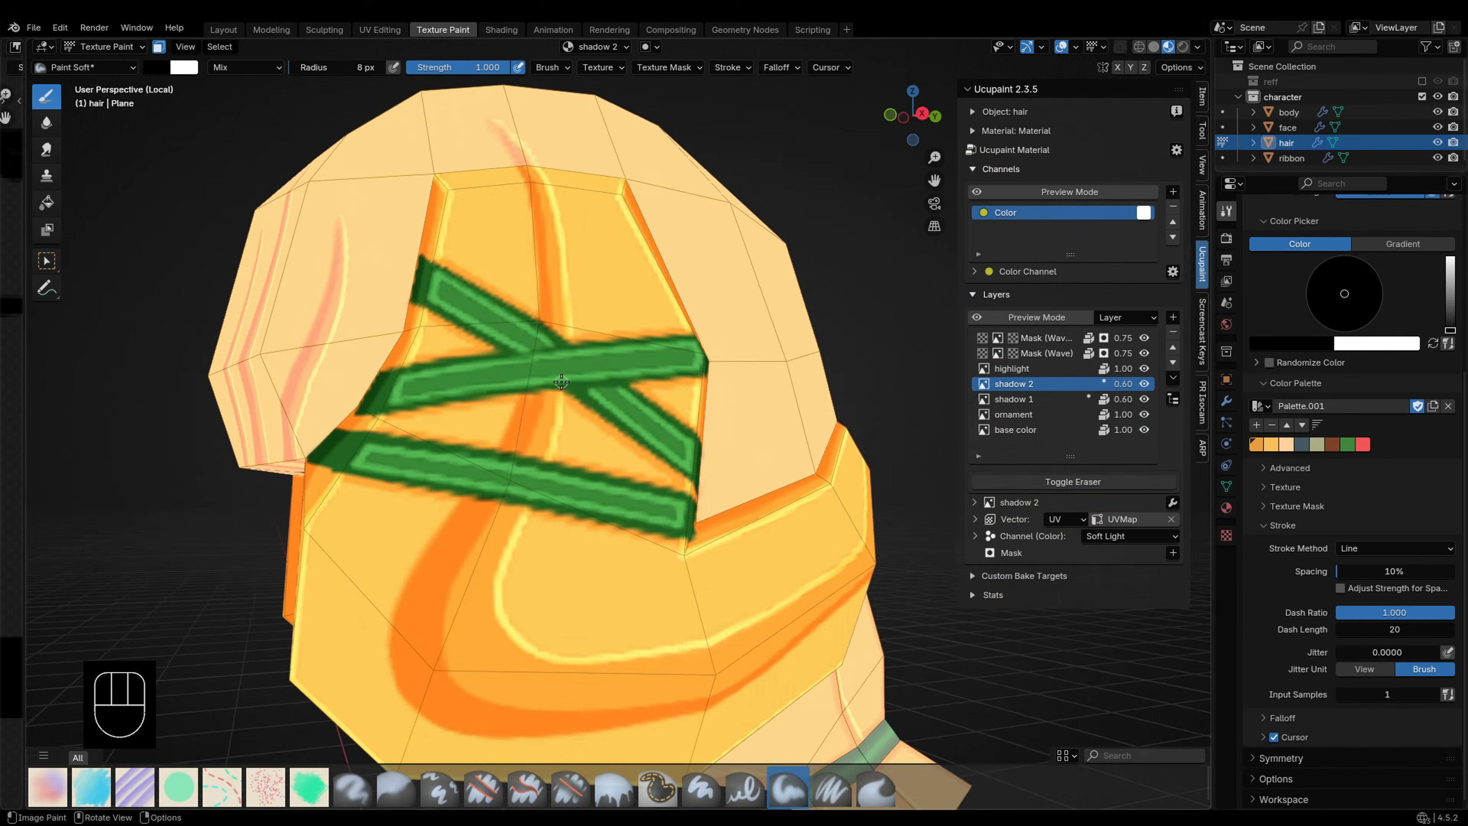
Step: Paint shadows around the green straps on the side lock, using the shadow 2 and shadow 1 layers
key(ctrl+z)
drag(397, 342, 469, 389)
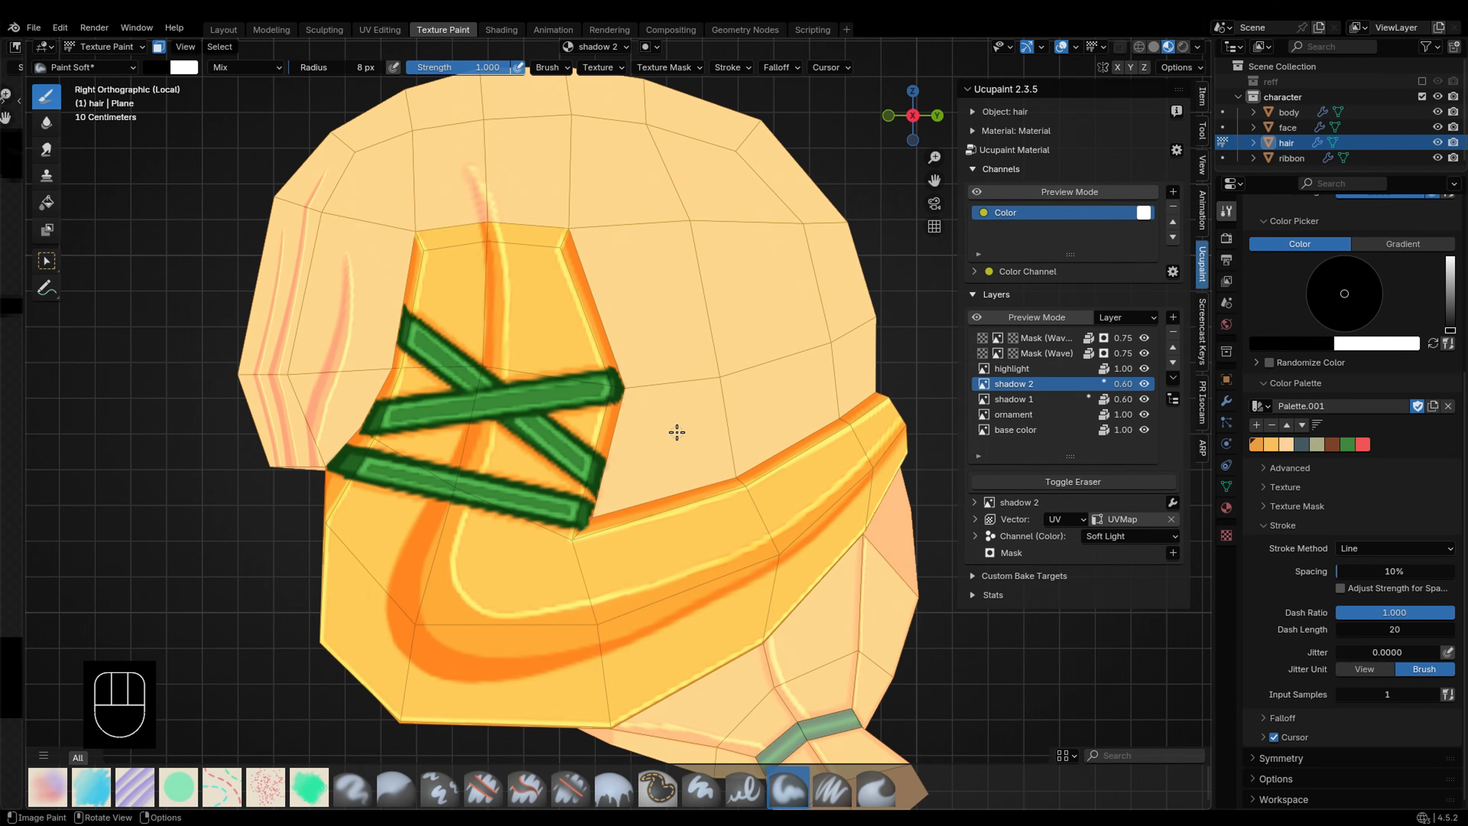
click(1018, 399)
drag(561, 417, 618, 407)
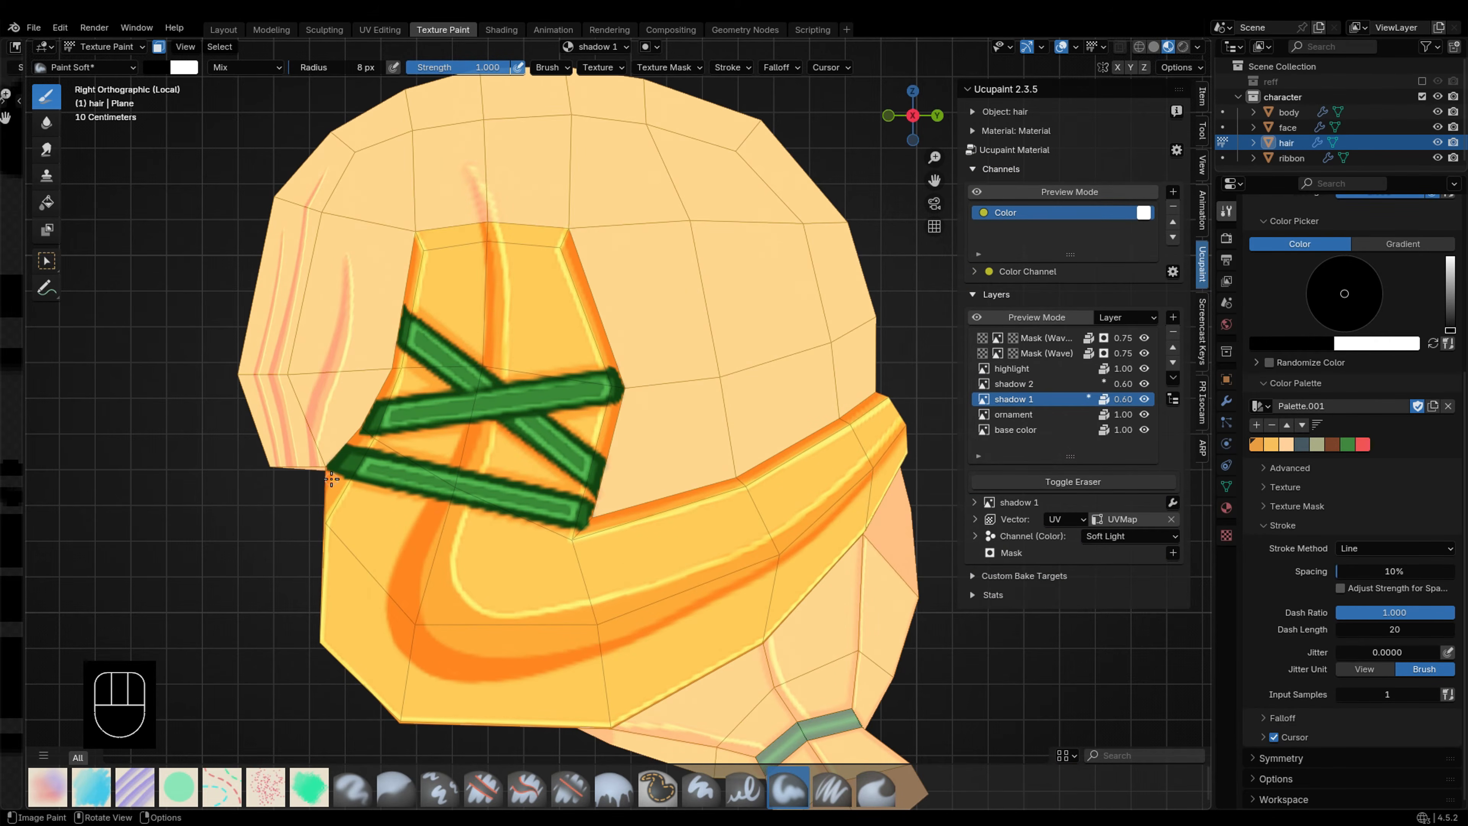
Step: Restrict painting to the back hair and pigtails and paint crossing straight shadow lines on the pigtail's end on shadow 2
key(Tab)
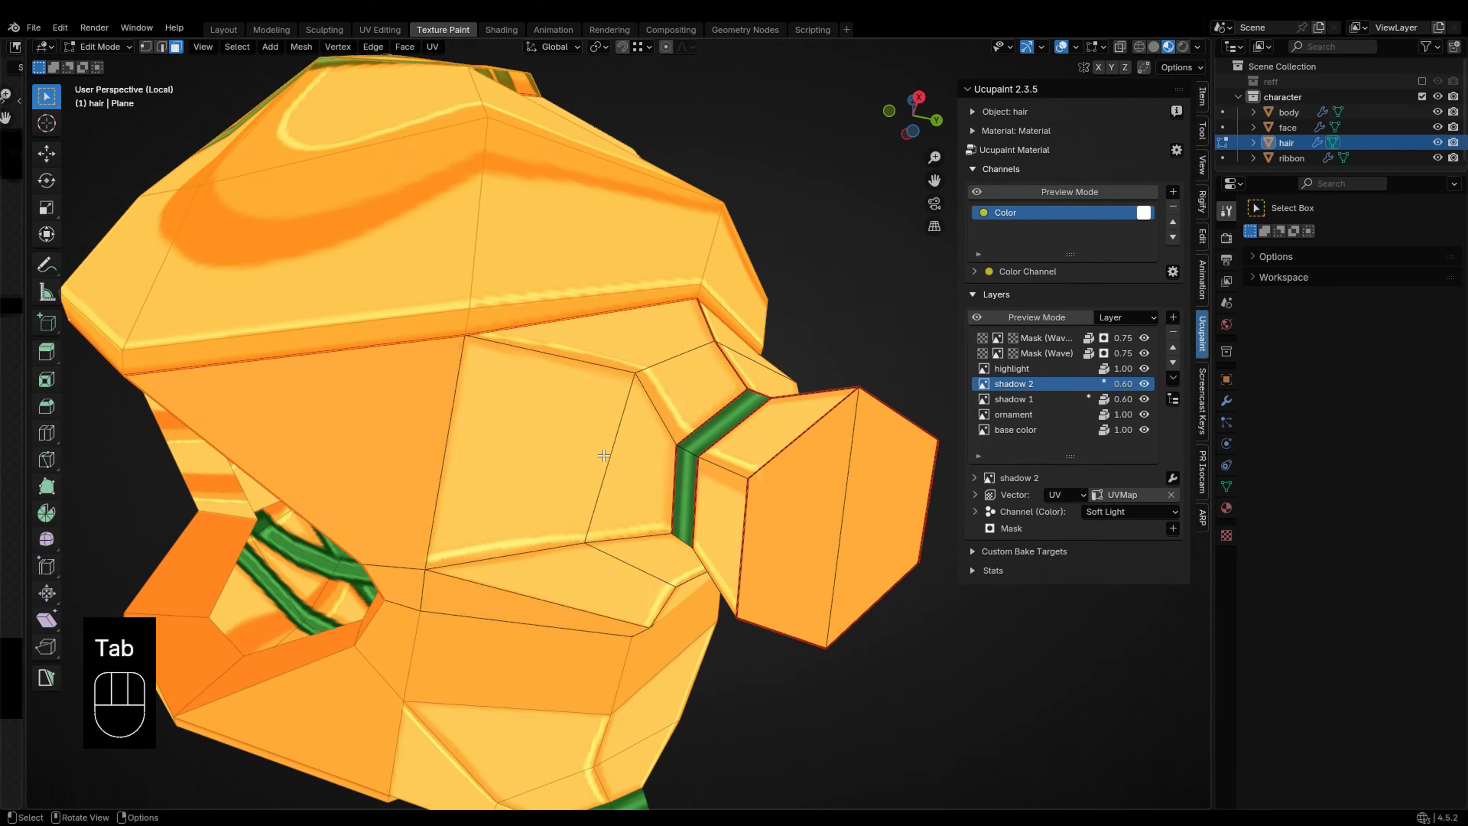
key(l)
key(l)
key(l)
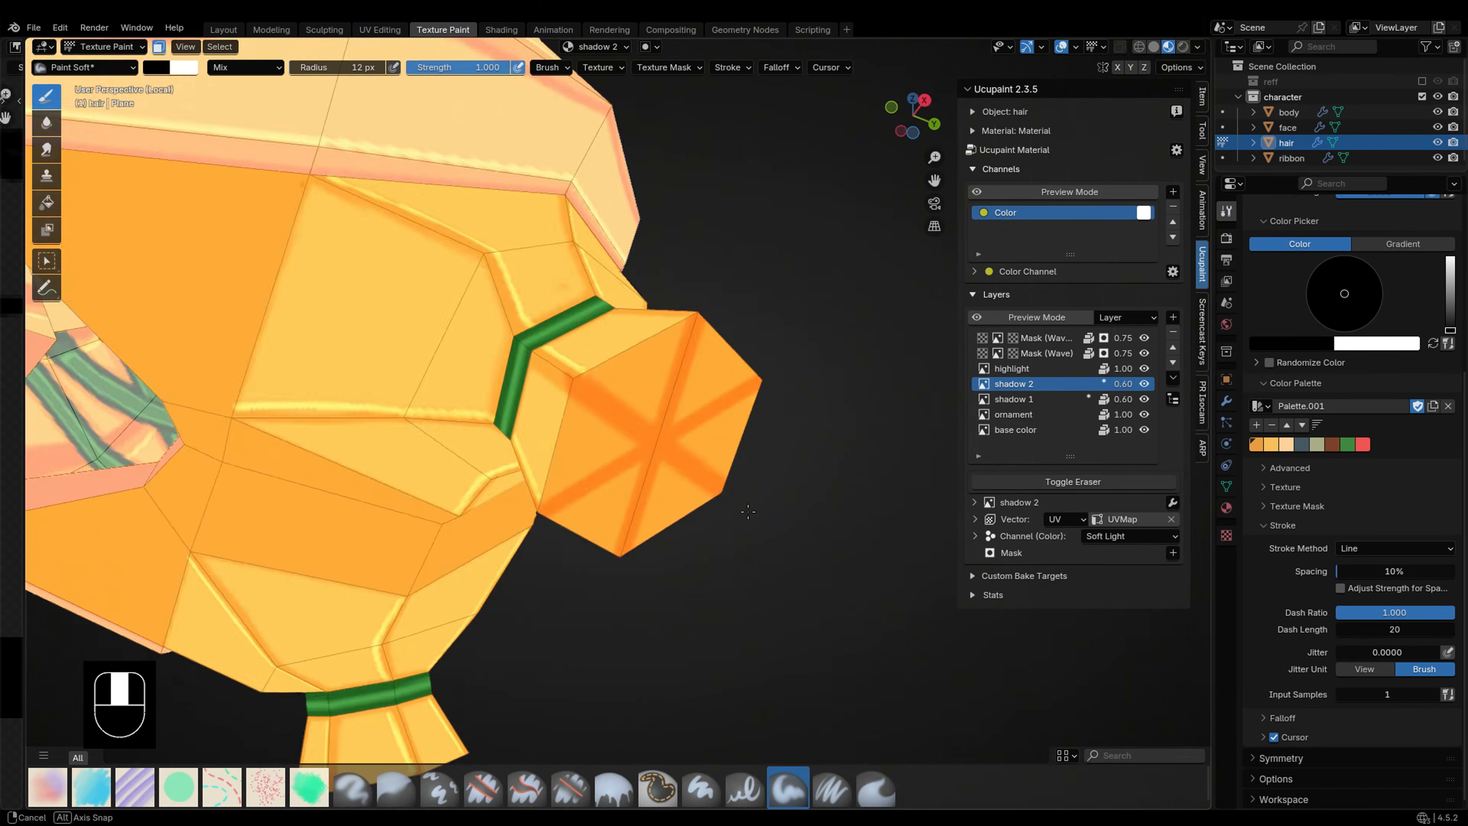
mouse_move(748, 511)
middle_down()
mouse_move(845, 485)
mouse_move(681, 476)
mouse_move(458, 505)
middle_up()
key(ctrl+z)
key(ctrl+z)
key(ctrl+z)
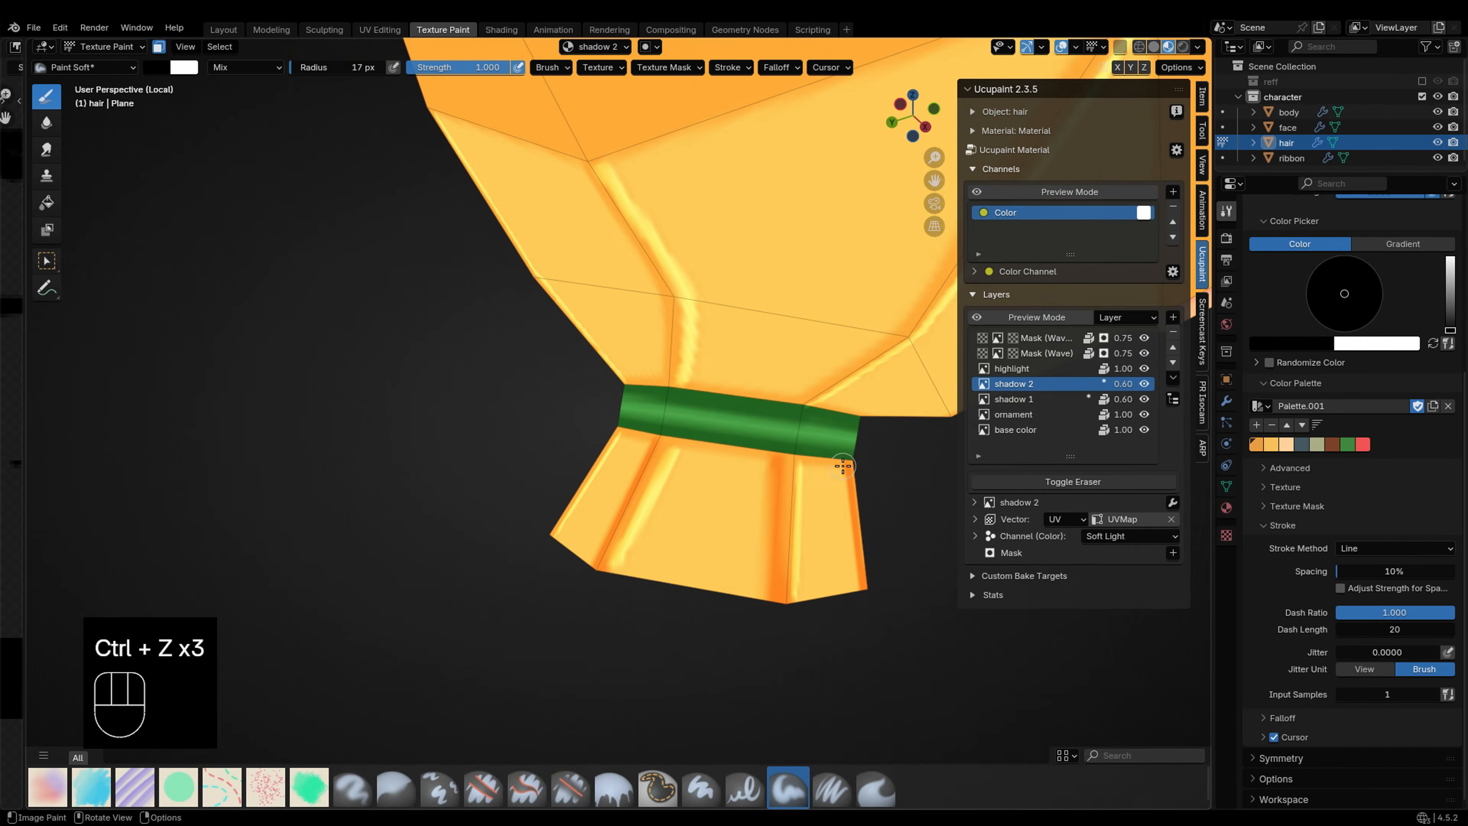
Step: Paint second shadows on the pigtail around its green tie, undoing the stray stroke
mouse_move(868, 460)
mouse_down()
mouse_move(797, 451)
mouse_move(669, 389)
mouse_up()
middle_drag(827, 503, 619, 561)
scroll(619, 561, down, 1)
drag(539, 422, 669, 337)
mouse_move(676, 406)
middle_down()
mouse_move(646, 426)
mouse_move(469, 391)
middle_up()
key(ctrl+z)
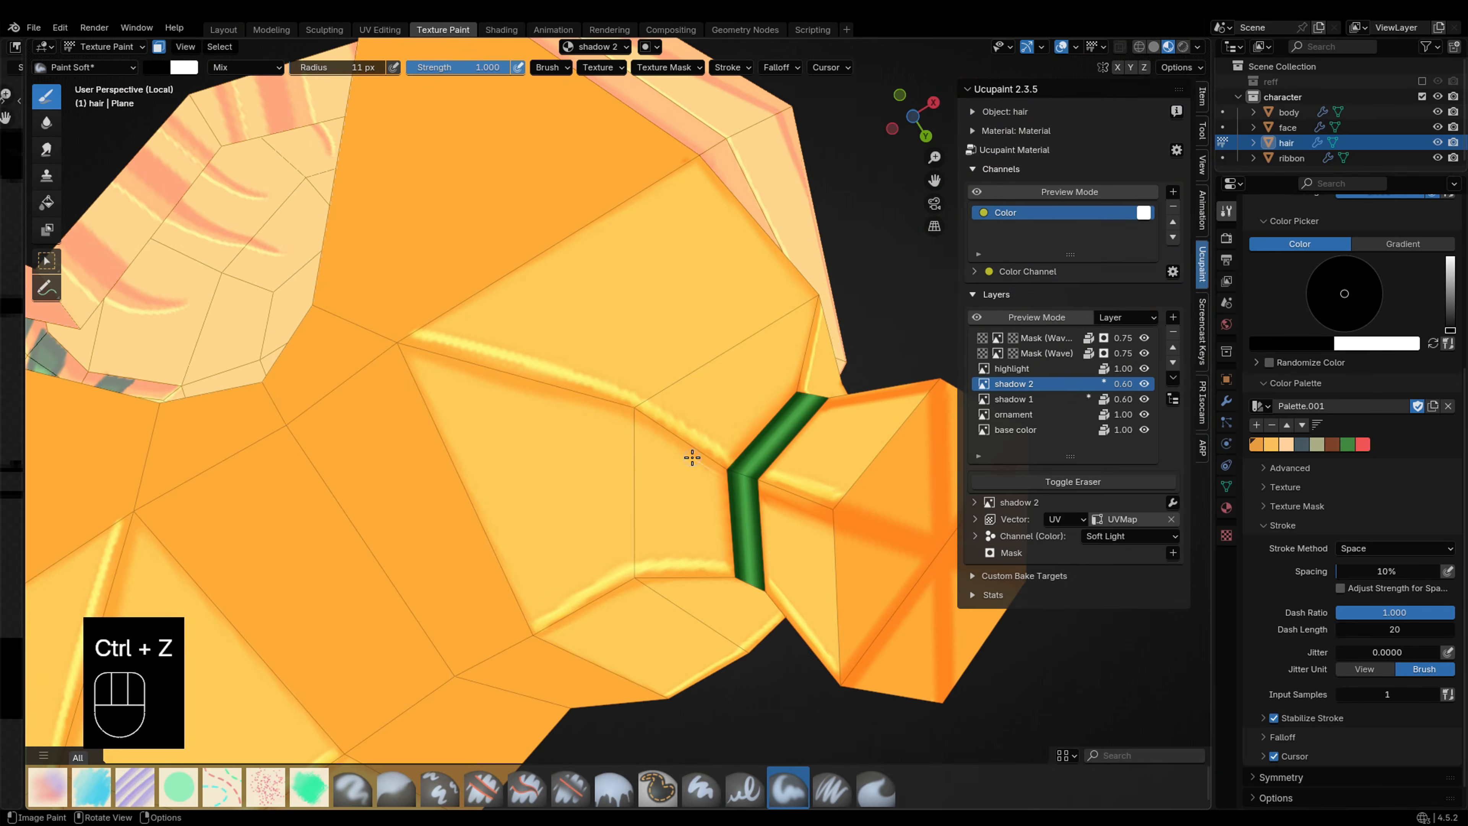
Step: Paint soft second shadows along the back hair's strand edges leading to the pigtails, correcting unwanted strokes
middle_drag(692, 456, 438, 248)
drag(439, 248, 722, 315)
mouse_move(722, 315)
middle_down()
mouse_move(609, 168)
mouse_move(567, 456)
mouse_move(692, 250)
mouse_move(626, 243)
mouse_move(803, 430)
mouse_move(643, 456)
mouse_move(768, 440)
mouse_move(725, 444)
mouse_move(775, 387)
middle_up()
key(ctrl+z)
key(e)
key(e)
key(ctrl+z)
key(1)
scroll(775, 387, up, 2)
scroll(775, 387, down, 1)
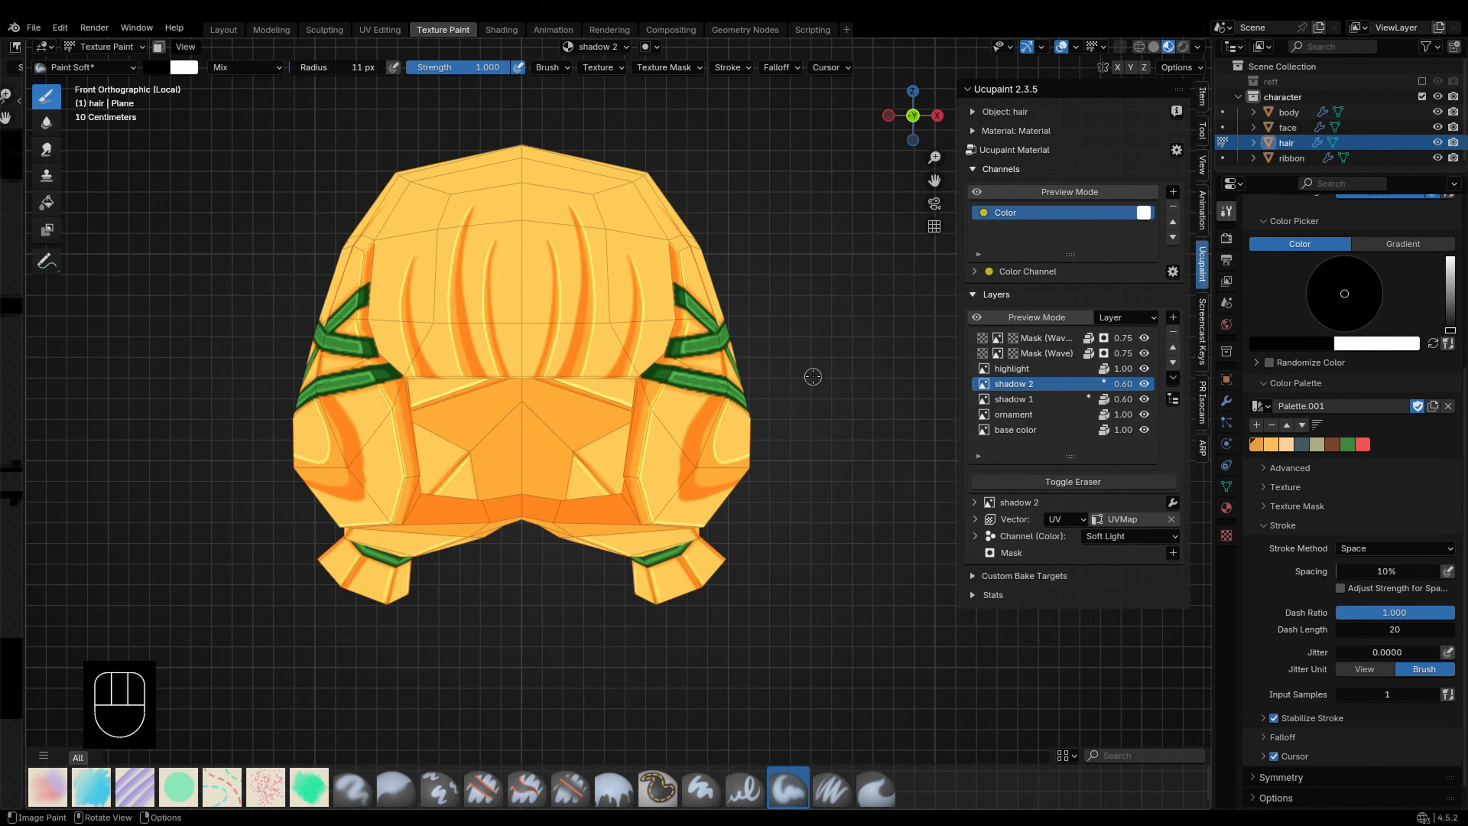
Step: Inspect the shaded hair from several sides and leave the isolated view to see the whole character from the front
key(grave)
click(790, 485)
key(grave)
click(788, 383)
key(grave)
click(511, 370)
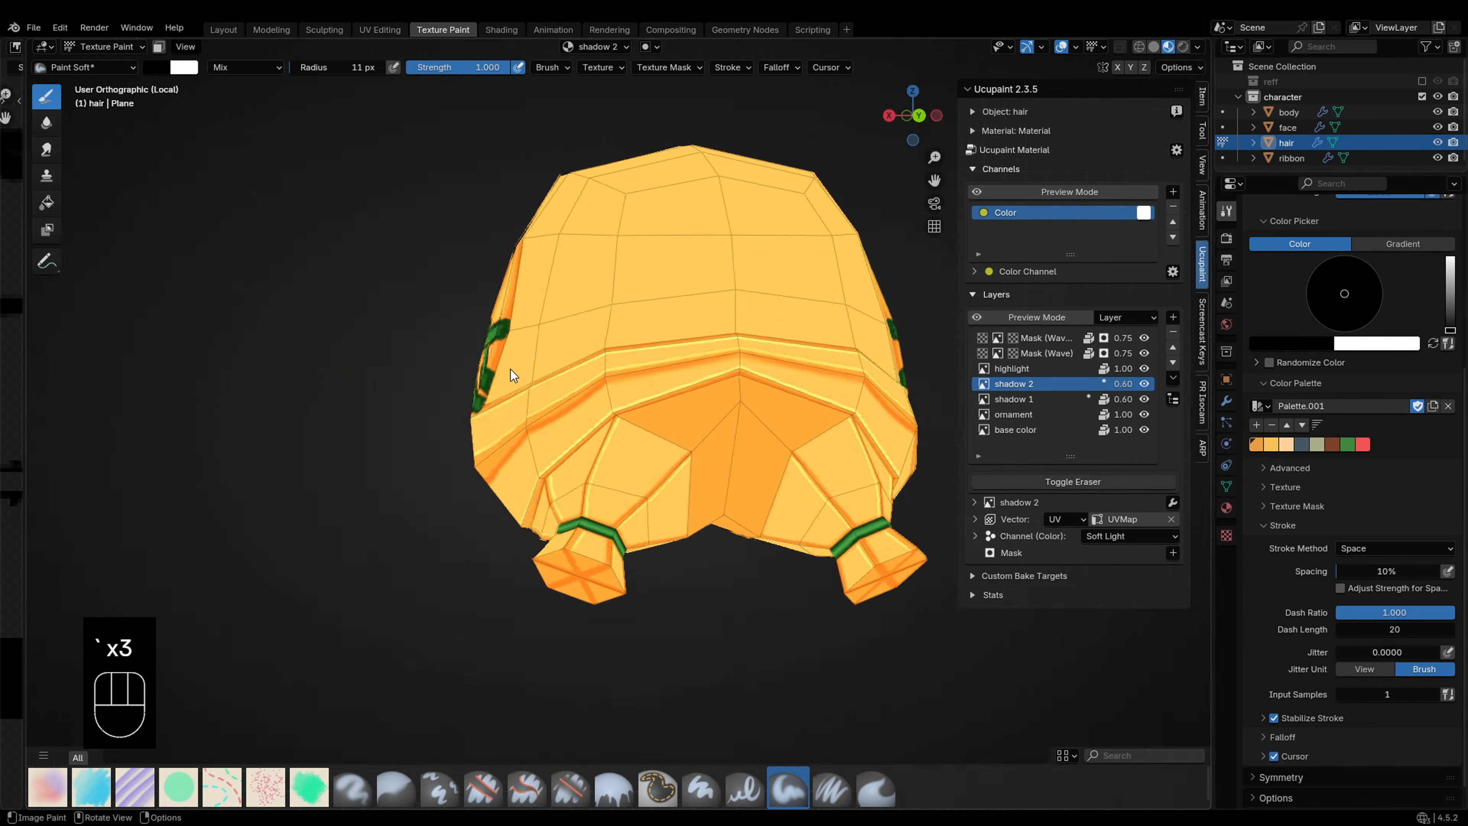
key(slash)
key(grave)
click(670, 373)
shift+middle_drag(670, 373, 737, 399)
scroll(737, 399, up, 1)
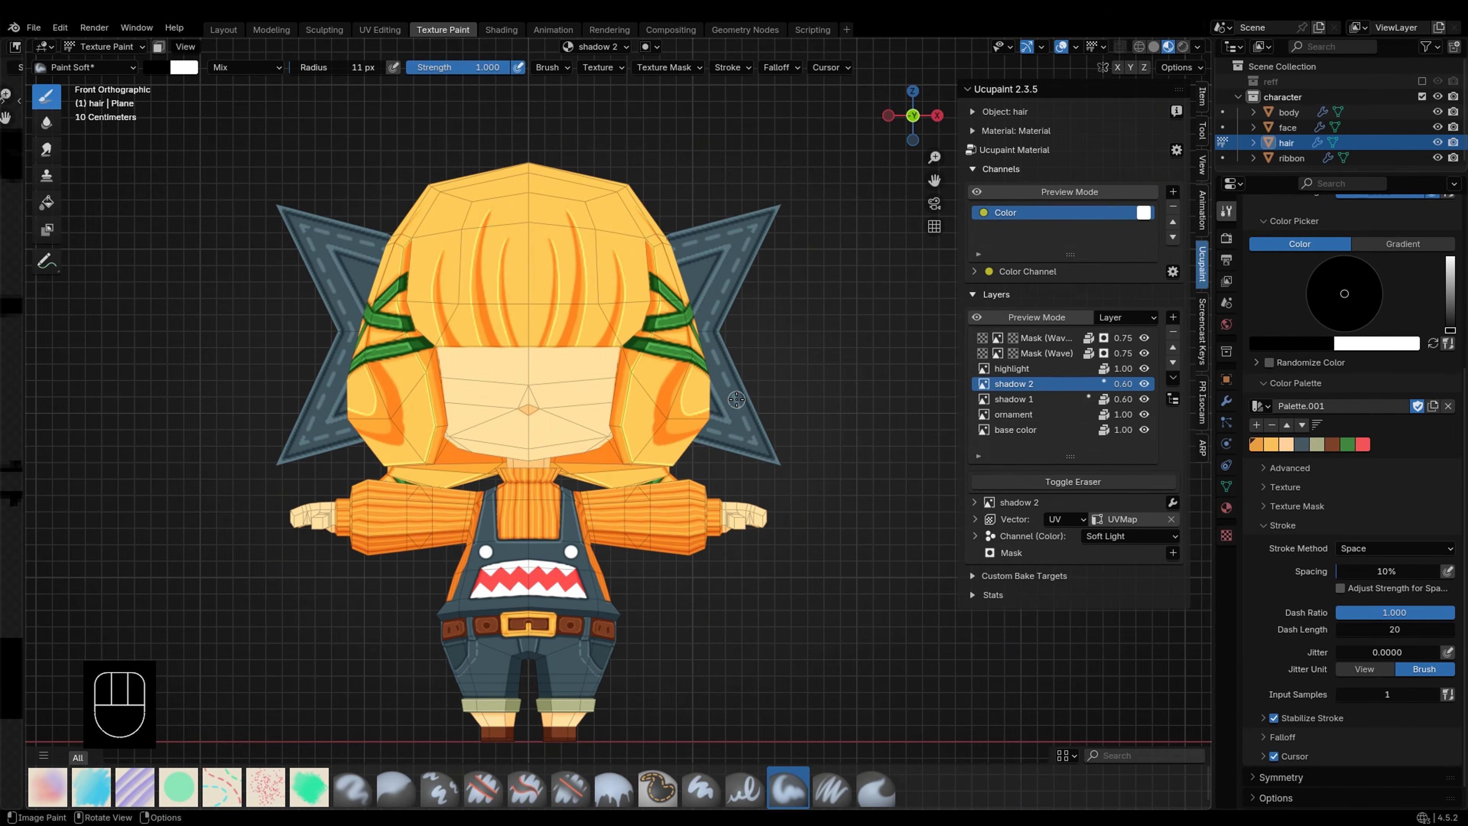
Step: Refine the side lock's curved shadow on the shadow 1 and shadow 2 layers with brush and eraser strokes
scroll(764, 524, up, 5)
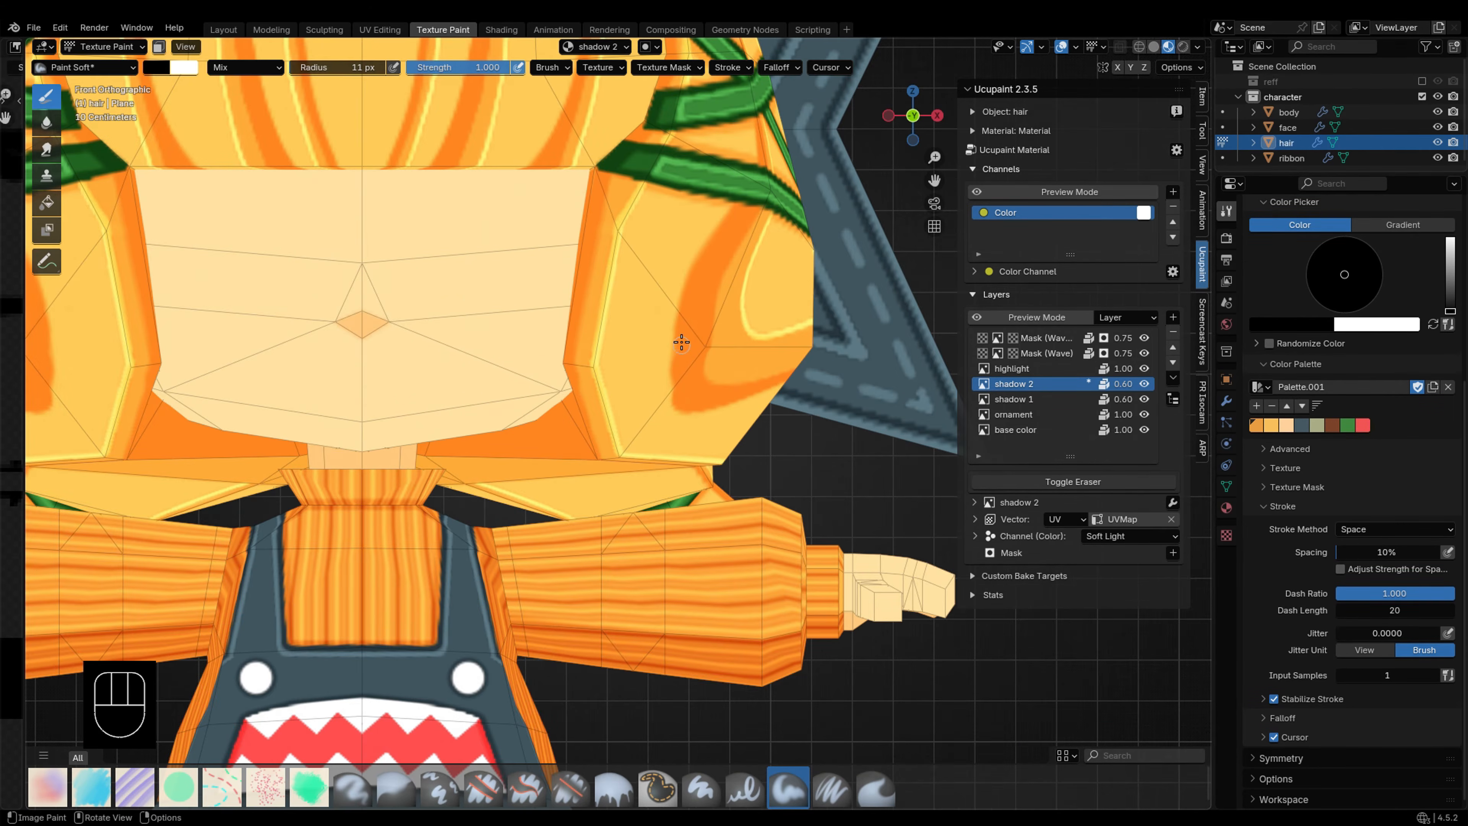
click(1015, 399)
mouse_move(679, 317)
mouse_down()
mouse_move(677, 402)
mouse_move(711, 313)
mouse_up()
click(1019, 482)
click(1014, 383)
key(ctrl+z)
click(1020, 482)
drag(701, 359, 705, 413)
key(ctrl+z)
Step: Switch painting to the body and paint the second shadow beneath the belt buckle and the front of the belt
scroll(705, 414, down, 6)
key(alt+q)
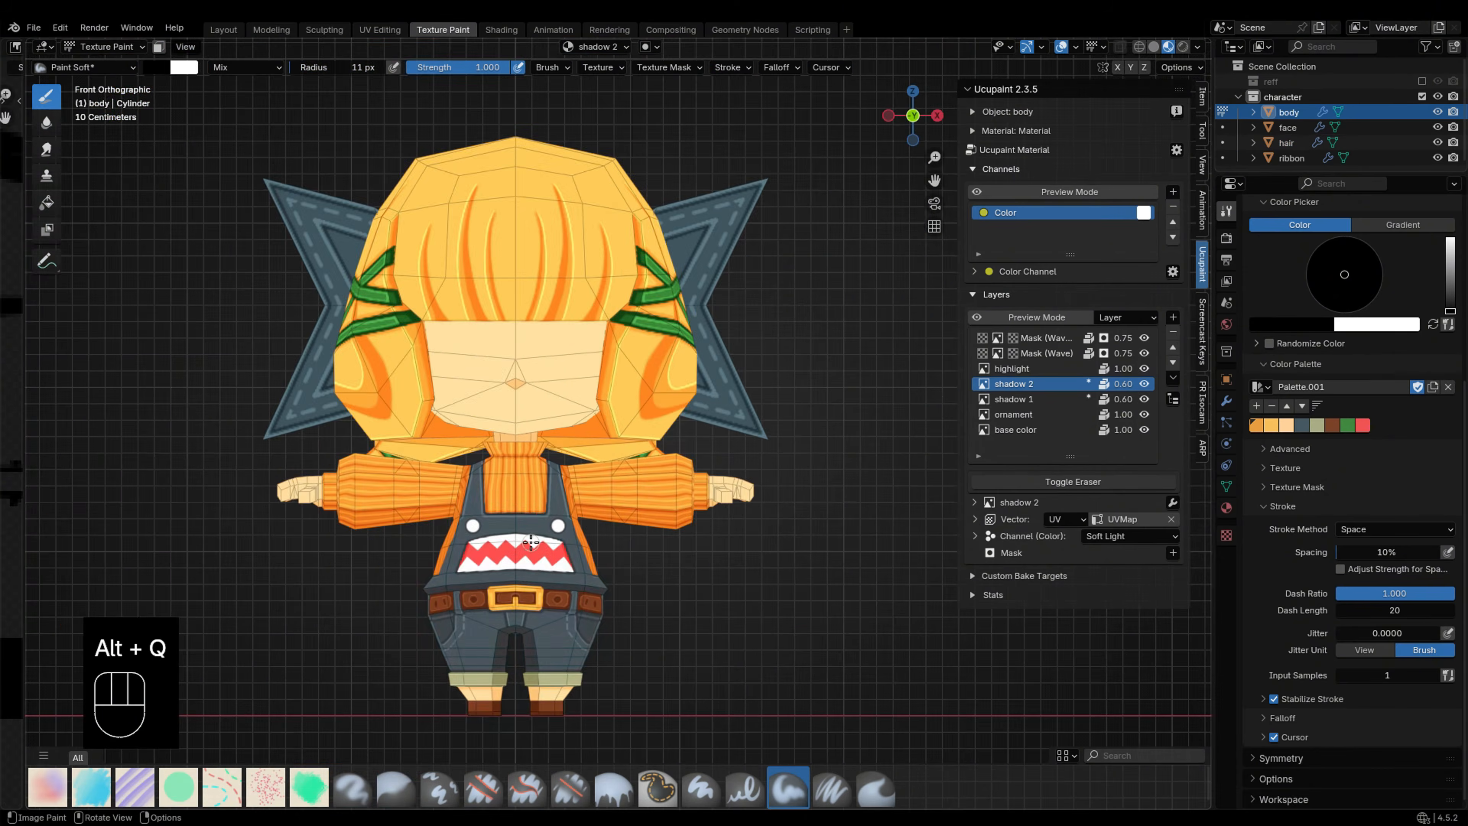
scroll(694, 416, up, 4)
scroll(695, 416, up, 5)
key(ctrl+z)
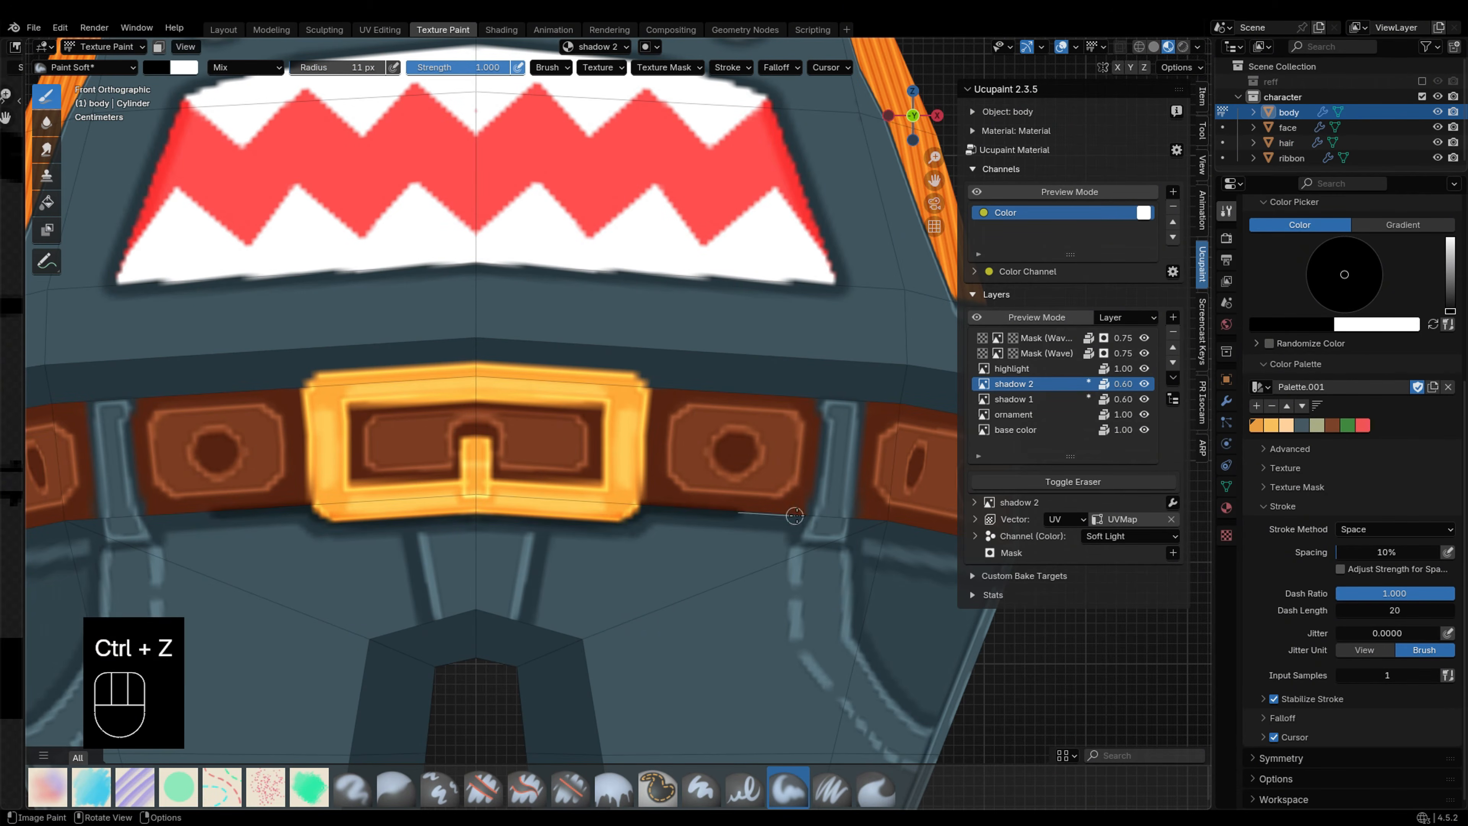
Step: Paint the second shadow beneath the belt around the body's side and back, undoing an unwanted stroke
shift+middle_drag(647, 520, 364, 486)
middle_drag(778, 523, 610, 451)
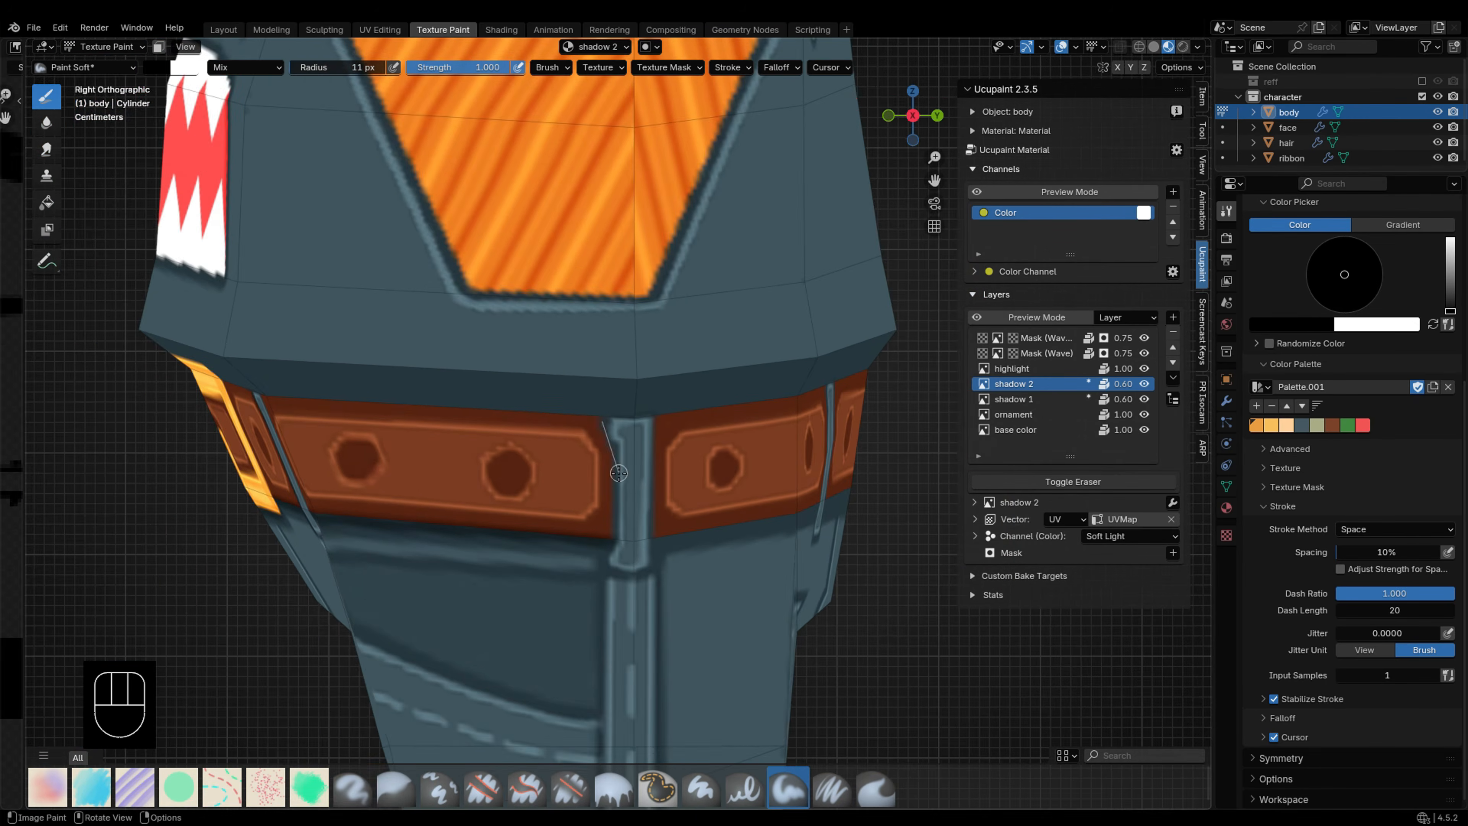
key(ctrl+z)
middle_drag(608, 590, 672, 496)
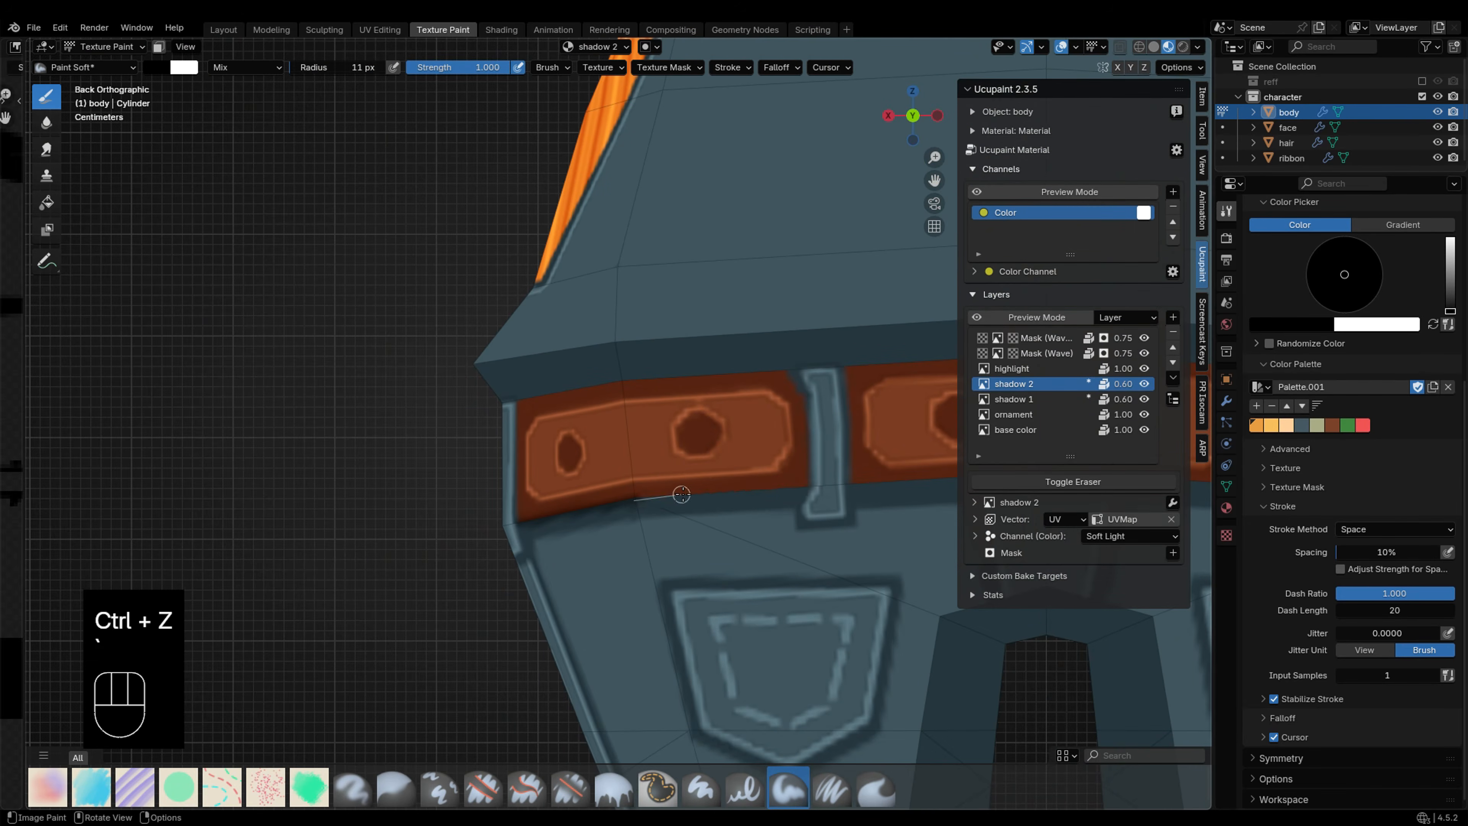
Step: Shade the belt holes around the back, side and front on the shadow 2 layer with a small soft brush
scroll(614, 532, up, 3)
drag(595, 457, 650, 470)
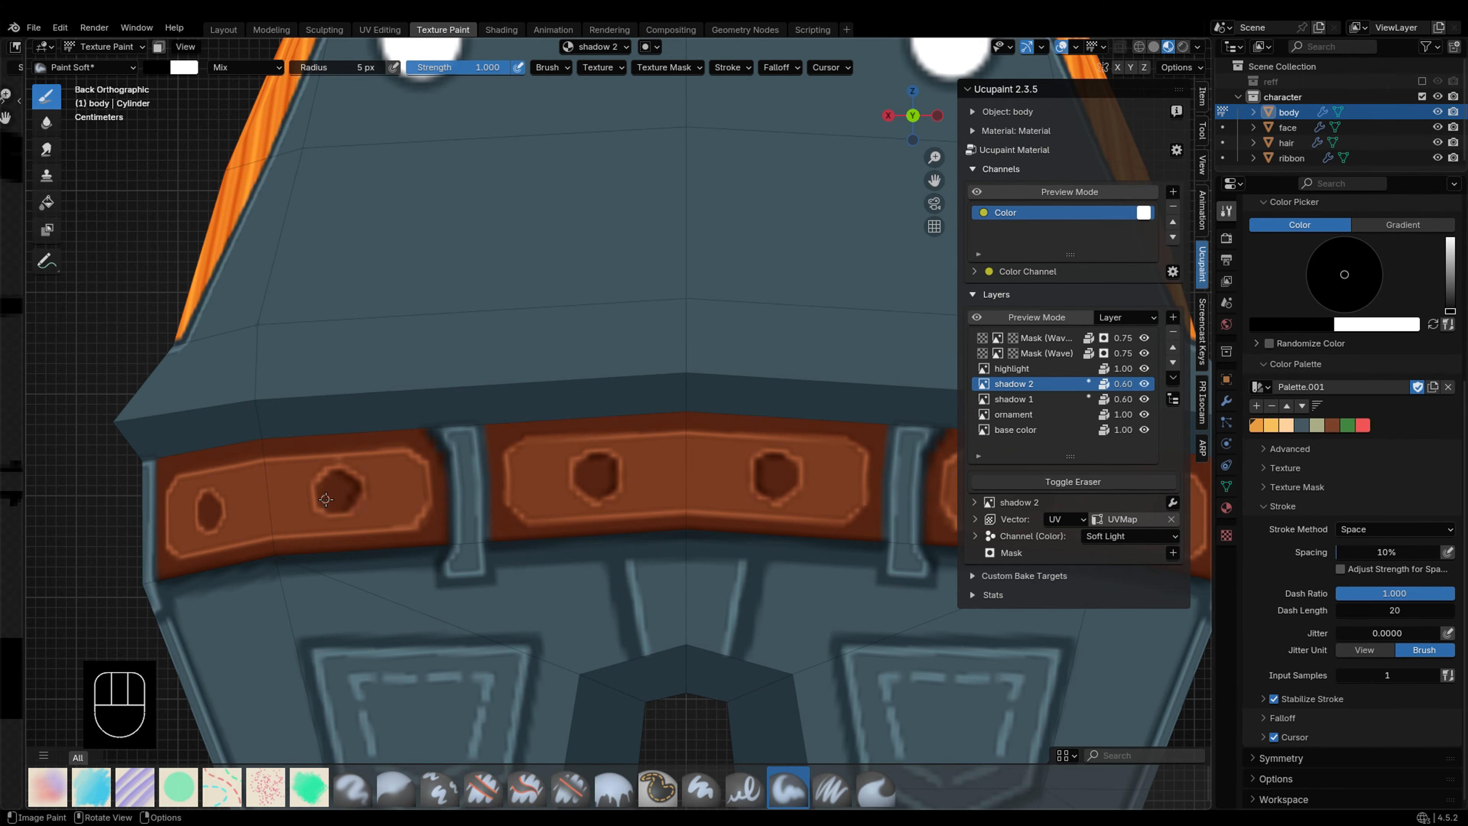
alt+middle_drag(325, 499, 581, 552)
alt+middle_drag(286, 531, 404, 491)
shift+middle_drag(404, 492, 472, 466)
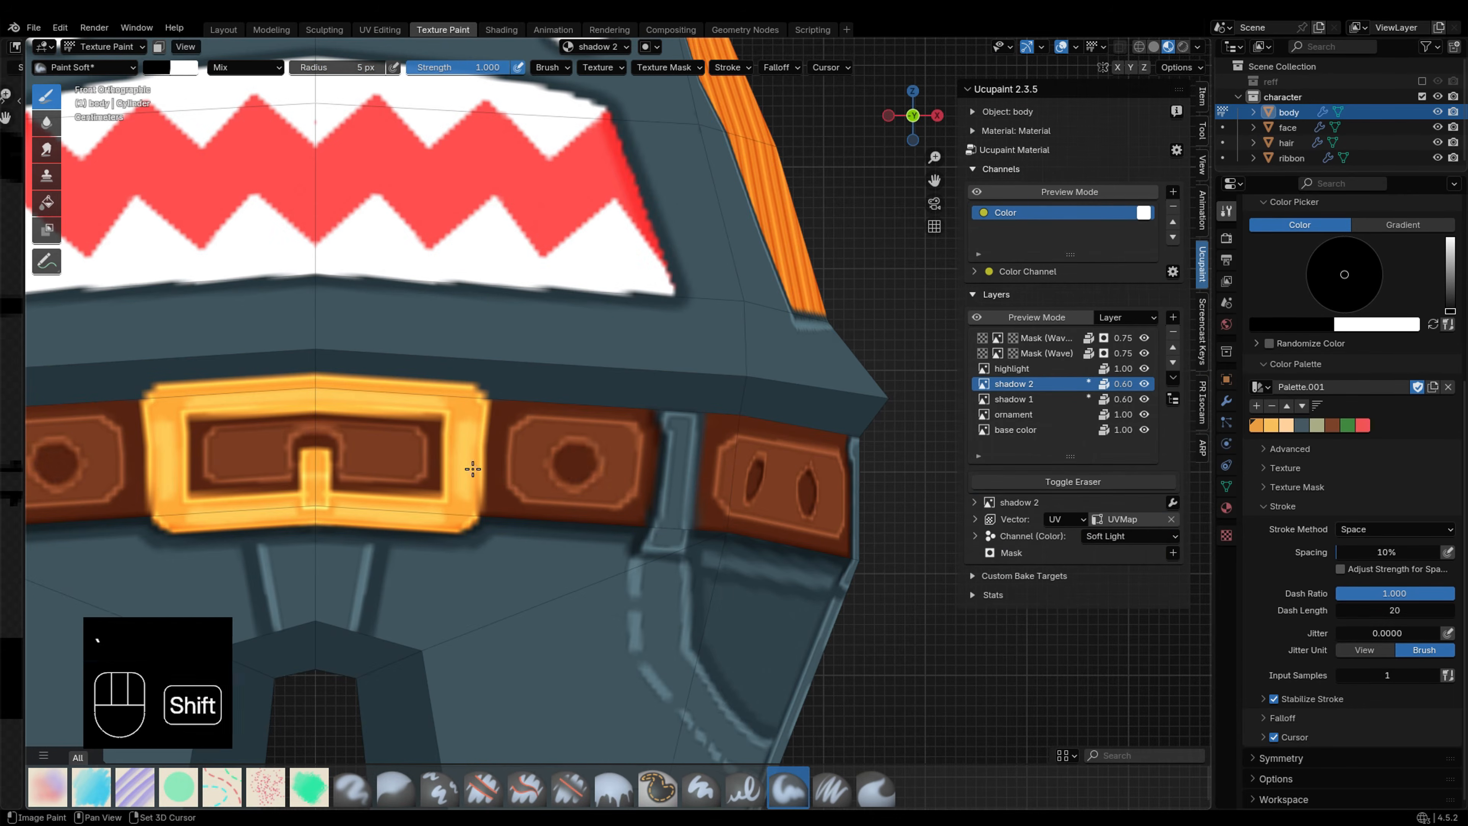
drag(595, 472, 519, 475)
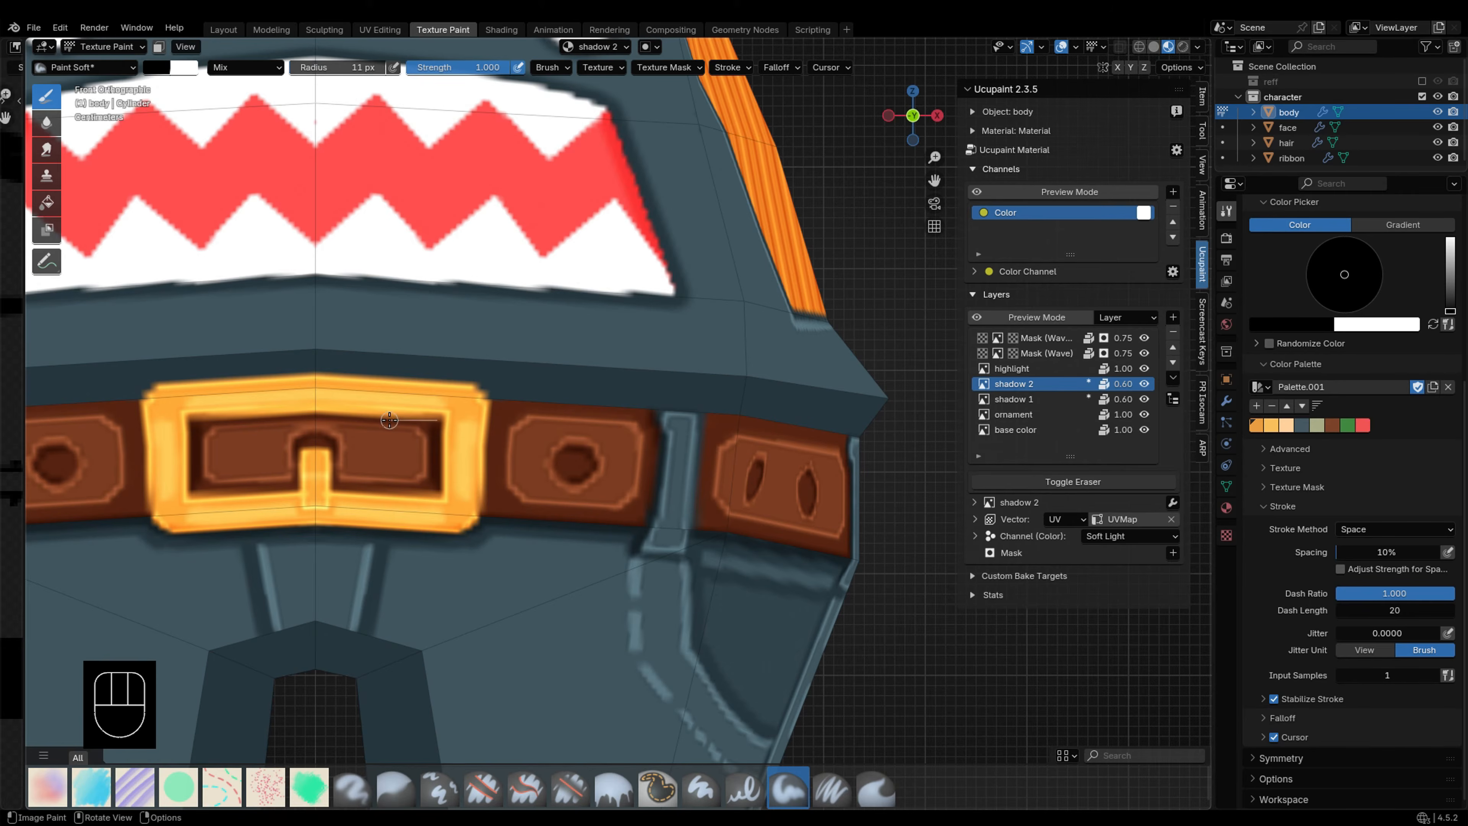
Step: Paint fine shadow 2 shading on the belt buckle's frame with a 5 px brush radius
scroll(445, 445, down, 8)
scroll(515, 509, up, 4)
mouse_move(457, 615)
shift+middle_down()
mouse_move(514, 509)
mouse_move(521, 440)
mouse_move(516, 454)
shift+middle_up()
key(Tab)
key(Tab)
click(46, 202)
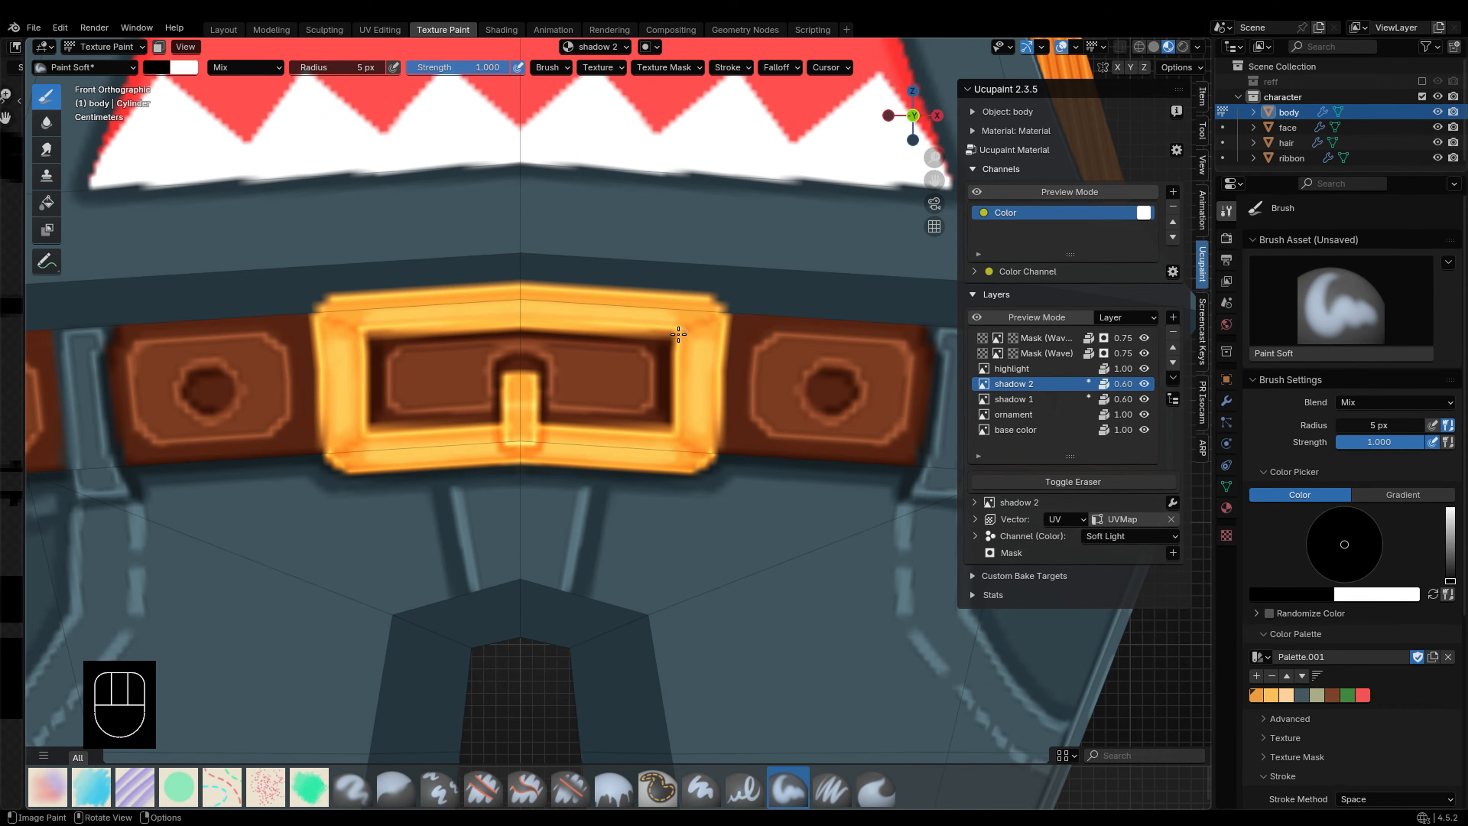
Step: Paint three straight finger-separation shadows on the top of the hand on the shadow 1 layer, using the Line stroke and a 20 px radius
scroll(690, 497, down, 5)
scroll(769, 371, down, 6)
shift+middle_drag(890, 289, 832, 555)
scroll(765, 394, up, 4)
scroll(764, 394, up, 5)
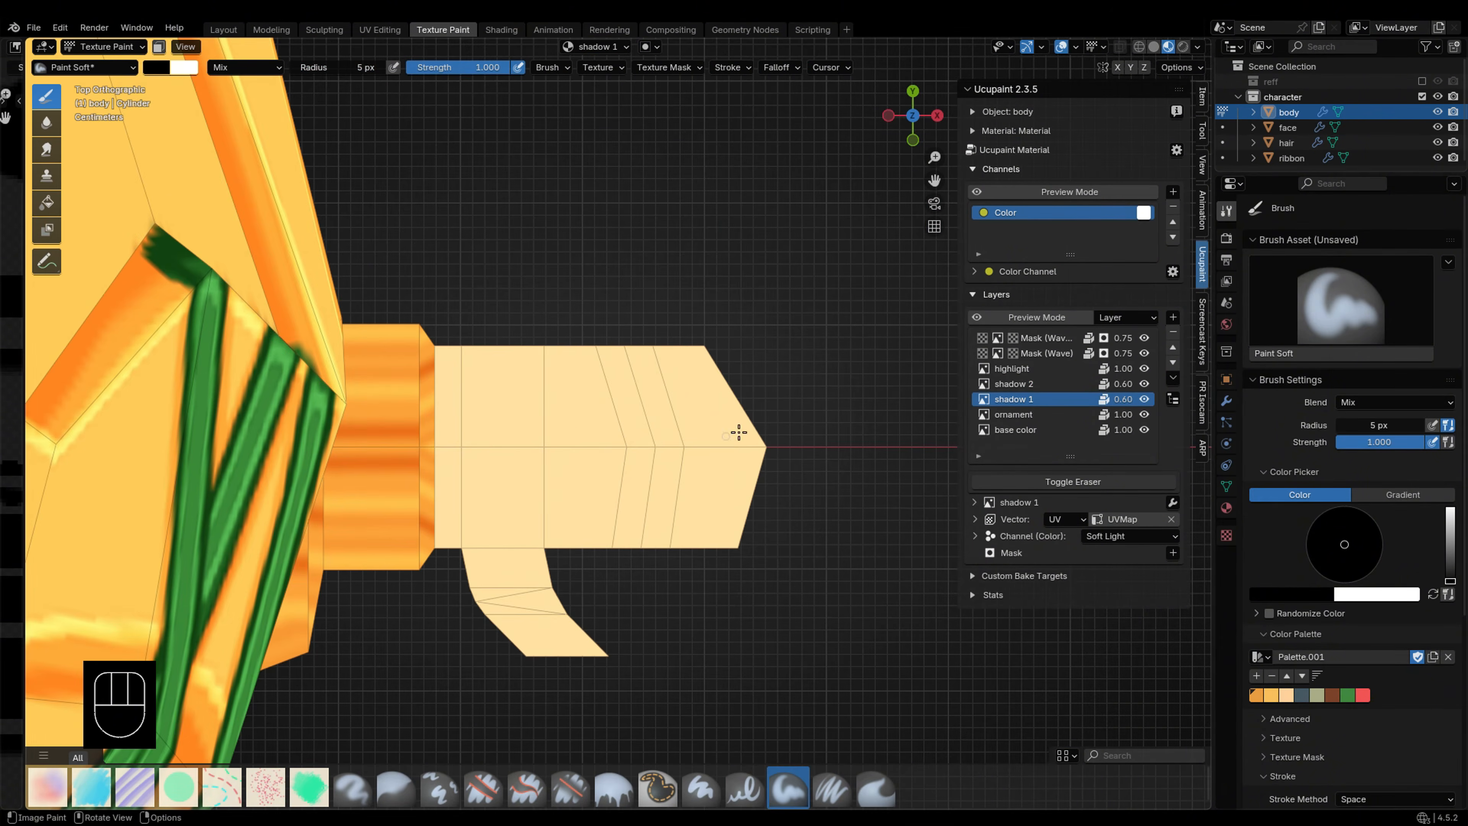
scroll(1376, 521, down, 6)
click(1394, 530)
click(1387, 625)
key(f)
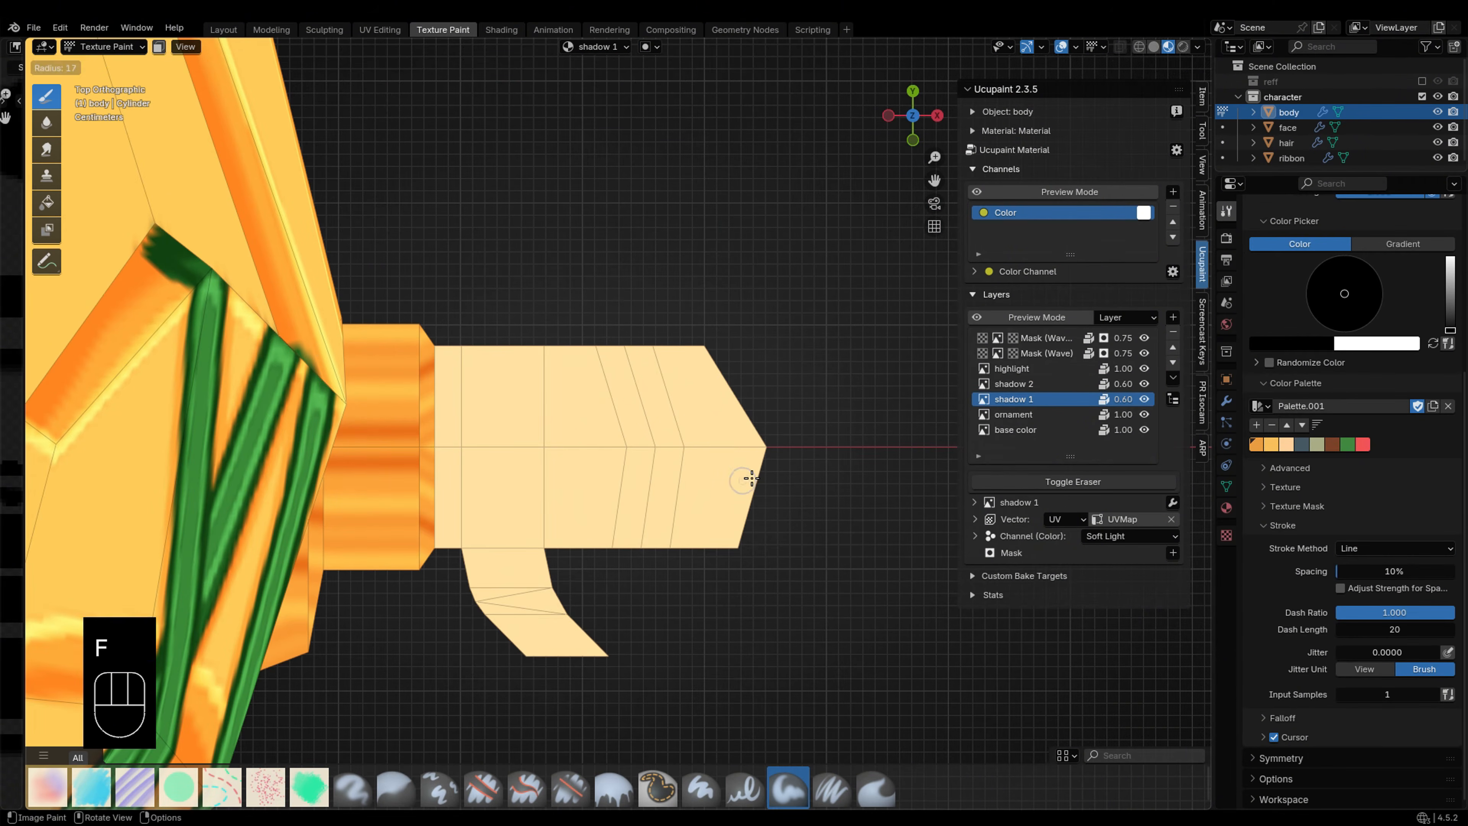
click(752, 484)
shift+middle_drag(595, 498, 594, 493)
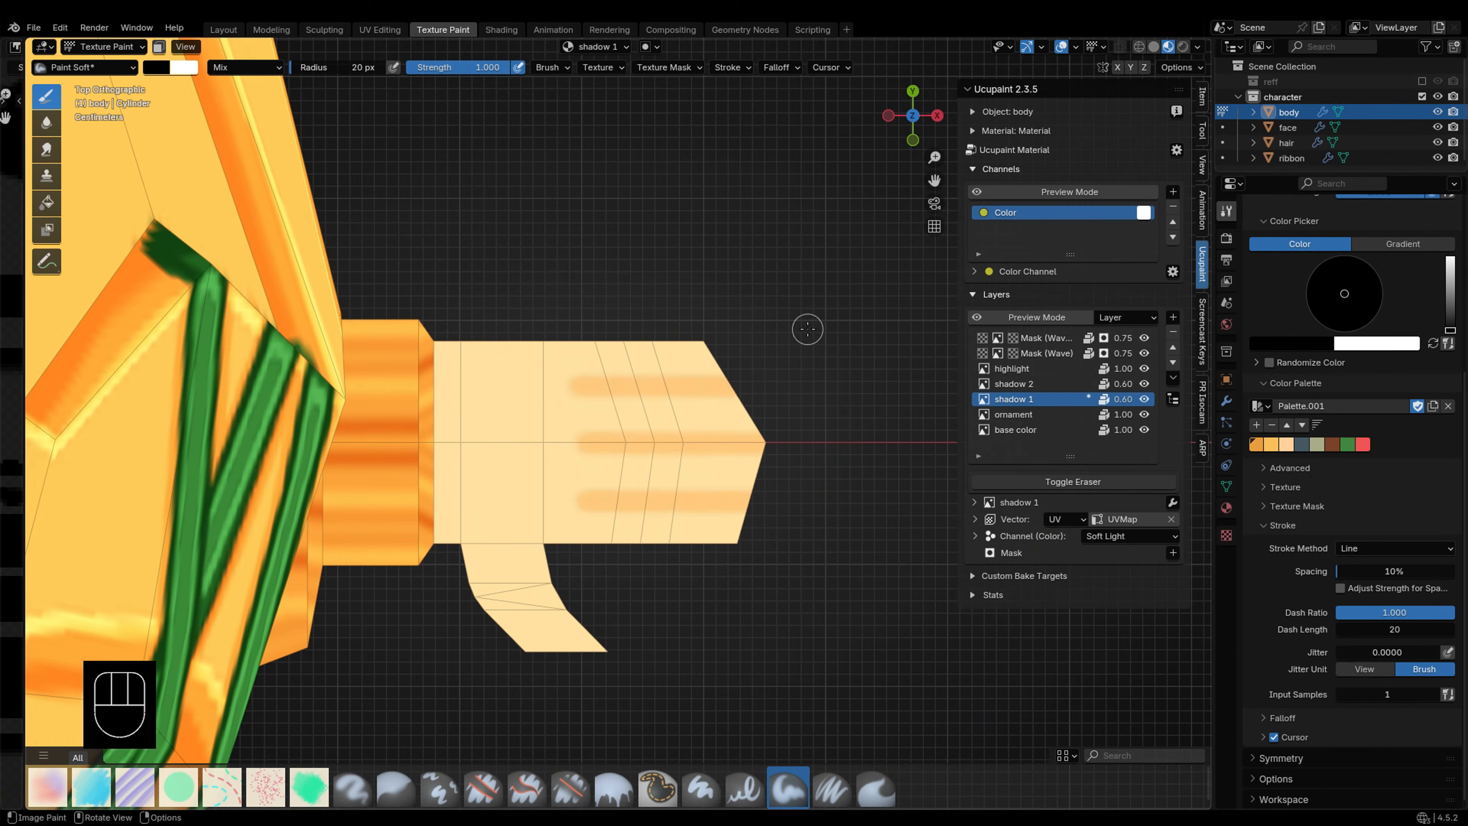
Step: Restrict painting to the hand by selecting its linked faces with face masking
key(Tab)
key(s)
key(Tab)
key(Tab)
mouse_move(852, 335)
middle_down()
mouse_move(766, 392)
mouse_move(705, 399)
middle_up()
key(l)
key(l)
key(l)
key(l)
key(Tab)
key(ctrl+z)
Step: Draw a straight finger-separation shadow along the hand's underside on the shadow 2 layer
middle_drag(735, 499, 751, 324)
click(1014, 384)
drag(781, 405, 578, 403)
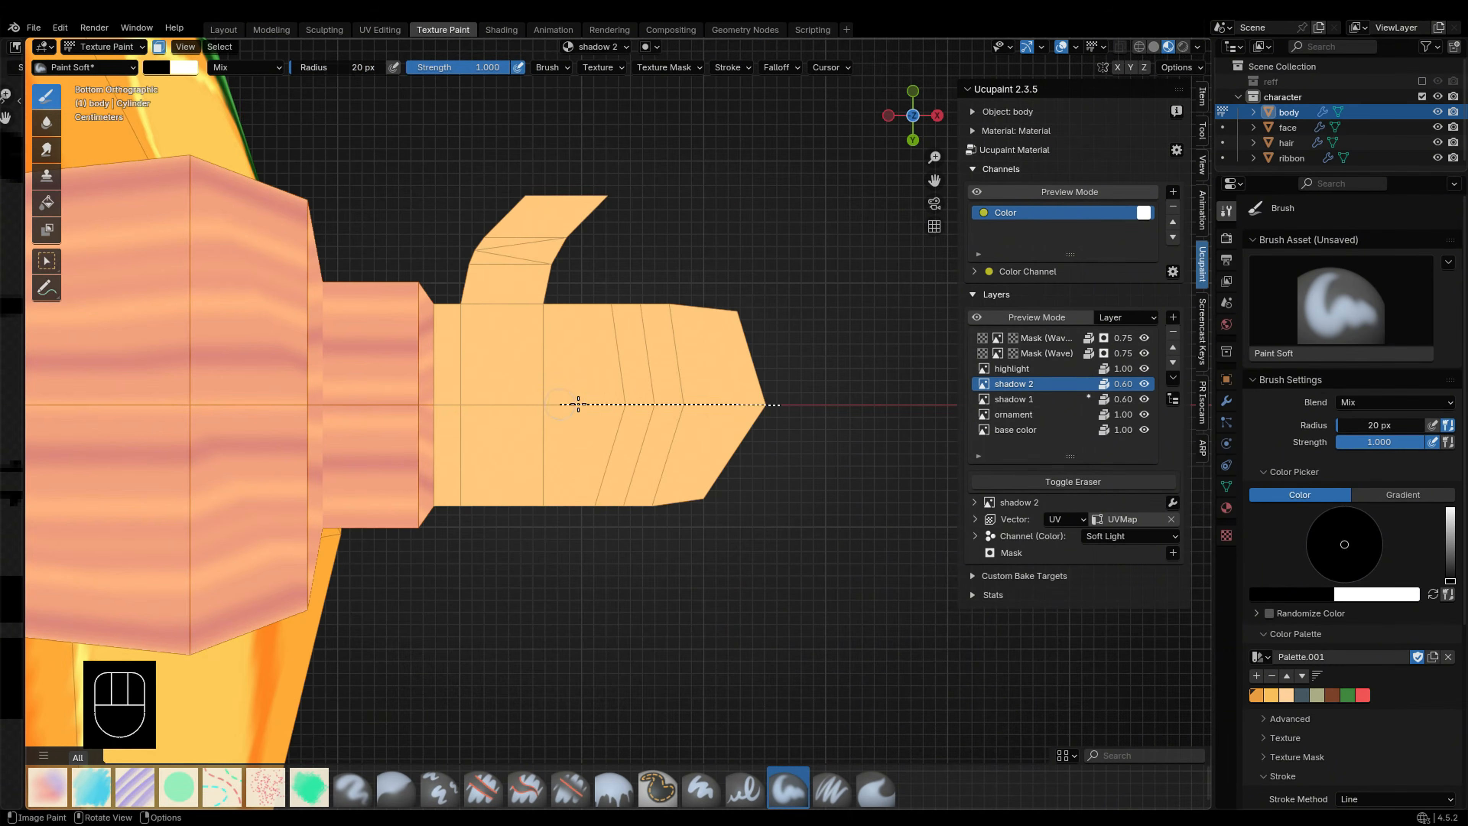
mouse_move(578, 404)
middle_down()
mouse_move(603, 289)
mouse_move(642, 318)
mouse_move(656, 456)
mouse_move(364, 425)
middle_up()
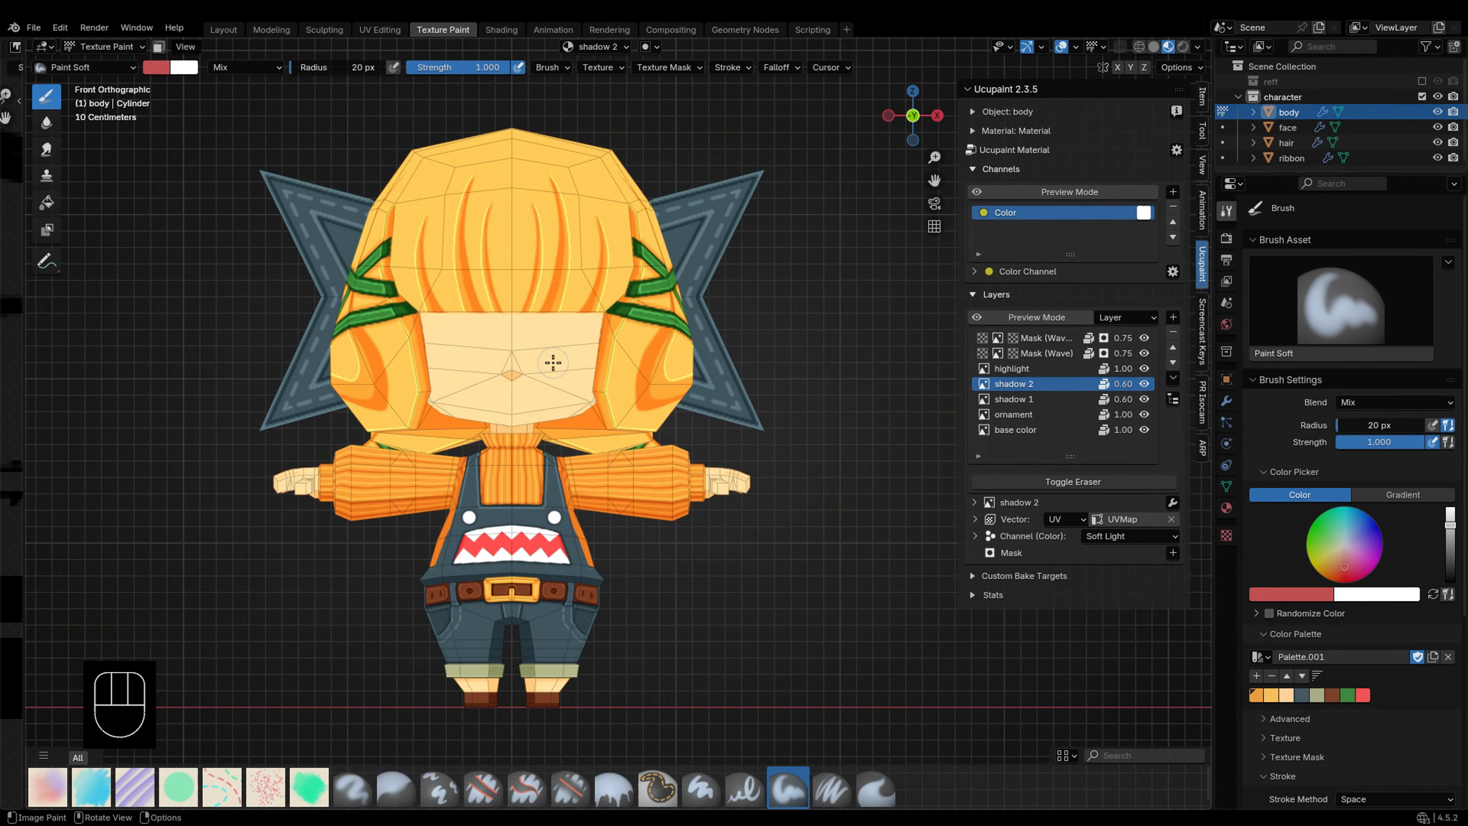
Step: Switch painting to the face object and add an image layer named eye sclera at 512 resolution
key(alt+q)
key(grave)
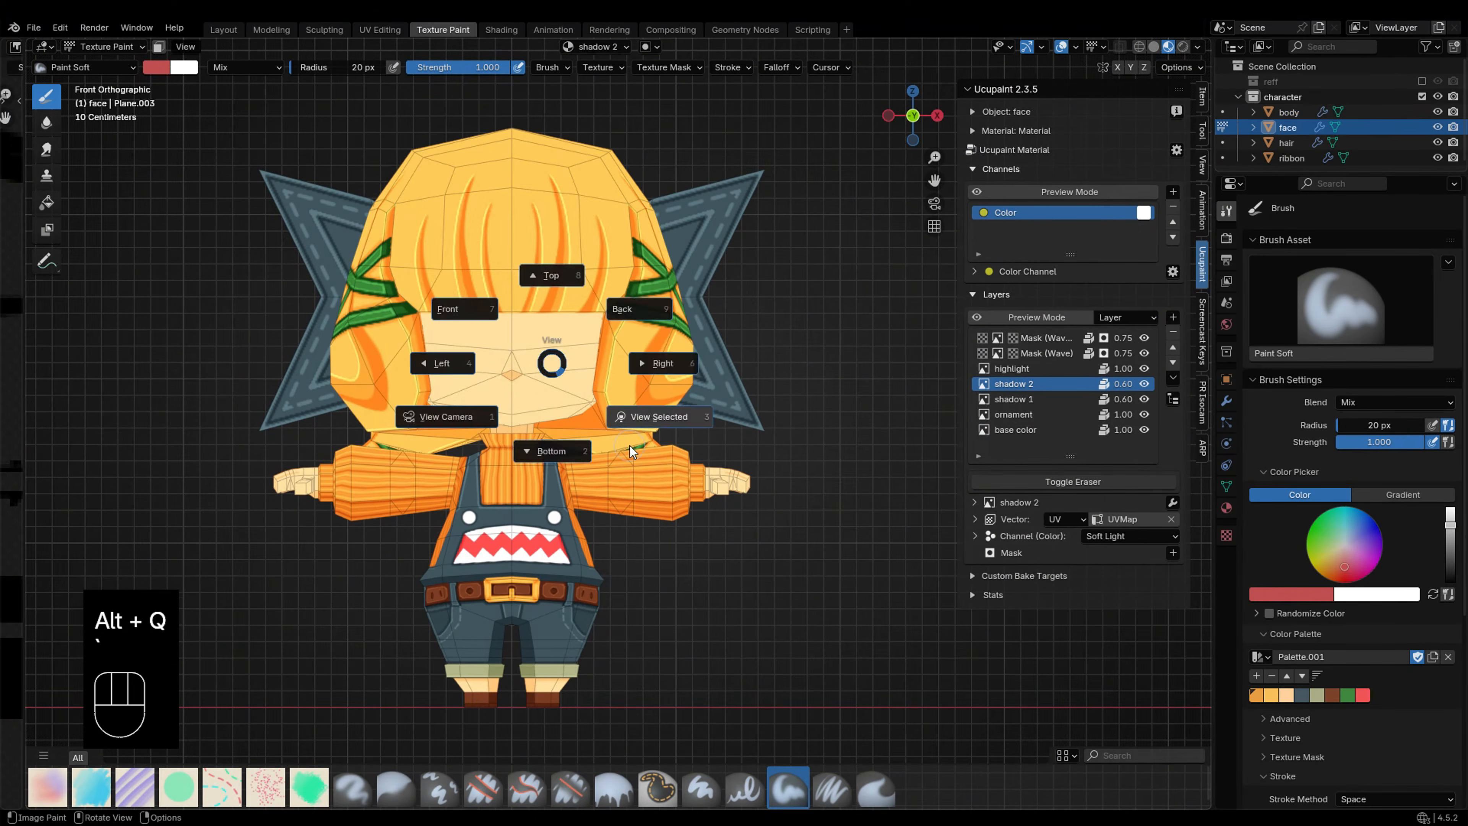
click(629, 445)
click(1172, 317)
click(905, 333)
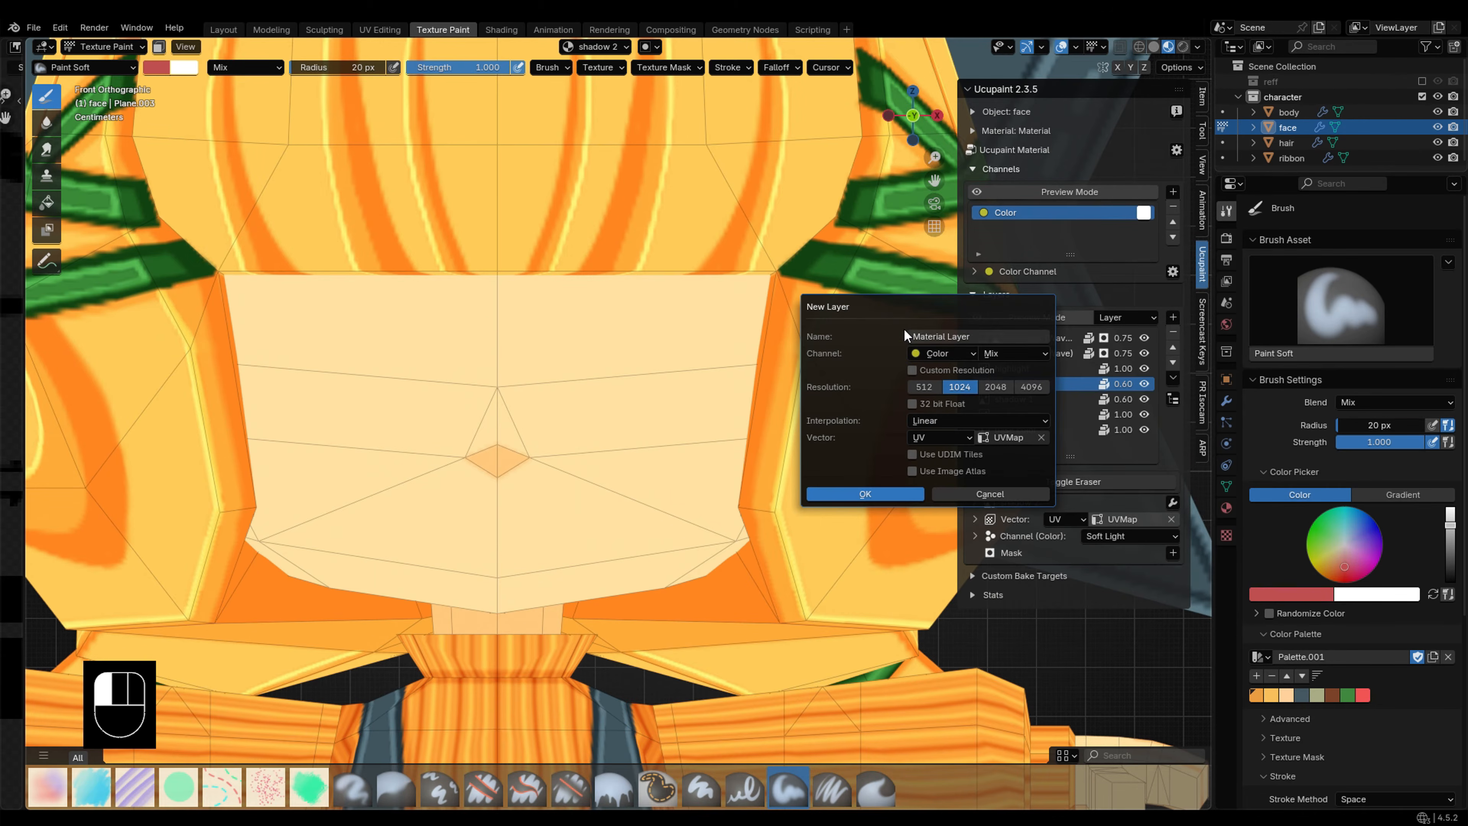
click(926, 387)
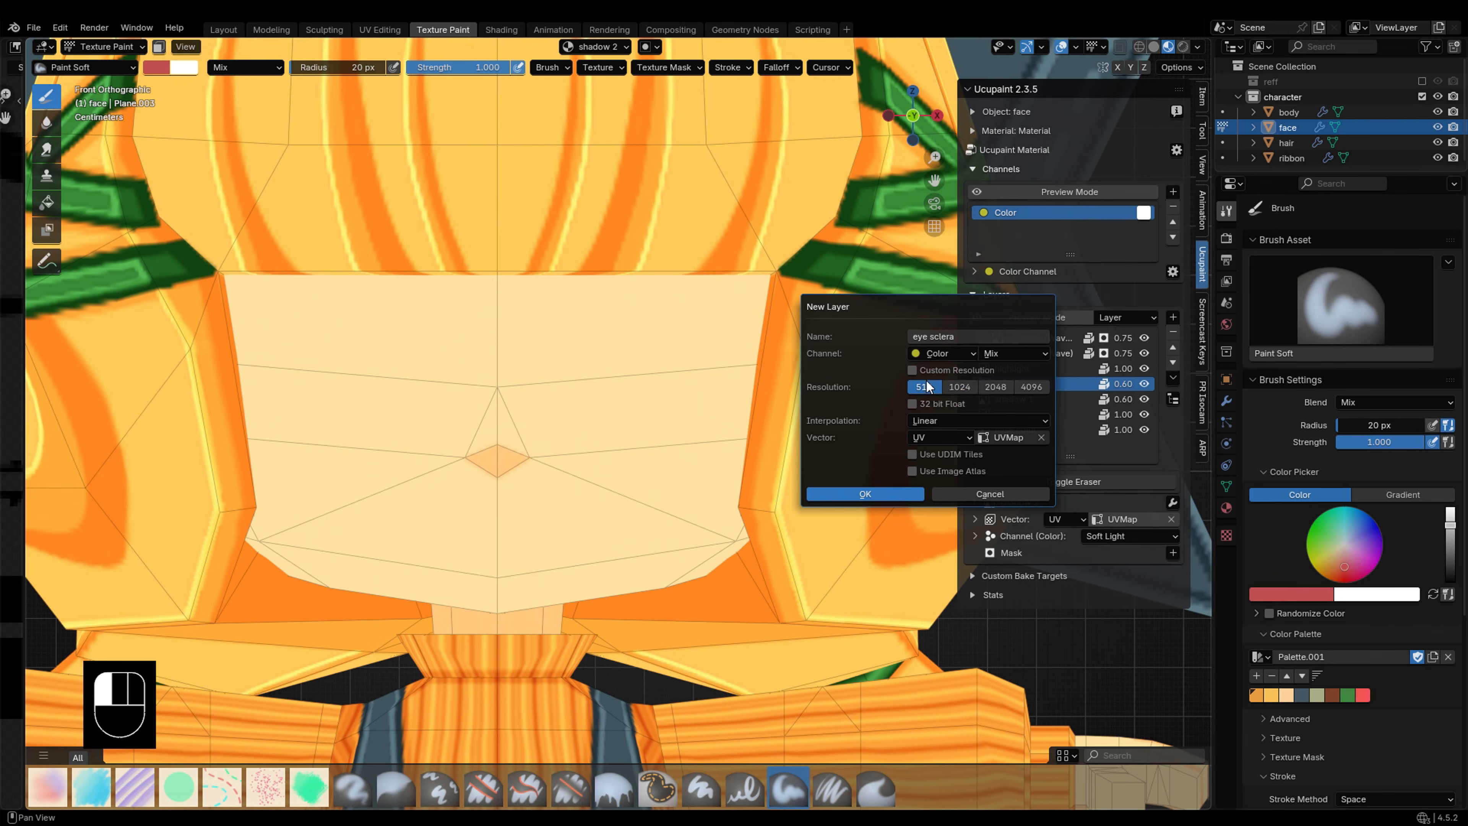
click(867, 495)
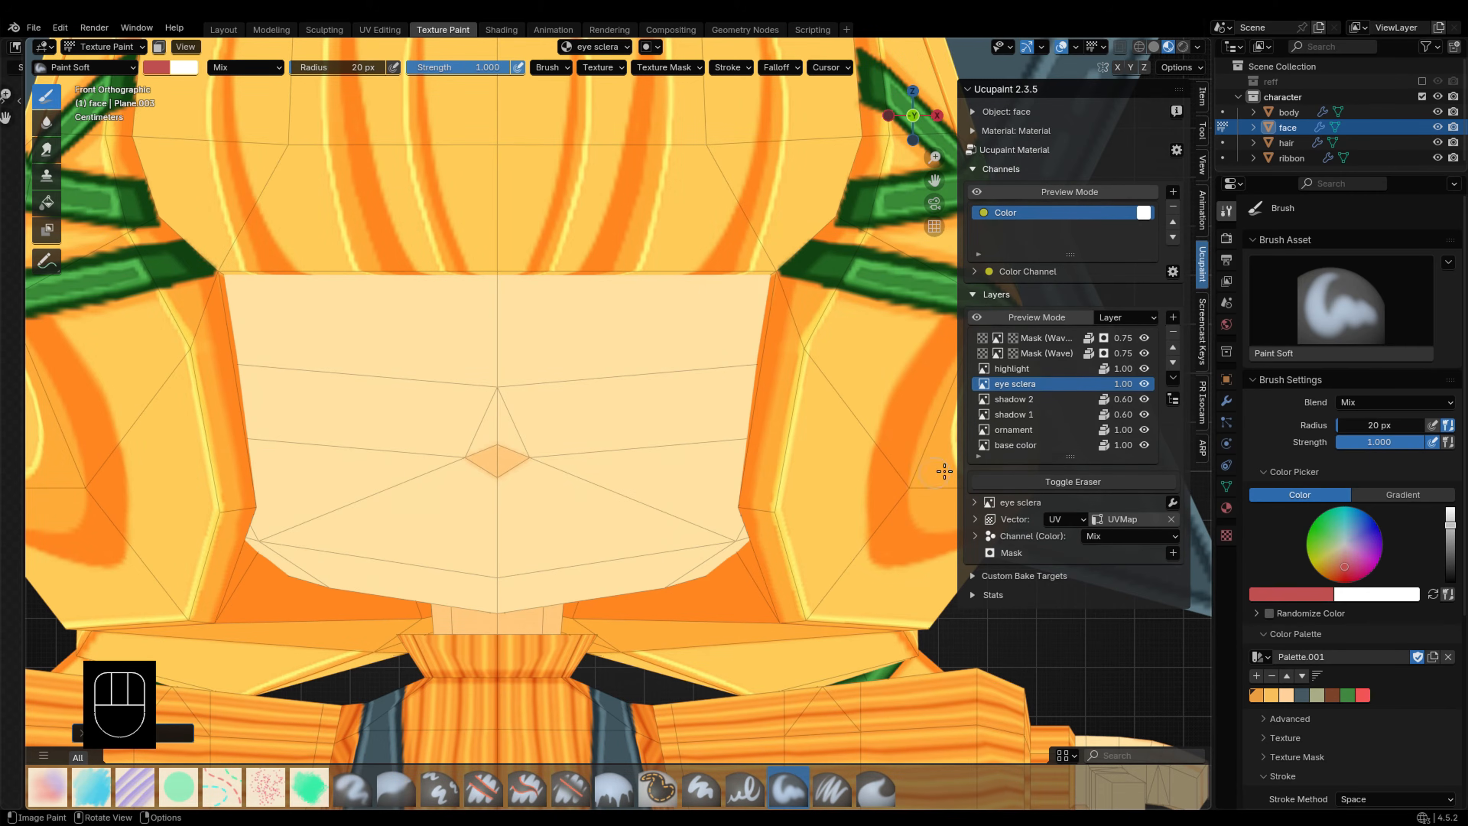
Step: Fill the eye sclera layer with white and add an image mask filled with black
click(48, 202)
click(601, 392)
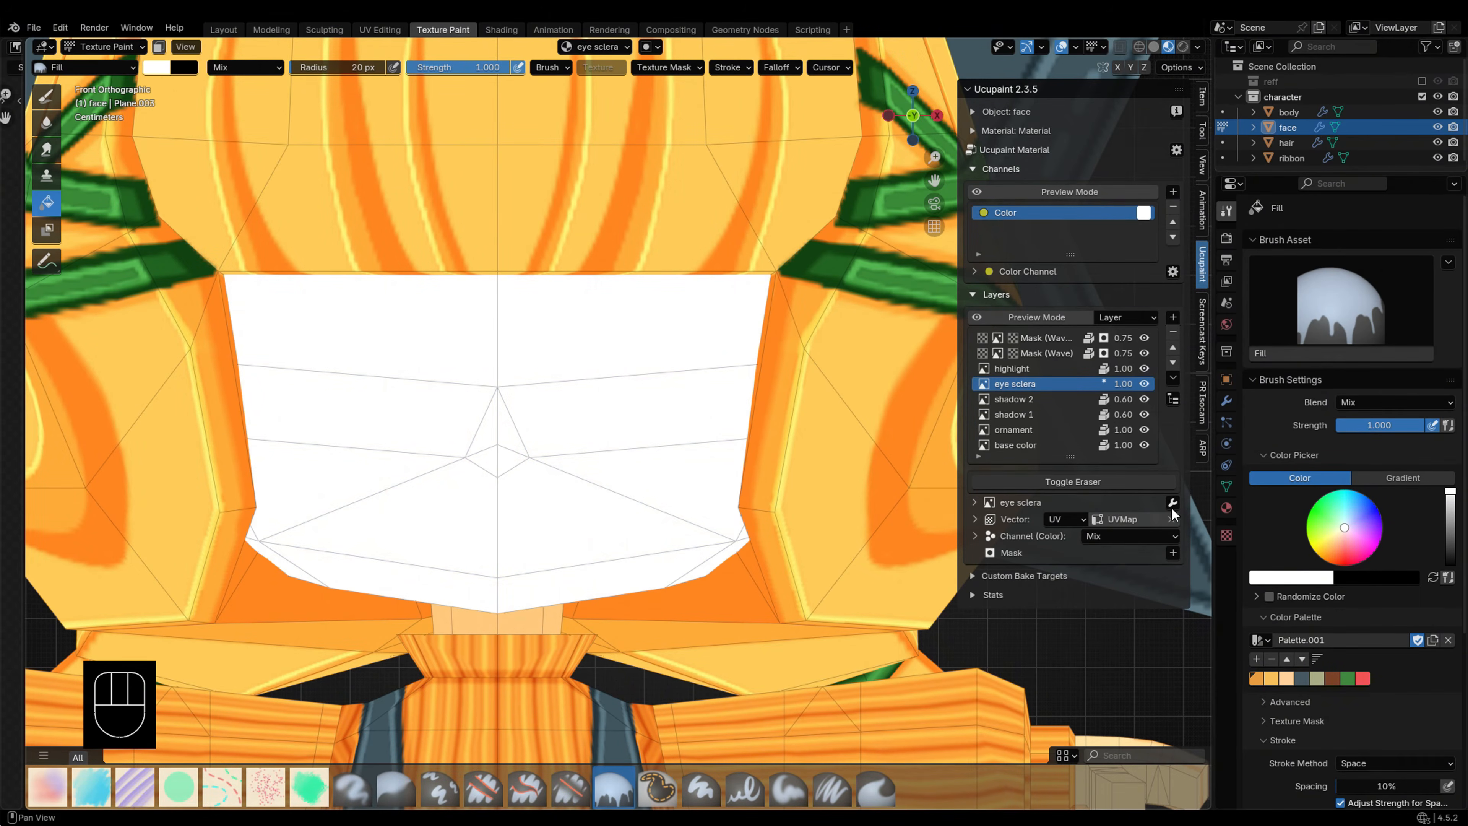
click(1173, 552)
click(822, 579)
click(800, 759)
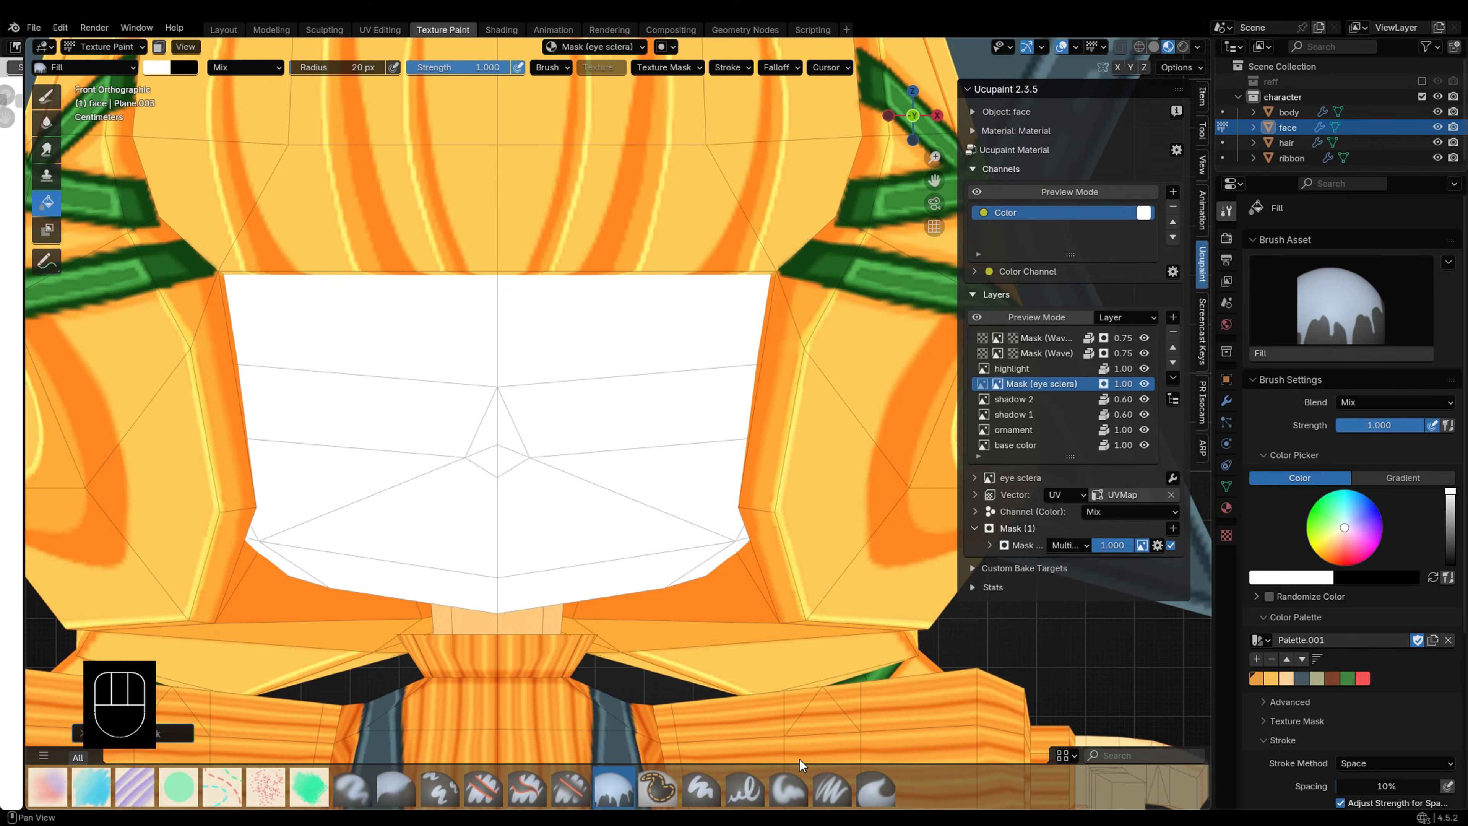
key(x)
click(486, 441)
Step: Paint the oval eye whites on the eye sclera mask with a white Paint Hard brush at 87 px radius
click(47, 97)
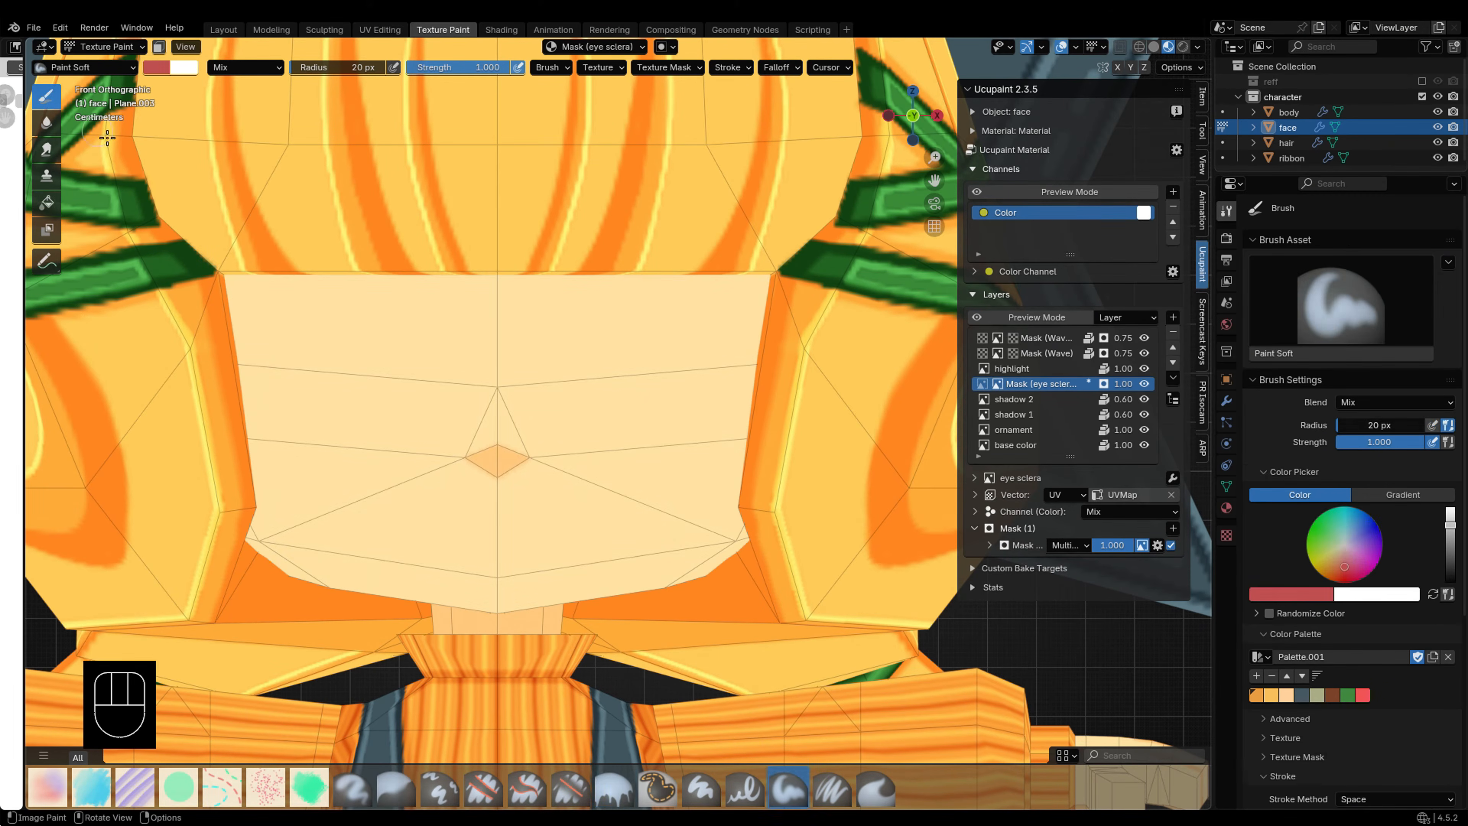
key(x)
key(f)
click(694, 342)
click(701, 787)
drag(648, 398, 651, 365)
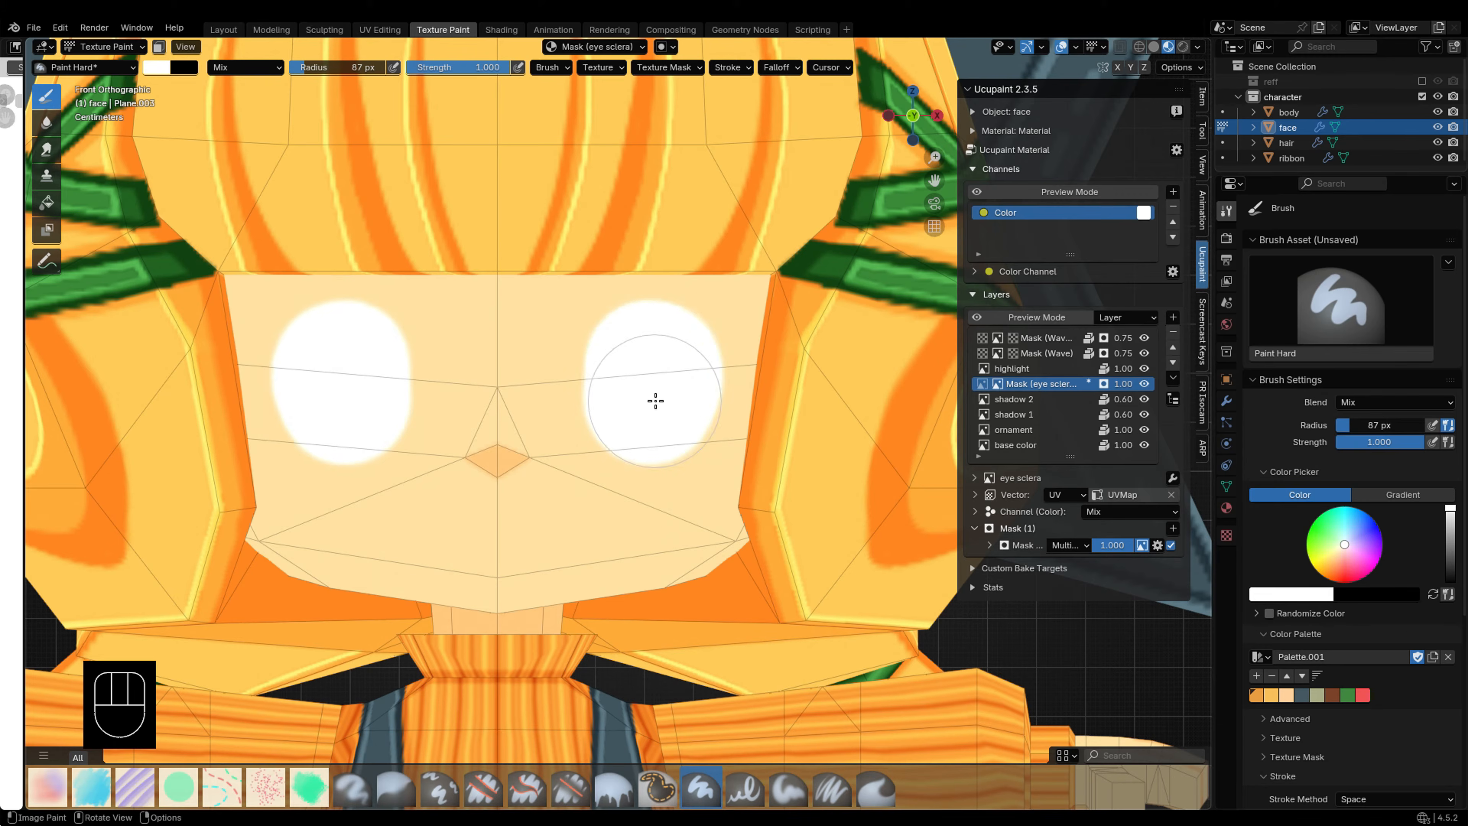
Step: Add a 512 resolution image layer named eye iris and fill it with the palette's green
click(1173, 317)
click(856, 338)
click(901, 343)
text(eye iris)
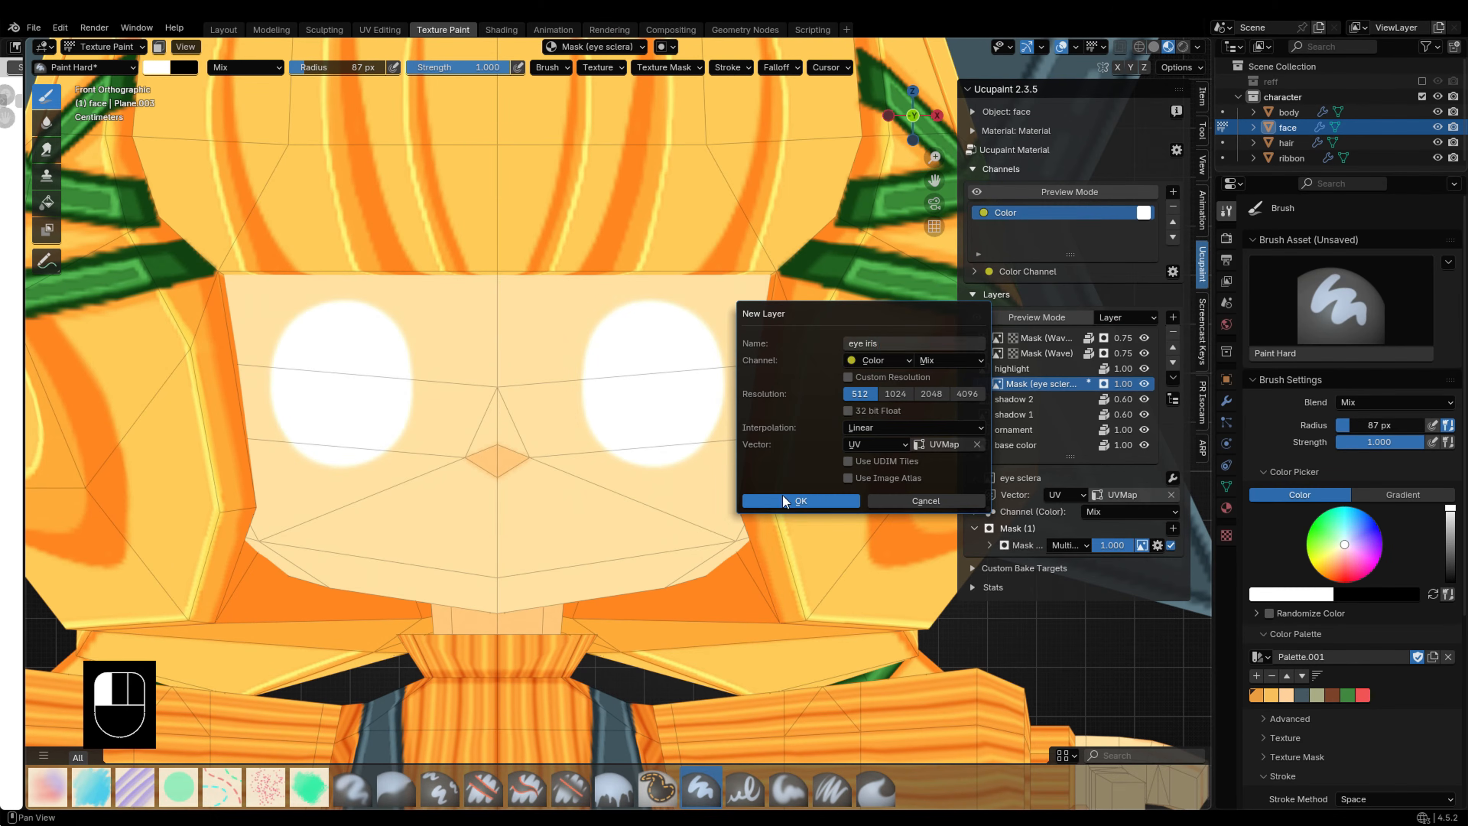
click(785, 500)
click(485, 360)
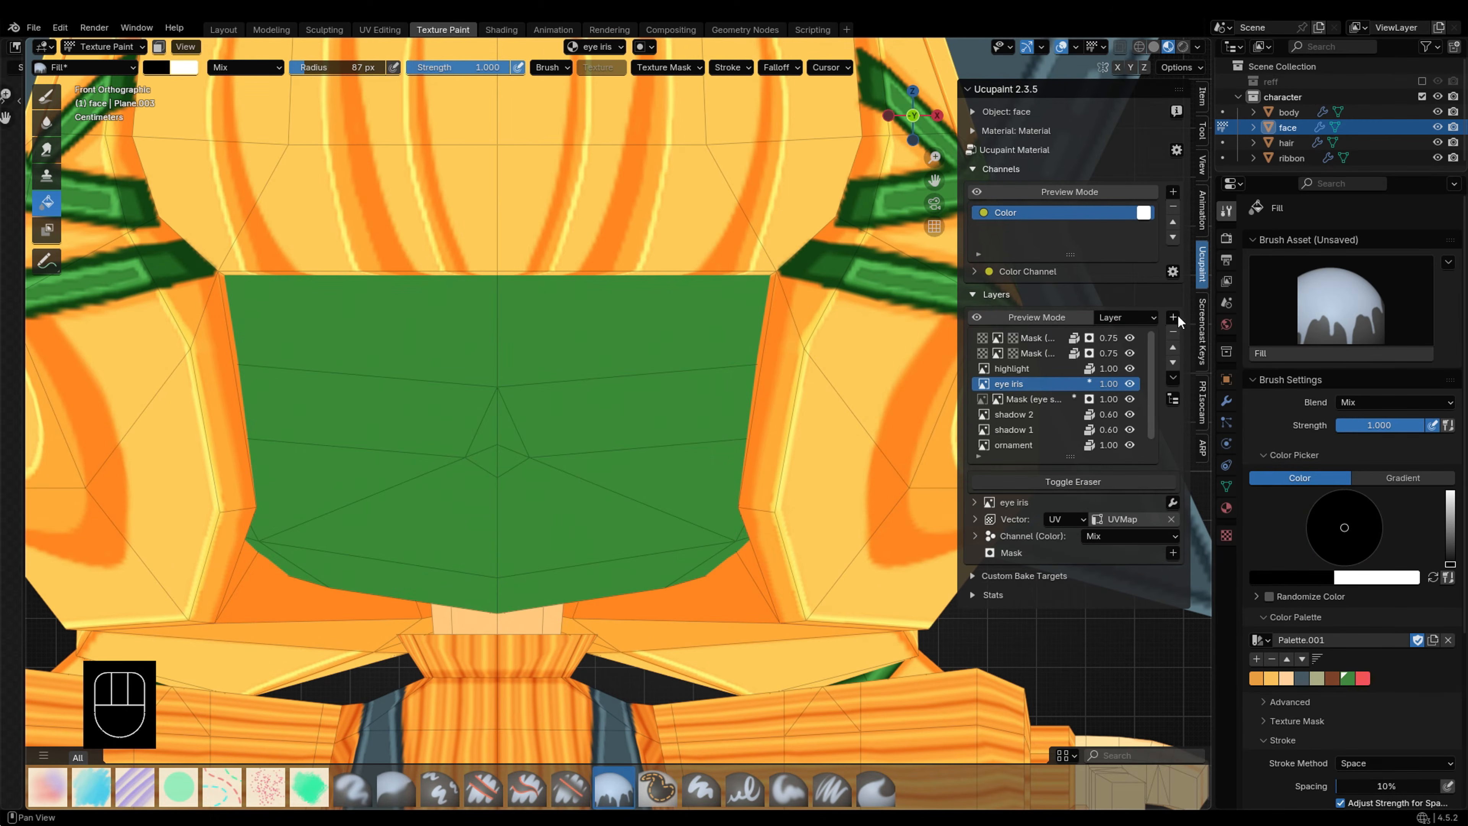
Step: Add a black image mask to the eye iris layer and reveal oval green irises with the Paint Hard brush
click(1174, 553)
click(769, 574)
click(723, 718)
click(702, 787)
key(f)
click(639, 384)
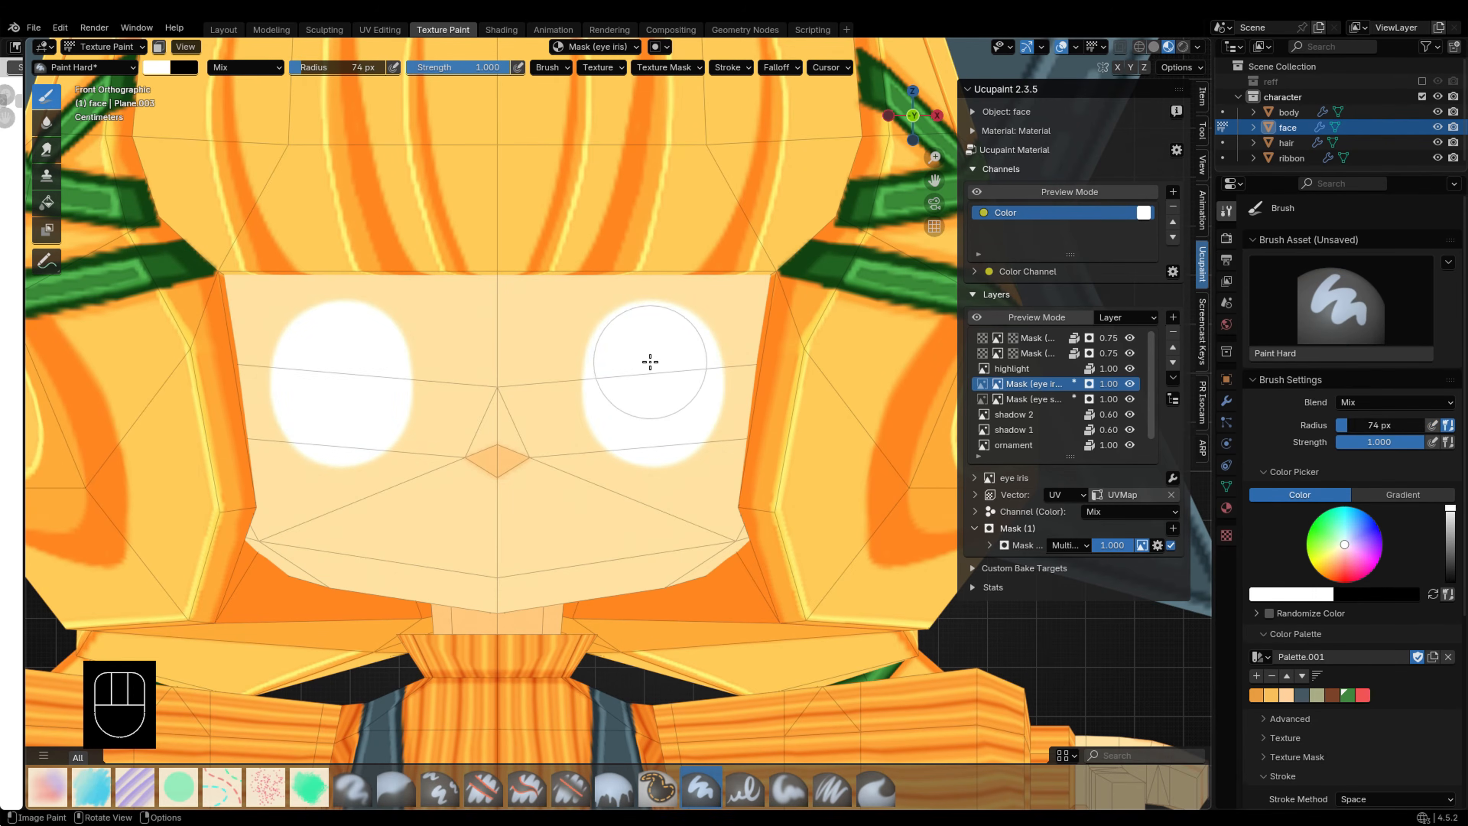
drag(650, 361, 655, 384)
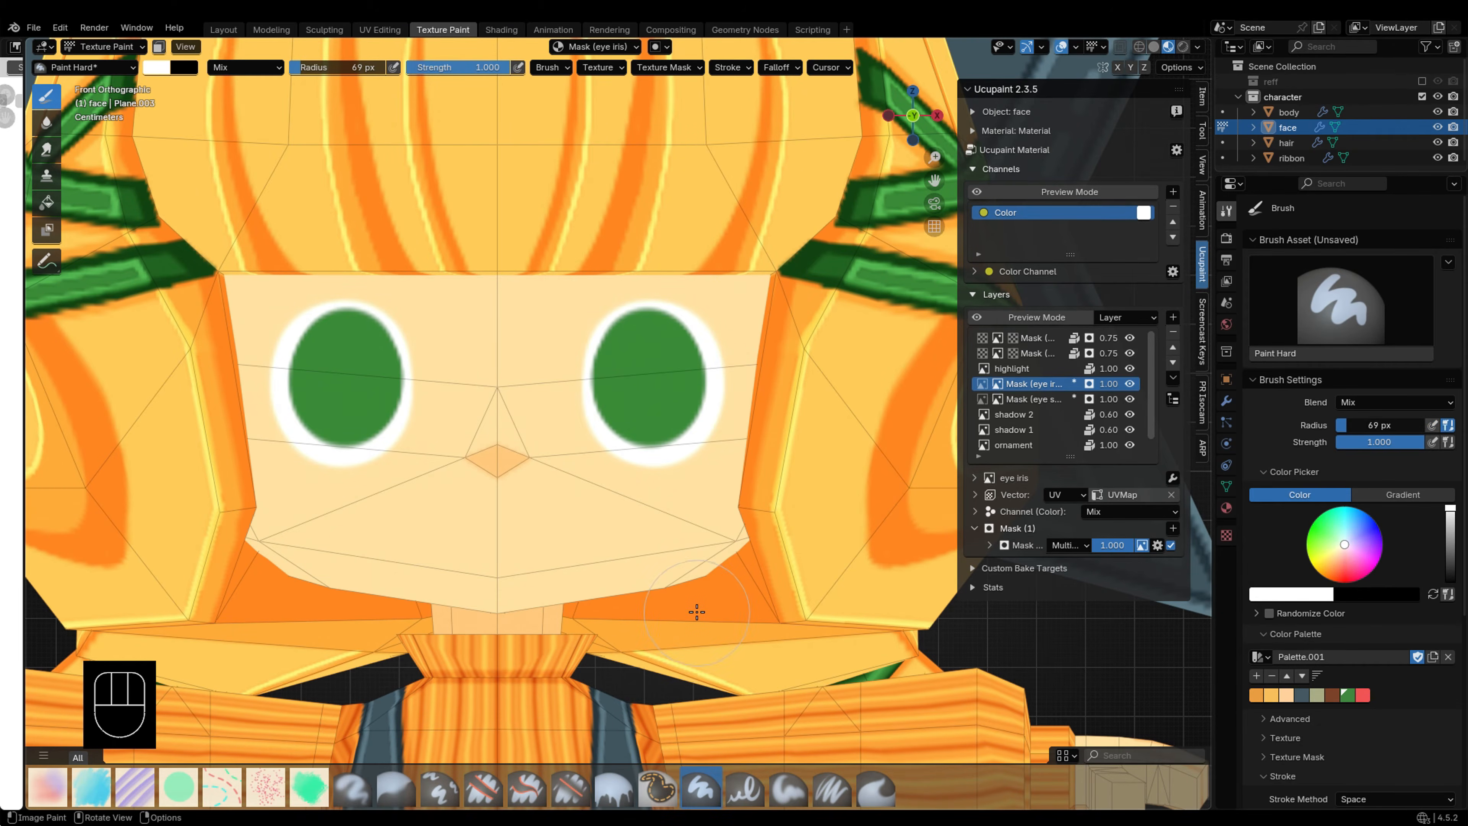
Step: Add an image layer named eye lash and fill it with black
click(1173, 317)
click(809, 337)
text(eye lash)
click(801, 502)
click(46, 202)
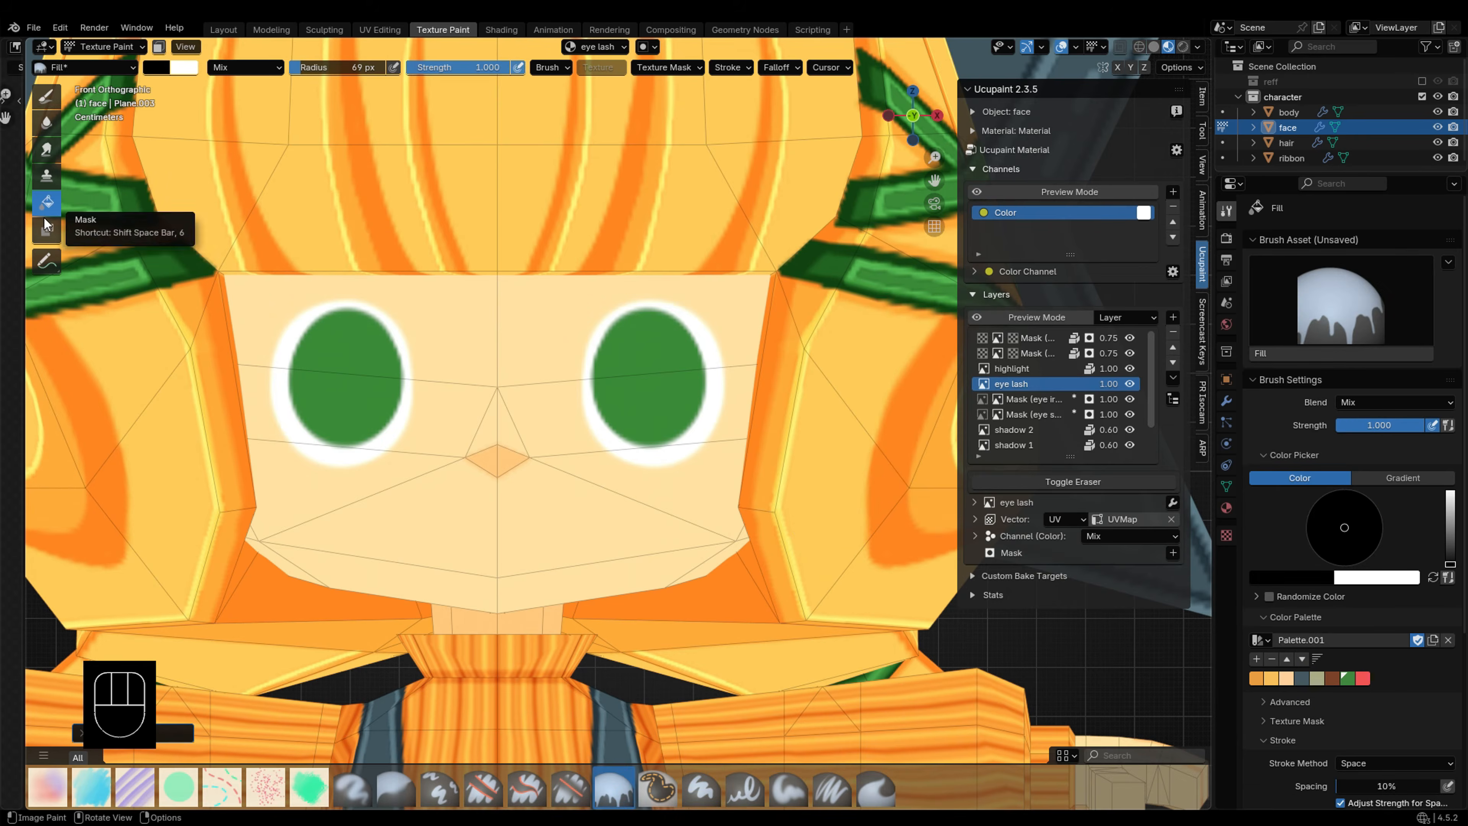
click(405, 370)
Step: Add a black image mask to the eye lash layer and paint curved upper lashes with the Paint Soft brush
click(1173, 553)
click(769, 586)
click(723, 717)
click(788, 787)
key(f)
key(f)
click(604, 361)
mouse_move(412, 379)
mouse_down()
mouse_move(296, 328)
mouse_move(254, 382)
mouse_move(283, 408)
mouse_up()
Step: Refine the lashes' outer ends on the mask by alternating black and white strokes, undoing unwanted ones
key(x)
key(x)
key(ctrl+z)
key(ctrl+z)
key(x)
key(ctrl+z)
key(x)
key(x)
key(x)
key(x)
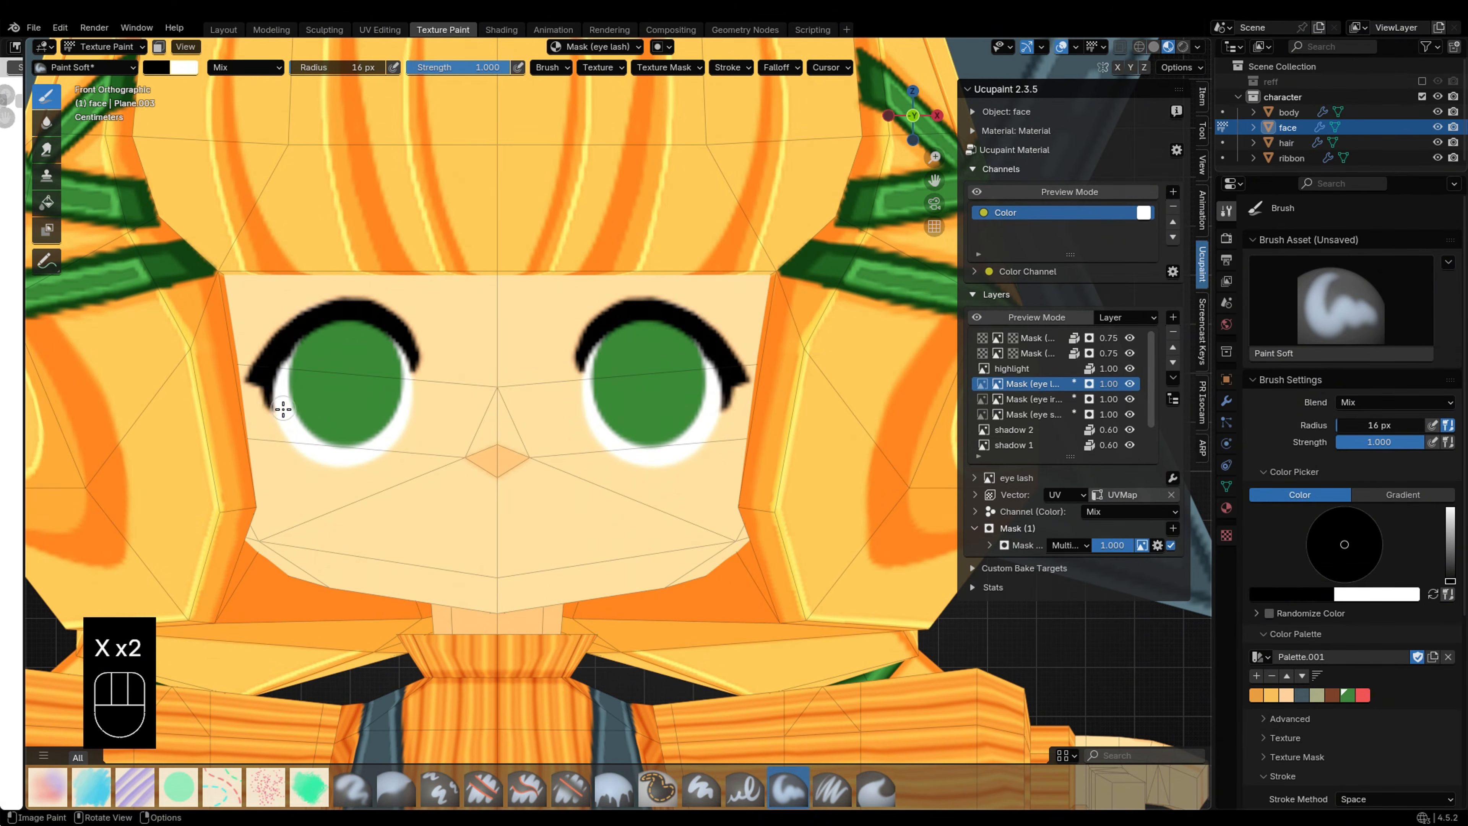
Step: Thicken the upper lash arches and reshape their inner and outer ends on the eye lash mask
key(x)
drag(411, 347, 412, 373)
key(x)
drag(573, 347, 569, 399)
mouse_move(630, 304)
mouse_down()
mouse_move(752, 376)
mouse_move(720, 327)
mouse_move(735, 420)
mouse_move(719, 423)
mouse_up()
key(x)
key(ctrl+z)
key(x)
key(x)
key(x)
key(x)
key(x)
Step: Trim the lower edge of the eye whites on the eye sclera mask with a soft brush
click(1018, 415)
click(998, 414)
key(ctrl+shift+z)
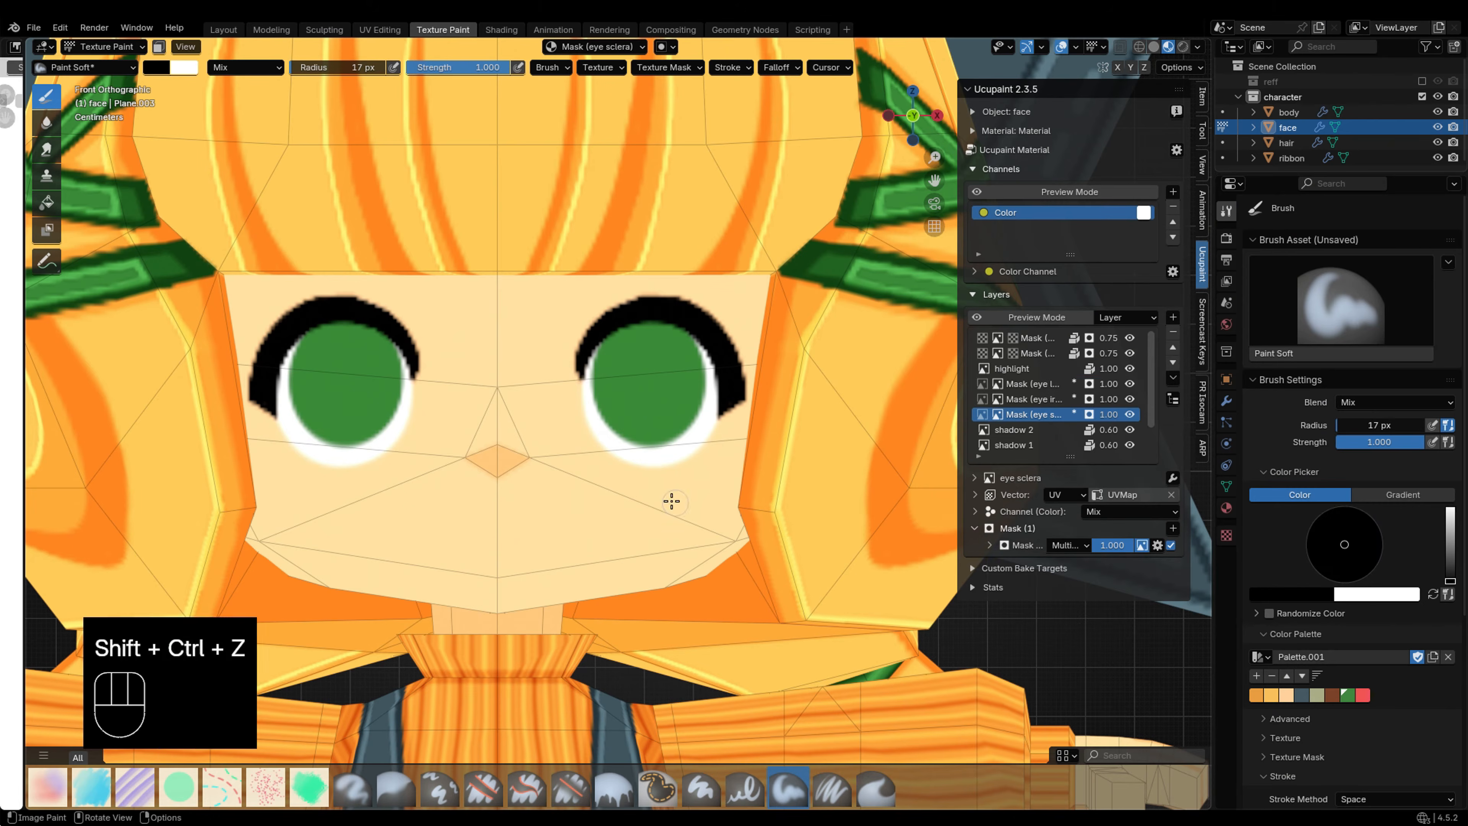
key(ctrl+z)
key(x)
drag(588, 379, 588, 427)
key(x)
key(ctrl+z)
key(x)
Step: Taper the outer lash tips on the eye lash mask with small soft strokes
click(1029, 383)
key(x)
key(x)
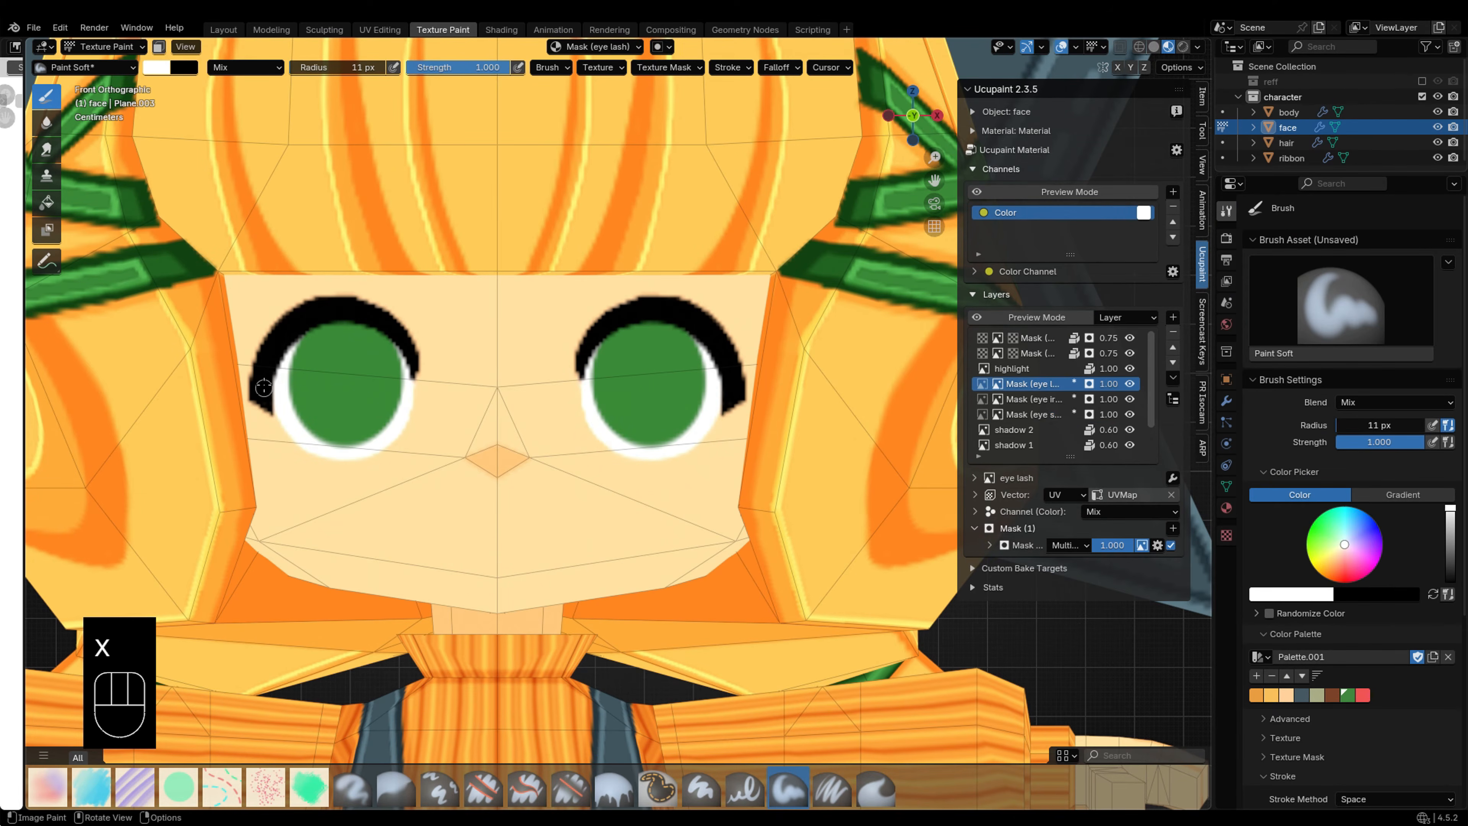
drag(262, 387, 274, 416)
key(x)
key(x)
key(x)
Step: Paint dark pupils on the eye iris layer with a black Paint Hard brush in Soft Light, Line stroke and 52 px radius
click(1029, 400)
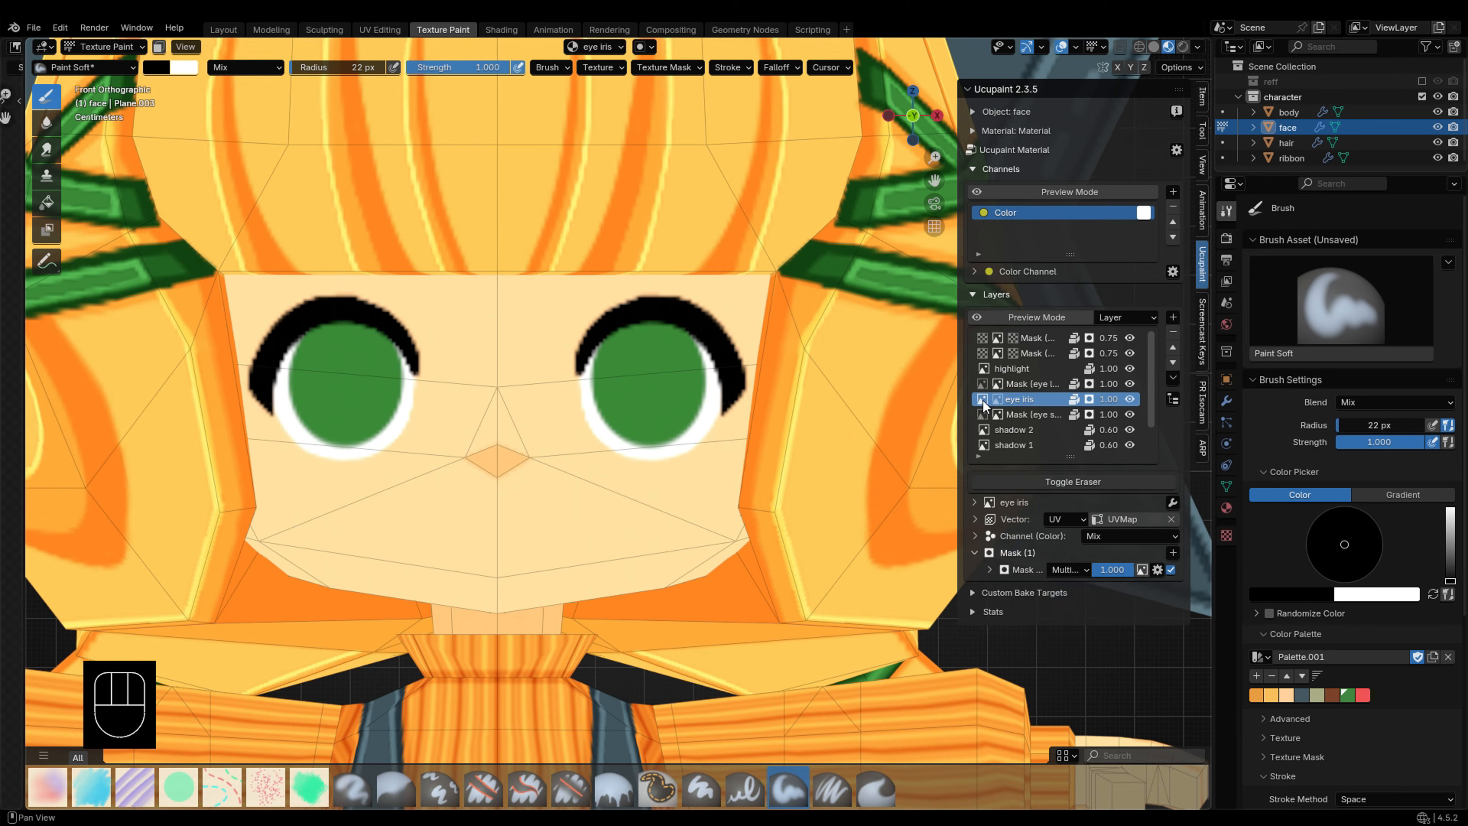
click(983, 400)
key(f)
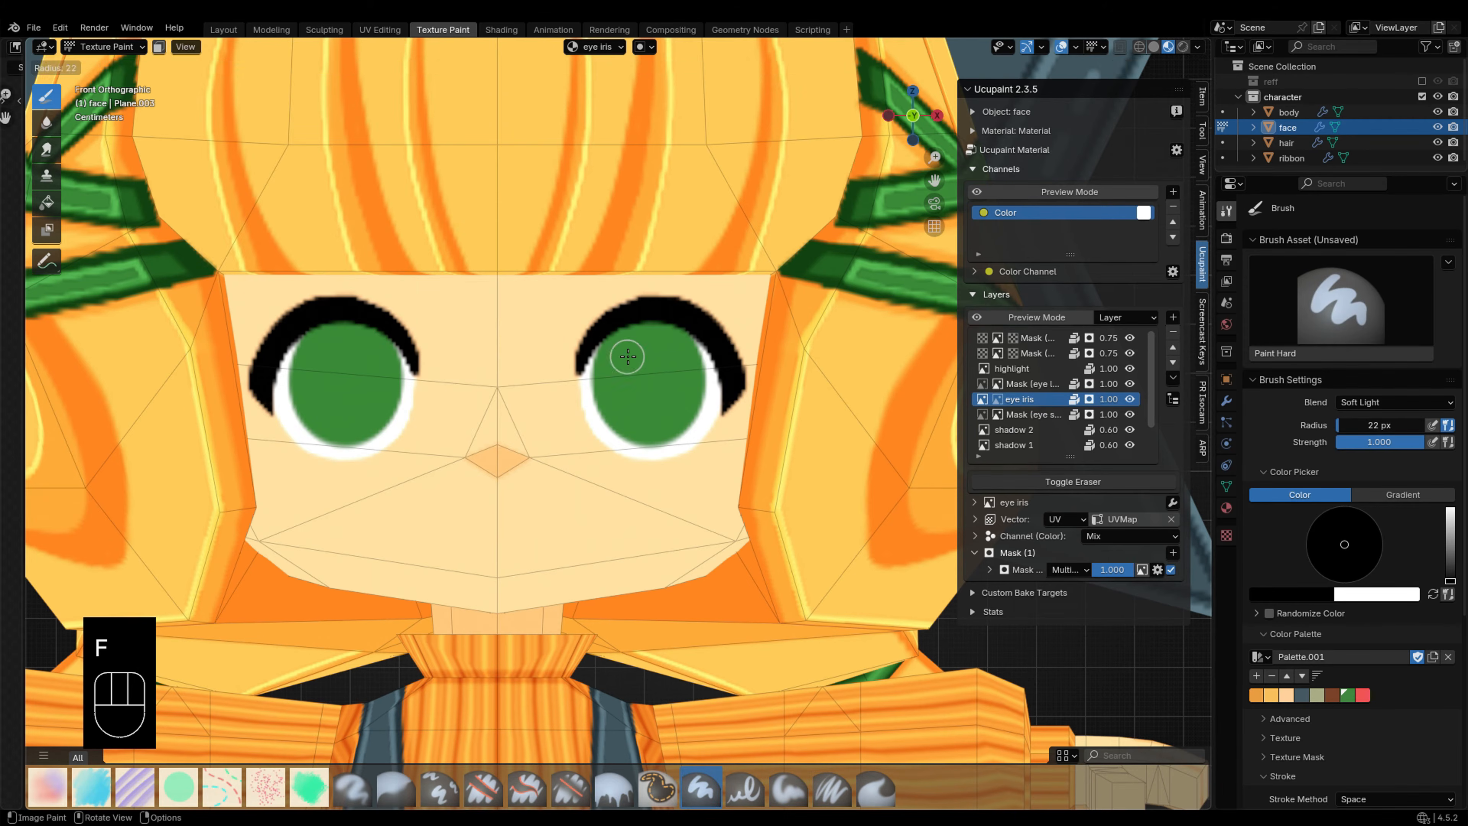
click(649, 361)
scroll(1380, 561, down, 8)
click(1380, 557)
click(1370, 656)
key(ctrl+z)
drag(650, 370, 649, 391)
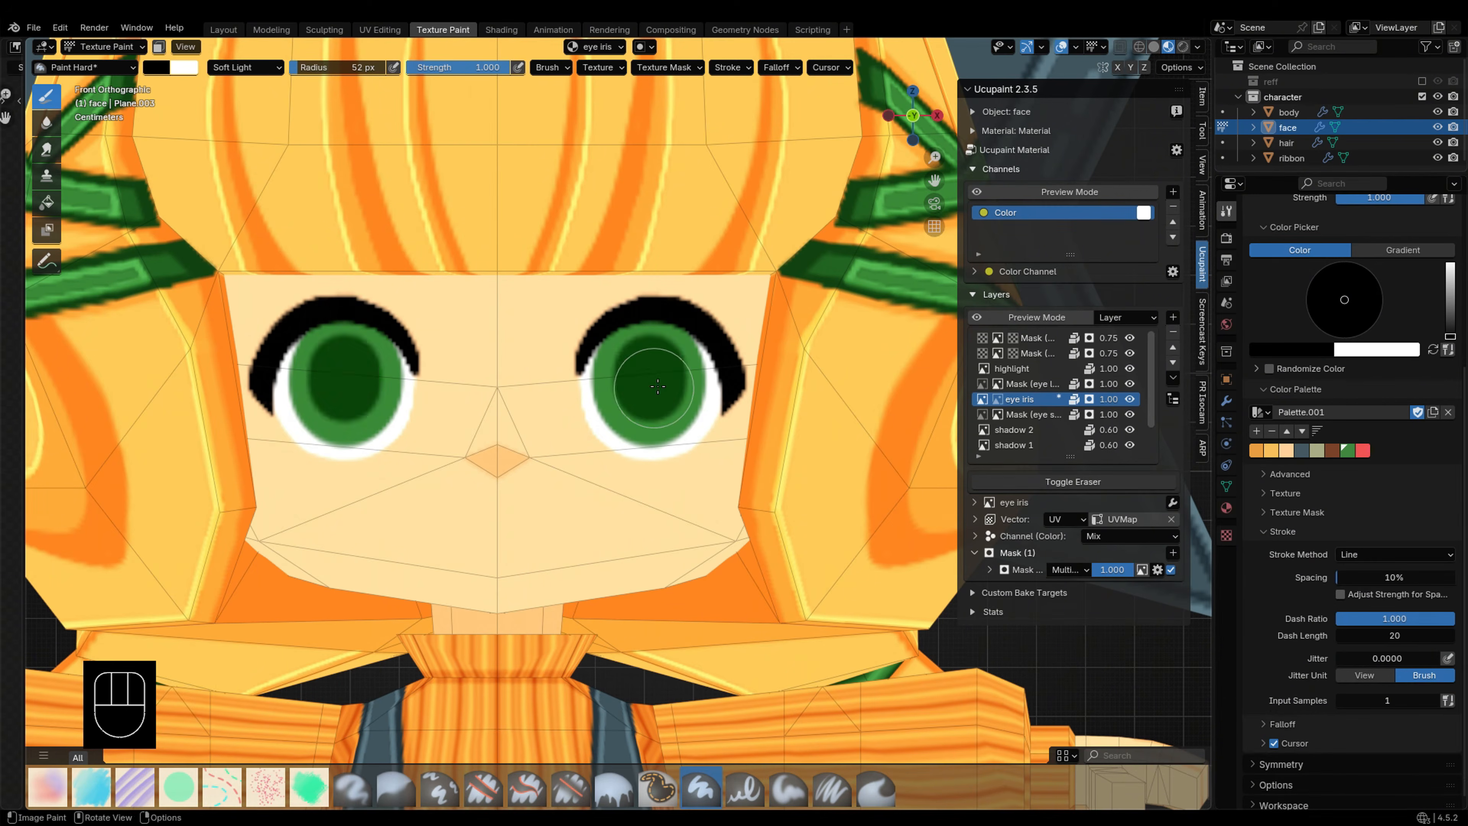
Step: Paint a green cross-shaped pattern inside each pupil with the Paint Hard brush in Mix mode at 14 px radius
key(f)
click(493, 188)
click(245, 66)
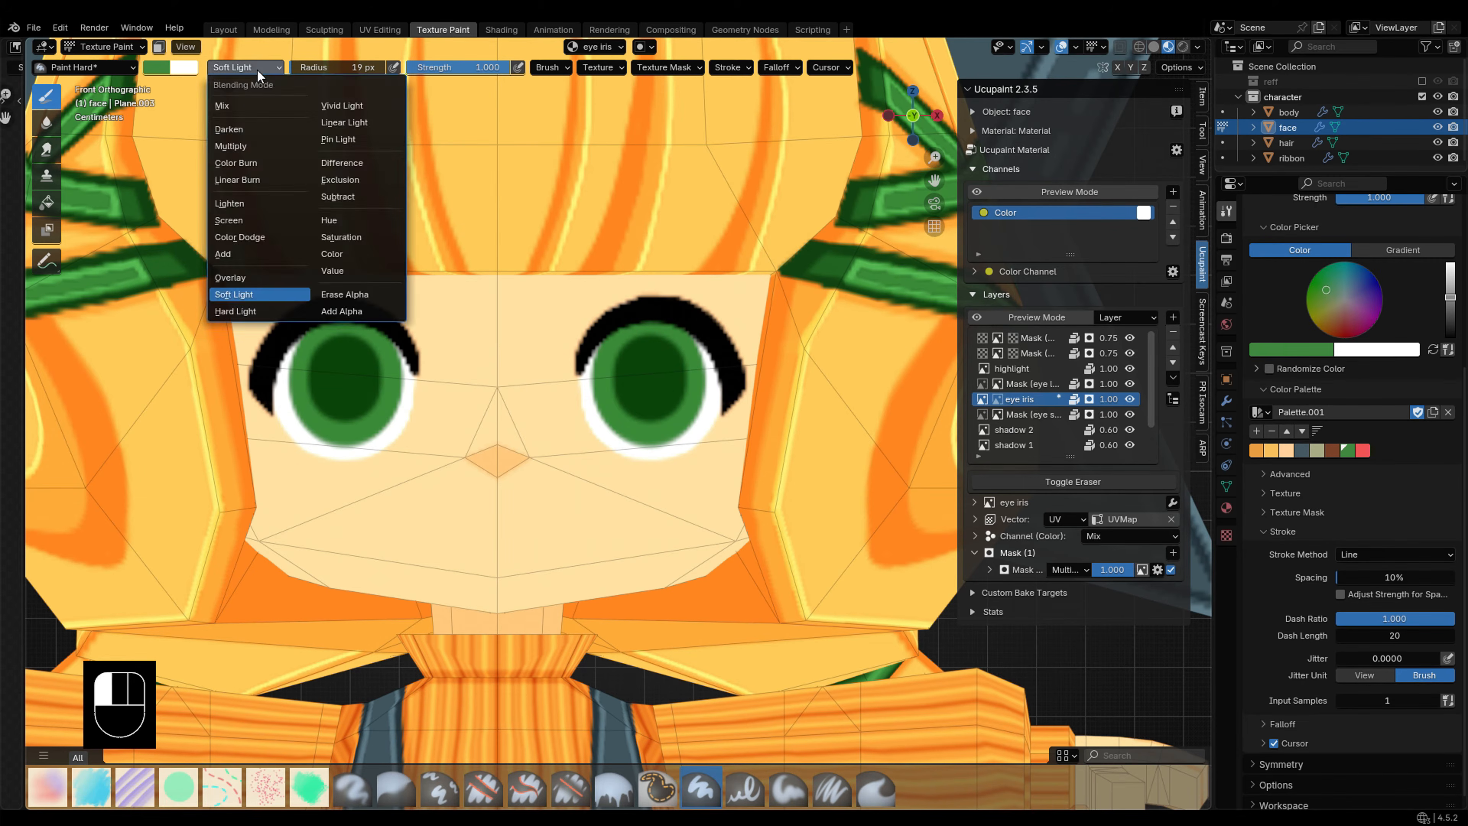
click(243, 289)
key(ctrl+z)
mouse_move(637, 365)
alt+mouse_down()
mouse_move(659, 394)
mouse_move(643, 399)
alt+mouse_up()
key(ctrl+z)
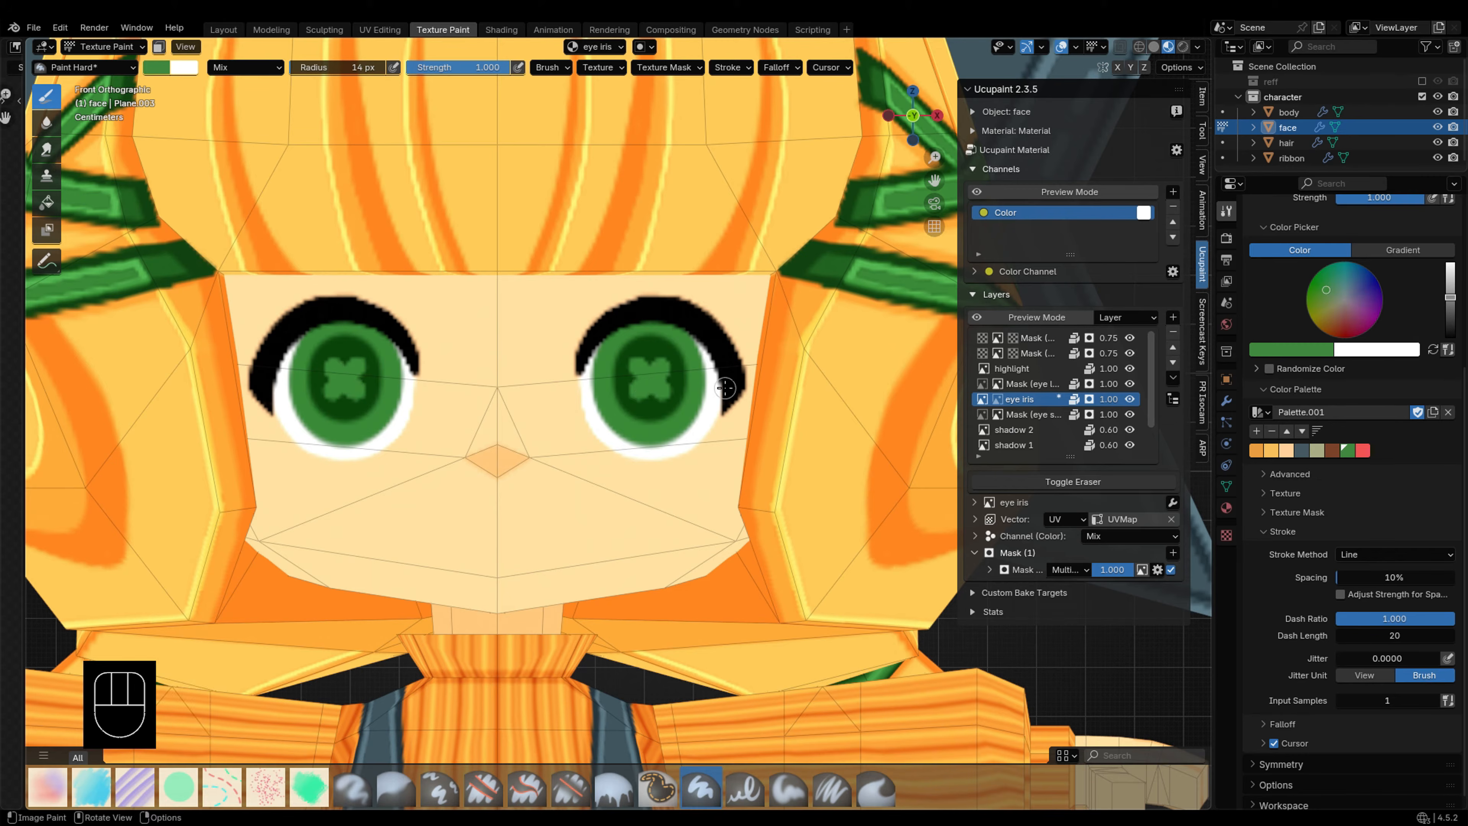
Step: Set the Paint Hard brush color to yellow #FFE701 and its blending mode to Soft Light
key(x)
click(156, 67)
drag(210, 143, 175, 172)
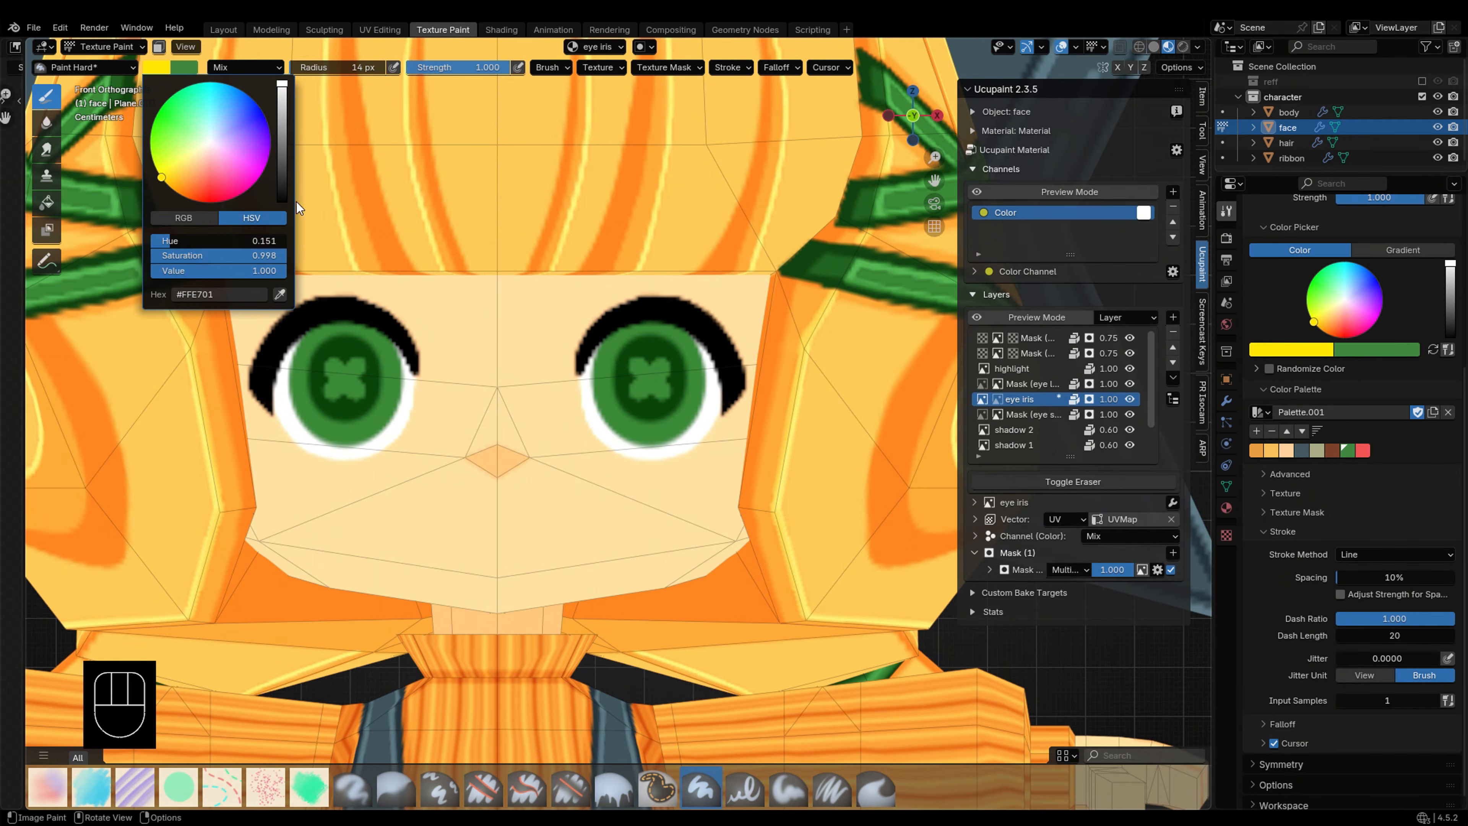
click(246, 67)
click(250, 294)
Step: Brighten the cross pattern in each pupil with a yellow Paint Soft brush in Soft Light, using Line strokes at 13 px radius
click(788, 787)
click(156, 67)
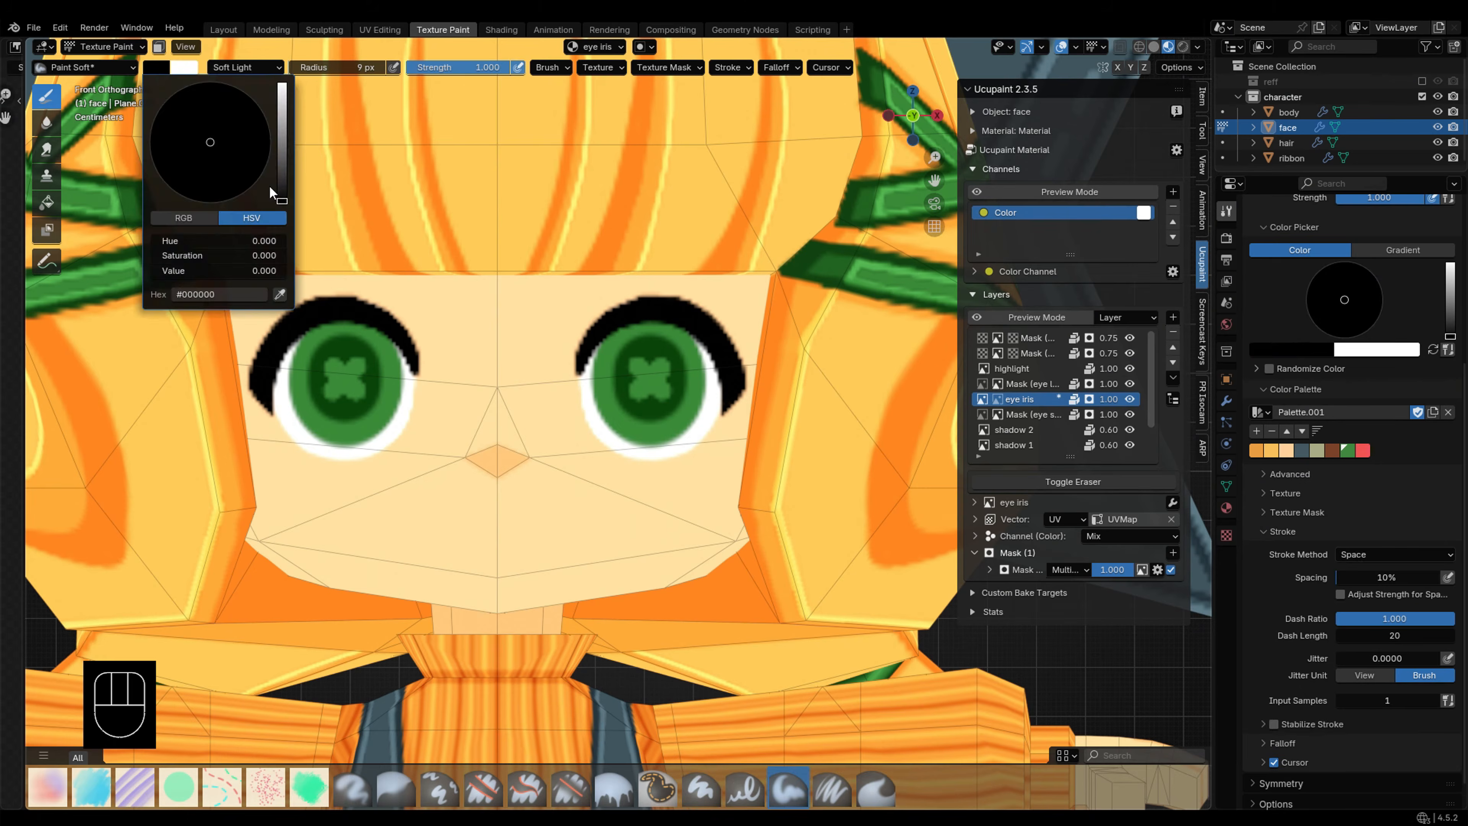
key(x)
click(156, 67)
click(159, 175)
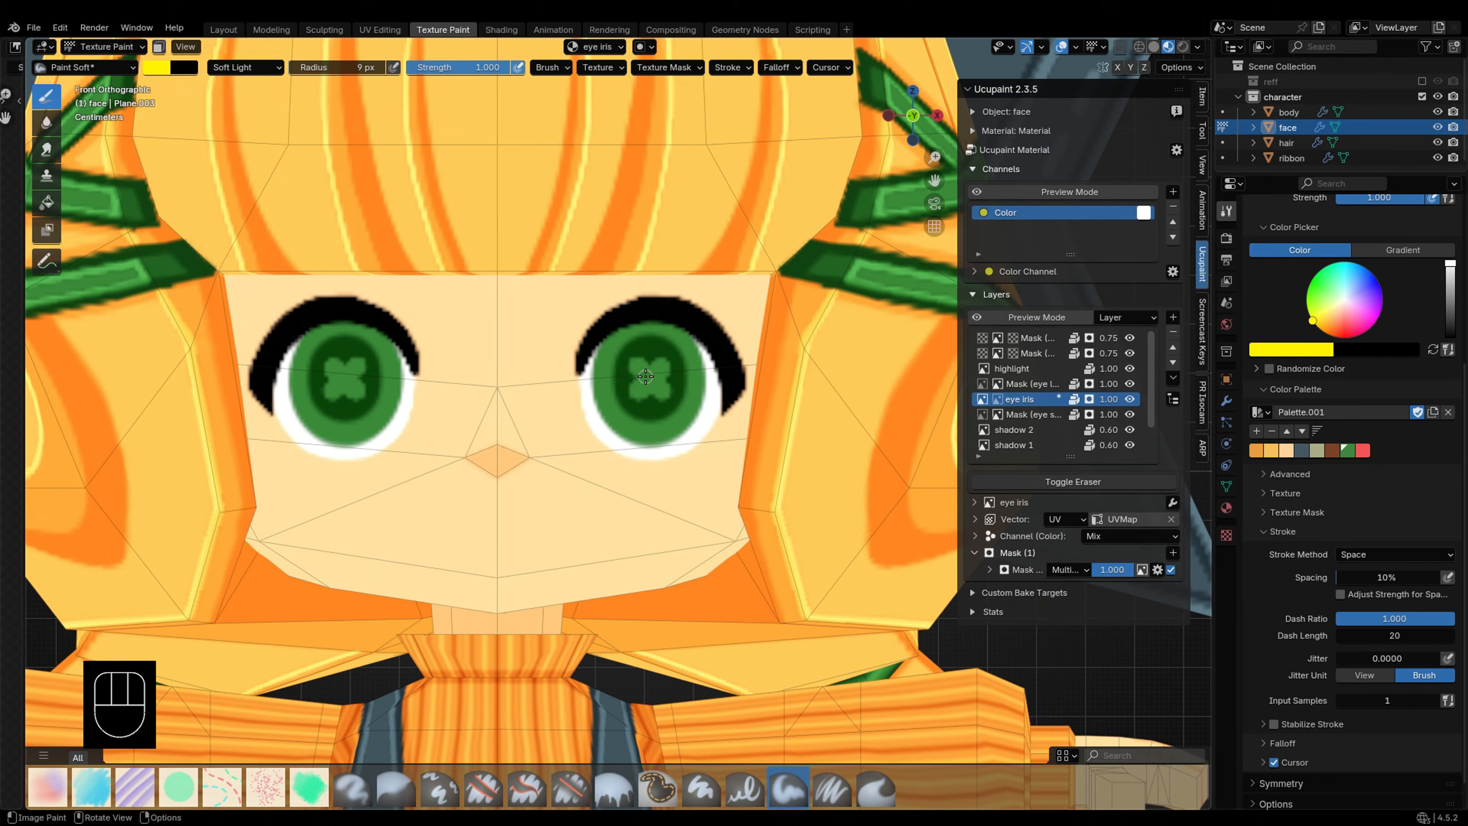
key(ctrl+z)
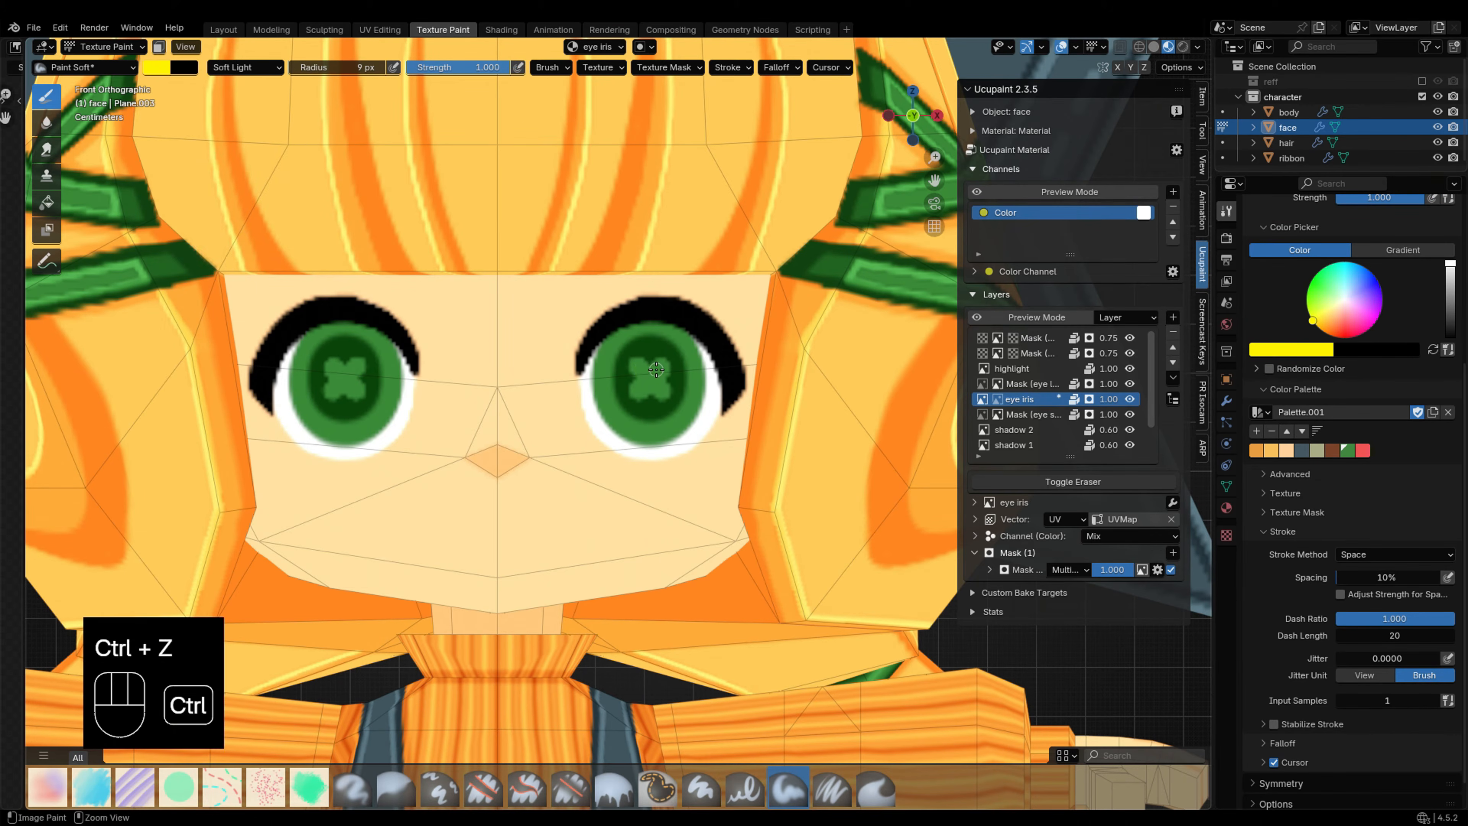
click(1394, 555)
click(1388, 659)
alt+drag(642, 369, 658, 385)
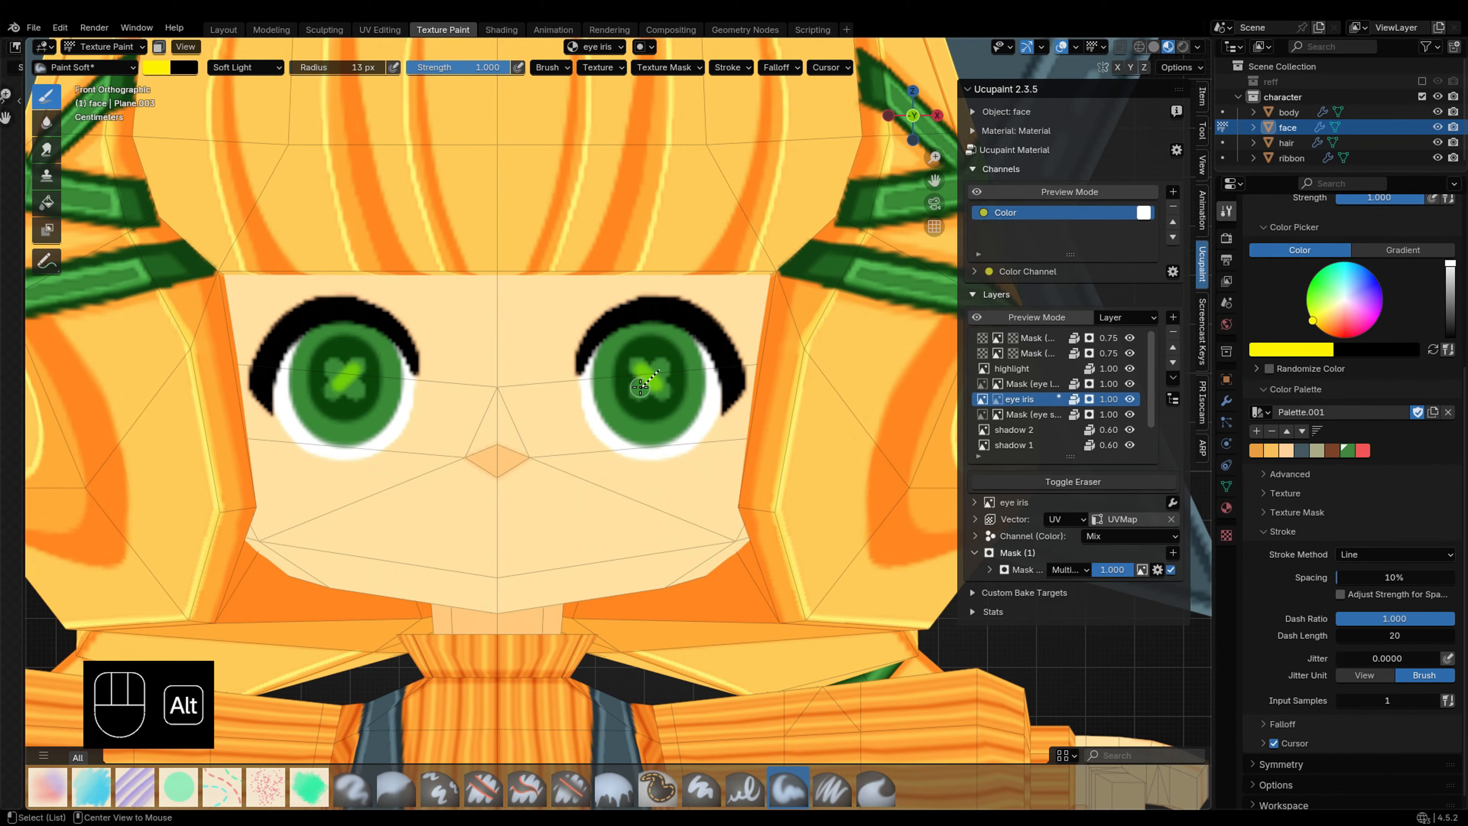
Step: Brighten the lower part of both irises with a yellow Paint Hard line stroke in Soft Light at 79 px radius
key(f)
click(693, 450)
key(ctrl+z)
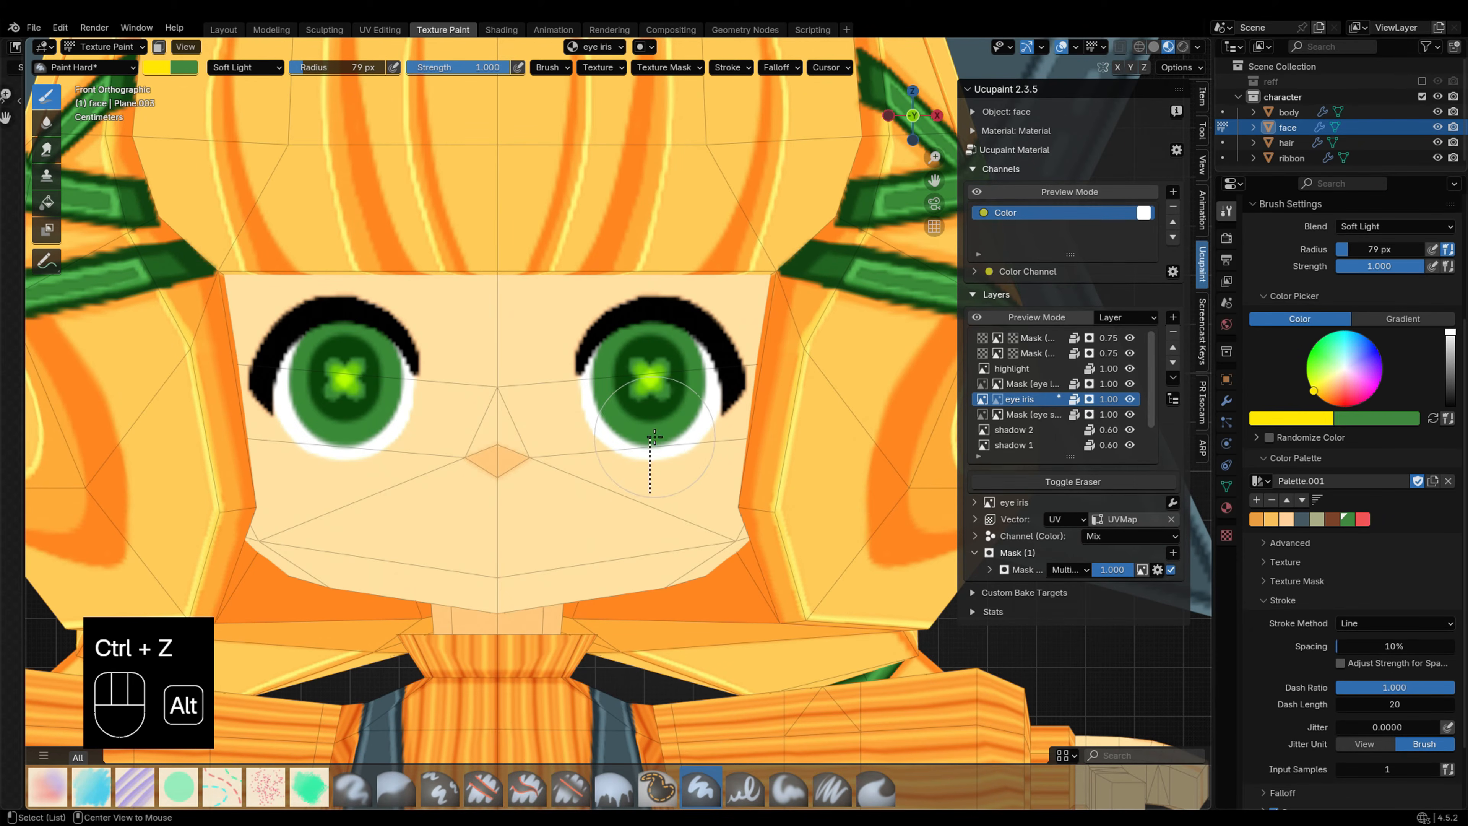
mouse_move(652, 482)
alt+mouse_down()
mouse_move(653, 443)
mouse_move(648, 465)
alt+mouse_up()
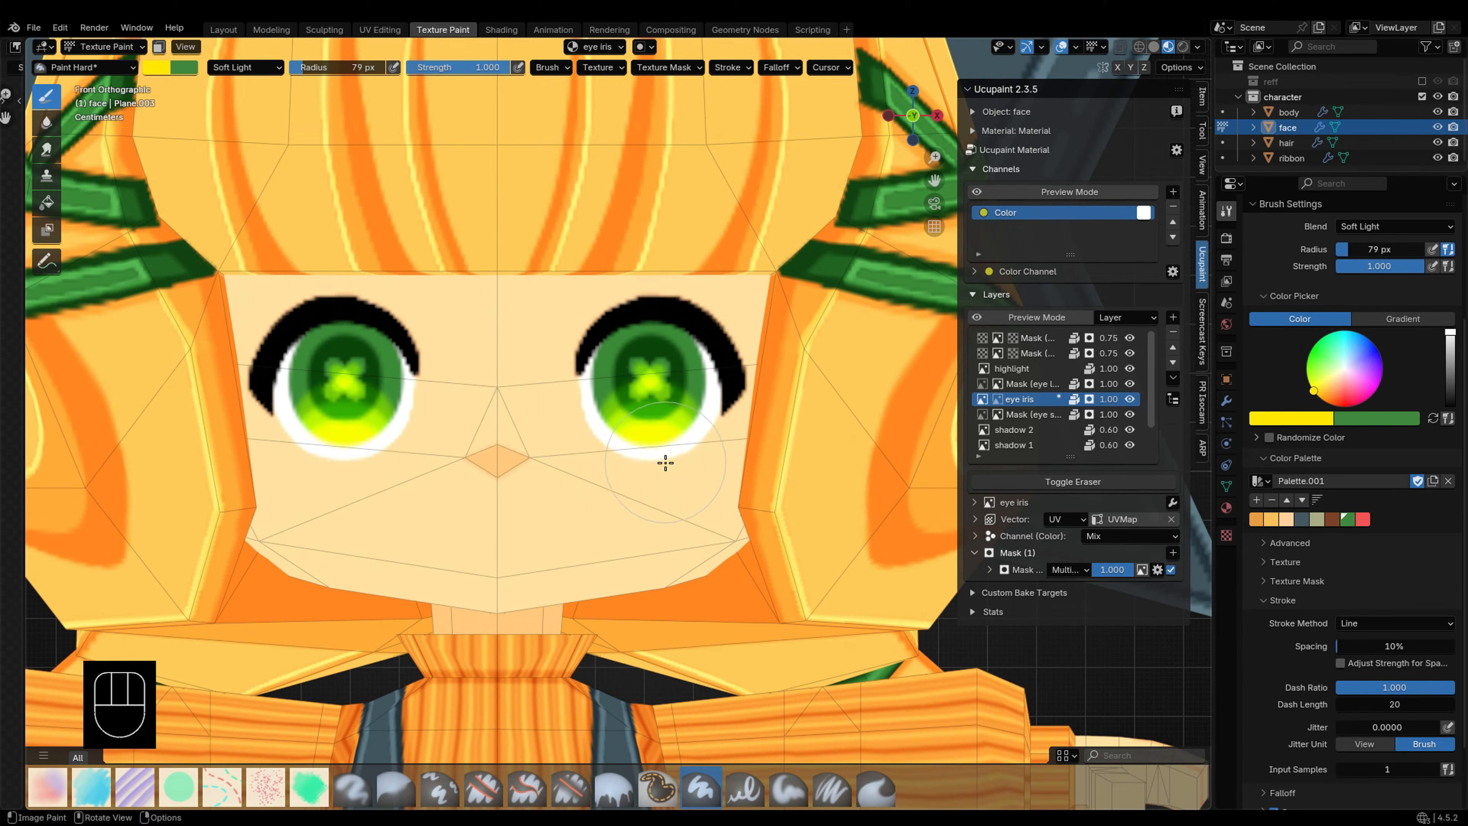
Step: Set the Paint Hard brush to black with a 31 px radius and the Space stroke method
key(f)
click(640, 449)
key(x)
right_click(638, 347)
drag(638, 347, 637, 396)
click(1359, 623)
click(1352, 673)
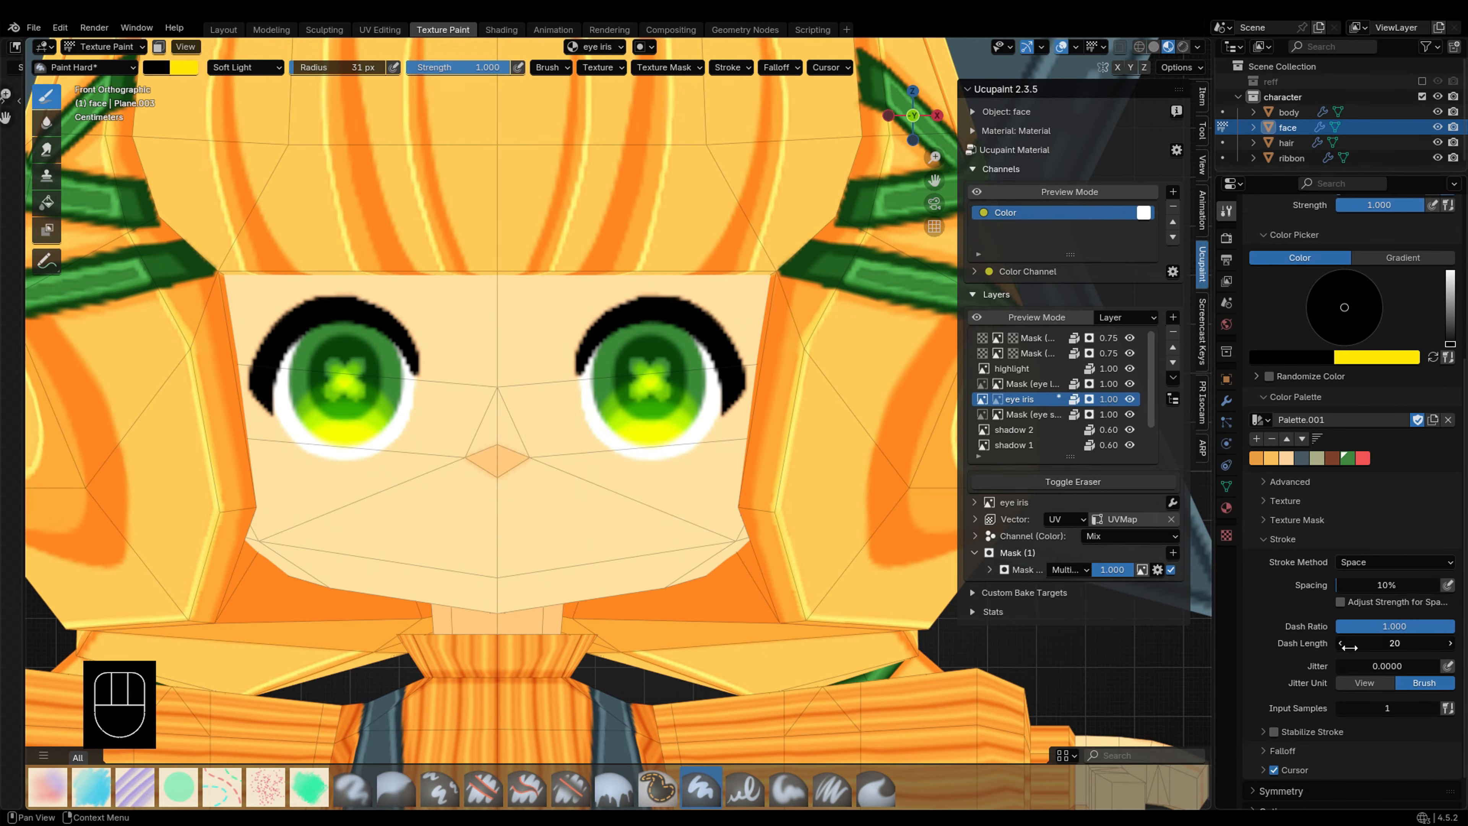
Step: Darken the upper rims of both irises with black Soft Light strokes at 0.283 strength
scroll(1350, 648, down, 1)
key(f)
click(645, 386)
drag(504, 68, 429, 67)
key(ctrl+z)
key(ctrl+z)
key(d)
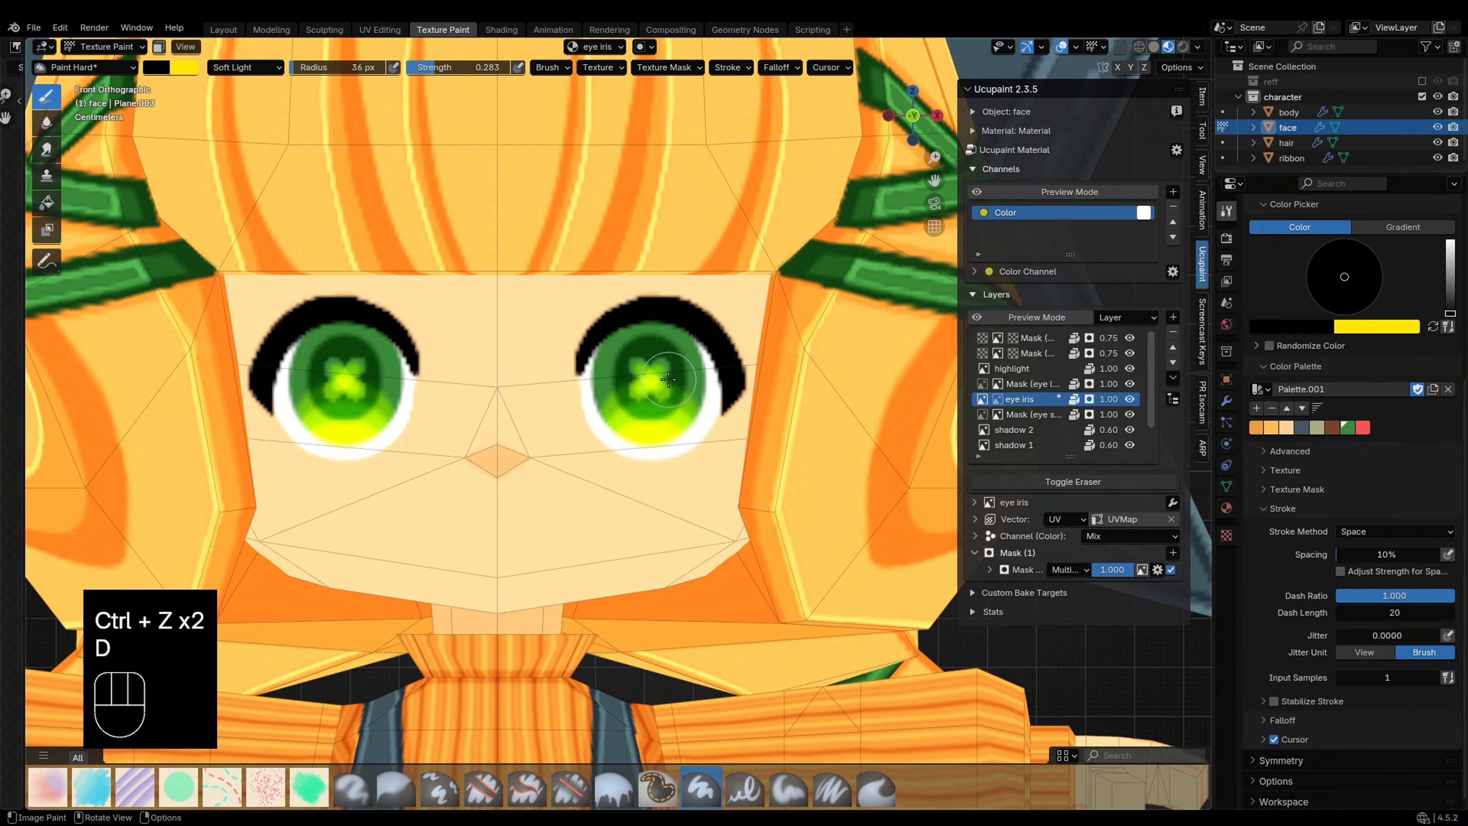
key(f)
click(601, 364)
mouse_move(601, 364)
mouse_down()
mouse_move(636, 315)
mouse_move(702, 359)
mouse_move(651, 331)
mouse_move(595, 363)
mouse_up()
Step: Scatter small white sparkles over the lower irises with the CR particles brush in Overlay mode at 1 px radius
click(265, 787)
right_click(596, 451)
click(156, 67)
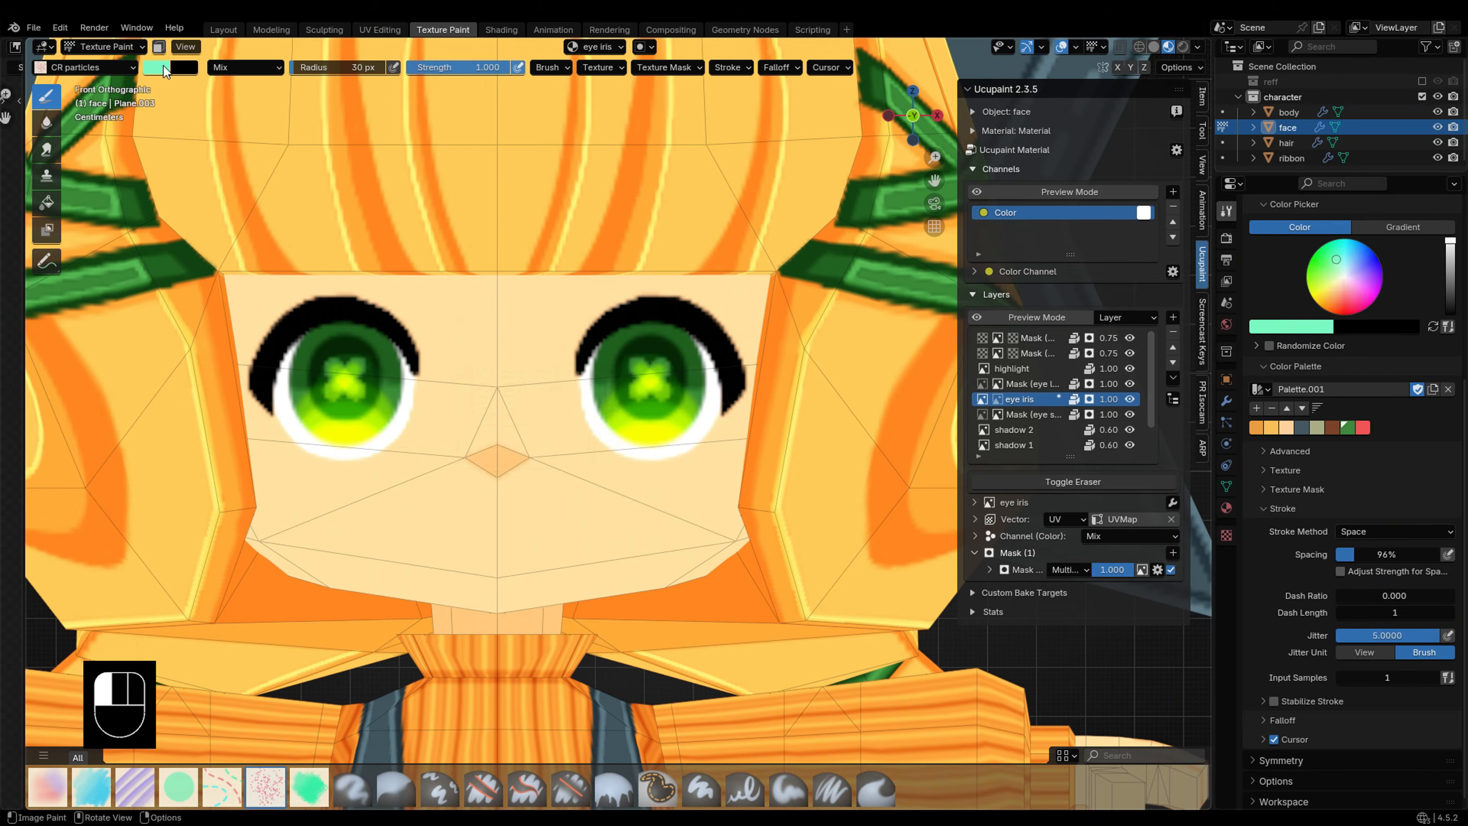
drag(193, 122, 210, 138)
click(245, 67)
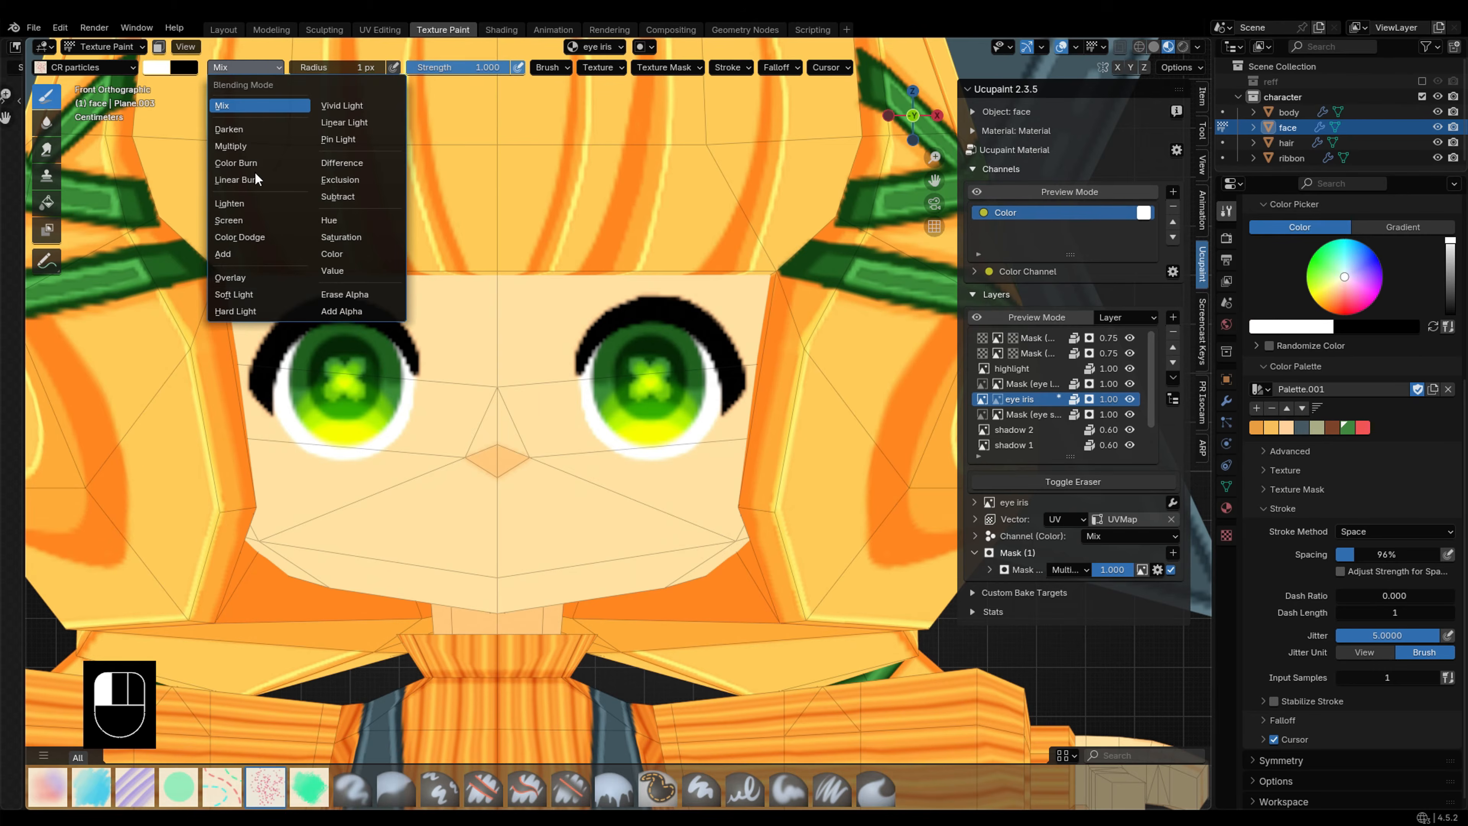
click(257, 293)
click(245, 67)
click(230, 277)
key(ctrl+z)
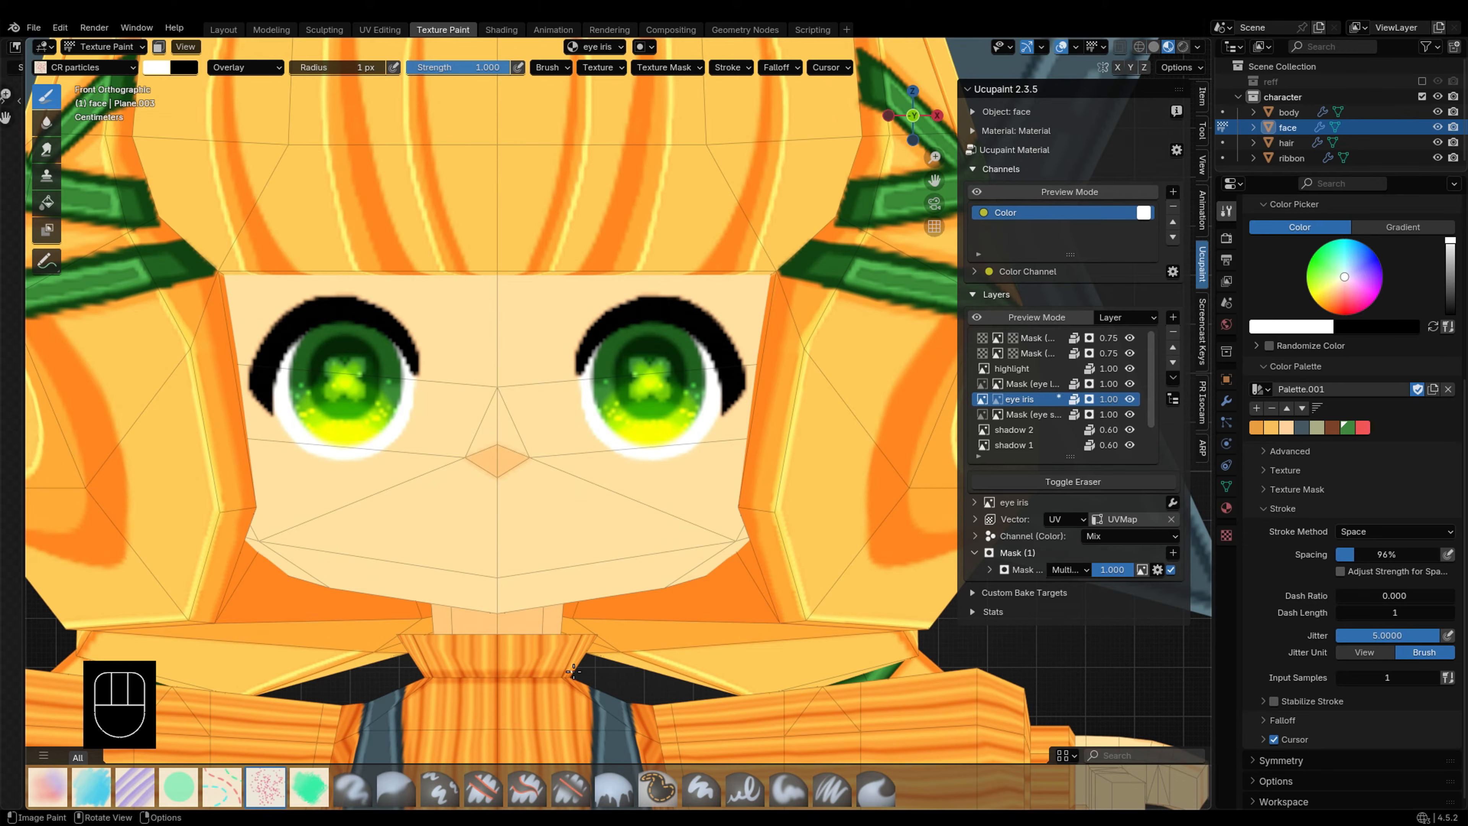
Step: Paint a white oval highlight at the top of each iris with the Paint Hard brush in Mix mode at 10 px radius
click(710, 794)
key(x)
click(164, 74)
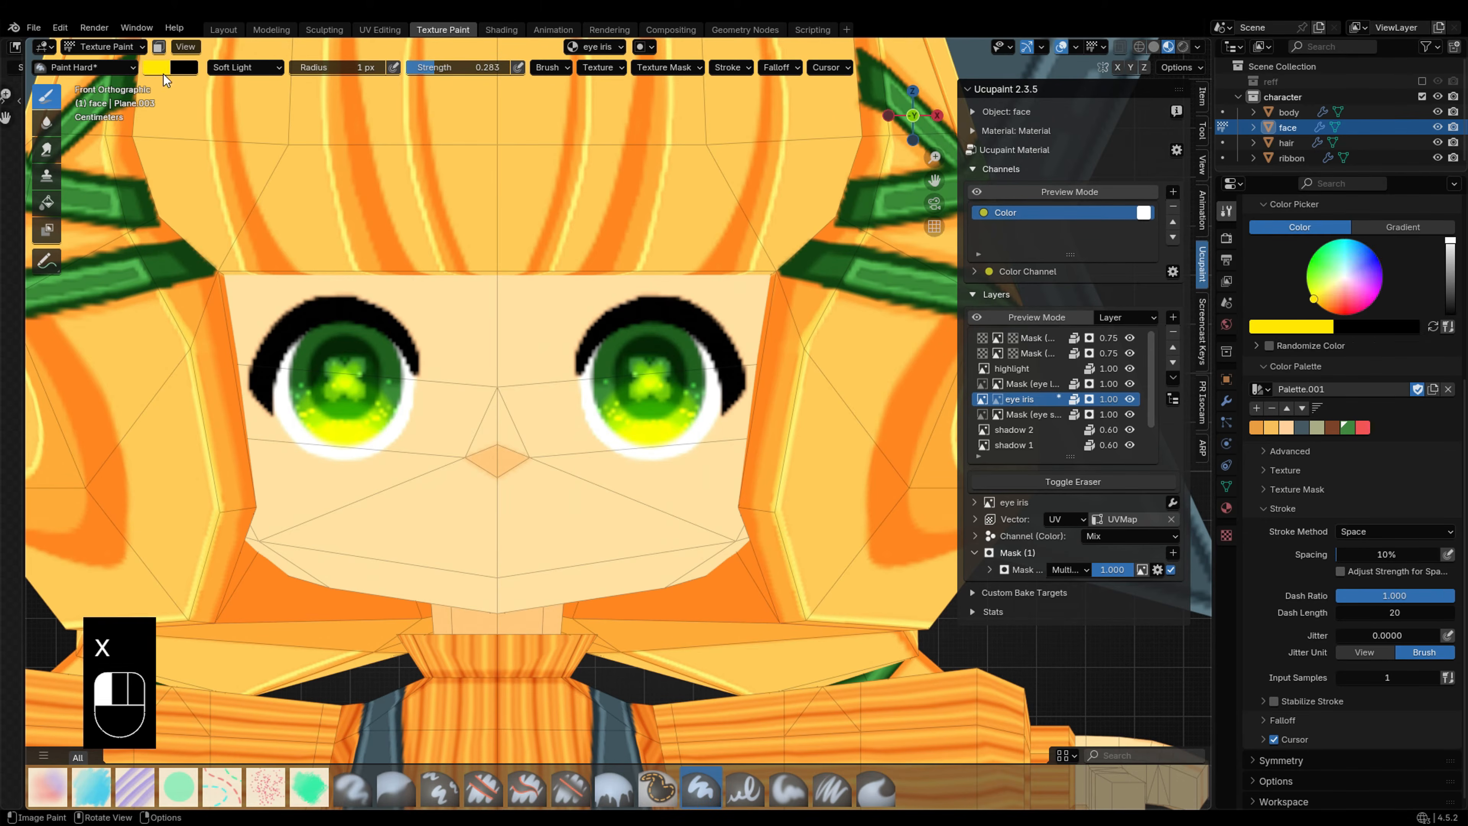
drag(188, 118, 206, 141)
key(f)
click(660, 349)
key(ctrl+z)
key(ctrl+z)
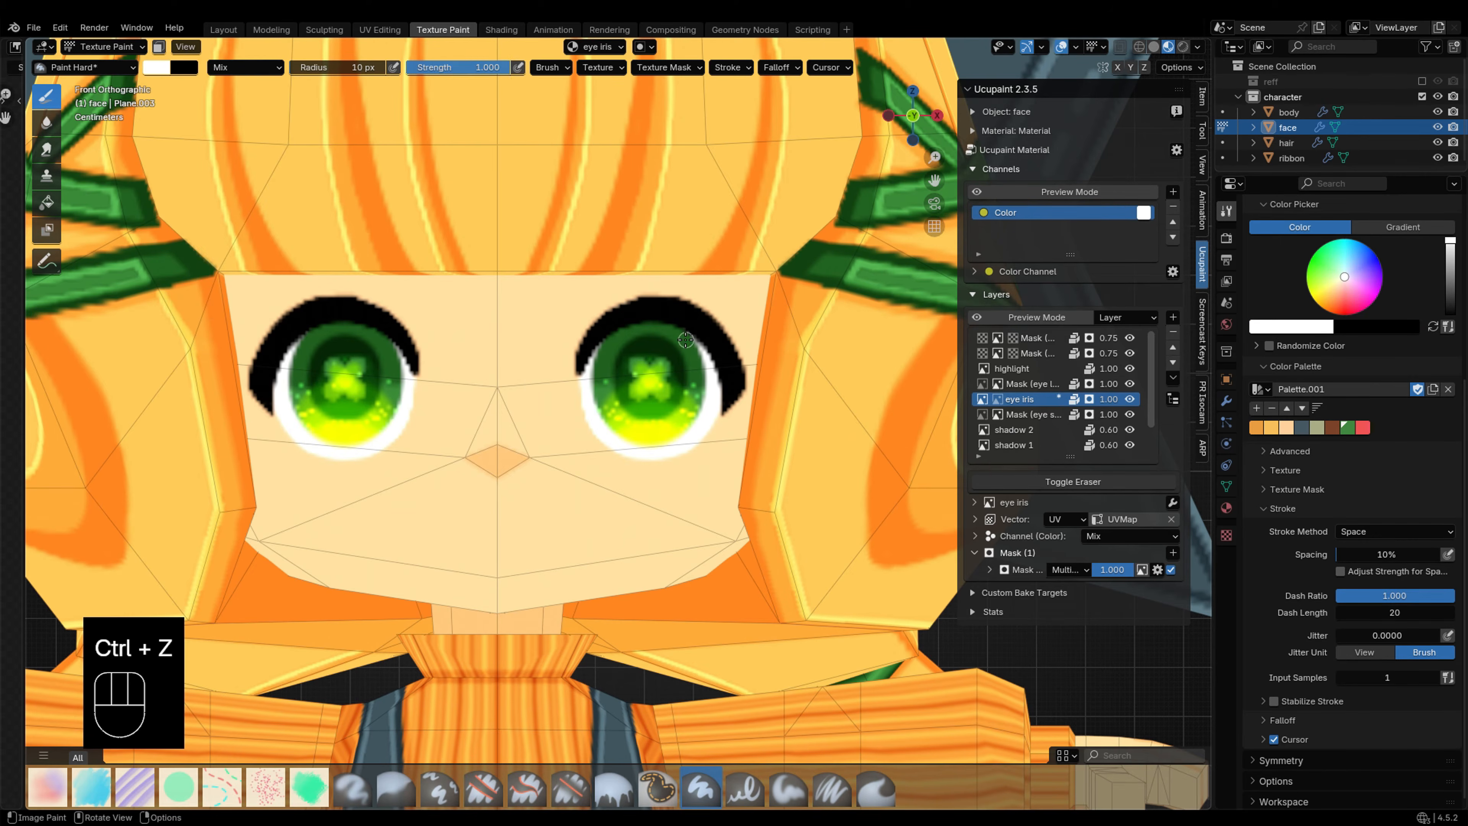
drag(638, 342, 654, 337)
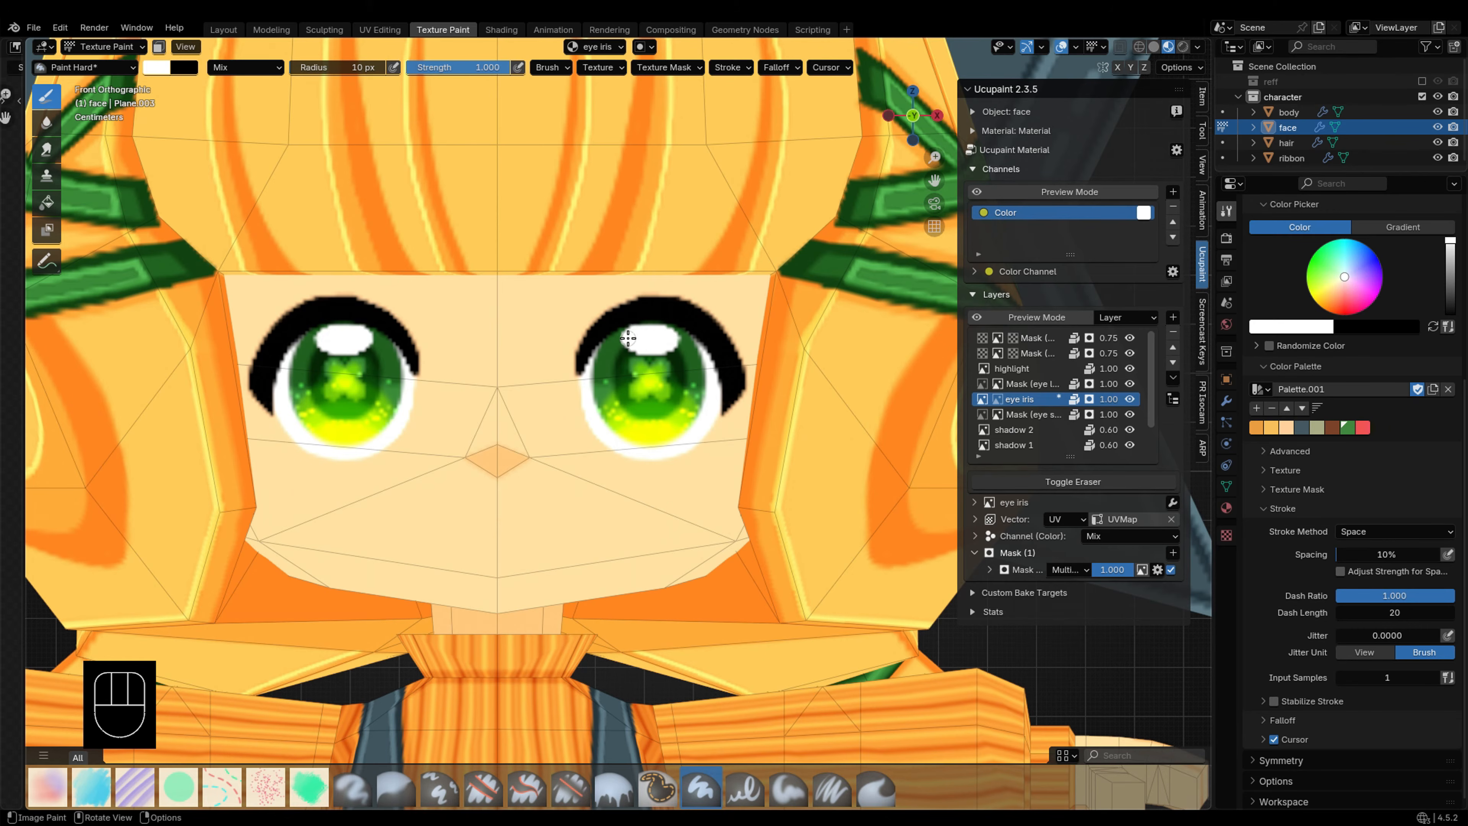
Step: Shade the upper irises beside the highlights with black Paint Hard strokes in Soft Light at 34 px radius and 0.217 strength
key(x)
key(f)
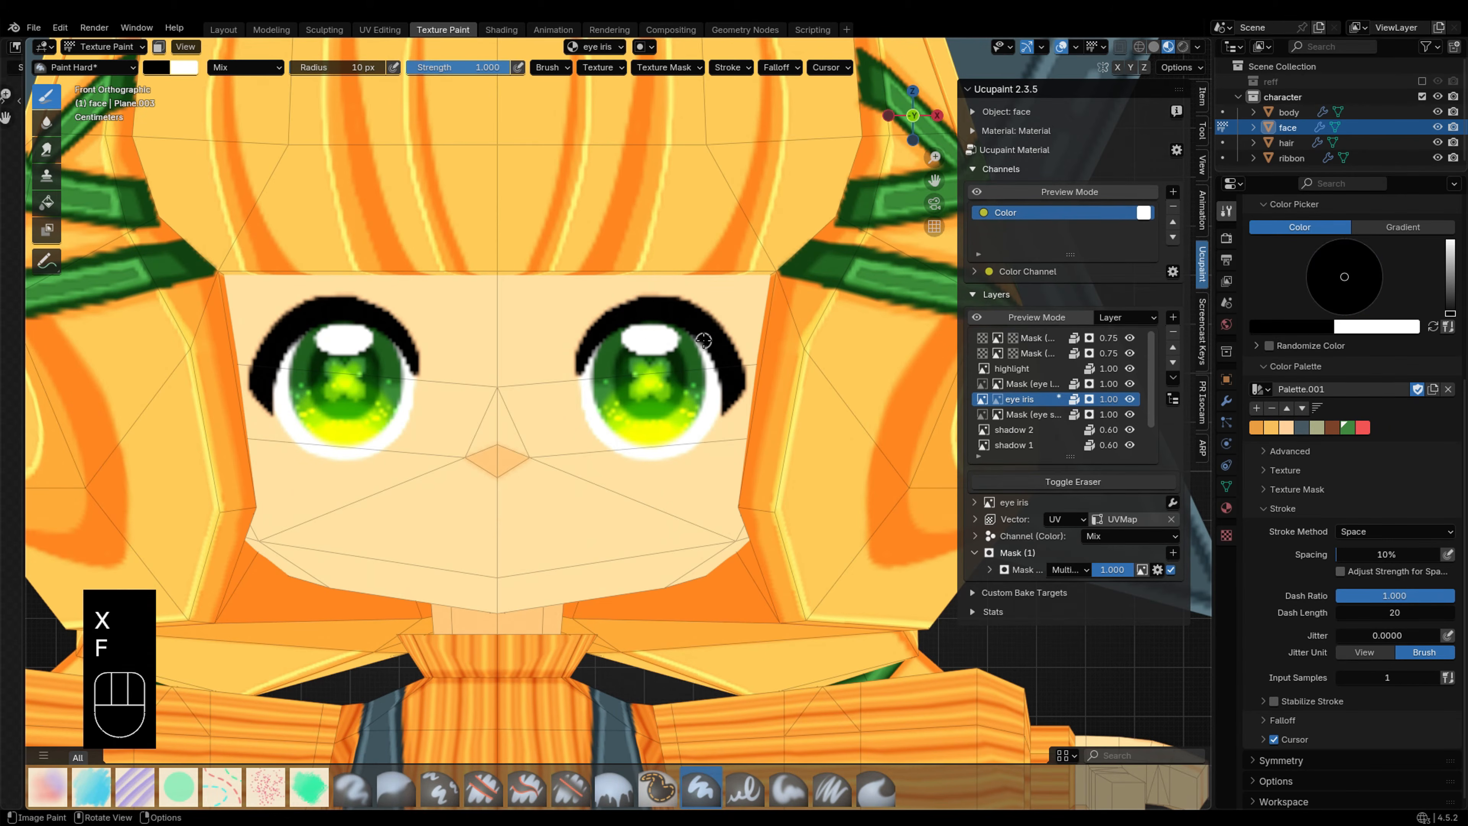
click(712, 335)
click(246, 67)
click(292, 292)
drag(486, 67, 429, 67)
key(ctrl+z)
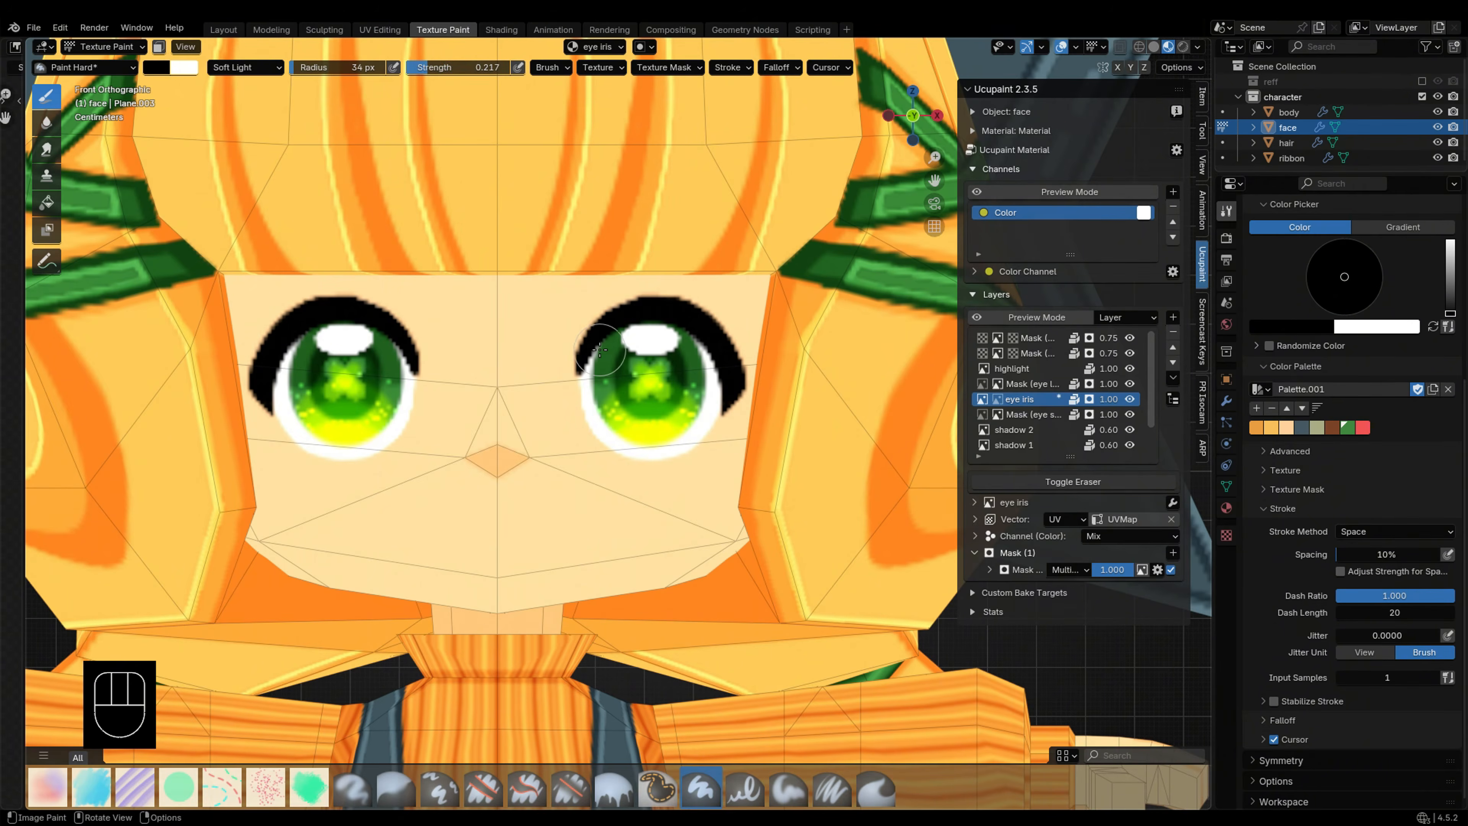
drag(599, 350, 697, 352)
Step: Make the eye lash layer's image active for painting and set the Paint Soft brush to orange in Mix mode
click(999, 384)
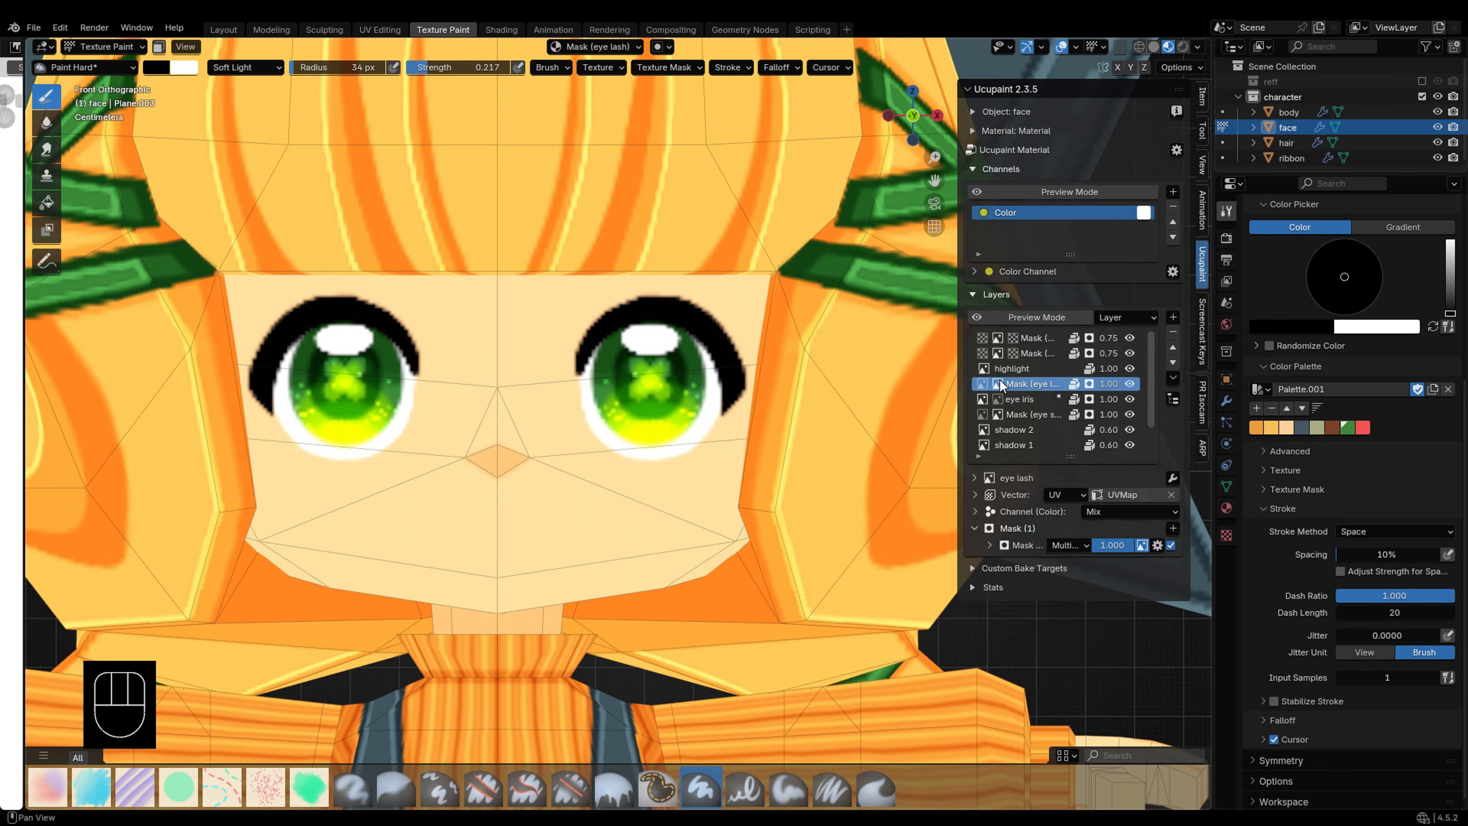
click(983, 384)
click(788, 786)
click(156, 67)
drag(174, 191, 181, 198)
click(246, 67)
click(257, 107)
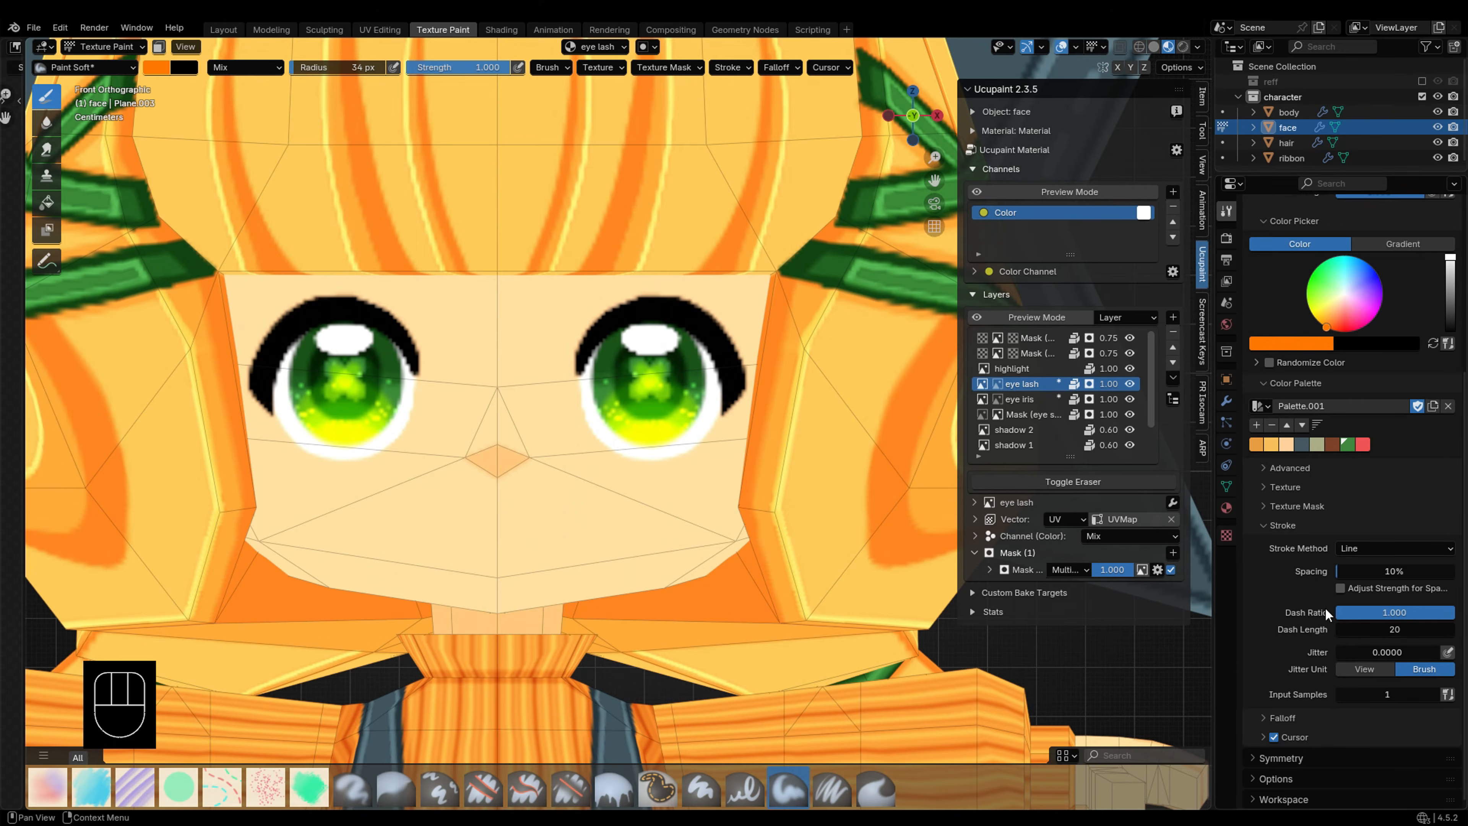
Step: Tint the lashes orange with Space strokes at 0.268 strength and blend the color with the Smear brush
click(1395, 548)
click(1395, 595)
key(shift+f)
click(800, 390)
mouse_move(731, 404)
mouse_down()
mouse_move(697, 341)
mouse_move(744, 395)
mouse_move(711, 388)
mouse_up()
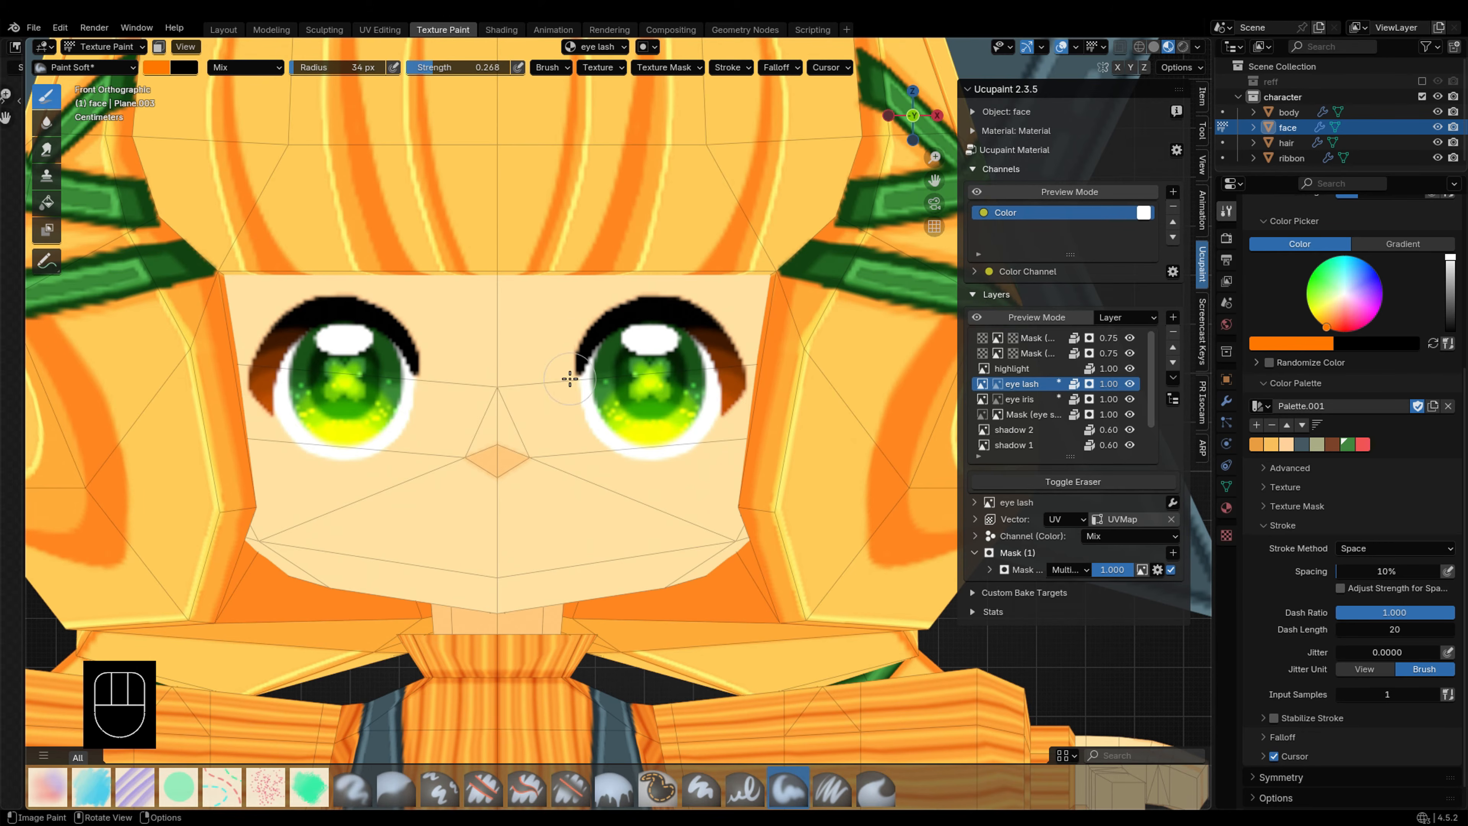
mouse_move(570, 378)
mouse_down()
mouse_move(604, 307)
mouse_move(707, 294)
mouse_up()
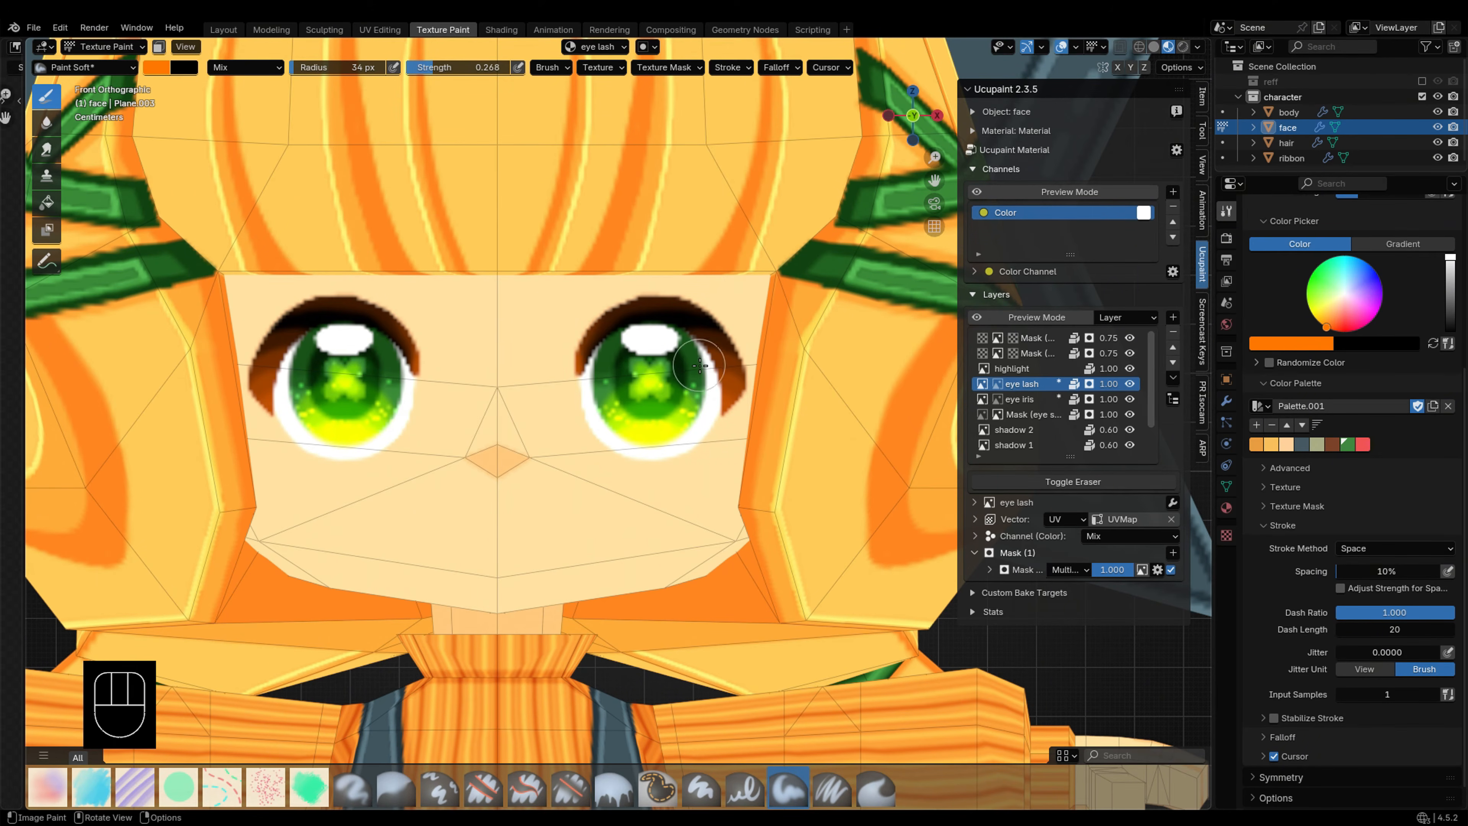
click(876, 788)
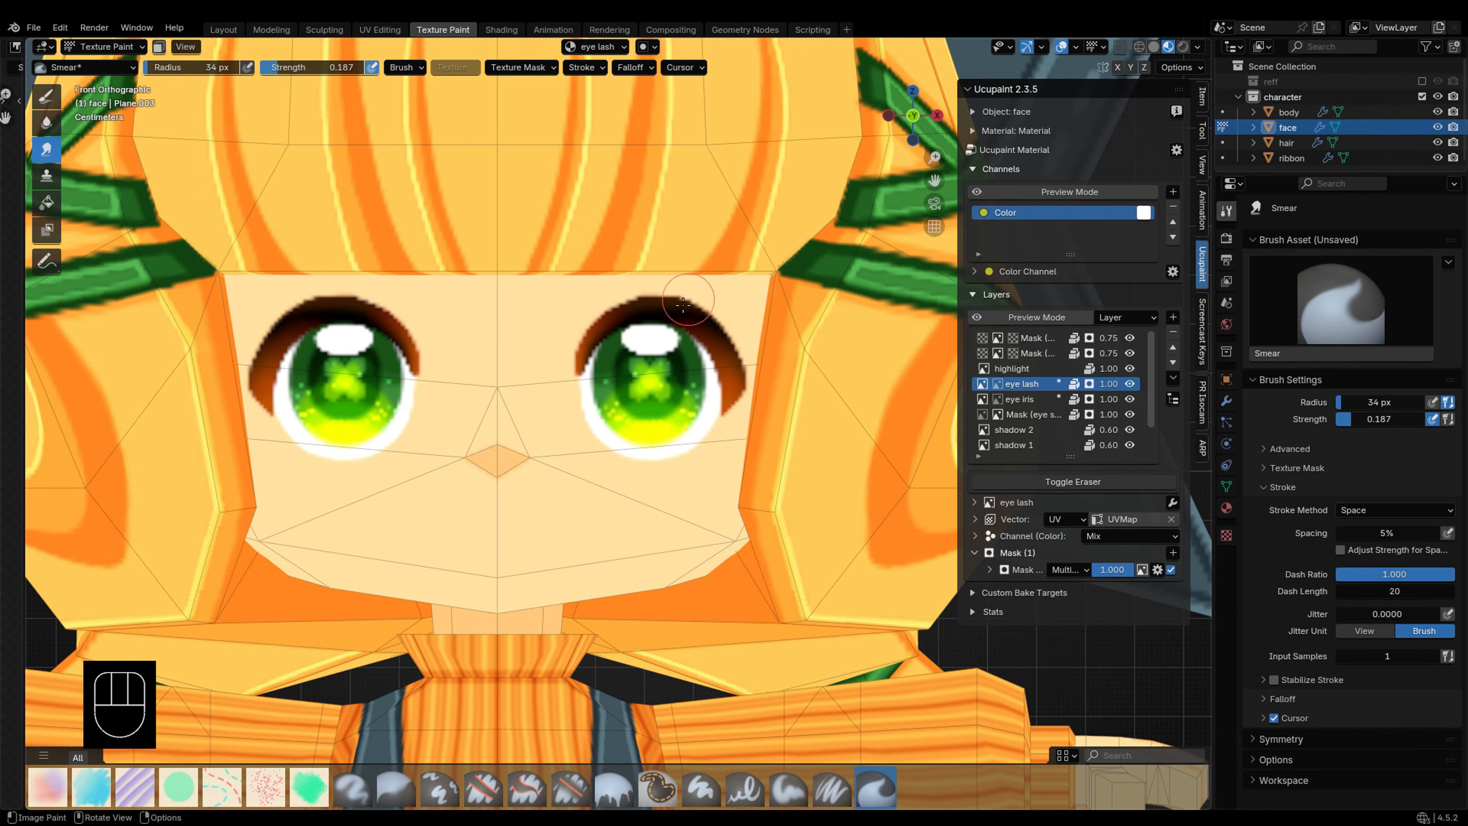
Step: Add a layer group named eyes above the eye lash layer
click(1173, 317)
click(904, 424)
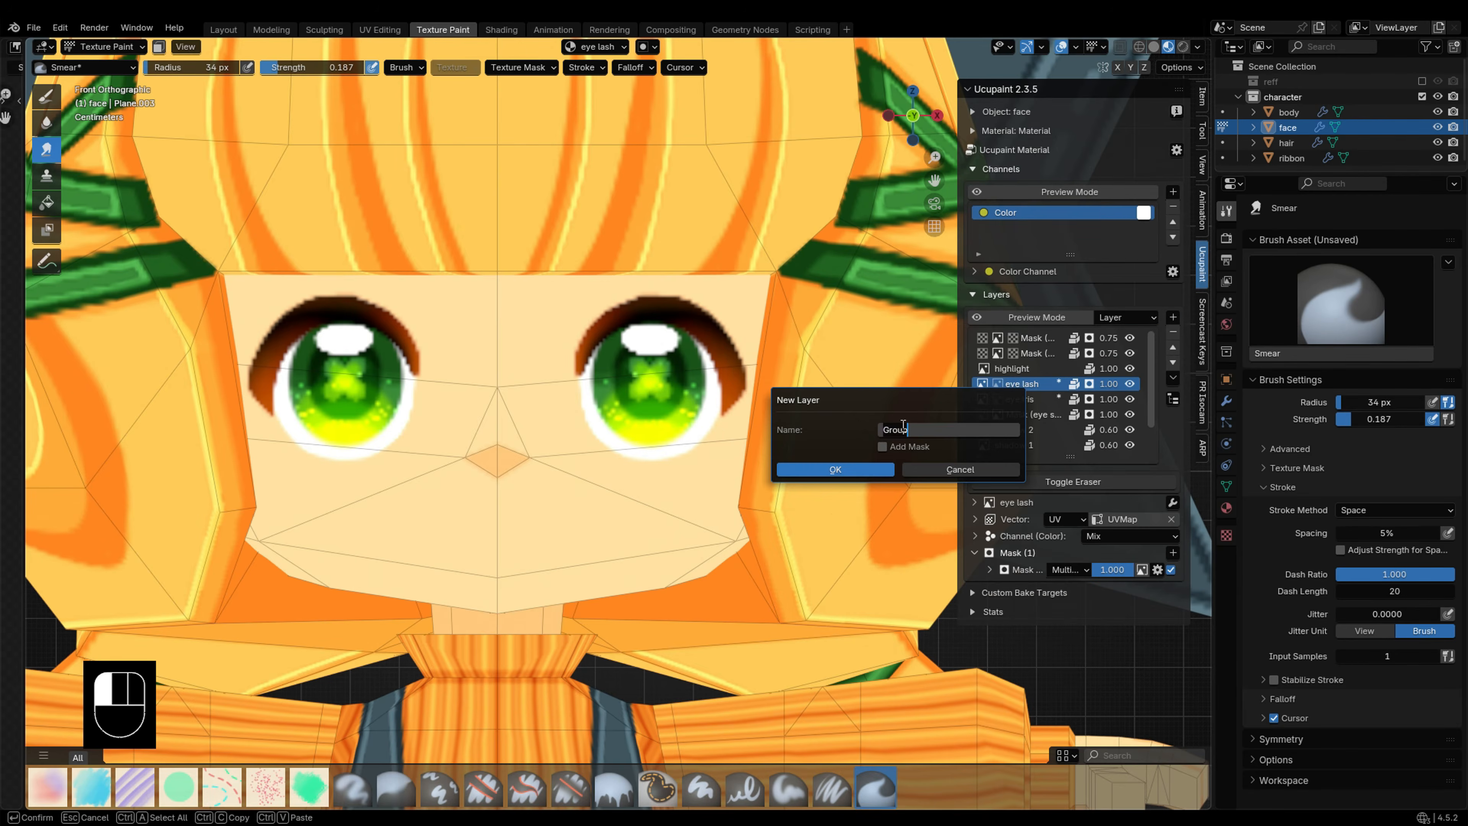
text(eyes)
key(Return)
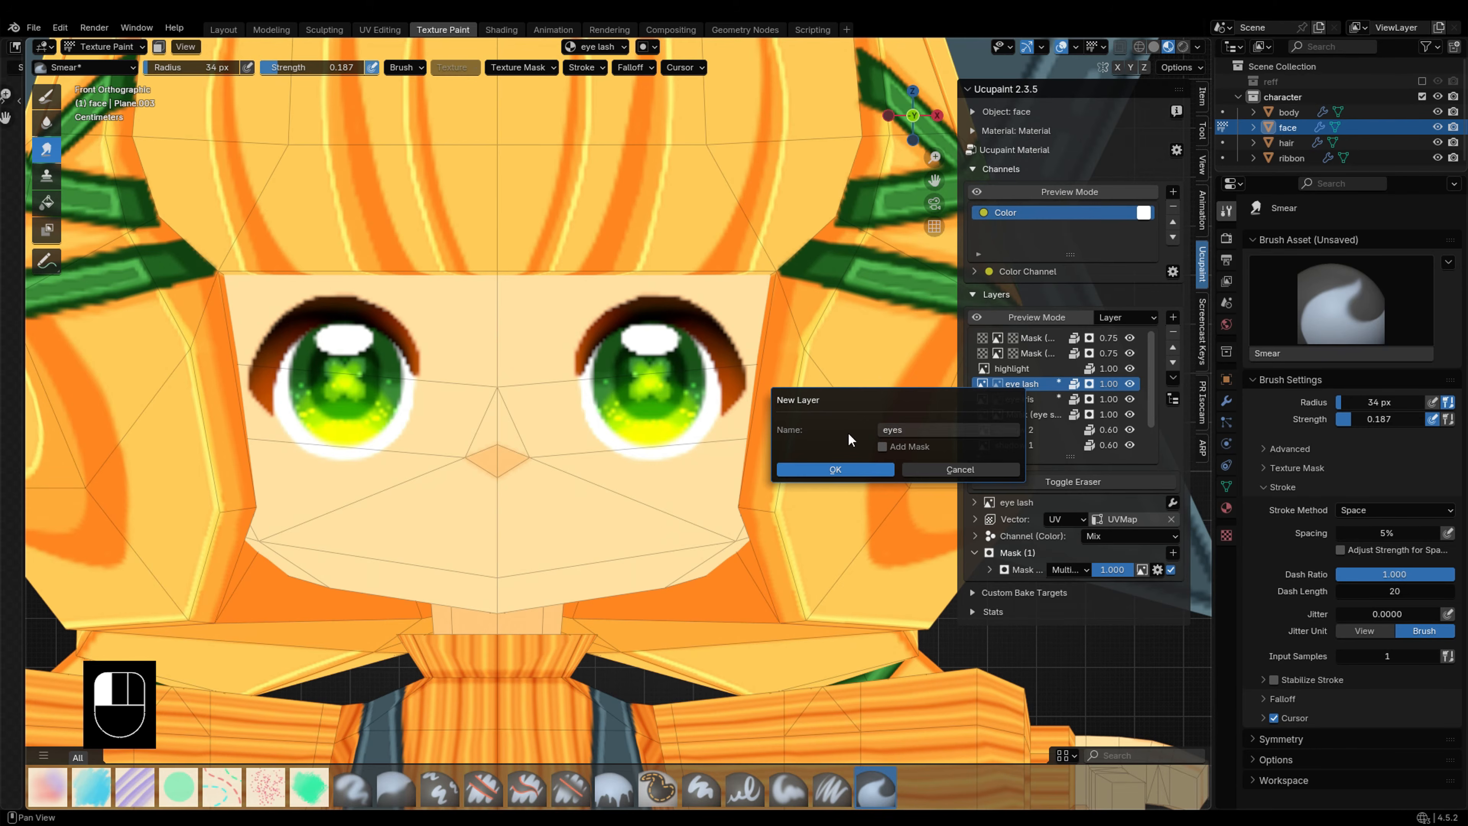
click(855, 469)
Step: Move the eye lash, eye iris and eye sclera layers inside the eyes group
click(983, 399)
click(1173, 348)
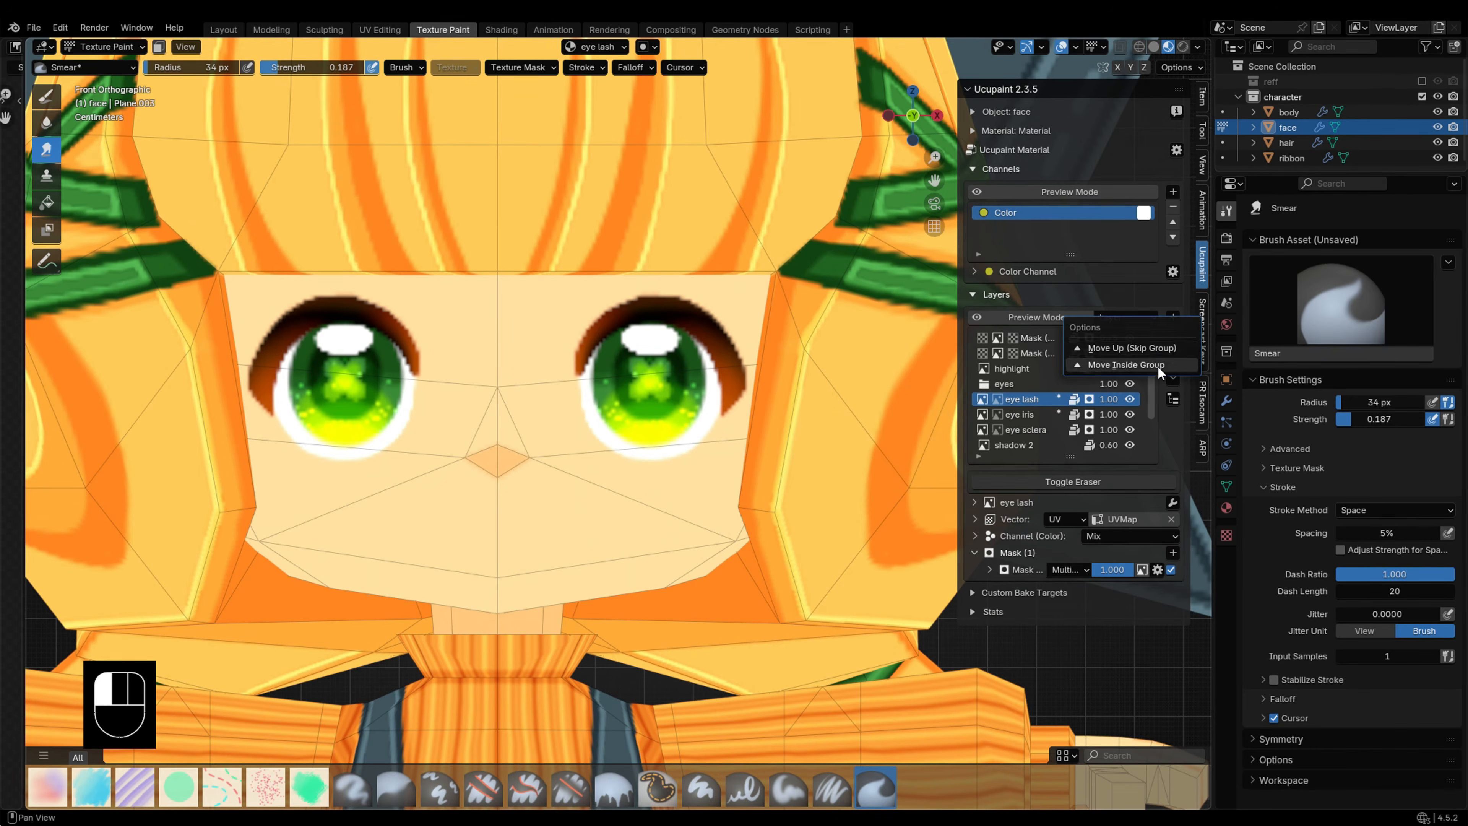
click(1127, 350)
click(1035, 414)
click(1173, 347)
click(1145, 348)
click(1047, 429)
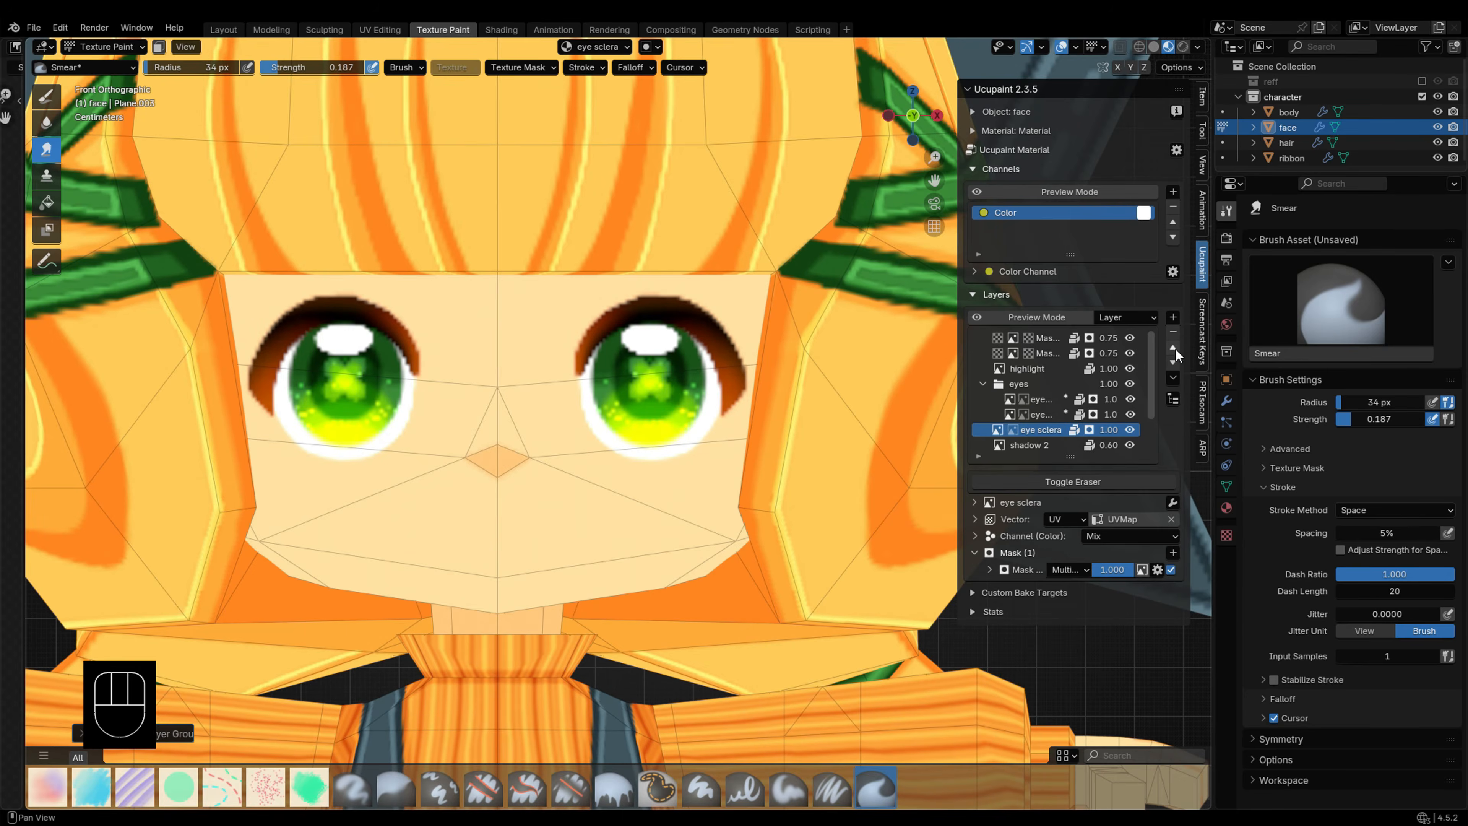
click(1173, 347)
click(1124, 350)
Step: Enlarge the layer list and select the eyes group, collapsing and expanding its contents
drag(1071, 457, 1074, 526)
click(1006, 383)
click(984, 384)
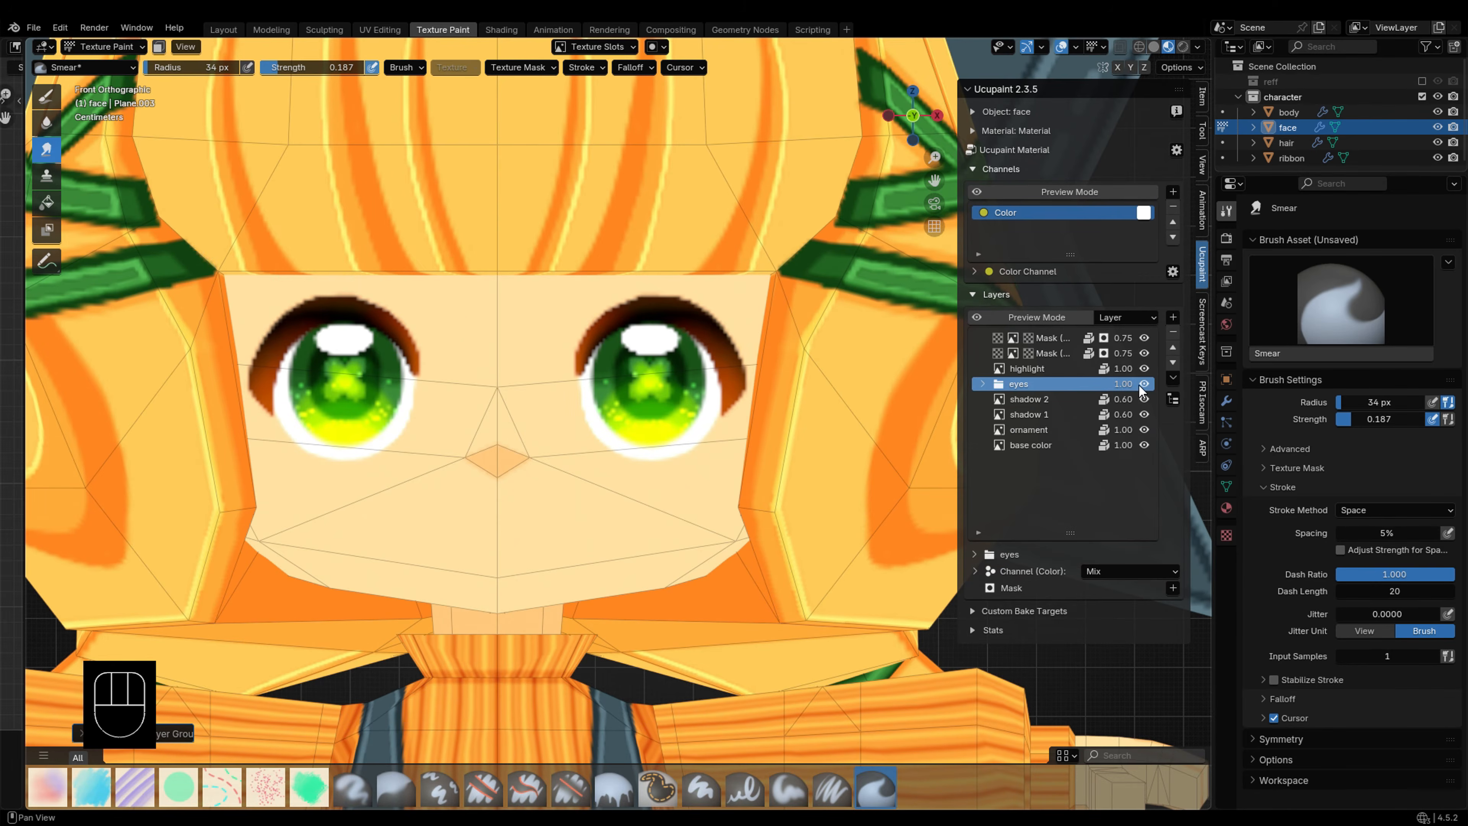
click(983, 383)
Step: Add a new image layer named mouth
click(1172, 317)
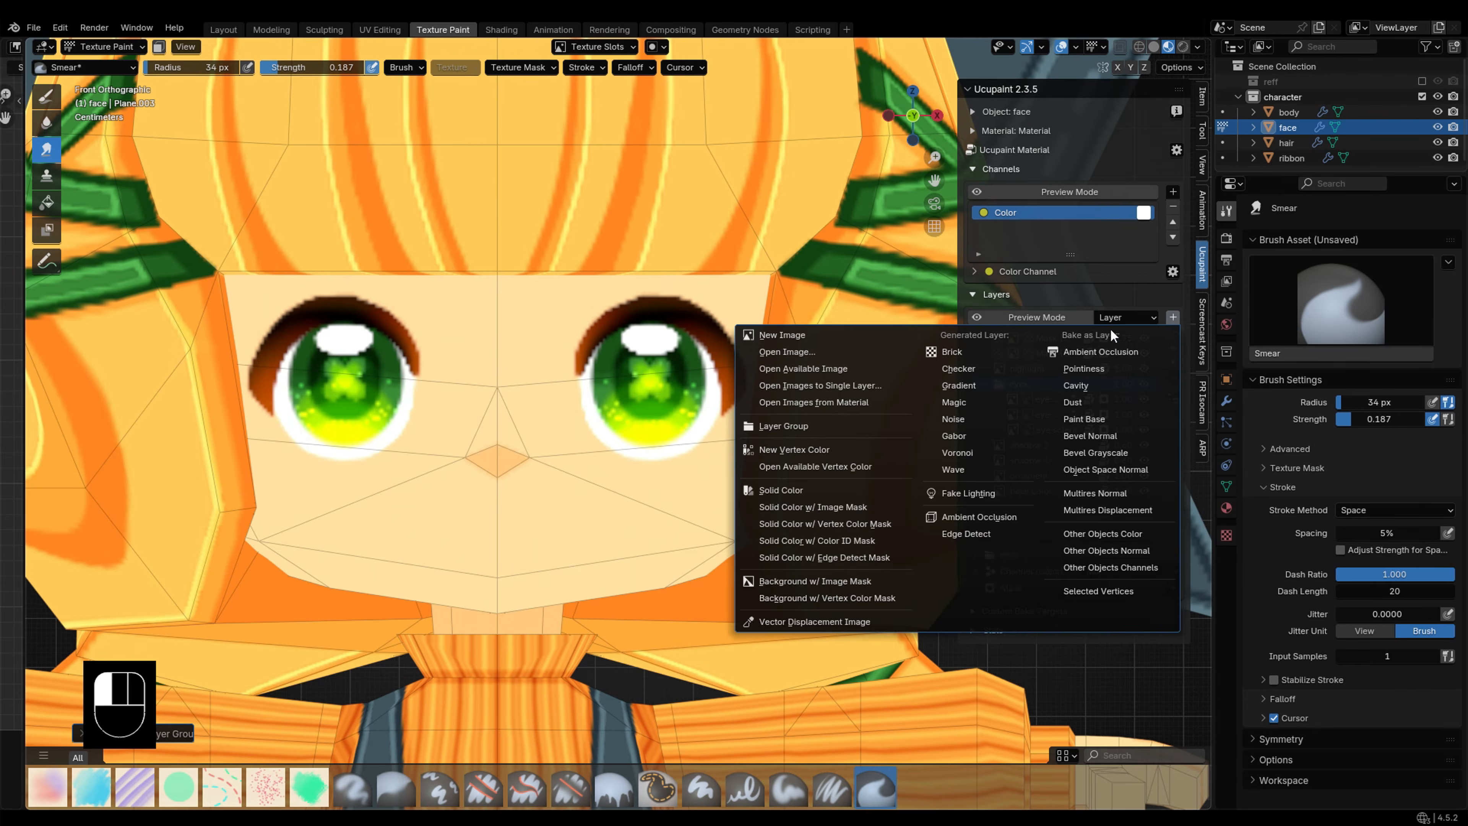
click(777, 334)
click(927, 342)
text(mouth)
key(Return)
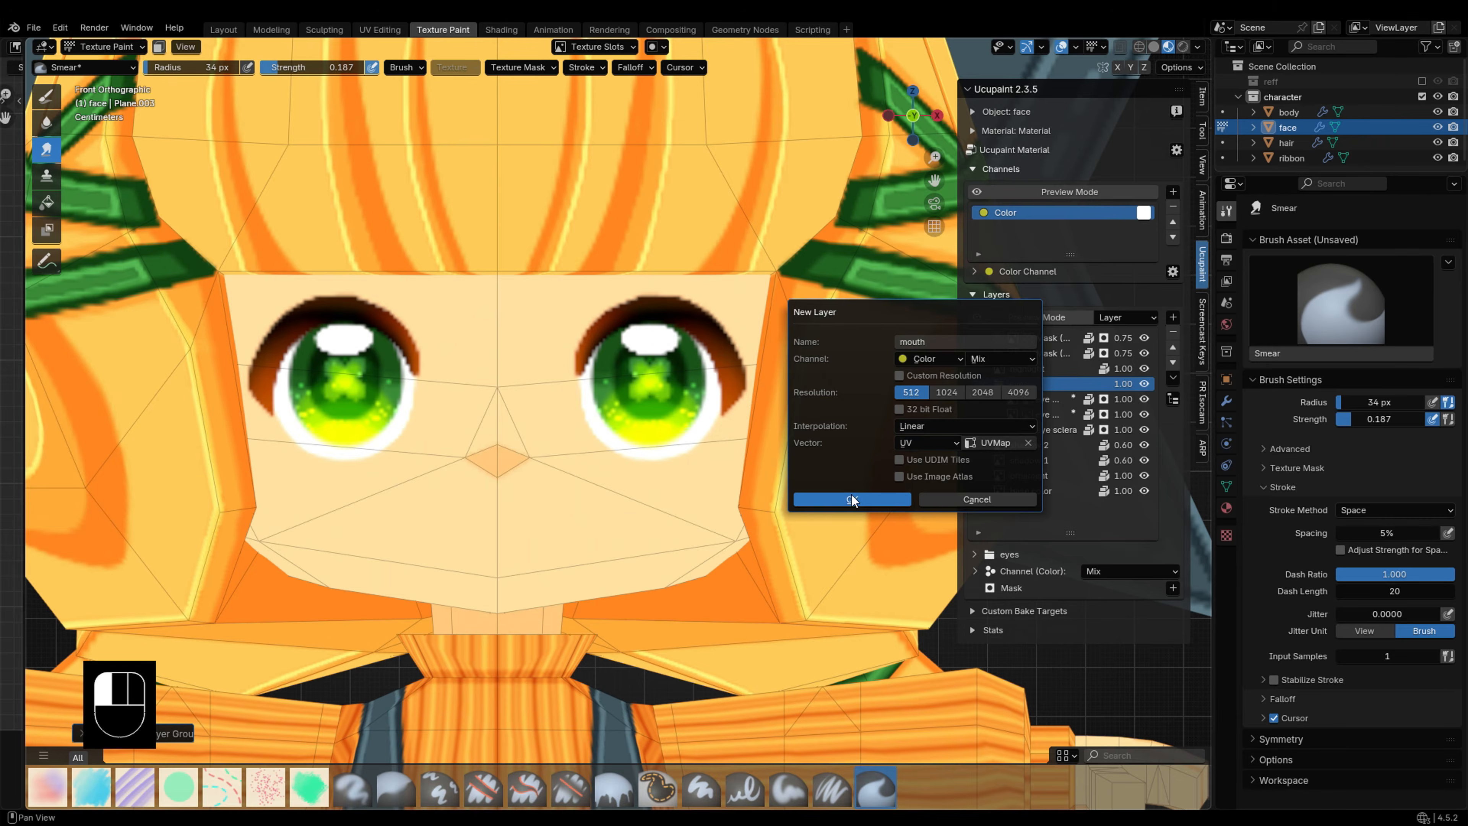
click(852, 499)
Step: Paint a black smile below the nose with a 15 px Paint Soft brush at full strength and set the mouth layer to Soft Light
key(x)
key(f)
click(511, 525)
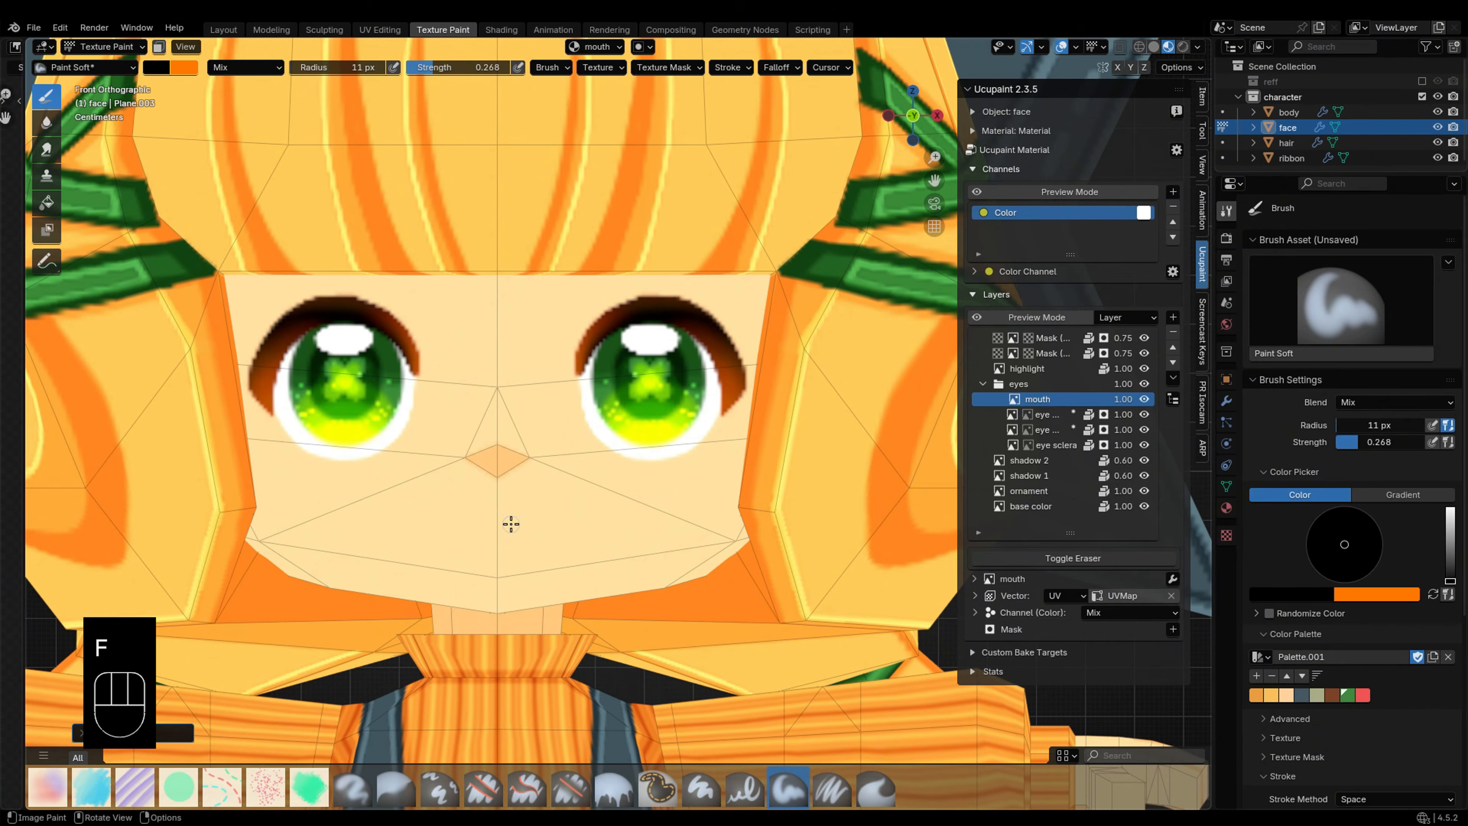
scroll(1400, 652, down, 8)
drag(444, 67, 510, 67)
mouse_move(497, 520)
mouse_down()
mouse_move(549, 516)
mouse_move(576, 477)
mouse_up()
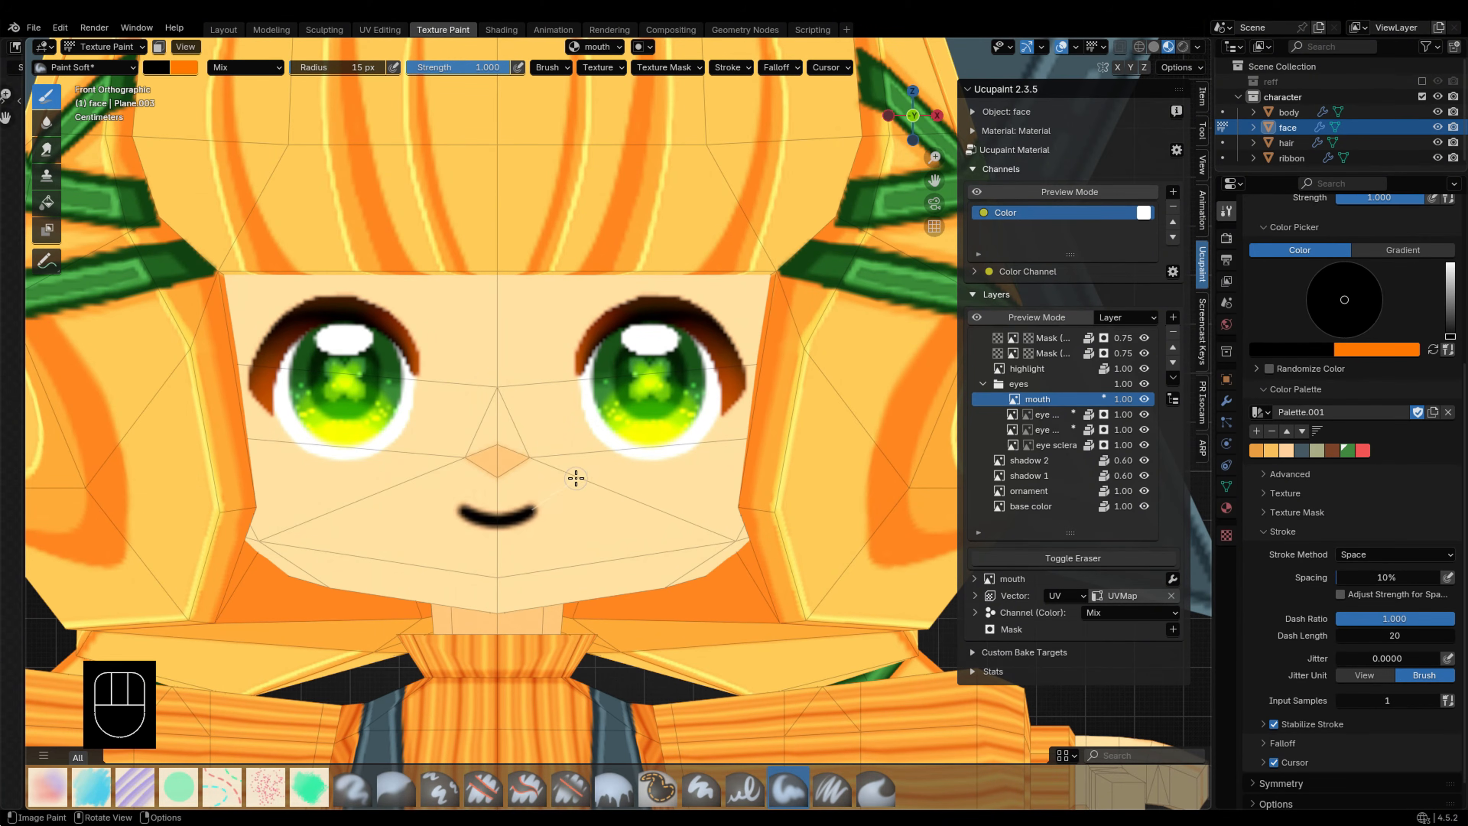
click(1145, 612)
click(1137, 530)
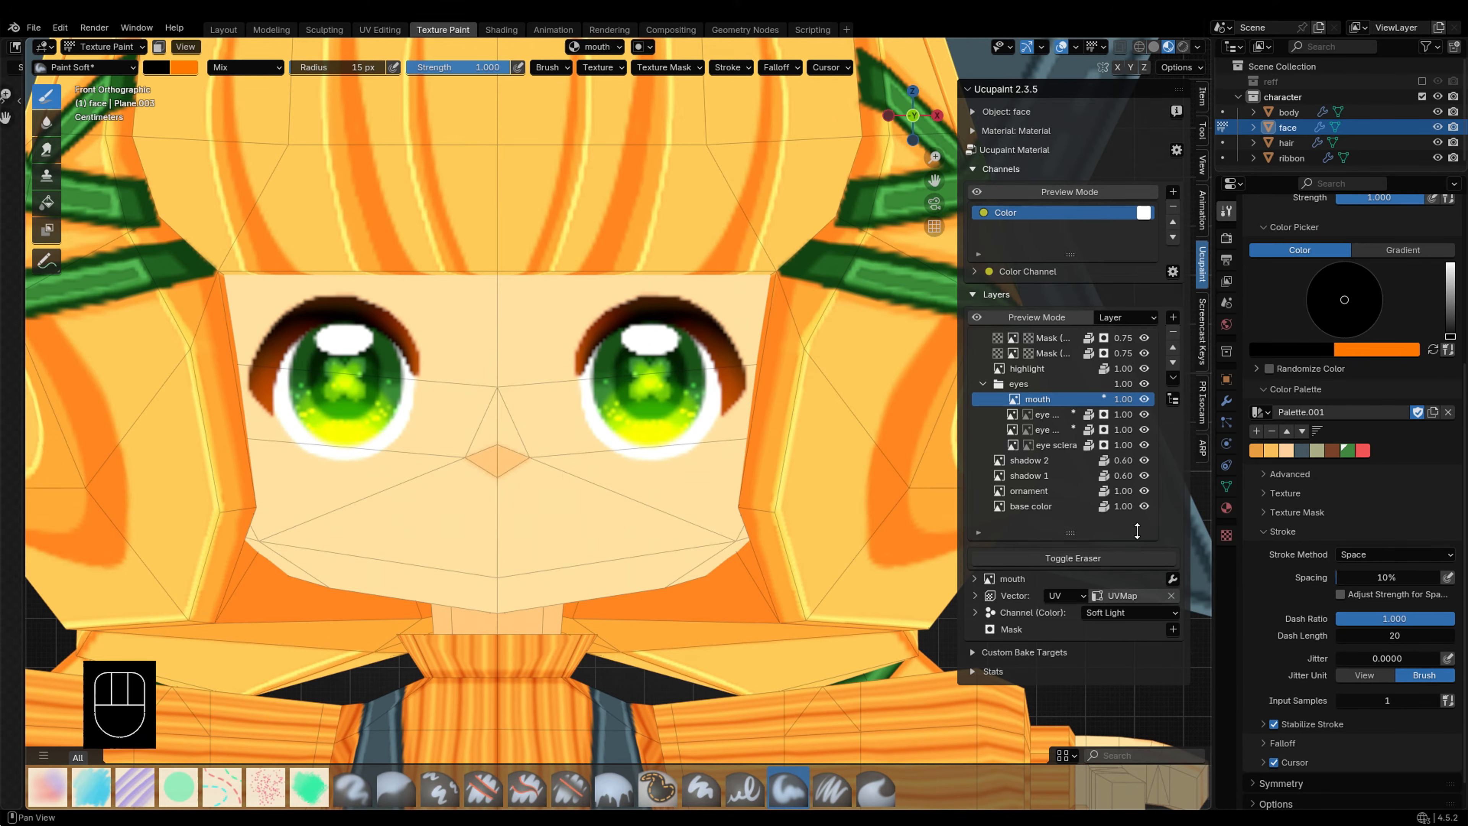
Step: Try Soft Light blending on the eyes group's Color channel and restore it to Mix
click(1065, 384)
click(1102, 571)
click(1113, 487)
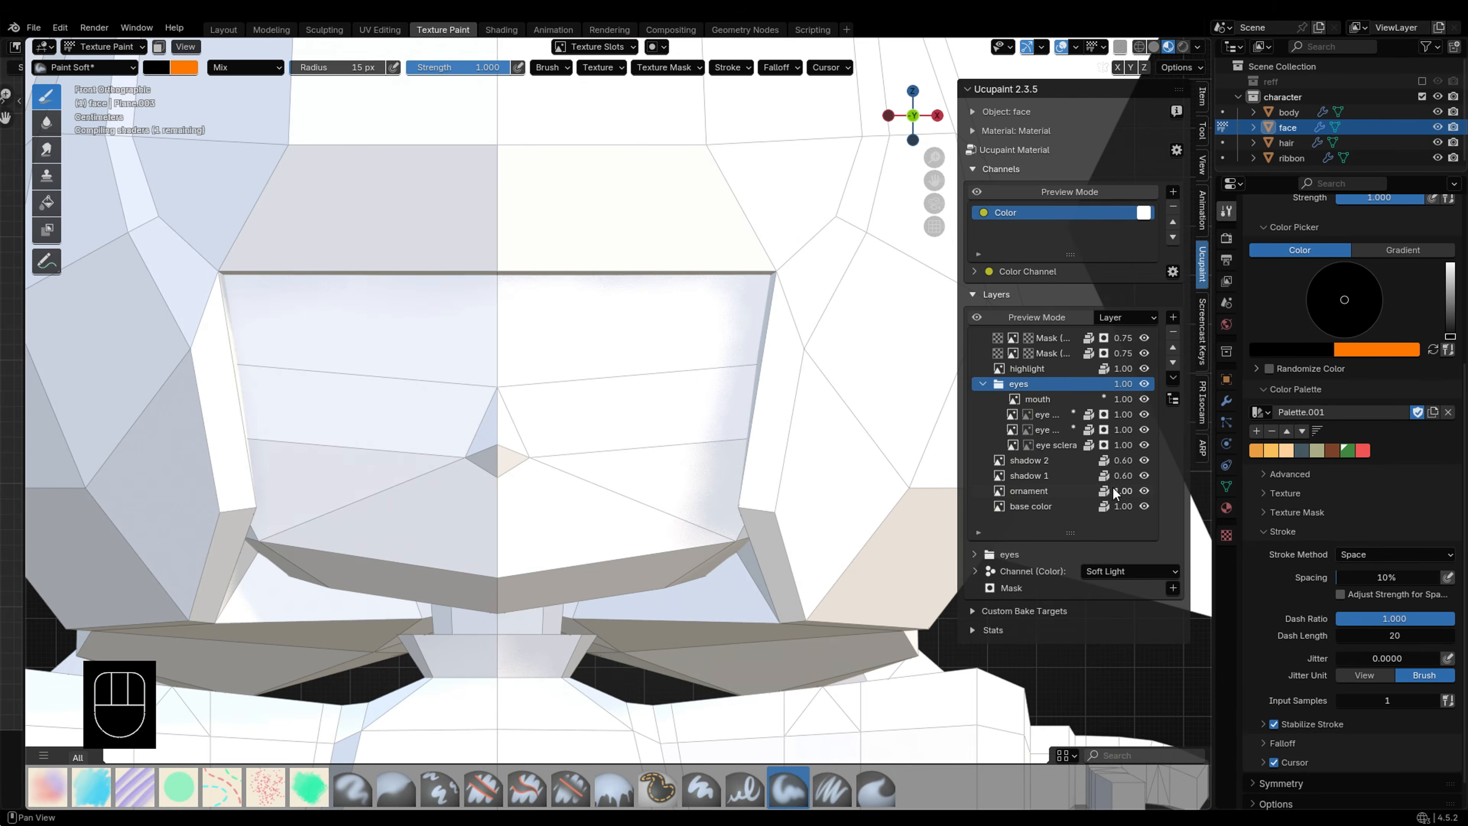
click(1107, 572)
click(1107, 271)
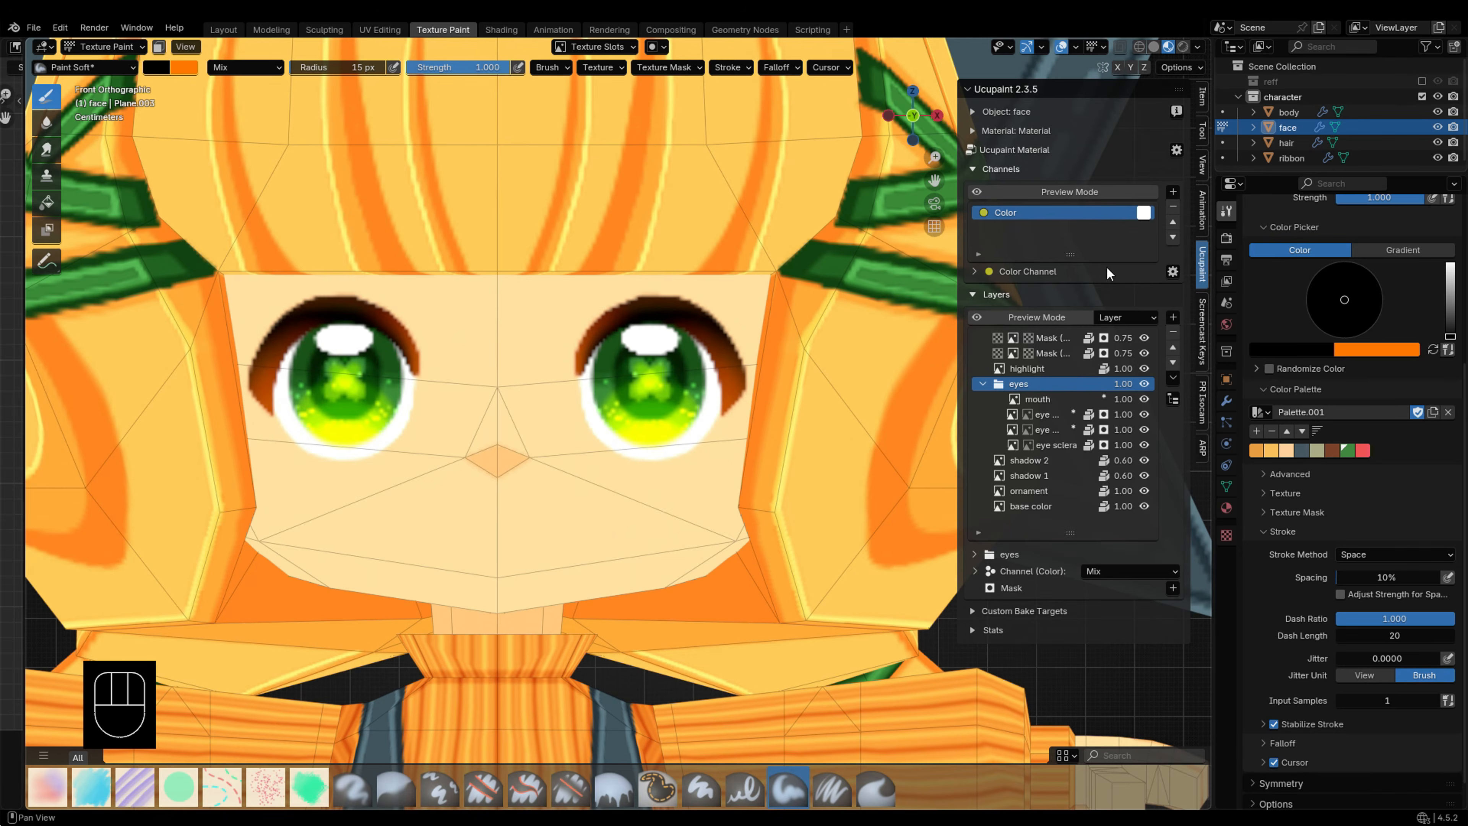
Step: Move the mouth layer out of the eyes group, placing it directly above the group
click(1033, 398)
click(1173, 348)
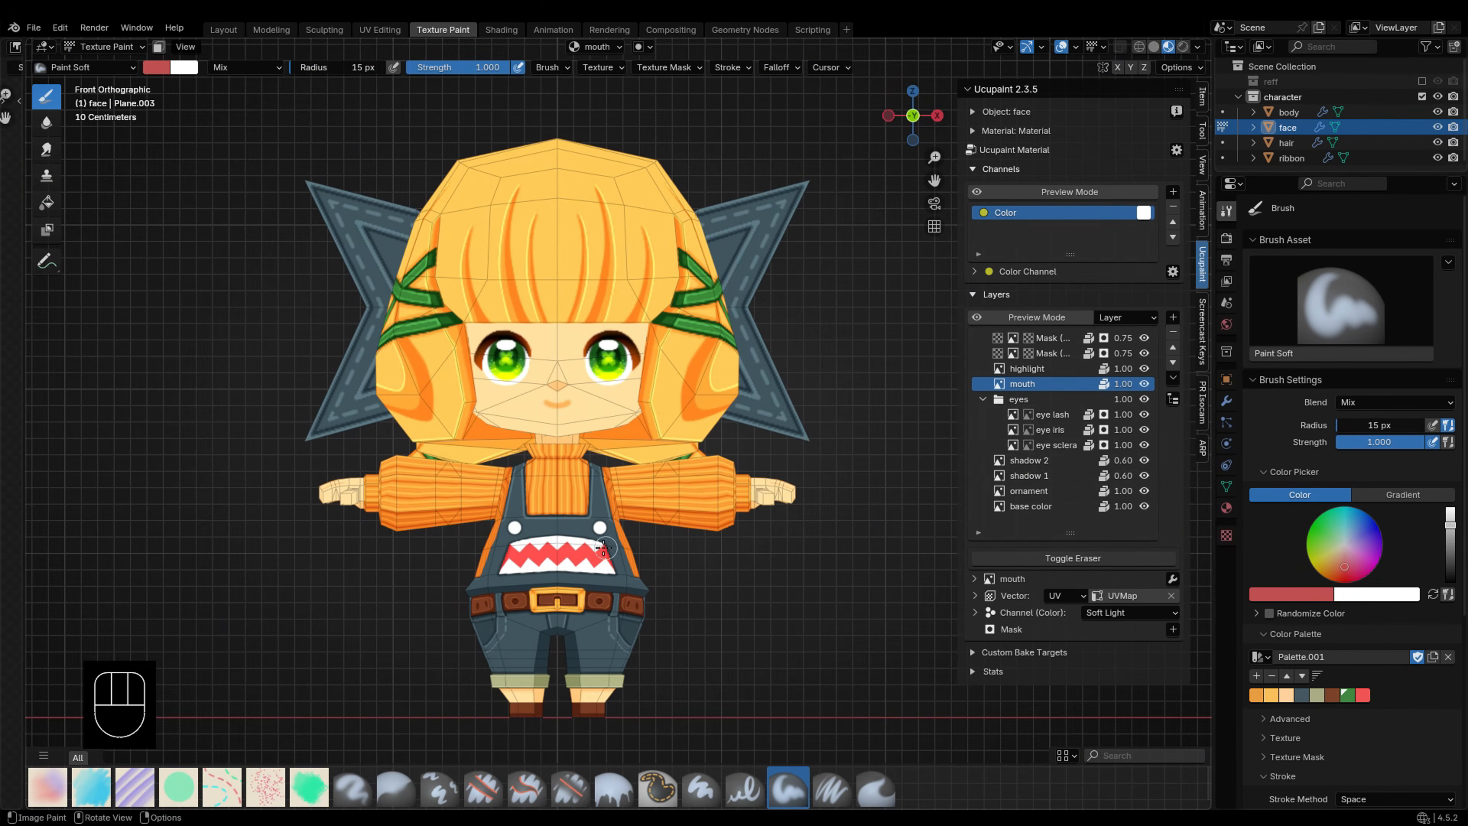
Step: Switch texture painting from the face to the body and isolate the body in local view
key(alt+q)
key(KP_Divide)
key(ctrl+KP_1)
scroll(636, 457, up, 3)
shift+middle_drag(638, 457, 602, 548)
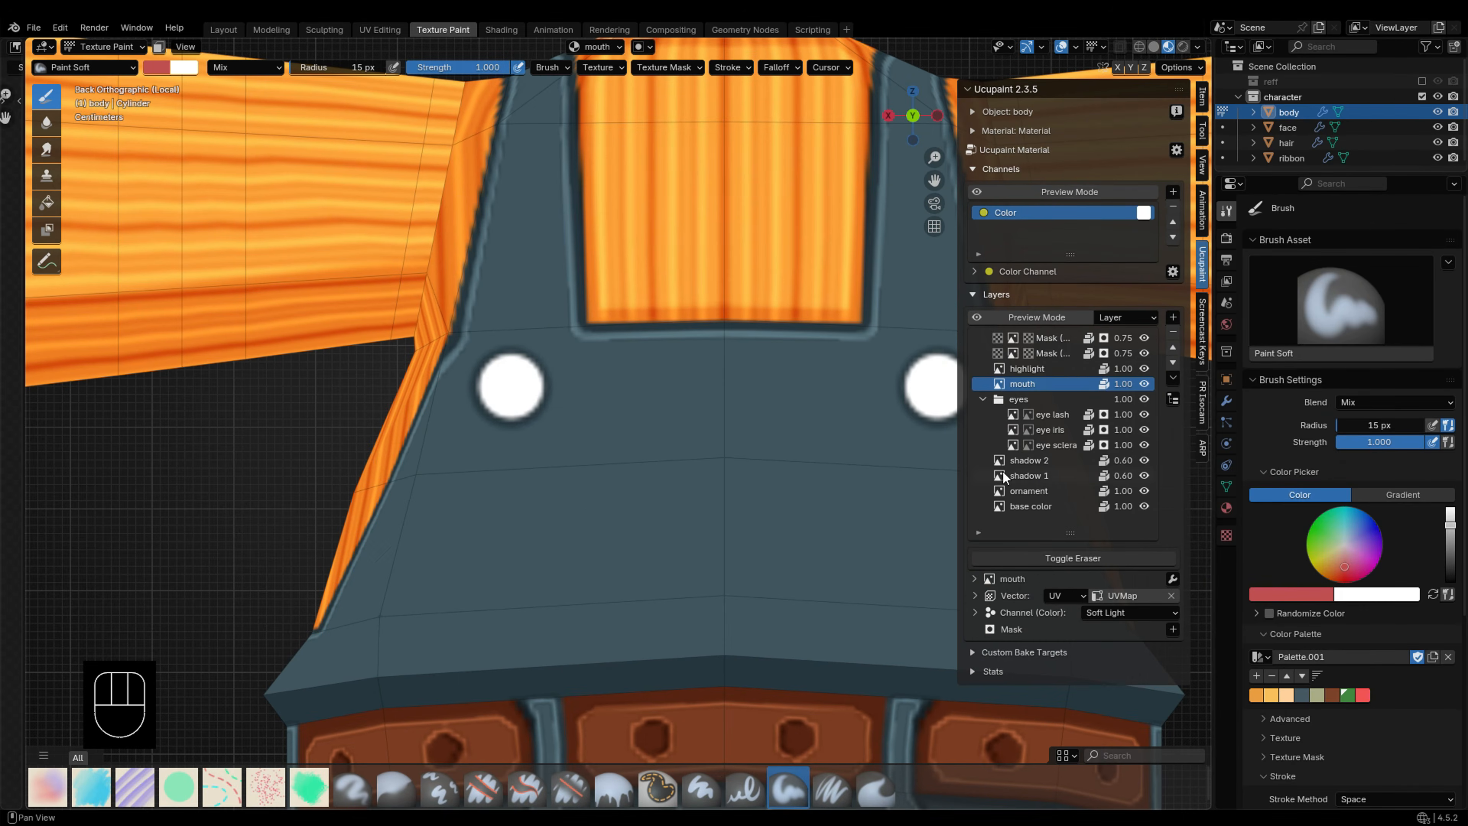
Step: Outline the rounded strap ends around the back buttons in black on the shadow 1 layer with a 7 px Paint Hard brush
click(1005, 476)
scroll(1358, 581, down, 5)
click(1273, 699)
click(706, 784)
key(ctrl+z)
key(f)
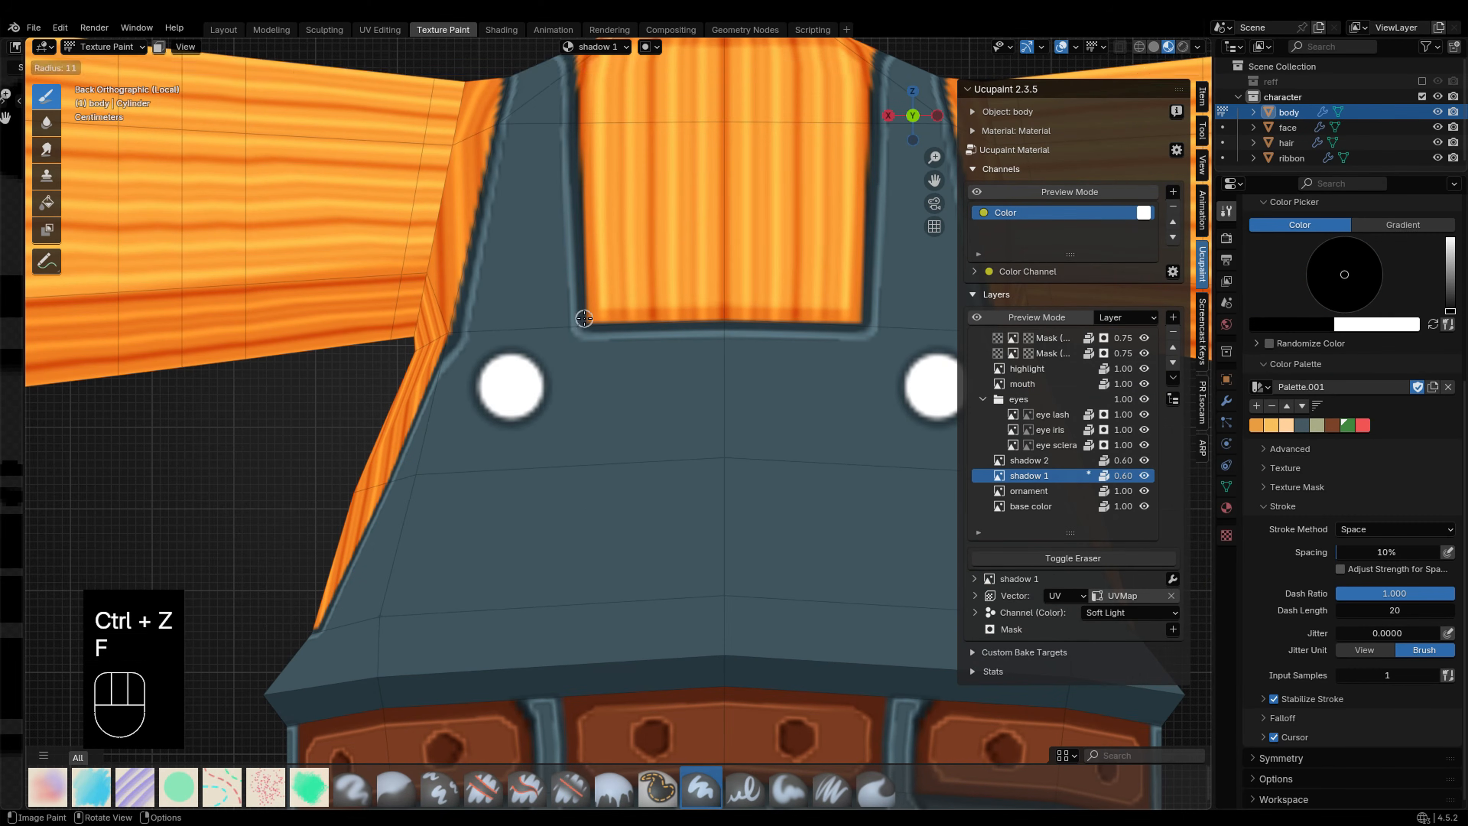
click(584, 318)
drag(581, 334, 580, 437)
mouse_move(454, 354)
mouse_down()
mouse_move(456, 492)
mouse_move(582, 439)
mouse_up()
Step: Touch up the strap-end outline on the shadow 1 layer with a 7 px hard eraser
key(e)
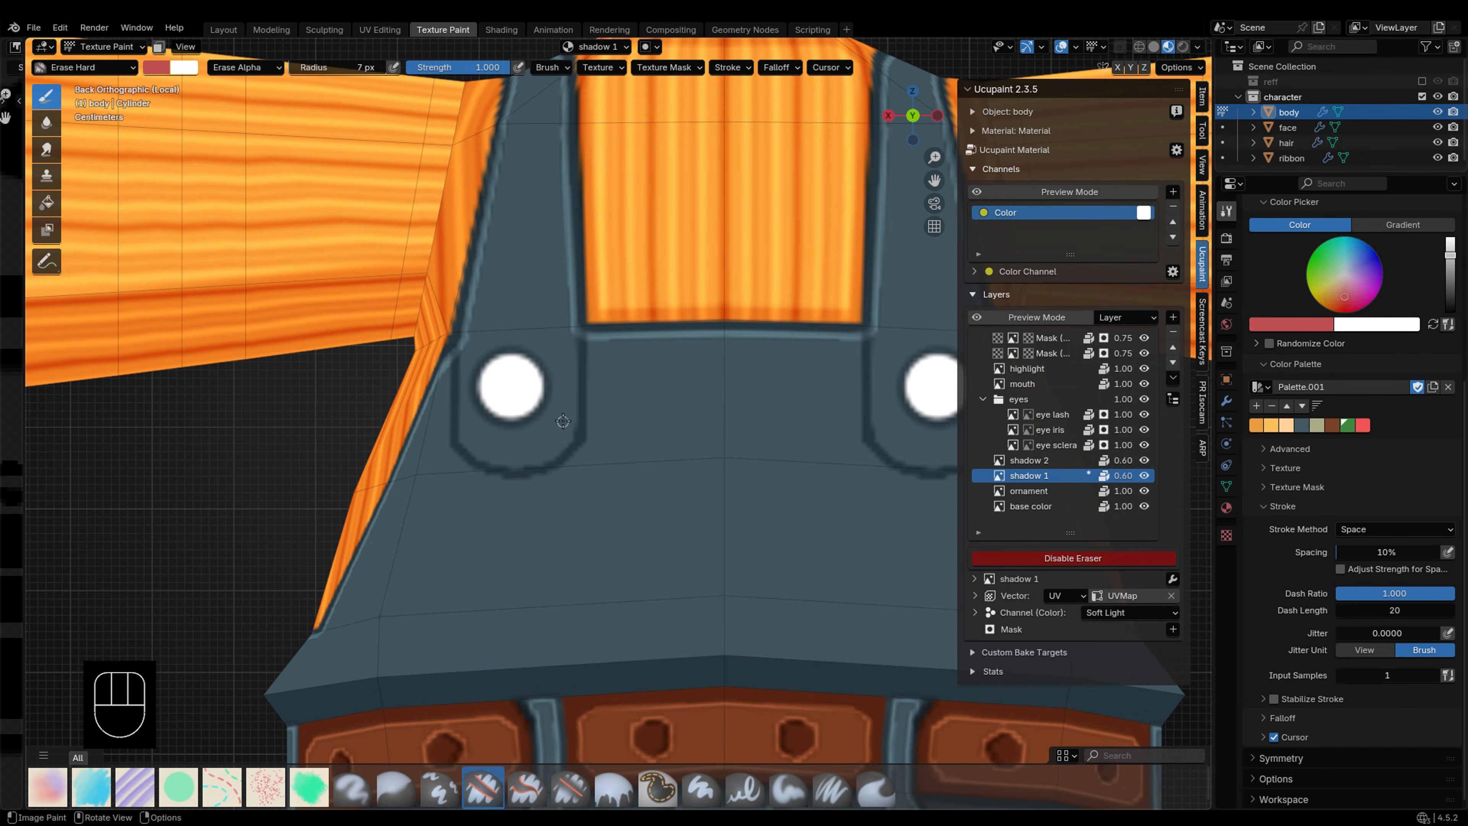
click(576, 436)
key(ctrl+z)
key(f)
key(e)
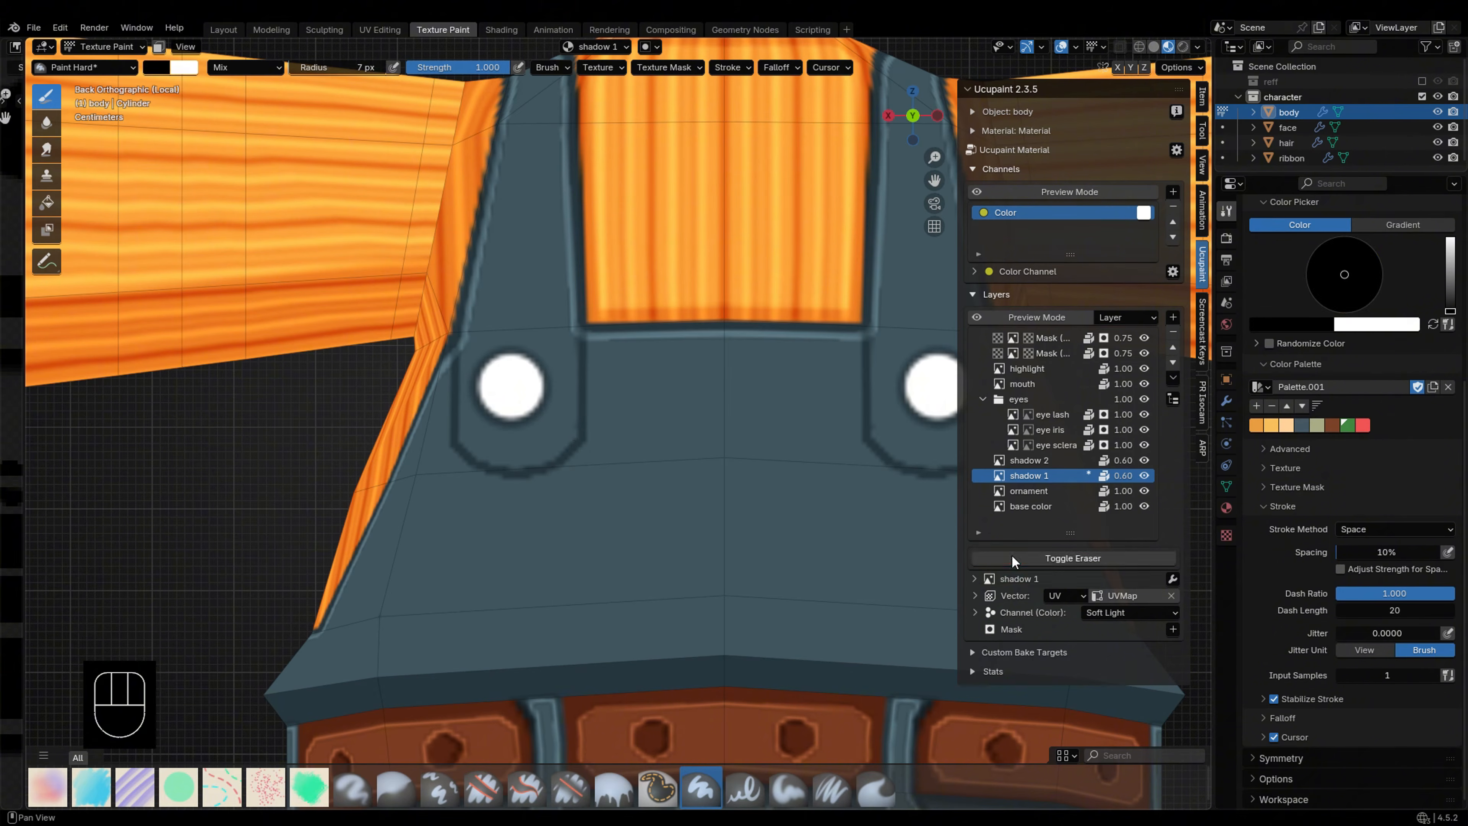
Step: Paint a white inner edge along the rounded strap ends on the highlight layer with the 7 px Paint Hard brush
click(1027, 368)
drag(573, 327, 575, 445)
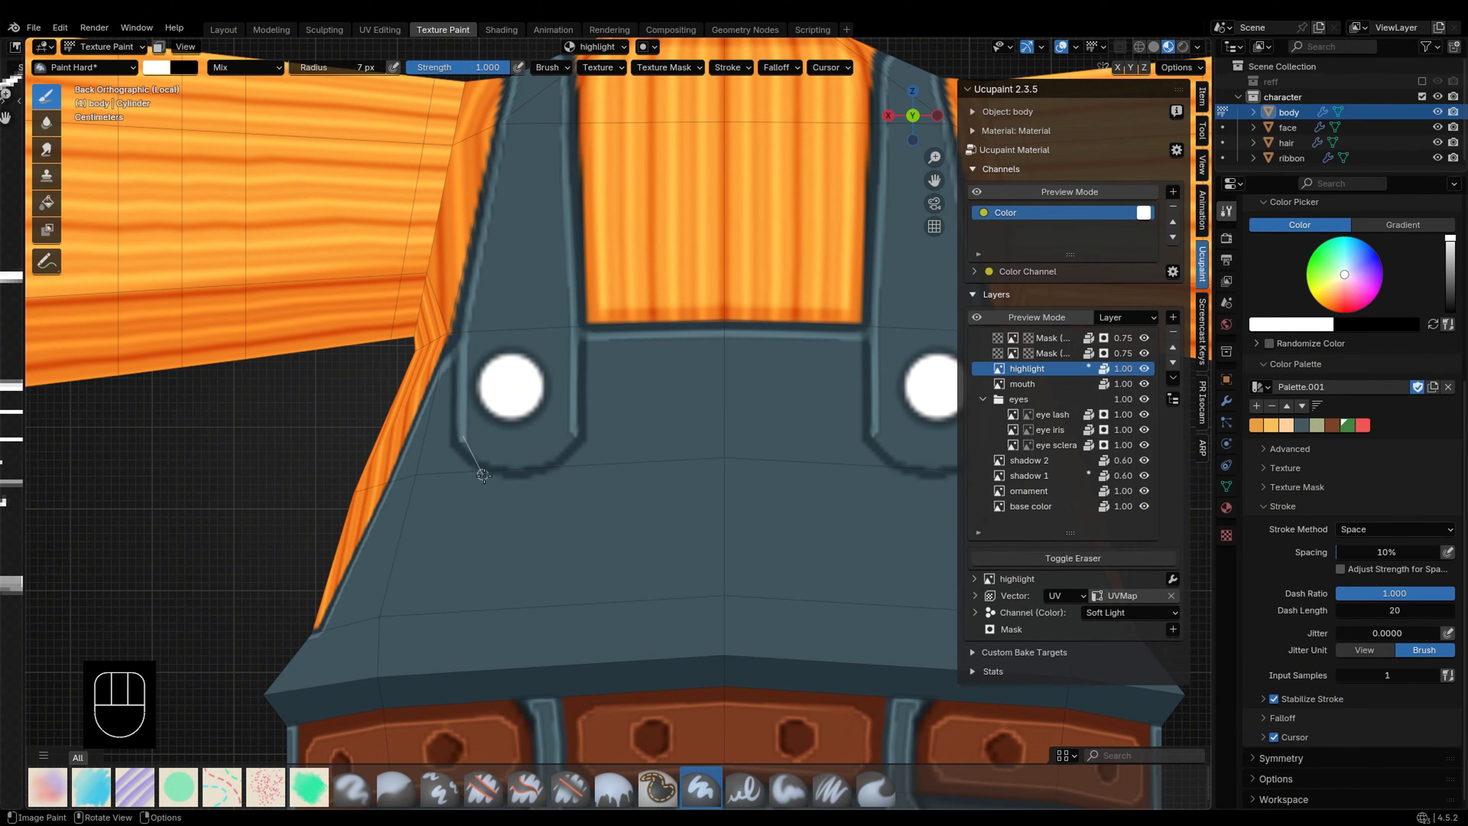
drag(483, 474, 598, 414)
drag(531, 469, 517, 491)
key(ctrl+z)
key(ctrl+z)
key(ctrl+z)
key(ctrl+z)
Step: Erase the back buttons on the ornament layer and repaint them centred on the strap ends as white 53 px Drag Dot circles
key(f)
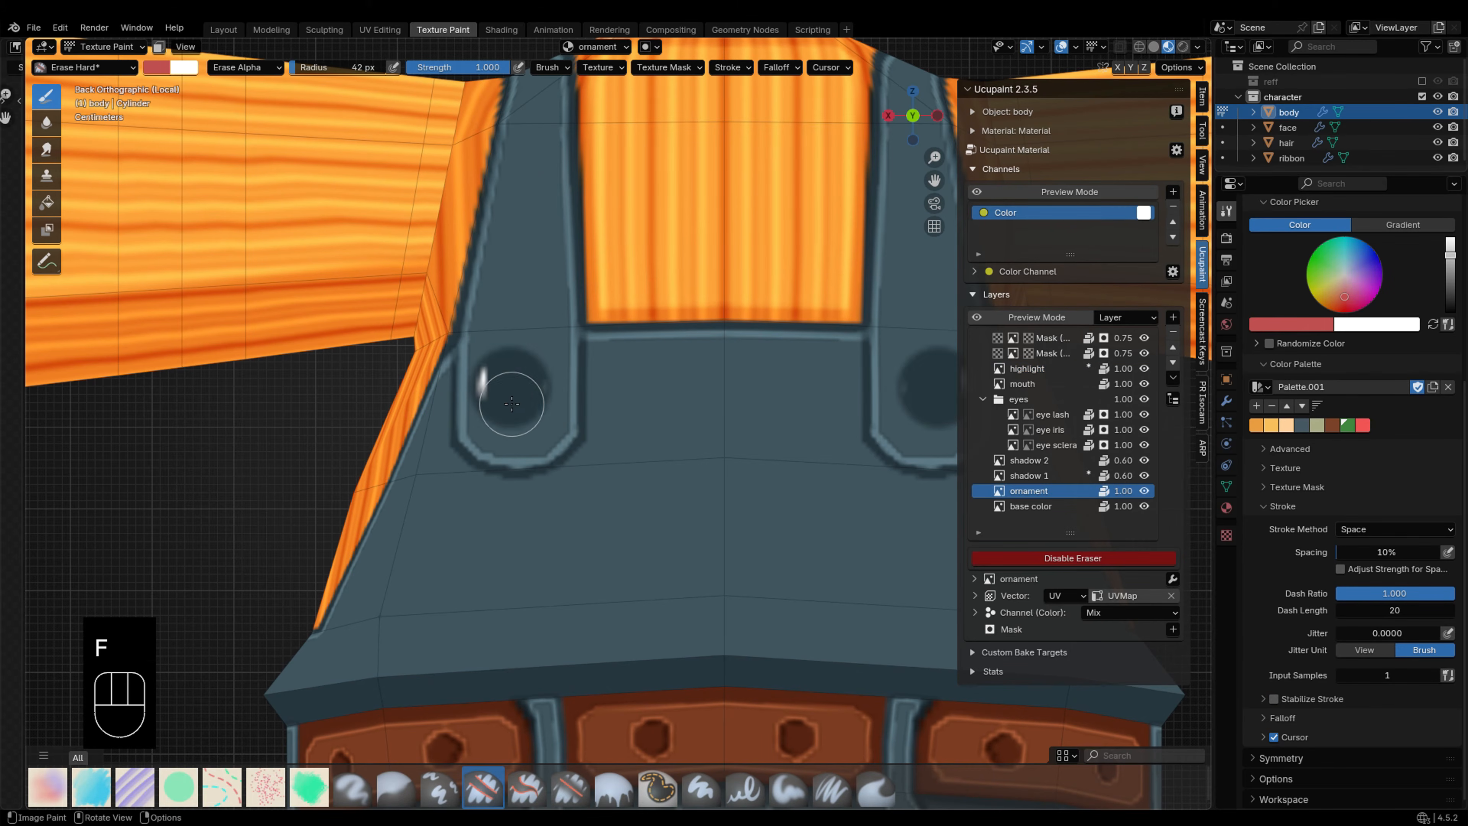
key(ctrl+z)
key(ctrl+shift+z)
key(ctrl+shift+z)
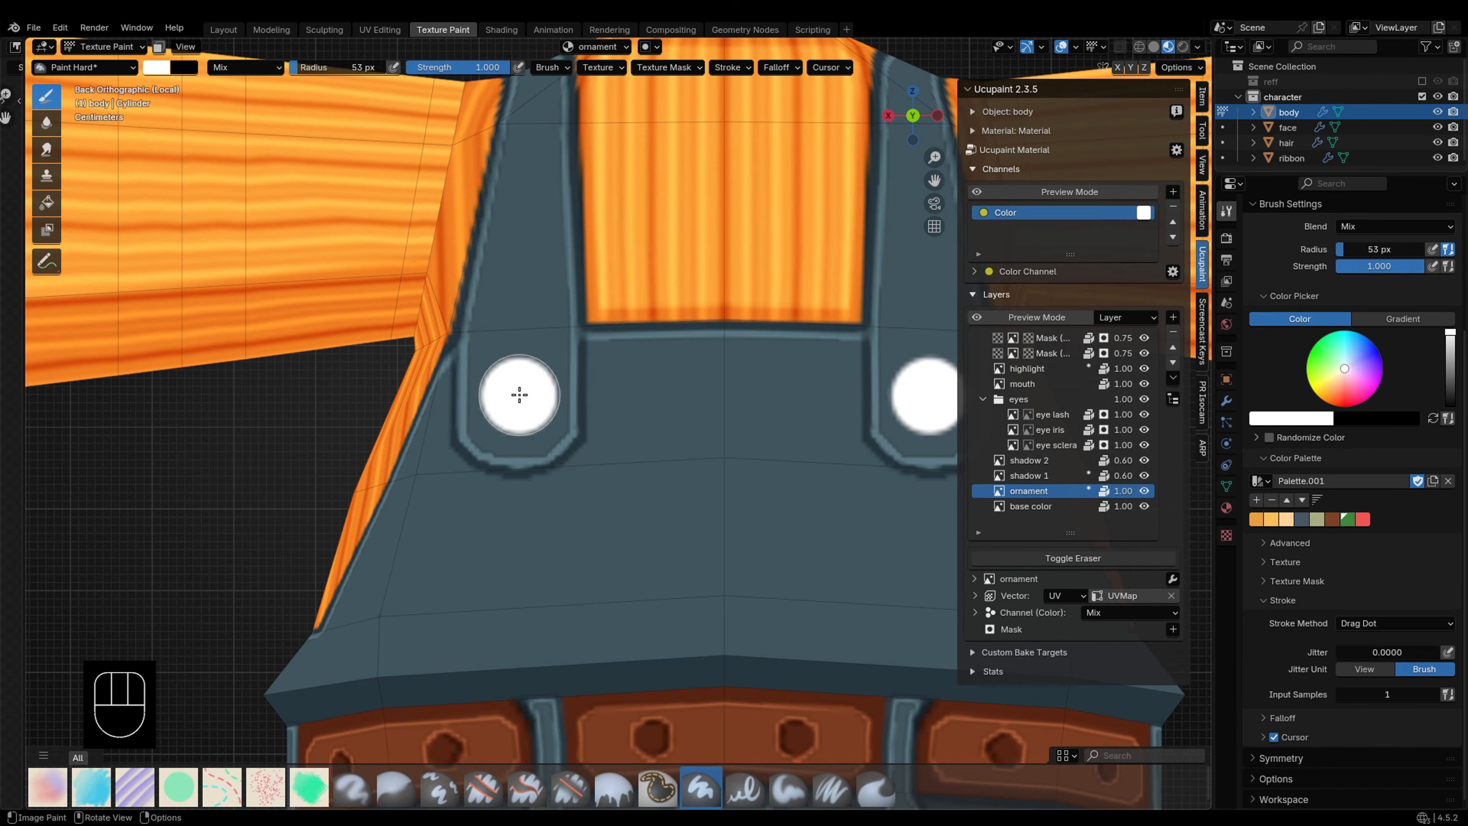
key(ctrl+z)
key(f)
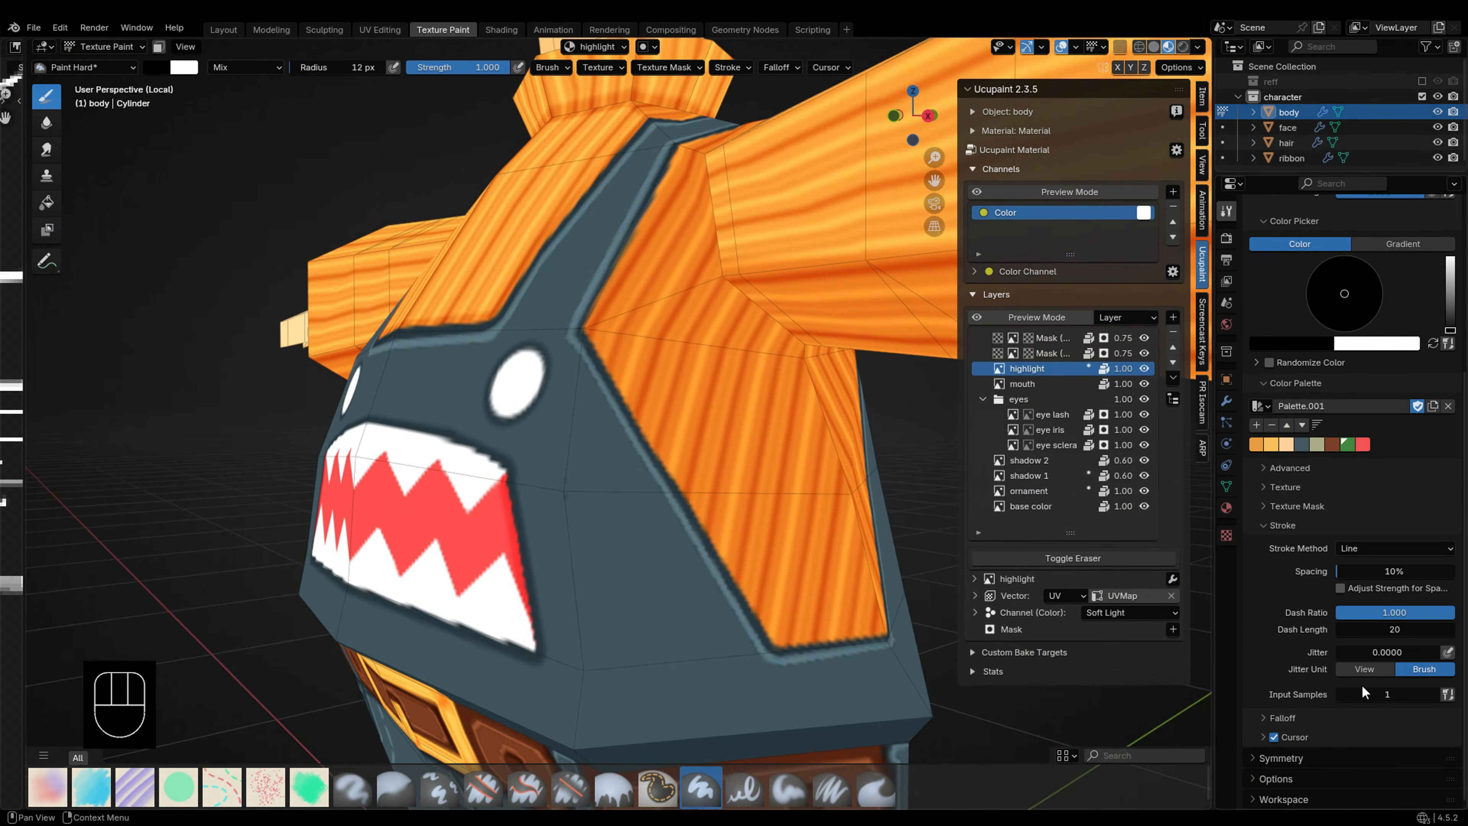
Step: Paint three bent white gill lines beside the shark mouth on the highlight layer with a 12 px Line stroke
middle_drag(497, 452, 533, 459)
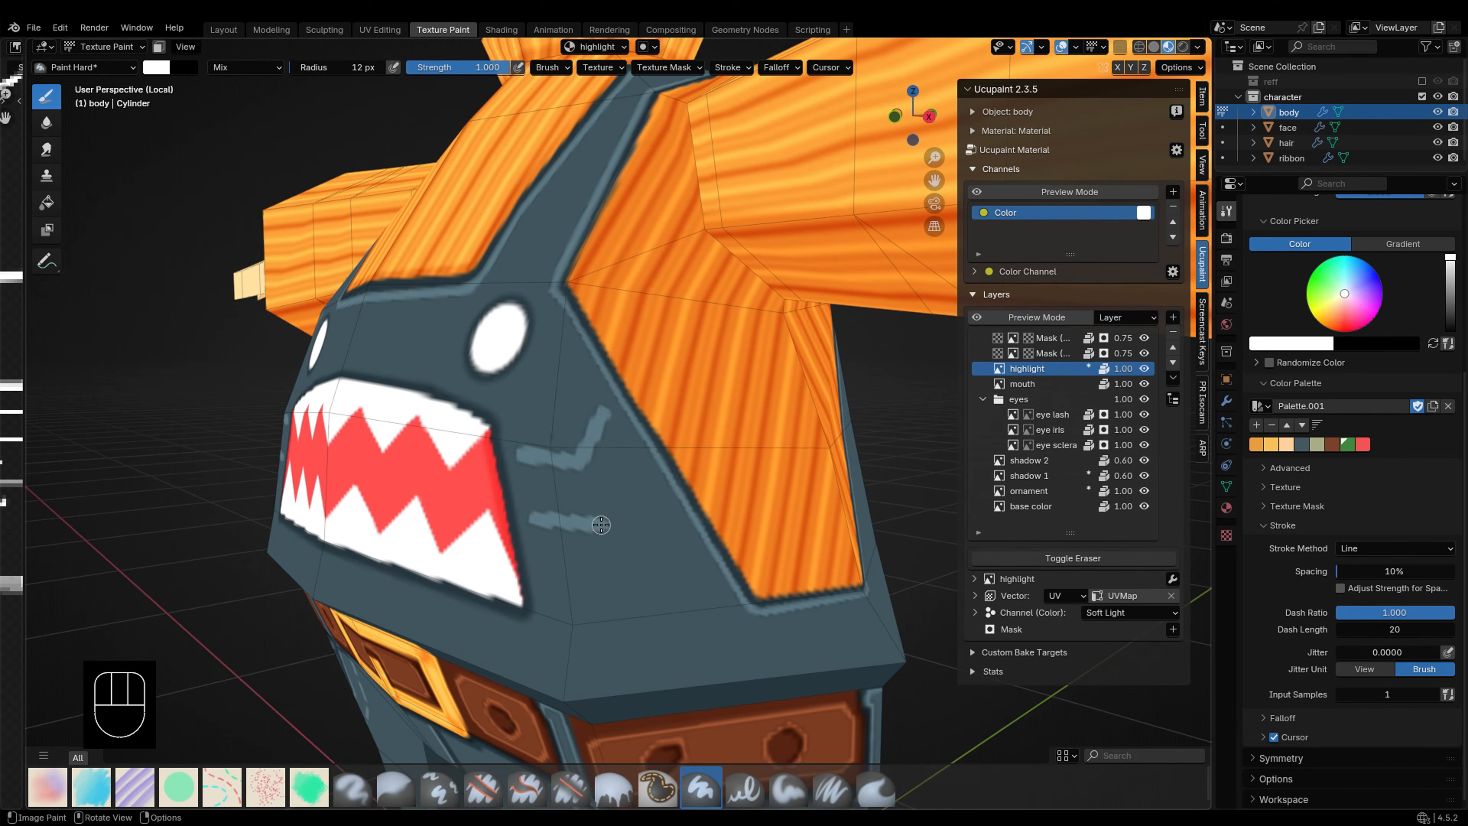
key(ctrl+z)
drag(630, 595, 682, 532)
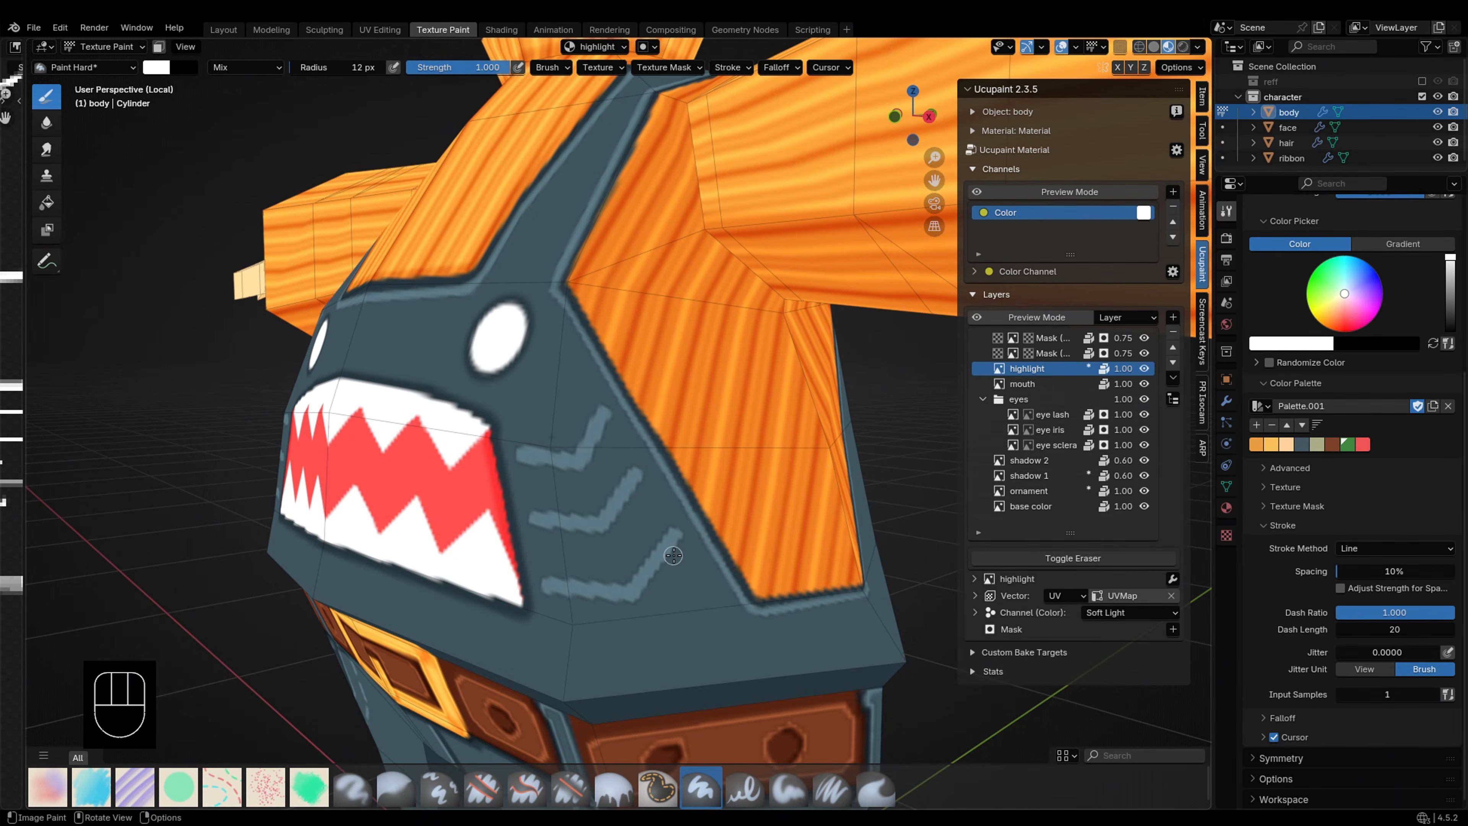
Step: Shade the gill lines in black on shadow 1, and draw slanted 4 px nostril marks above the mouth on shadow 1 and highlight
key(x)
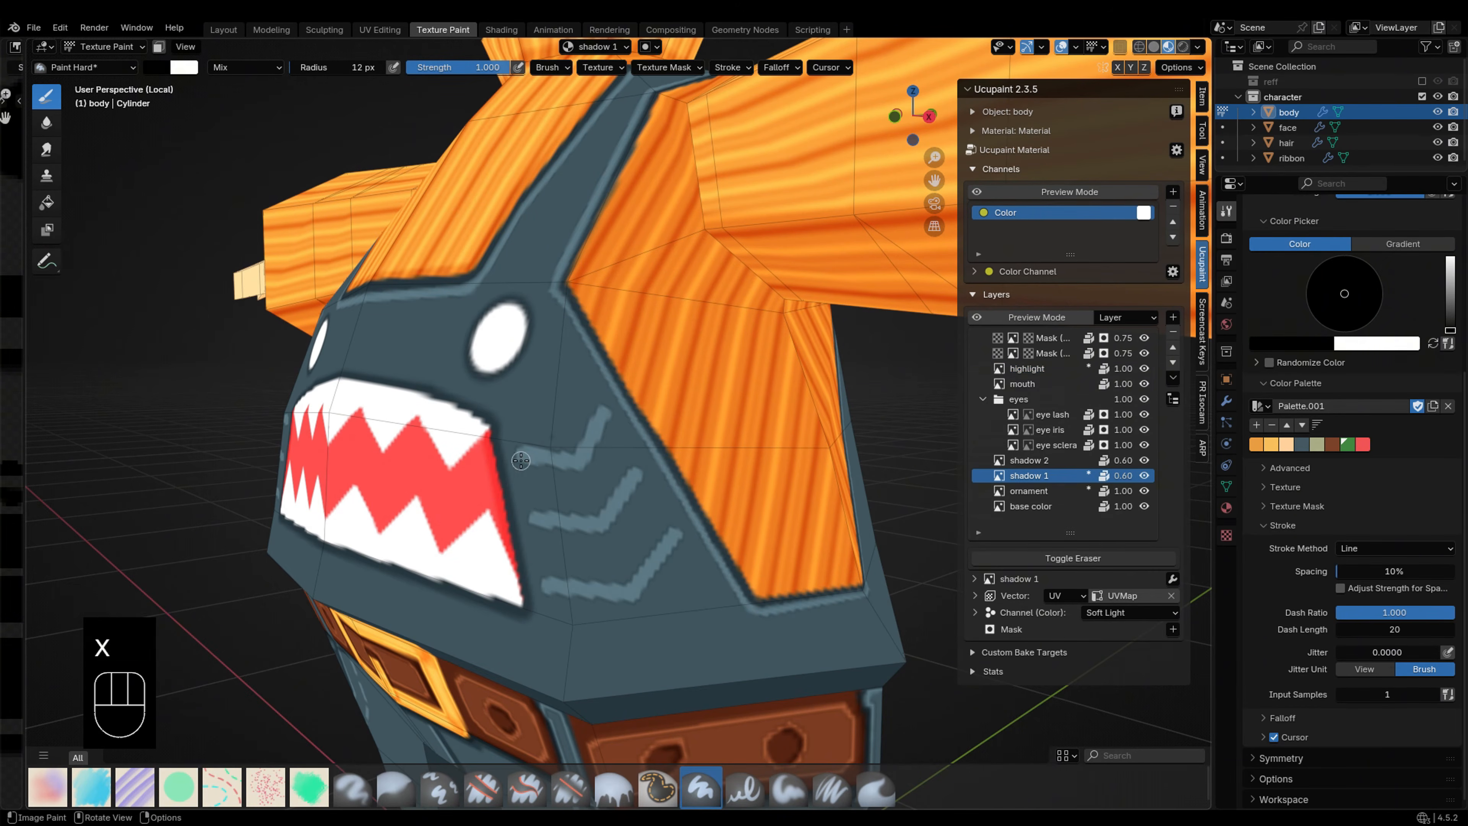
drag(582, 477, 610, 436)
drag(539, 531, 606, 533)
drag(607, 533, 635, 501)
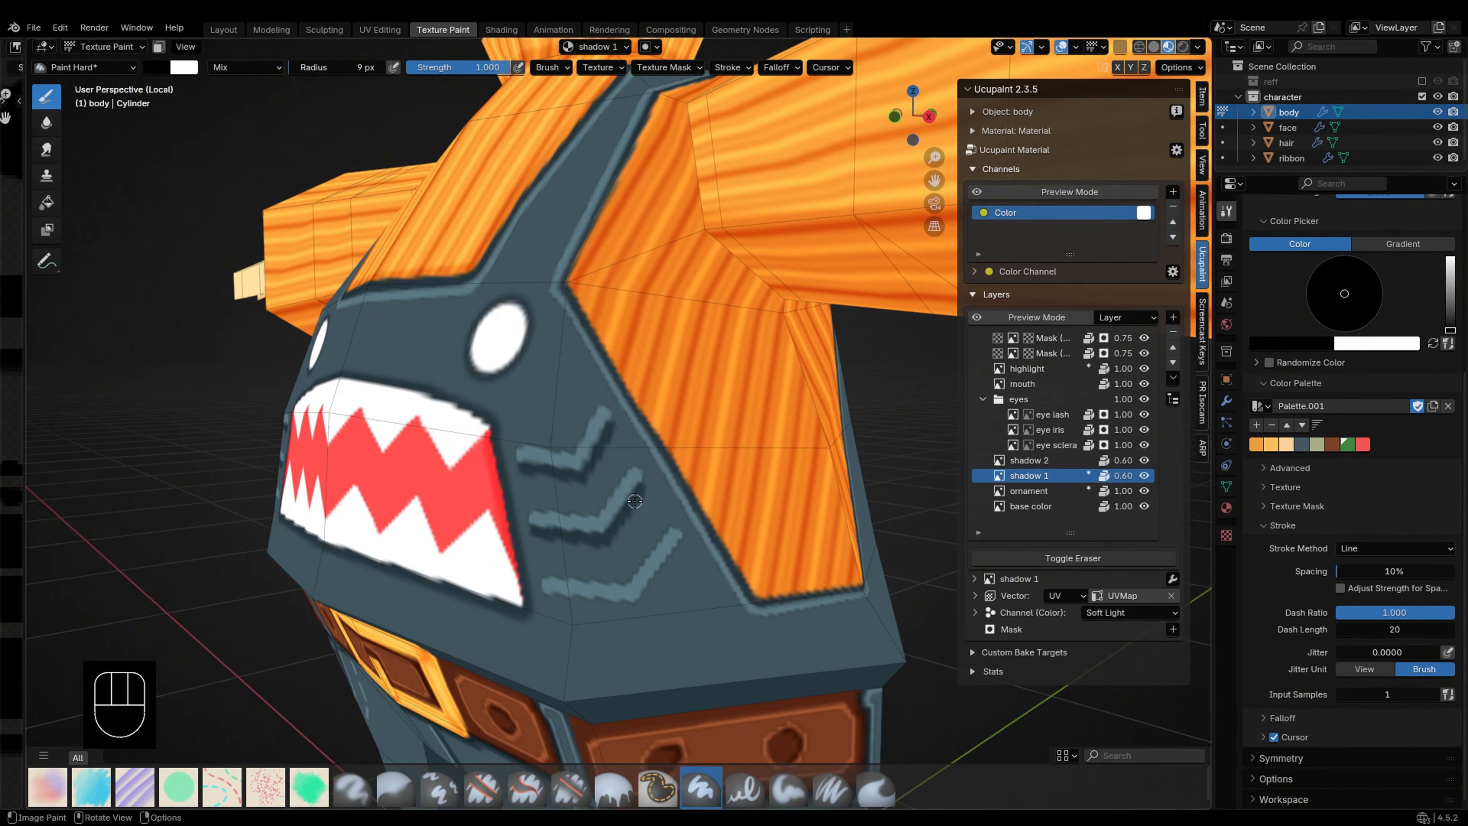
drag(629, 607, 629, 607)
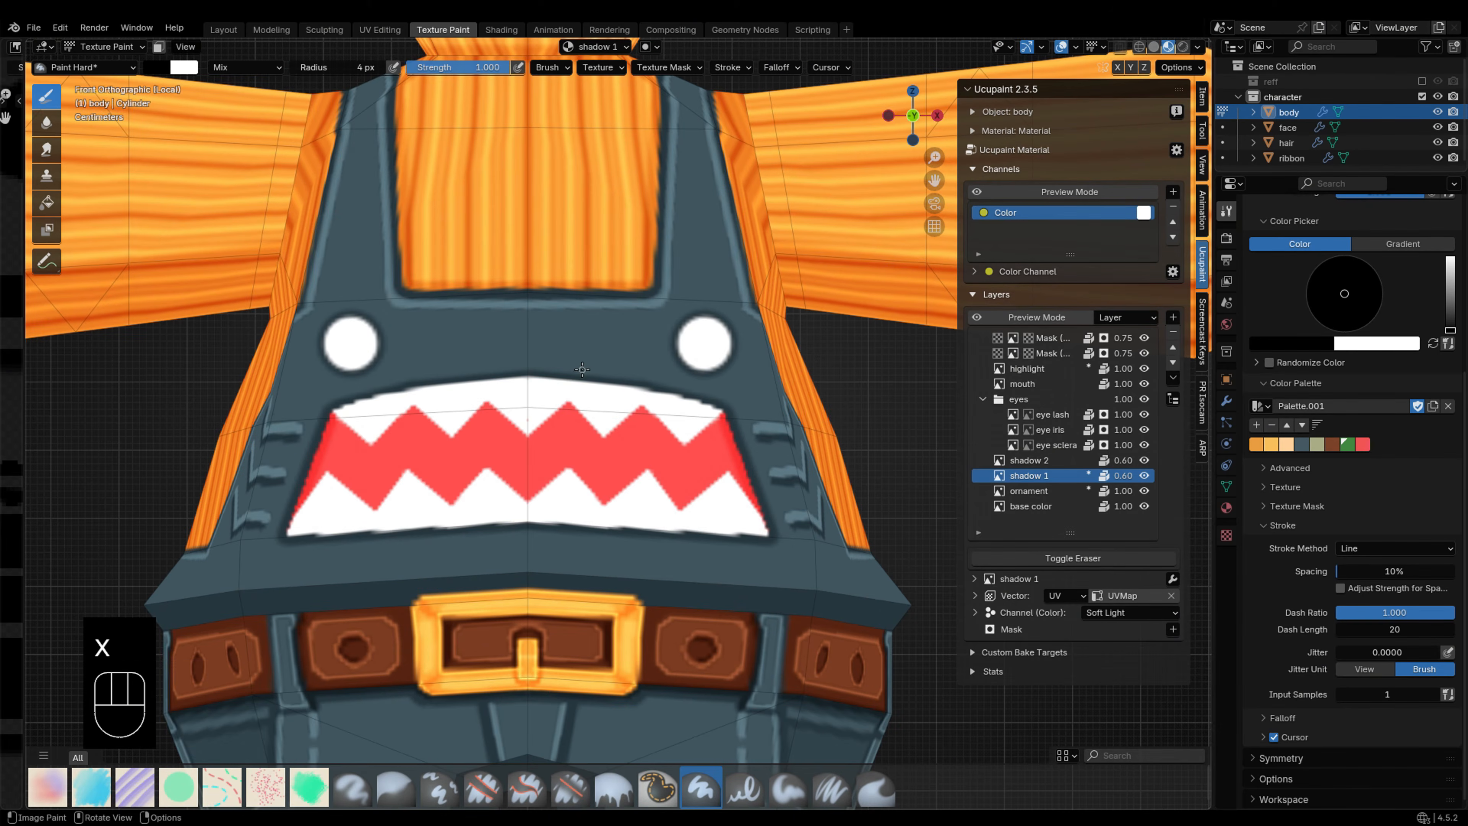
drag(544, 328, 572, 352)
click(1027, 368)
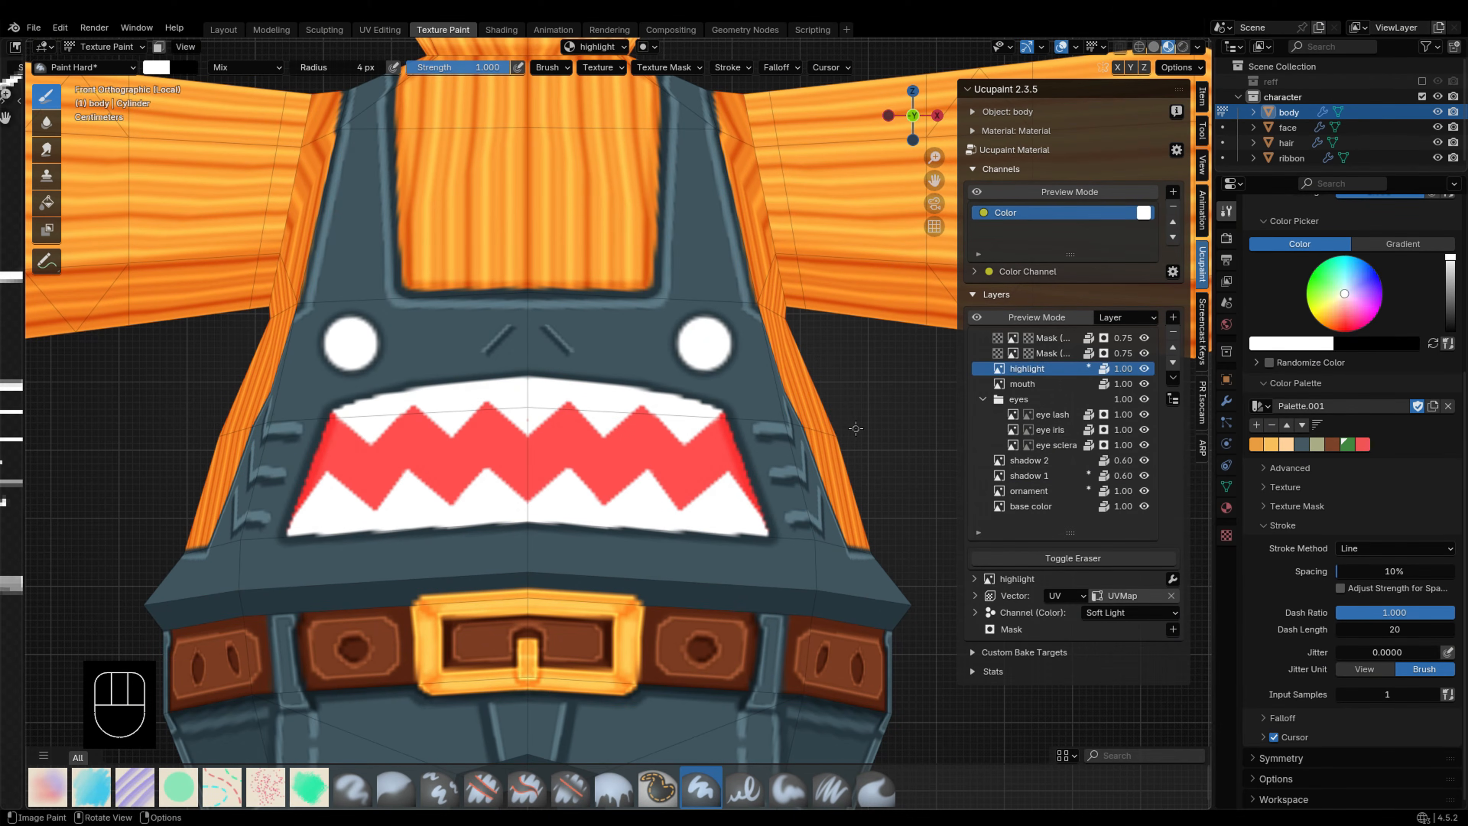
Step: Add a new image layer named fading with Soft Light blending above the highlight layer
click(1172, 317)
click(896, 334)
click(958, 346)
text(fading)
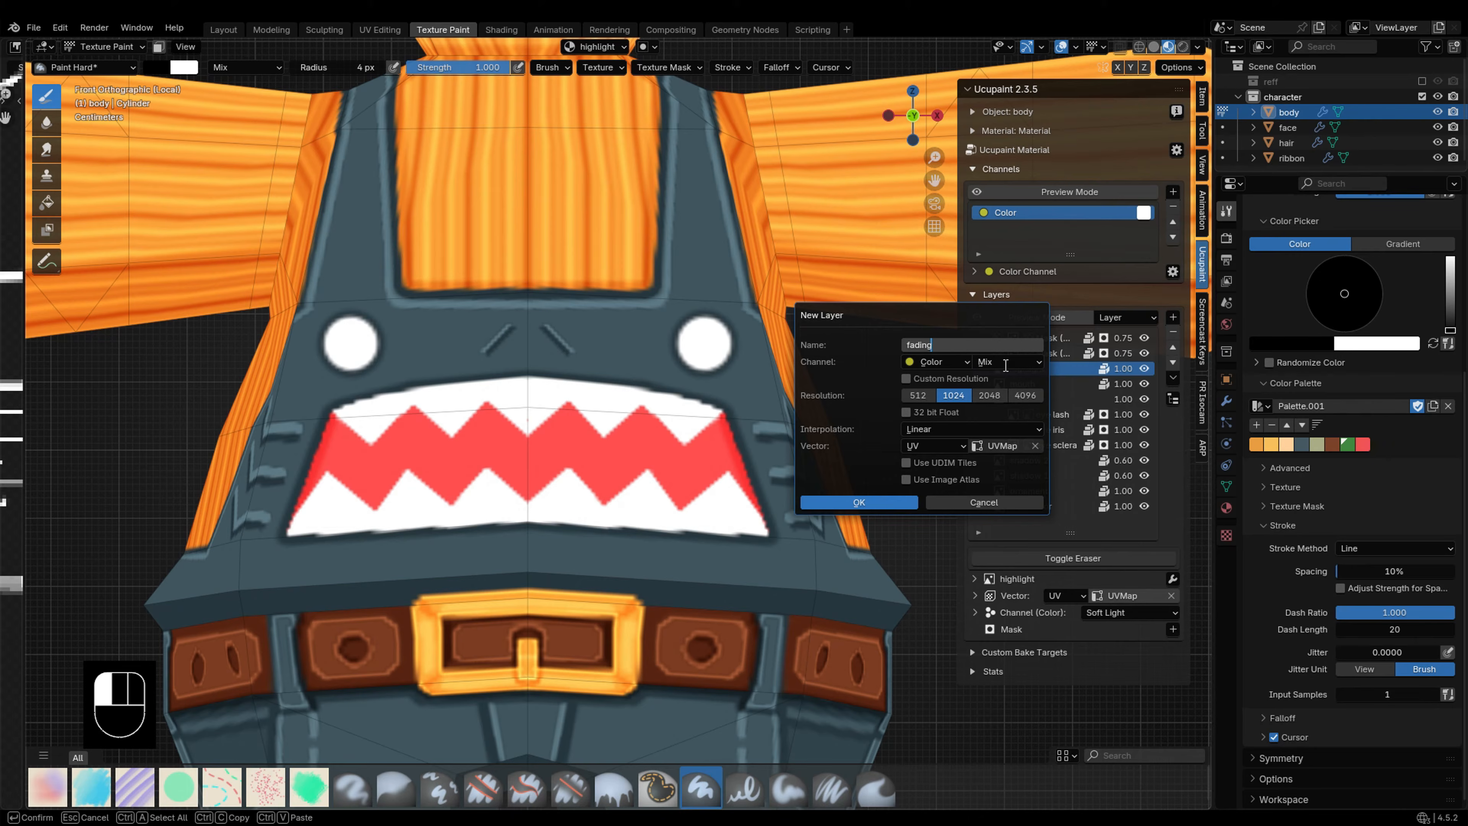
click(1006, 362)
click(1009, 538)
click(860, 502)
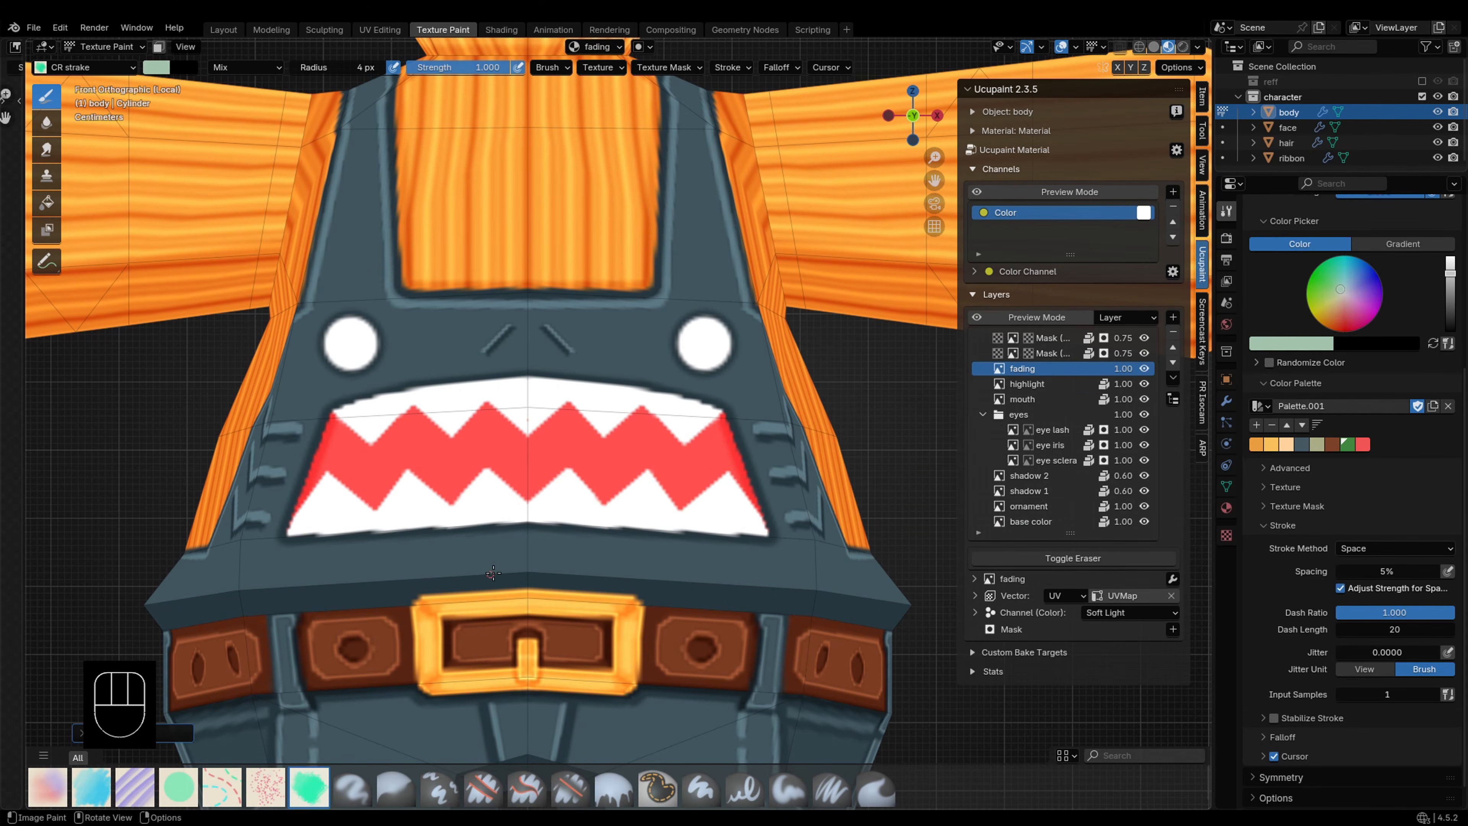
Step: Set the CR stroke brush to white with a strength of about 0.3 and toggle its radius and strength pressure options
right_click(733, 427)
drag(744, 389, 744, 321)
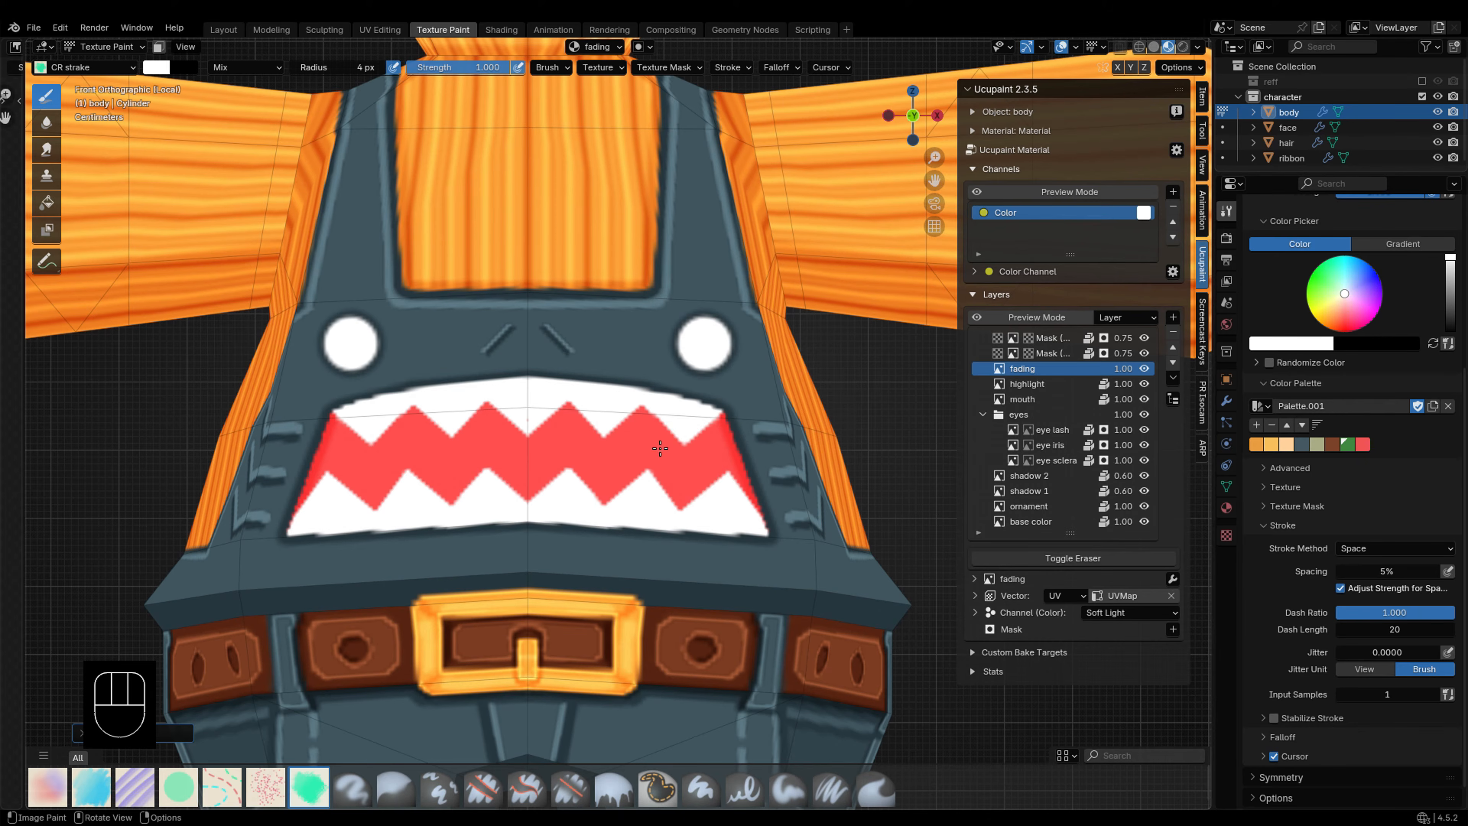
scroll(659, 448, down, 5)
key(ctrl+KP_1)
key(f)
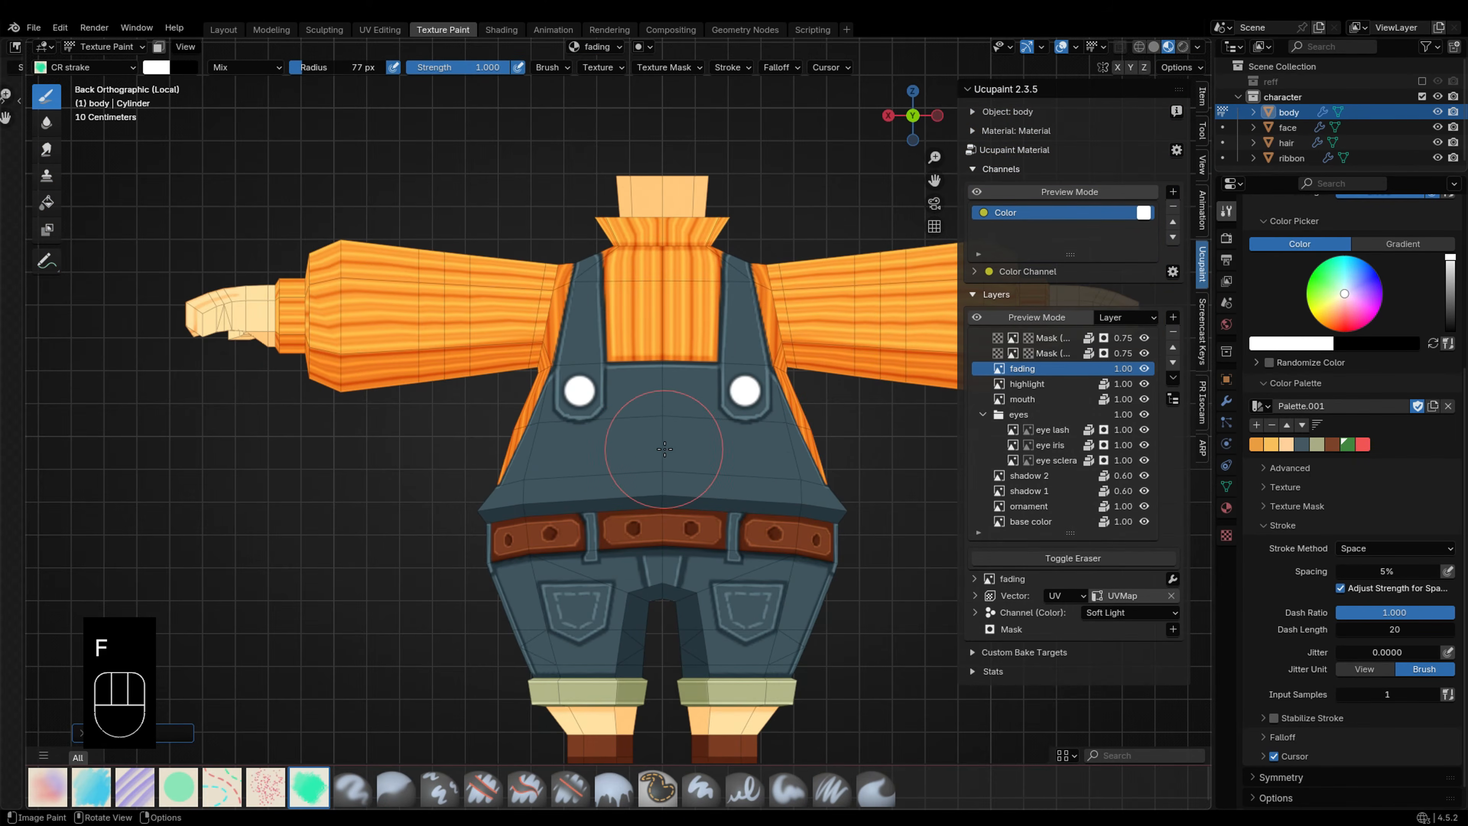
scroll(665, 449, up, 1)
drag(497, 67, 445, 67)
click(518, 67)
click(393, 67)
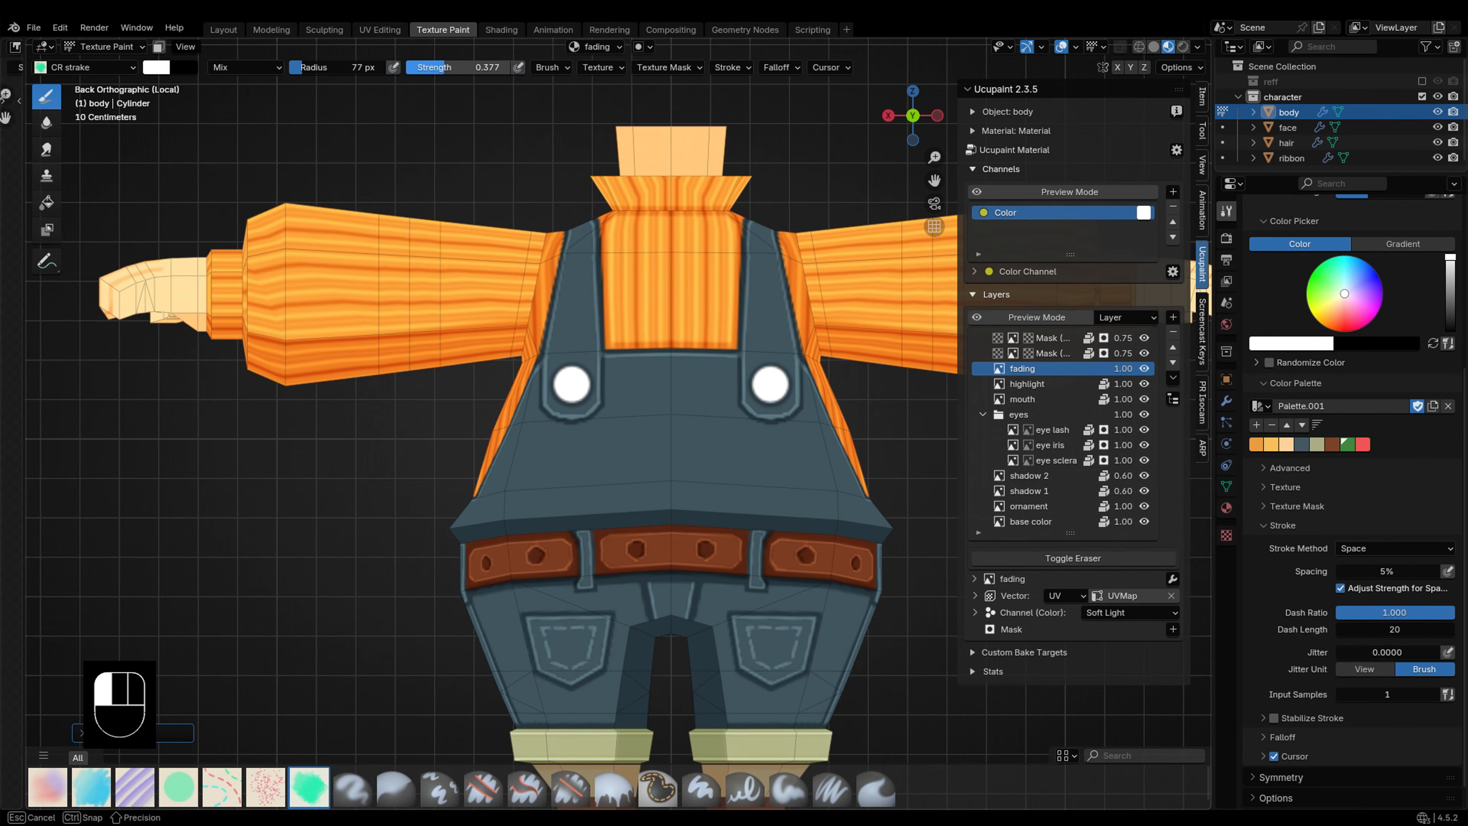
Step: Paint worn white fading over the back bib and straps on the fading layer, reducing the radius from 52 to 22 px and strength to 0.141
key(f)
click(636, 460)
mouse_move(653, 460)
mouse_down()
mouse_move(585, 466)
mouse_move(654, 457)
mouse_up()
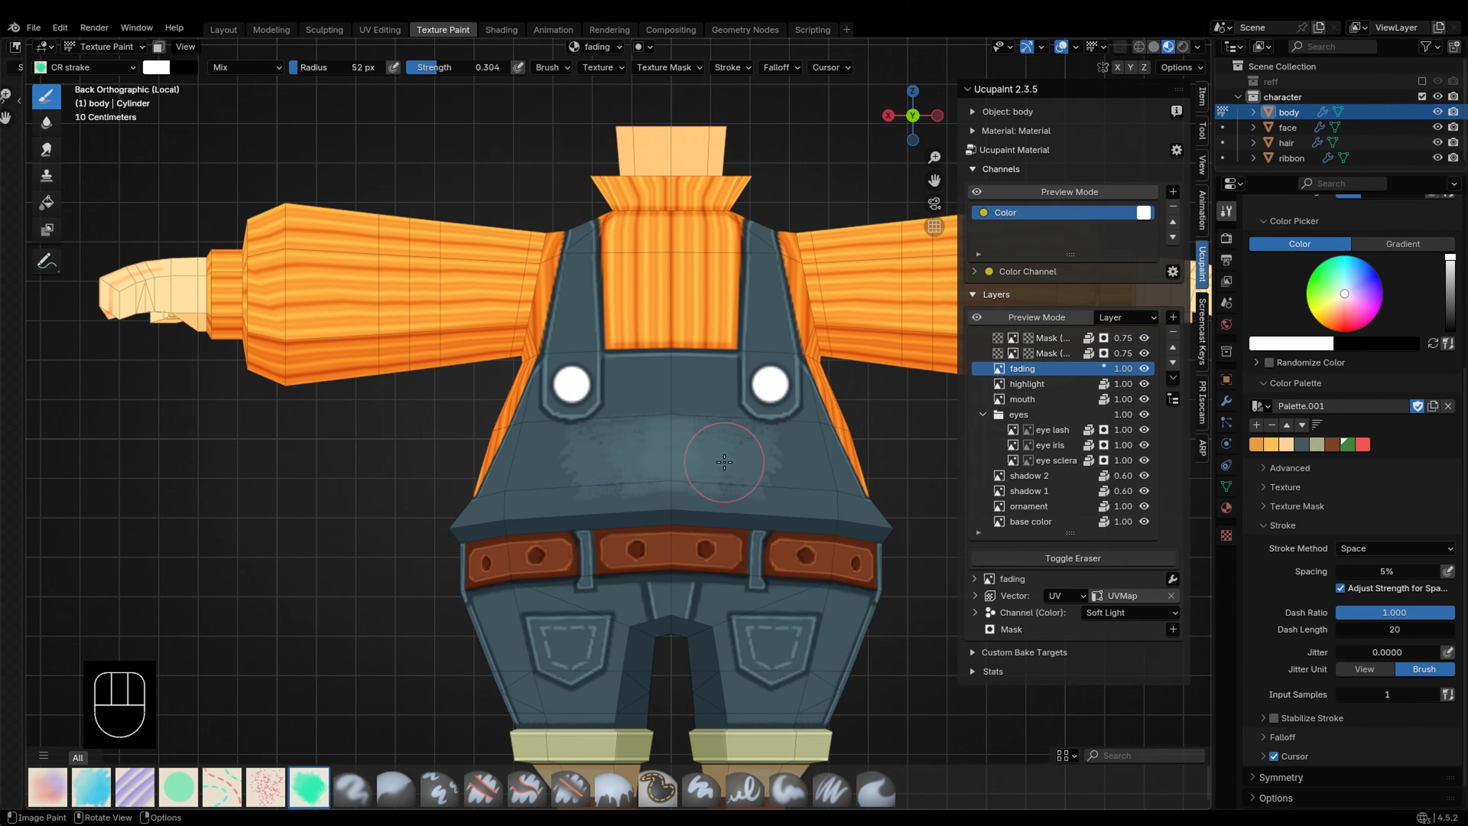
key(f)
click(650, 443)
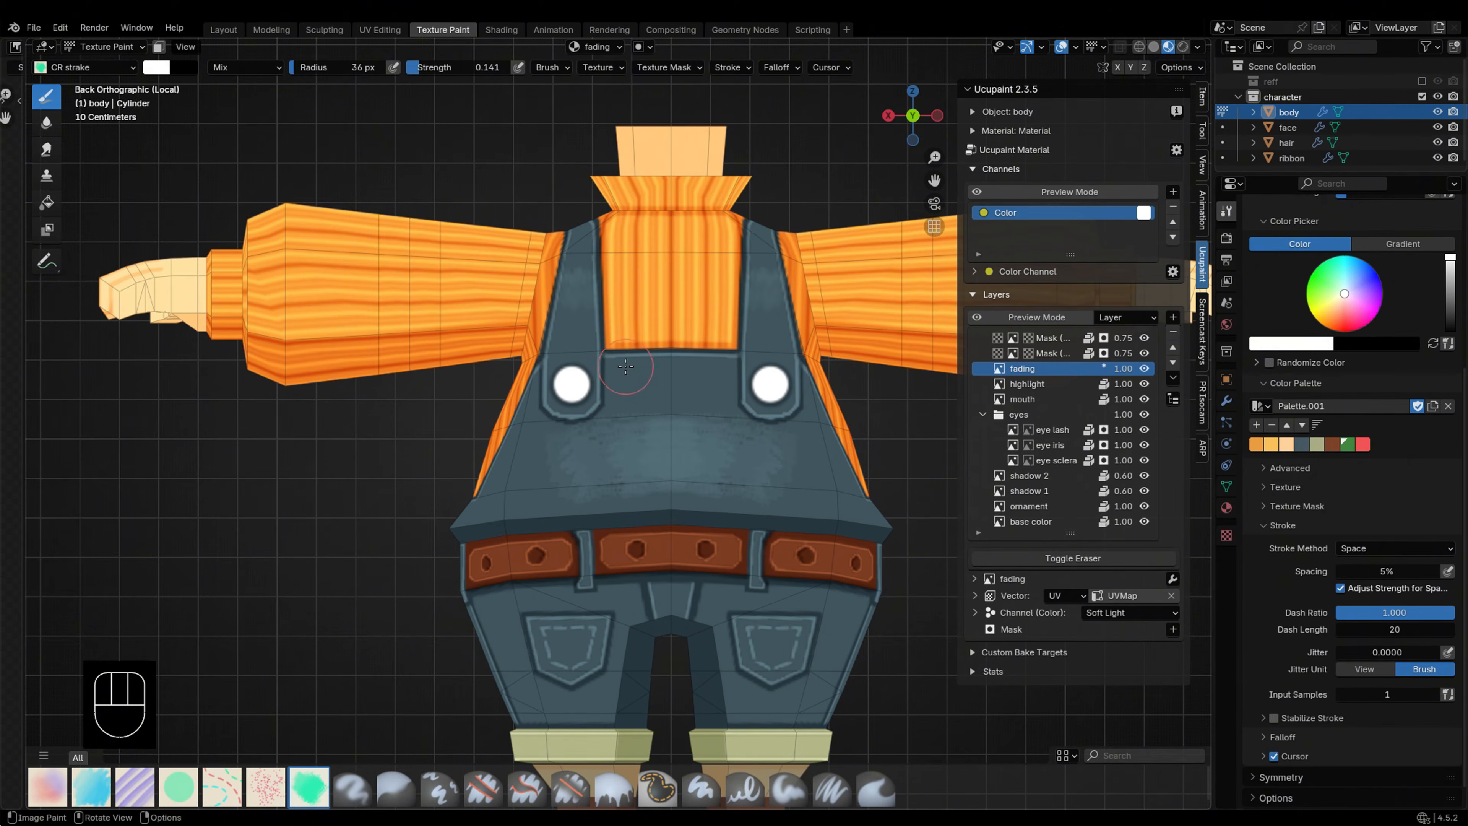
key(f)
click(604, 400)
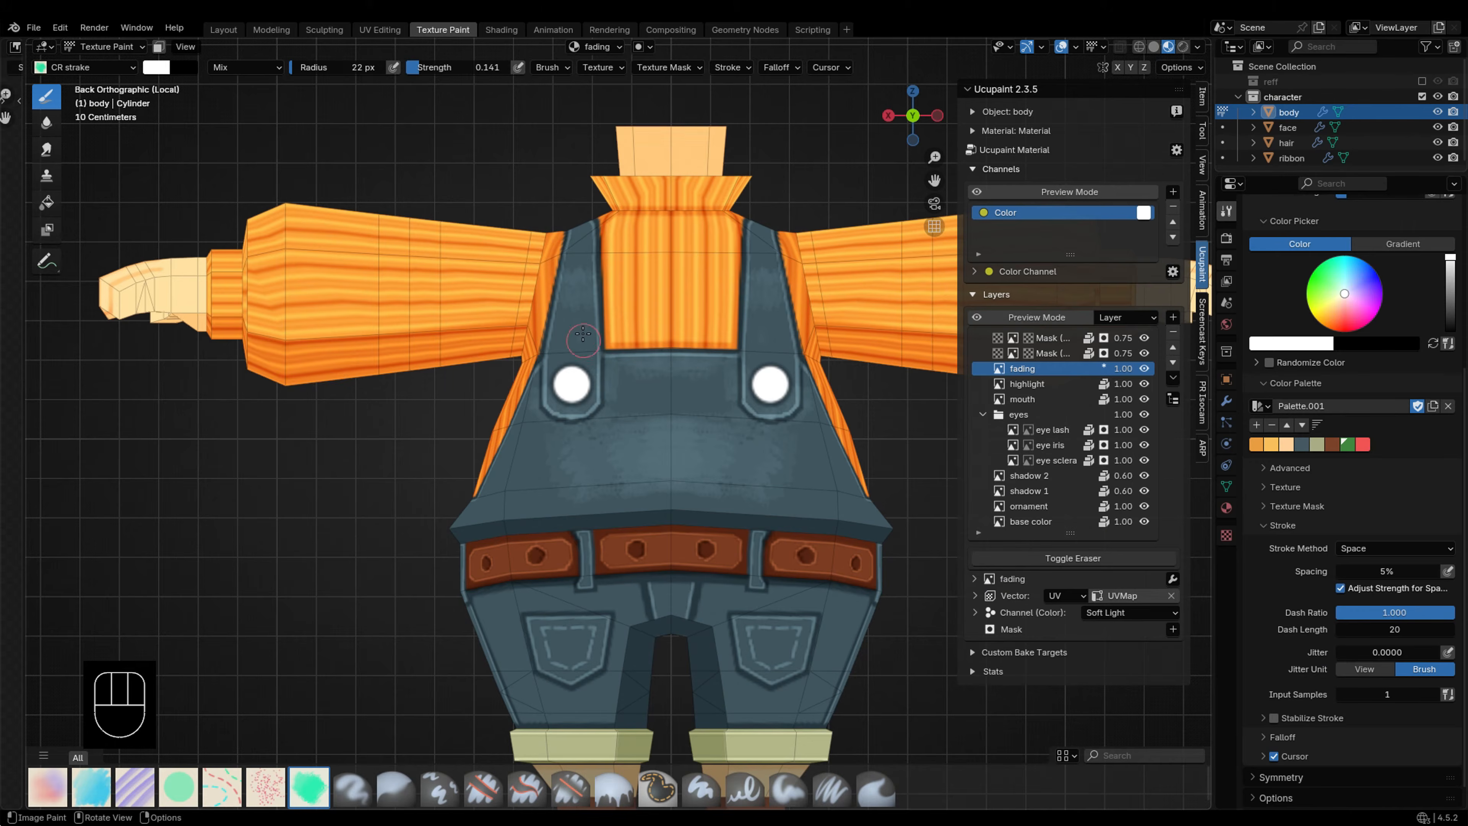
Step: Add a Soft Light image layer named fading 2 and rename the earlier fading layer to fading 1
click(1173, 317)
click(834, 338)
text(fading 2)
key(Return)
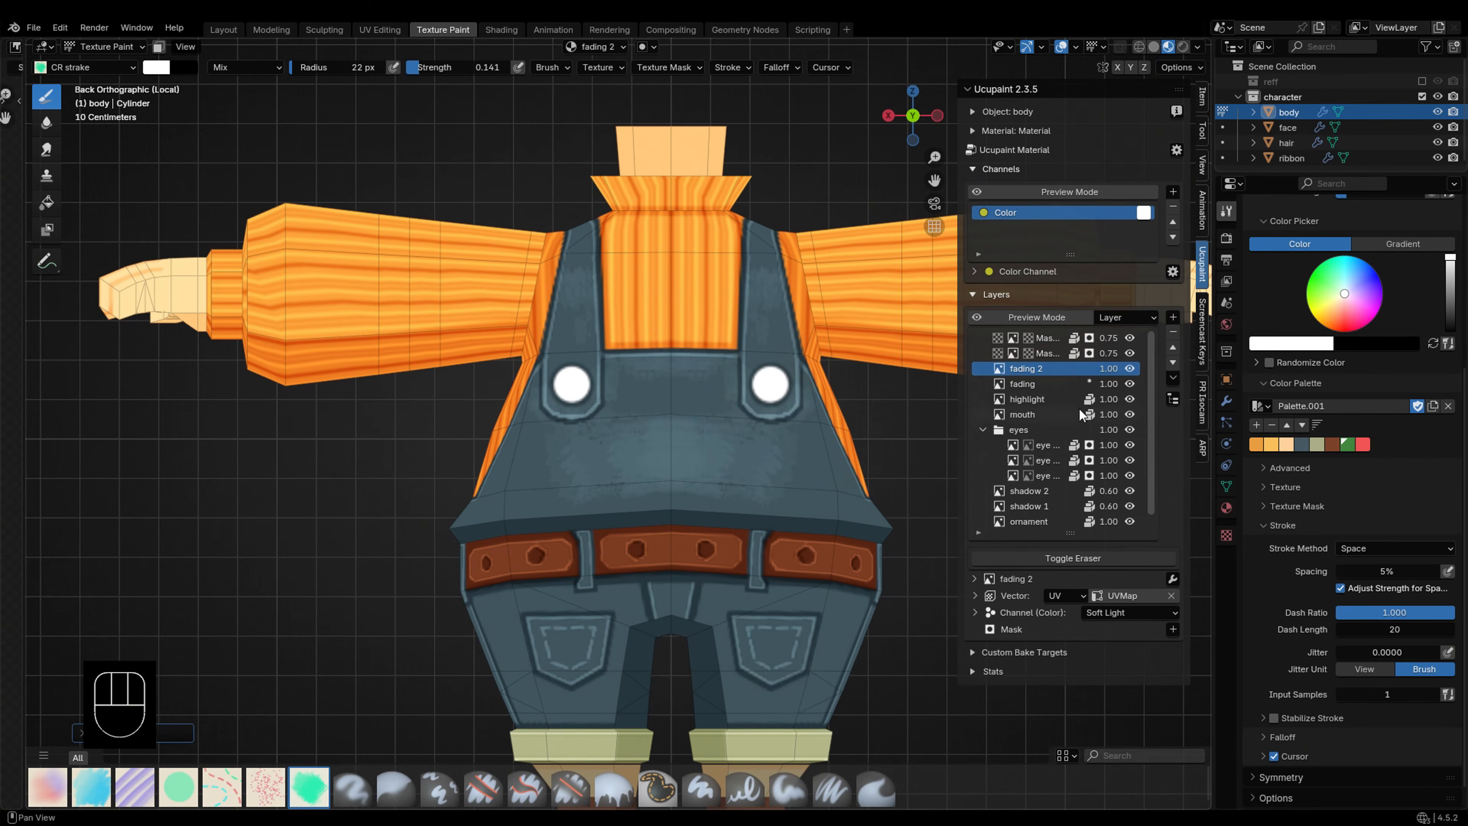
Step: Brighten the centre of the back bib on the fading 2 layer with a 37 px brush at about 0.29 strength
key(f)
click(464, 91)
key(shift+f)
click(642, 465)
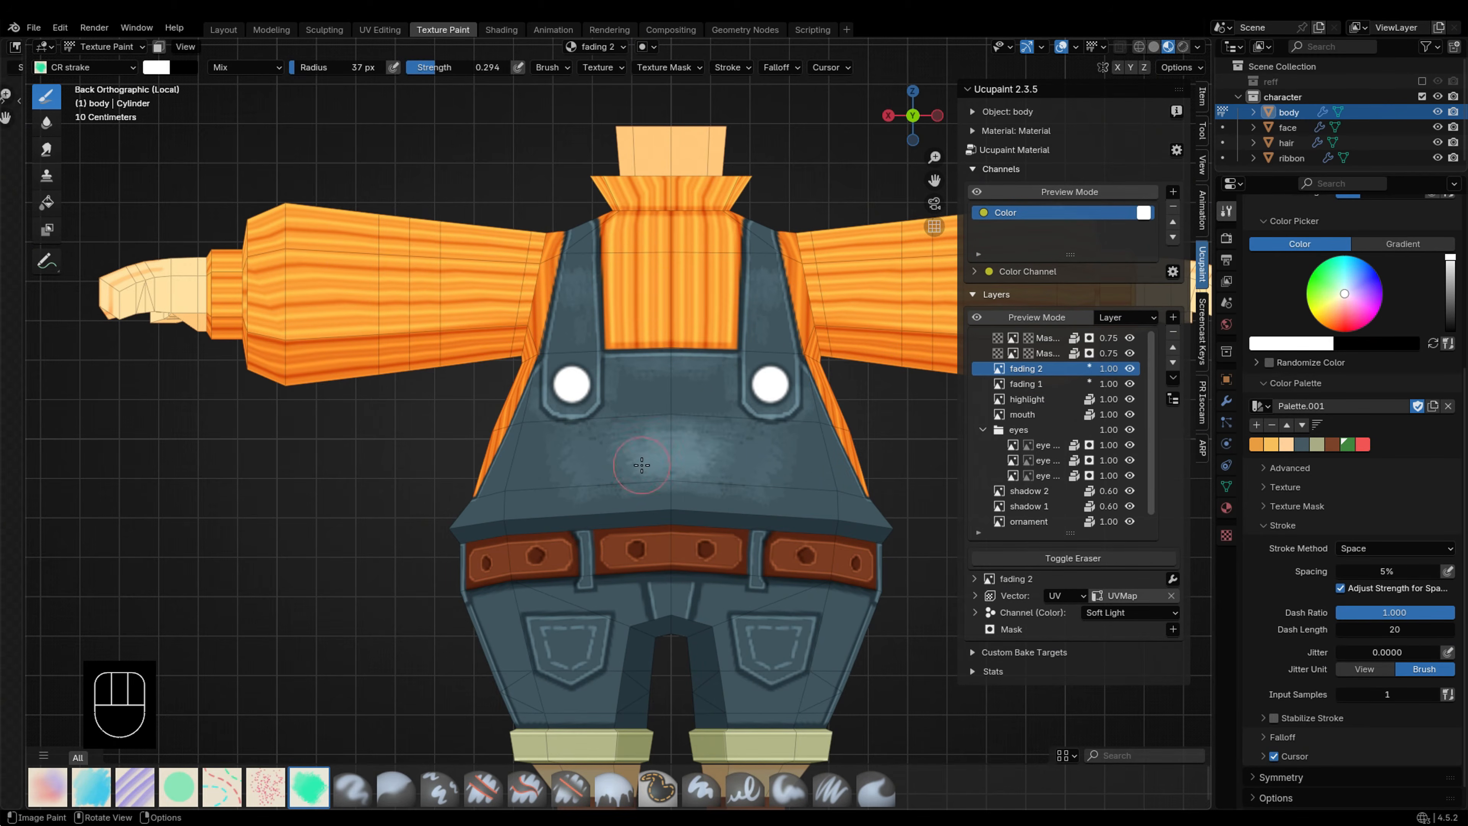
right_click(604, 471)
drag(604, 471, 617, 470)
Step: Paint fading 2 strokes along the bib's upper edge, the straps and around the buttons, using radii of 25 and 18 px
key(f)
click(627, 376)
drag(665, 365, 649, 361)
drag(580, 263, 578, 289)
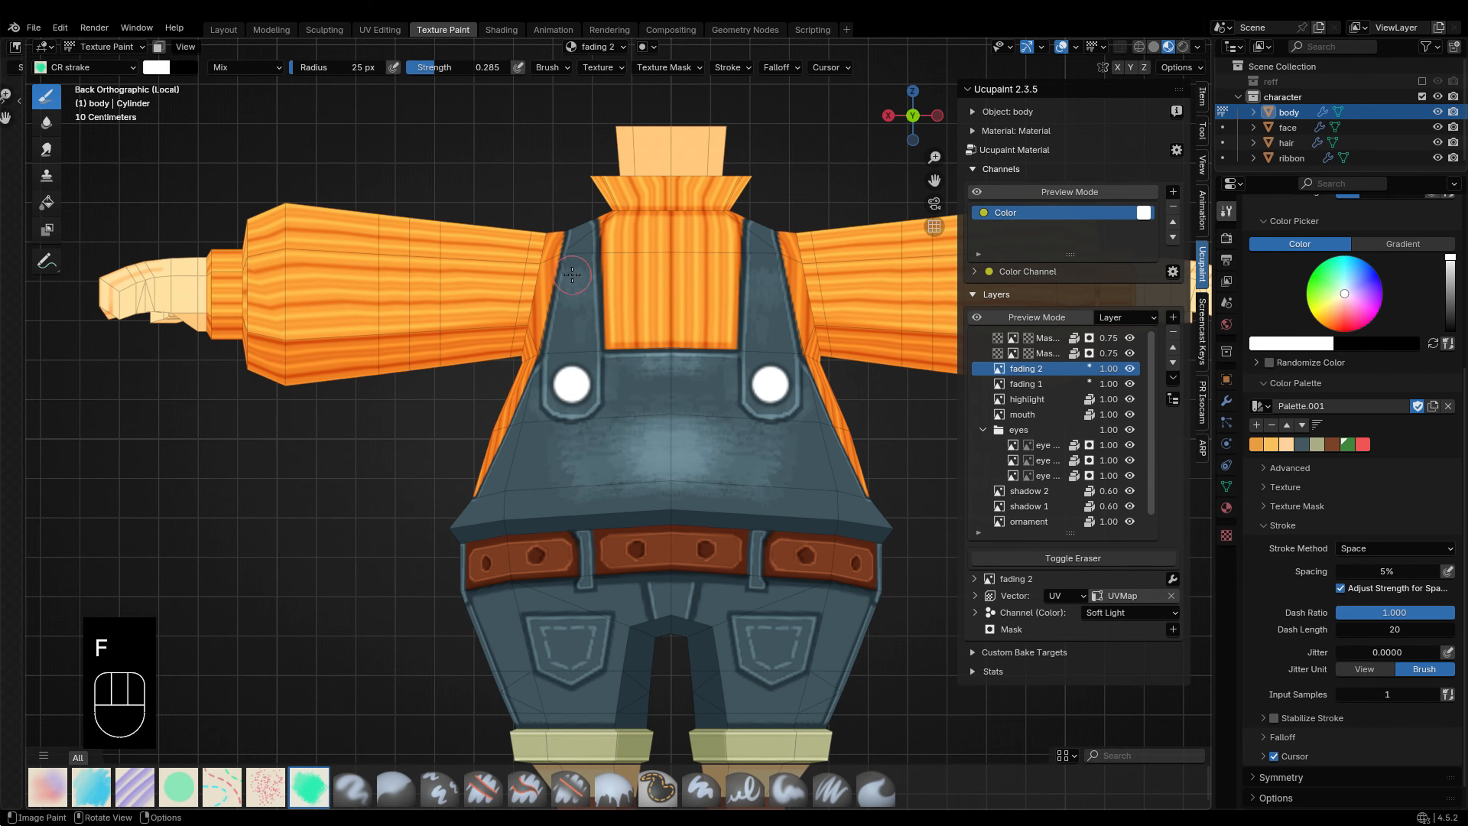
key(f)
click(538, 384)
drag(550, 408, 613, 356)
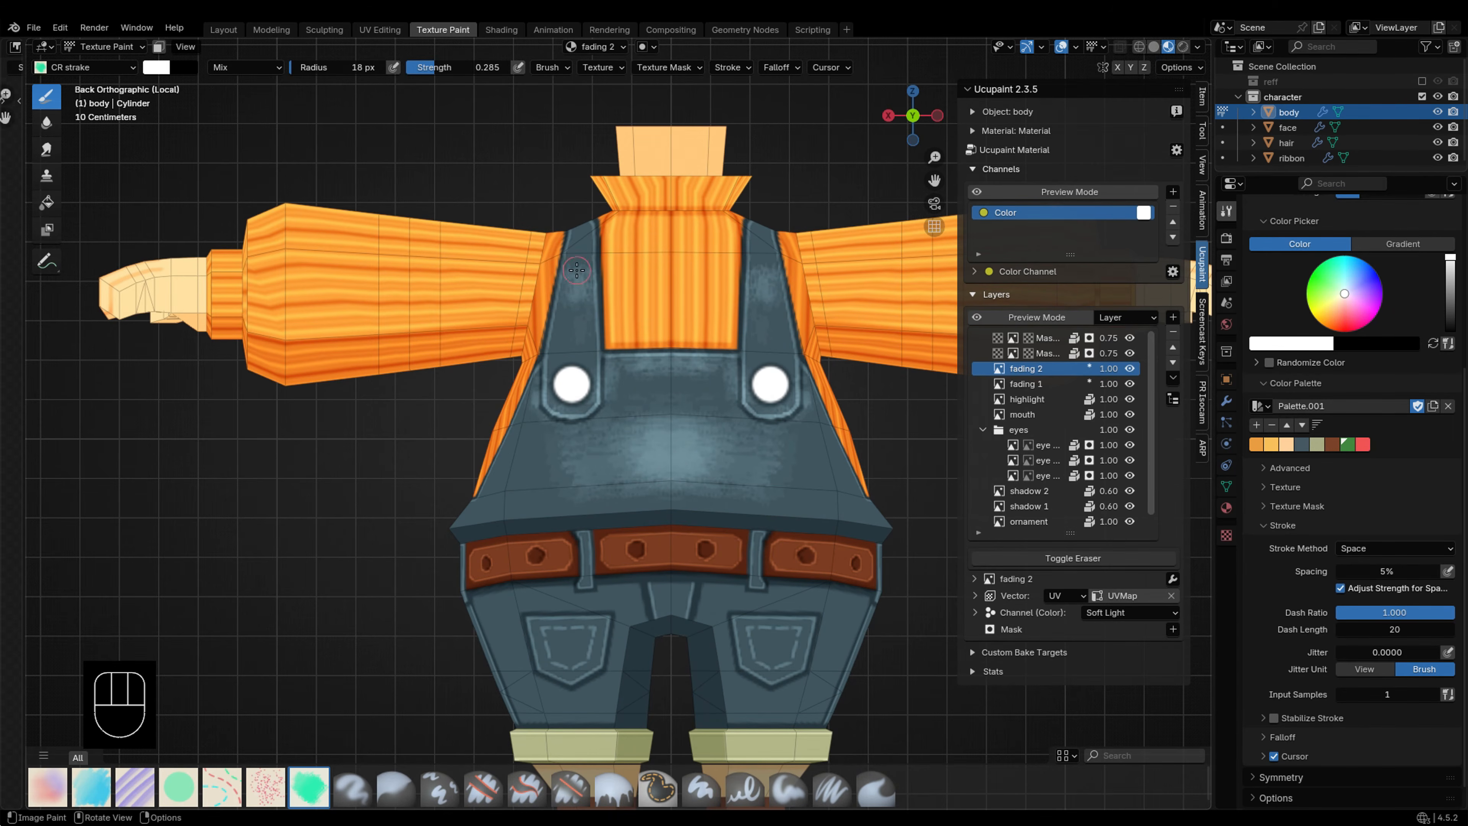
Step: Paint white fading over the back pockets and trouser legs on fading 1 and fading 2 with a 51 px brush
shift+middle_drag(576, 270, 517, 210)
click(1026, 383)
key(f)
click(482, 603)
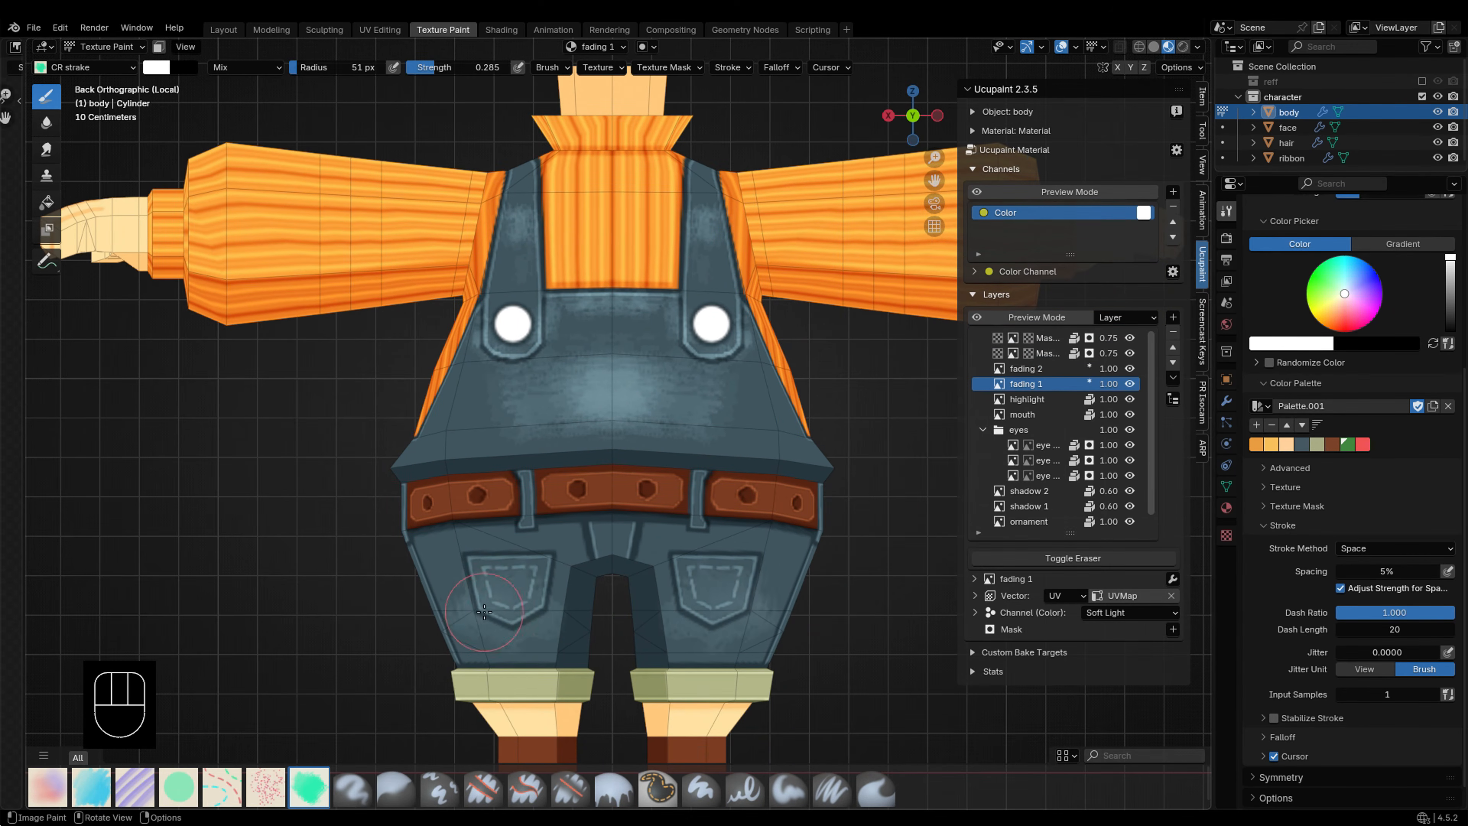
mouse_move(485, 611)
mouse_down()
mouse_move(491, 647)
mouse_move(515, 612)
mouse_move(497, 591)
mouse_up()
click(1026, 369)
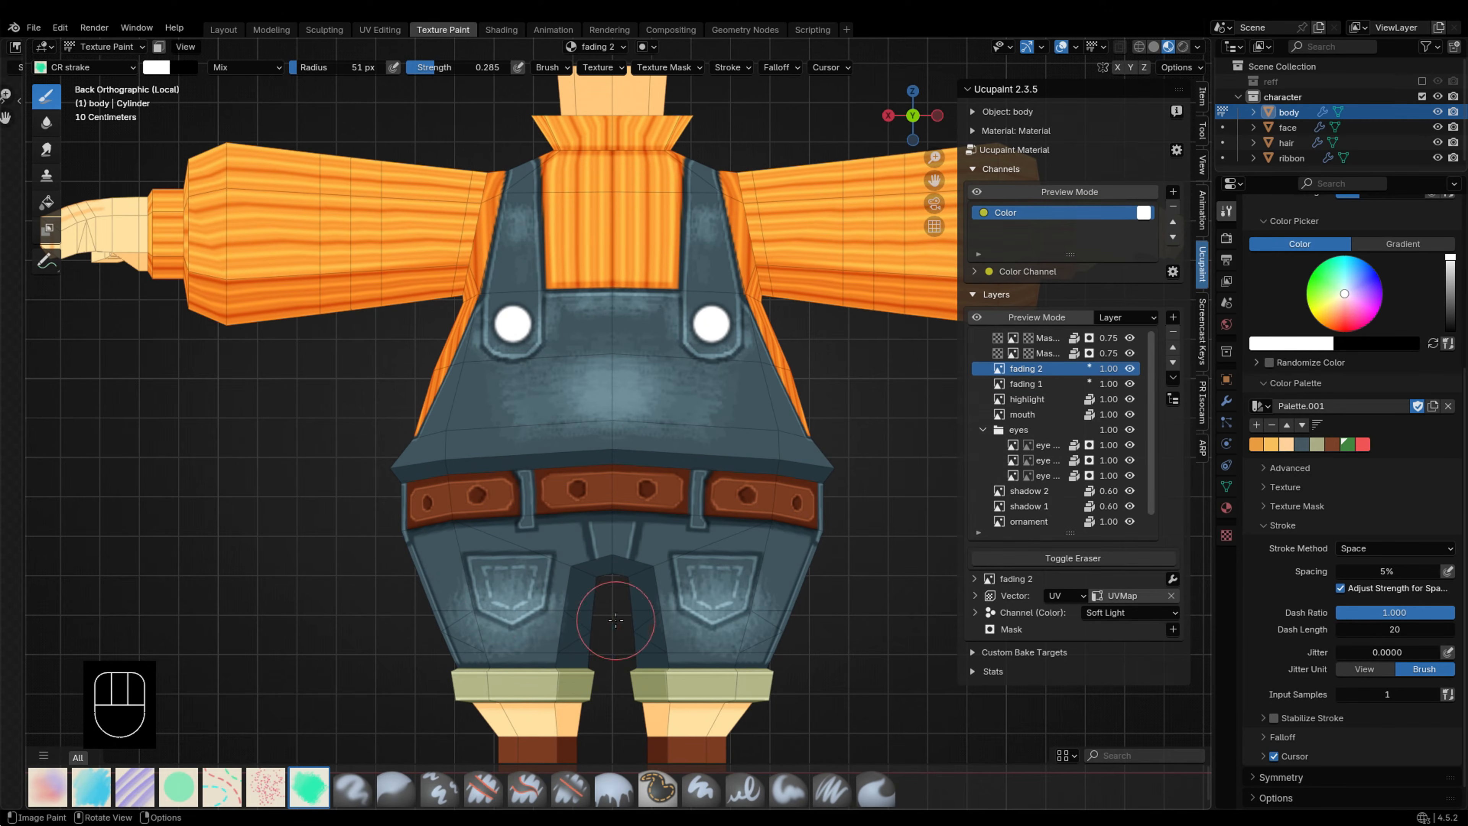
Step: Add worn fading to the back of the belt and its loops on fading 1 and fading 2 with a 27 px brush
click(1026, 384)
key(f)
key(f)
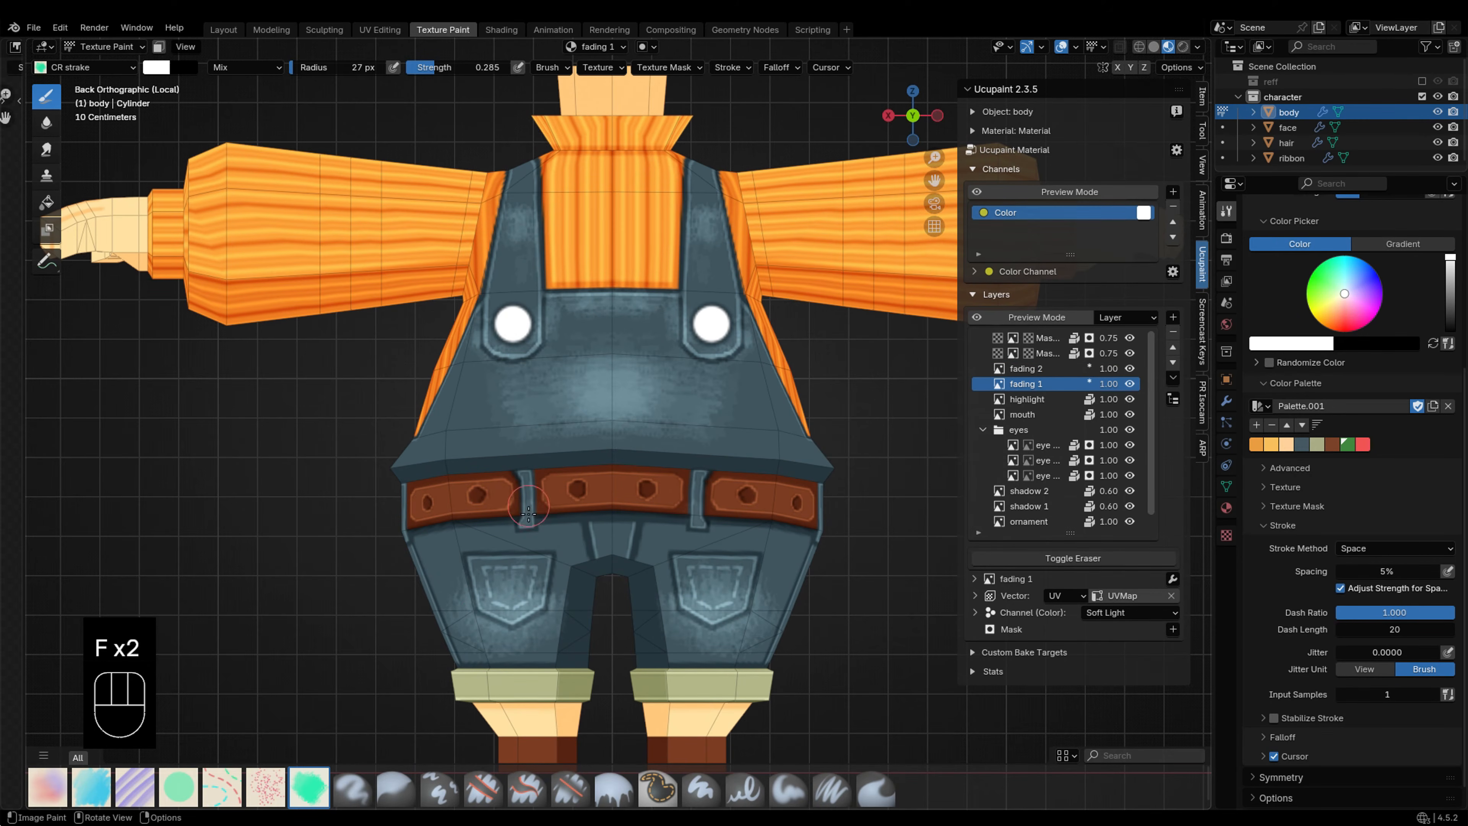
click(501, 505)
click(1026, 369)
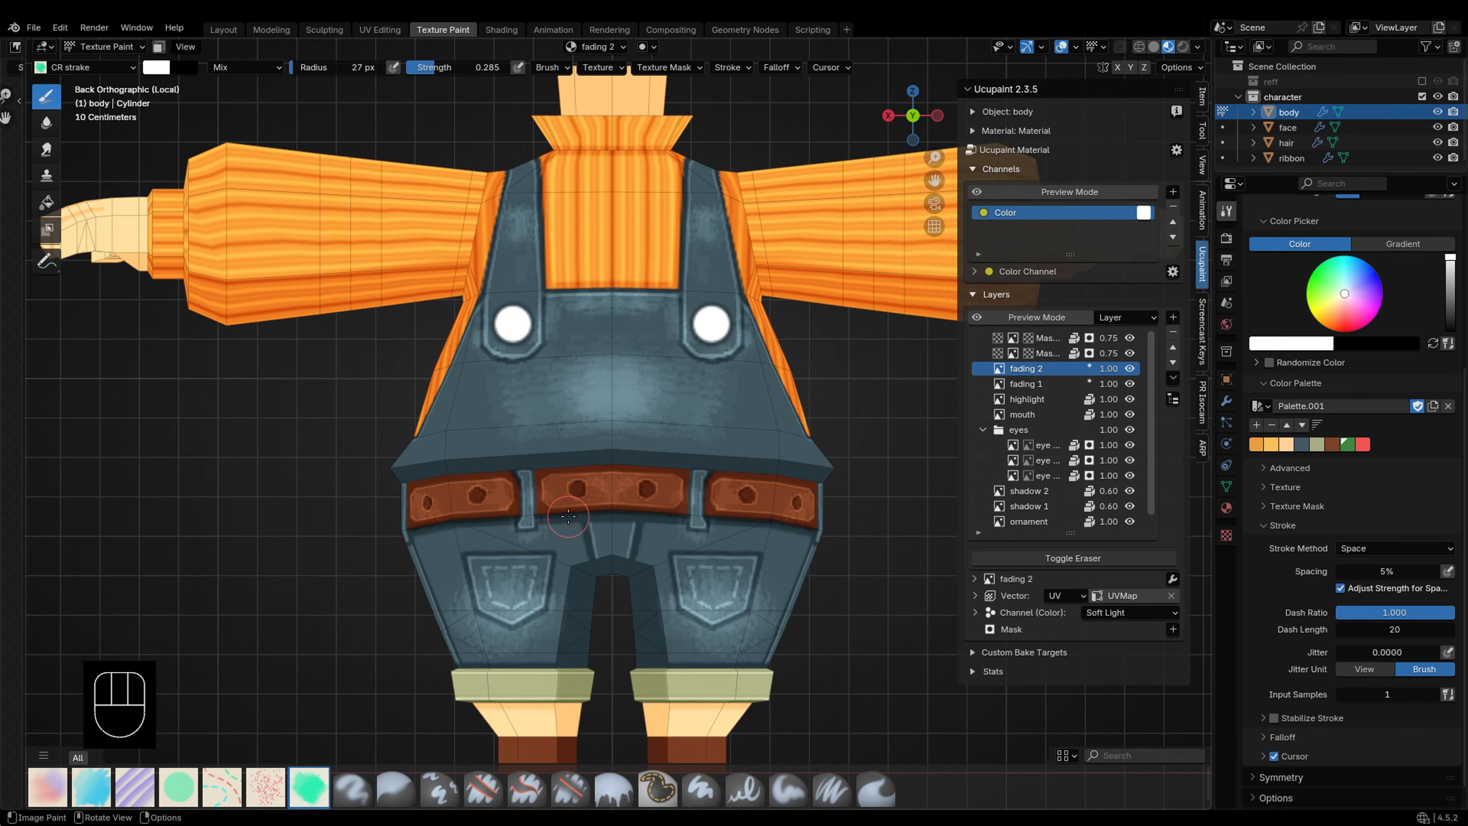
Step: Undo the last stroke and paint fading on the side of the overalls just above the belt
key(KP_3)
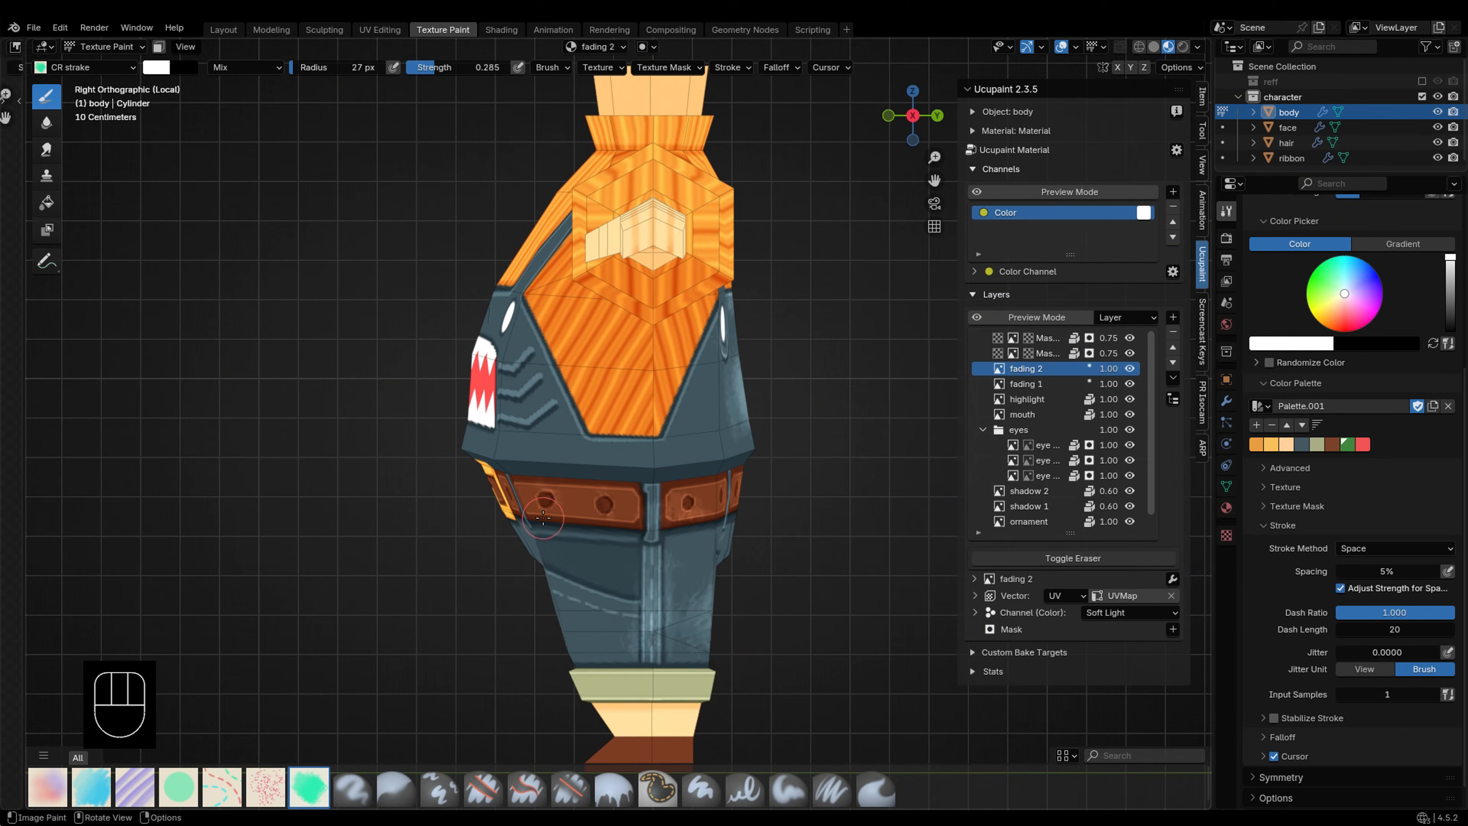
key(ctrl+z)
mouse_move(601, 456)
mouse_down()
mouse_move(665, 421)
mouse_move(624, 443)
mouse_up()
click(1026, 369)
Step: Undo the last stroke and paint fading 1 over the front trouser legs at 51 px and around the front belt loops at 27 px
key(KP_1)
key(ctrl+z)
key(f)
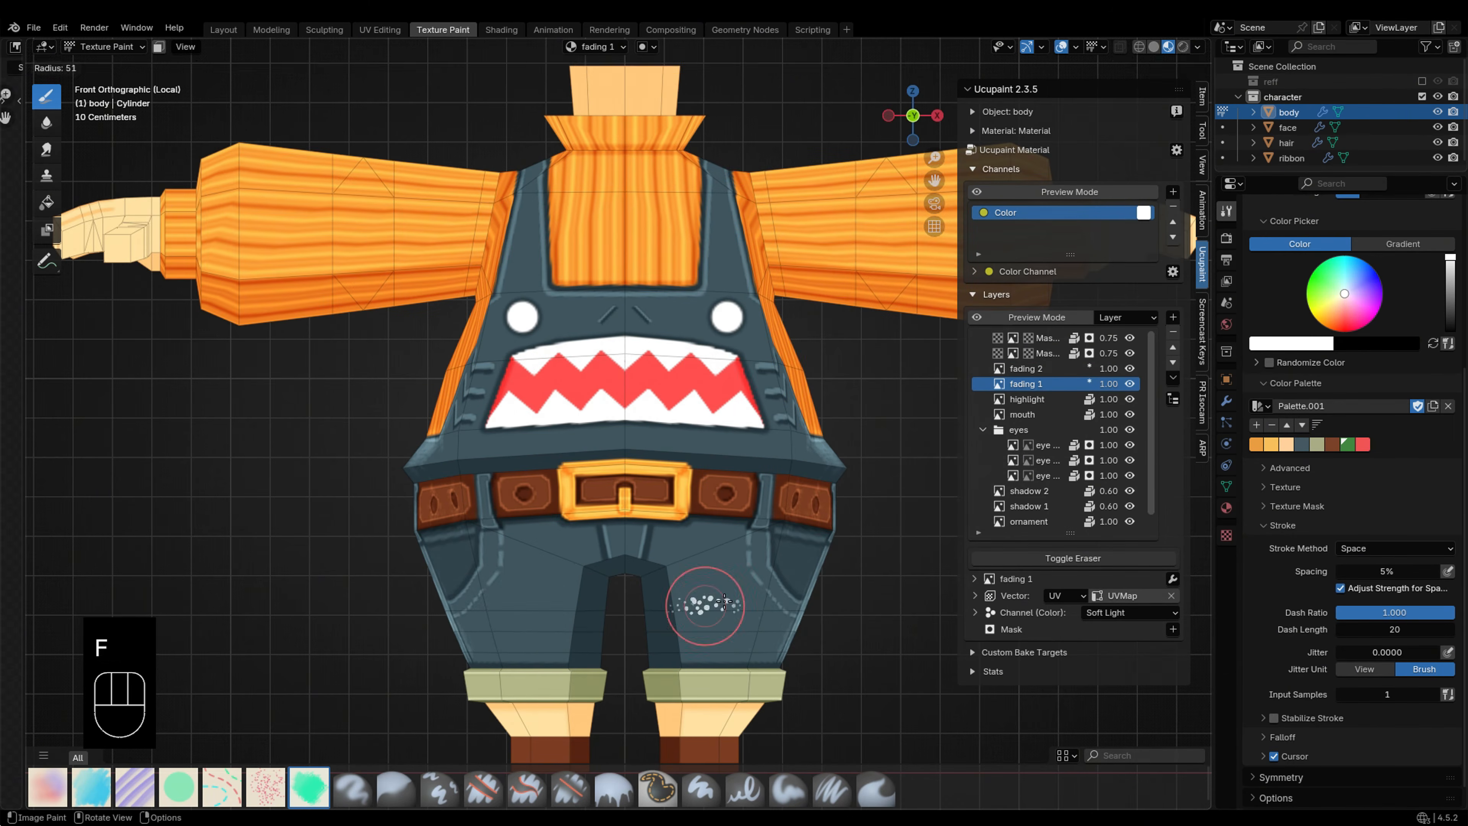
click(636, 513)
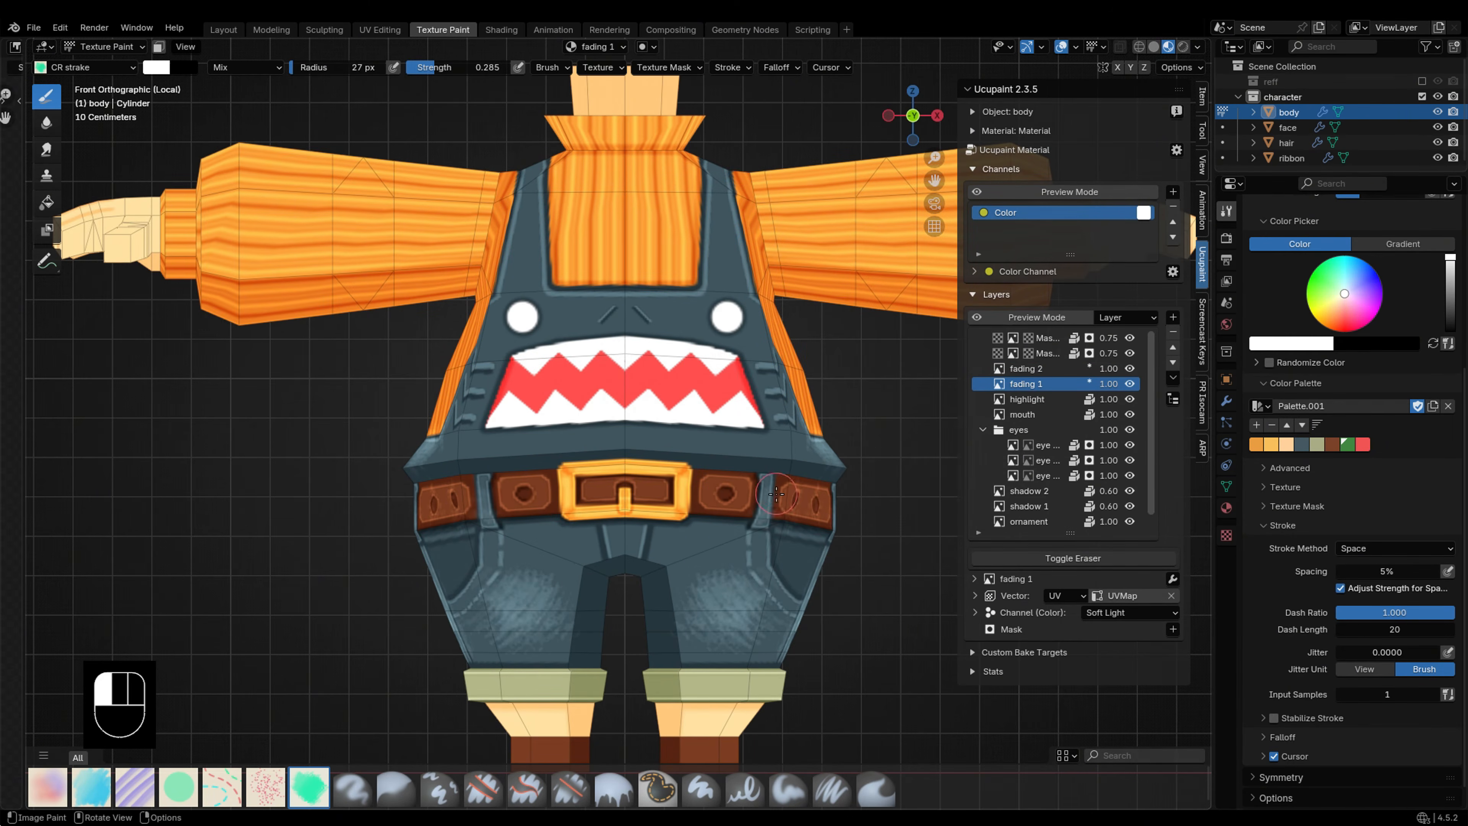
click(769, 523)
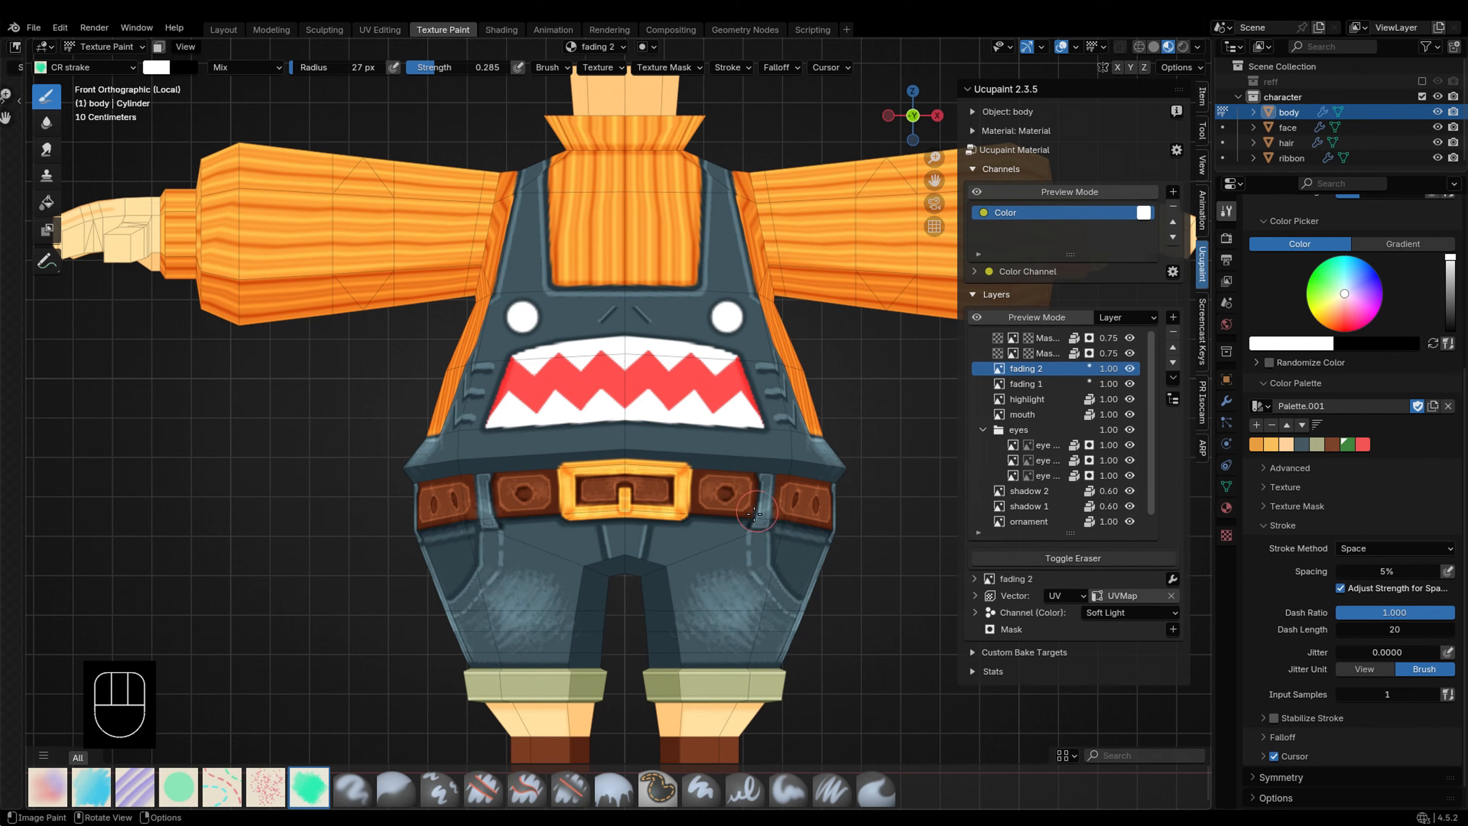
Step: Paint fading on the overalls between the shark mouth and belt buckle, using a 20 px brush on fading 1 and continuing on fading 2
click(683, 453)
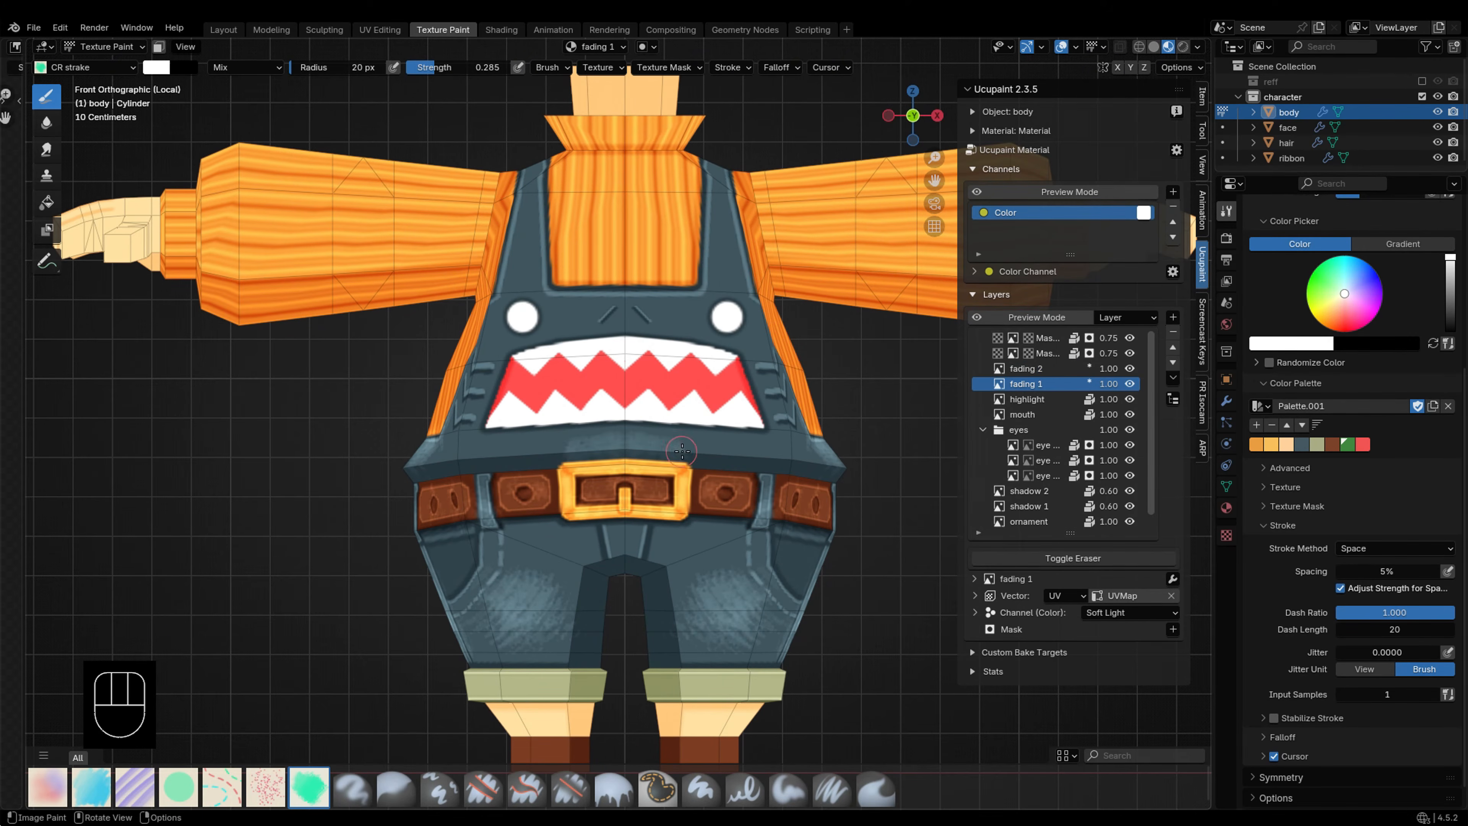
click(1025, 368)
drag(643, 445, 665, 449)
Step: Paint fading 2 strokes on the front straps with a 13 px brush and along the bib's upper edge with an 11 px brush
key(f)
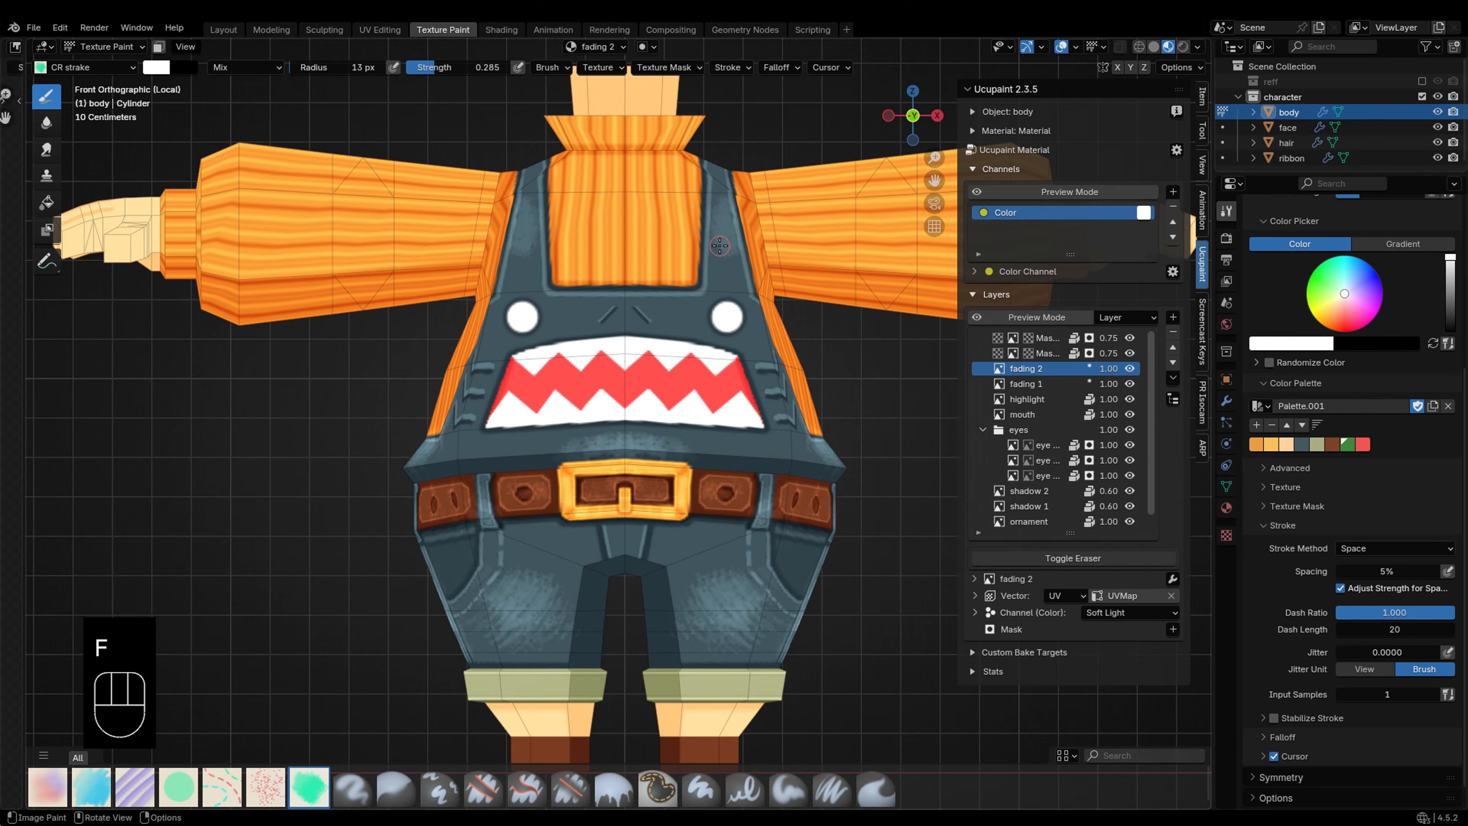
click(720, 227)
click(1026, 369)
key(f)
click(636, 293)
drag(626, 294, 666, 292)
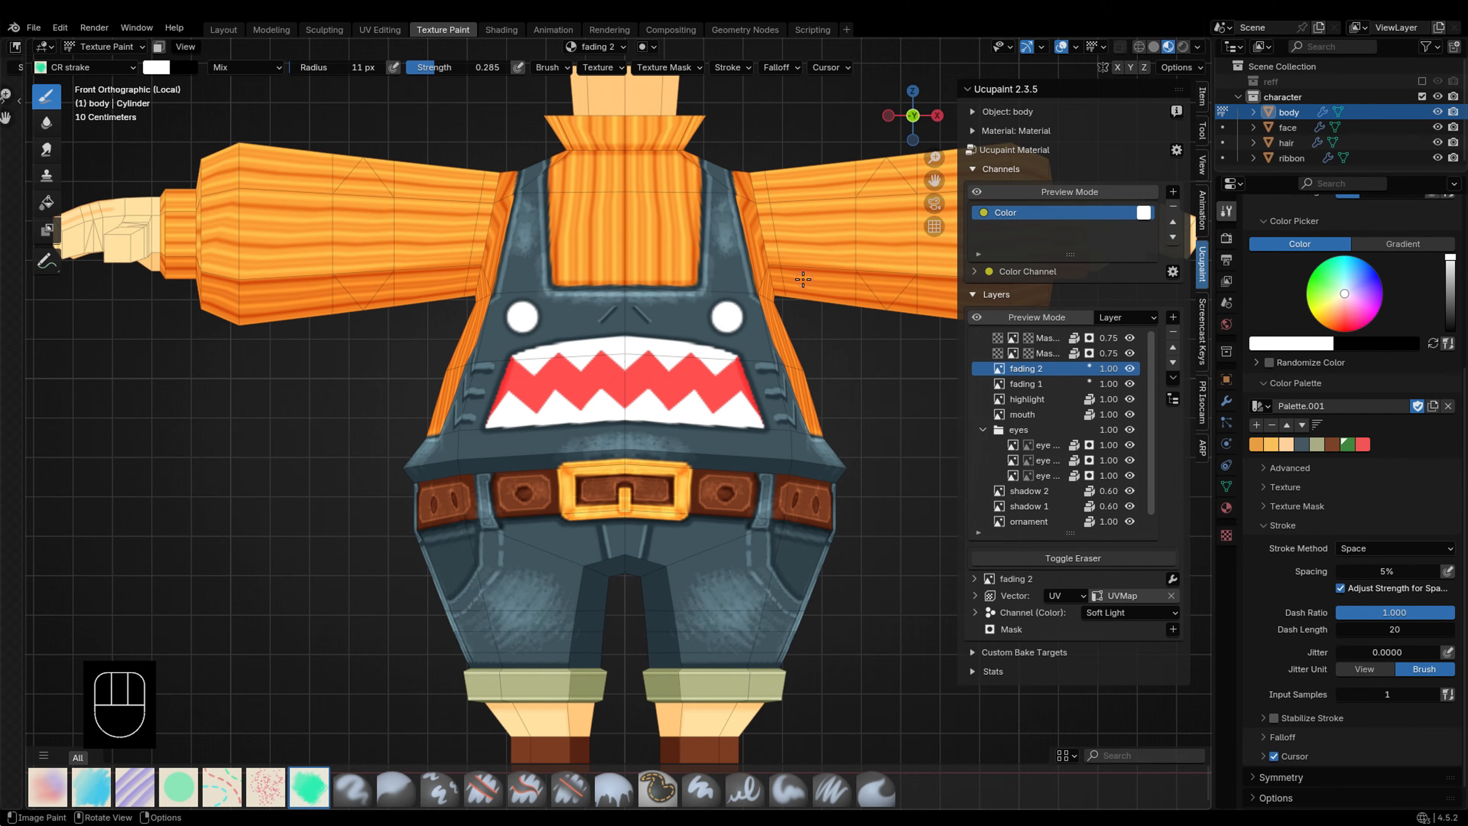
Step: Paint fading around the shark eyes and over the side gills on fading 1 and fading 2, enlarging the brush to 21 px for the gills
click(1026, 383)
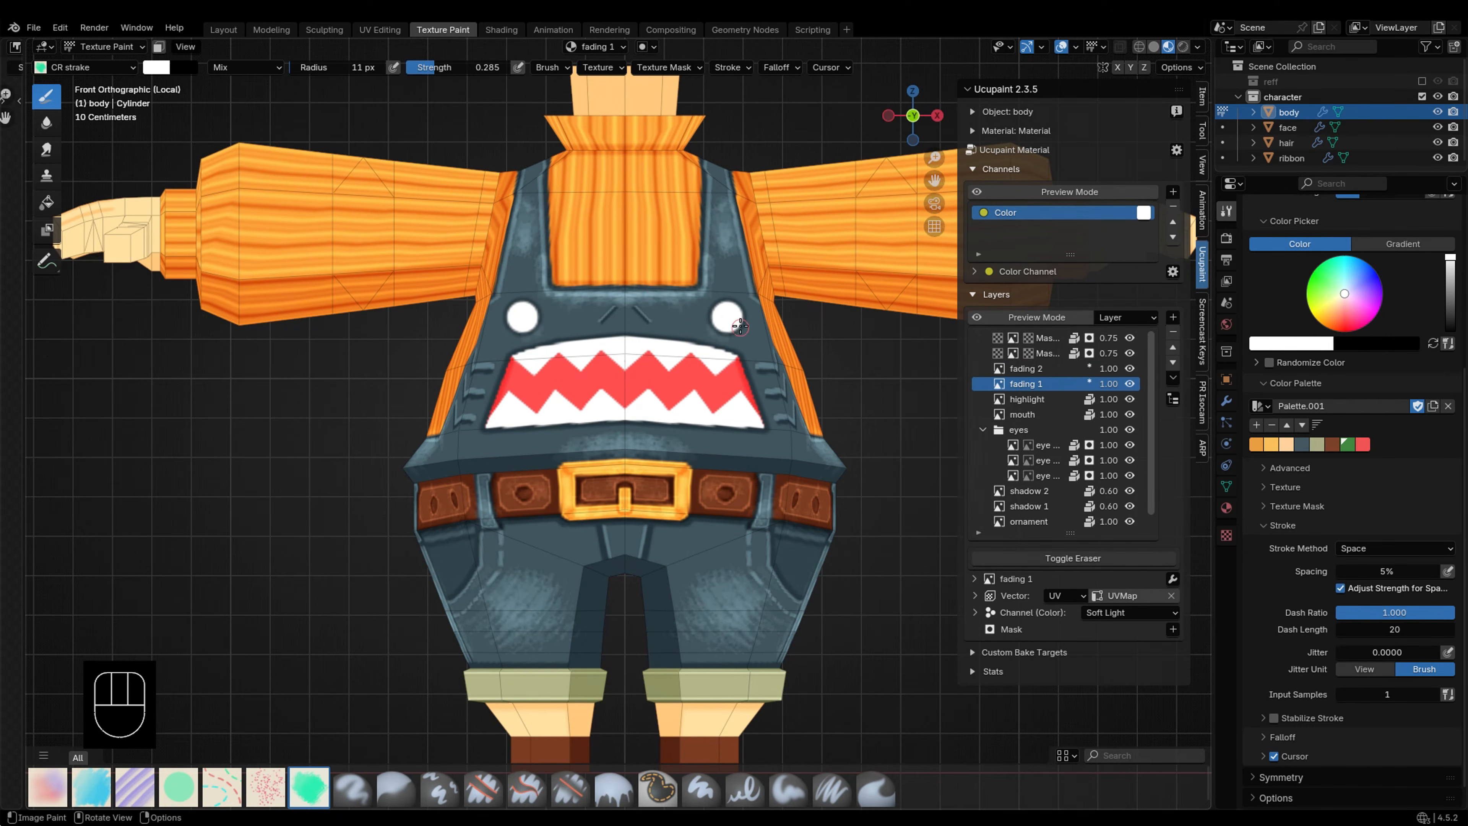
key(f)
click(773, 380)
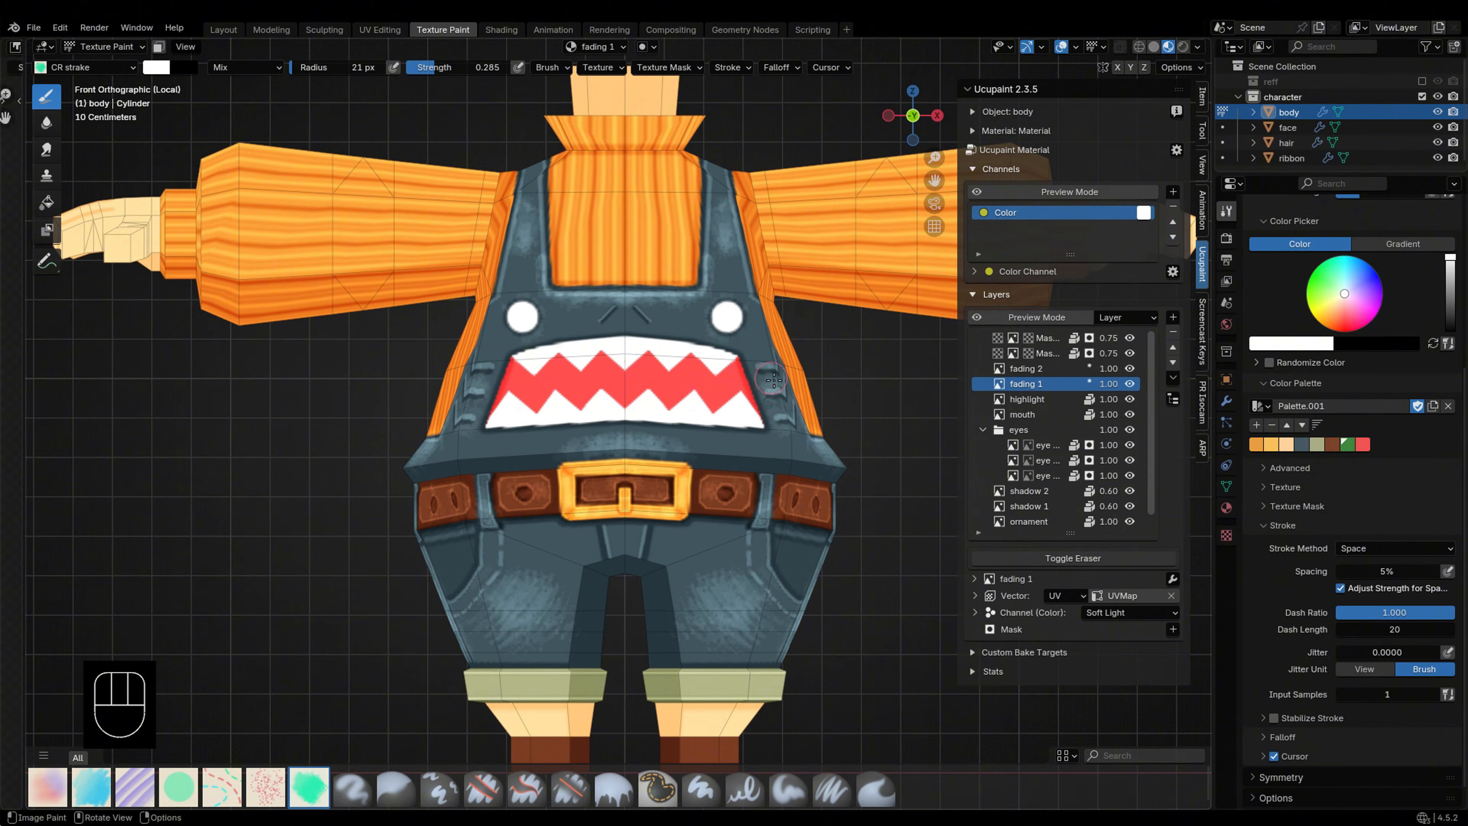
mouse_move(700, 540)
middle_down()
mouse_move(613, 452)
mouse_move(567, 359)
mouse_move(682, 379)
mouse_move(693, 243)
mouse_move(707, 537)
mouse_move(570, 549)
middle_up()
key(f)
key(f)
click(554, 335)
click(1026, 369)
key(f)
key(f)
click(708, 341)
Step: Add more fading 1 strokes on the side of the overalls above and below the belt
click(1026, 384)
key(f)
click(632, 524)
mouse_move(571, 555)
middle_down()
mouse_move(640, 525)
mouse_move(613, 376)
mouse_move(595, 555)
middle_up()
click(1026, 384)
key(f)
click(624, 376)
Step: Paint fading 1 over the centre of the overalls' back panel and on the back straps, reducing the brush to 13 px
click(1026, 369)
key(KP_9)
click(1026, 383)
key(f)
click(630, 382)
key(f)
click(540, 312)
middle_drag(541, 312, 575, 361)
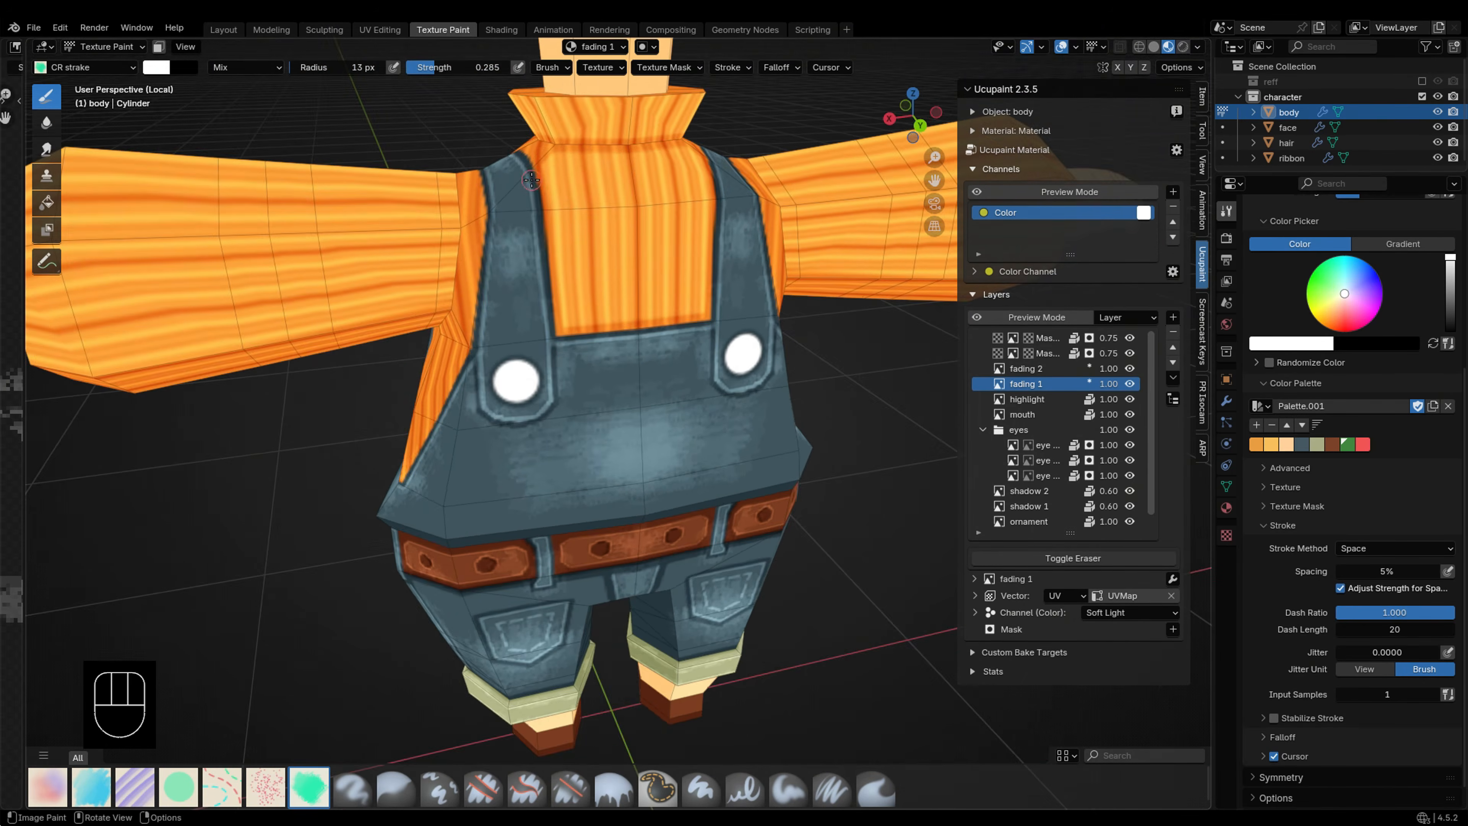
Step: Undo one stroke and paint thin fading along the front edge above the belt on fading 2 and fading 1, starting with a 9 px brush
key(f)
mouse_move(486, 405)
middle_down()
mouse_move(514, 427)
mouse_move(564, 405)
mouse_move(599, 423)
mouse_move(832, 434)
middle_up()
click(515, 426)
click(1026, 369)
key(ctrl+z)
drag(708, 440, 784, 443)
click(1026, 383)
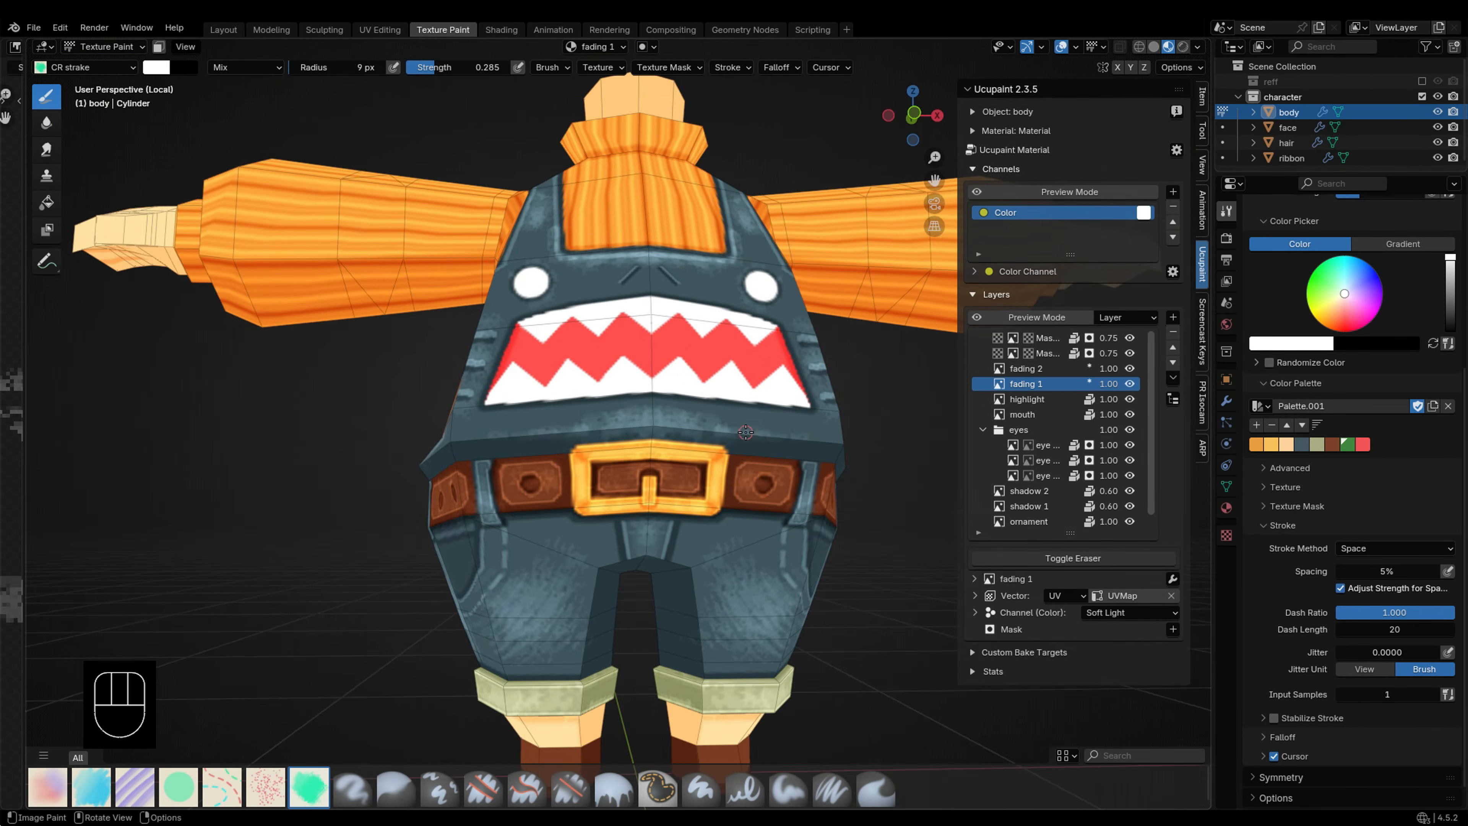
key(f)
click(765, 434)
mouse_move(810, 445)
middle_down()
mouse_move(767, 453)
mouse_move(648, 323)
middle_up()
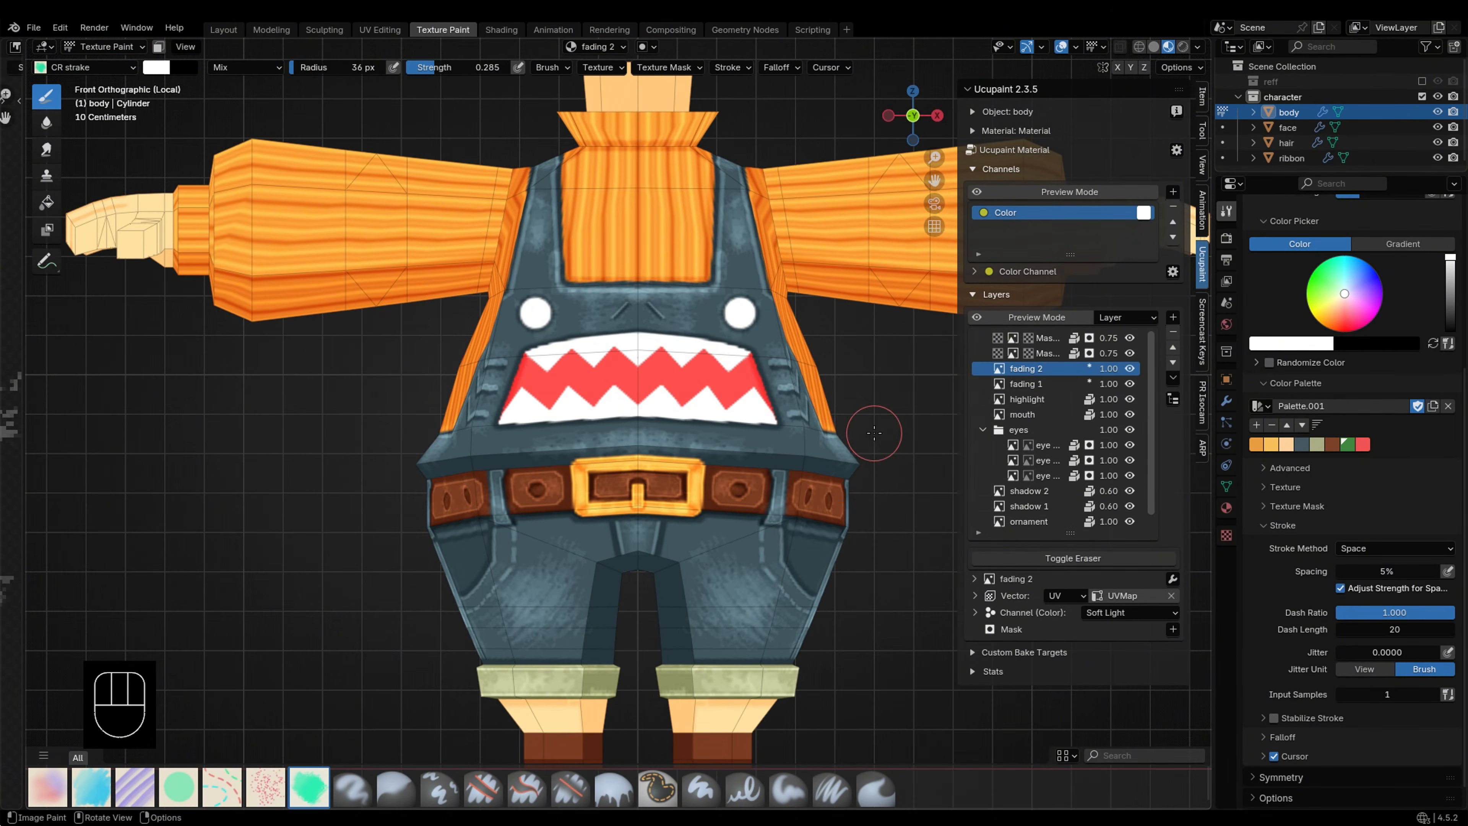
Step: Speckle the front and back of the denim on fading 1 with the CR particles brush at 1 px radius and 0.304 strength
click(265, 786)
key(f)
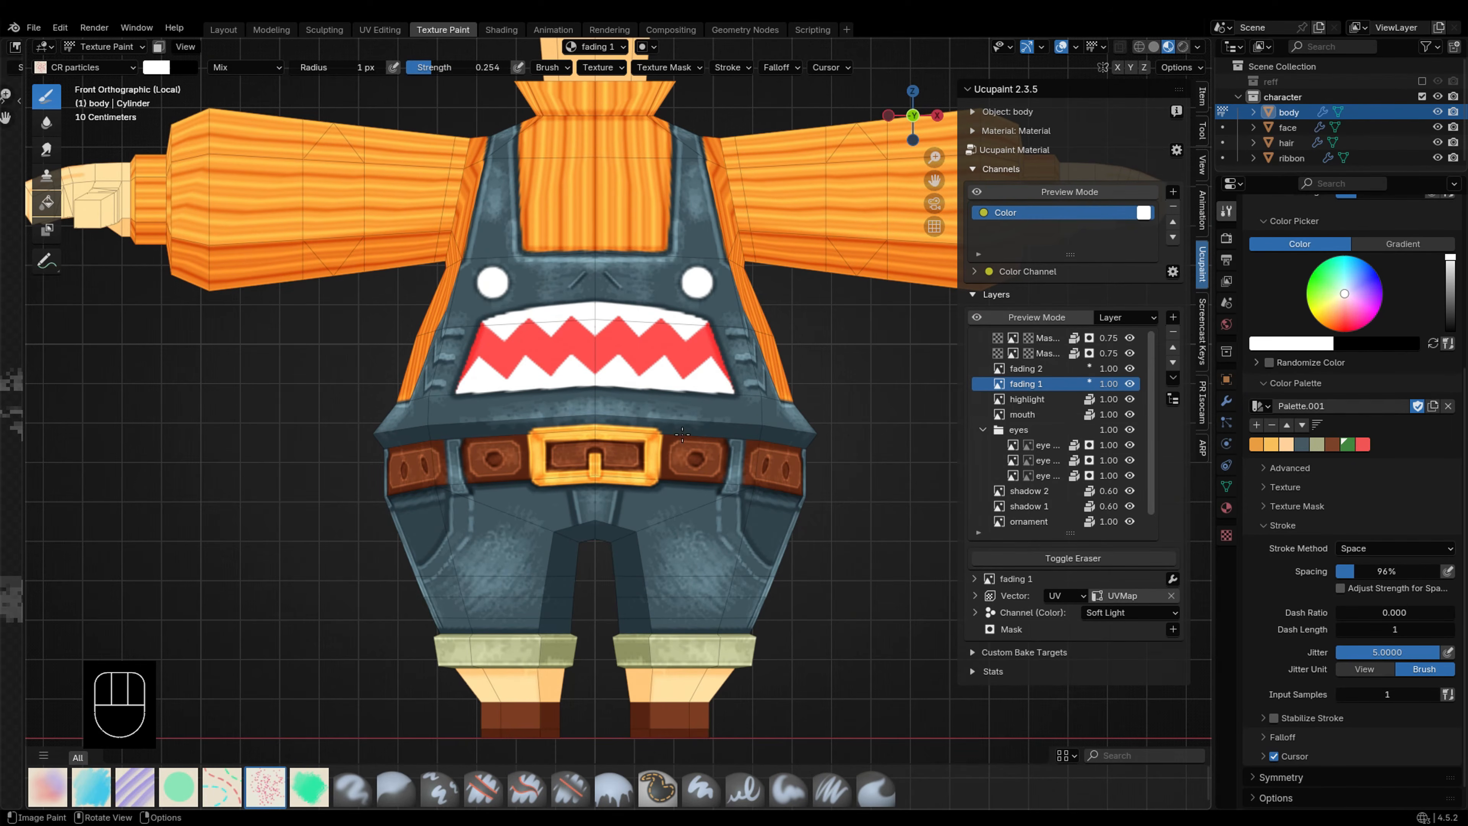
key(KP_3)
alt+middle_drag(688, 407, 525, 341)
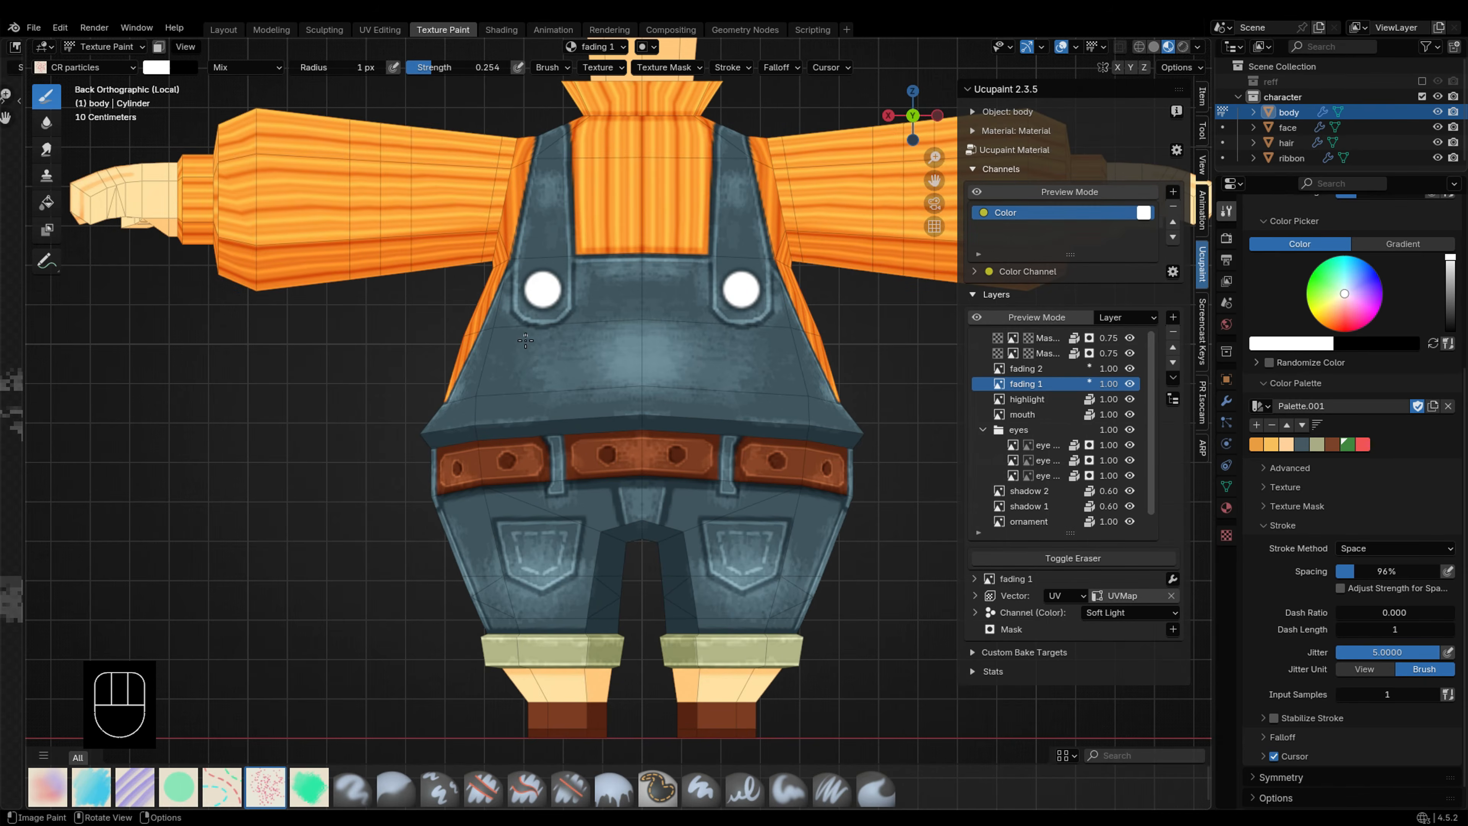
drag(462, 67, 480, 67)
key(ctrl+KP_3)
key(KP_1)
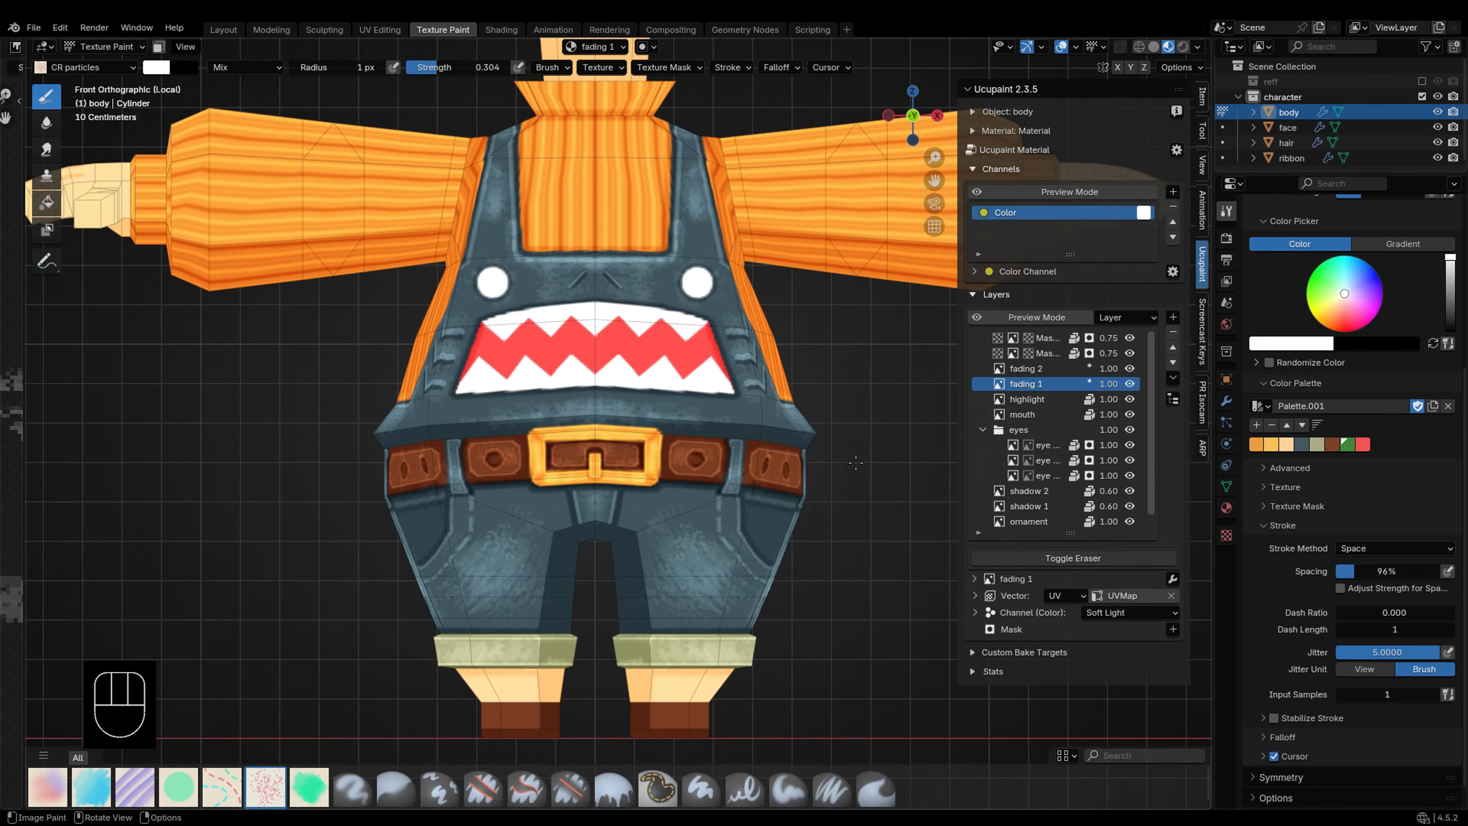
alt+middle_drag(687, 650, 493, 419)
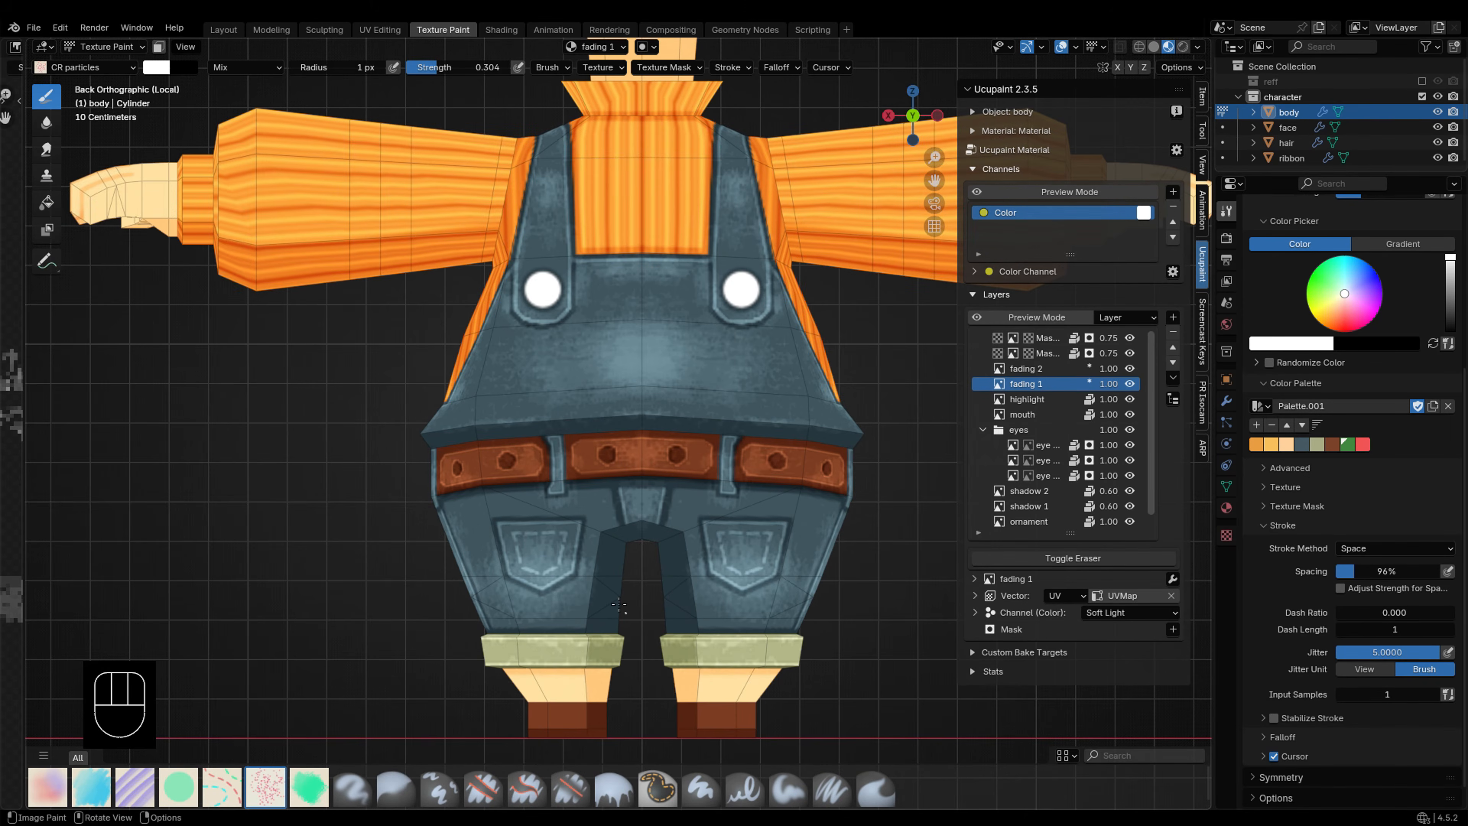
Step: Switch to the CR stroke brush at 17 px for fading 1 on the trouser cuffs and shoes, and save the file
alt+middle_drag(619, 604, 493, 520)
scroll(551, 405, down, 3)
scroll(590, 544, up, 8)
shift+middle_drag(590, 544, 557, 370)
click(310, 787)
scroll(543, 587, down, 3)
key(f)
key(ctrl+s)
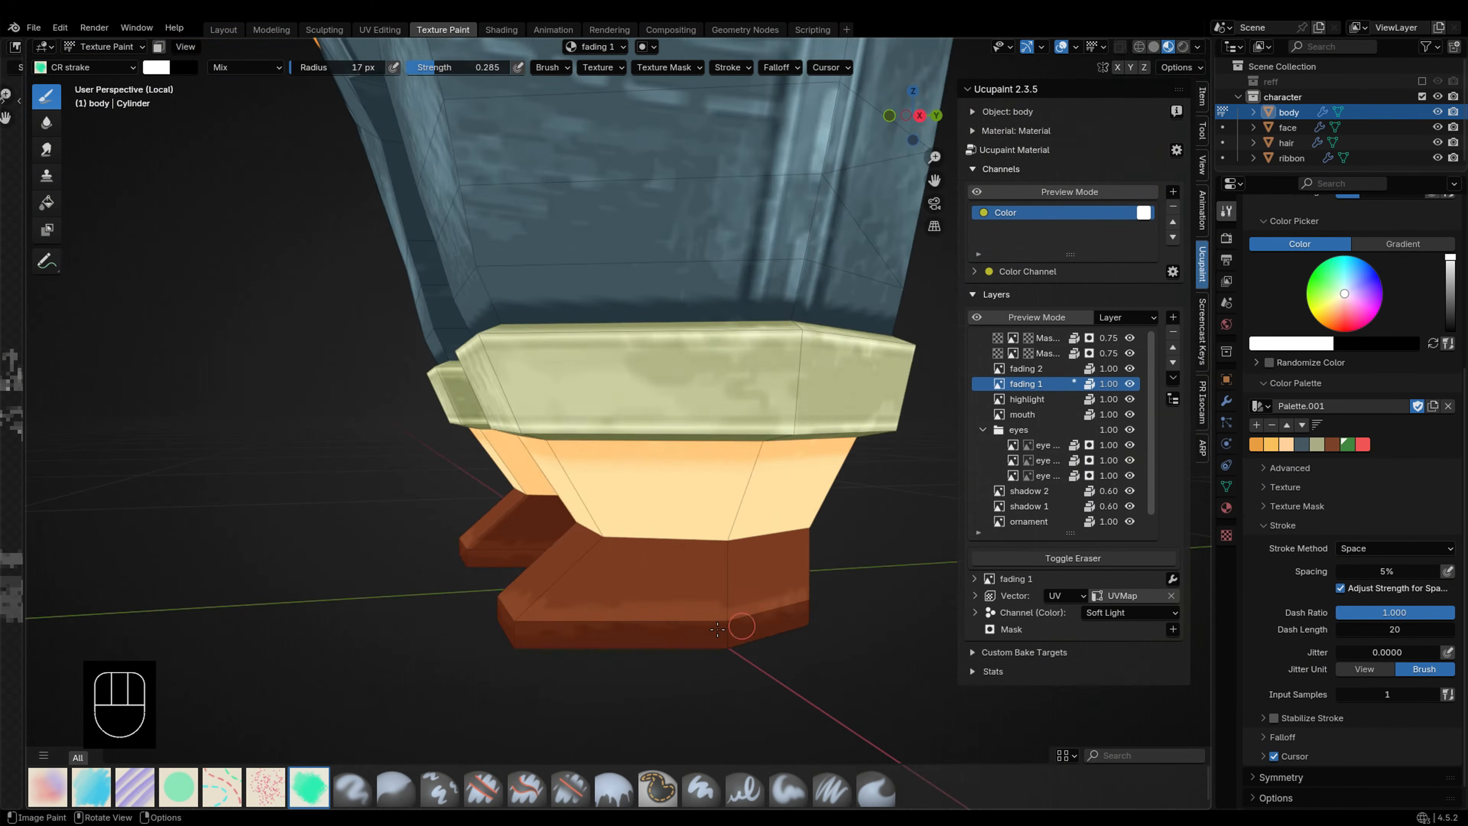
Step: Select the linked cuff, ankle and shoe faces and enable face selection masking so that only they can be painted
mouse_move(717, 629)
middle_down()
mouse_move(616, 661)
mouse_move(498, 656)
mouse_move(711, 648)
middle_up()
click(265, 787)
key(Tab)
key(l)
key(l)
key(l)
key(Tab)
click(159, 46)
Step: Paint wear on the masked cuffs, ankles and shoes on fading 1 and fading 2 with the CR stroke and CR particles brushes
click(310, 786)
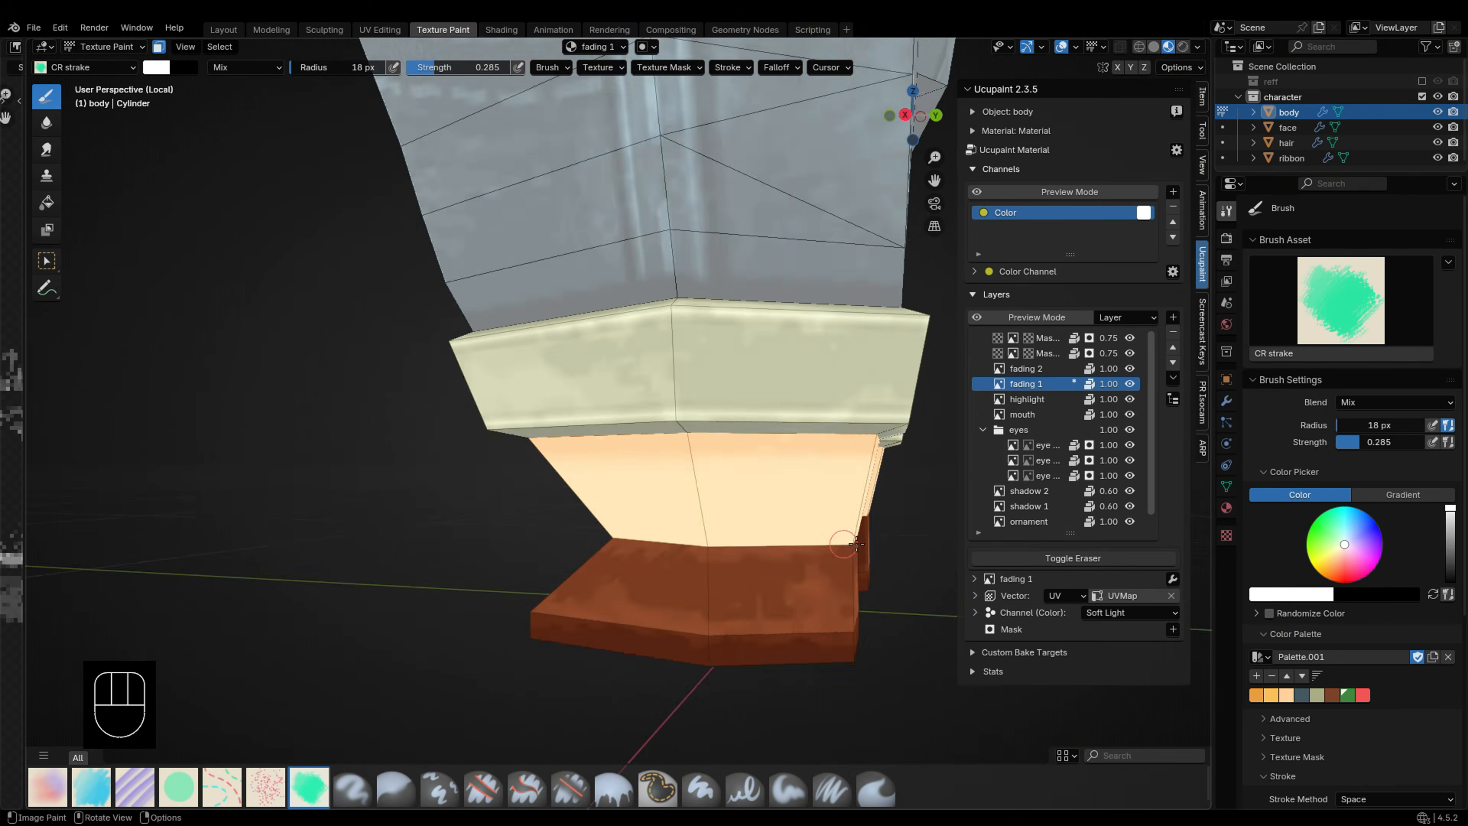
scroll(672, 574, down, 2)
mouse_move(857, 544)
middle_down()
mouse_move(524, 604)
mouse_move(347, 602)
mouse_move(447, 699)
mouse_move(646, 544)
mouse_move(646, 405)
mouse_move(595, 294)
mouse_move(610, 718)
middle_up()
scroll(520, 601, up, 2)
key(e)
key(e)
click(1026, 368)
key(f)
key(f)
click(1026, 384)
key(f)
click(567, 672)
click(265, 787)
click(1026, 369)
Step: Draw border and tread lines on the shoe soles on the highlight layer with the 20 px Paint Hard brush, undoing a misplaced line
click(1027, 399)
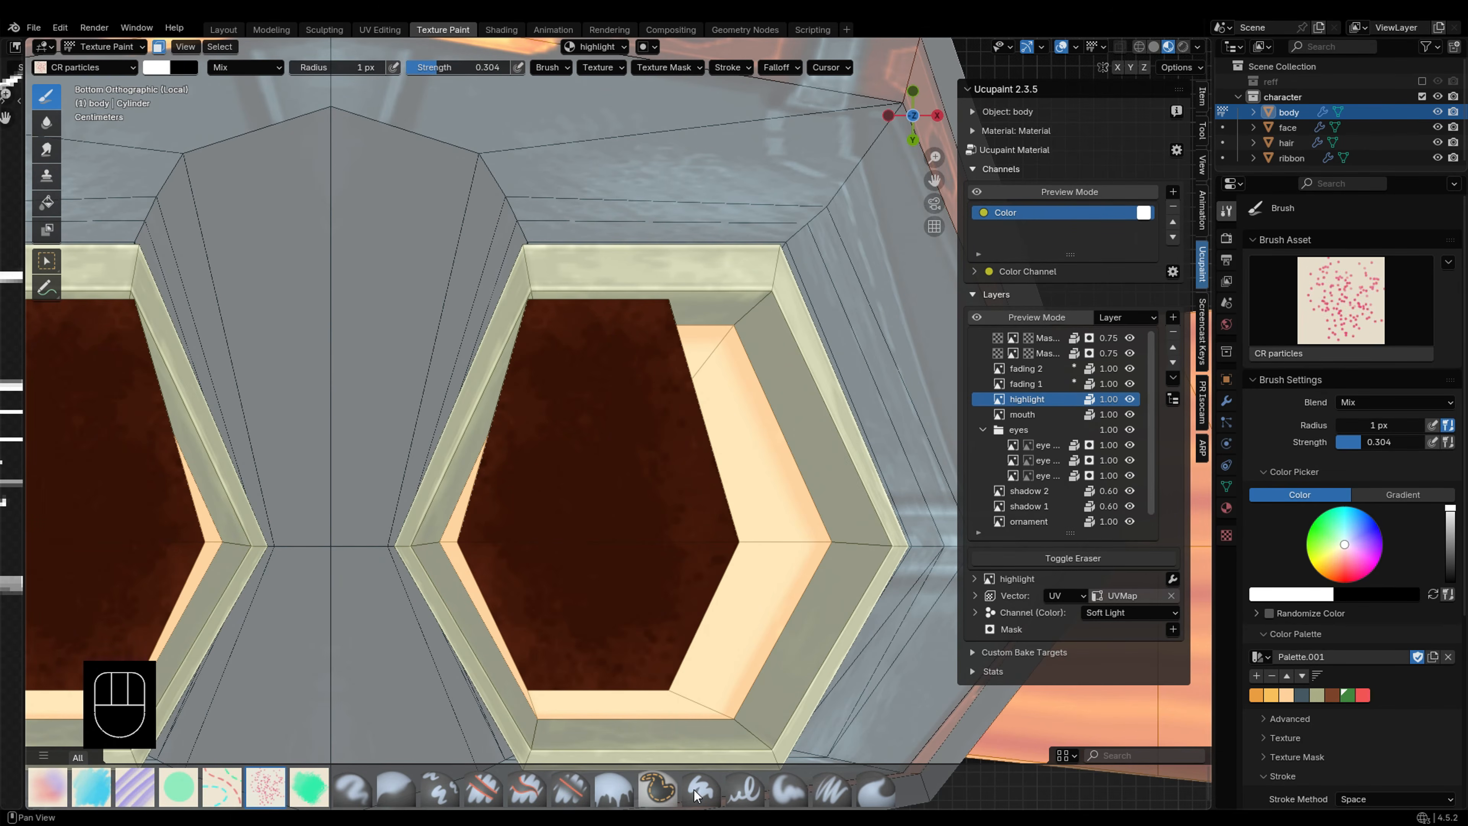
click(700, 787)
drag(656, 287, 739, 567)
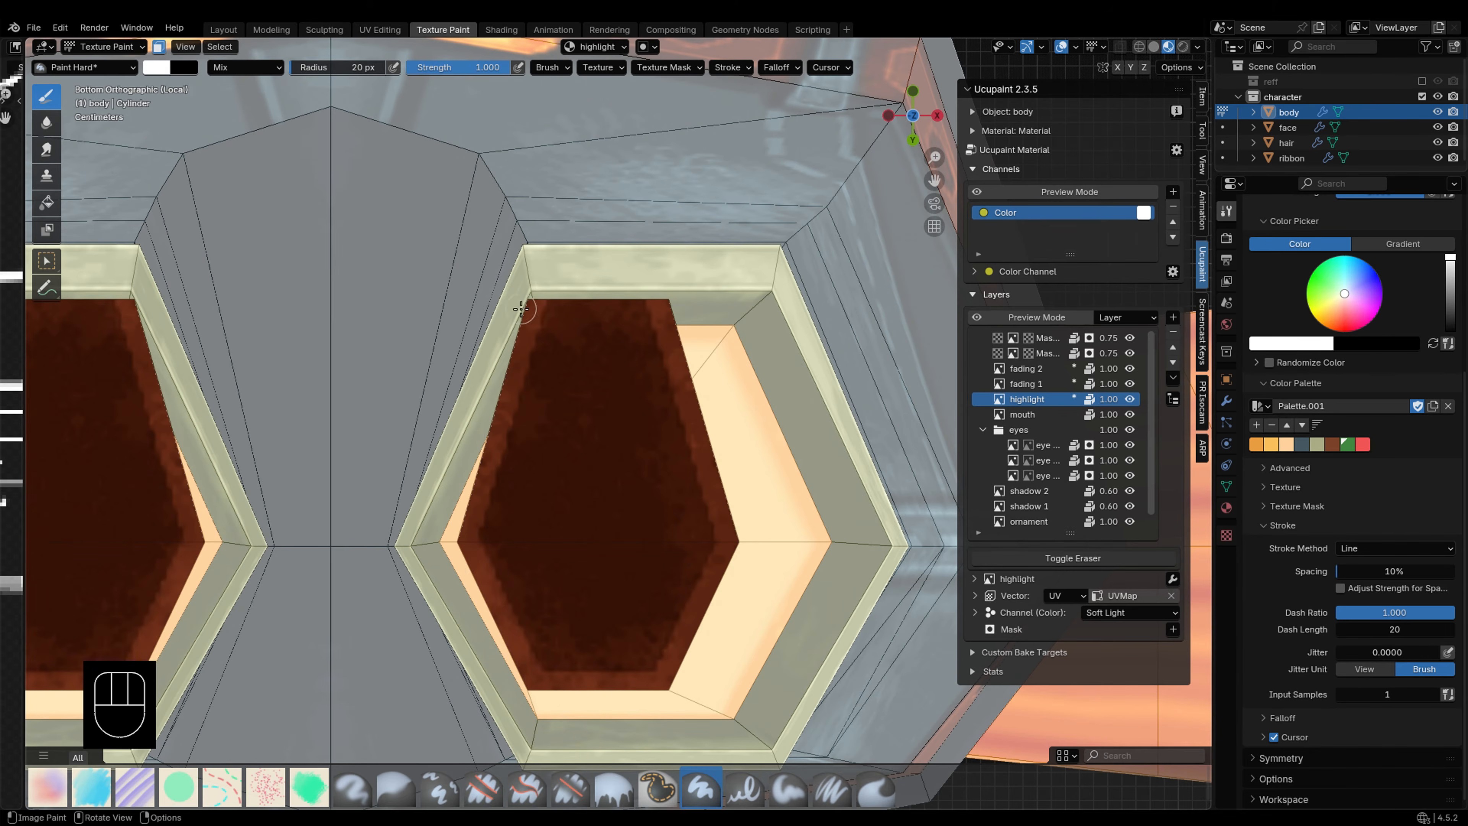
key(ctrl+z)
scroll(656, 403, down, 3)
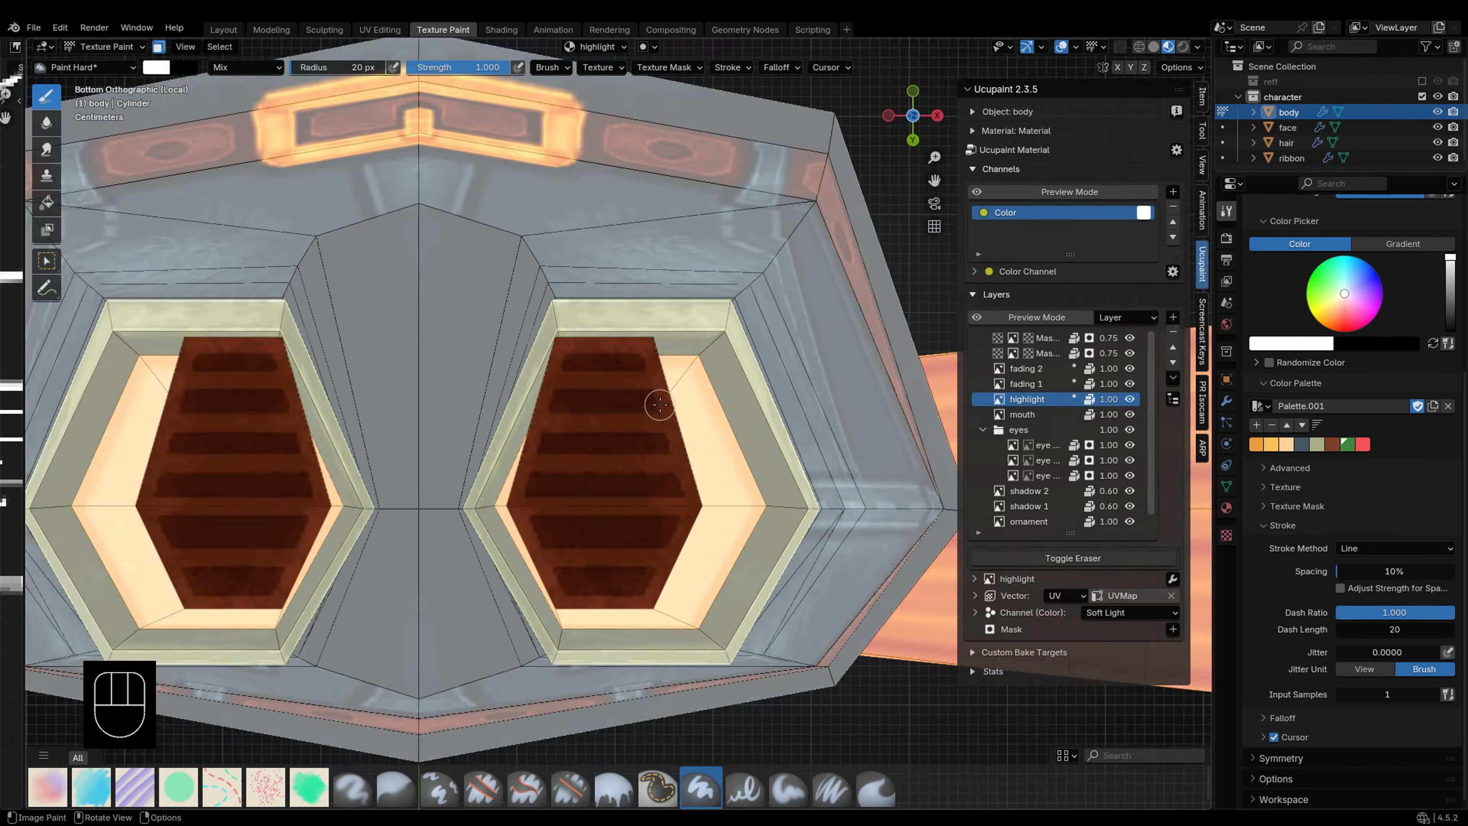
Step: Undo the latest run of strokes, redo one of them, and undo two more while checking the shoes from another angle
key(f)
mouse_move(655, 403)
middle_down()
mouse_move(650, 585)
mouse_move(823, 554)
mouse_move(760, 696)
middle_up()
key(ctrl+z)
key(ctrl+z)
key(ctrl+z)
key(ctrl+z)
key(ctrl+z)
key(ctrl+z)
key(ctrl+z)
key(ctrl+z)
key(ctrl+z)
key(ctrl+z)
key(ctrl+z)
key(ctrl+shift+z)
key(grave)
click(684, 365)
mouse_move(684, 365)
middle_down()
mouse_move(757, 558)
mouse_move(694, 571)
mouse_move(711, 384)
mouse_move(641, 526)
middle_up()
key(ctrl+z)
key(ctrl+z)
Step: Paint fading 1 over the shoes and ankles with the CR particles and CR stroke brushes
click(179, 786)
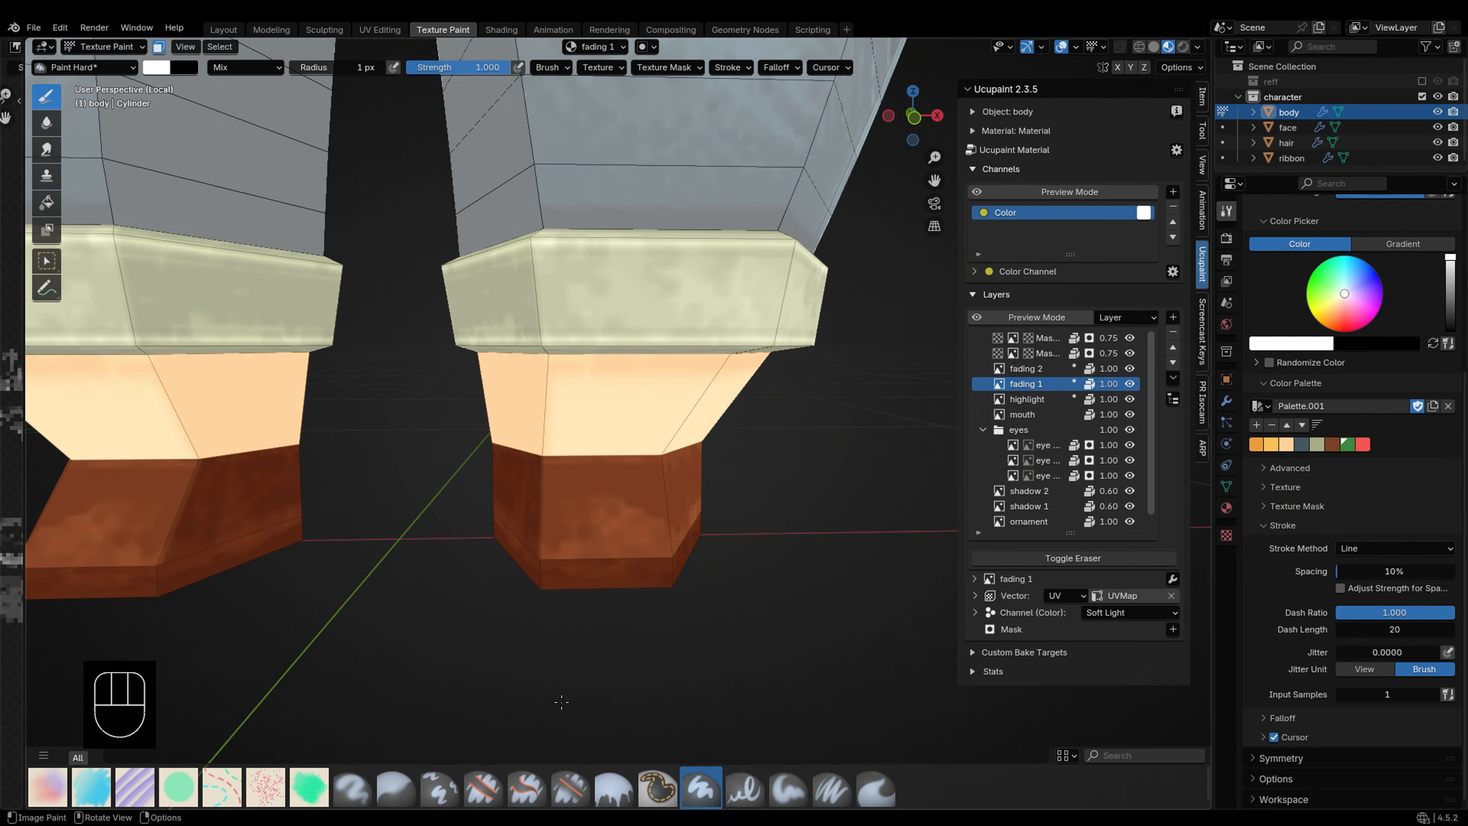
click(265, 787)
mouse_move(760, 558)
middle_down()
mouse_move(636, 557)
mouse_move(760, 581)
mouse_move(885, 572)
middle_up()
click(308, 787)
mouse_move(711, 521)
middle_down()
mouse_move(746, 526)
mouse_move(623, 498)
mouse_move(839, 515)
middle_up()
key(e)
click(601, 525)
key(e)
Step: Check the body from the front and side, and exit local view to show the whole character
key(KP_1)
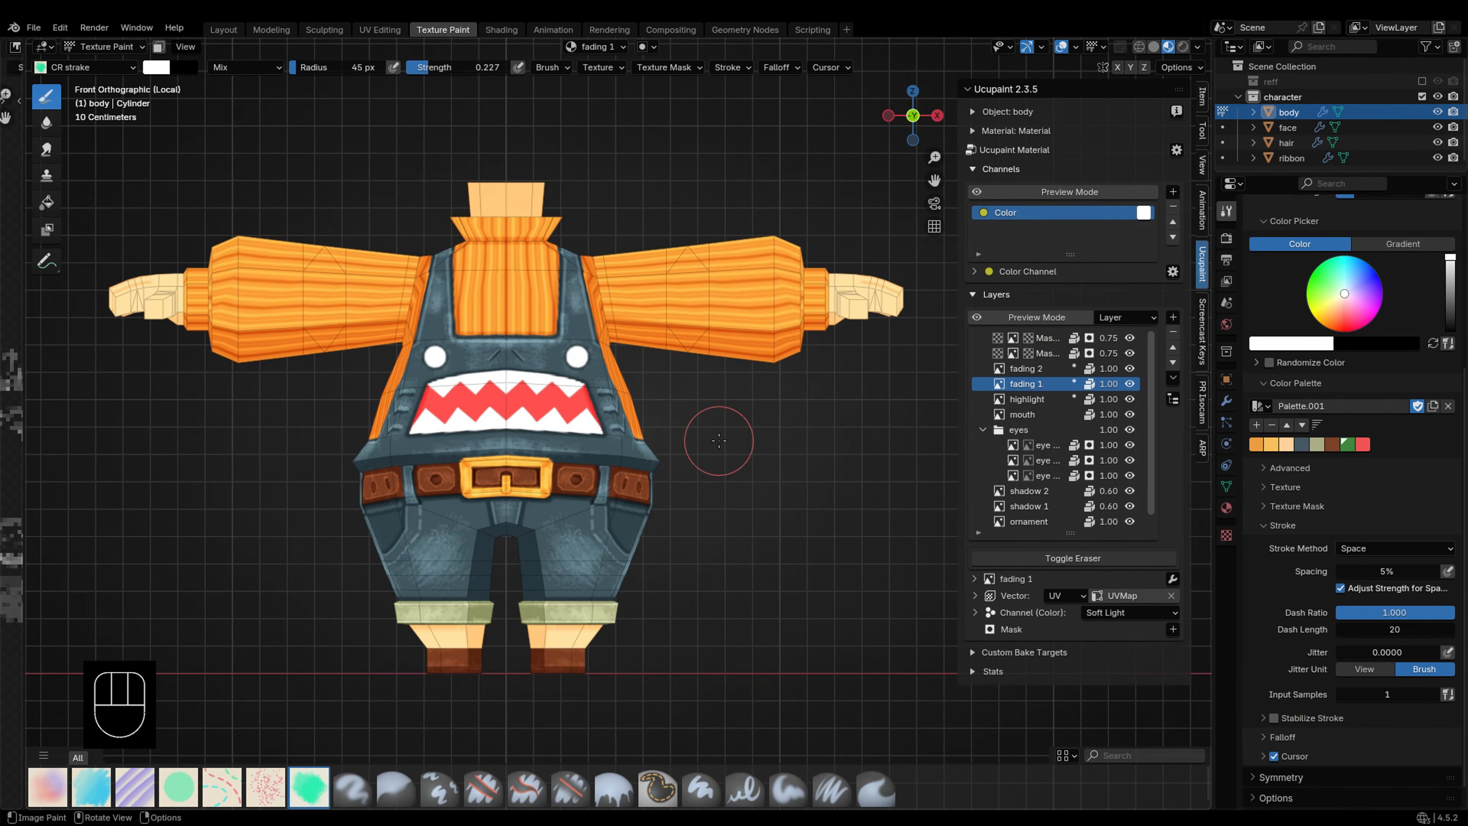
key(KP_3)
key(KP_1)
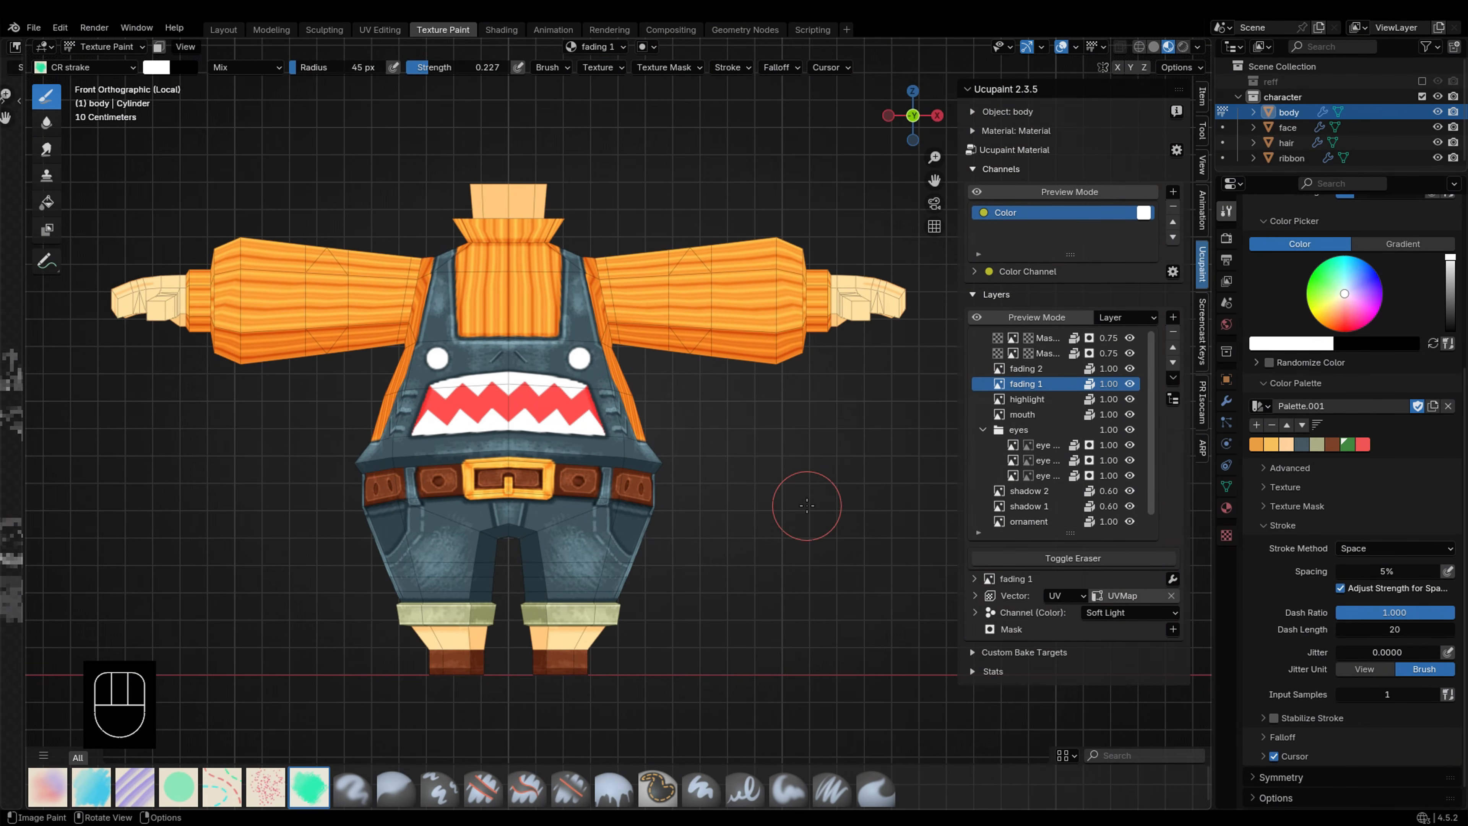
key(KP_Divide)
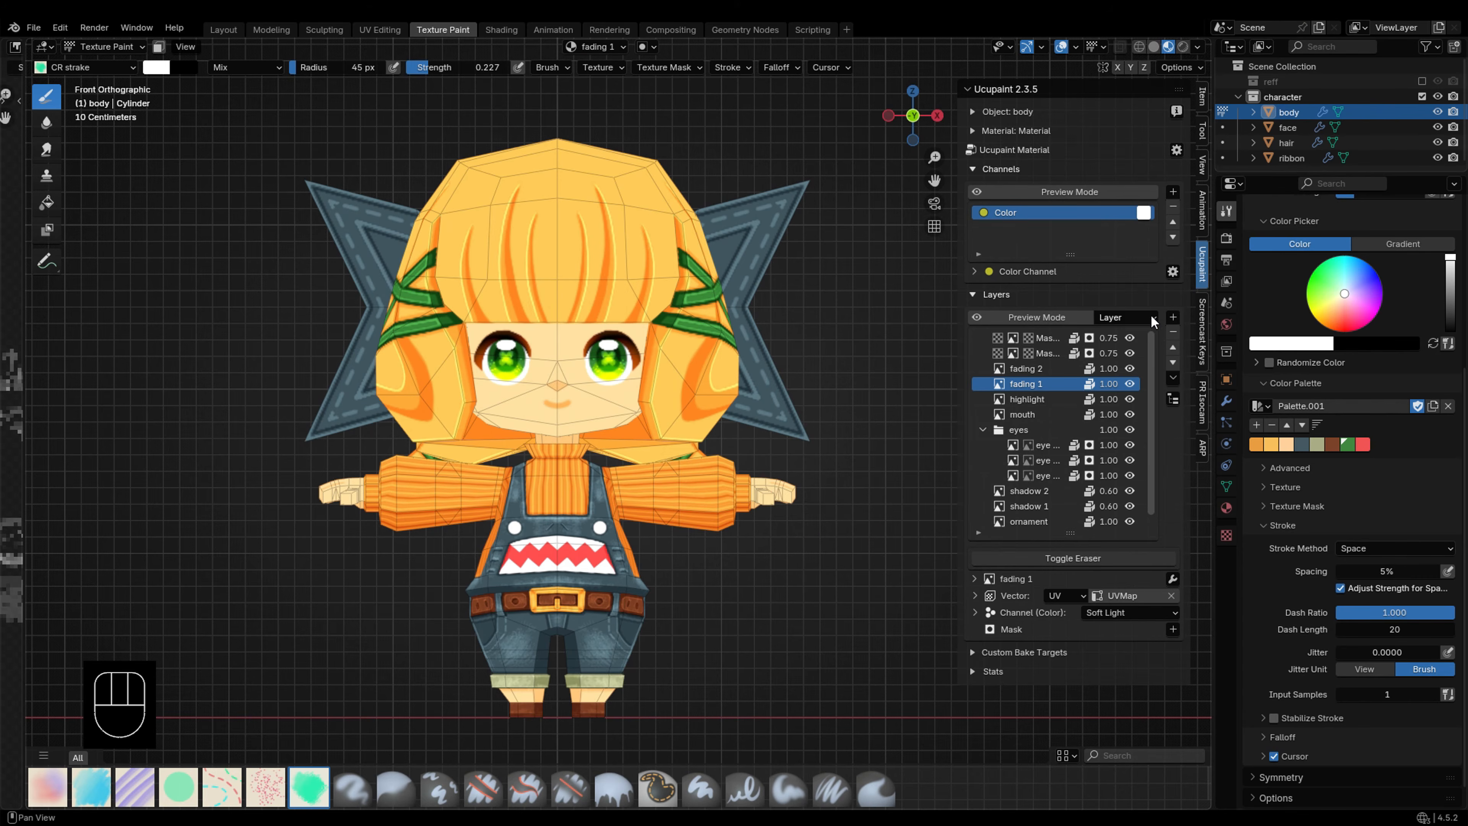
Step: Add a generated Ambient Occlusion layer with Multiply blending and an AO distance of 1.00, and move it to the top of the stack
click(1173, 318)
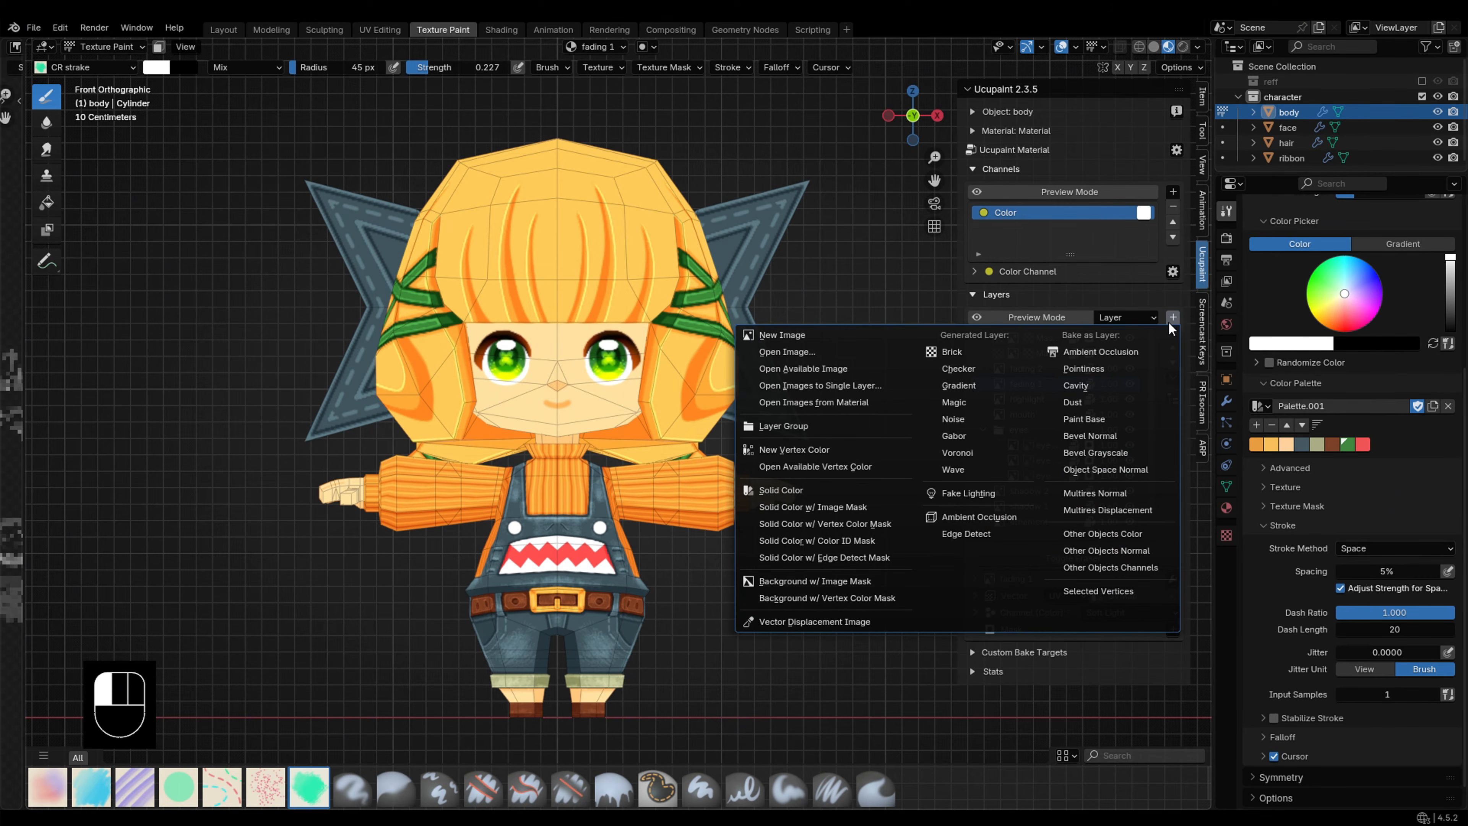
click(995, 517)
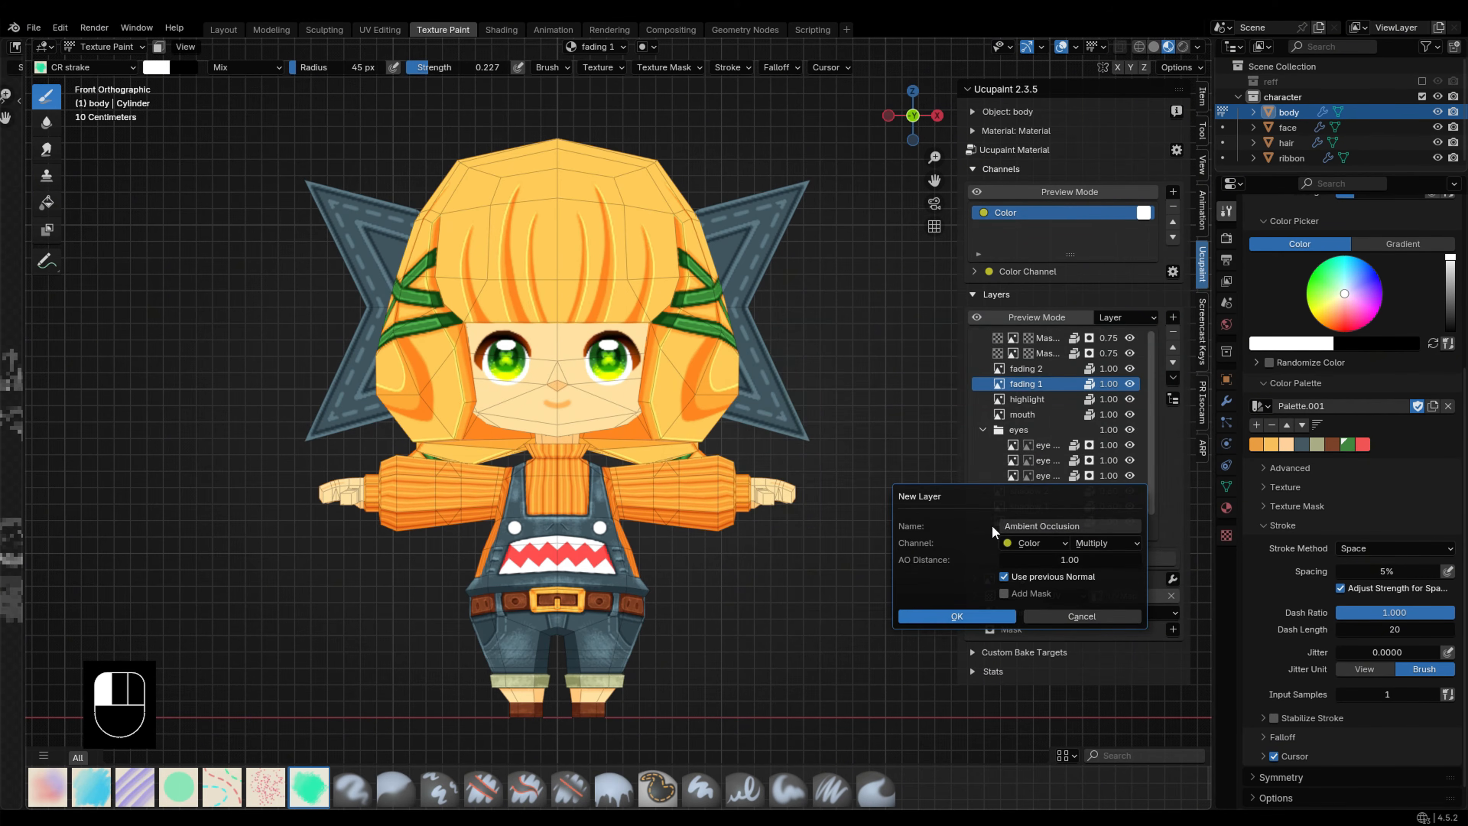
click(977, 618)
click(1173, 349)
click(1173, 348)
click(1172, 349)
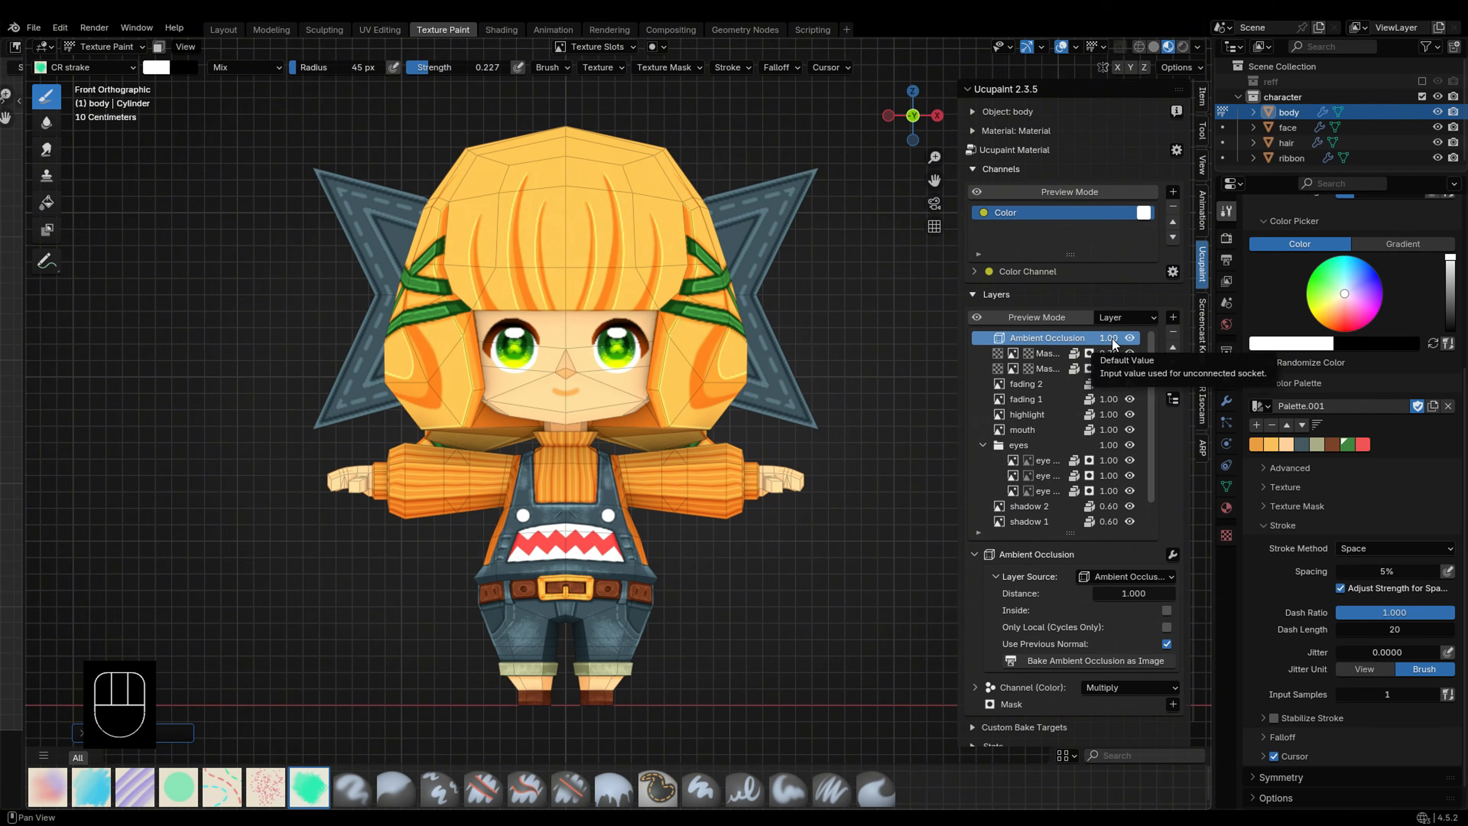
Step: Set the Ambient Occlusion layer's opacity to 0.5
click(1109, 338)
text(0.5)
key(Return)
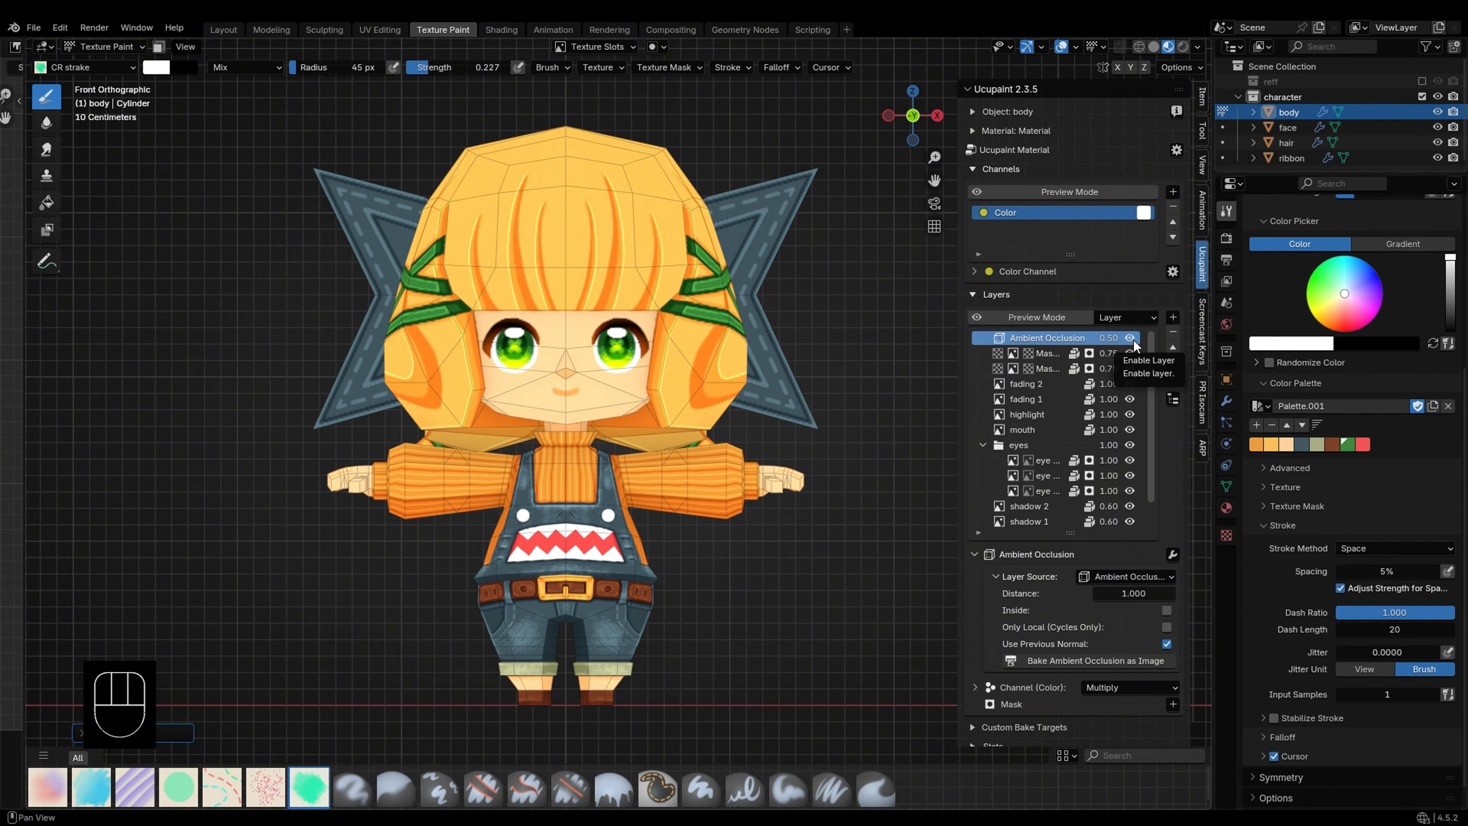
Step: Bake a Paint Base layer named Material Paint Base at 1024 resolution with a 5 px margin
click(1173, 318)
click(1125, 419)
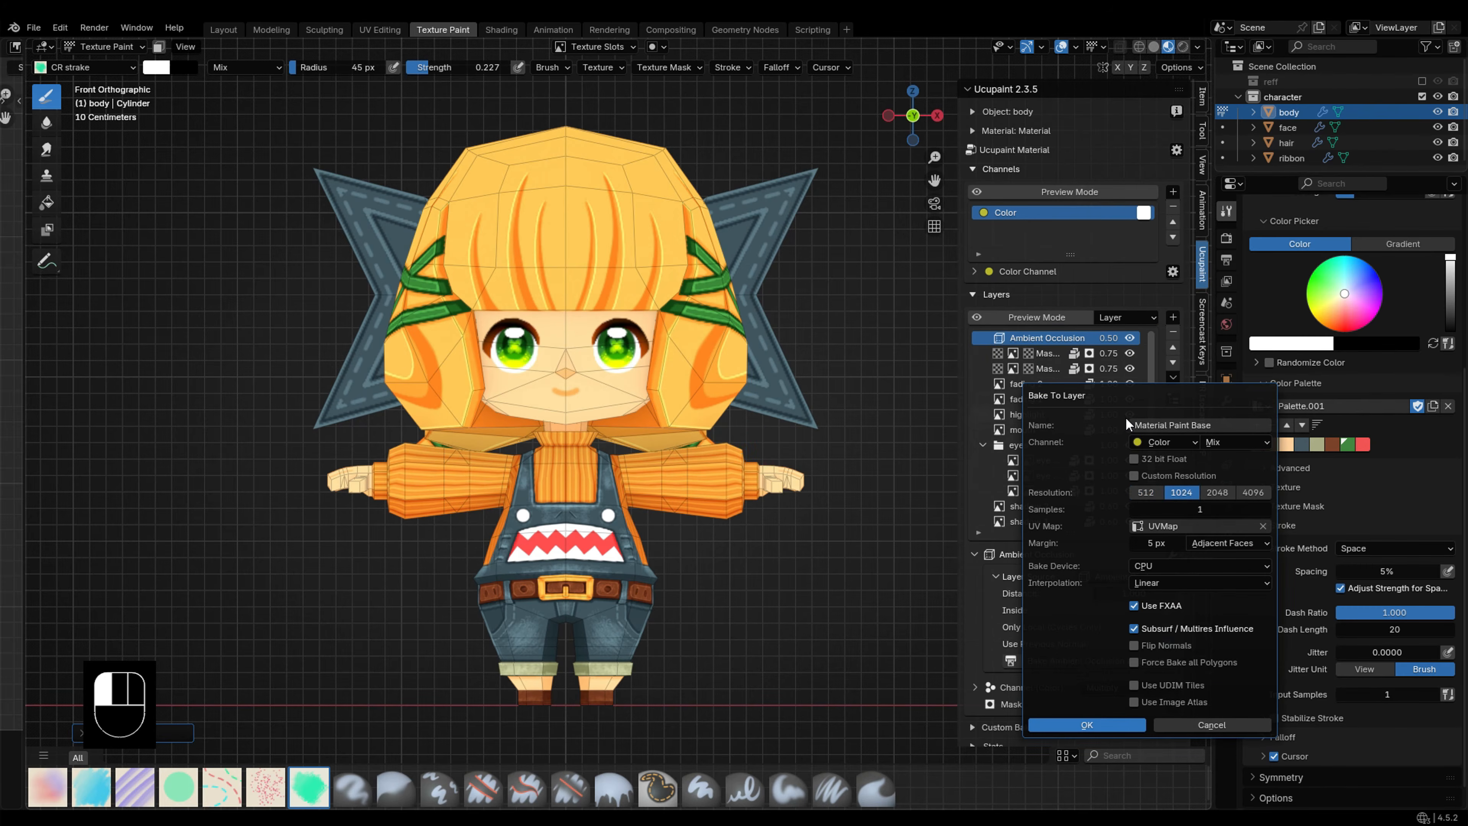
click(1091, 725)
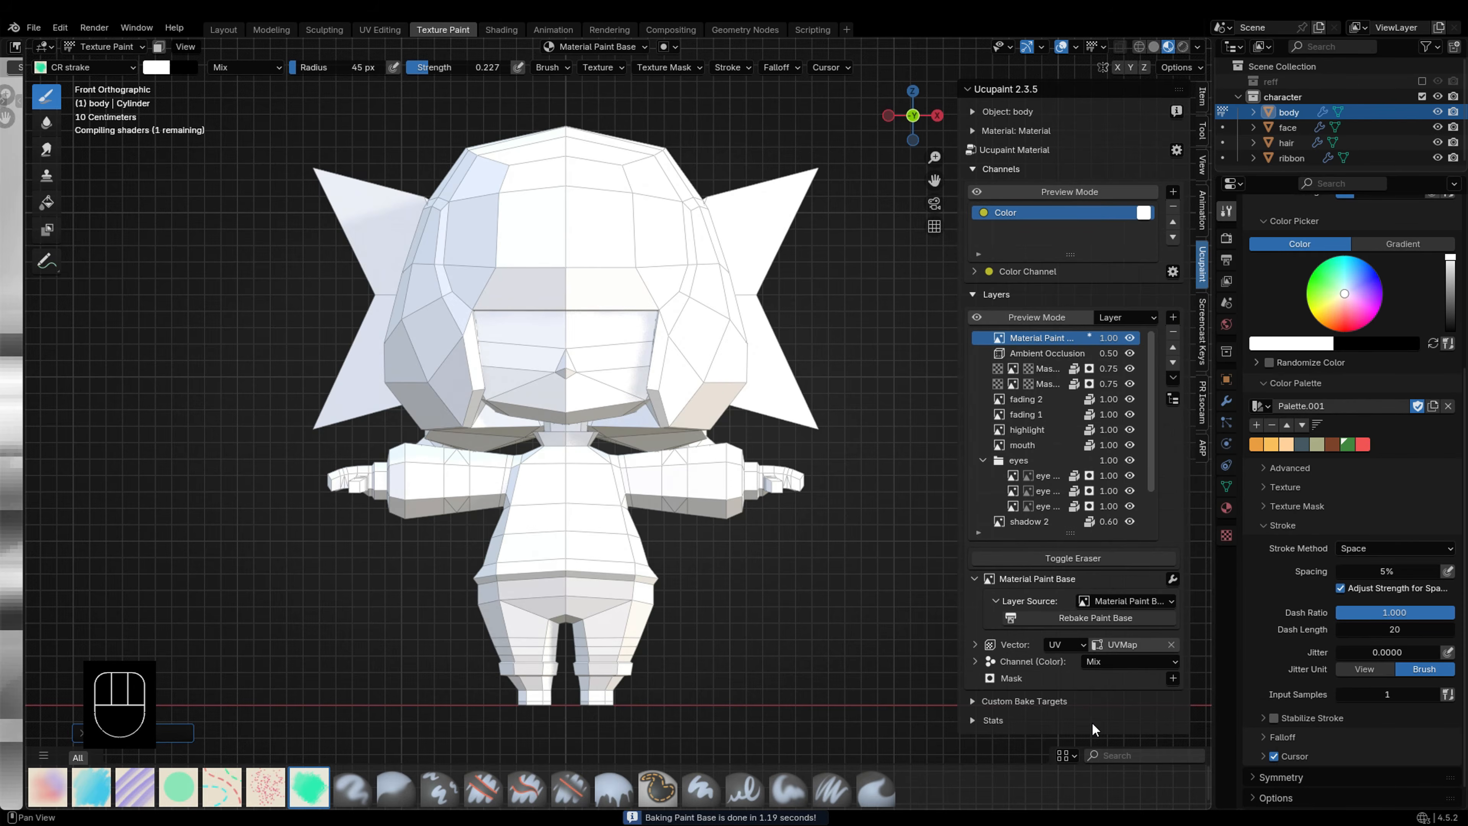
Step: Set the baked paint base layer to Soft Light blending with an opacity of 0.50
click(1111, 658)
click(1128, 576)
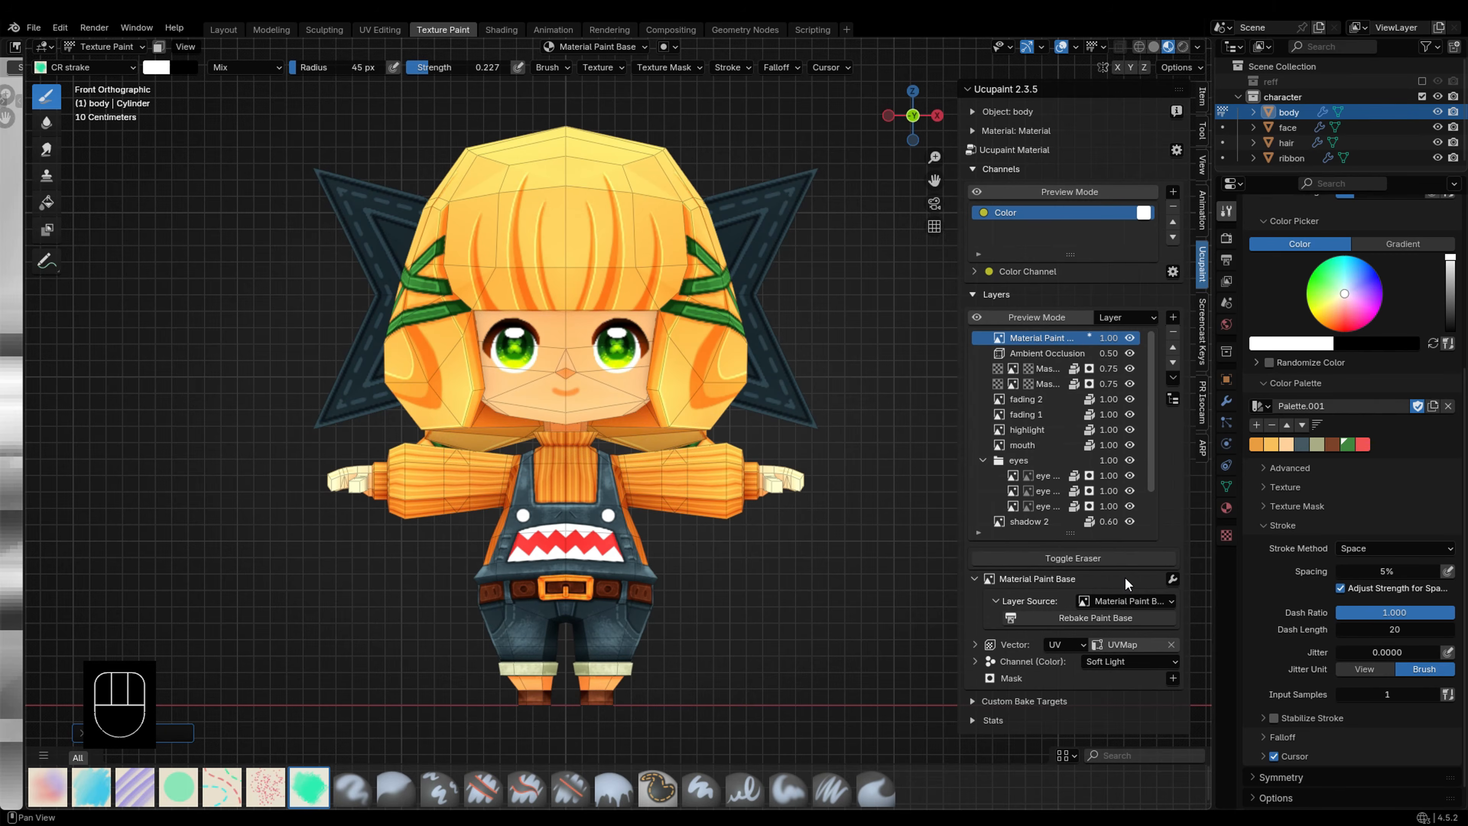
drag(1113, 338, 1095, 338)
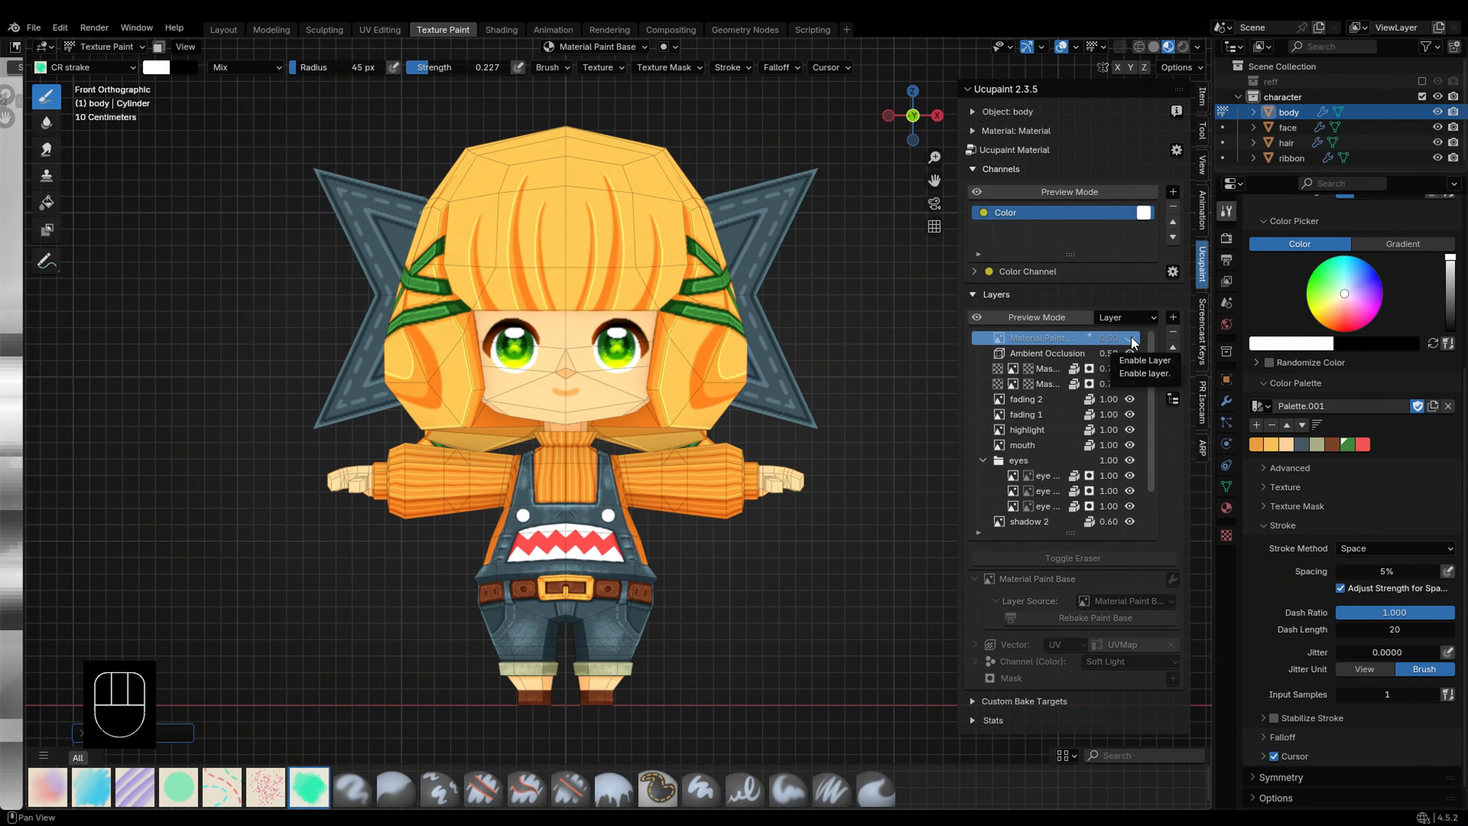
mouse_move(832, 572)
middle_down()
mouse_move(901, 564)
mouse_move(821, 558)
middle_up()
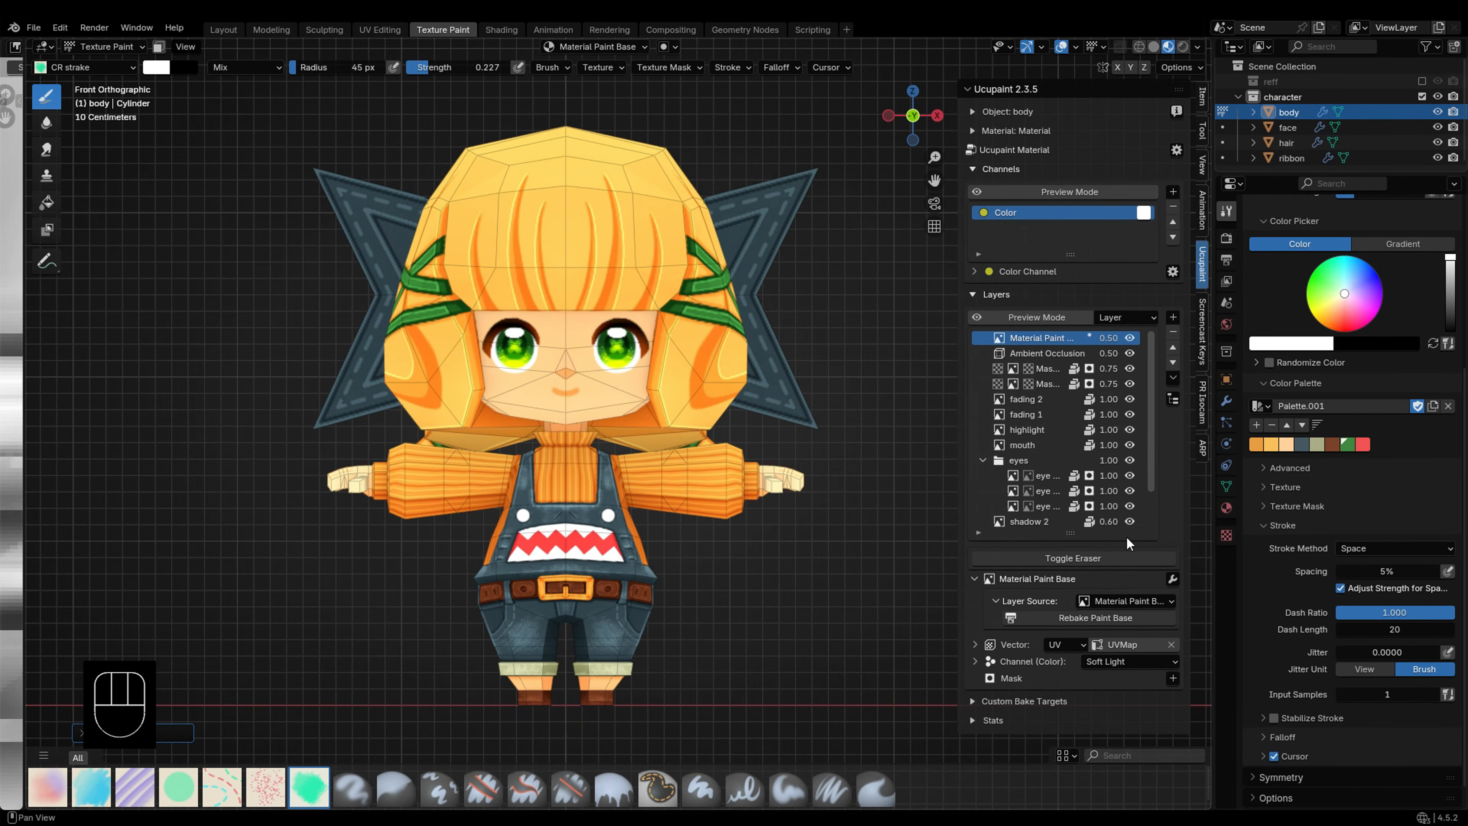
Step: Add a generated Magic layer to the Color channel with Soft Light blending
click(1177, 318)
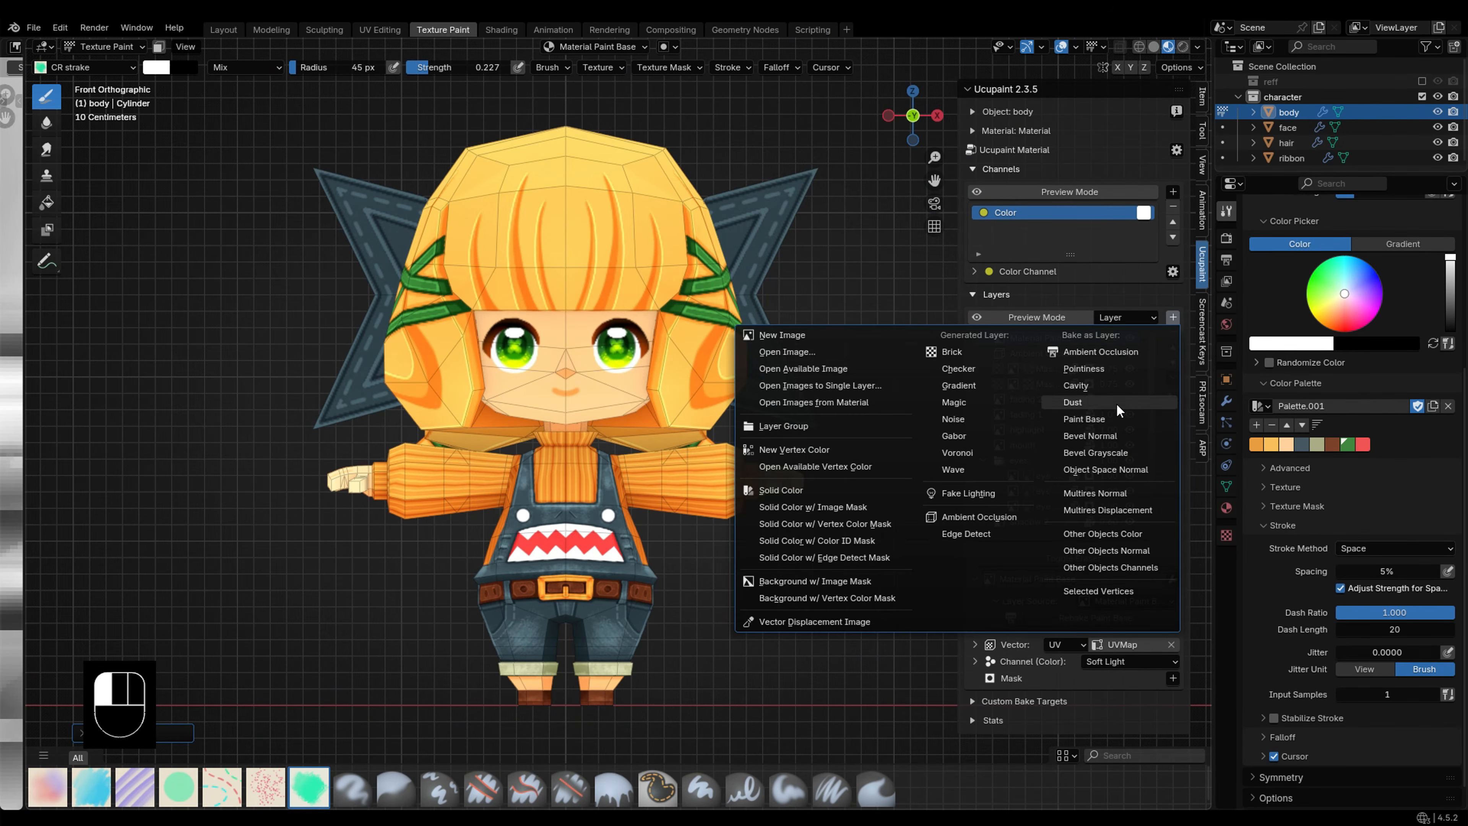
click(982, 402)
click(1087, 426)
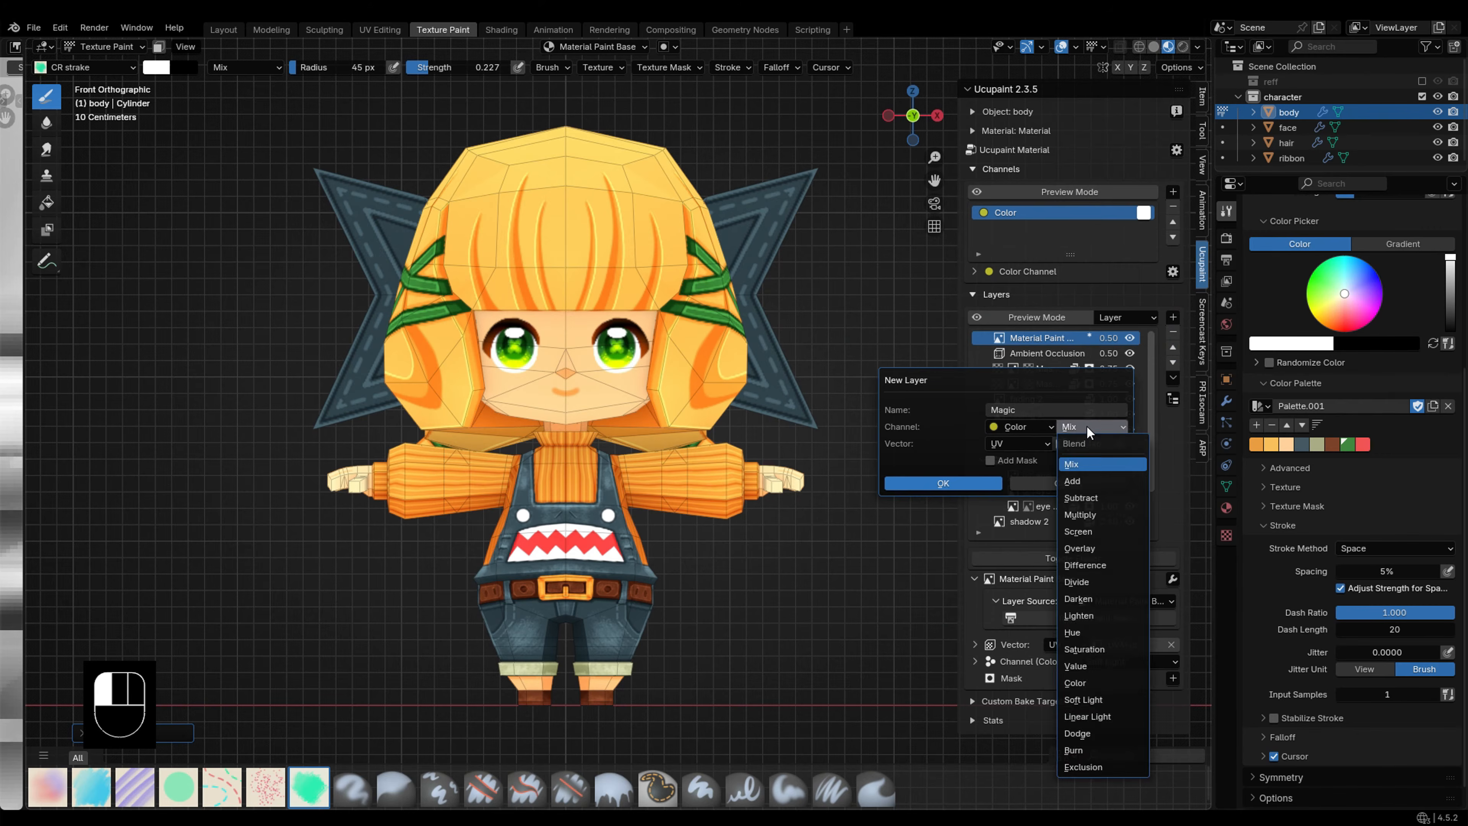
click(995, 484)
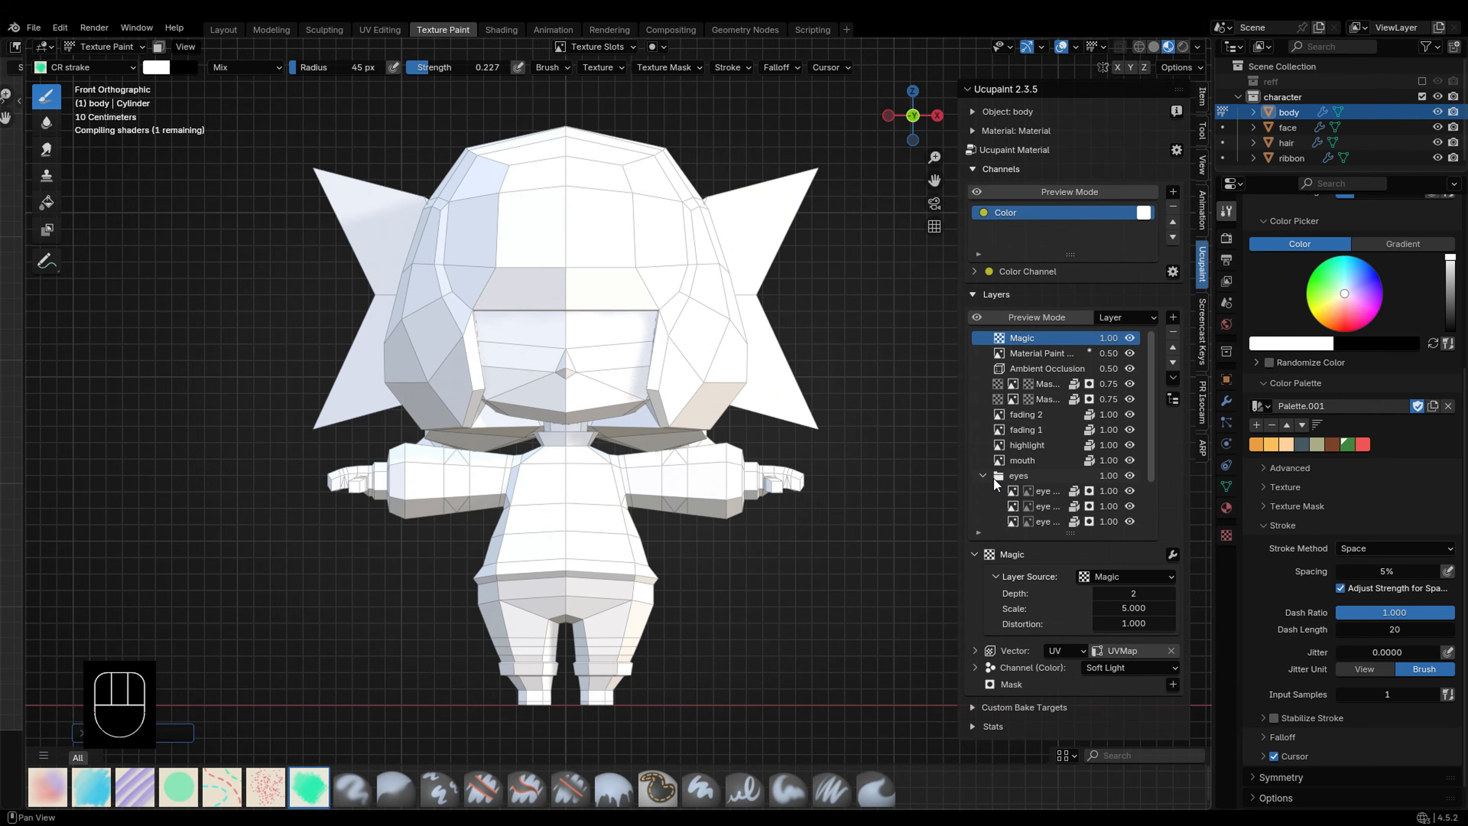
Step: Set the Magic layer's scale to 408 and its opacity to 0.50
drag(1124, 608, 1278, 608)
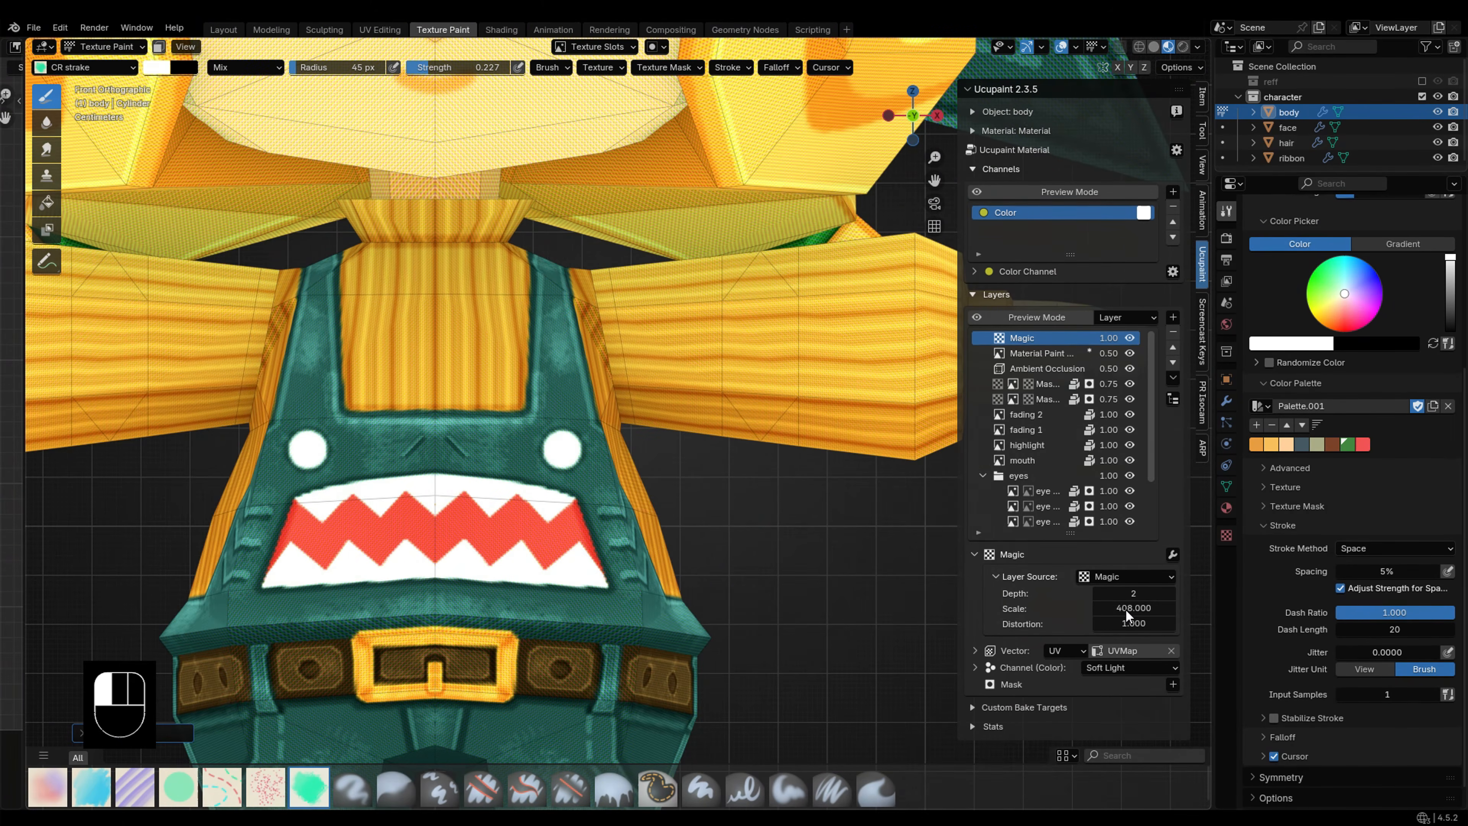
middle_drag(636, 520, 671, 532)
drag(1109, 337, 1117, 343)
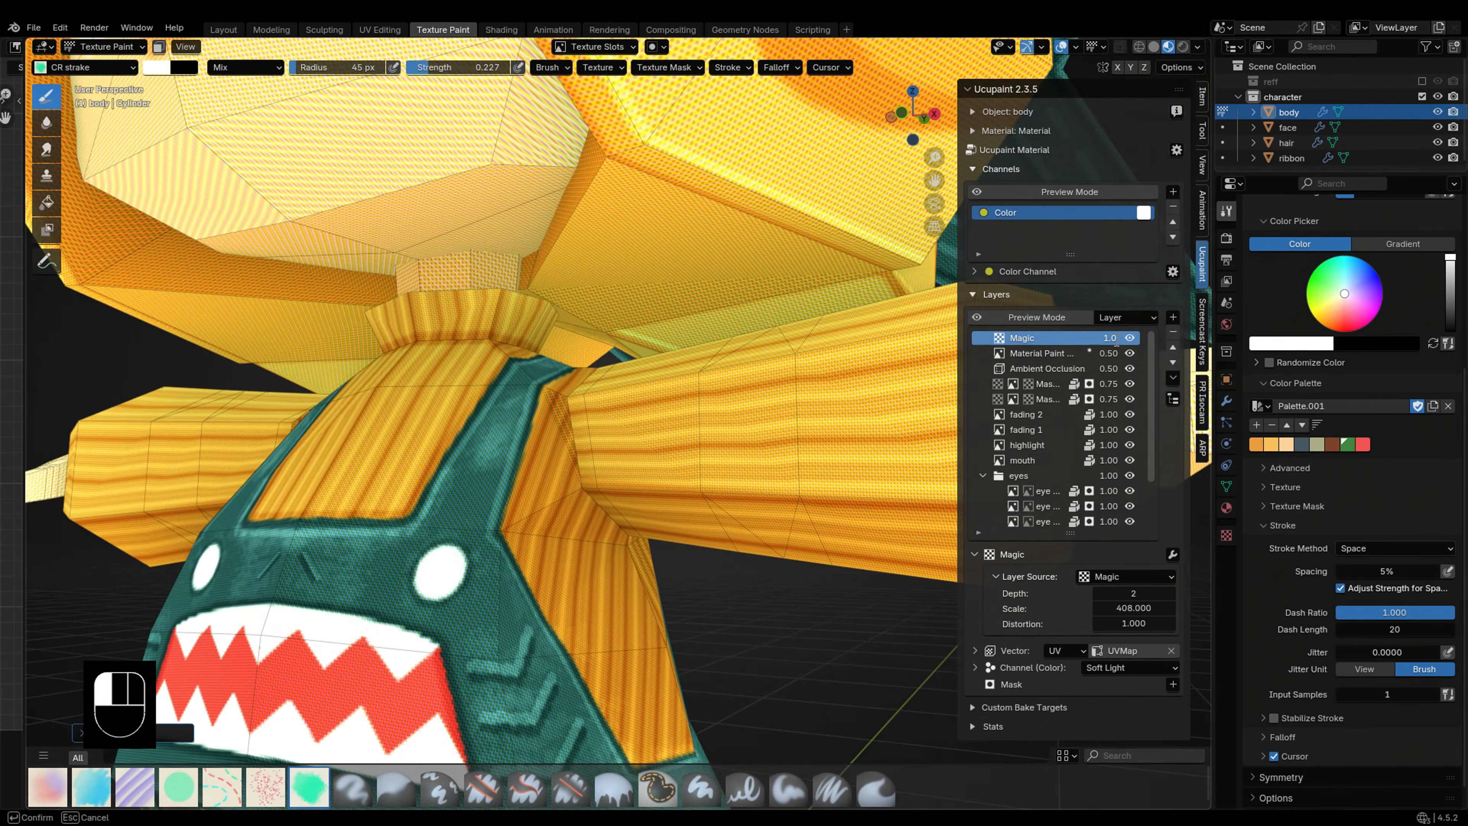
key(Return)
mouse_move(803, 460)
middle_down()
mouse_move(890, 459)
mouse_move(803, 459)
middle_up()
scroll(735, 451, up, 4)
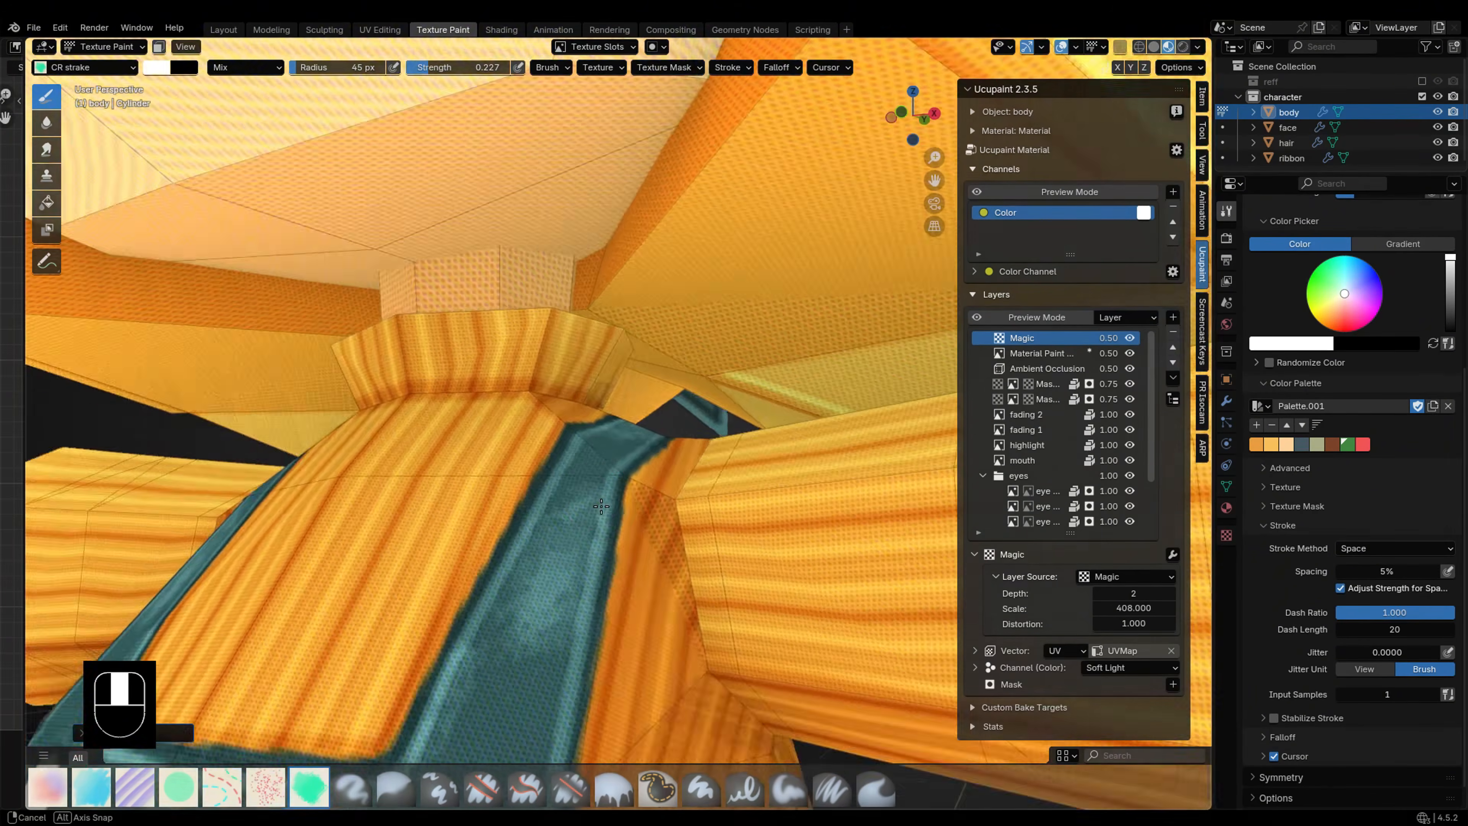
scroll(798, 562, down, 1)
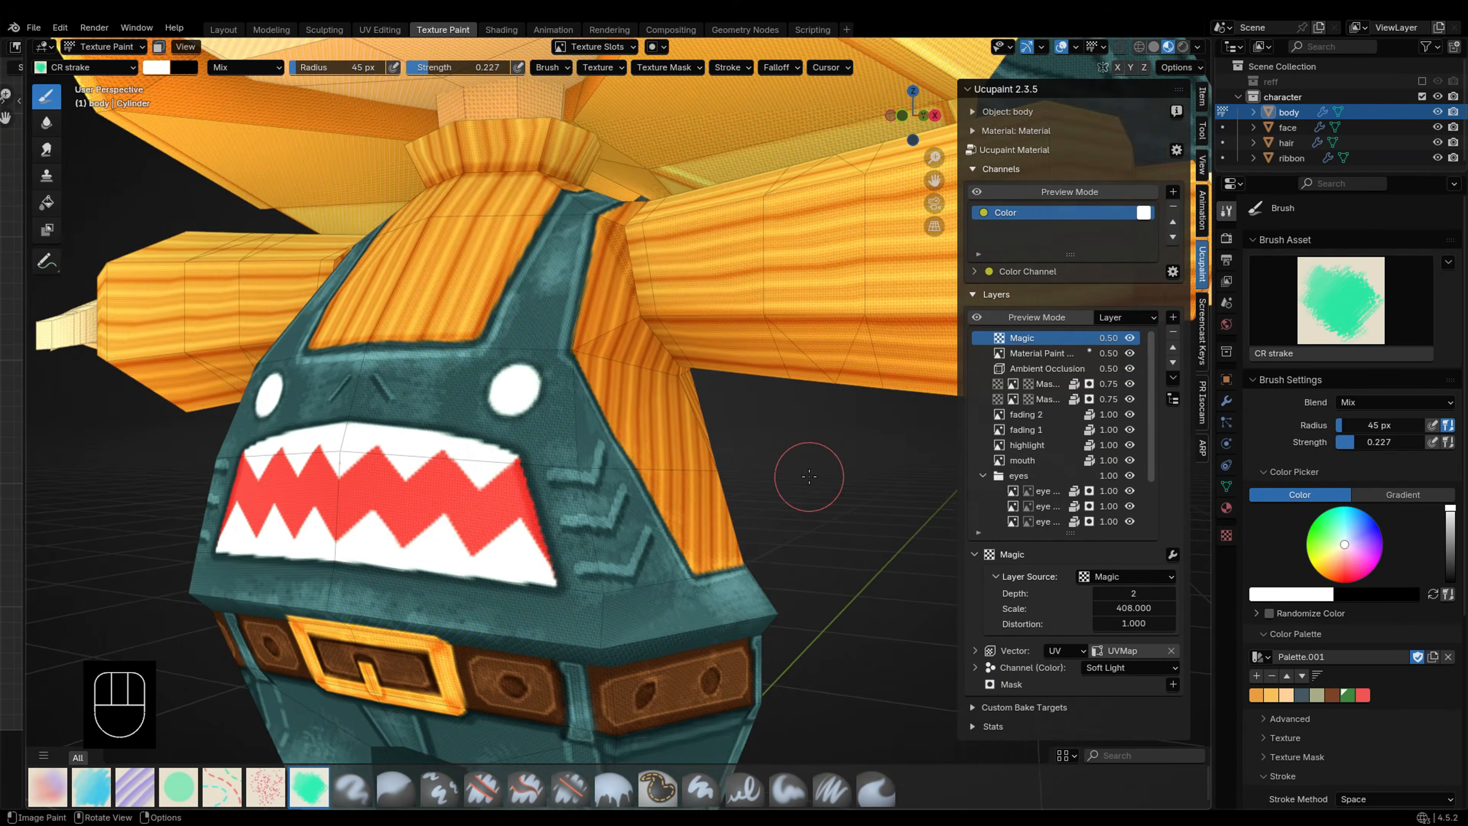
Step: Add a new image mask to the Magic layer
alt+middle_drag(803, 479, 649, 448)
scroll(665, 422, down, 4)
click(1172, 684)
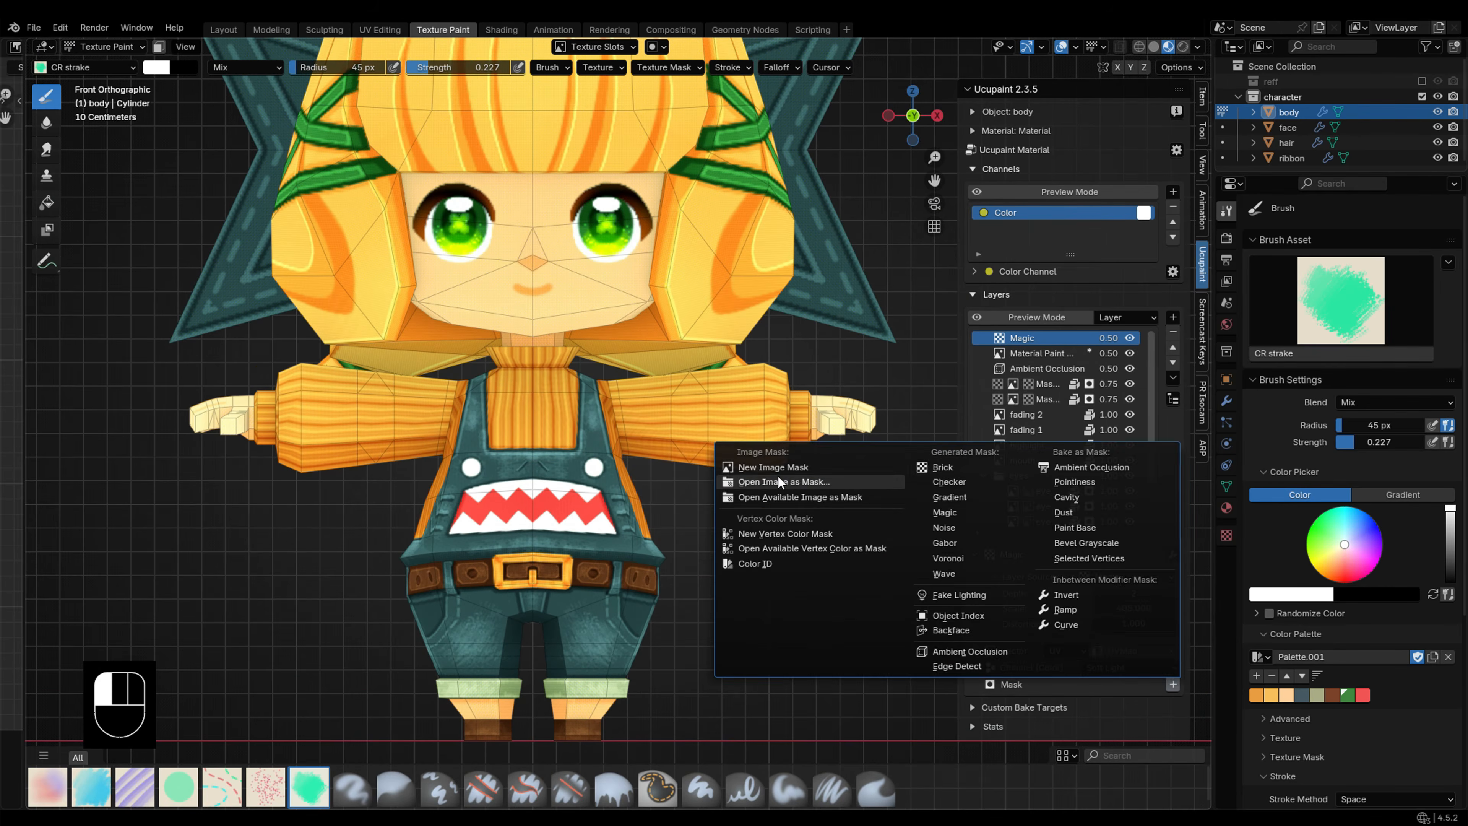
click(735, 464)
click(715, 638)
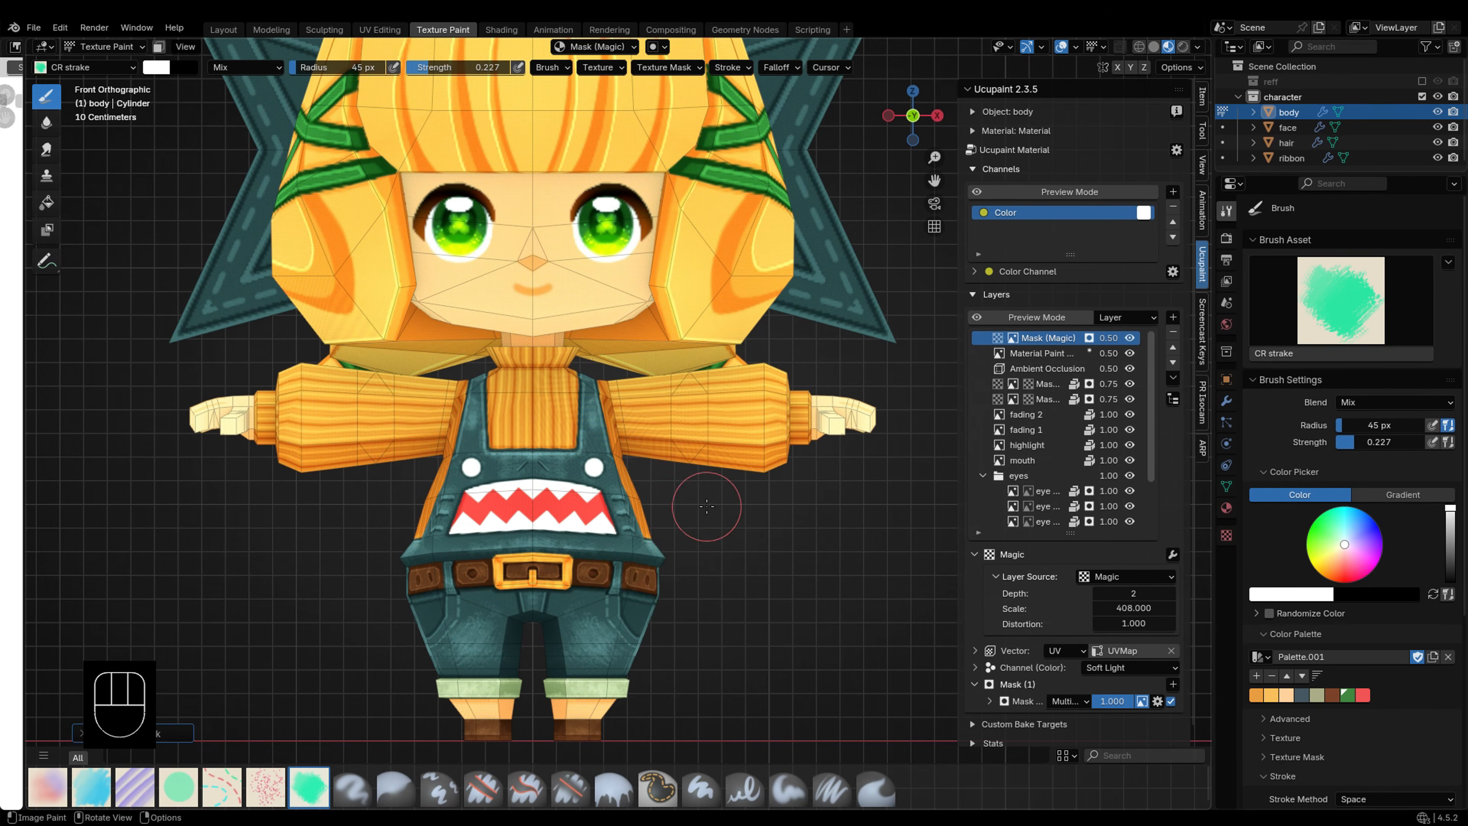
Step: Select the linked faces of the body's bare skin parts, including the hands, and return to texture painting
key(Tab)
scroll(636, 541, up, 4)
shift+middle_drag(582, 730, 459, 429)
key(l)
key(l)
key(l)
key(l)
middle_drag(562, 422, 269, 164)
key(l)
key(l)
key(l)
key(l)
key(l)
scroll(356, 226, down, 2)
shift+middle_drag(357, 226, 548, 362)
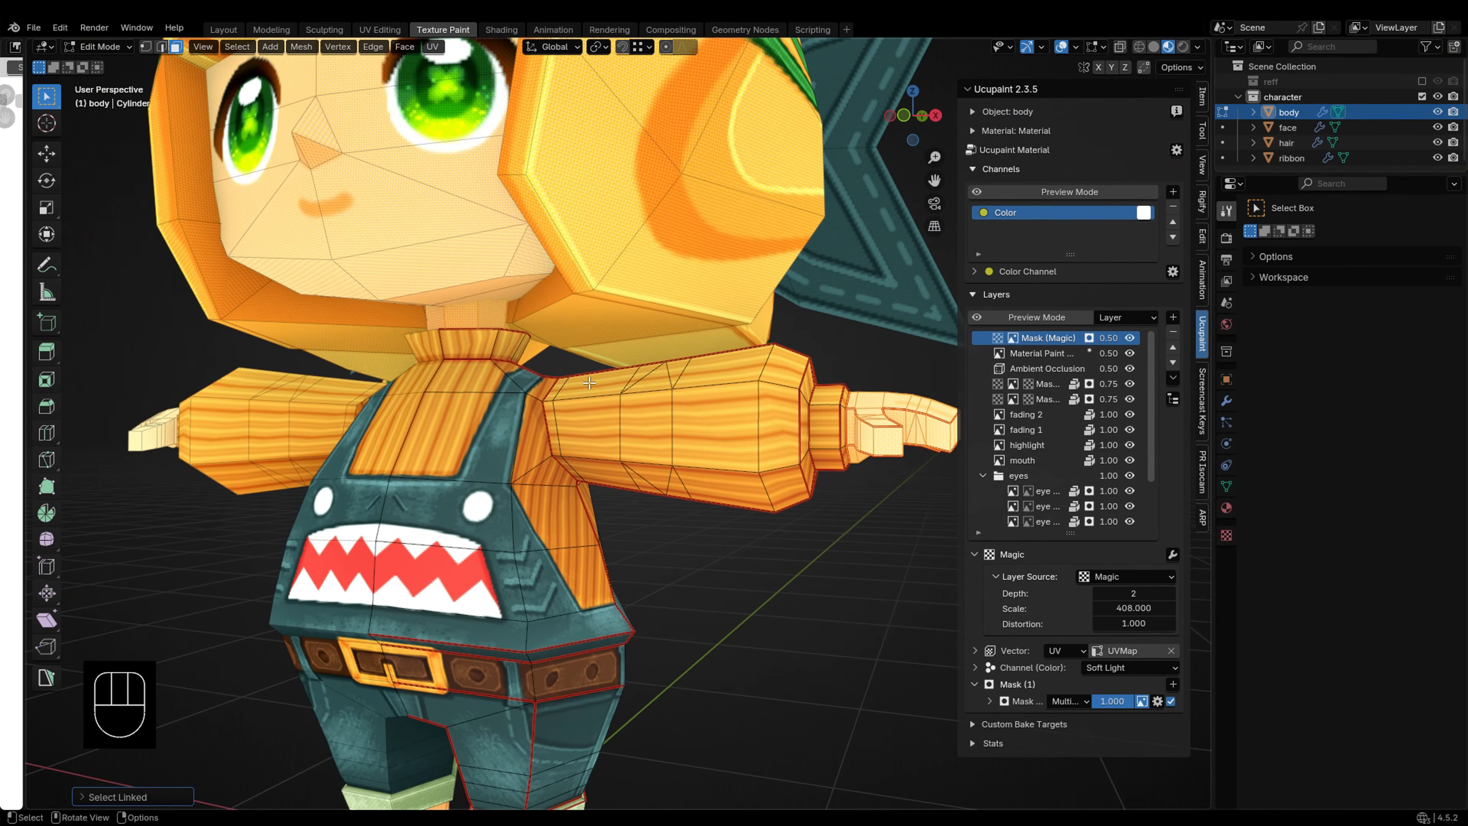
key(Tab)
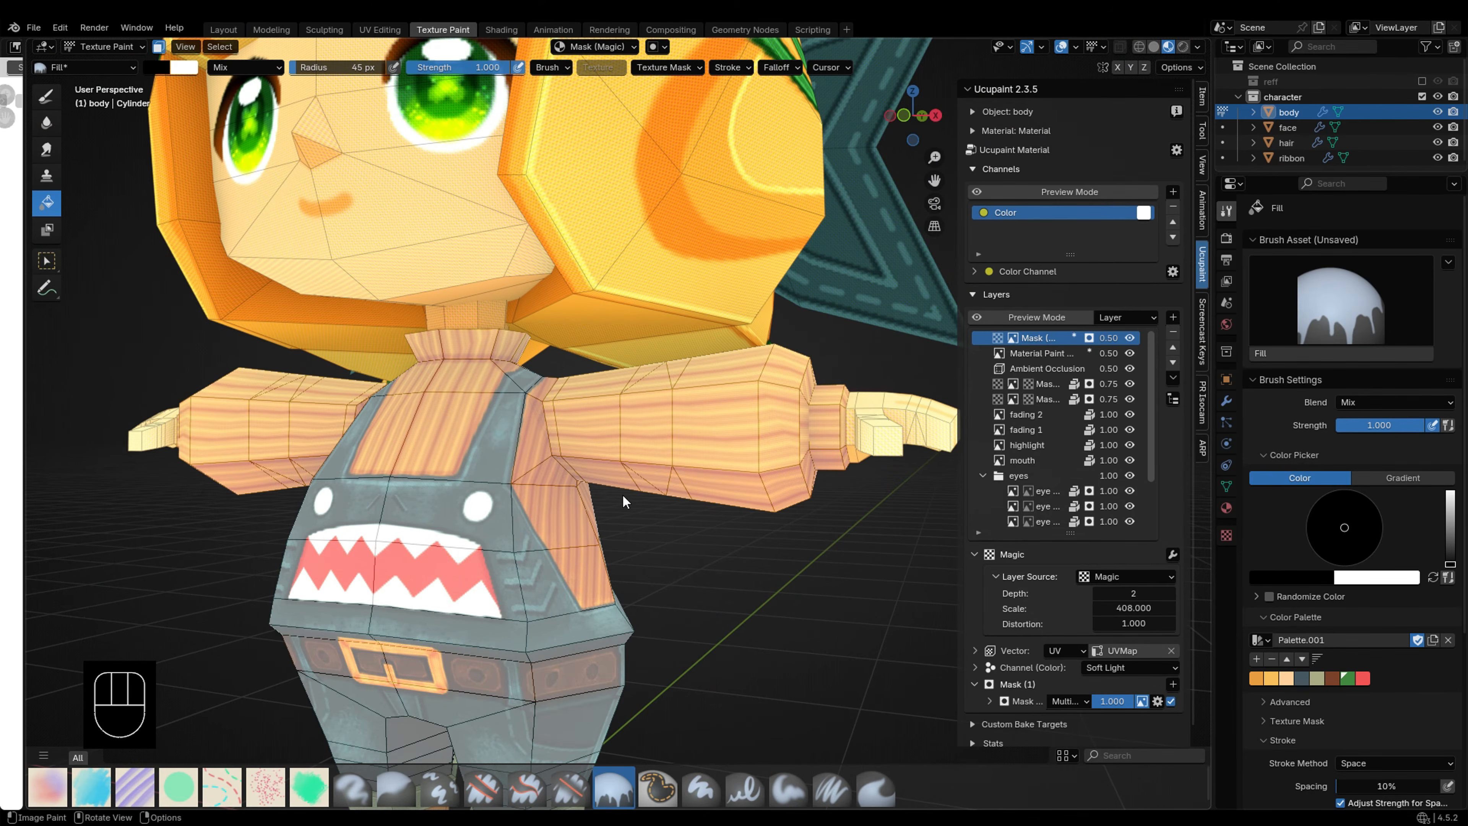
Step: Fill the Magic mask with black over the selected skin faces and turn off face selection masking
shift+middle_drag(830, 474, 578, 486)
scroll(578, 486, up, 6)
mouse_move(578, 486)
middle_down()
mouse_move(613, 515)
mouse_move(567, 449)
middle_up()
click(602, 497)
key(1)
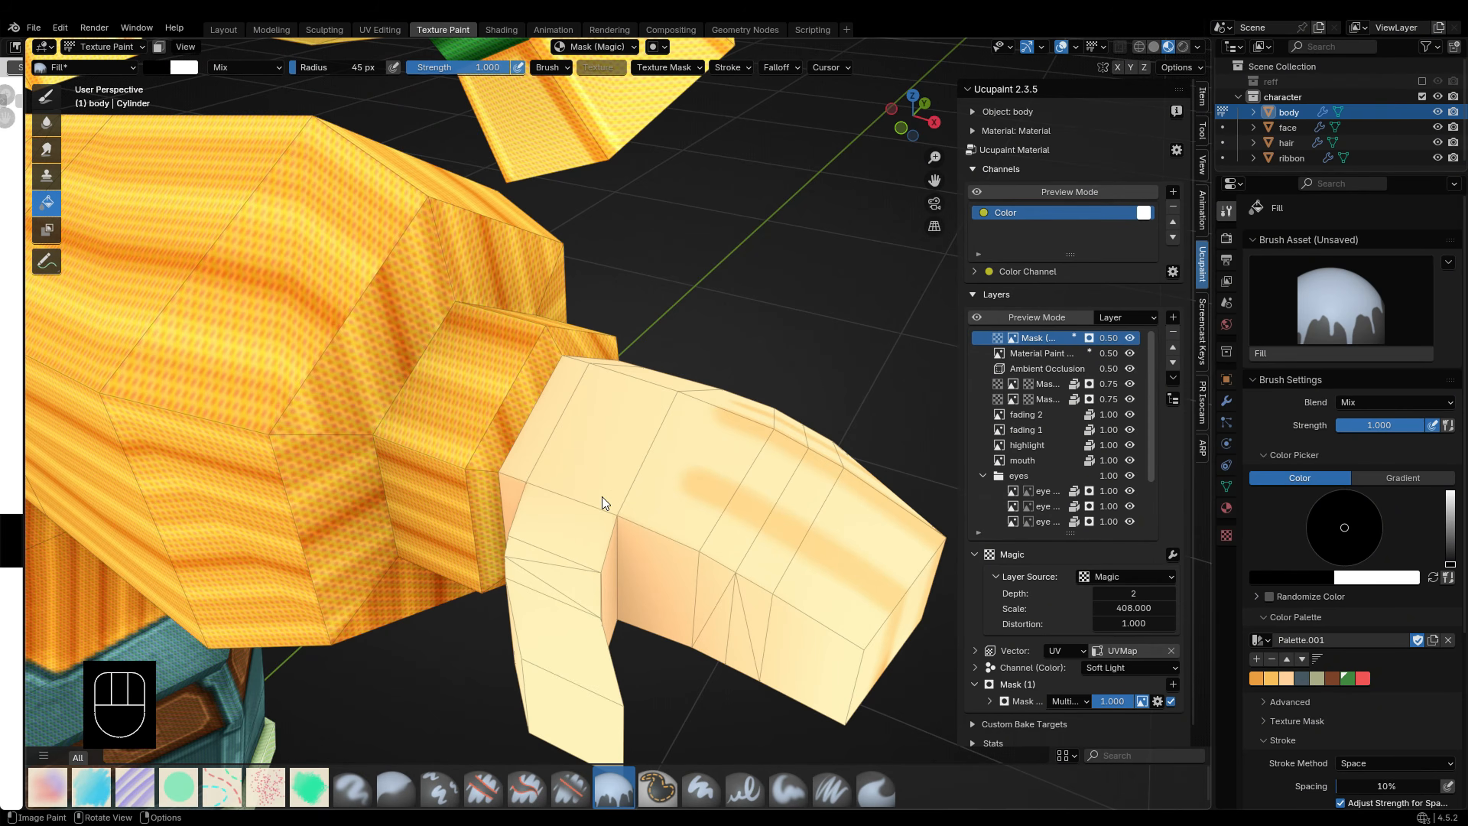
Step: Switch texture painting to the hair object and black out the Magic mask over the hair
scroll(602, 497, down, 5)
key(KP_1)
shift+middle_drag(357, 417, 552, 421)
key(alt+q)
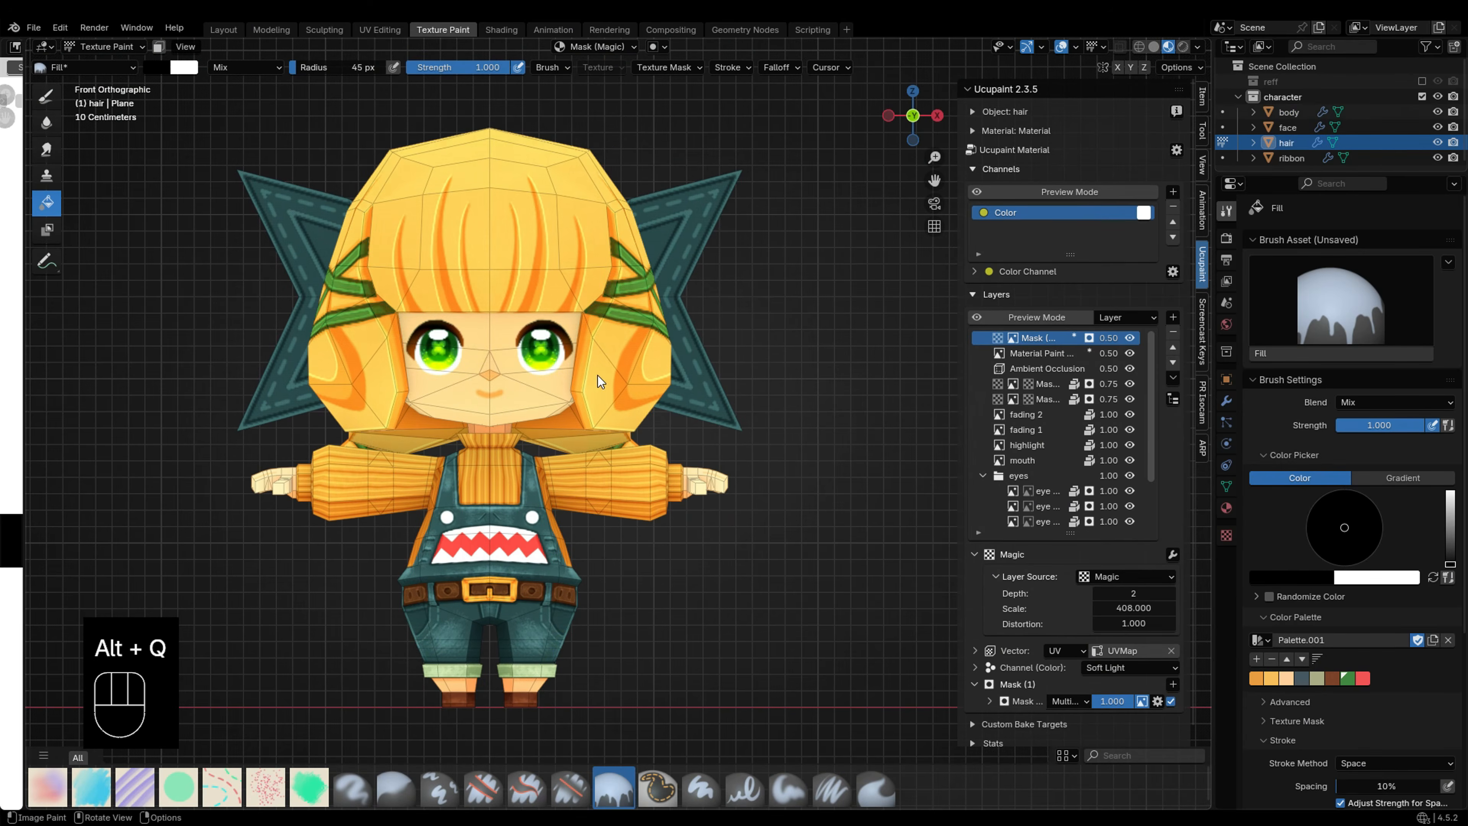
scroll(598, 375, up, 3)
scroll(770, 417, up, 3)
Step: Paint a white line on the Magic mask over the hair's lowest green side band with the 26 px Paint Hard brush
shift+middle_drag(770, 417, 602, 440)
alt+middle_drag(601, 440, 503, 434)
shift+middle_drag(491, 173, 486, 428)
scroll(486, 428, up, 1)
click(700, 788)
key(x)
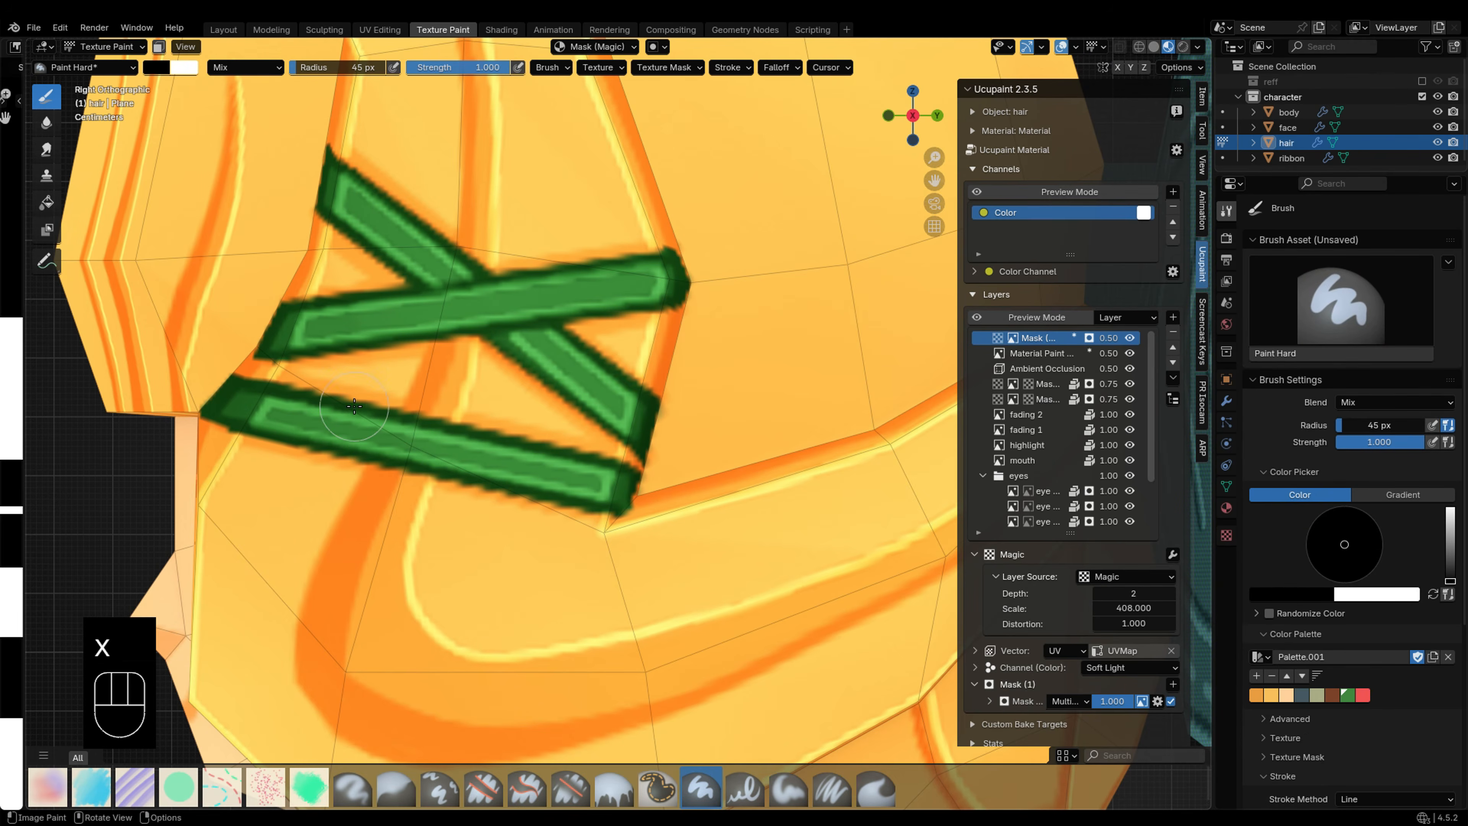
scroll(1347, 521, down, 8)
key(f)
key(f)
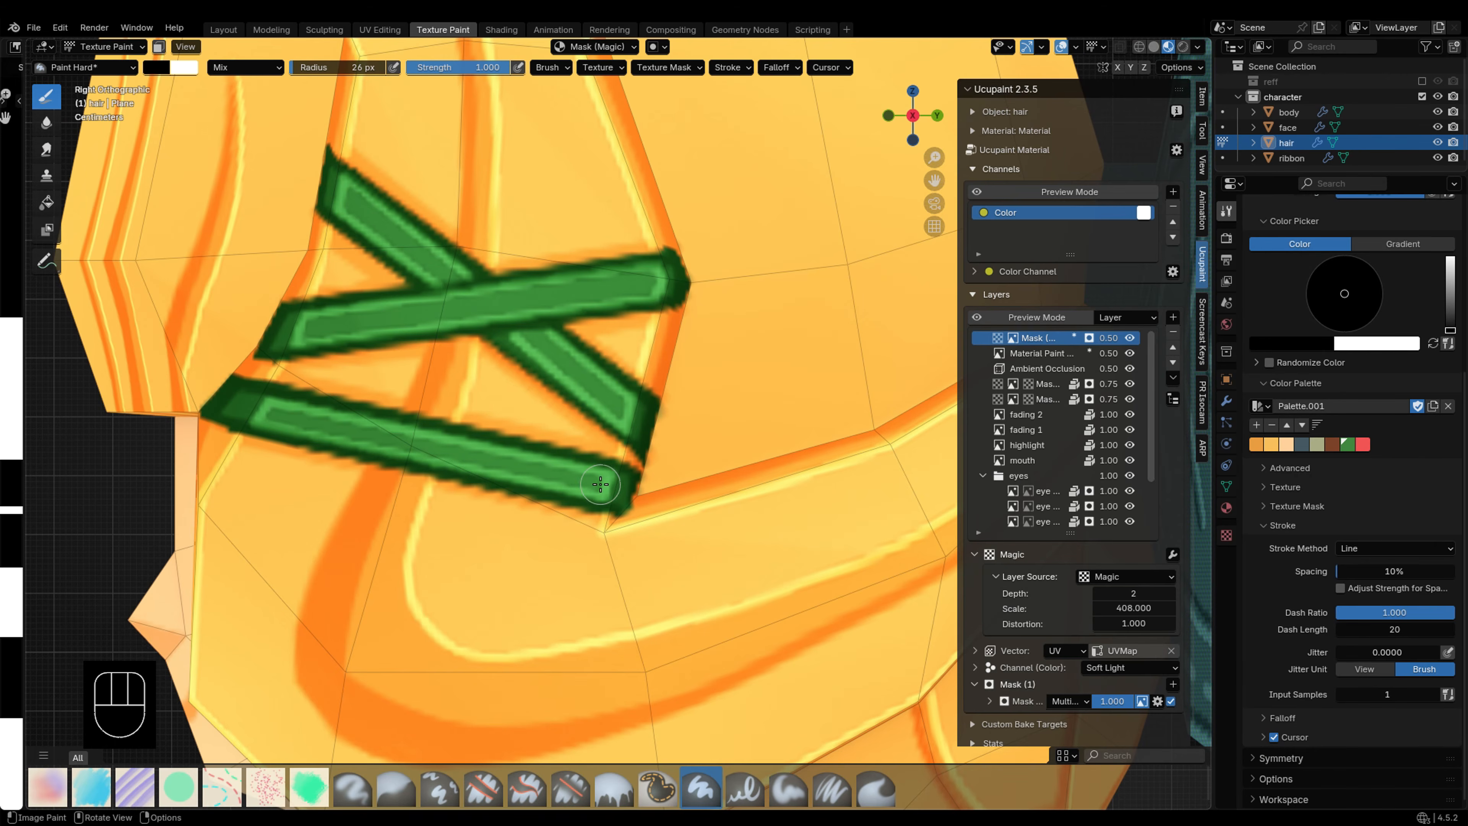
key(x)
drag(601, 484, 230, 398)
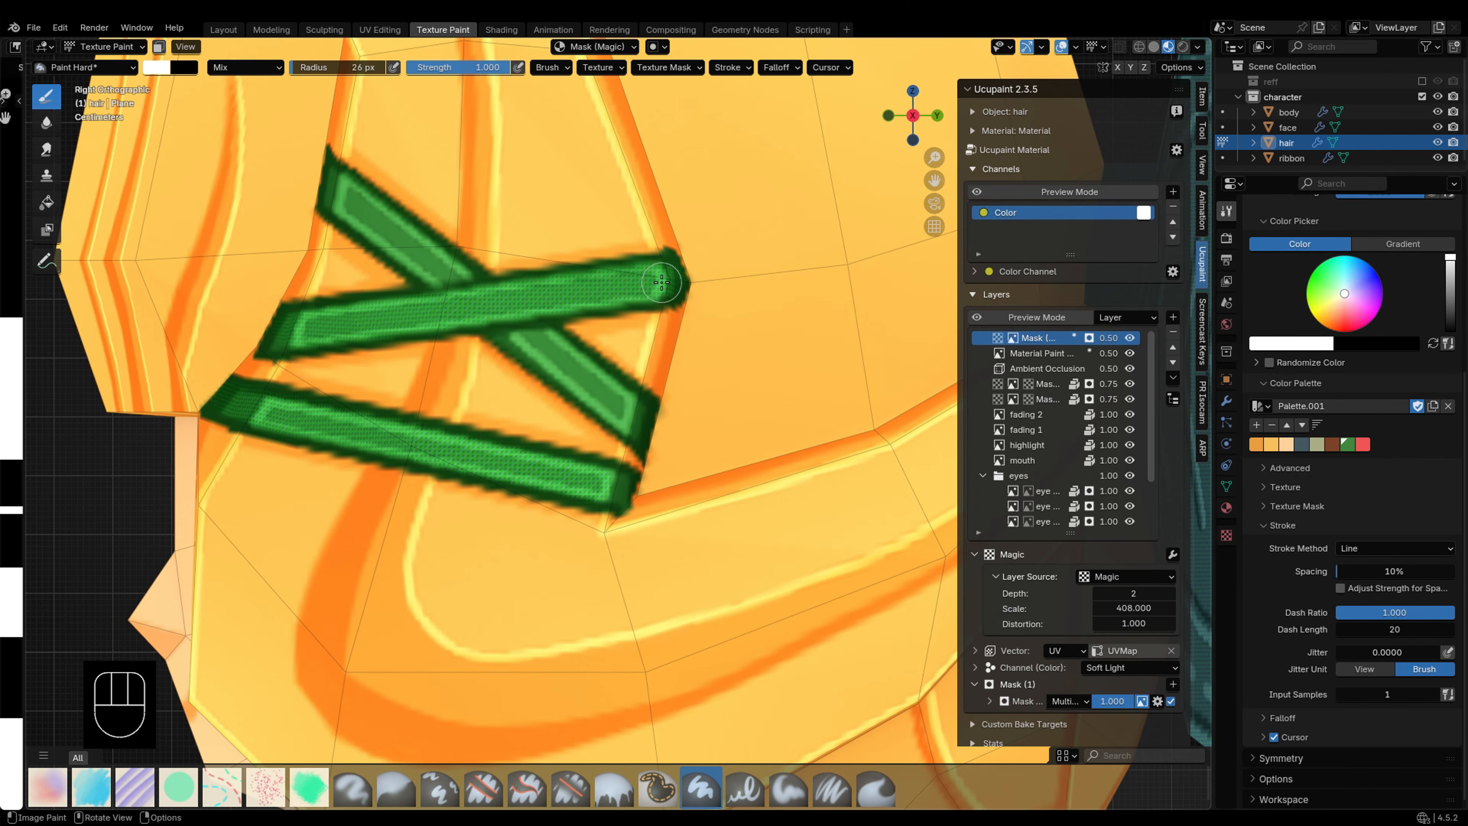
Step: Paint the lower green hair band's edges white on the Magic mask with a 19 px brush radius
middle_drag(556, 450, 145, 370)
key(f)
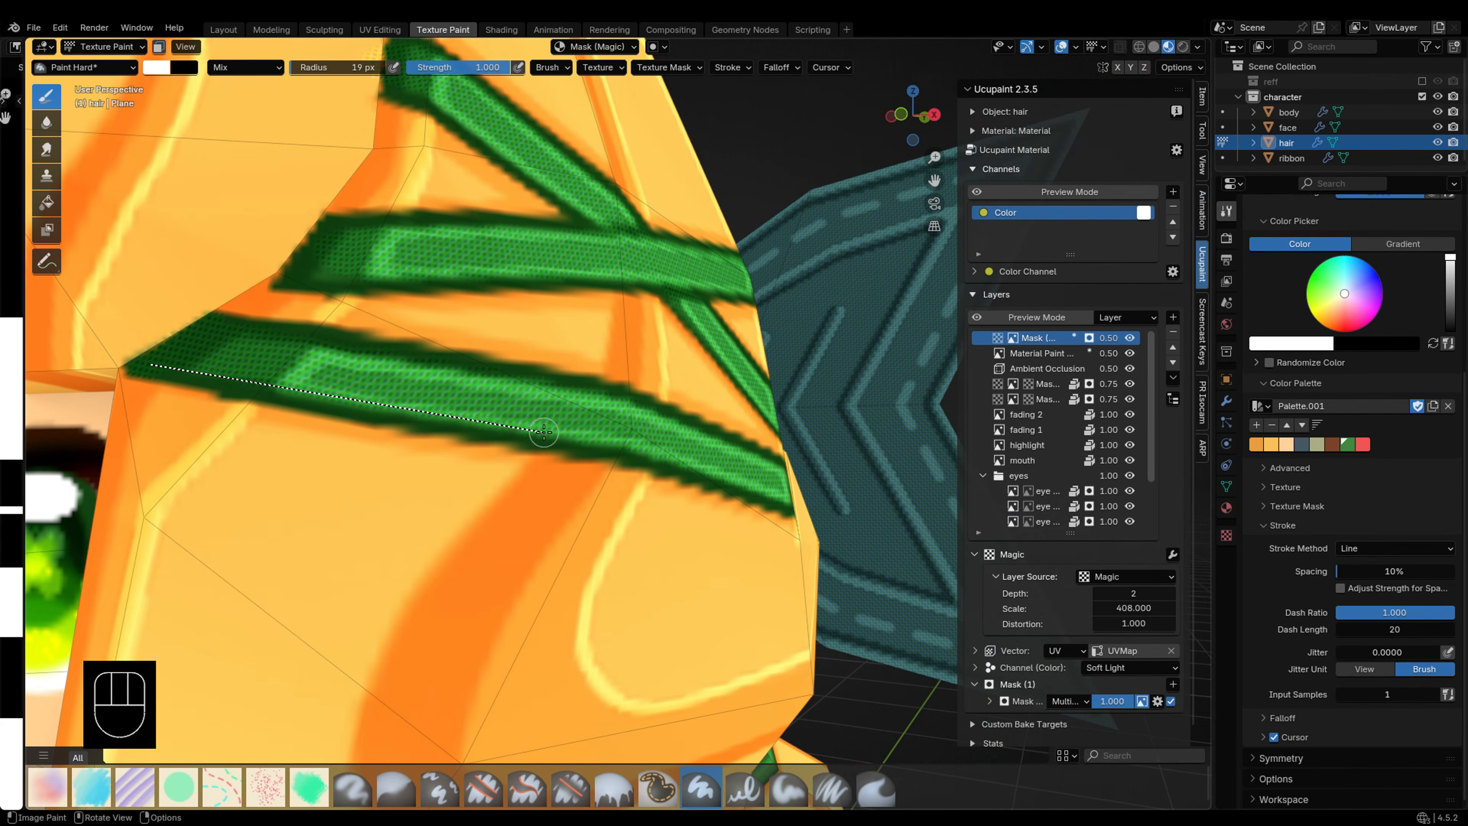
drag(544, 431, 578, 437)
middle_drag(578, 437, 523, 444)
drag(506, 417, 507, 418)
middle_drag(506, 417, 424, 419)
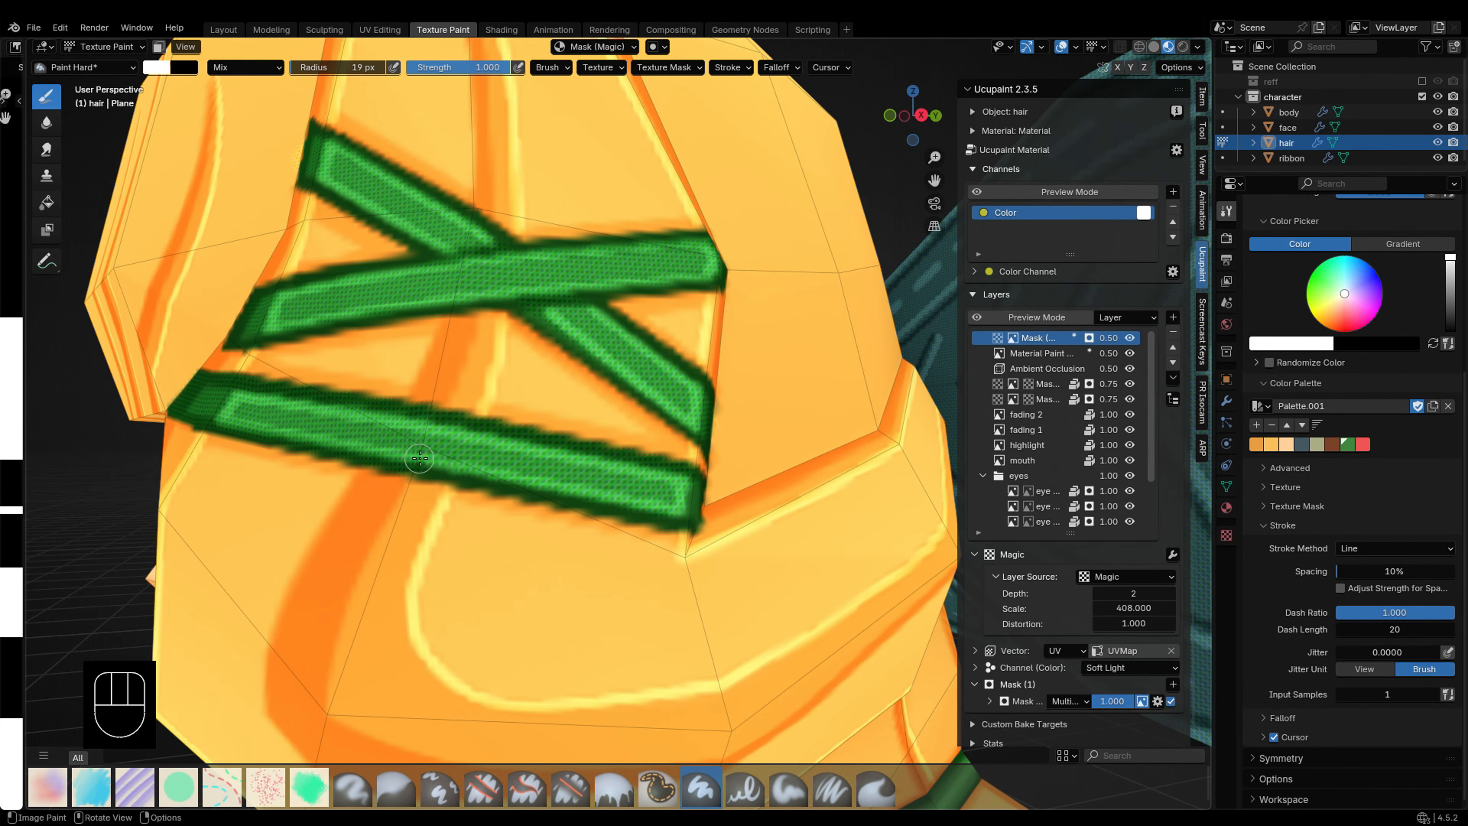
drag(420, 458, 671, 514)
mouse_move(671, 513)
middle_down()
mouse_move(610, 501)
mouse_move(610, 480)
middle_up()
scroll(610, 479, up, 2)
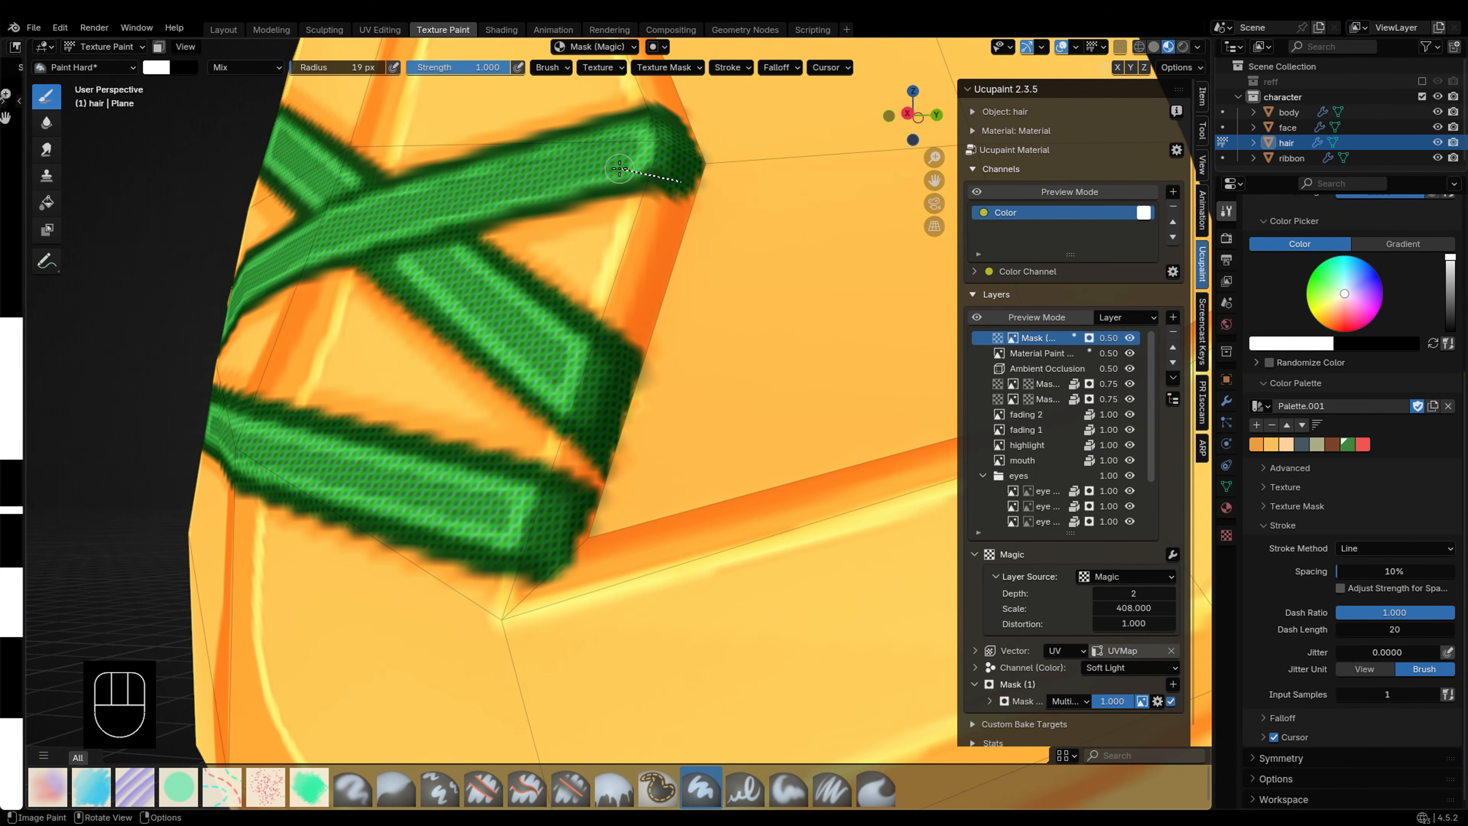
Step: Paint white lines on the Magic mask along the edges of the two crossing green hair bands
mouse_move(495, 205)
middle_down()
mouse_move(688, 426)
mouse_move(752, 374)
middle_up()
drag(758, 373, 506, 415)
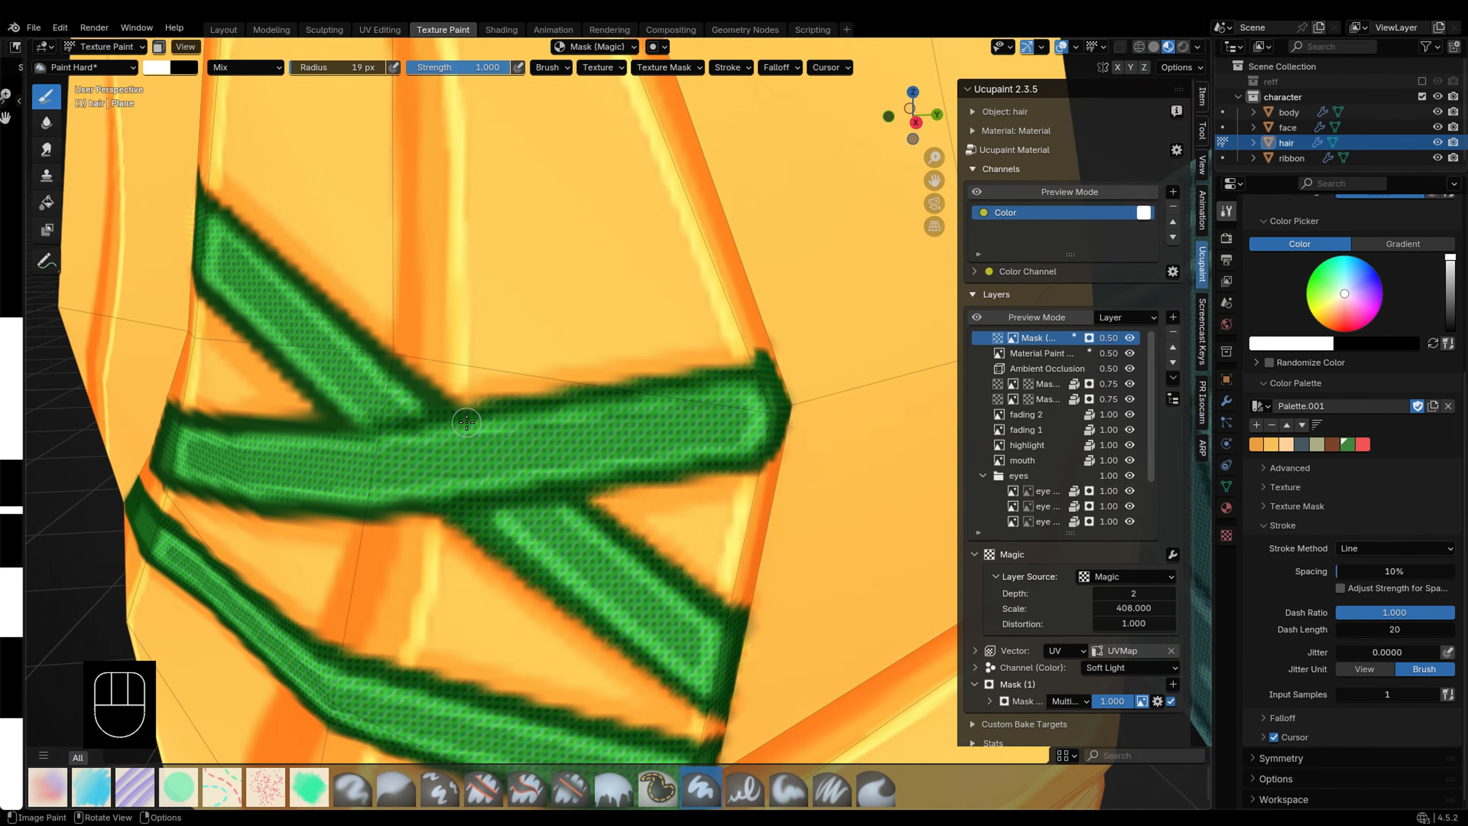
middle_drag(471, 417, 536, 431)
drag(537, 430, 142, 191)
middle_drag(142, 191, 537, 450)
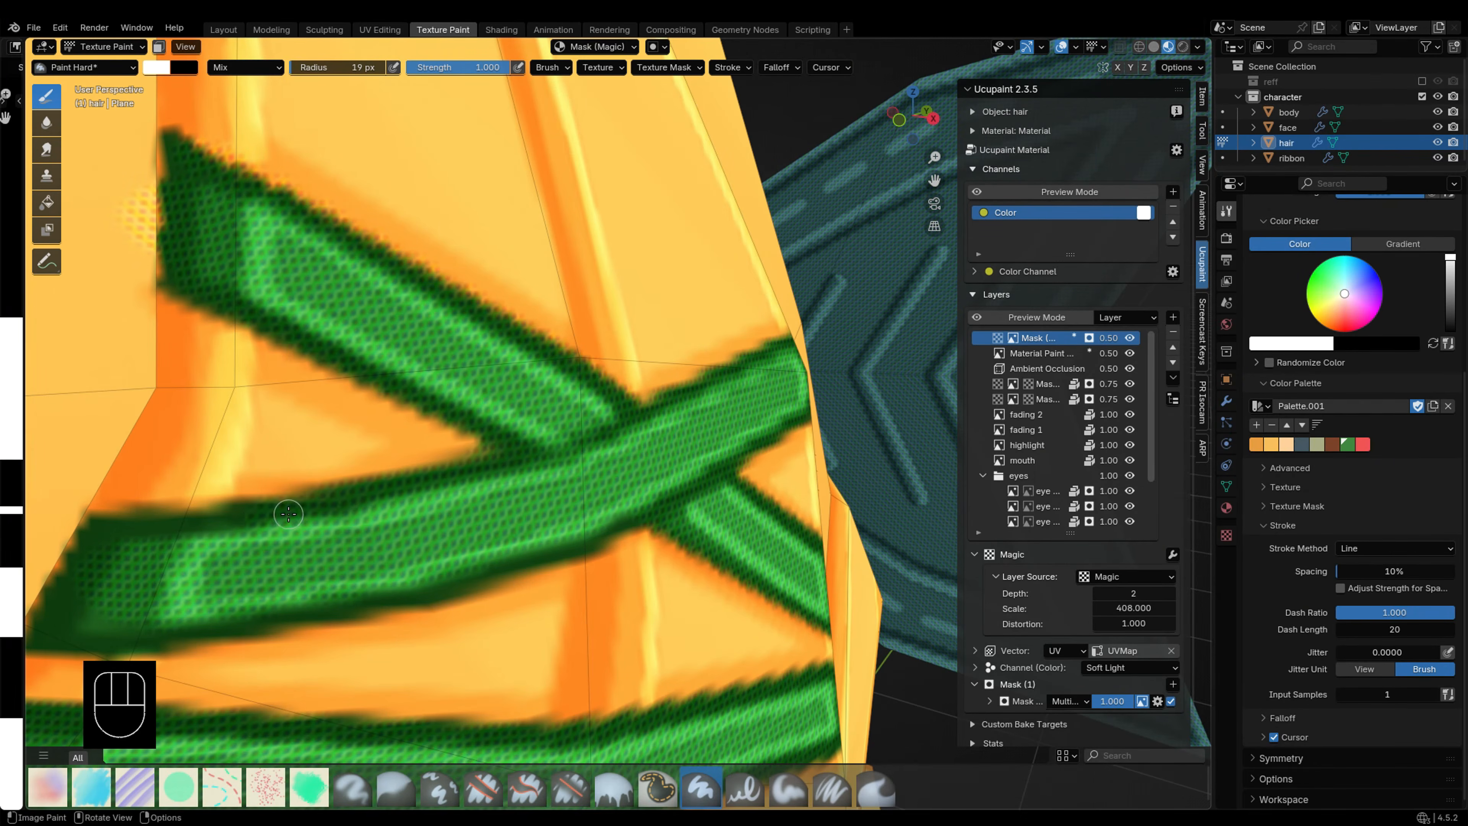
middle_drag(38, 632, 492, 495)
middle_drag(747, 457, 570, 450)
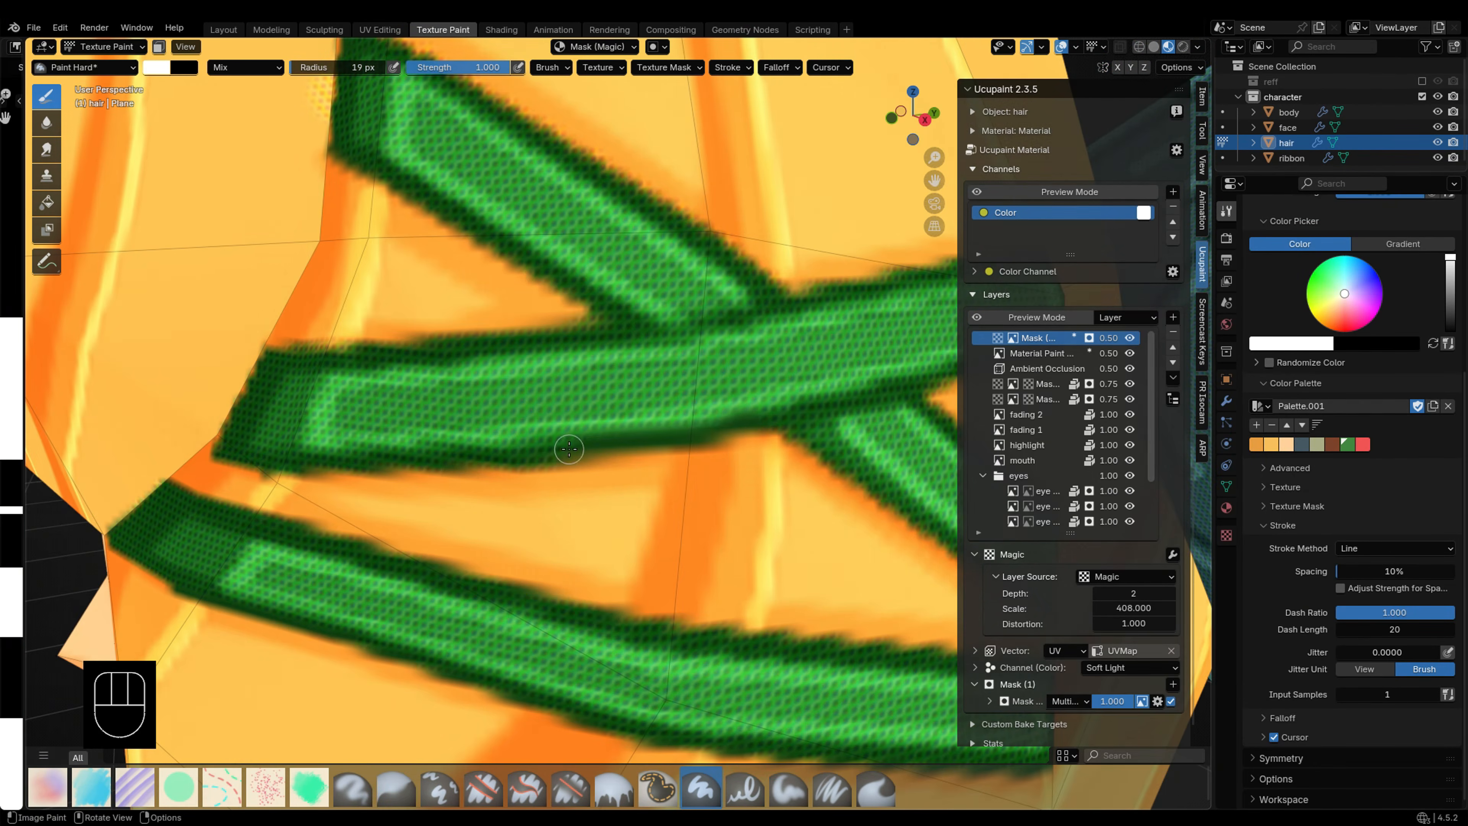
Step: Select the face loop of the green tie around the hair's tail and fill it white on the Magic mask
scroll(764, 440, down, 6)
mouse_move(717, 541)
middle_down()
mouse_move(688, 564)
mouse_move(559, 472)
mouse_move(572, 484)
middle_up()
scroll(601, 425, up, 4)
key(Tab)
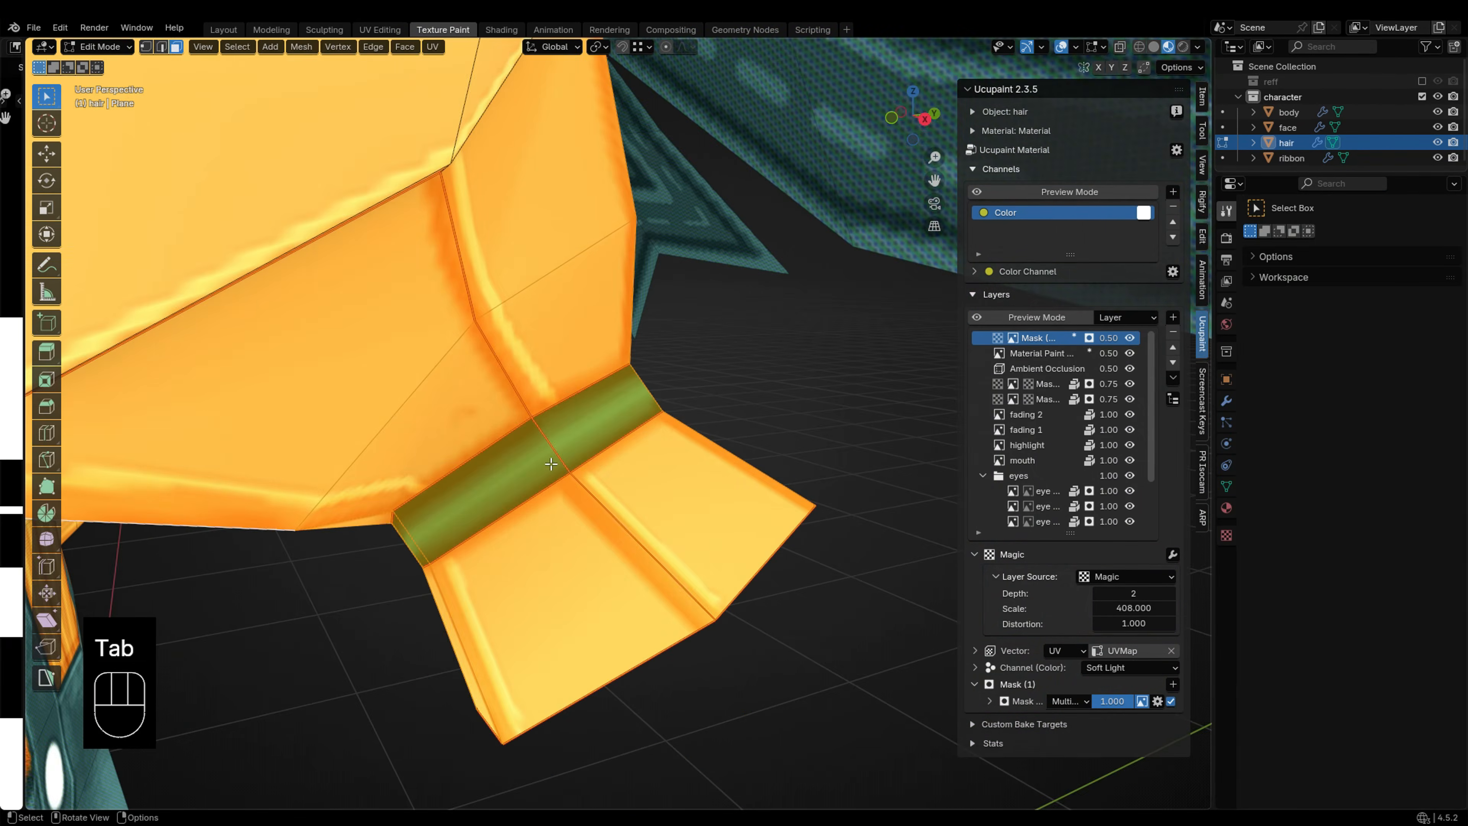
alt+click(564, 448)
key(Tab)
click(159, 47)
click(47, 202)
key(x)
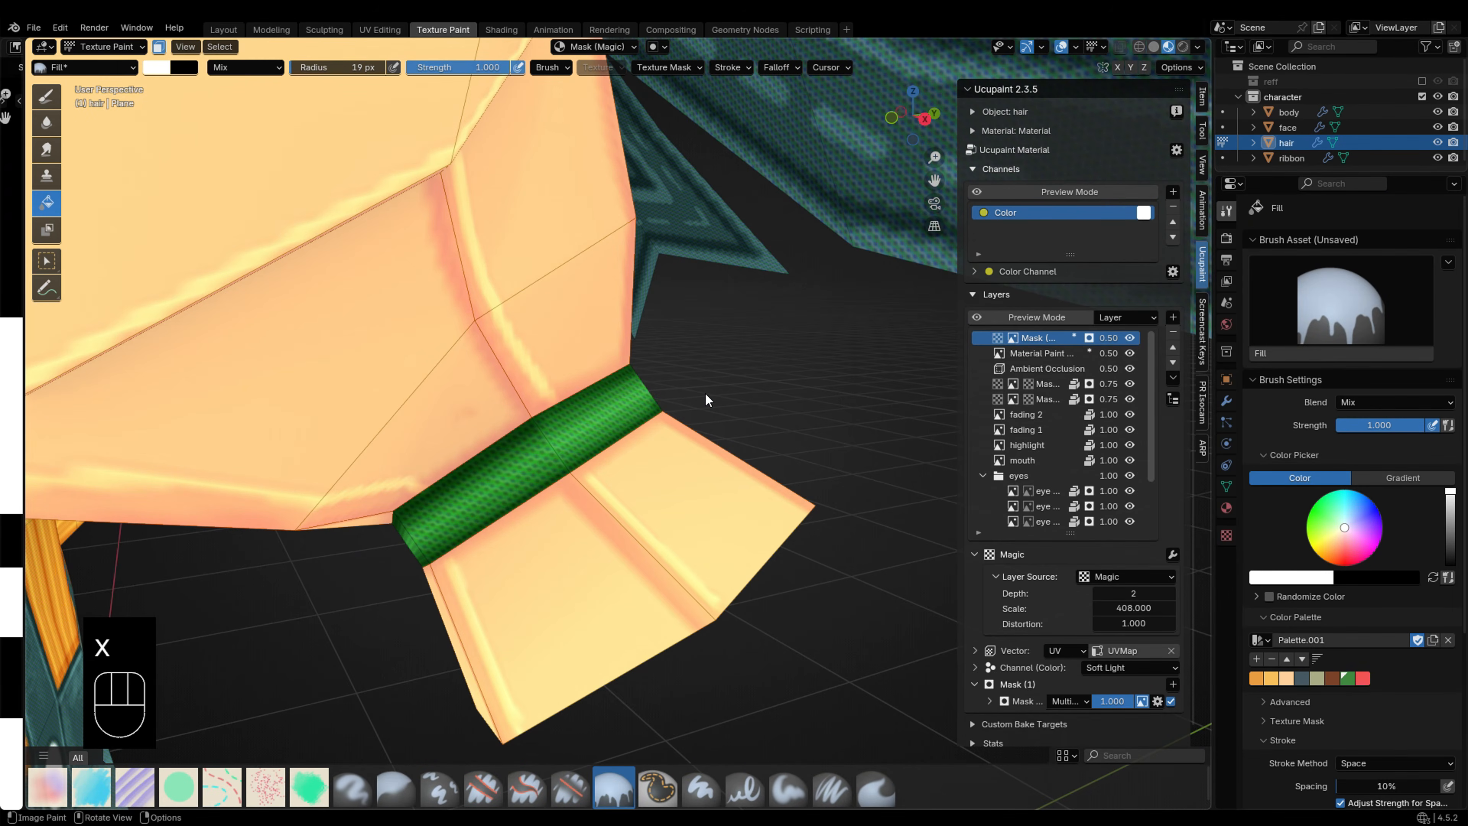
click(159, 46)
Step: Switch back to painting the body, add a Color Ramp modifier to the Magic layer, and toggle it to compare the effect
mouse_move(256, 205)
middle_down()
mouse_move(698, 317)
mouse_move(571, 436)
mouse_move(678, 525)
mouse_move(666, 512)
middle_up()
scroll(699, 317, down, 3)
key(grave)
key(alt+q)
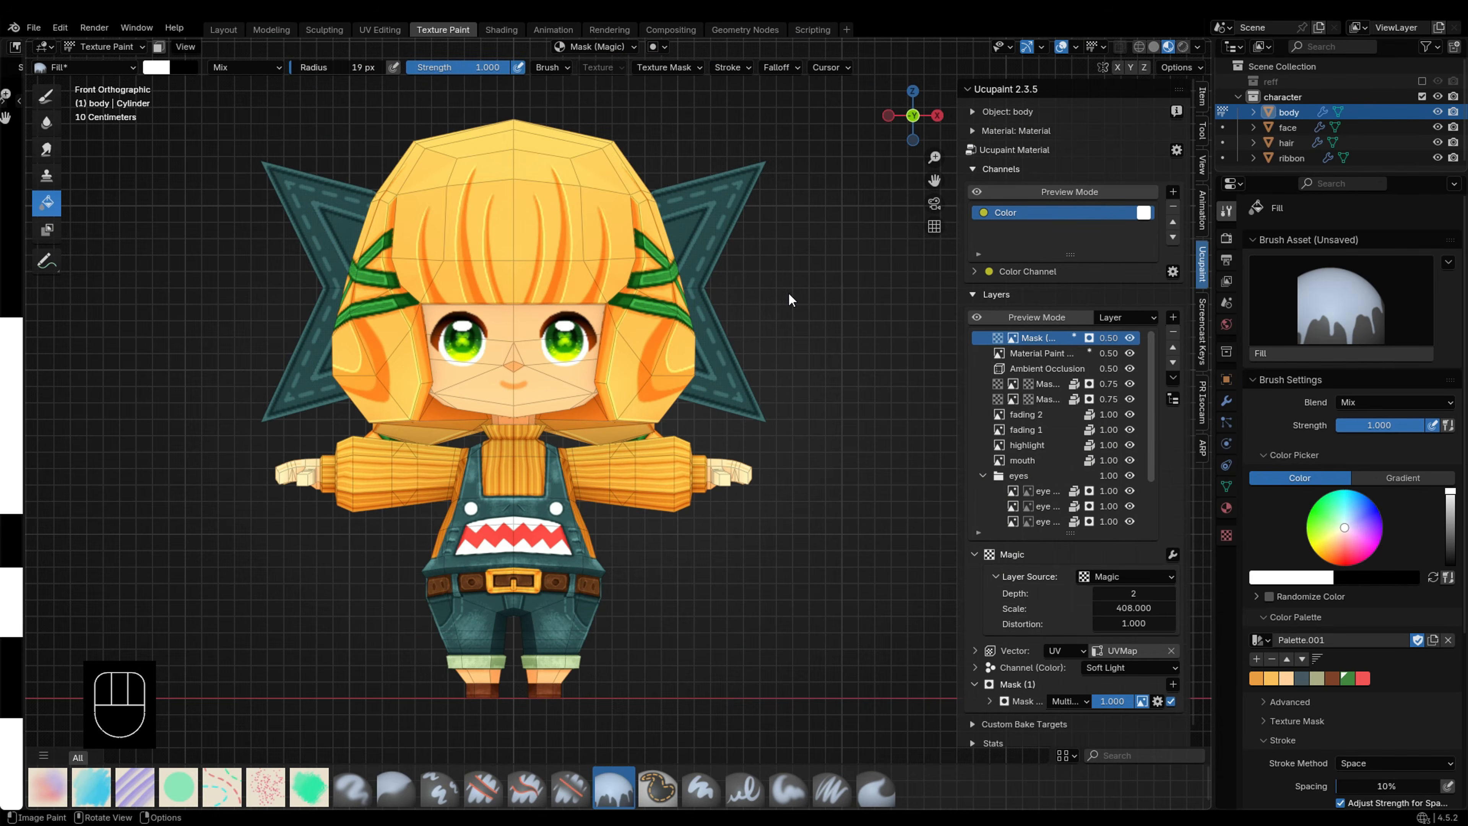
click(1173, 555)
click(1213, 639)
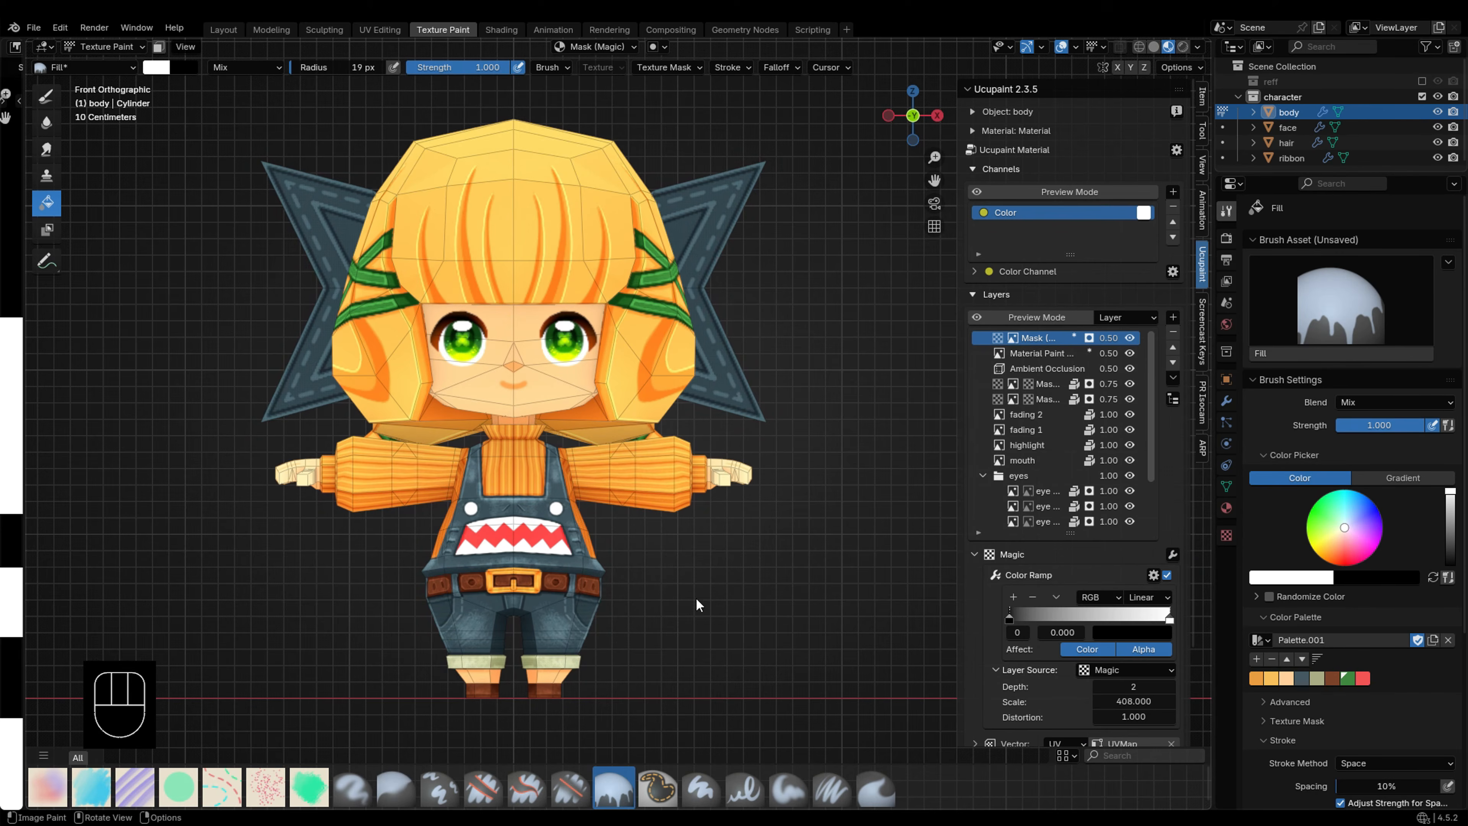
click(1168, 575)
click(1167, 575)
click(1167, 576)
click(1167, 575)
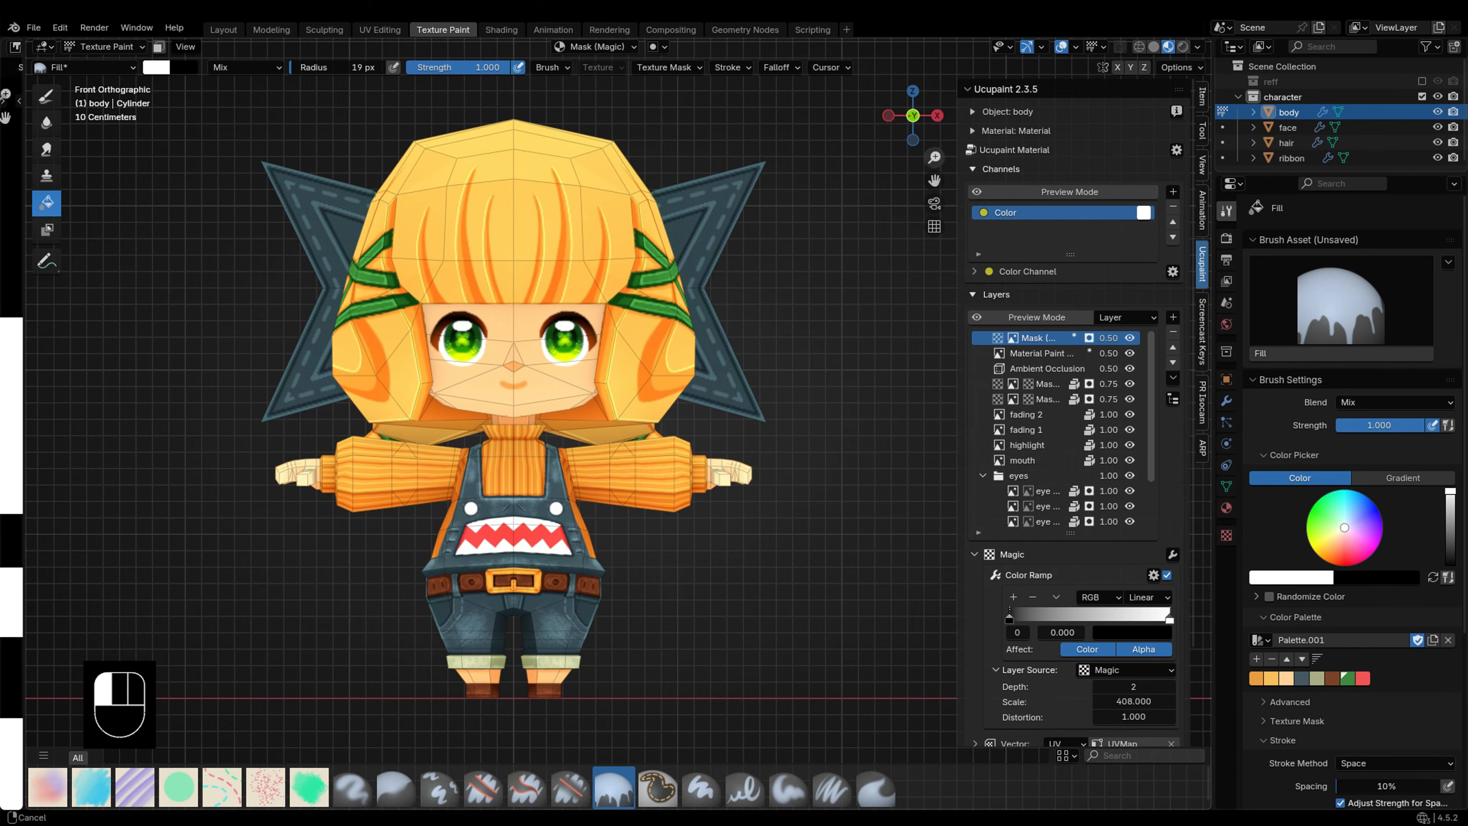
Step: Add a black Solid Color layer with Soft Light blending and set its opacity to 0.65
scroll(808, 470, up, 1)
click(1173, 318)
click(865, 489)
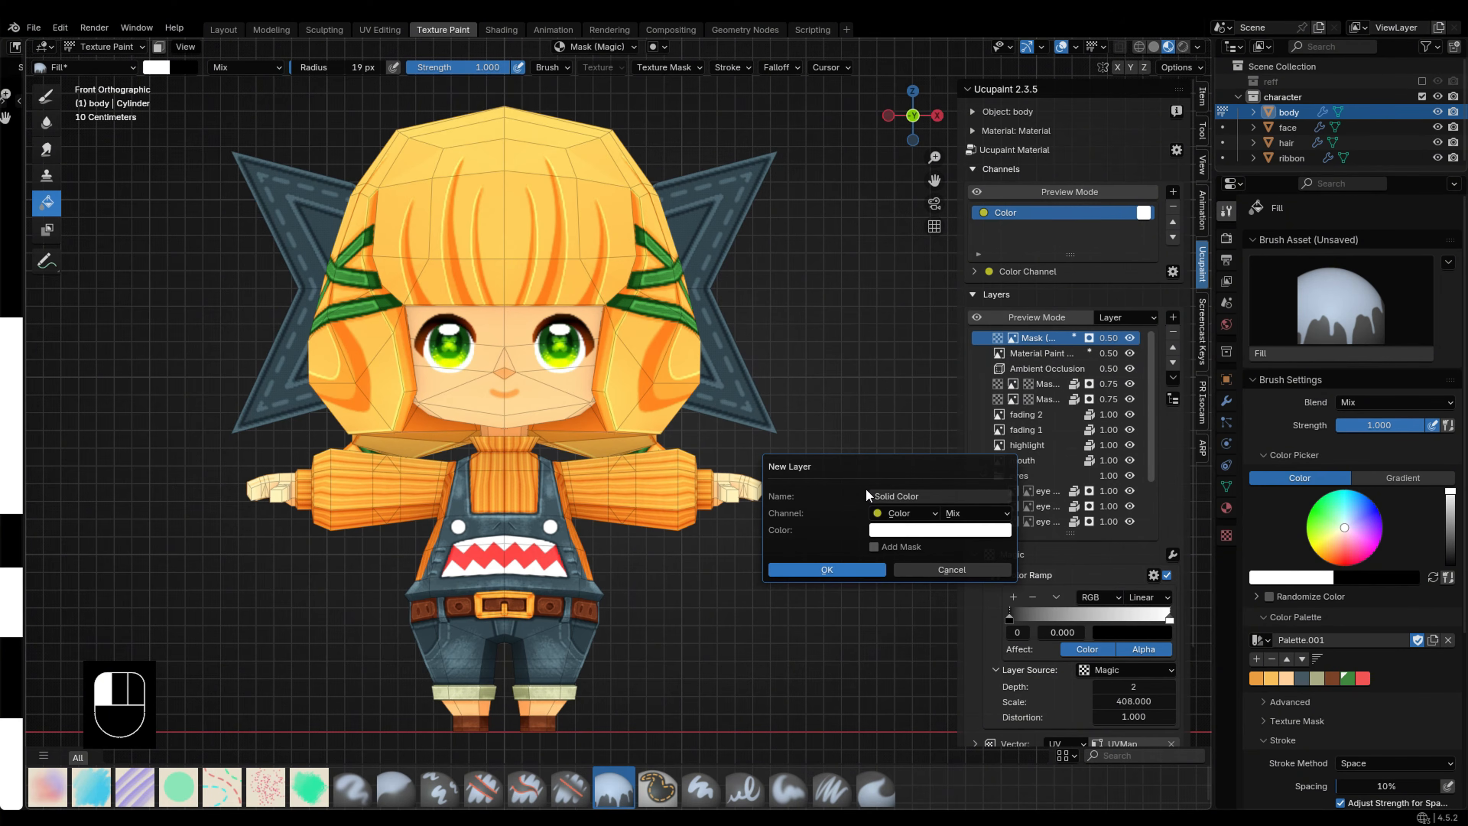
click(963, 514)
click(984, 427)
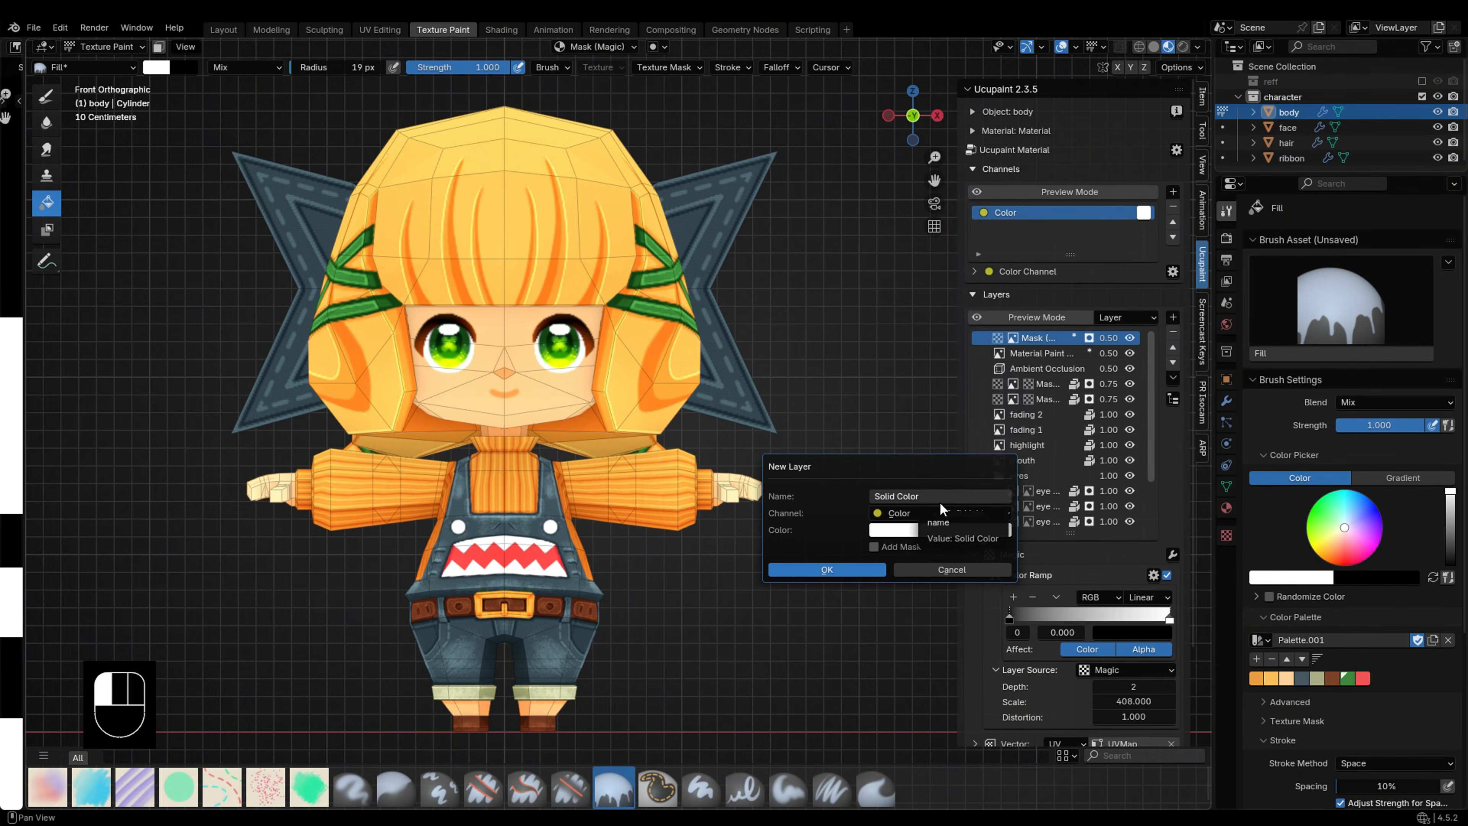
click(939, 530)
click(827, 569)
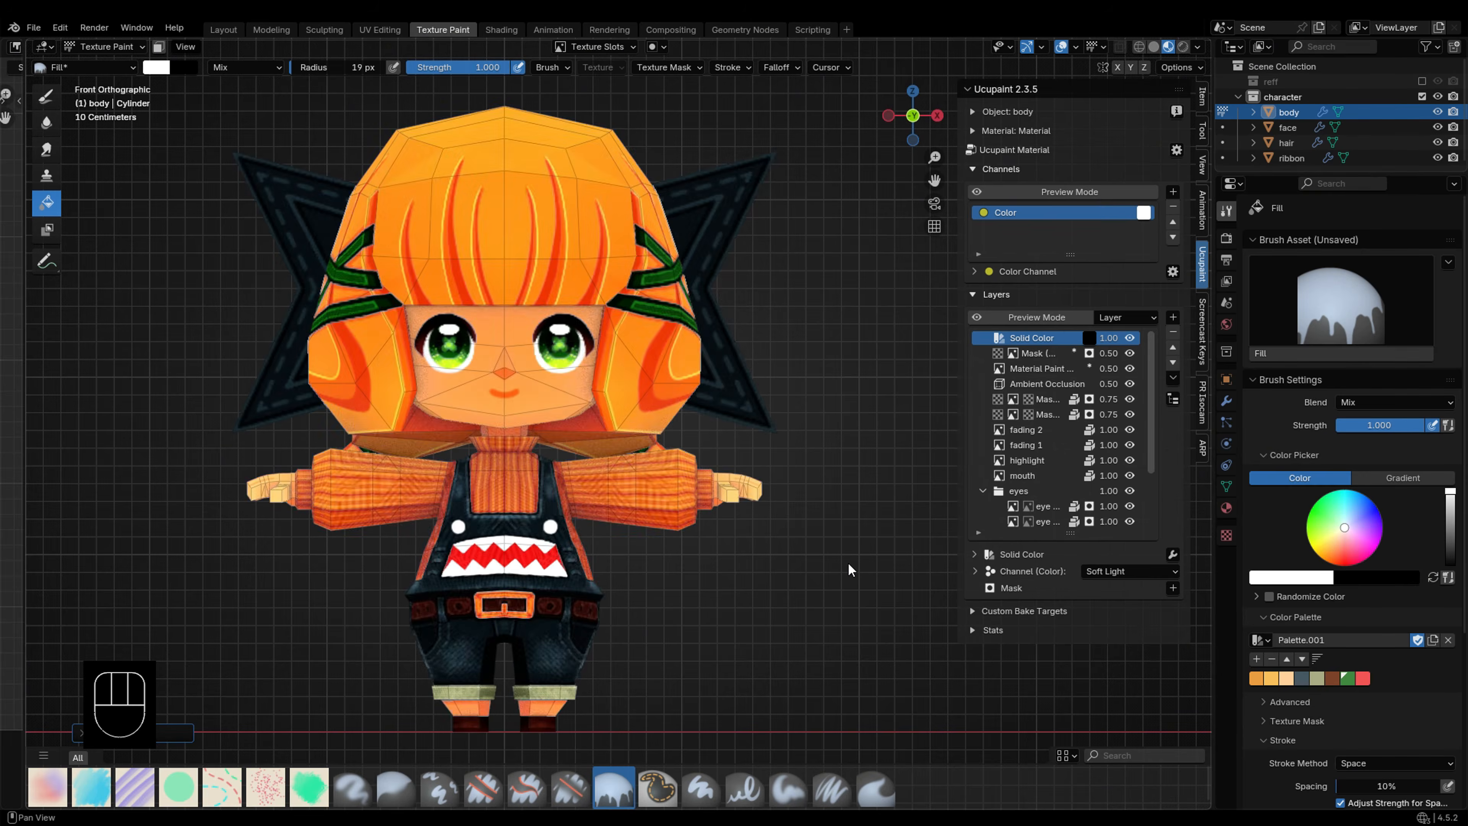
drag(1108, 337, 1087, 337)
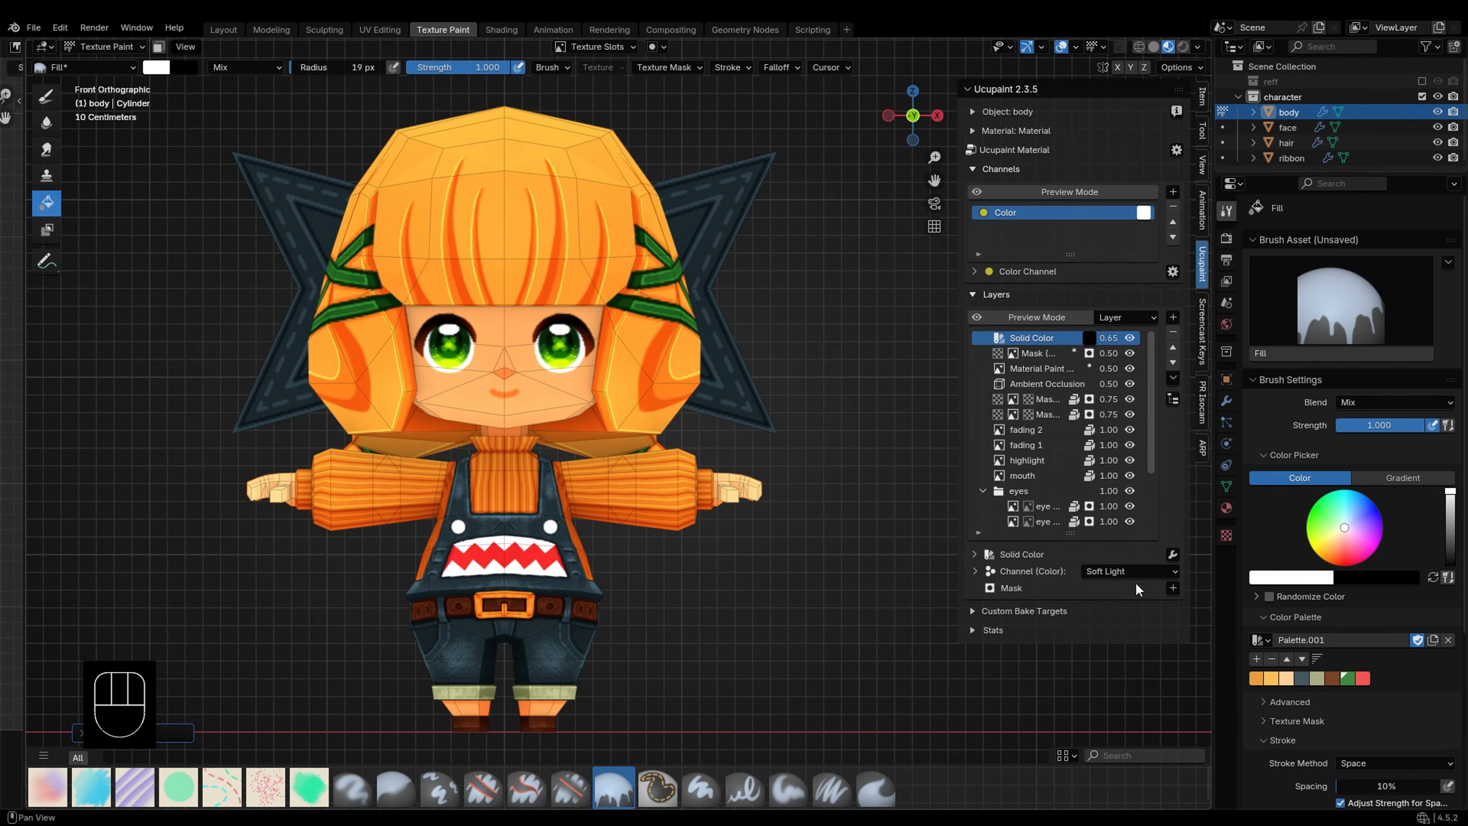
Step: Add a Fake Lighting mask to the Solid Color layer in World Space with Multiply blending and inspect the shading
click(1172, 588)
click(972, 499)
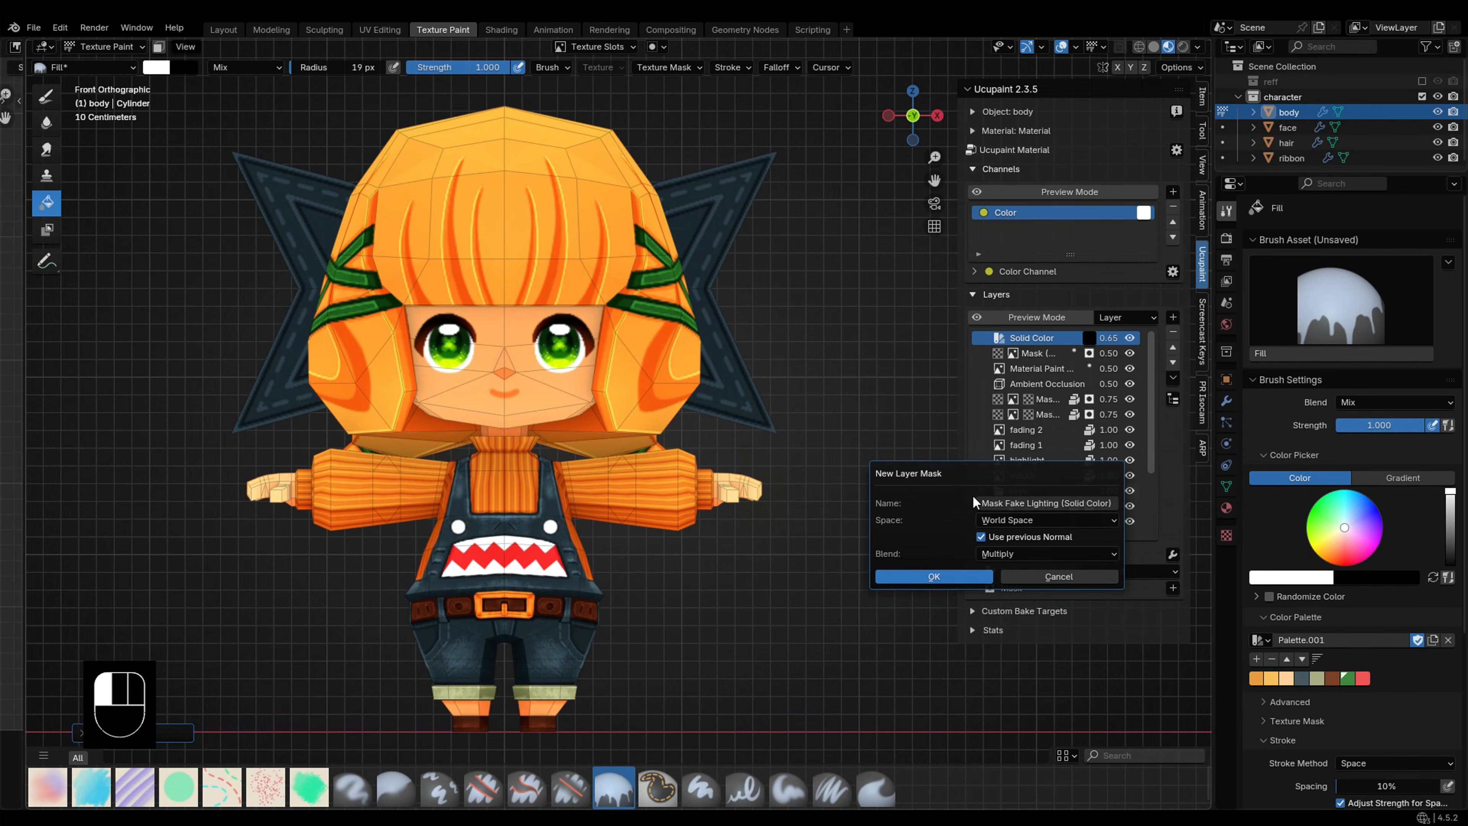
click(939, 582)
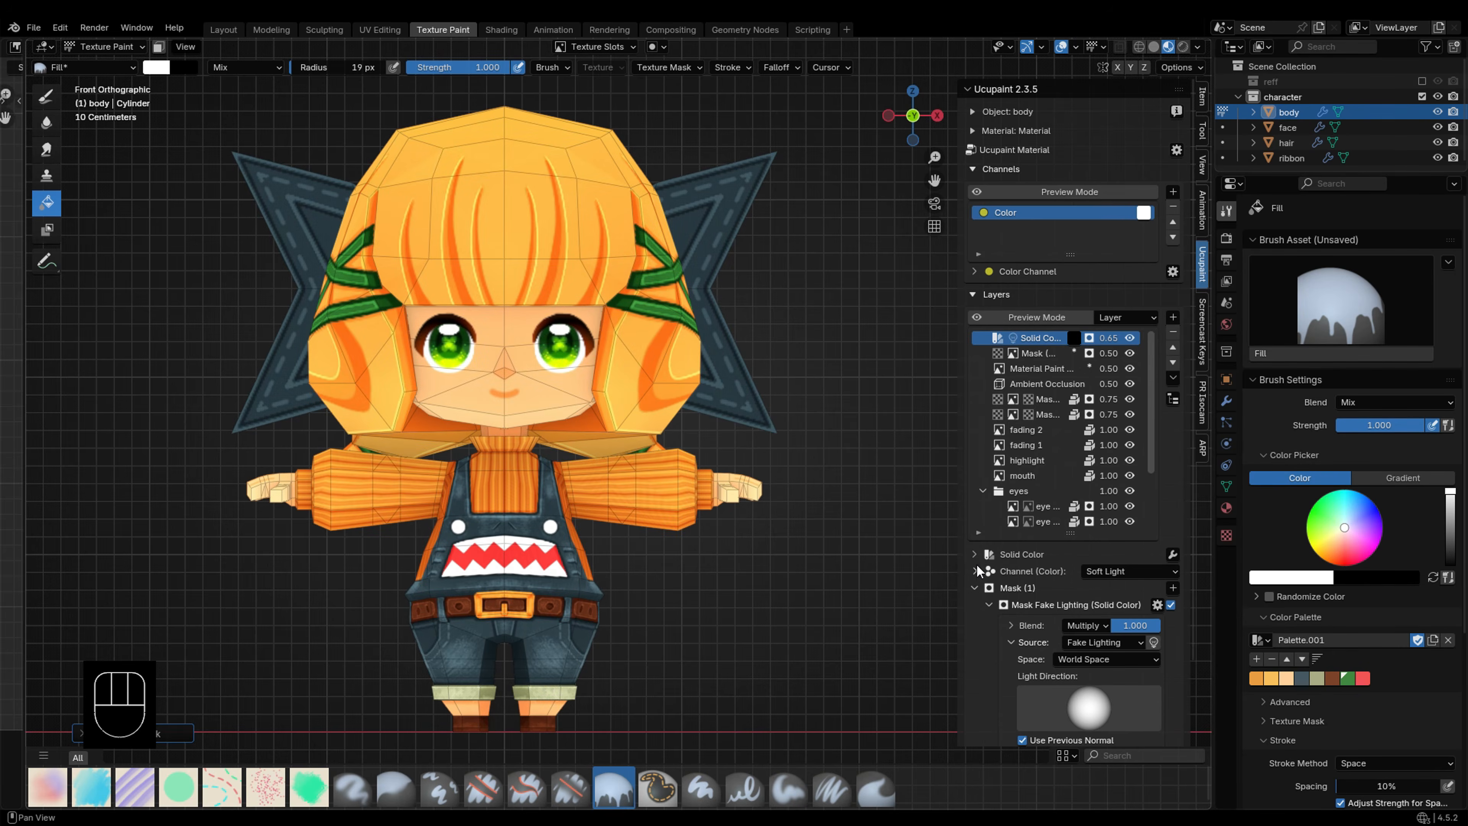
scroll(1168, 511, down, 3)
middle_drag(839, 584, 808, 640)
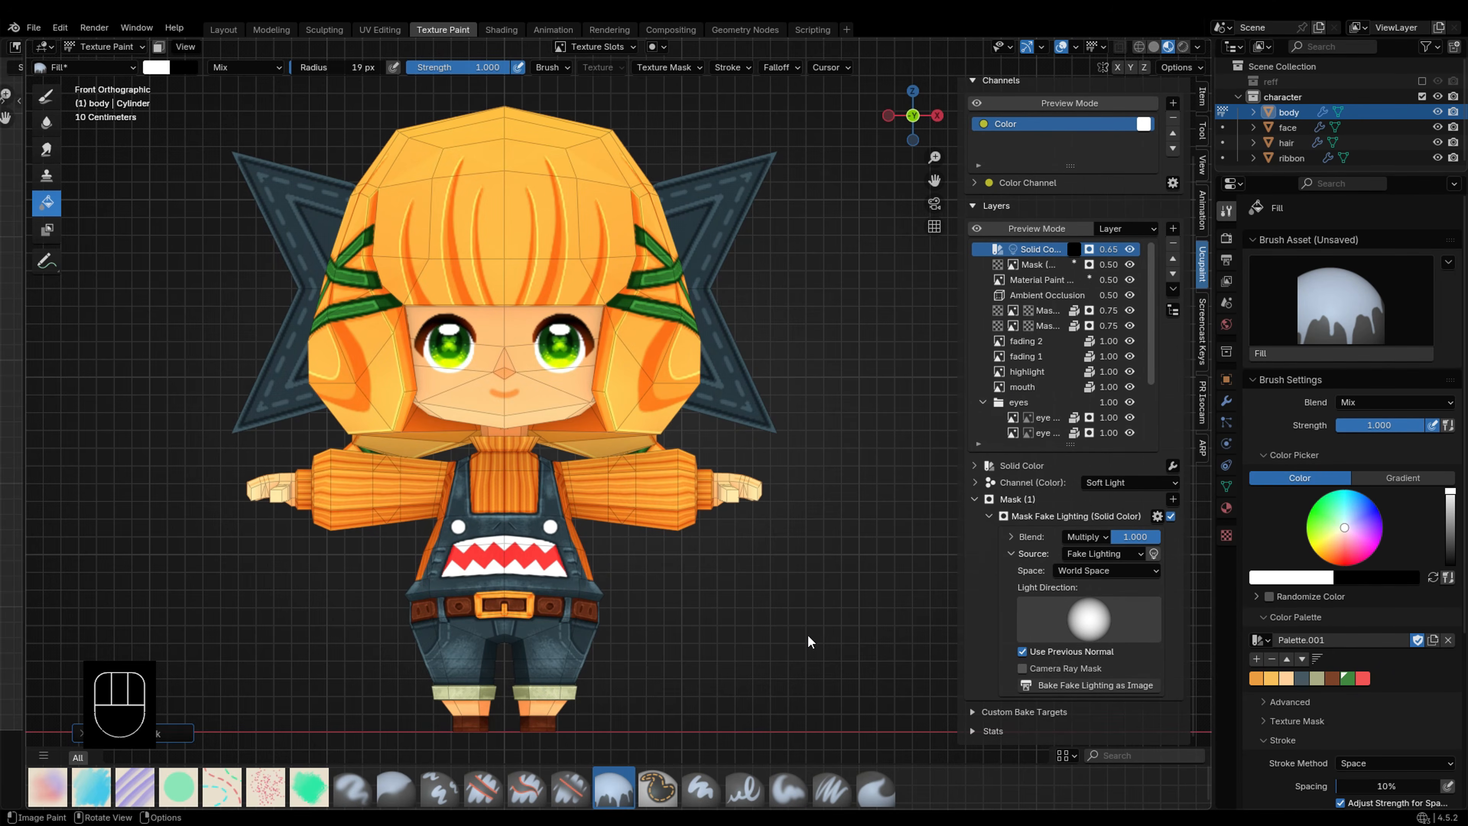
middle_drag(851, 547, 730, 550)
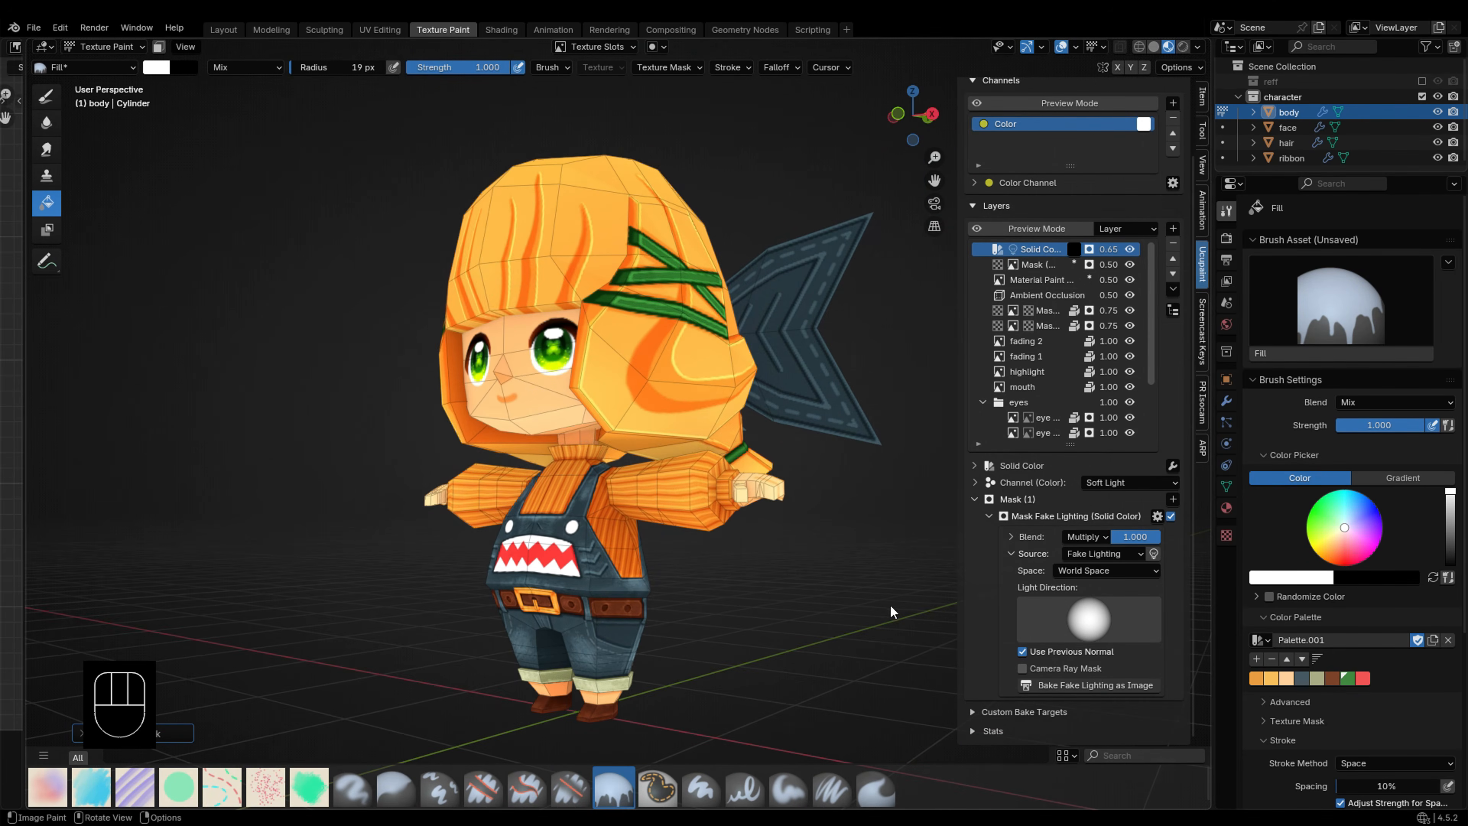
Step: Turn the light direction of the black Solid Color layer's Fake Lighting mask until its preview sphere is dark
drag(1087, 620, 1055, 277)
middle_drag(642, 551, 826, 556)
key(grave)
Step: Add a white Solid Color layer with Soft Light blending and set its opacity to 0.65
click(1172, 230)
click(806, 405)
click(878, 441)
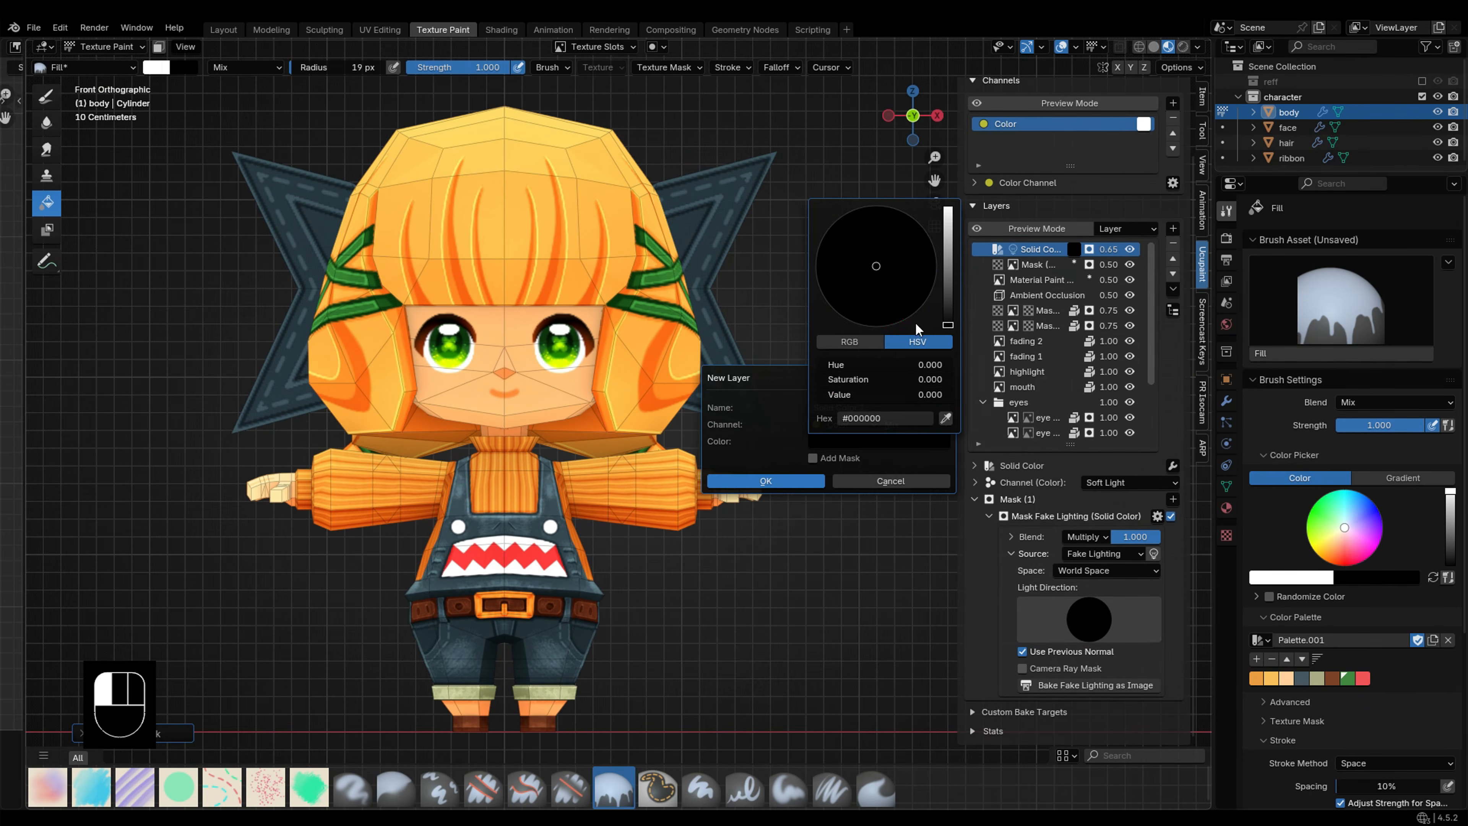
drag(948, 239, 948, 206)
click(921, 424)
click(925, 697)
click(787, 481)
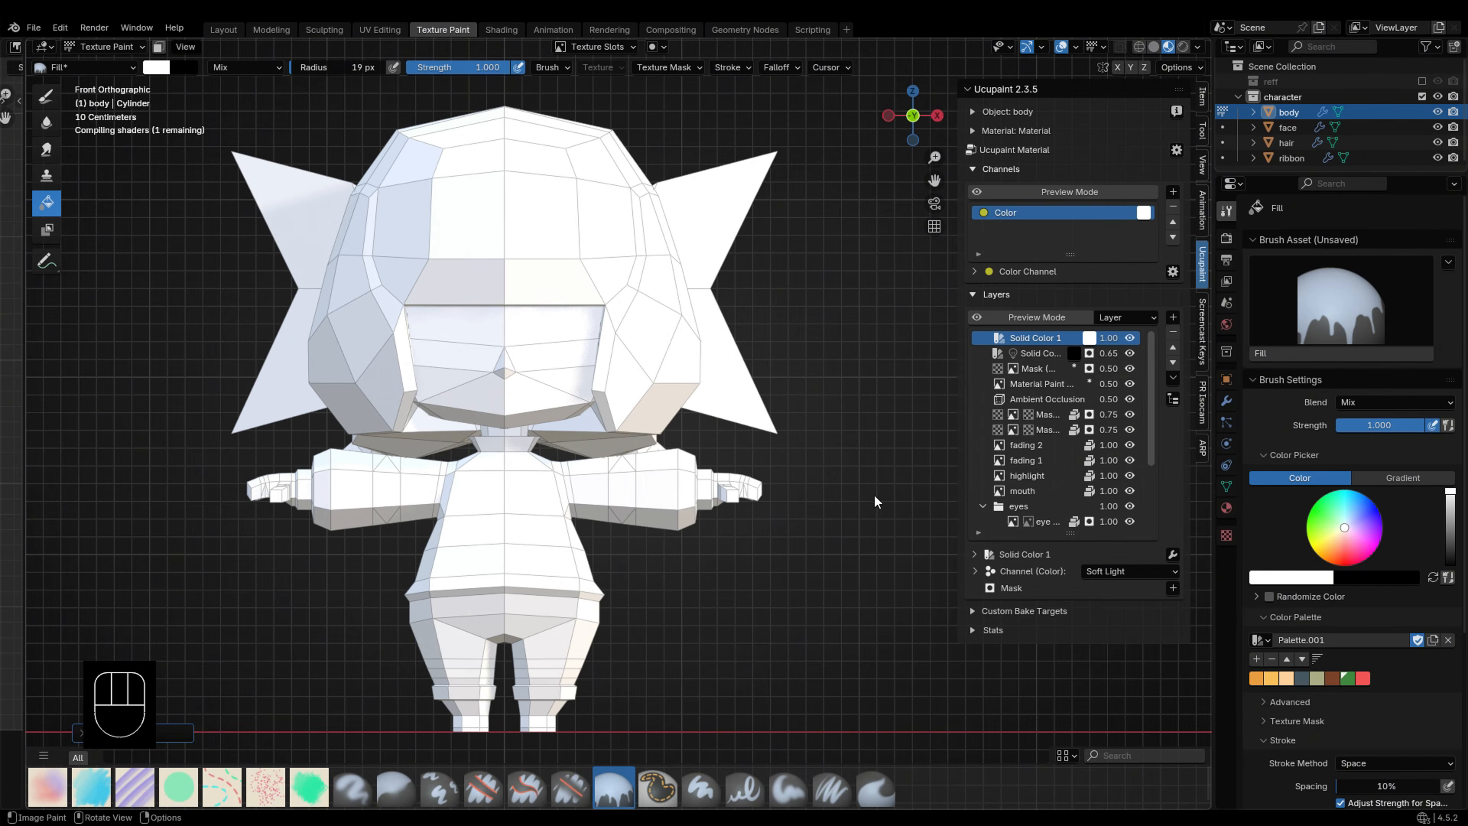
drag(1115, 342, 1087, 341)
Step: Add a Fake Lighting mask to the white Solid Color layer in World Space with Multiply blending
click(1173, 588)
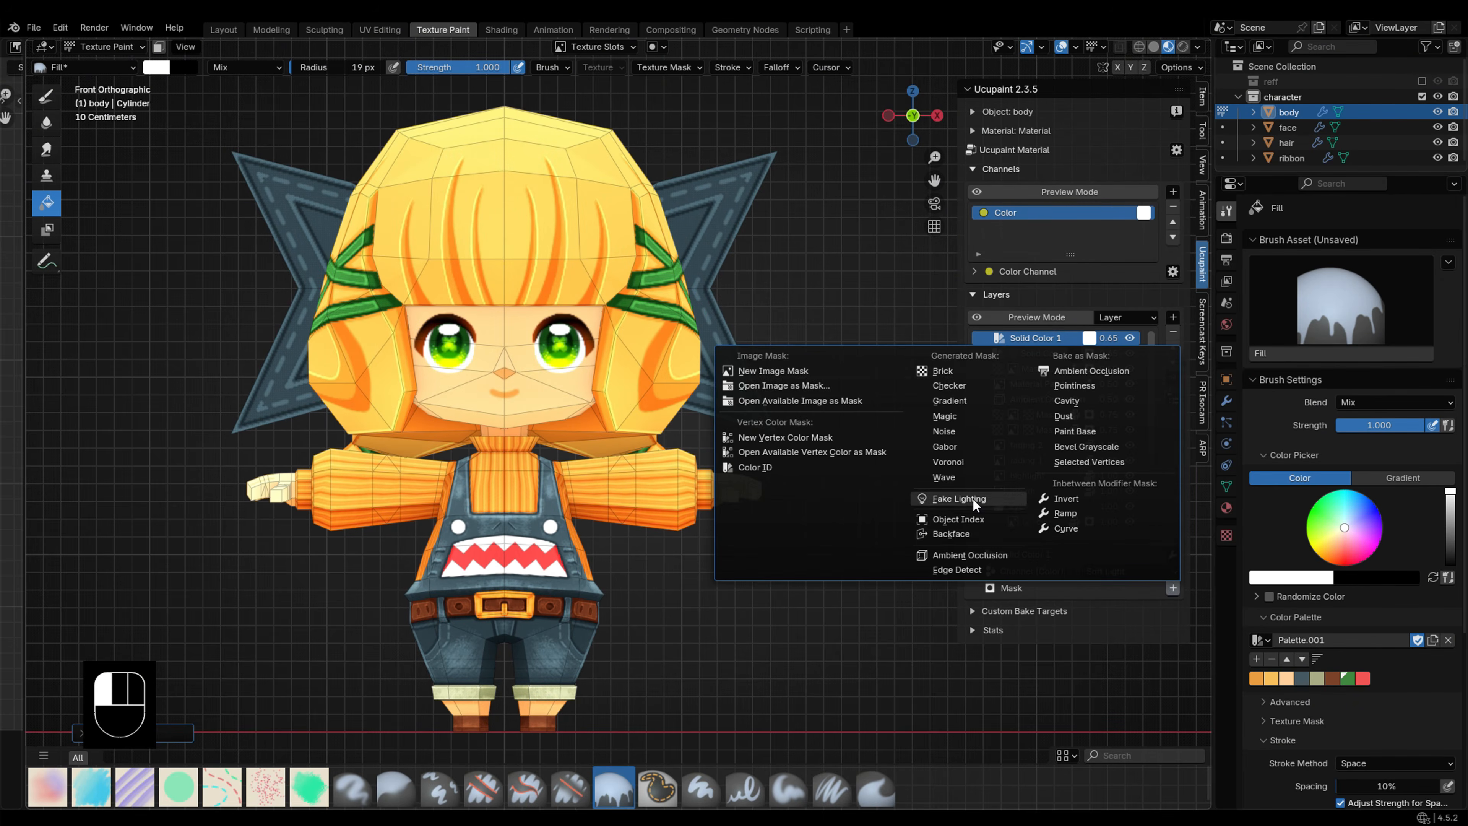
click(973, 498)
click(960, 580)
scroll(1117, 582, down, 3)
scroll(1118, 582, down, 1)
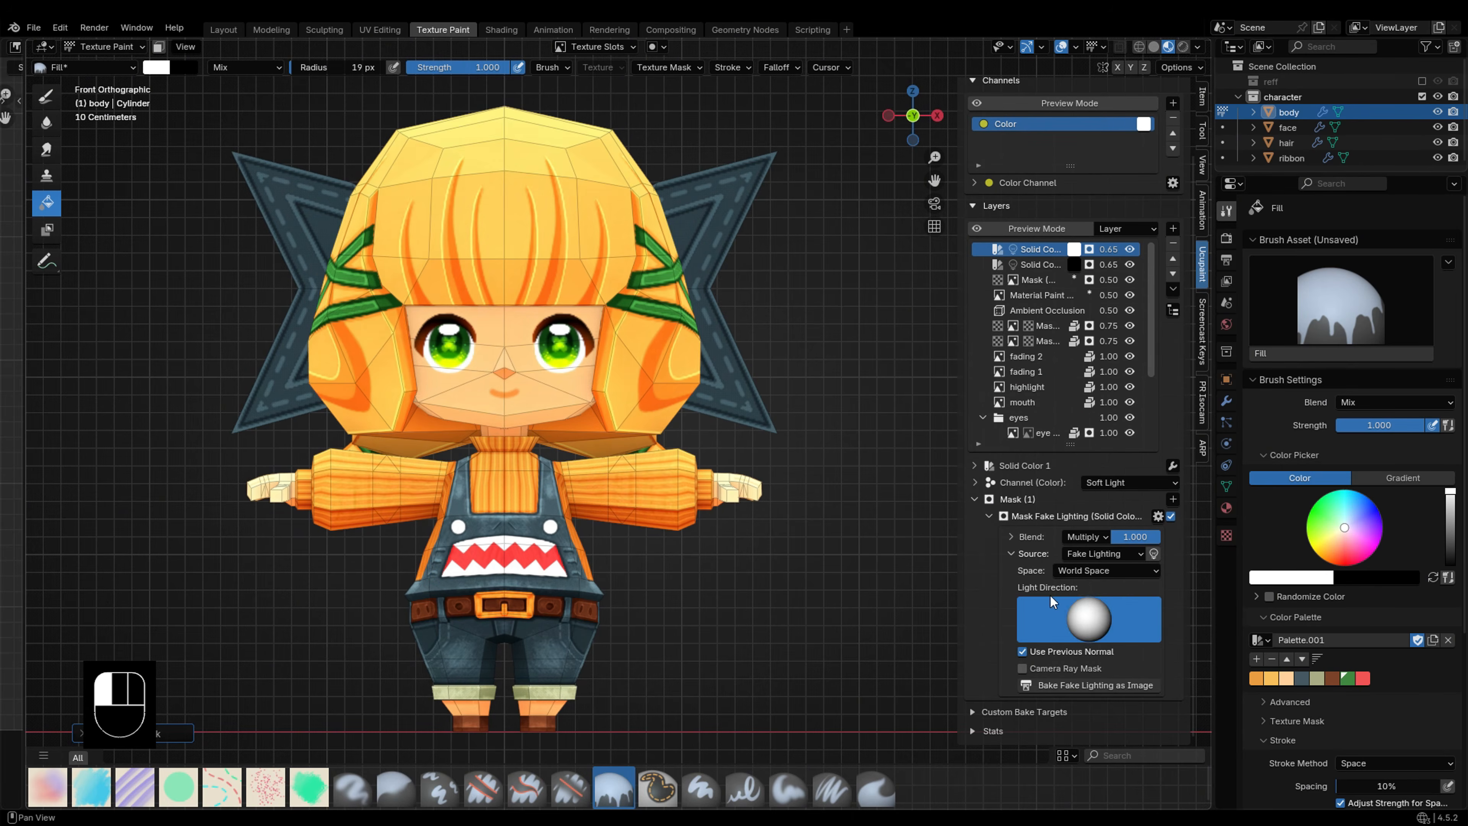
Step: Enlarge the layer list to show every layer and lower the Ambient Occlusion layer's opacity to 0.25
drag(1069, 444, 1069, 553)
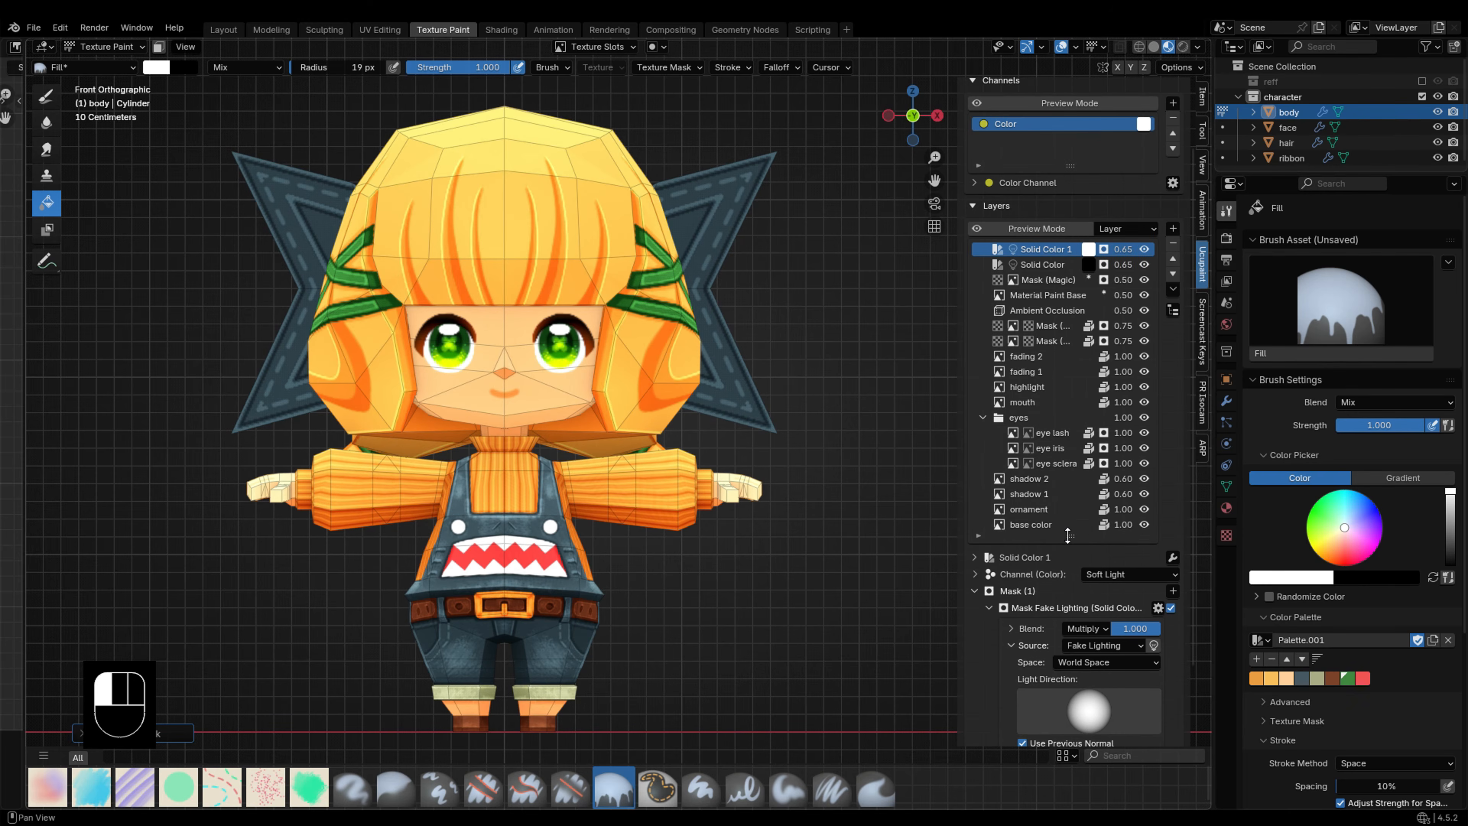
scroll(1039, 603, up, 3)
click(1028, 401)
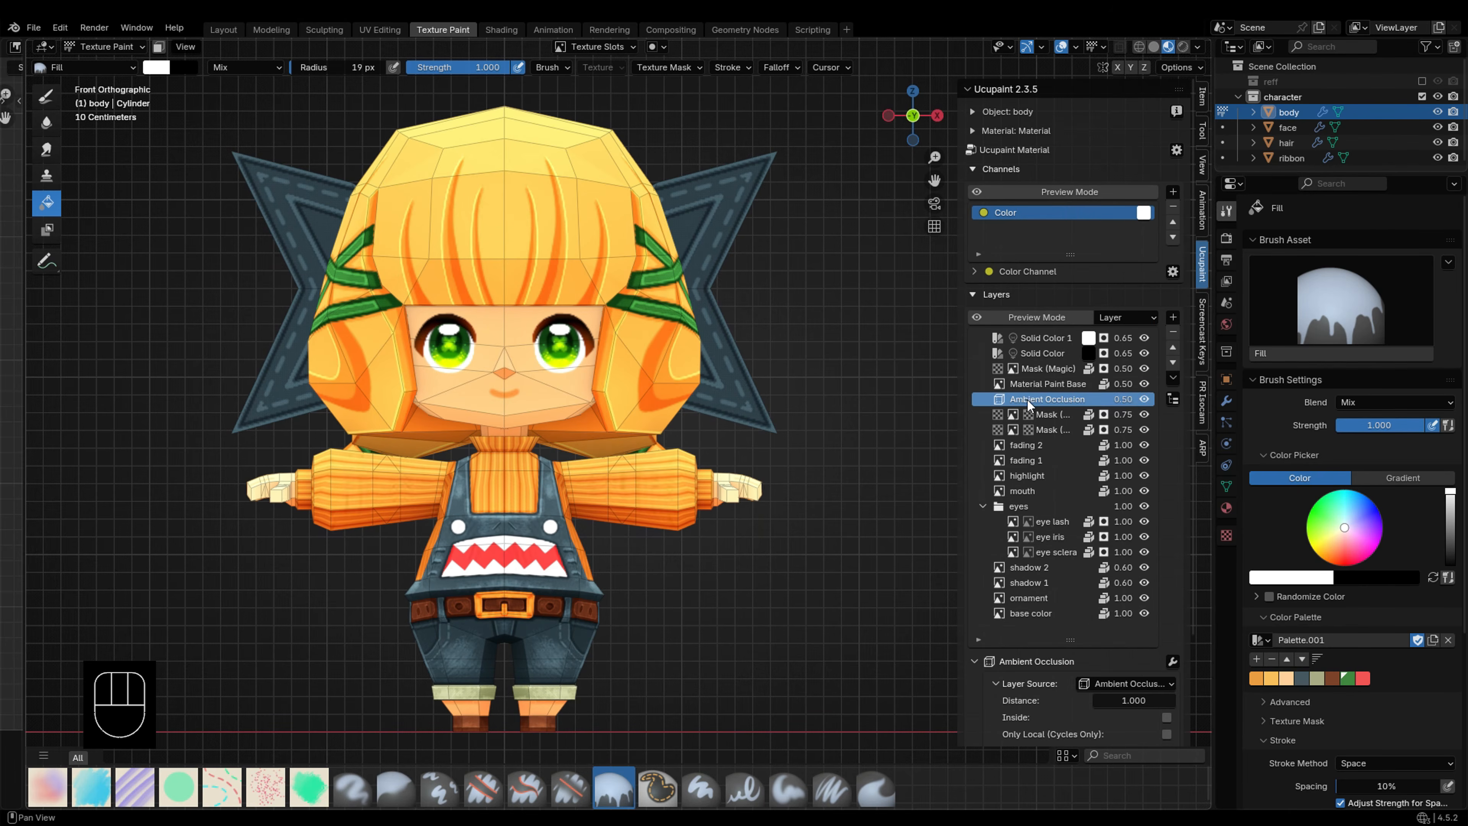
drag(1121, 400, 1099, 399)
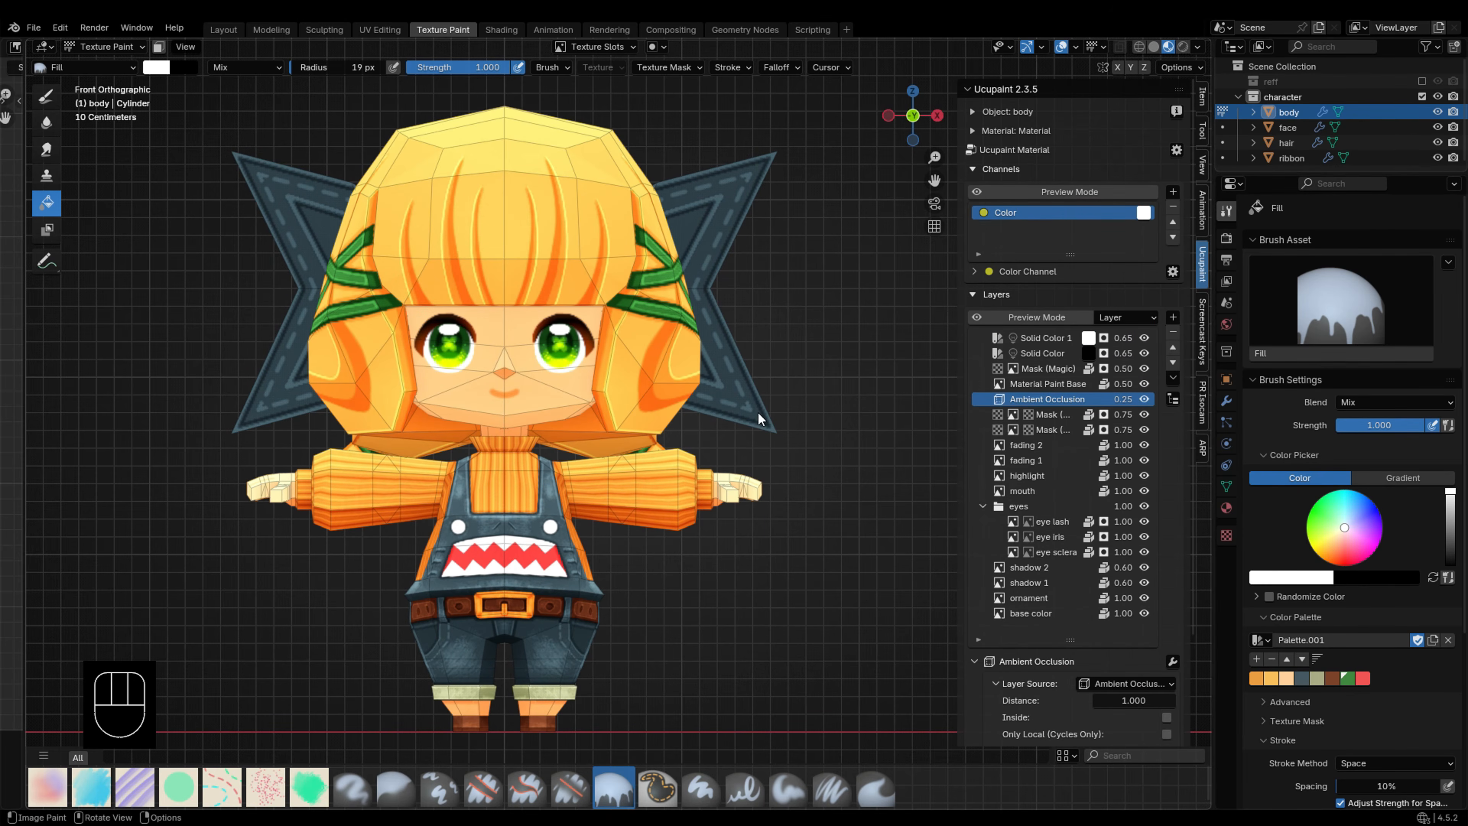
Step: Shade all the character's objects smooth in Object Mode and return to Material Preview with nothing selected
key(ctrl+Tab)
key(a)
key(a)
key(z)
right_click(641, 281)
click(641, 281)
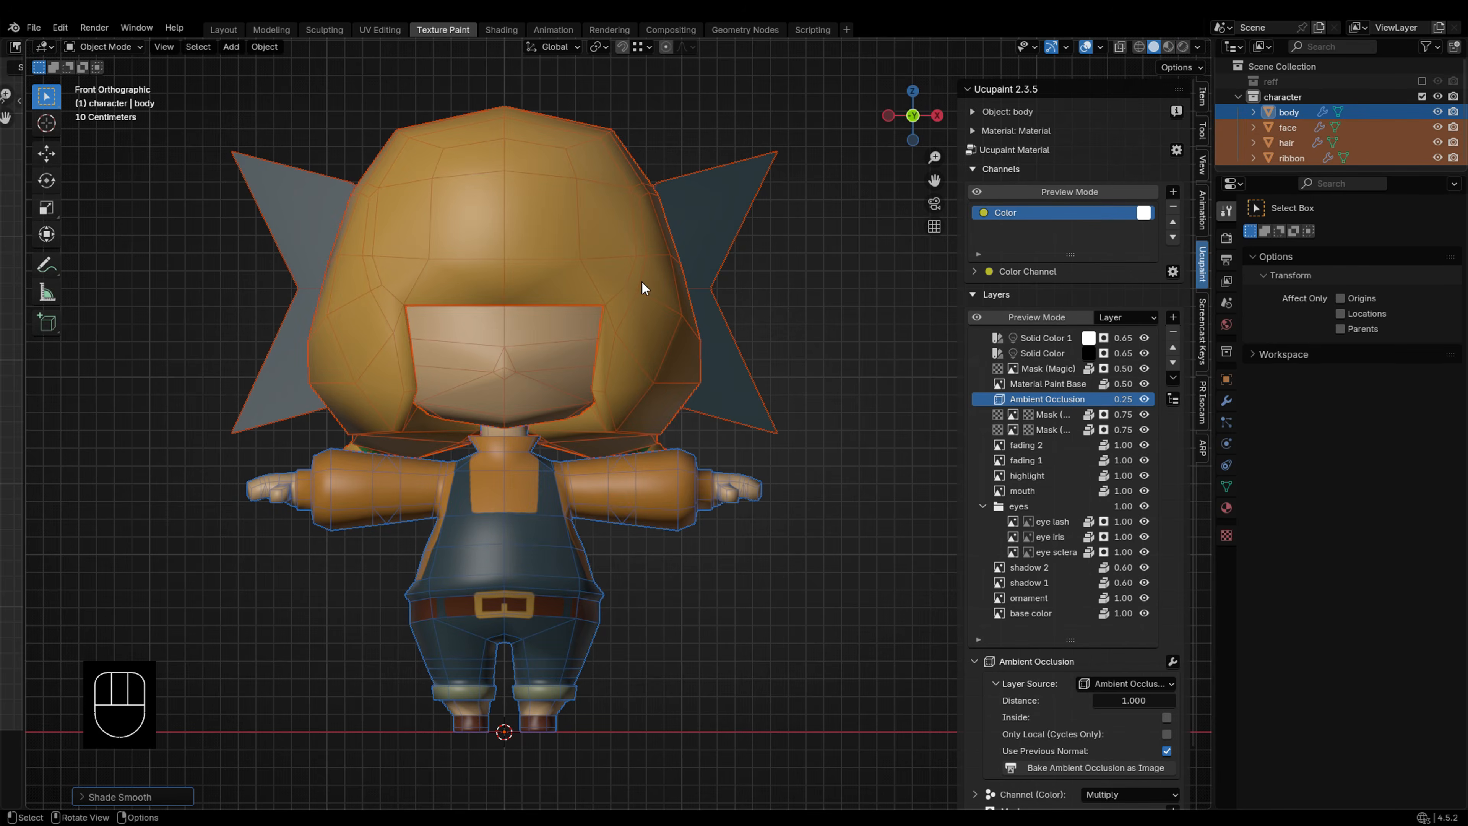
key(z)
click(621, 359)
click(104, 47)
click(301, 127)
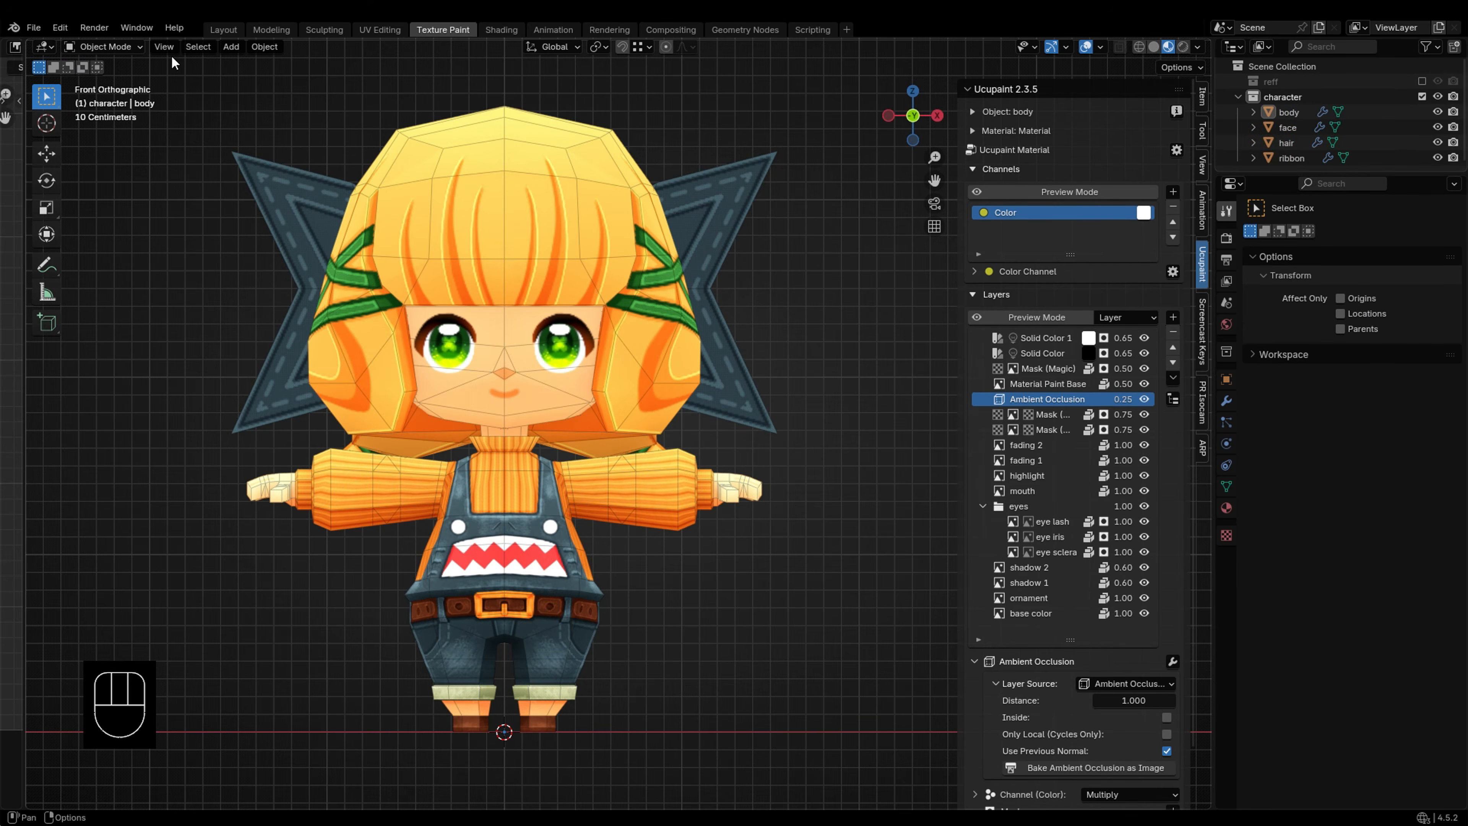
click(104, 47)
click(102, 149)
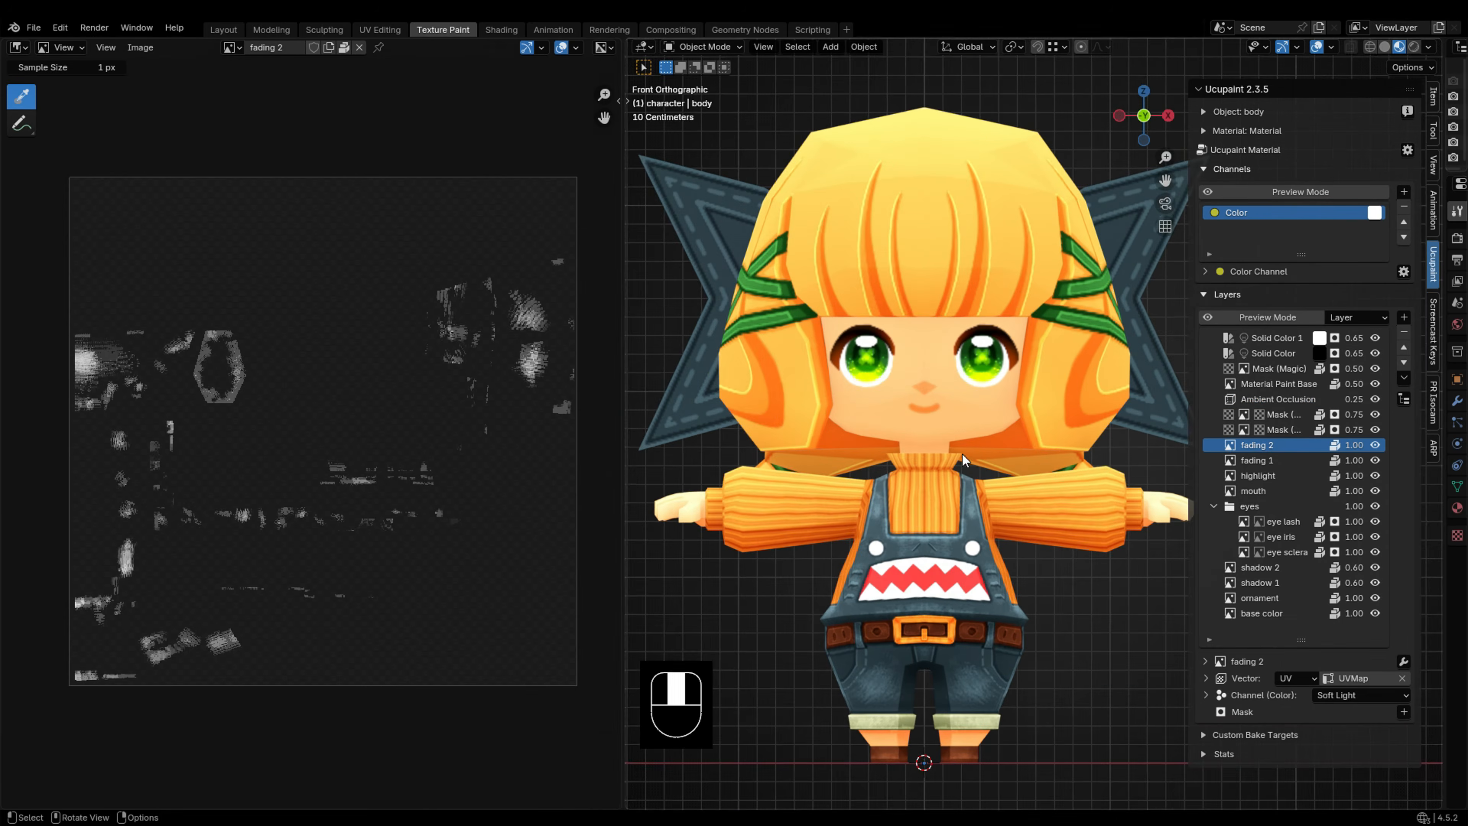
Step: Go through the layers one by one from base color up to Solid Color 1 and examine each layer's image
click(1269, 612)
click(1275, 599)
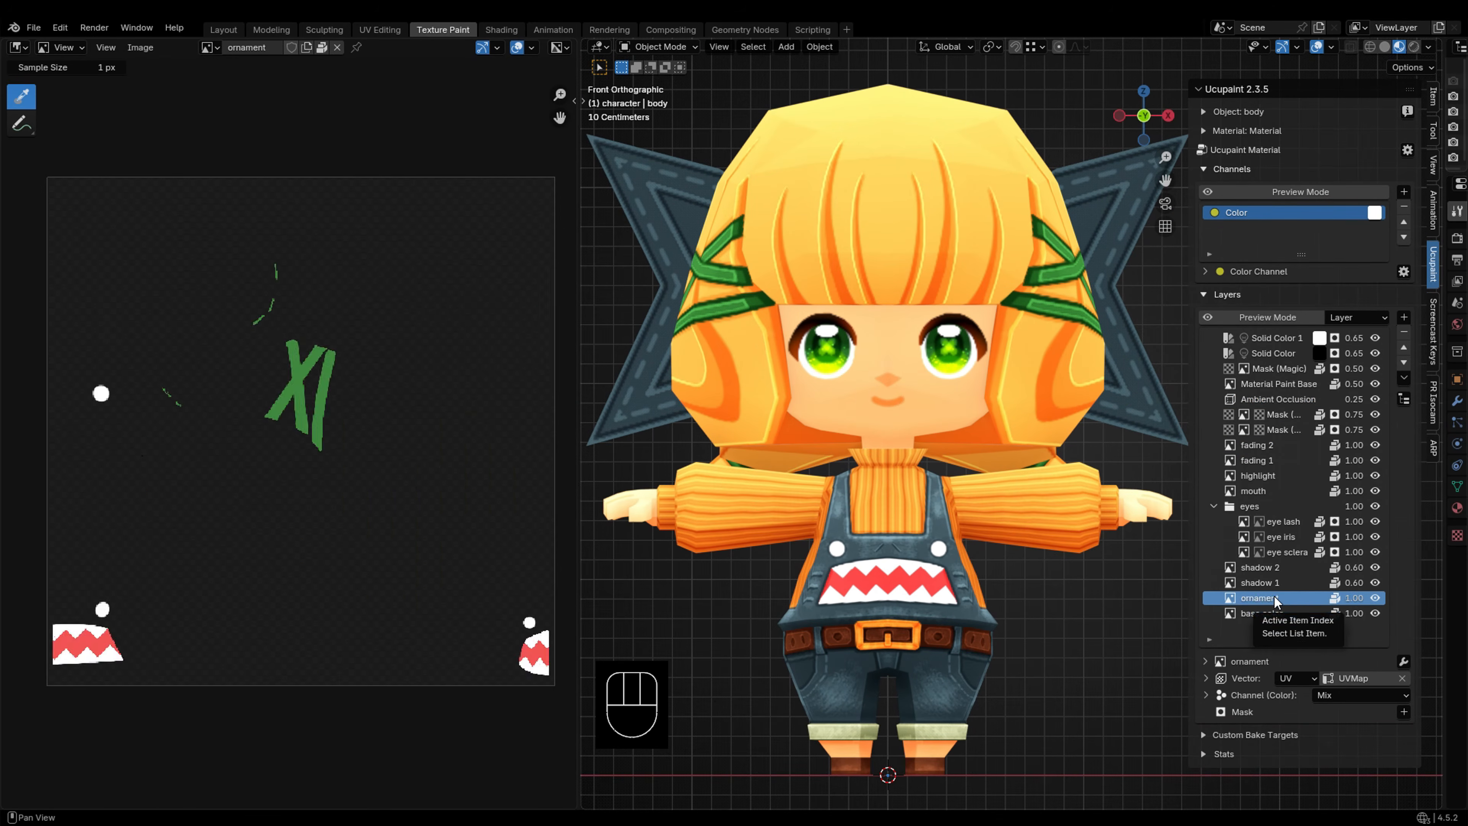
click(1277, 582)
click(1280, 567)
click(1281, 552)
click(1283, 537)
click(1285, 518)
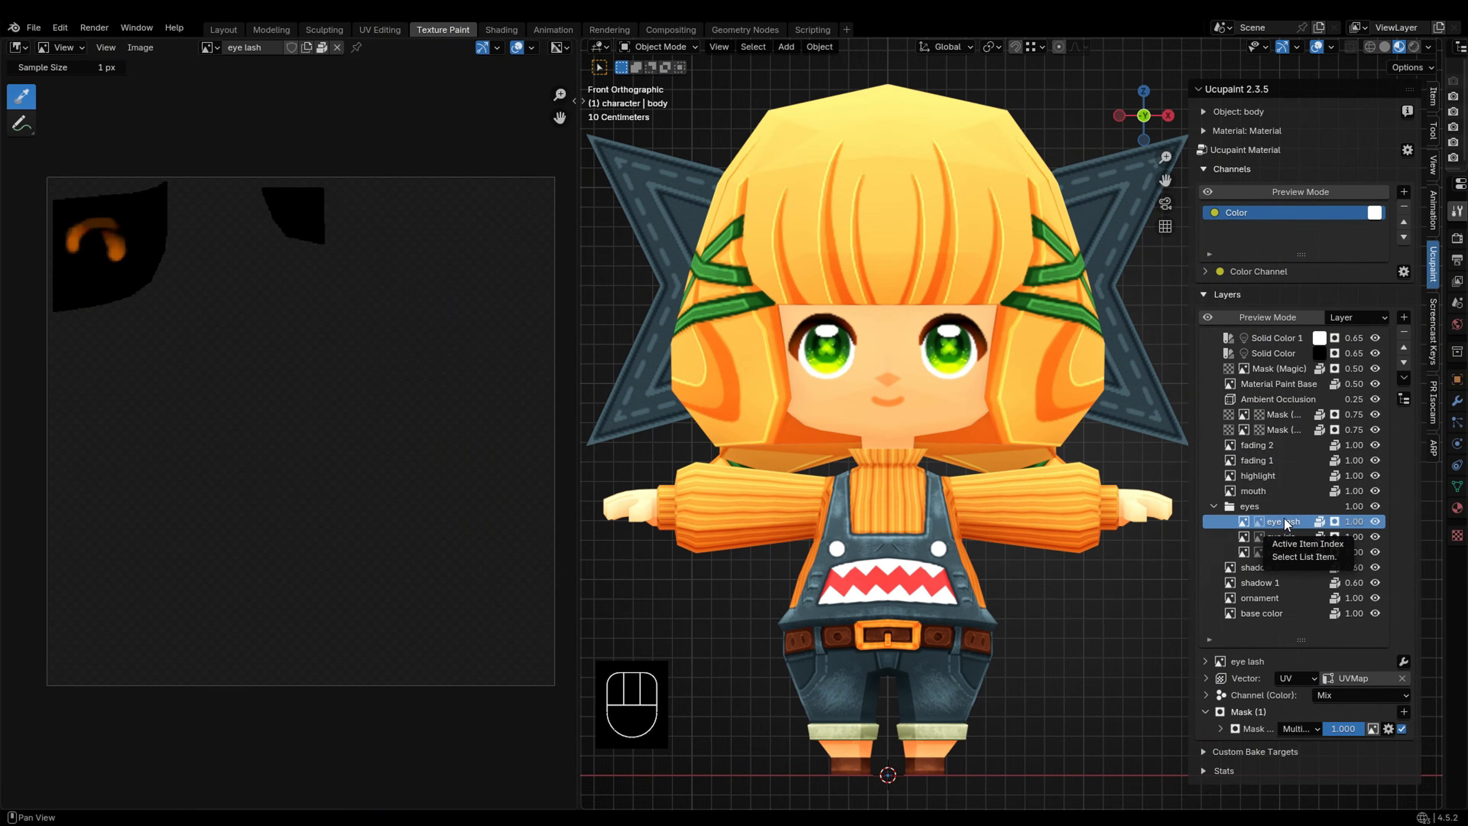
click(1284, 506)
click(1286, 491)
click(1285, 476)
click(1283, 460)
click(1284, 445)
click(1287, 429)
click(1288, 414)
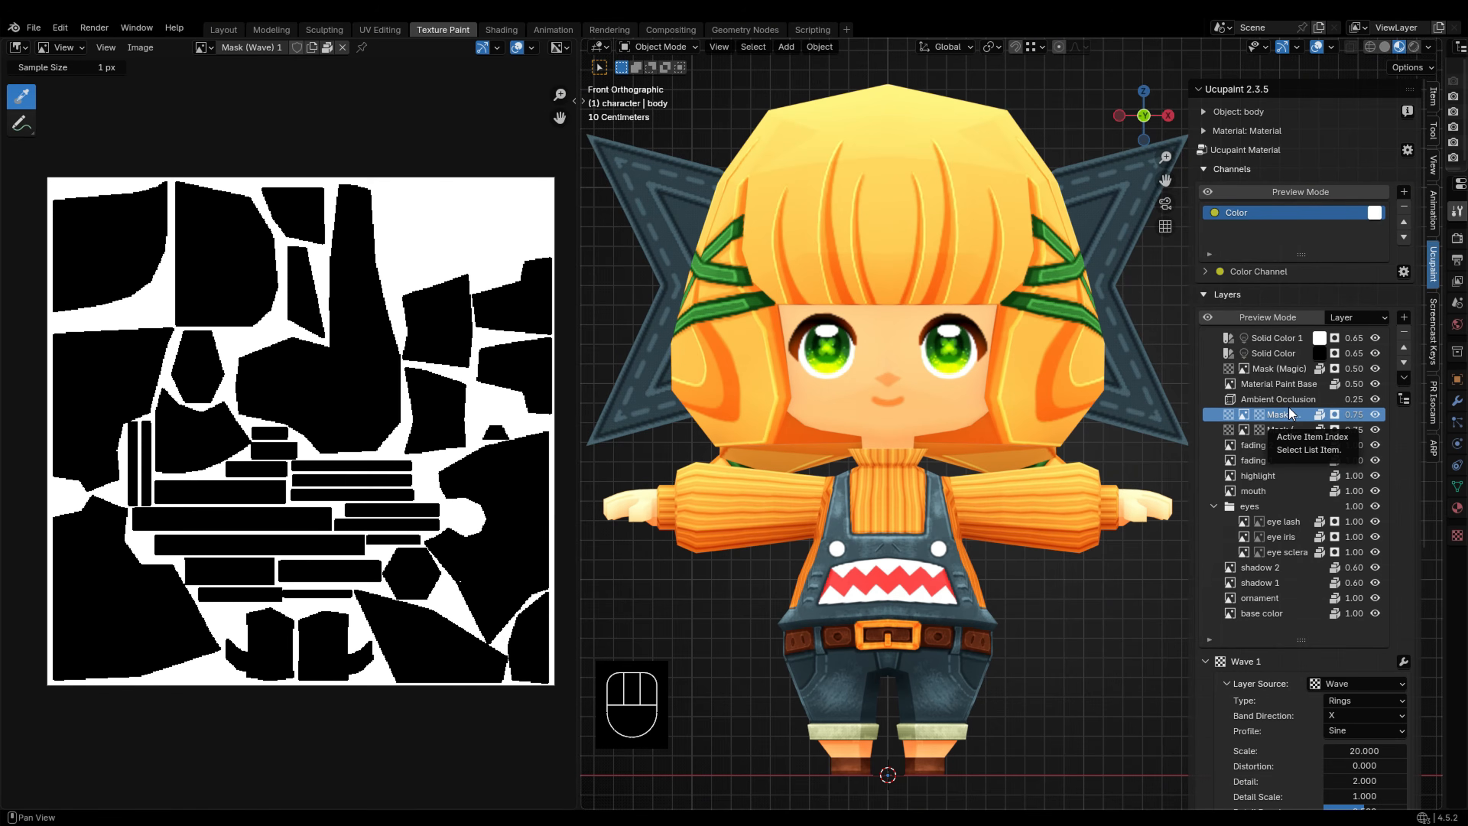
click(1289, 400)
click(1289, 384)
click(1288, 369)
click(1285, 353)
click(1282, 339)
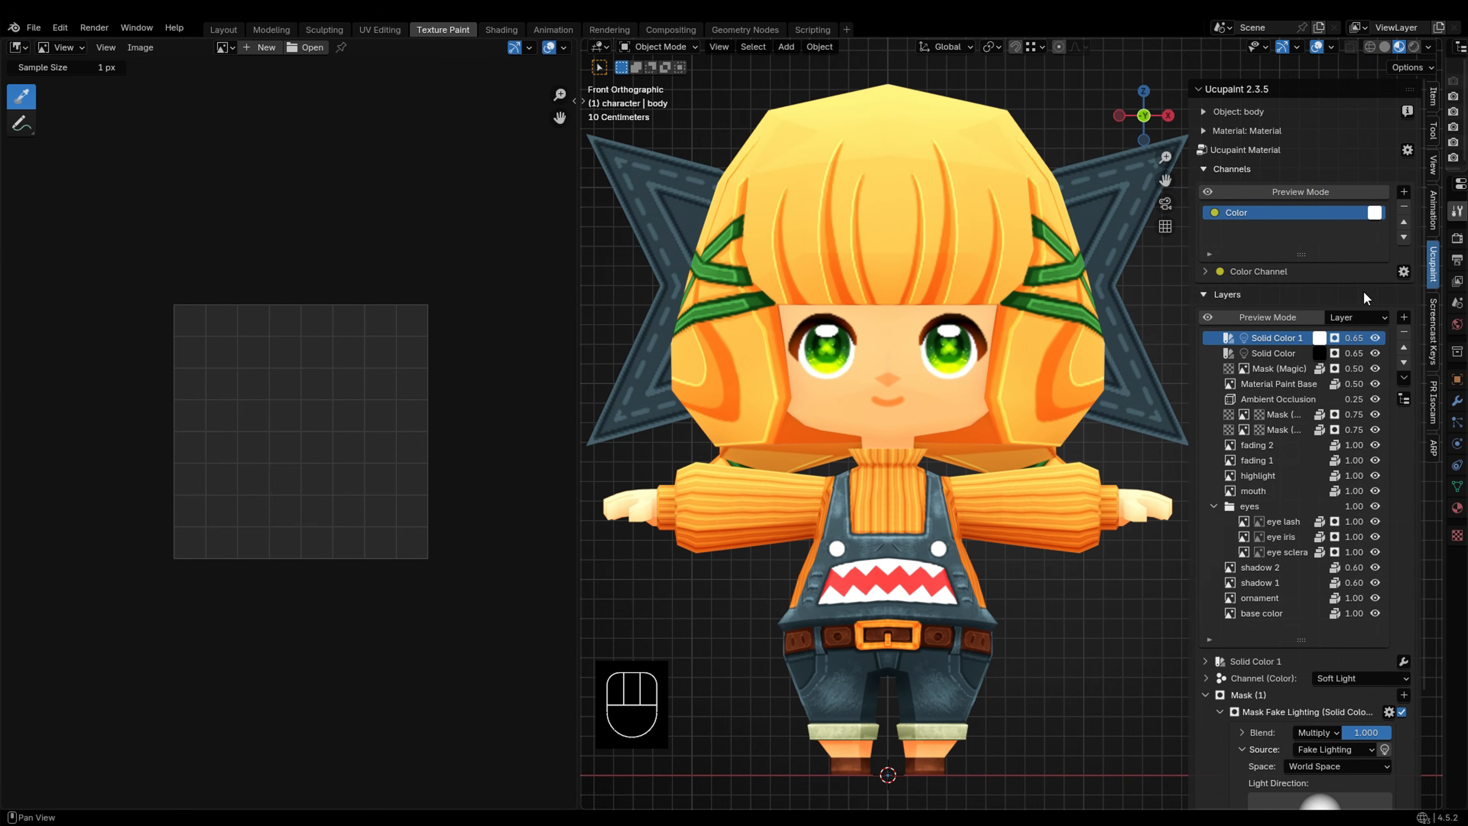
Step: Start a Color channel bake to image and set its resolution to 512 and samples to 10000
click(1207, 273)
click(1405, 272)
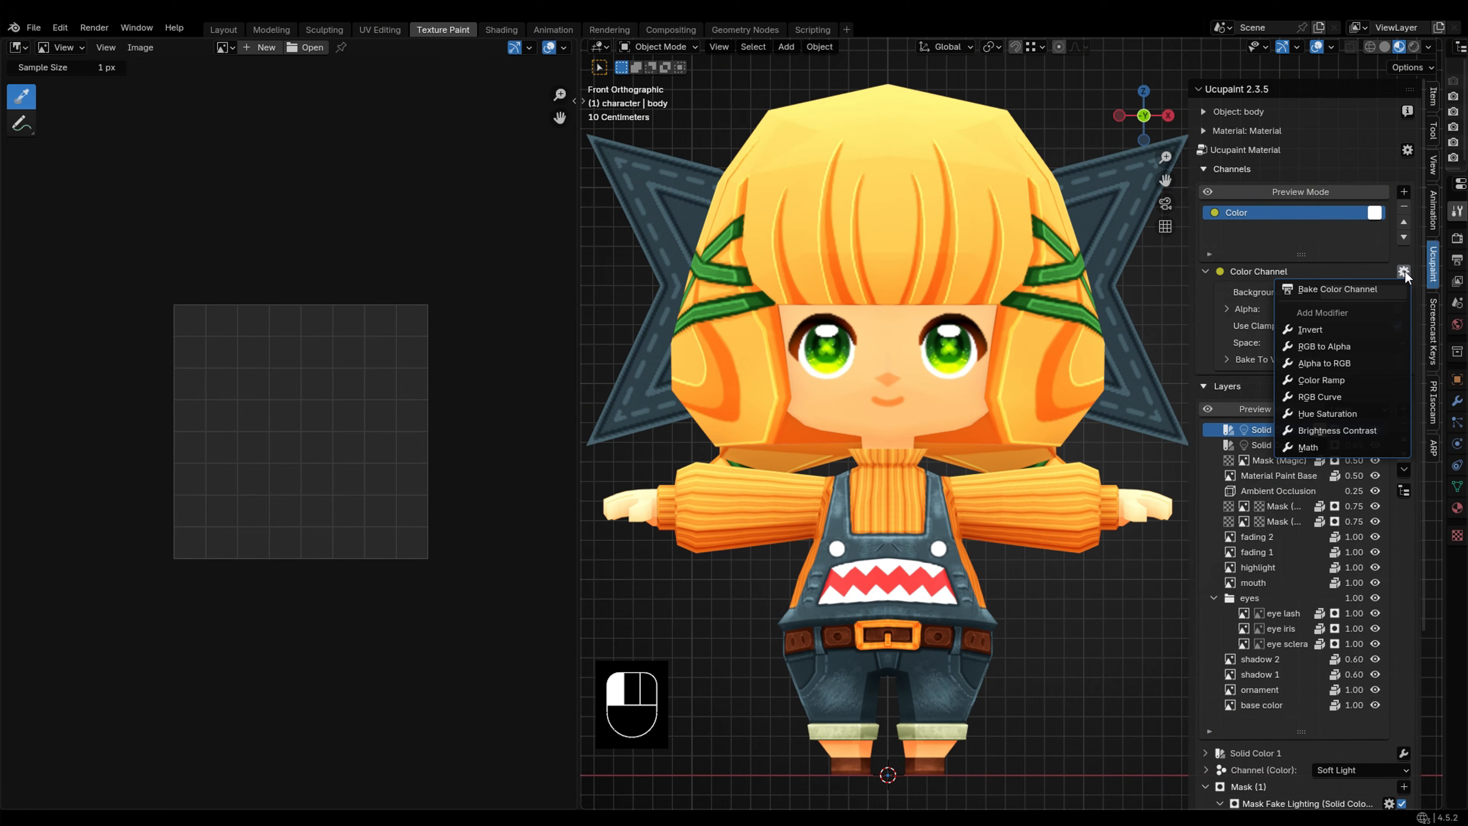
click(1386, 289)
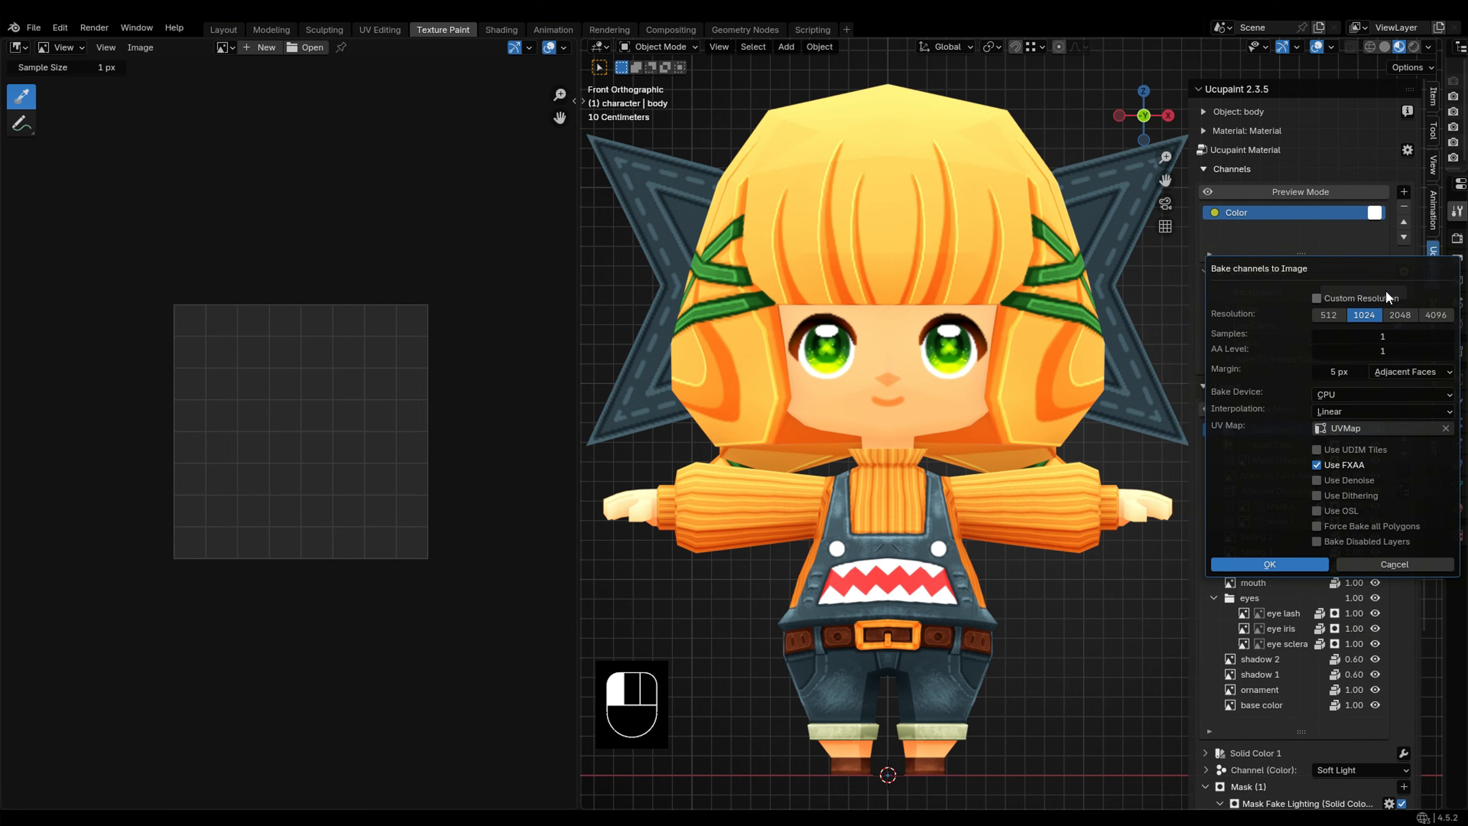
click(1328, 315)
drag(1329, 336, 1367, 335)
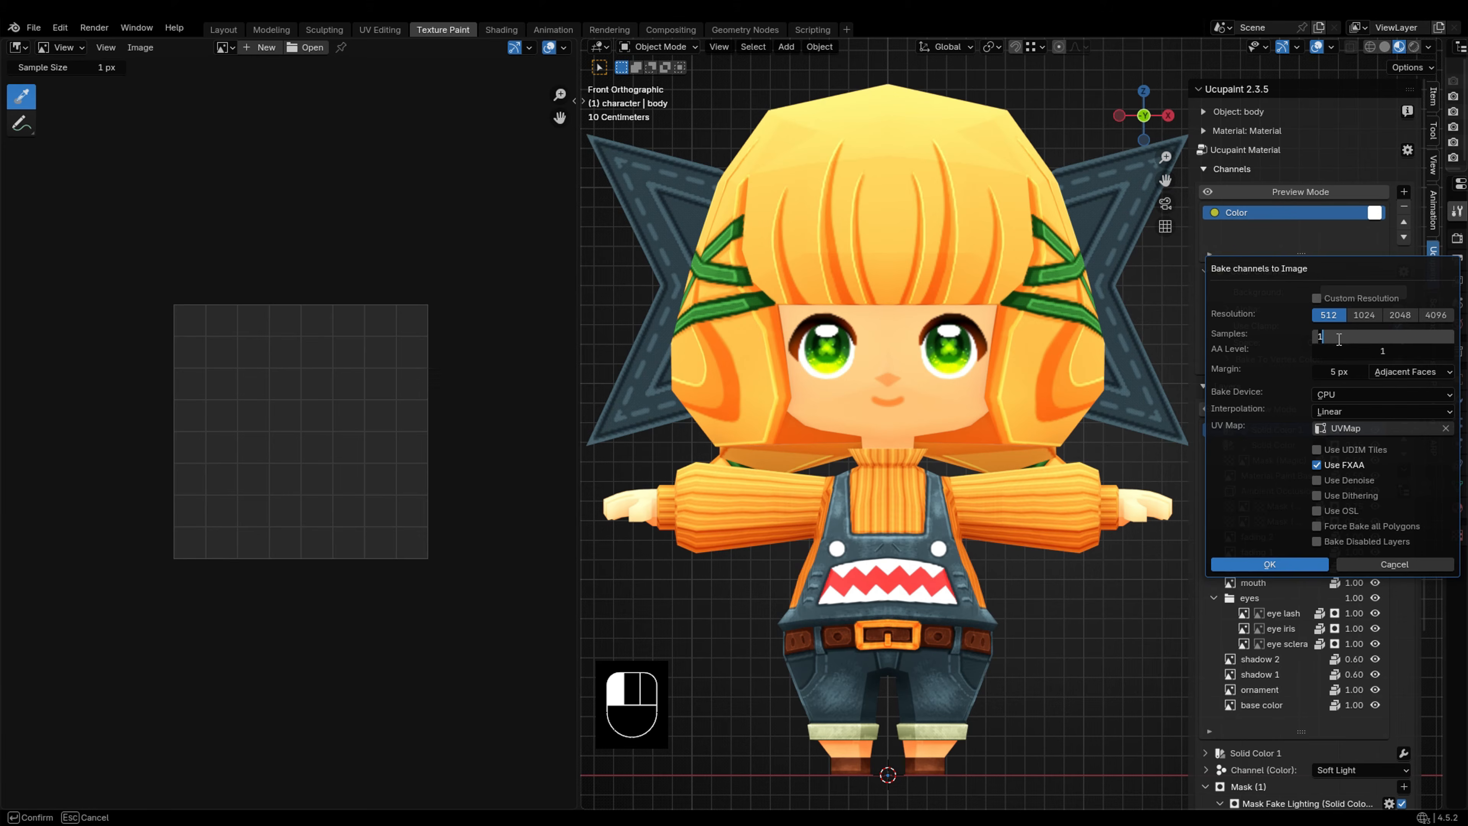
text(10000)
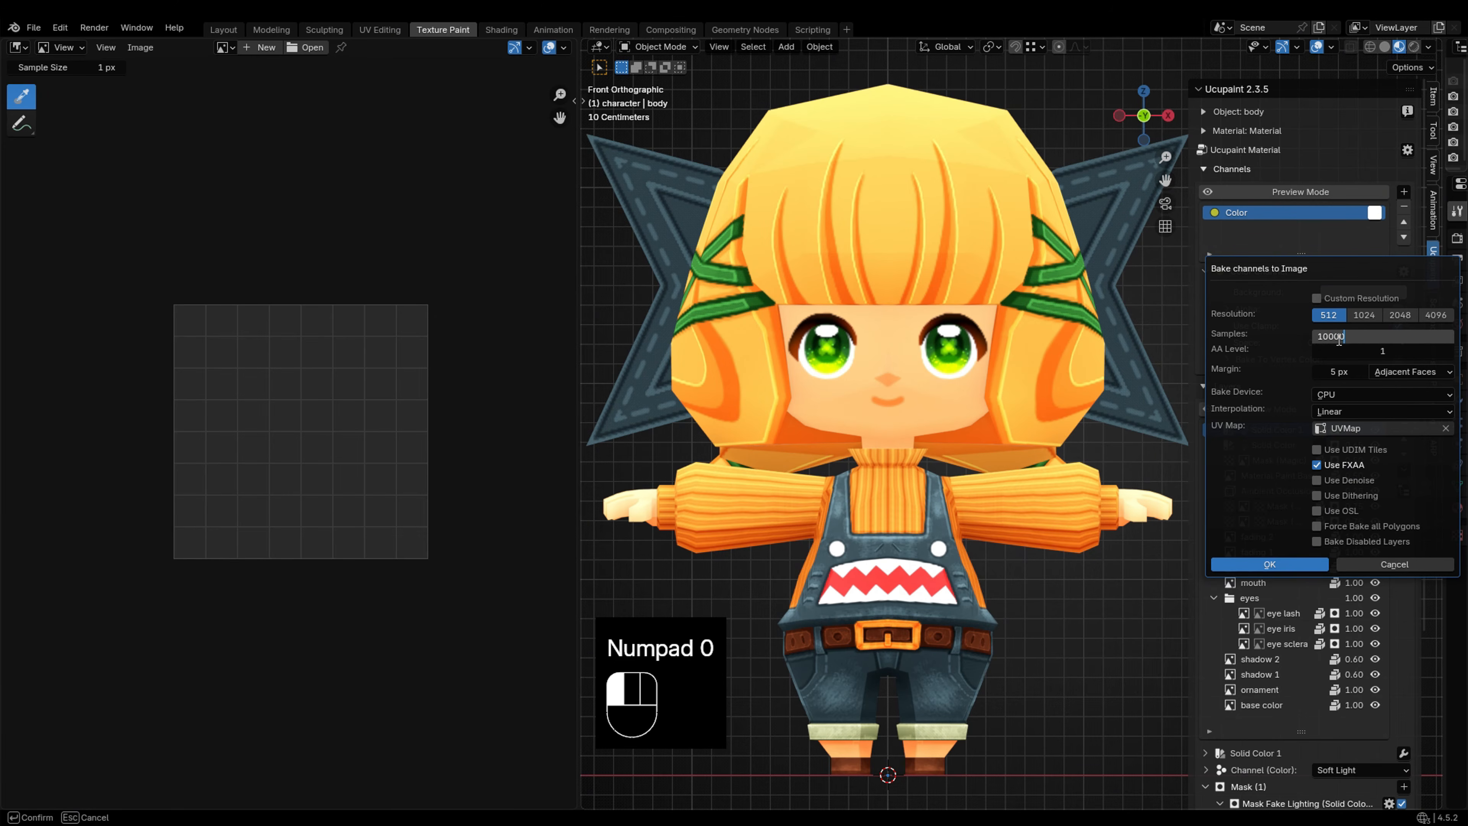
click(1311, 338)
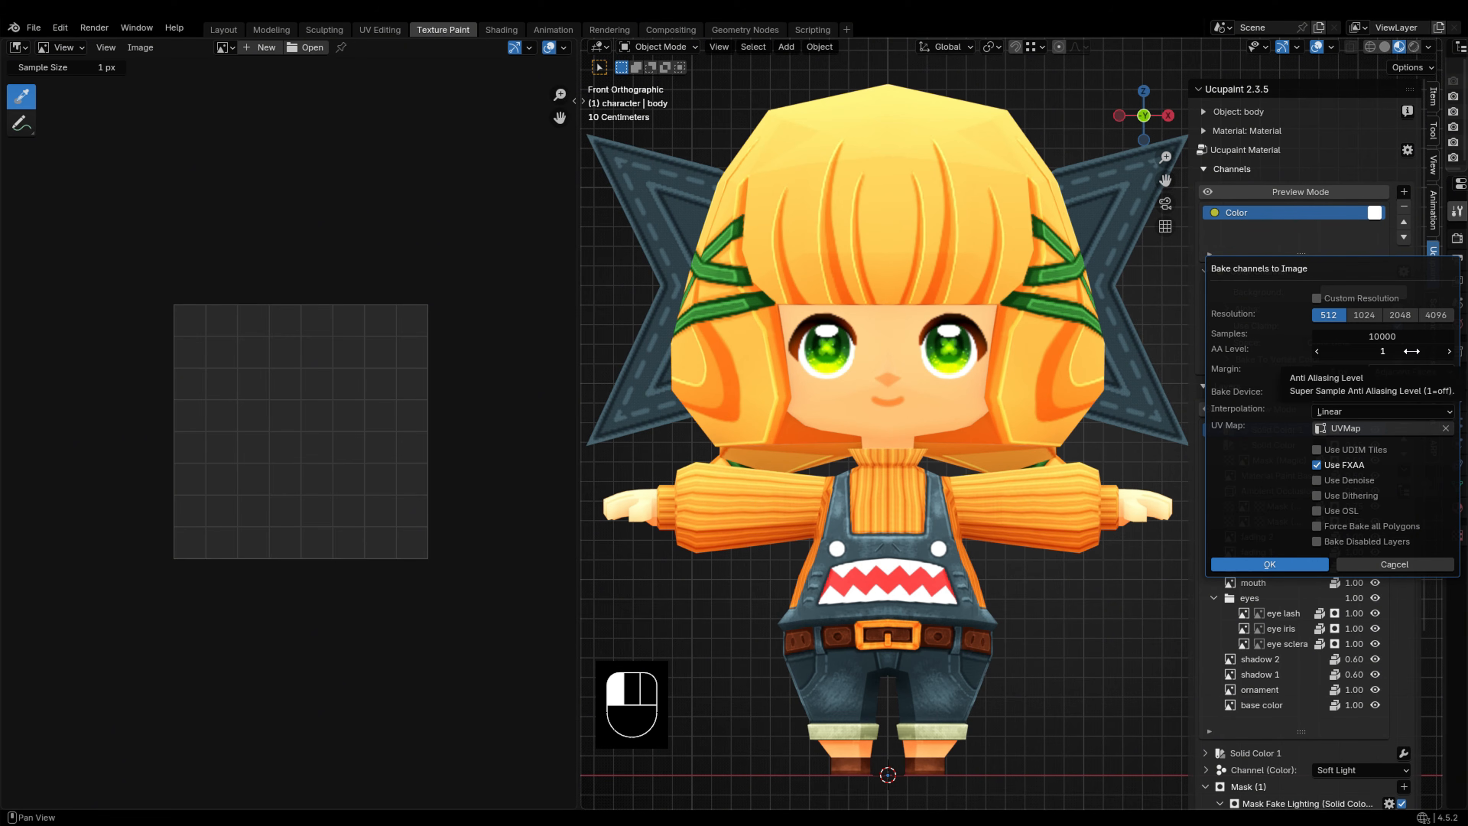
Step: Set the AA level to 2, enable Use OSL and Force Bake all Polygons, and run the bake with Linear interpolation
click(1449, 353)
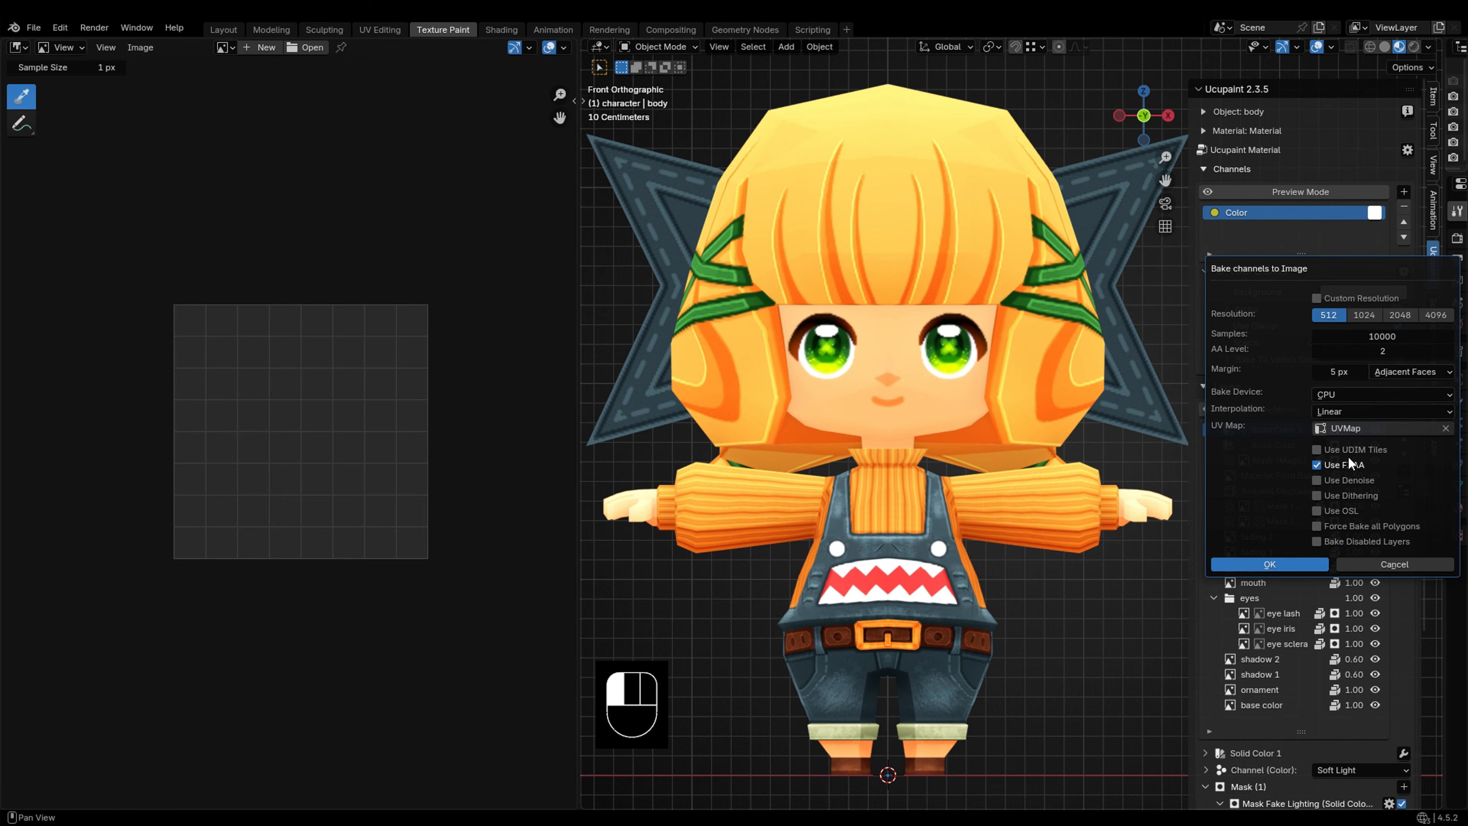
click(1338, 509)
click(1343, 522)
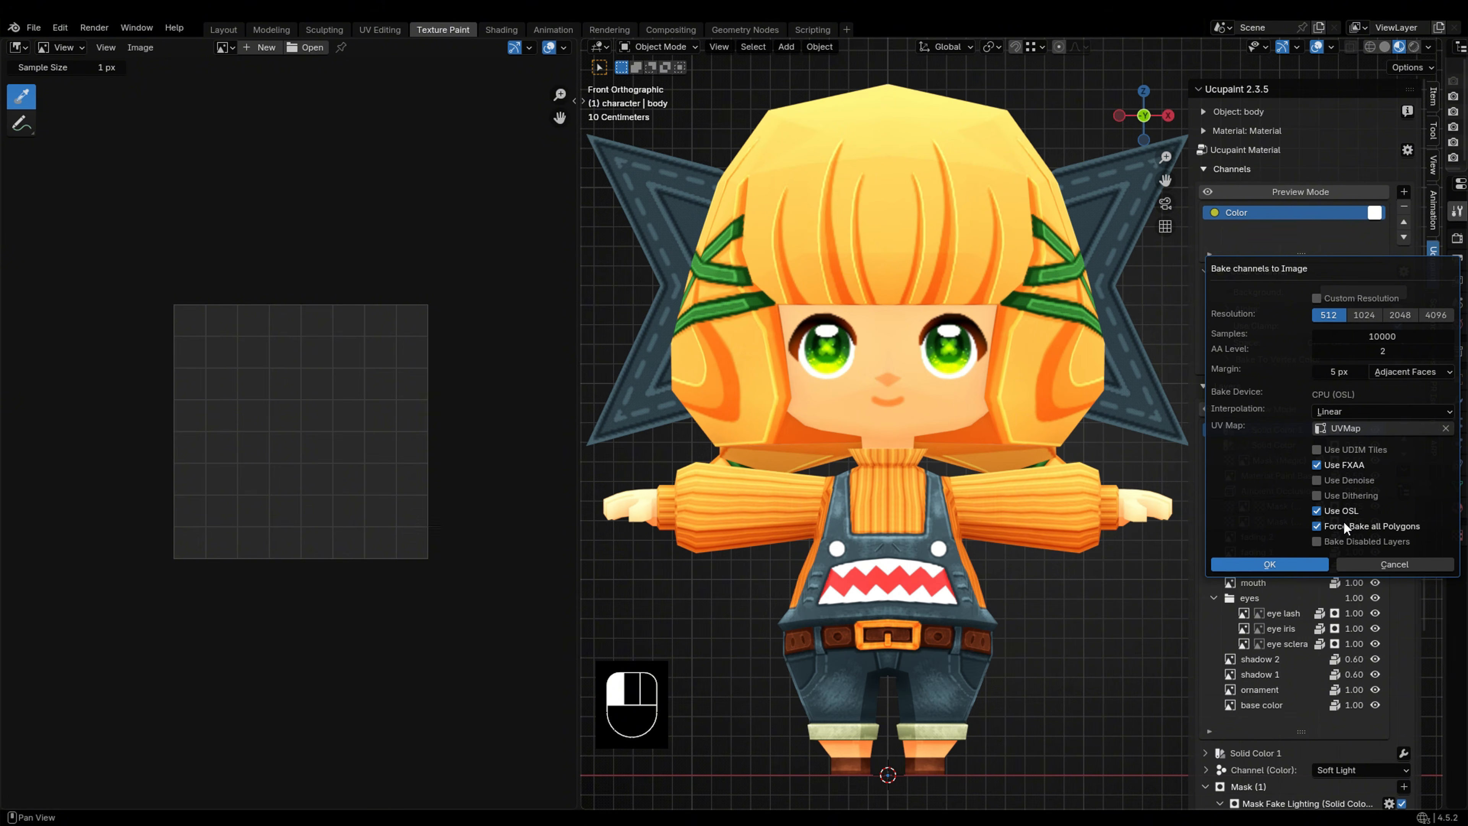
click(1371, 411)
click(1261, 564)
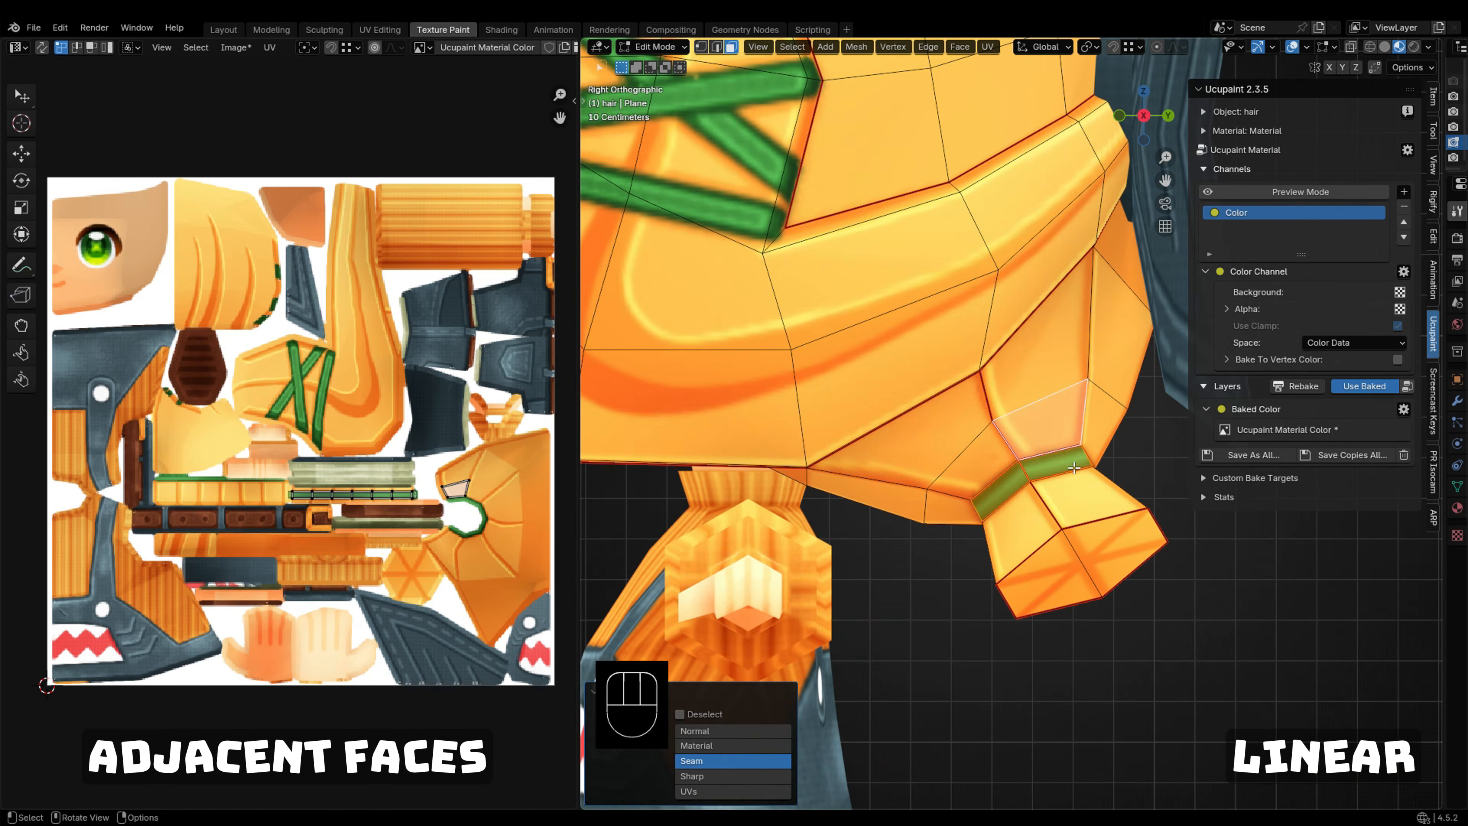
Step: Examine the seams of the baked texture on the hair and body against their UV islands in Edit Mode
click(839, 350)
key(a)
key(a)
key(a)
key(a)
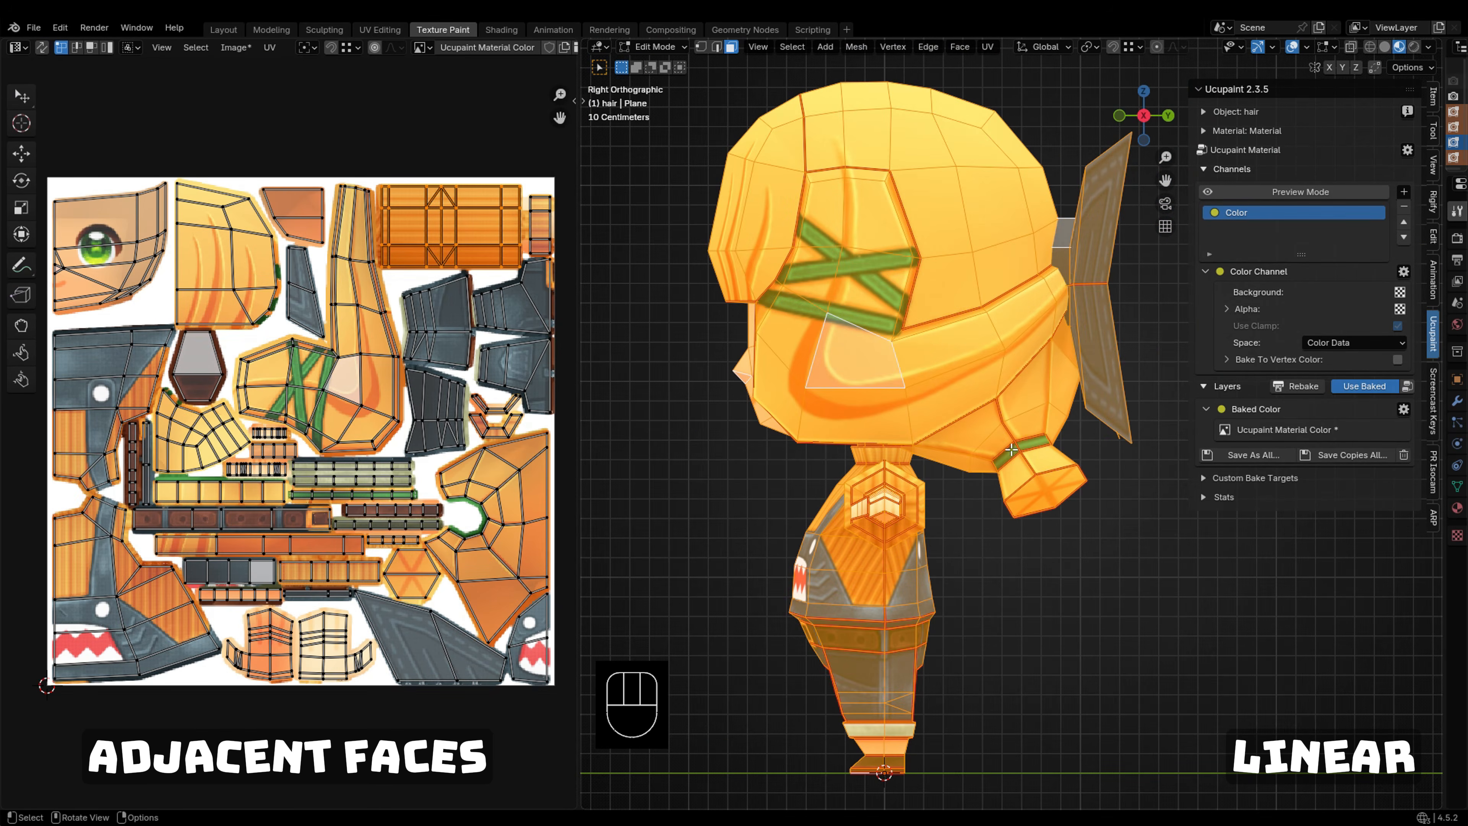
key(Tab)
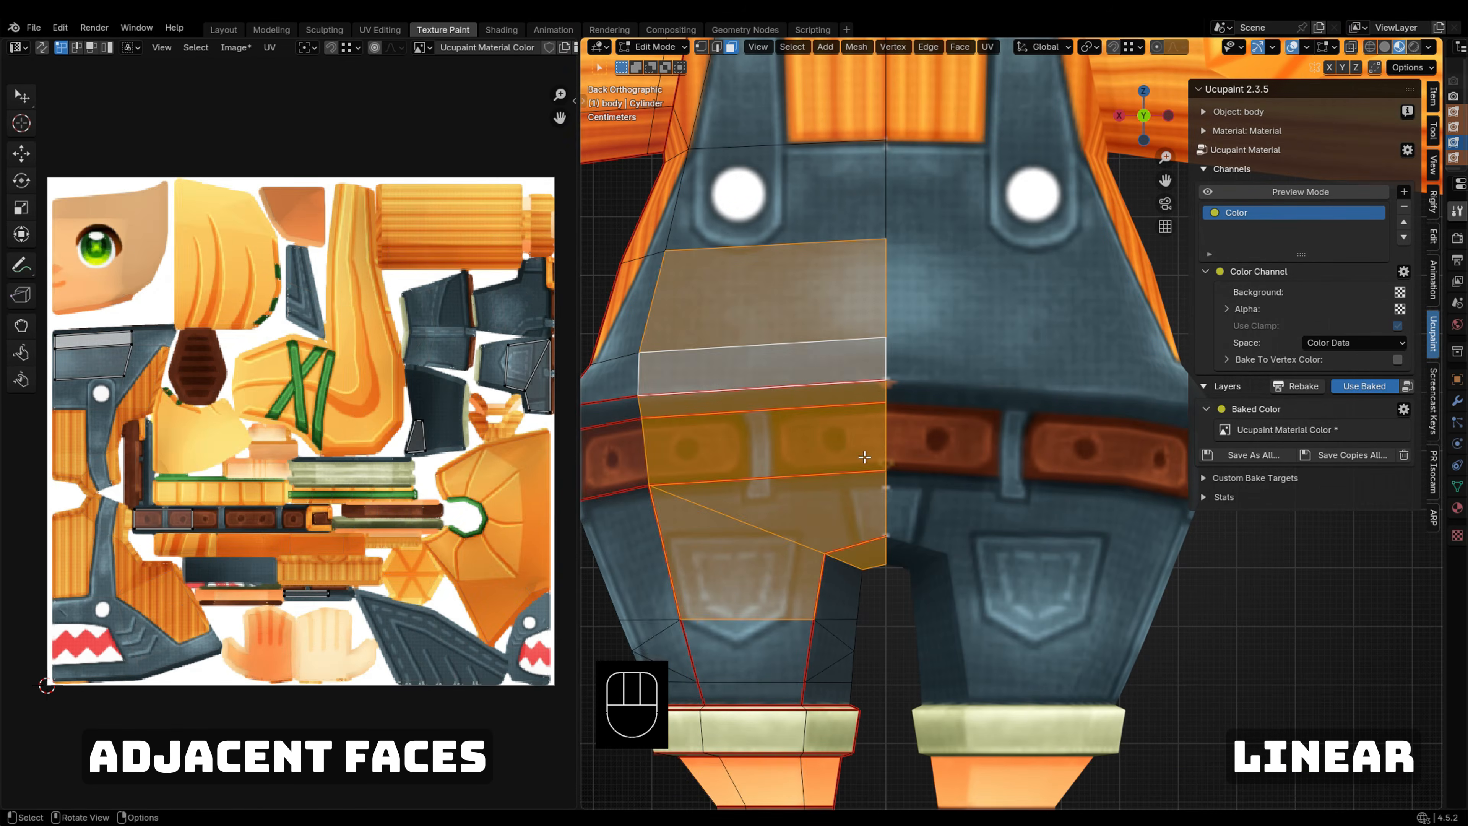
key(l)
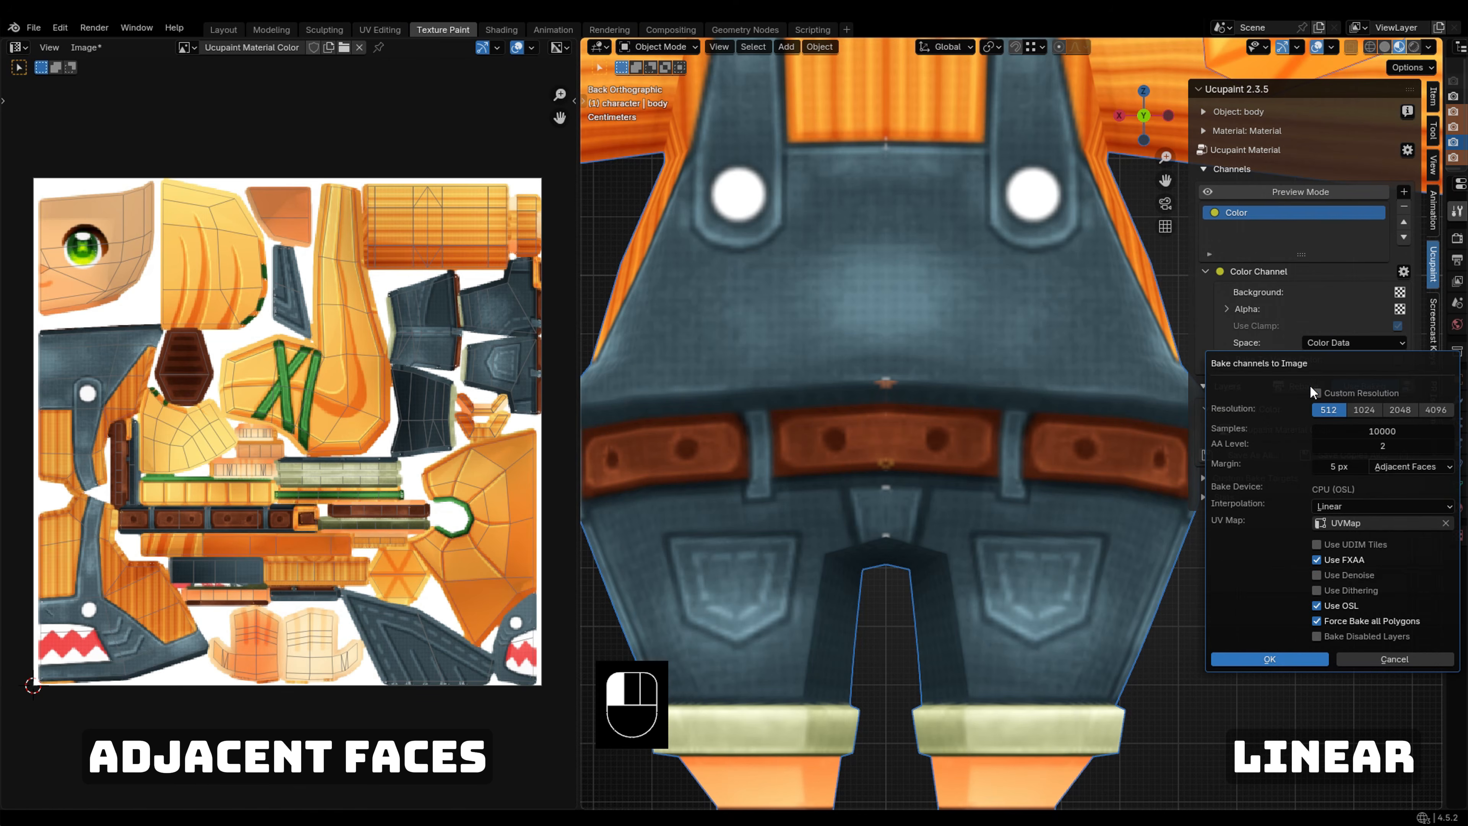
Step: Rebake the Color channel with the margin type set to Extend
click(1411, 466)
click(1394, 518)
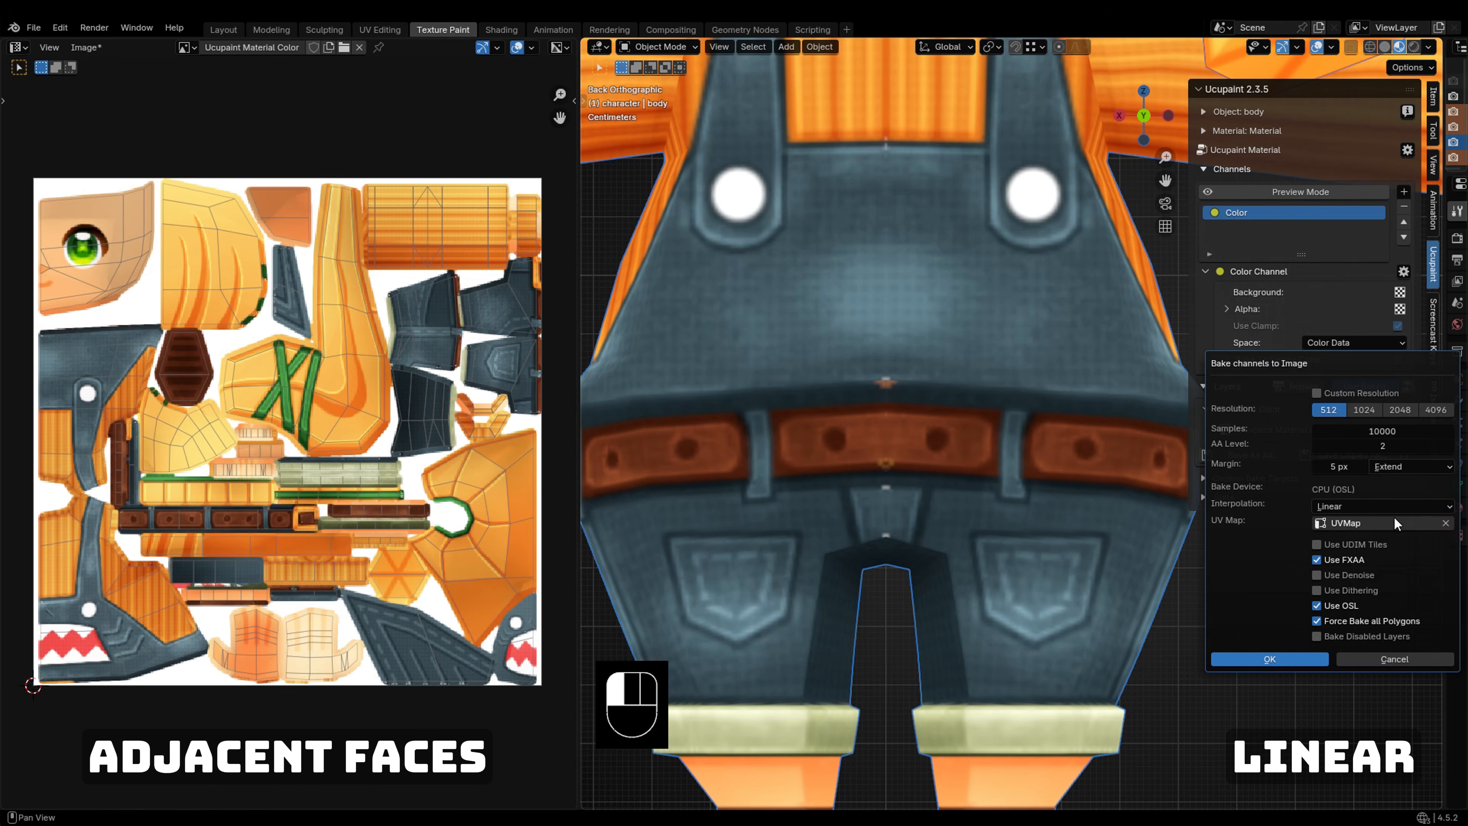
click(1260, 661)
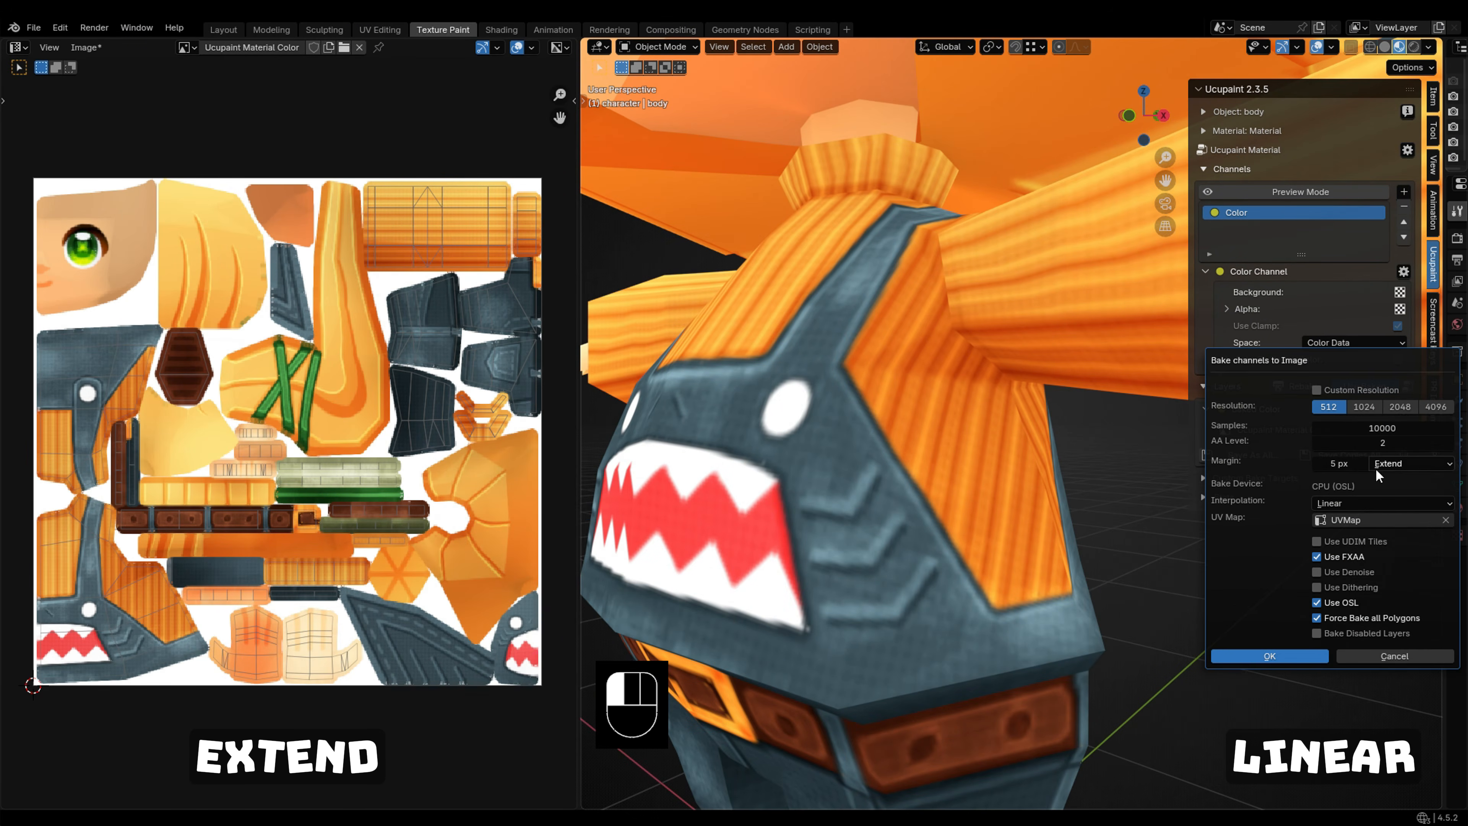
Step: Rebake the Color channel with Closest interpolation and inspect the texture on the overalls from several sides
click(1343, 502)
click(1340, 516)
click(1272, 655)
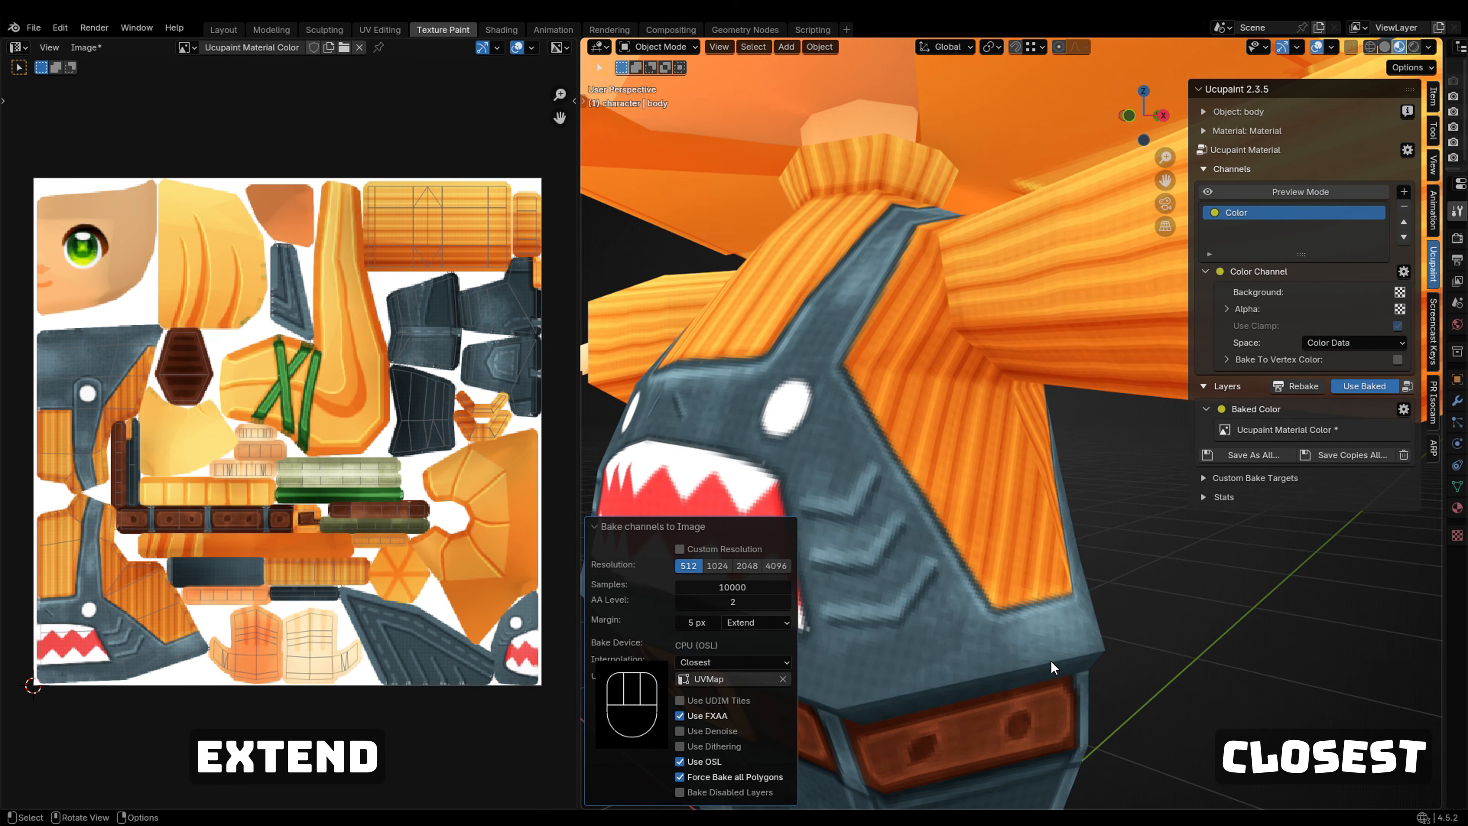
middle_drag(1051, 660, 1065, 626)
middle_drag(981, 492, 998, 631)
key(grave)
key(shift+c)
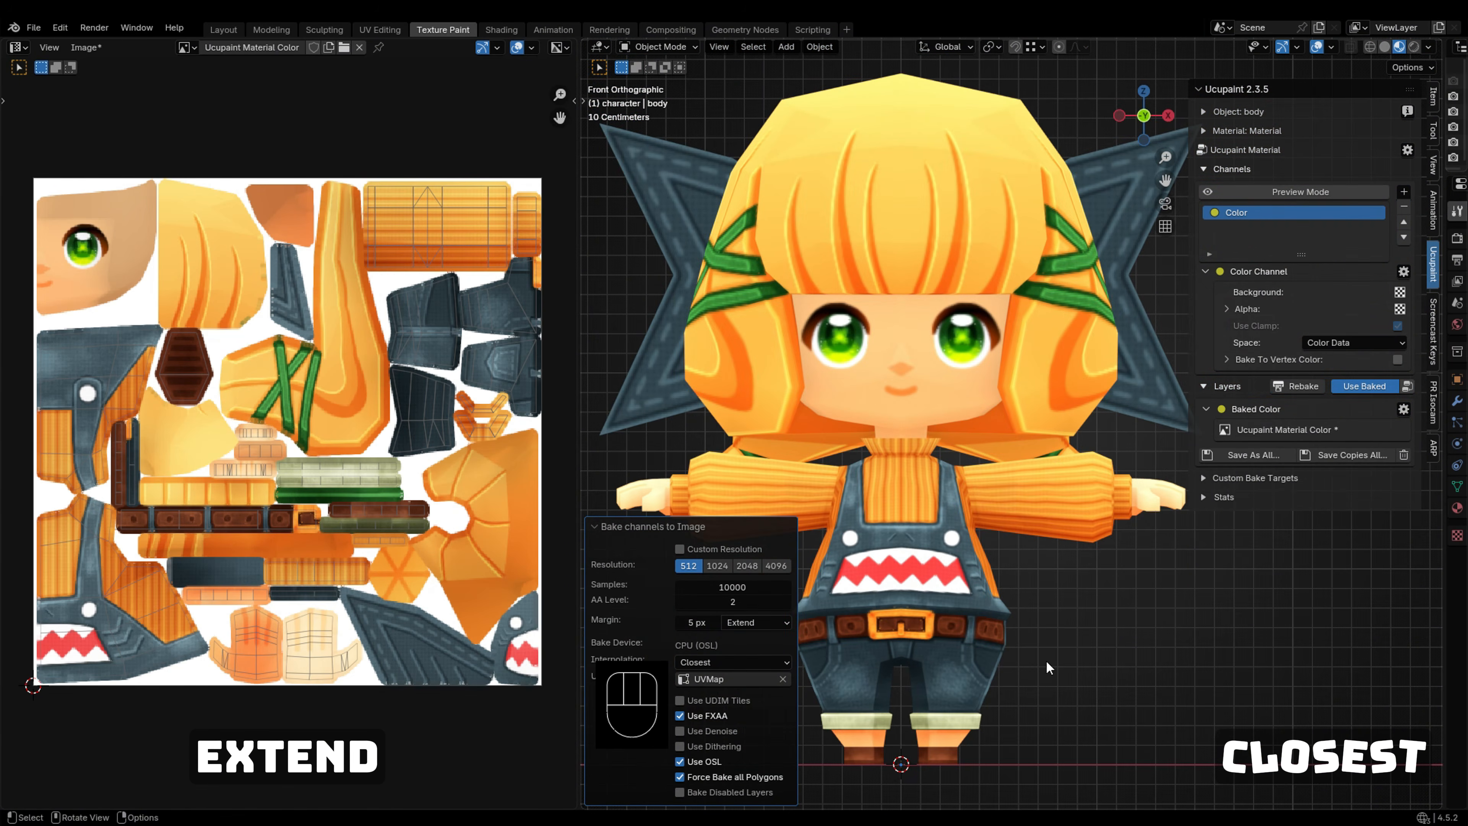
scroll(995, 619, up, 5)
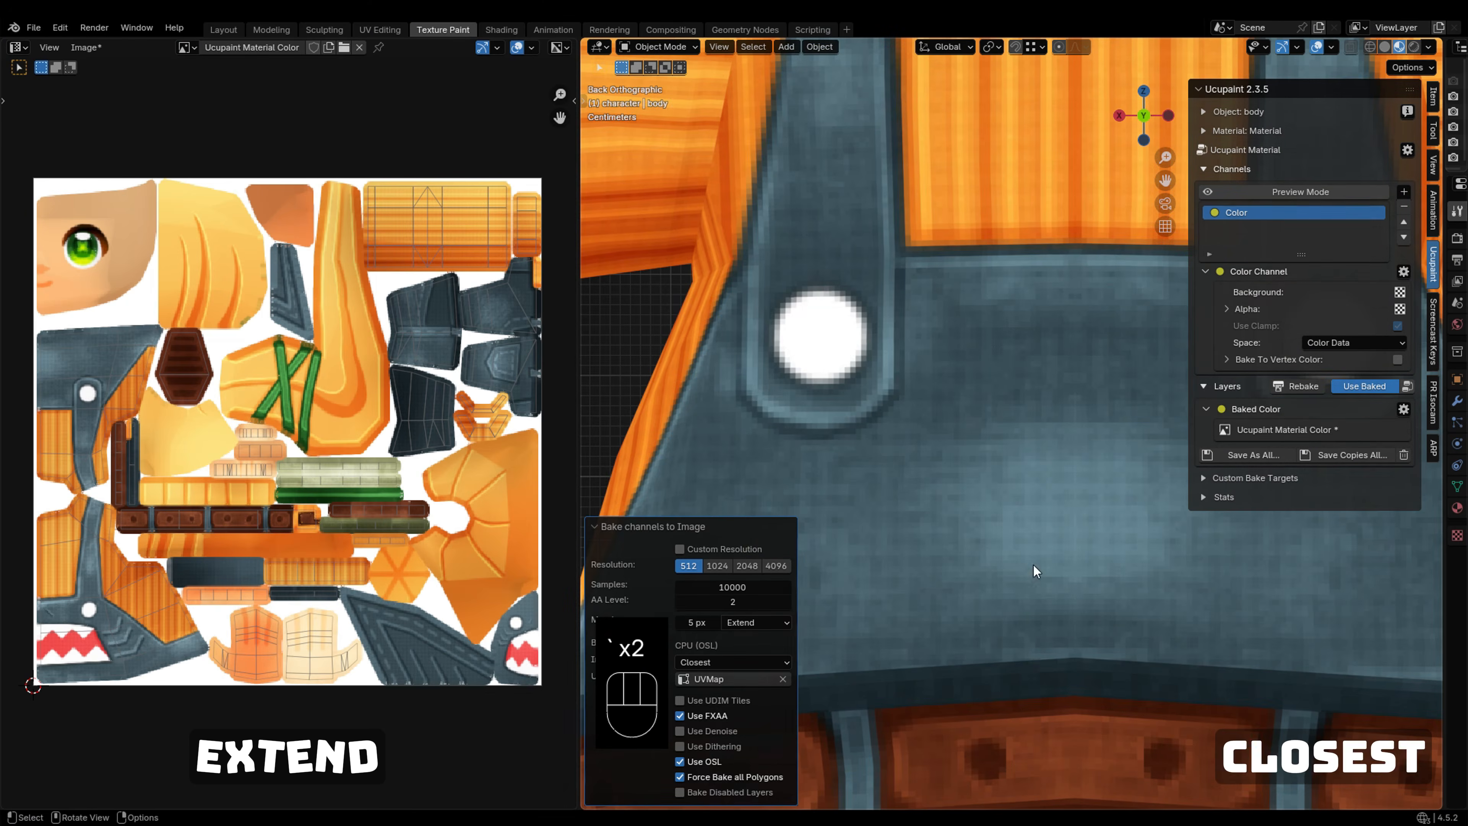
scroll(1034, 565, down, 2)
middle_drag(876, 451, 997, 482)
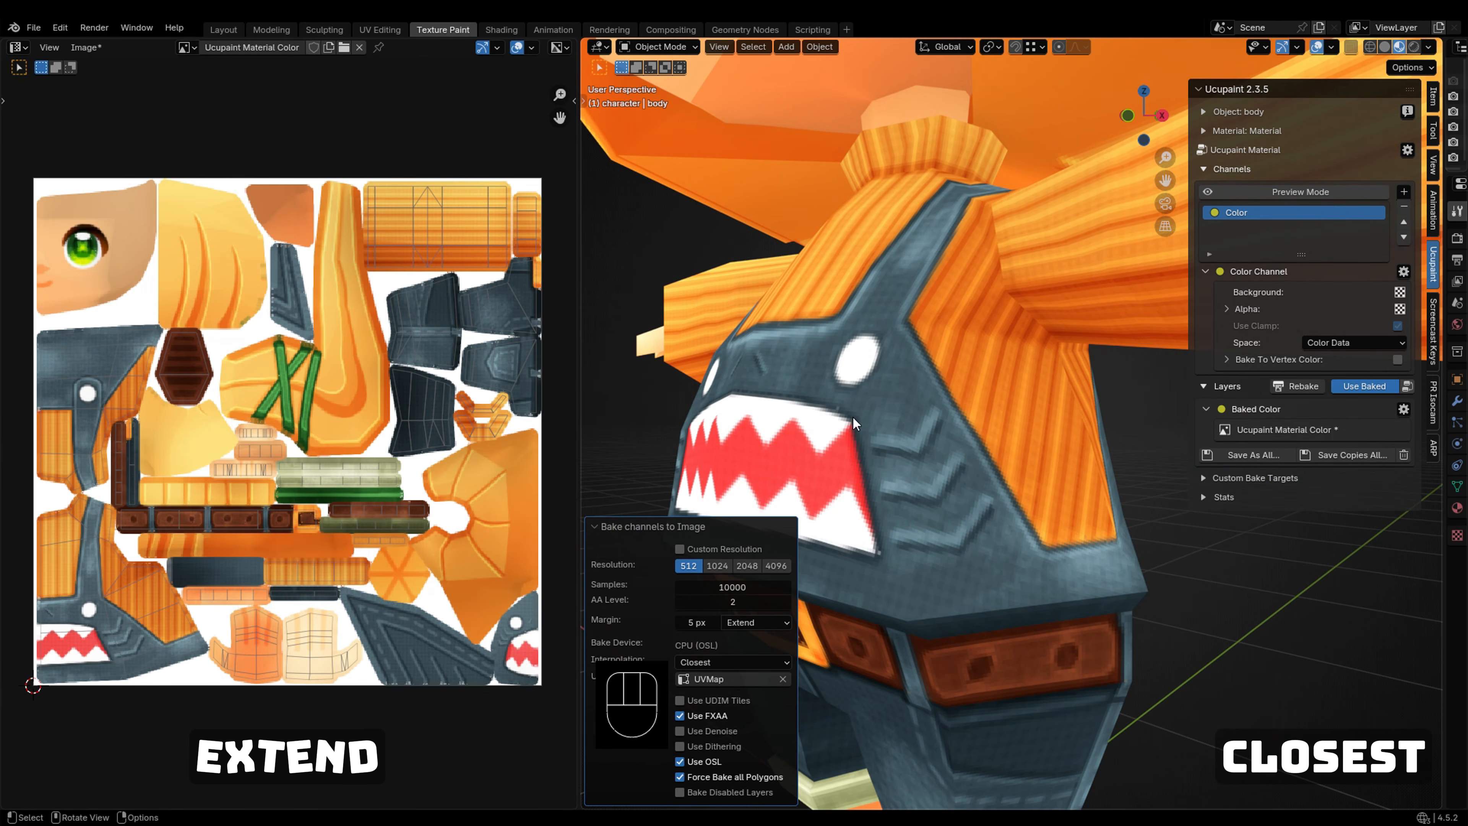
Step: Rebake the Color channel with Cubic interpolation
click(1298, 386)
click(1373, 500)
click(1370, 518)
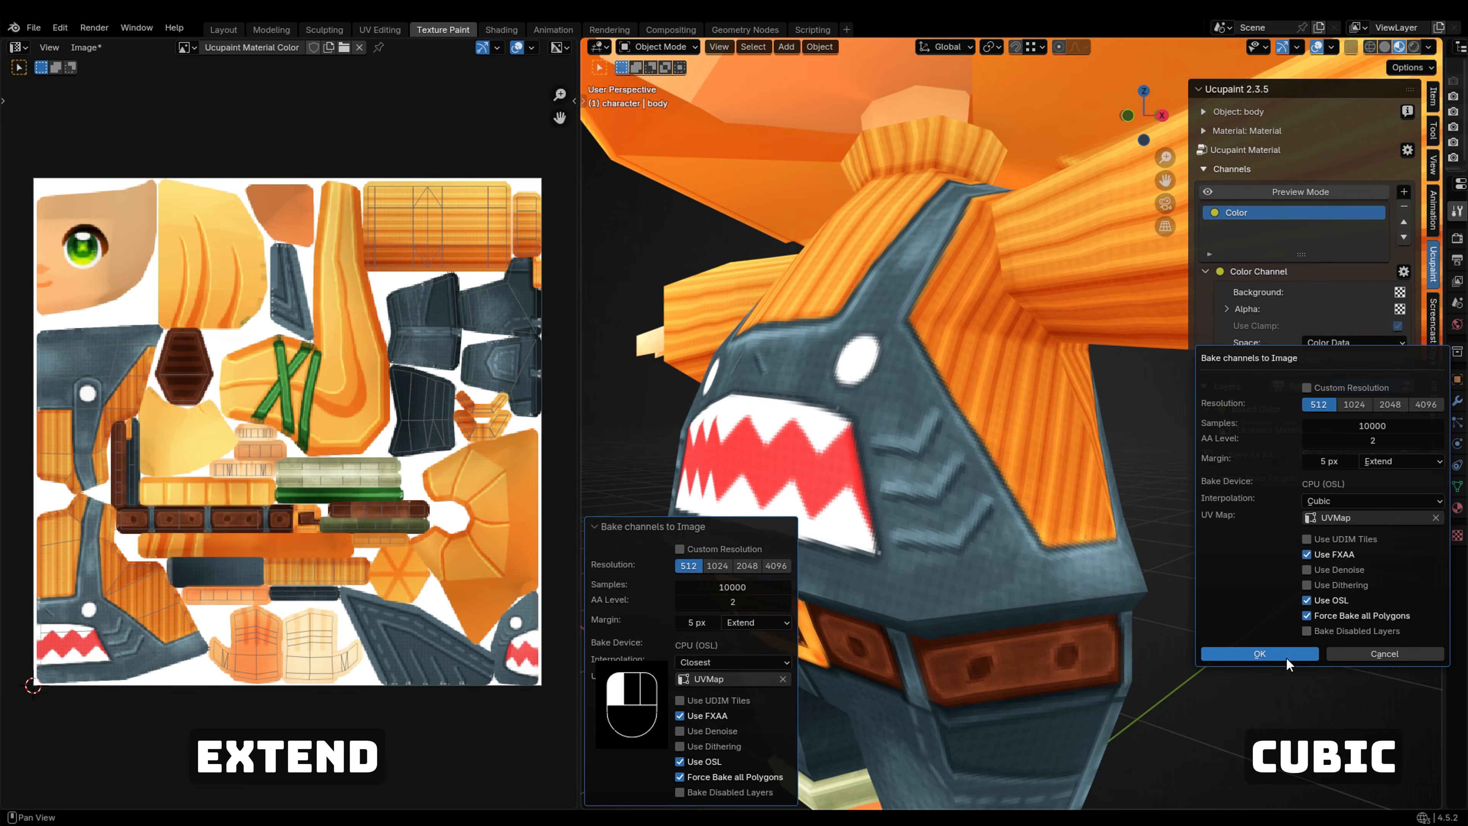
click(1259, 654)
Step: Examine the Cubic bake up close on the overalls and on the whole character from the front
middle_drag(1086, 536, 951, 480)
key(KP_1)
scroll(1018, 535, down, 8)
scroll(972, 578, down, 1)
scroll(992, 554, up, 8)
shift+middle_drag(951, 480, 956, 528)
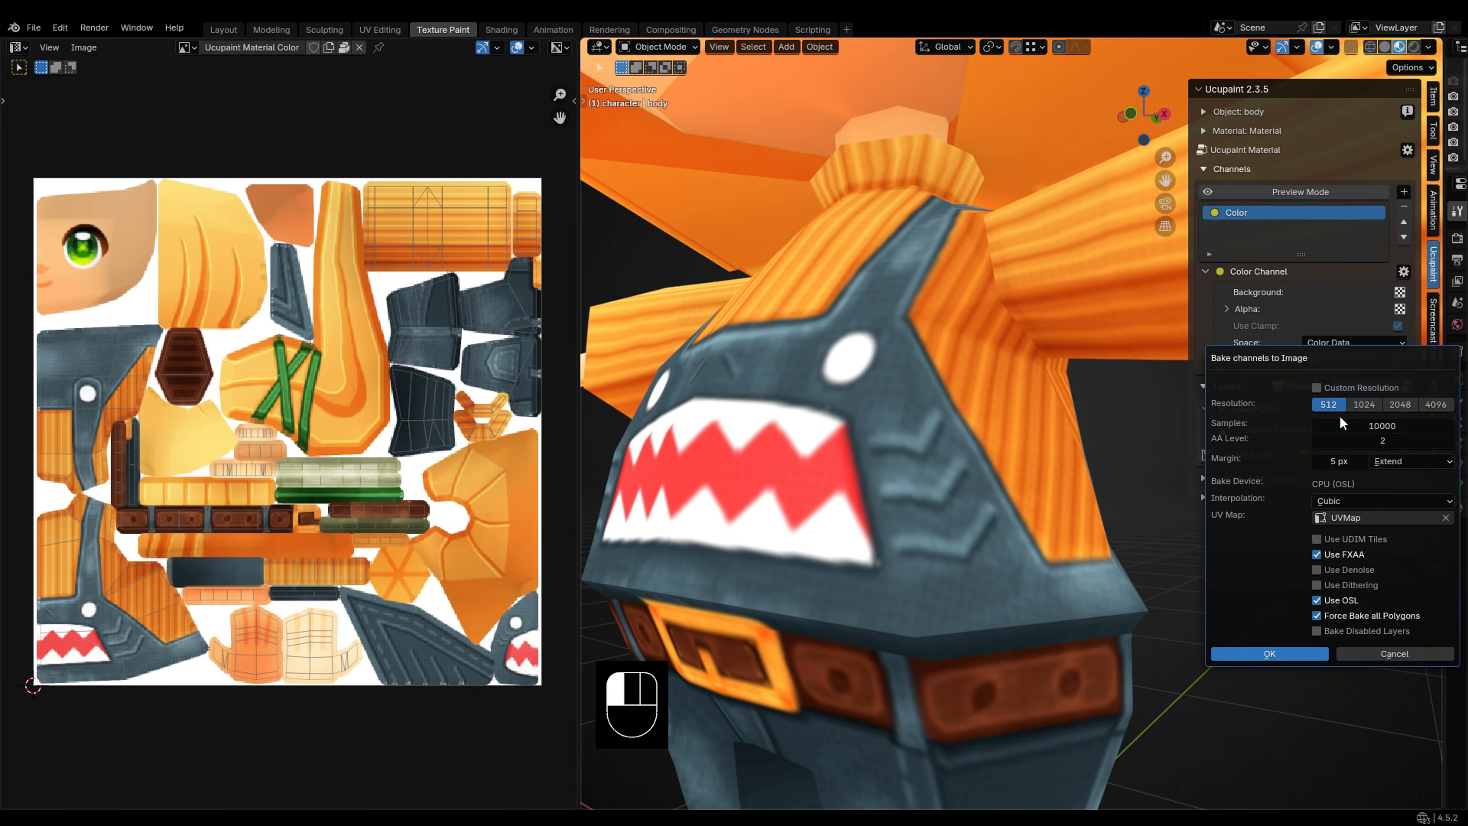
click(1393, 650)
key(KP_1)
scroll(982, 570, down, 3)
shift+middle_drag(996, 582, 885, 625)
scroll(884, 625, down, 1)
Step: Stop using the baked result and make the Color channel's background fully transparent
click(1349, 384)
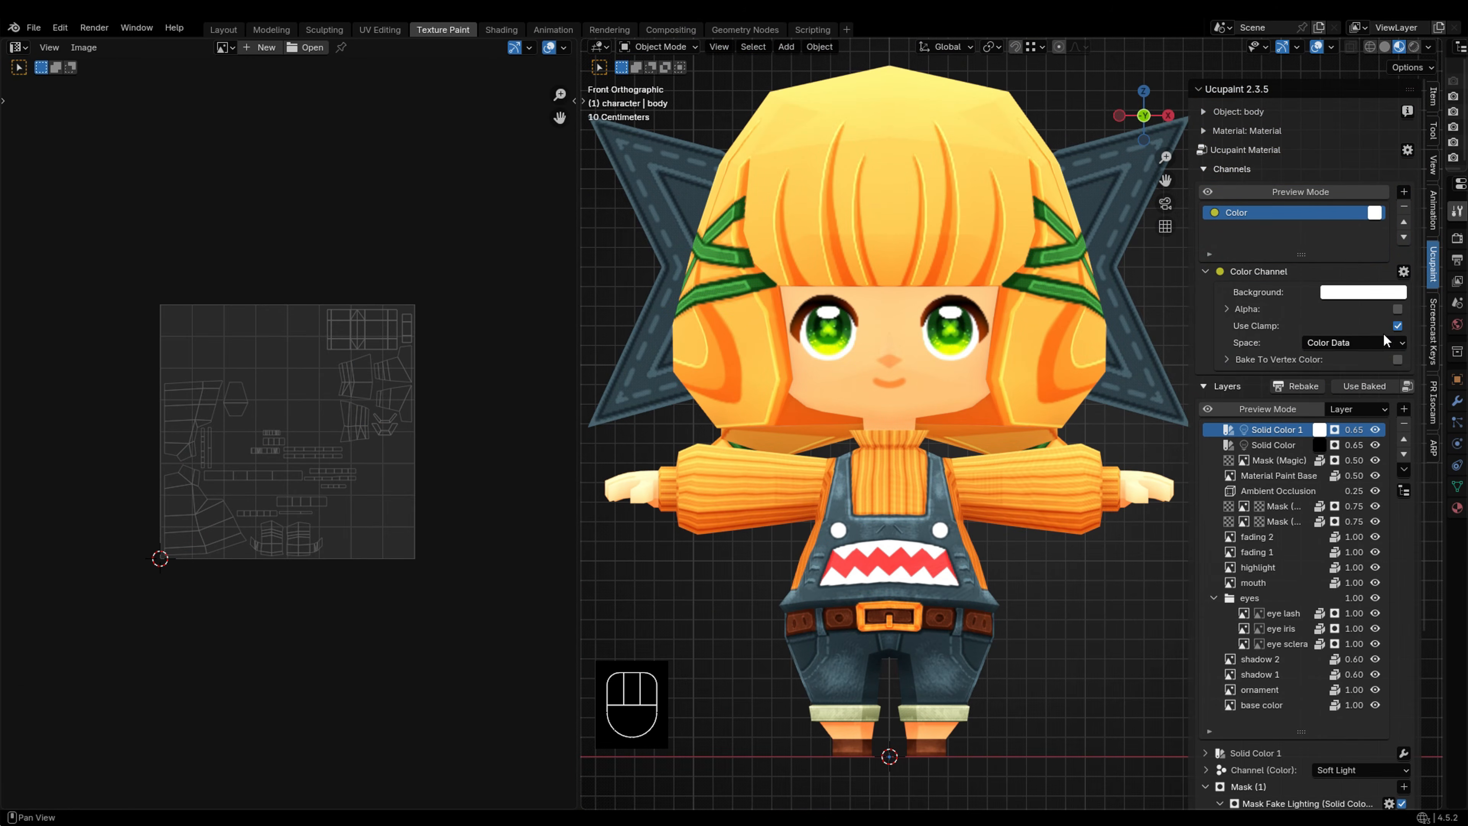
click(1399, 292)
drag(1399, 247, 1350, 247)
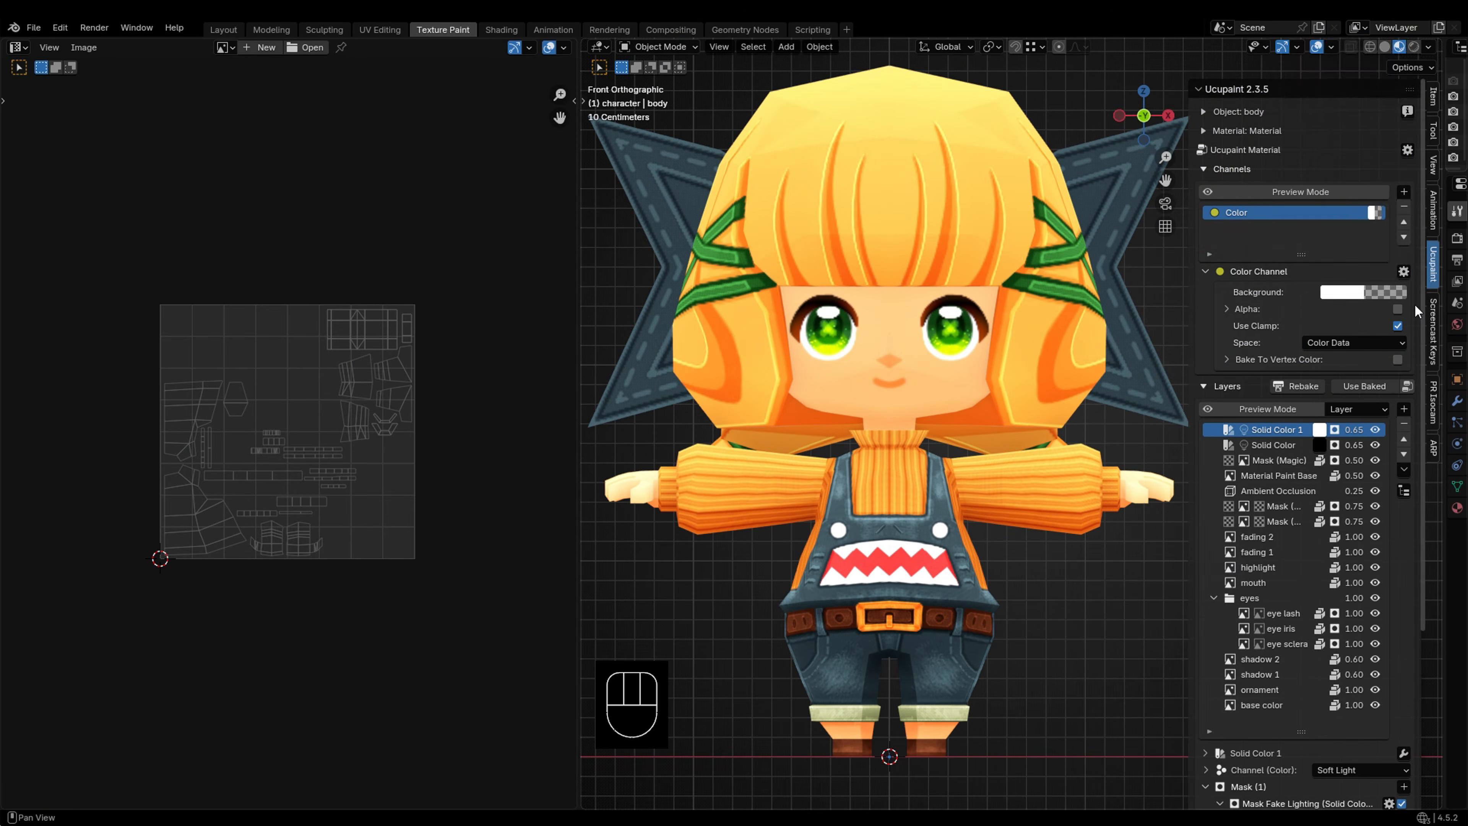
Step: Rebake the Color channel at 512 with the transparent background and Closest interpolation, and inspect the UV island edges up close
click(1289, 384)
click(1256, 644)
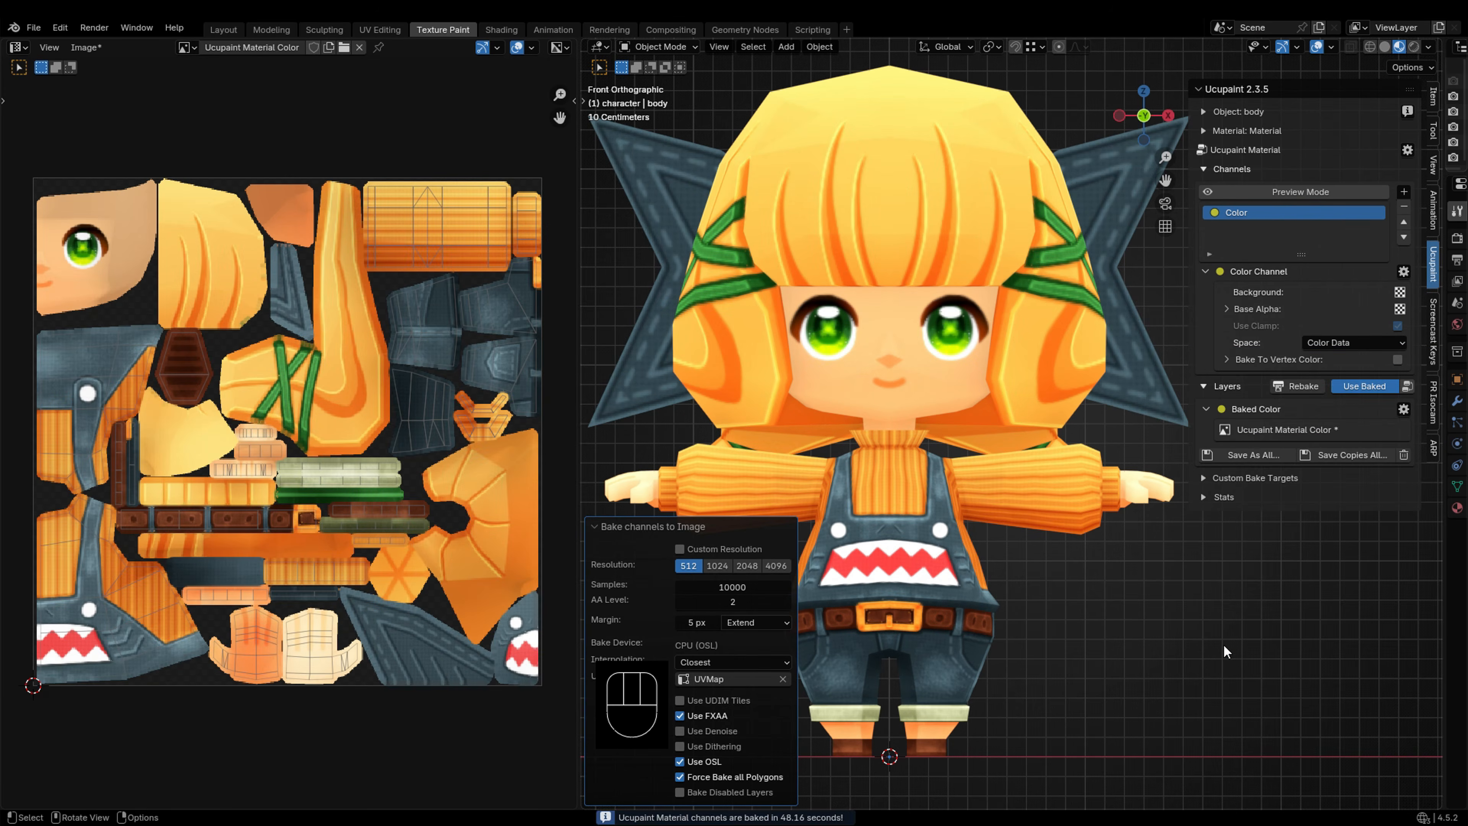
scroll(328, 646, up, 12)
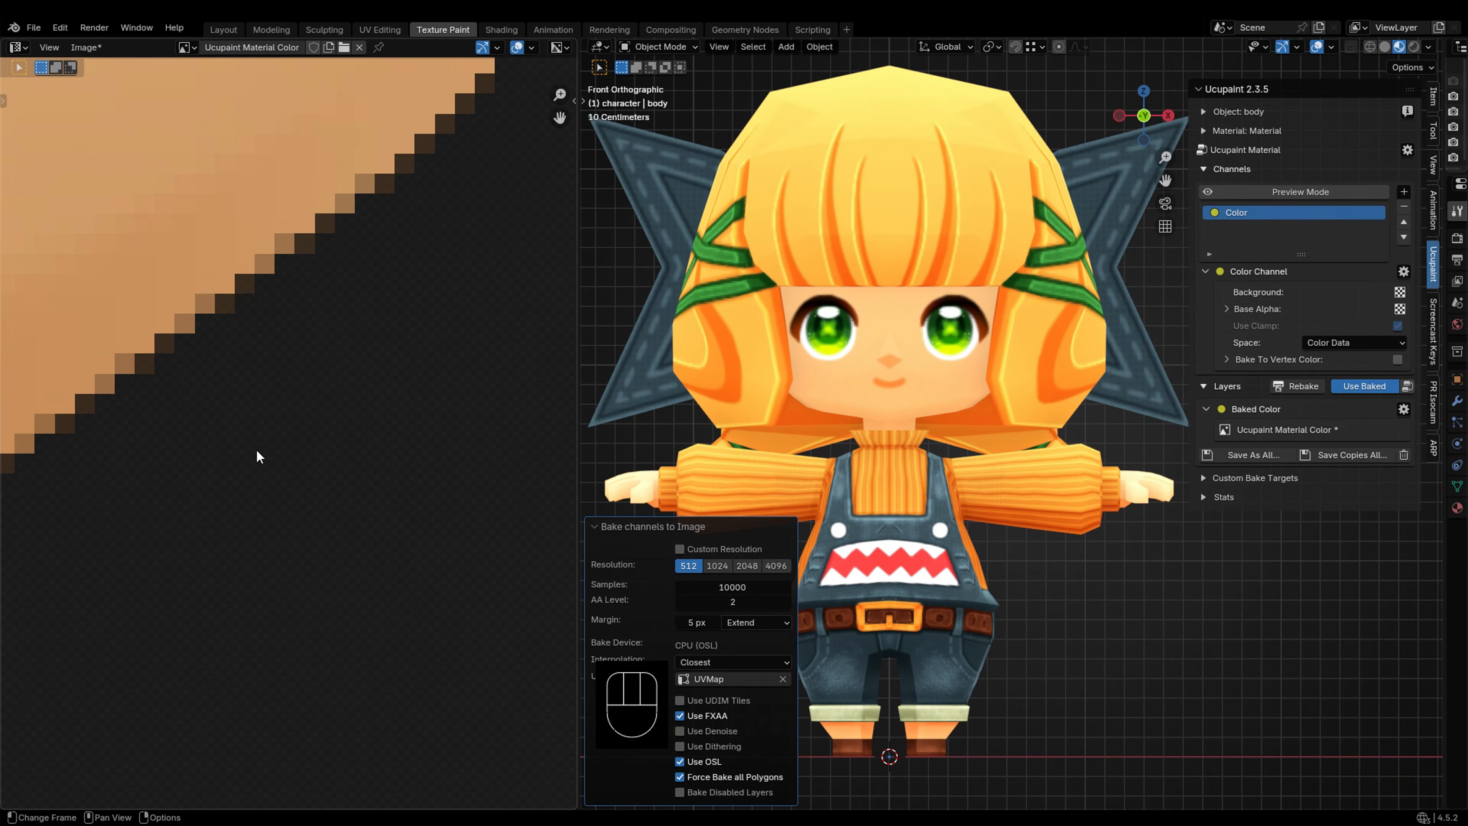
scroll(307, 492, up, 3)
scroll(382, 681, down, 12)
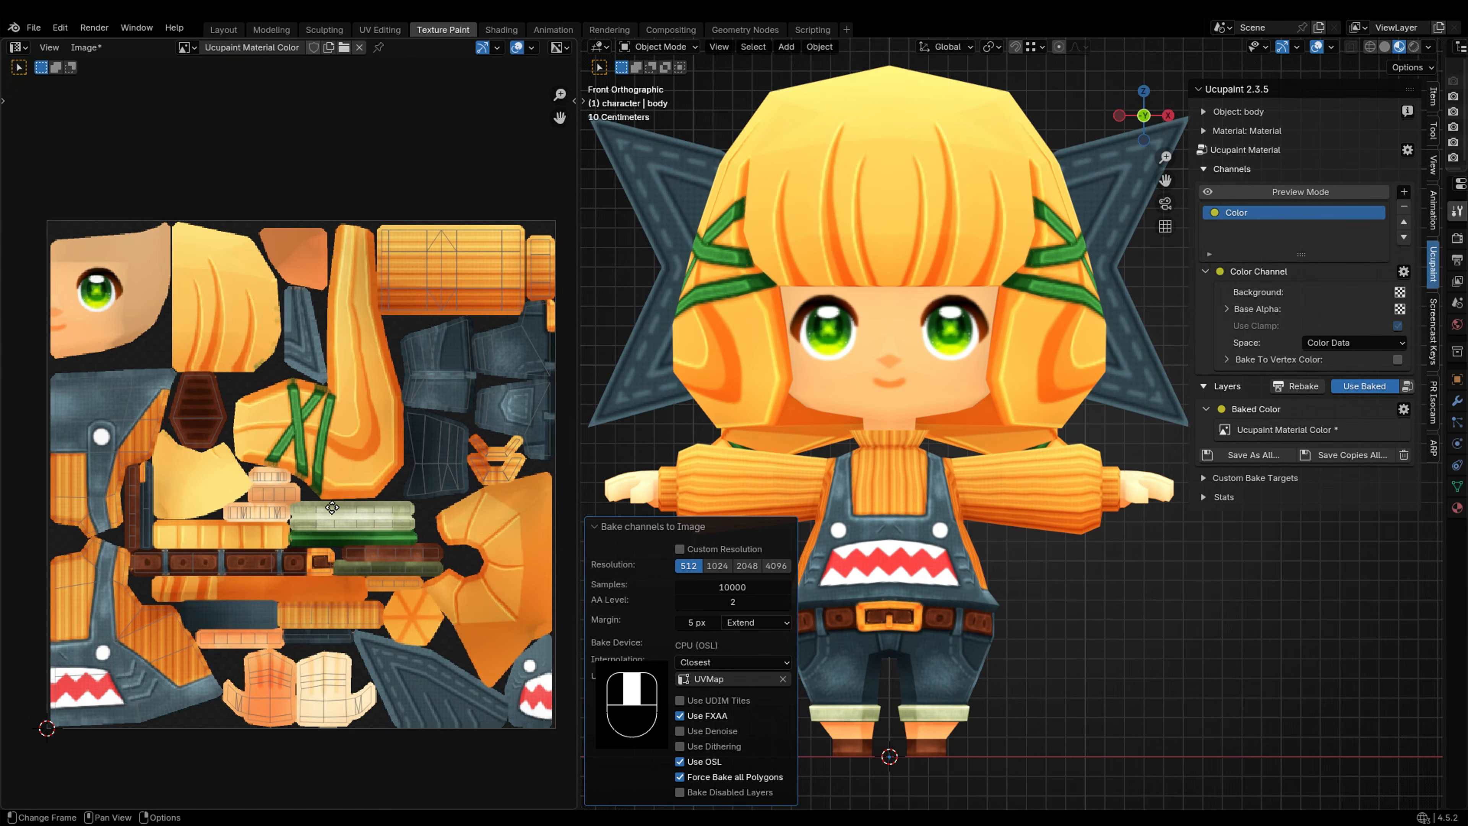
Step: Stop using the baked result and rebake the Color channel at 512 with an opaque white background and Closest interpolation
click(1340, 385)
click(1373, 386)
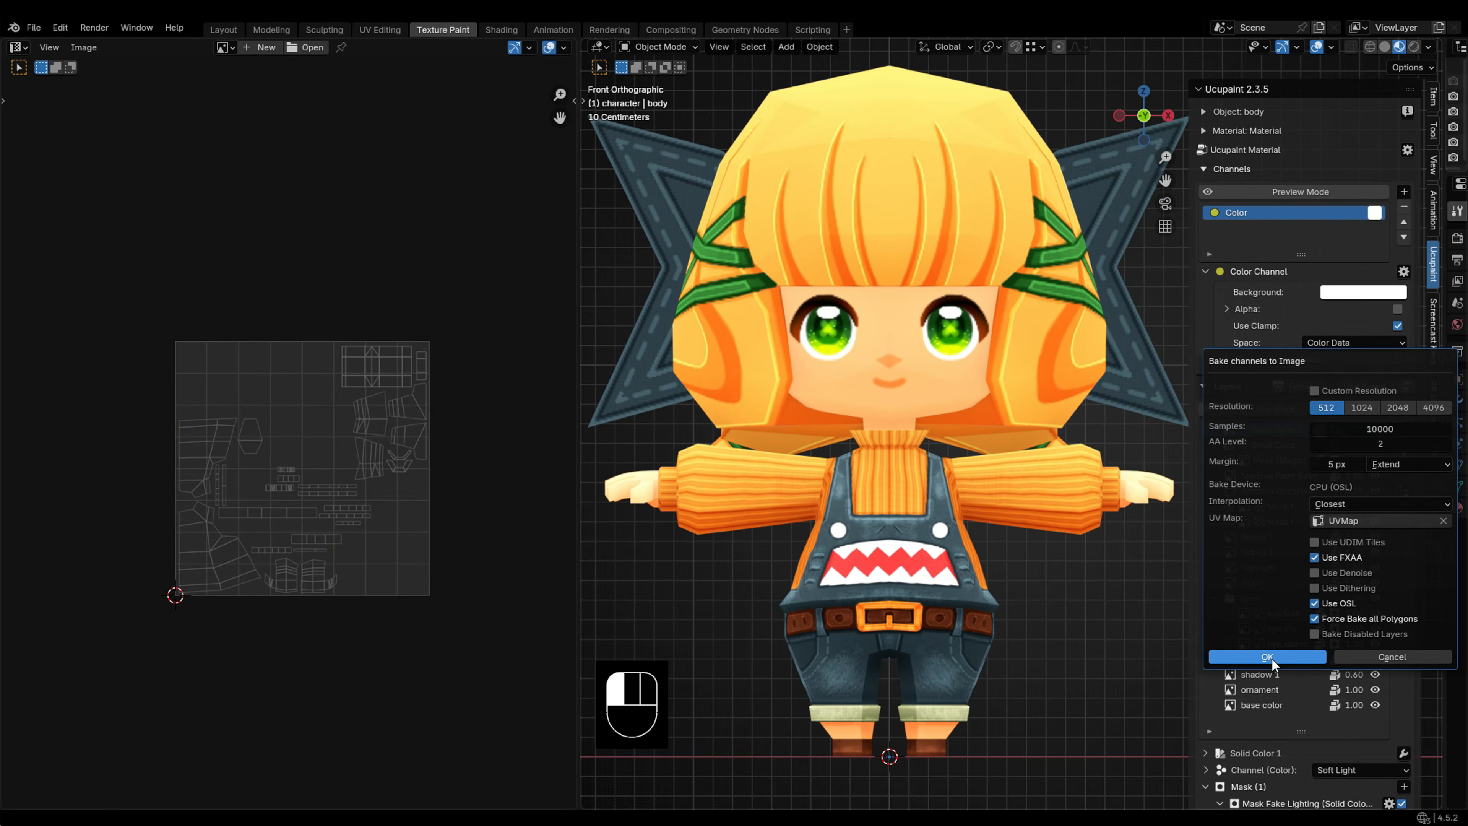
click(1273, 658)
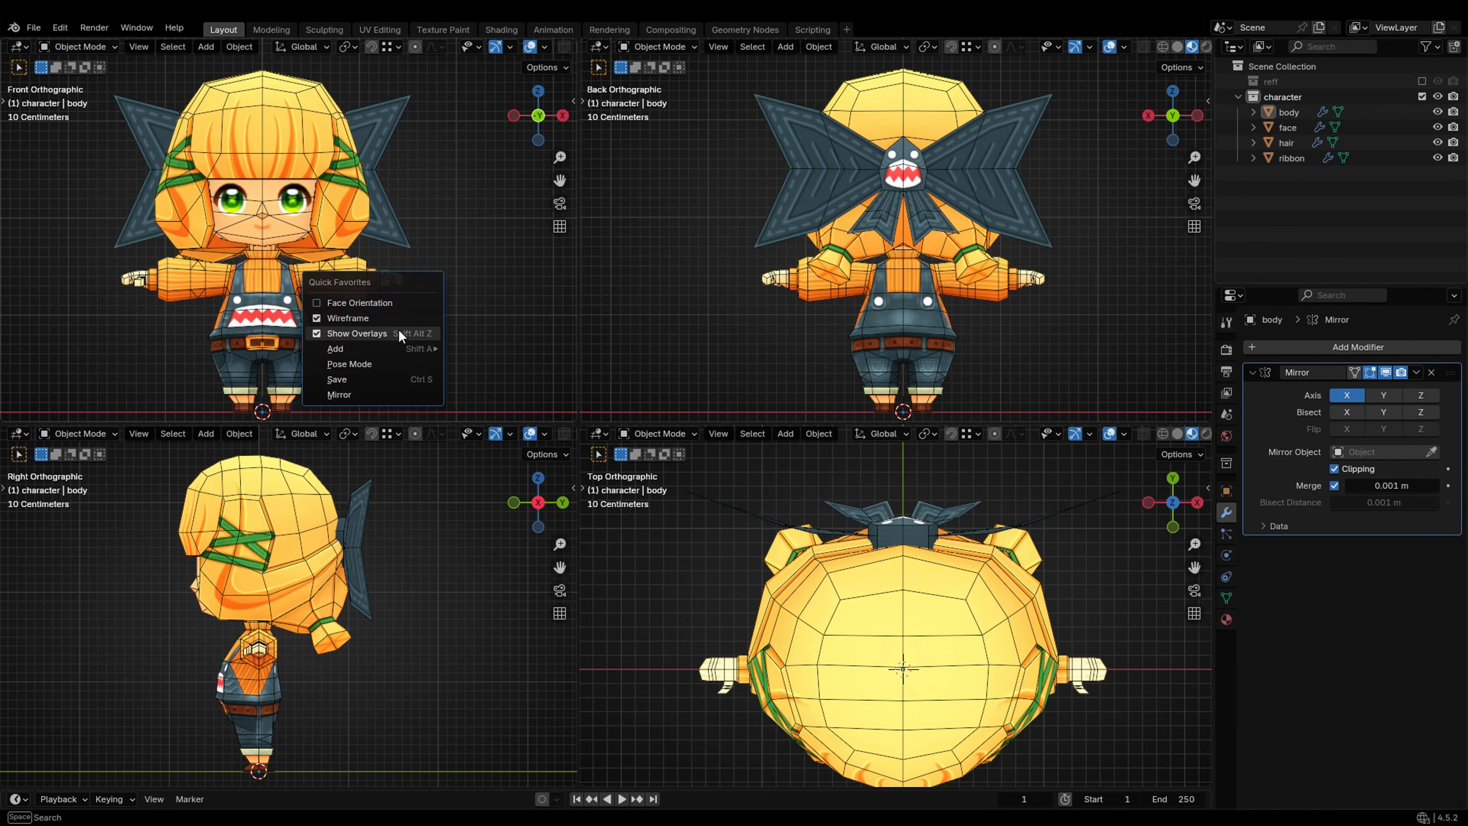
Step: Maximize the front viewport and examine the textured character from a low perspective angle and straight from the back
key(ctrl+space)
scroll(431, 332, down, 3)
middle_drag(579, 368, 1198, 505)
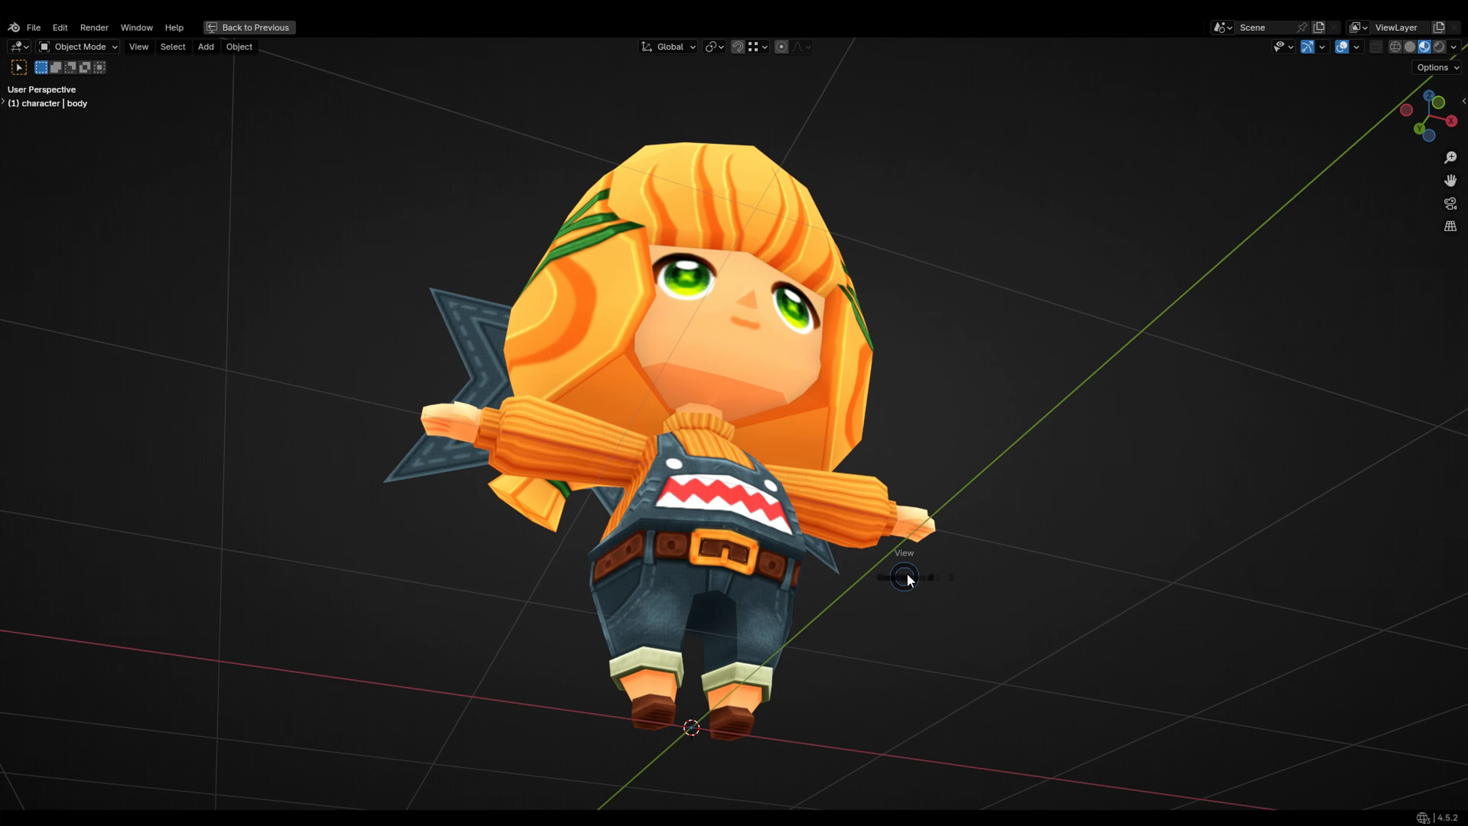
key(ctrl+KP_1)
scroll(834, 576, up, 6)
scroll(905, 601, down, 6)
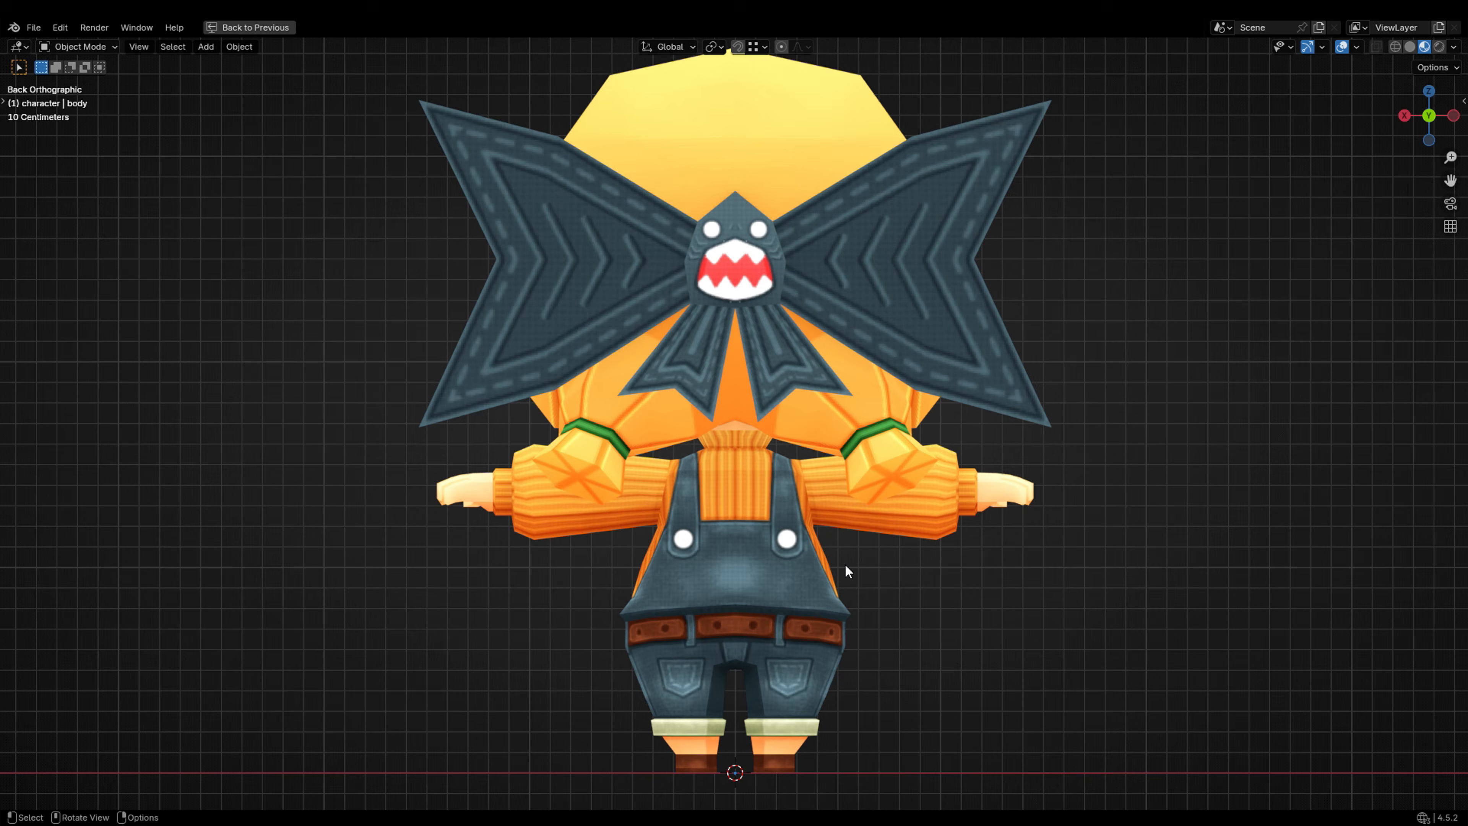
Step: Examine the character from further preset angles, return to the front view, and restore the four-viewport layout
key(grave)
click(988, 560)
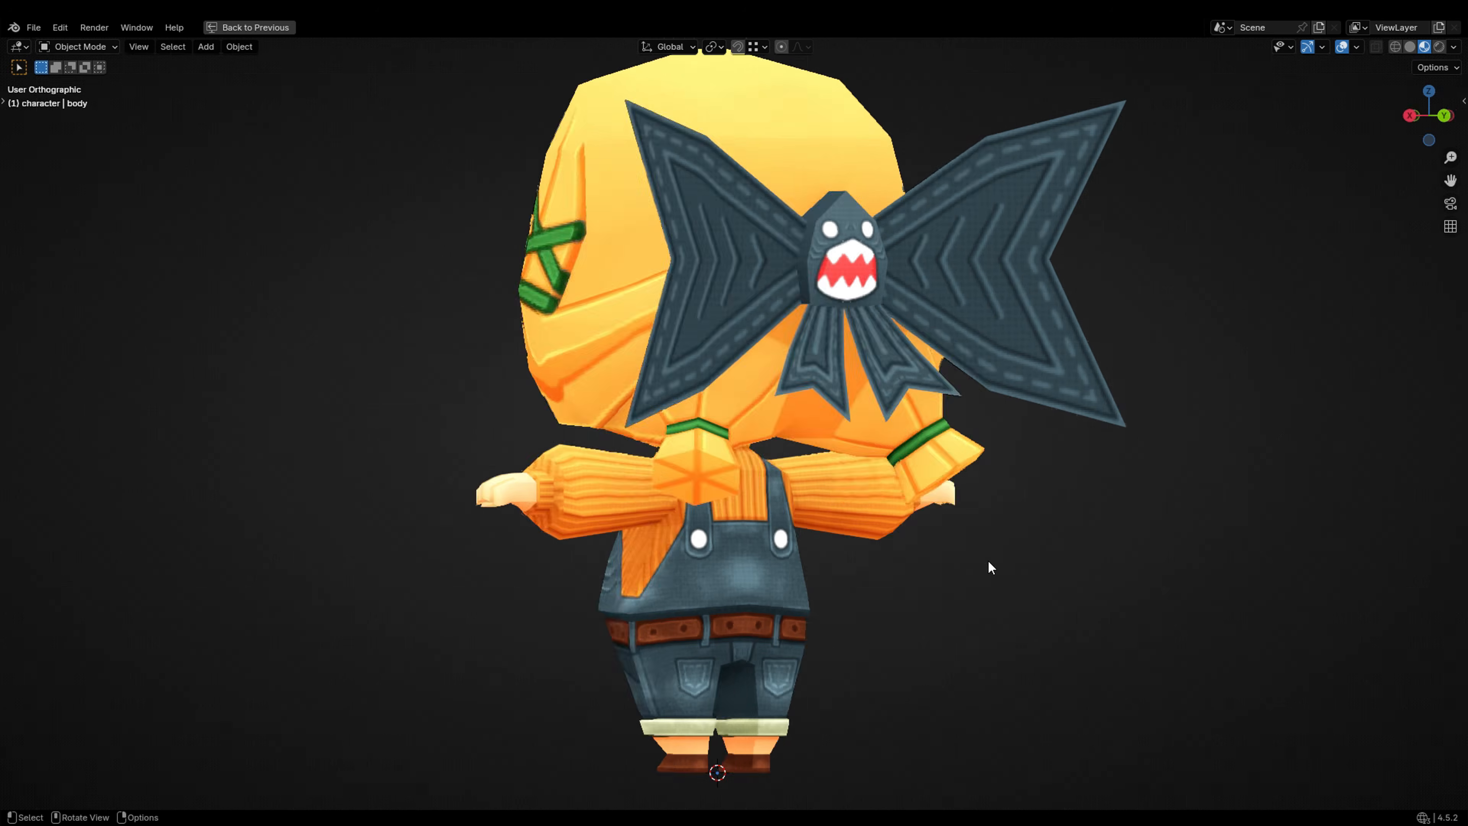
key(grave)
click(838, 439)
key(grave)
click(785, 544)
key(grave)
click(580, 373)
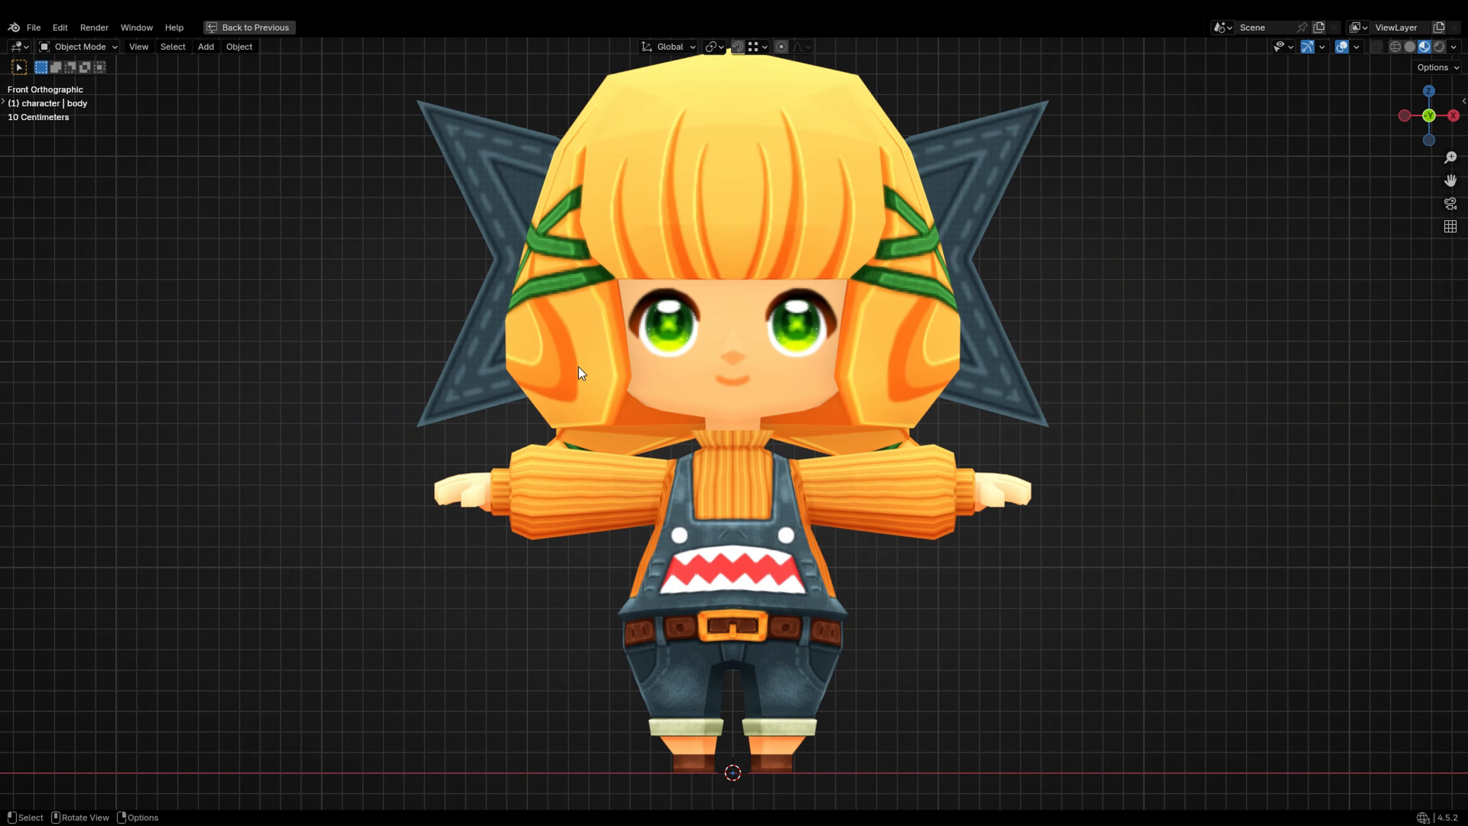
key(ctrl+space)
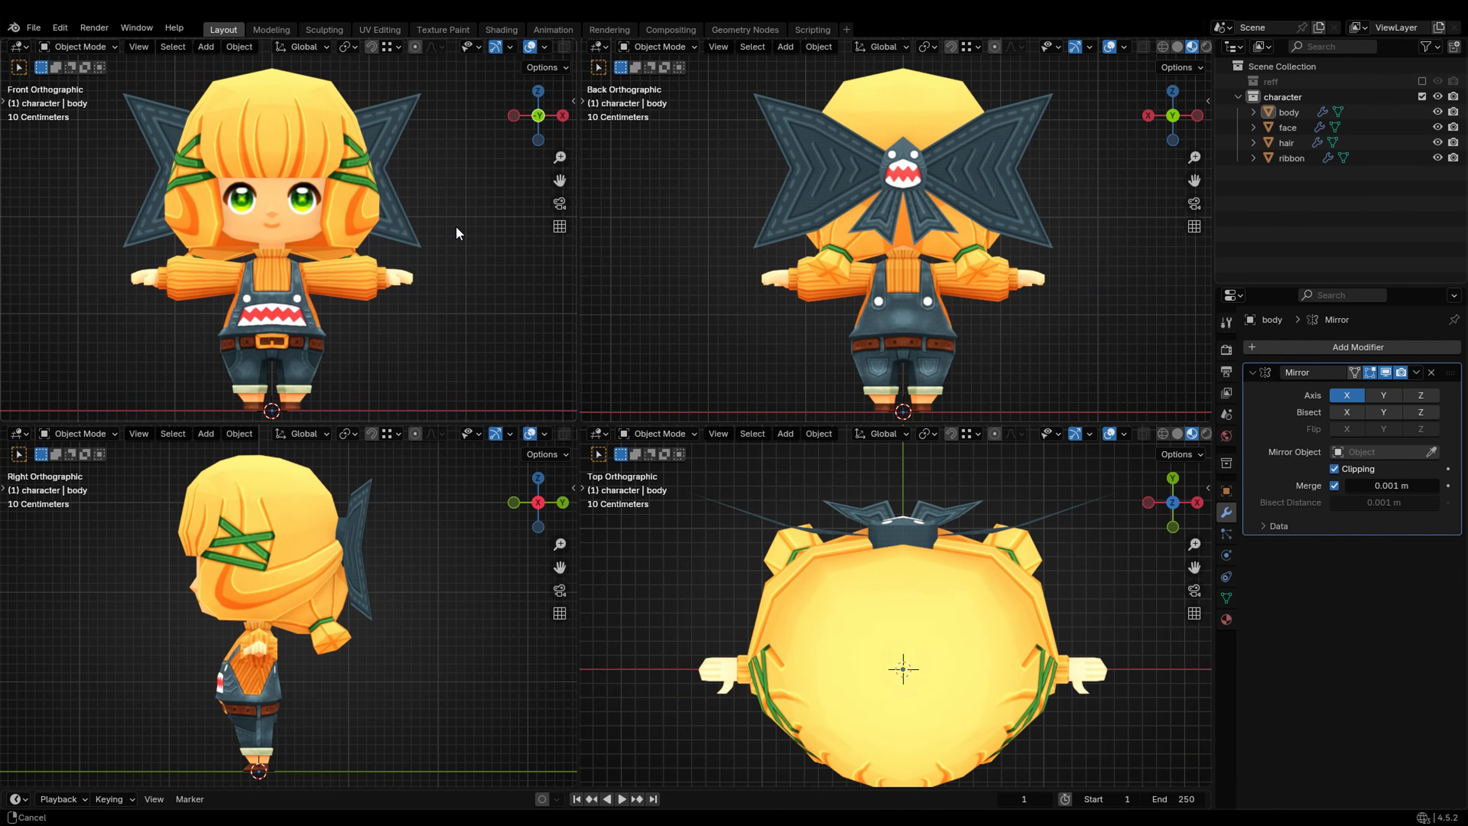